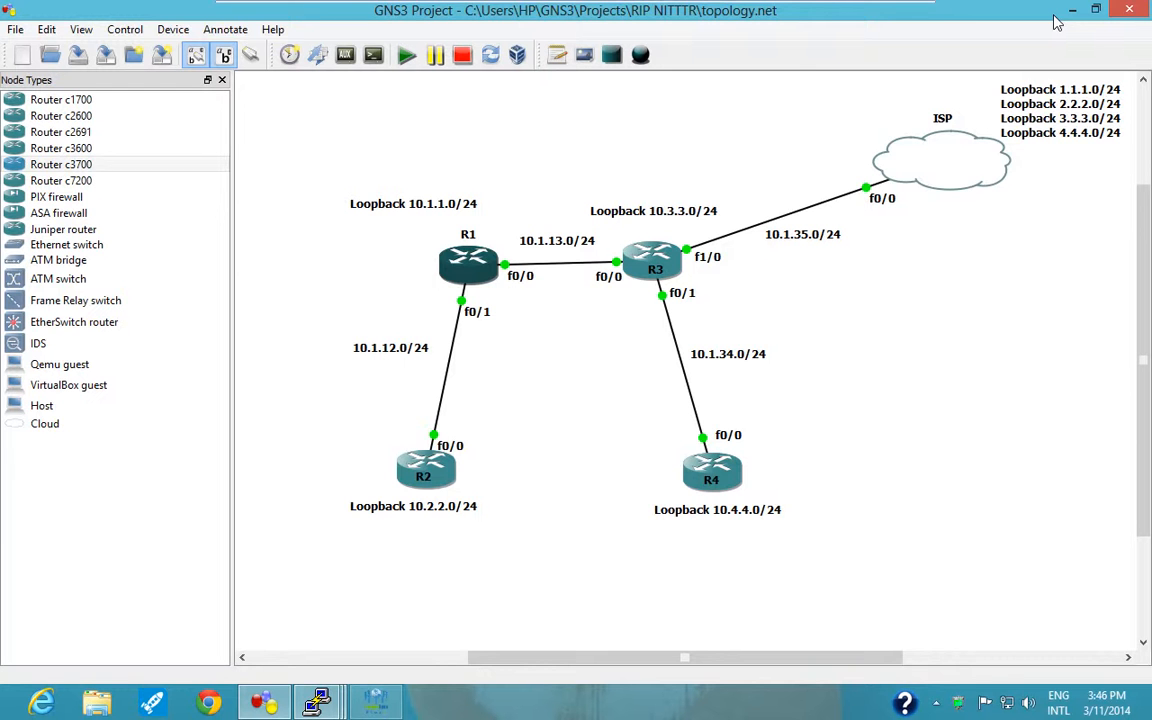
# Switch to the Peoplelink Flexi Conference window and enlarge its floating video preview.
pyautogui.hotkey('alt', 'Tab')
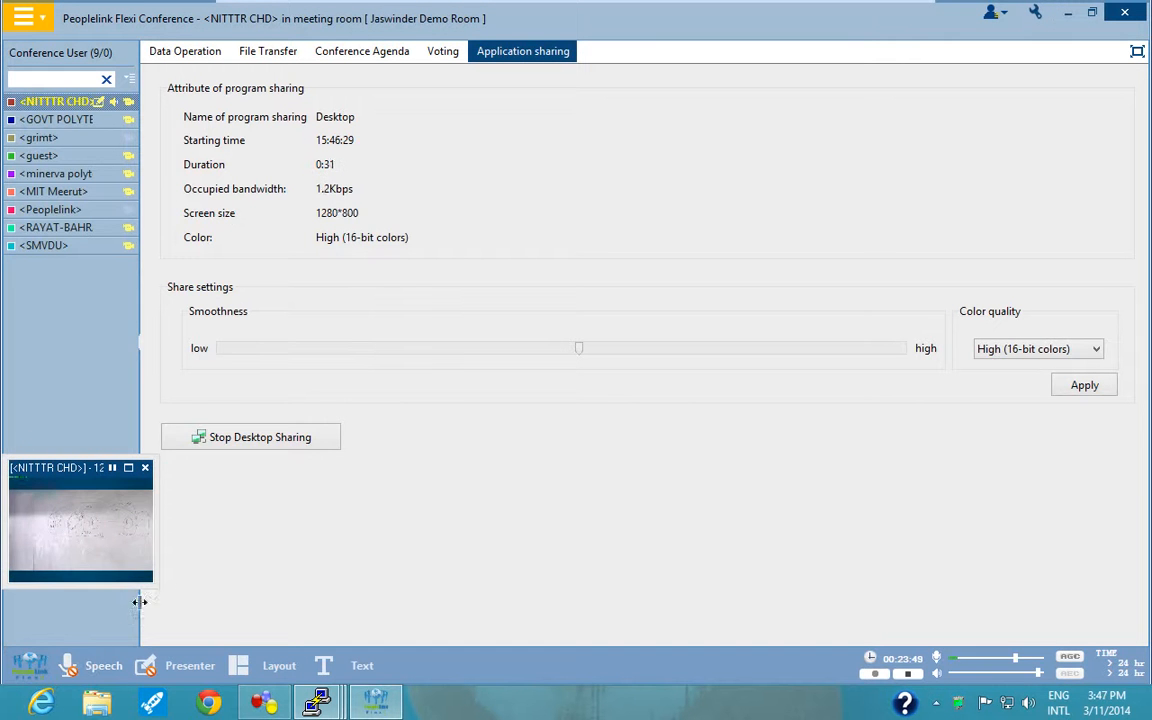
pyautogui.moveTo(150, 584); pyautogui.dragTo(237, 708)
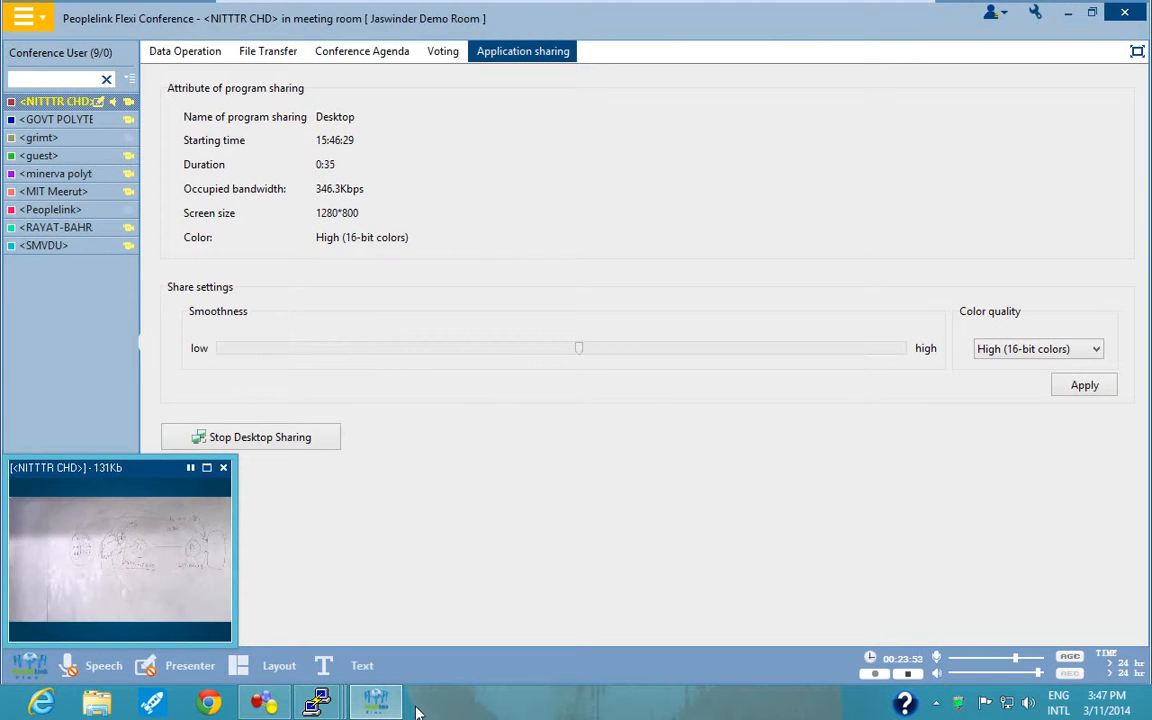
# Bring up the R1 router console, then shrink and reposition it so the upper part of the GNS3 topology stays uncovered.
pyautogui.moveTo(316, 705)
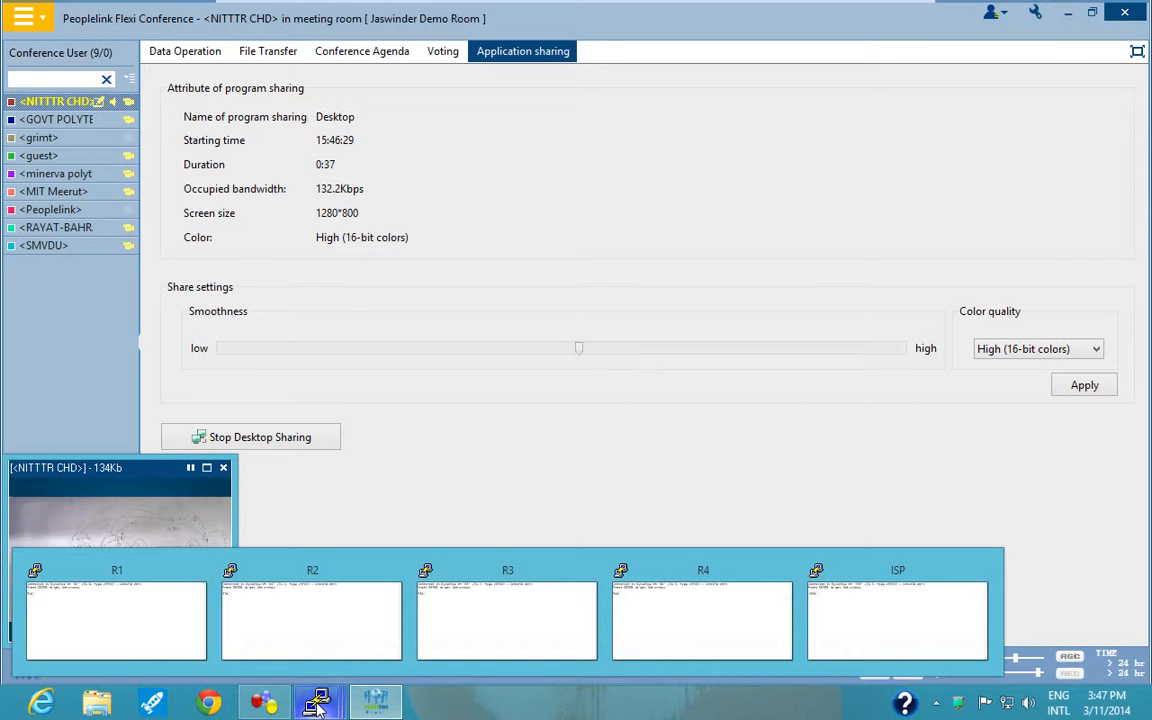
pyautogui.hotkey('alt', 'Tab')
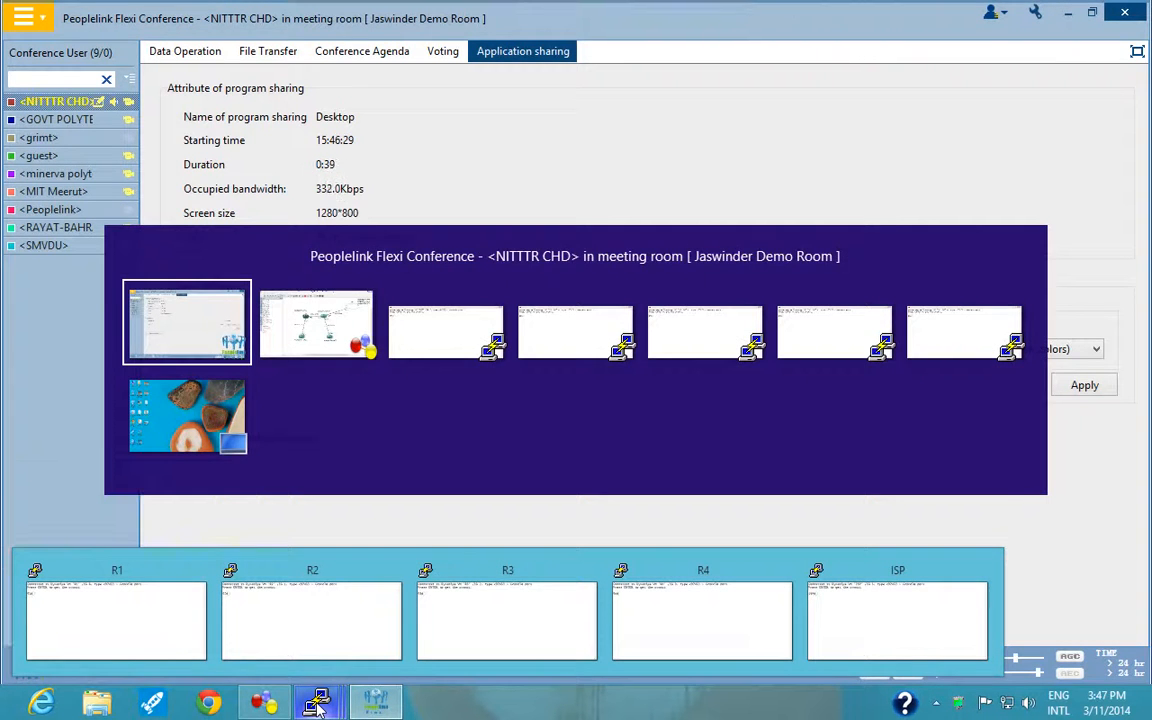
pyautogui.hotkey('alt', 'Tab')
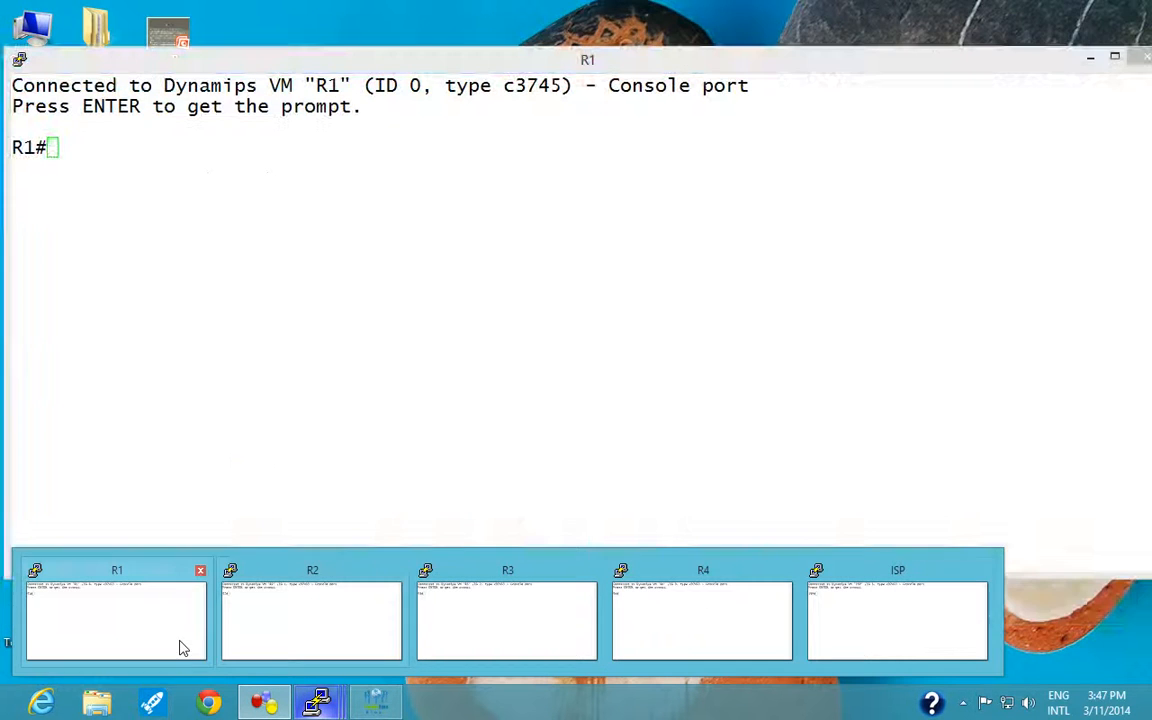
pyautogui.click(172, 638)
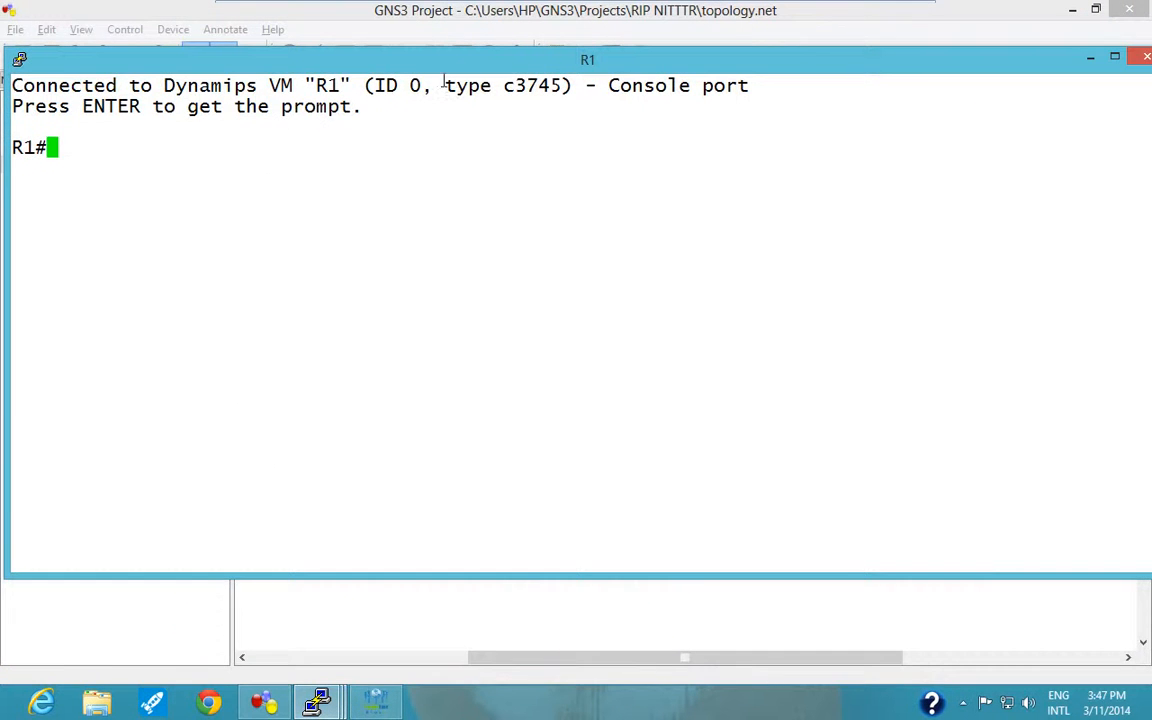
pyautogui.moveTo(464, 59); pyautogui.dragTo(413, 91)
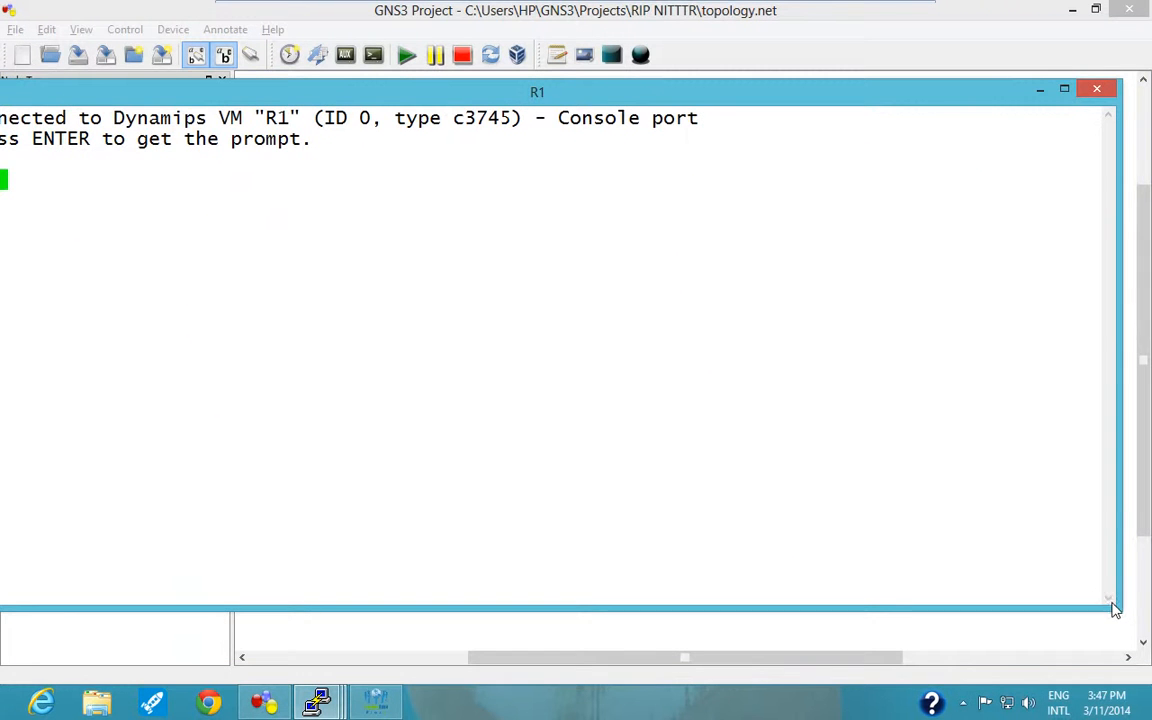
pyautogui.moveTo(1116, 610); pyautogui.dragTo(859, 506)
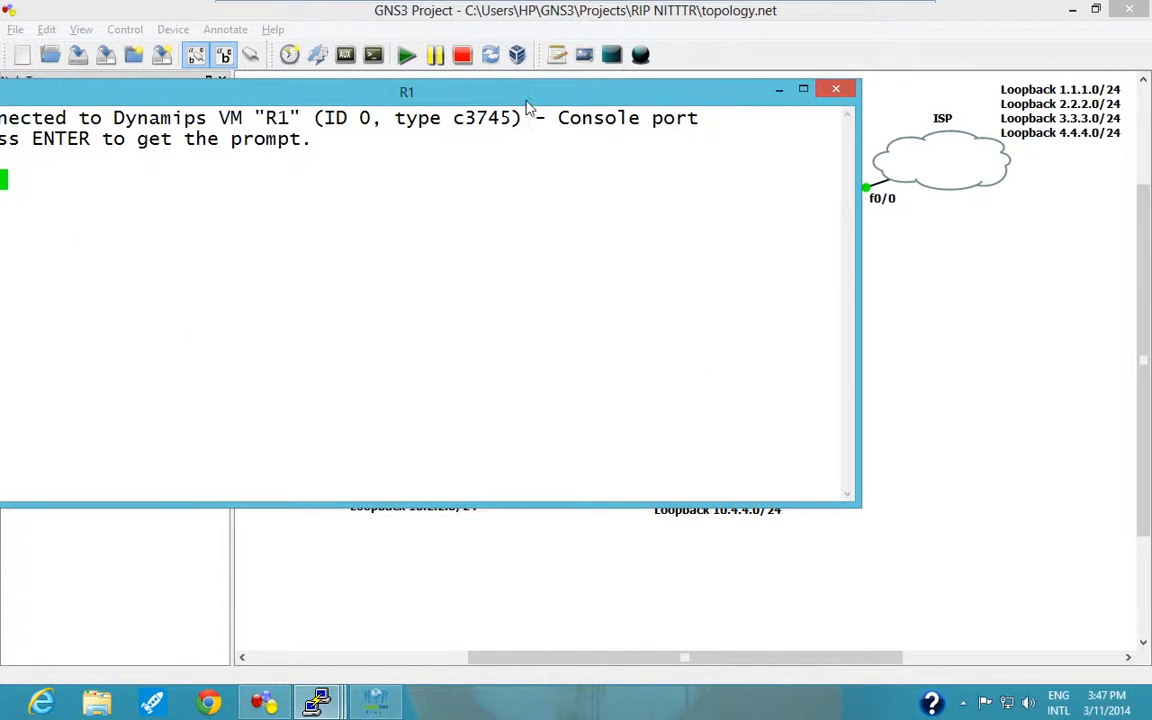
pyautogui.moveTo(528, 105); pyautogui.dragTo(865, 337)
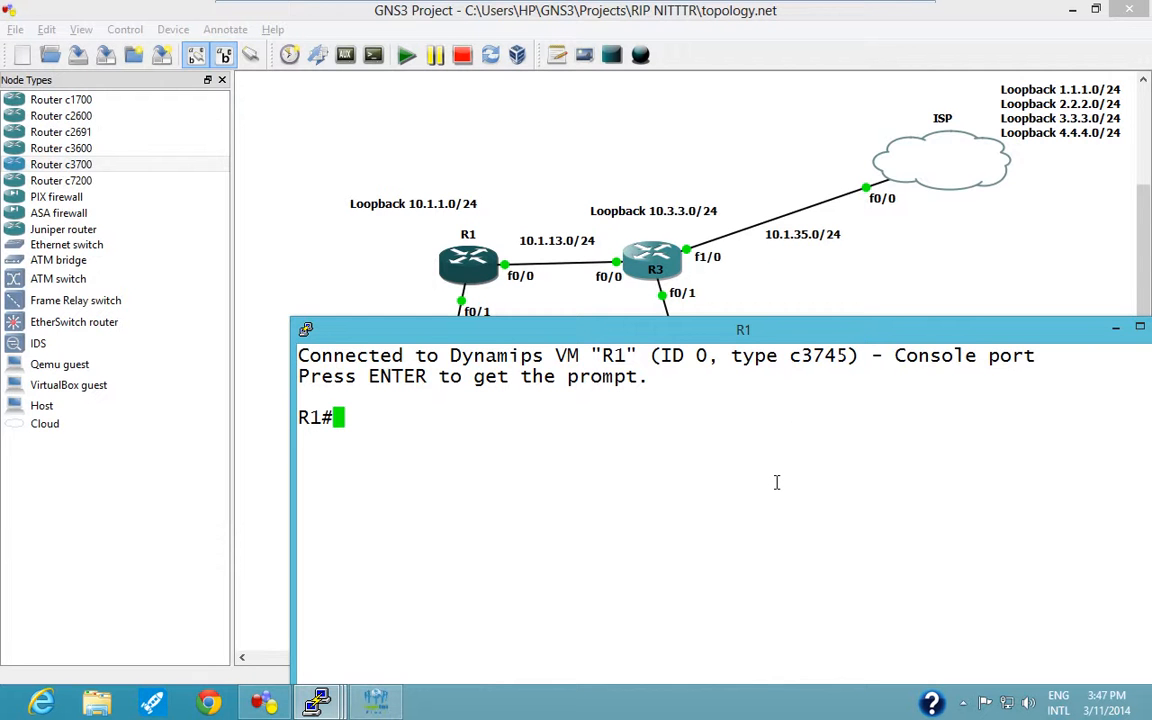
# Enter global configuration mode on R1 and disable DNS lookups with no ip domain-lookup.
pyautogui.write('conf t')
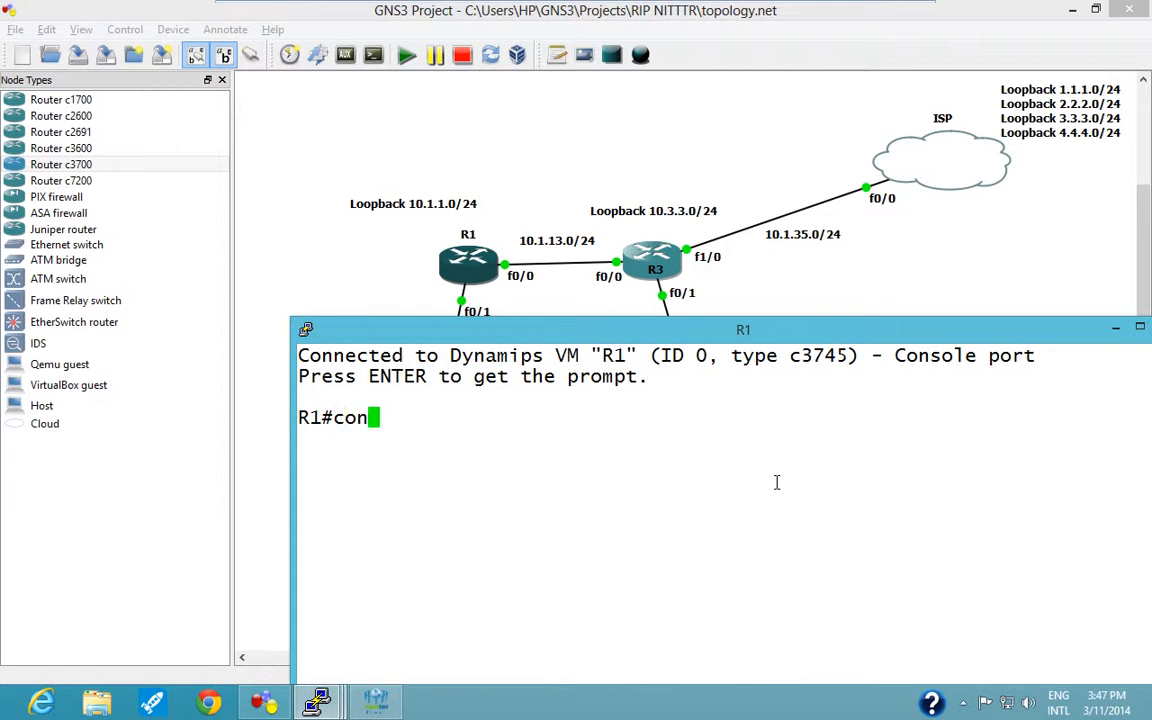
pyautogui.press('Return')
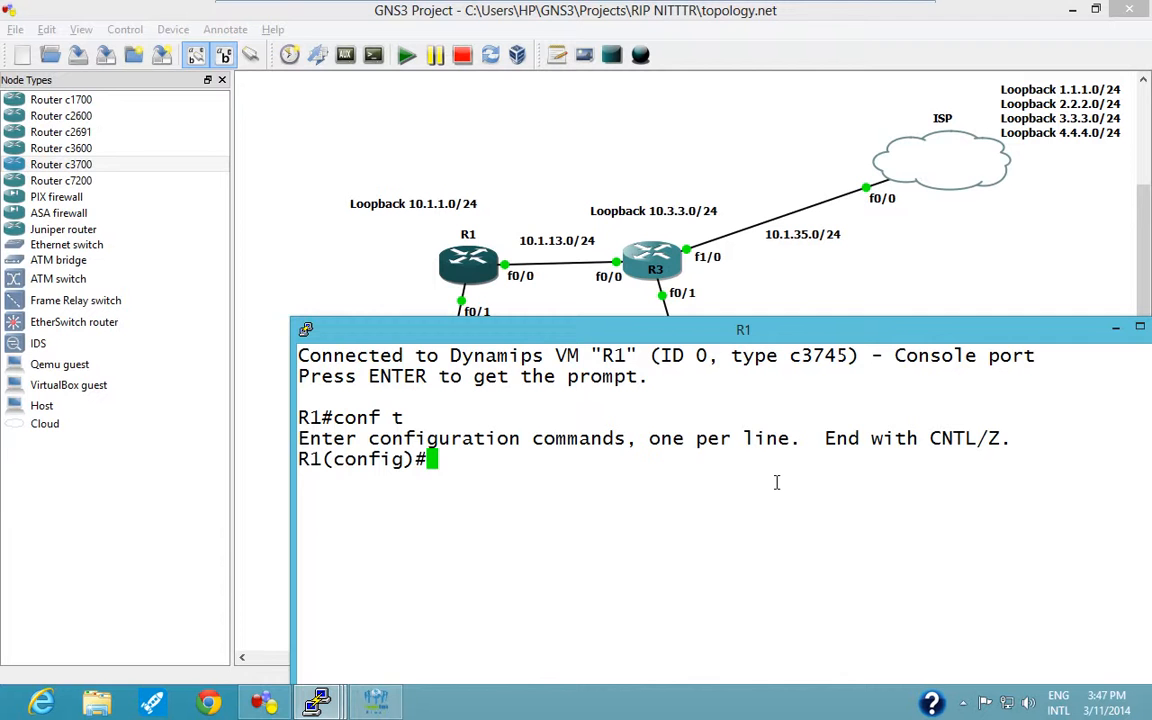
pyautogui.write('no ip domain')
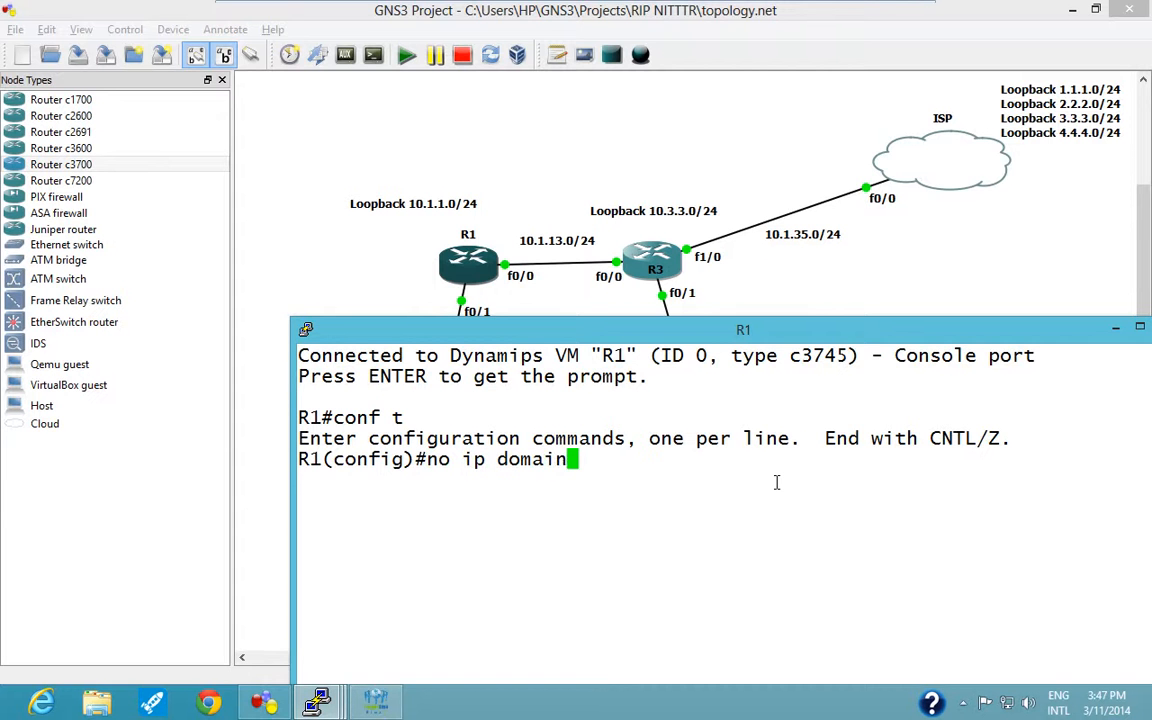
pyautogui.write('-loo')
pyautogui.press('Tab')
pyautogui.press('Return')
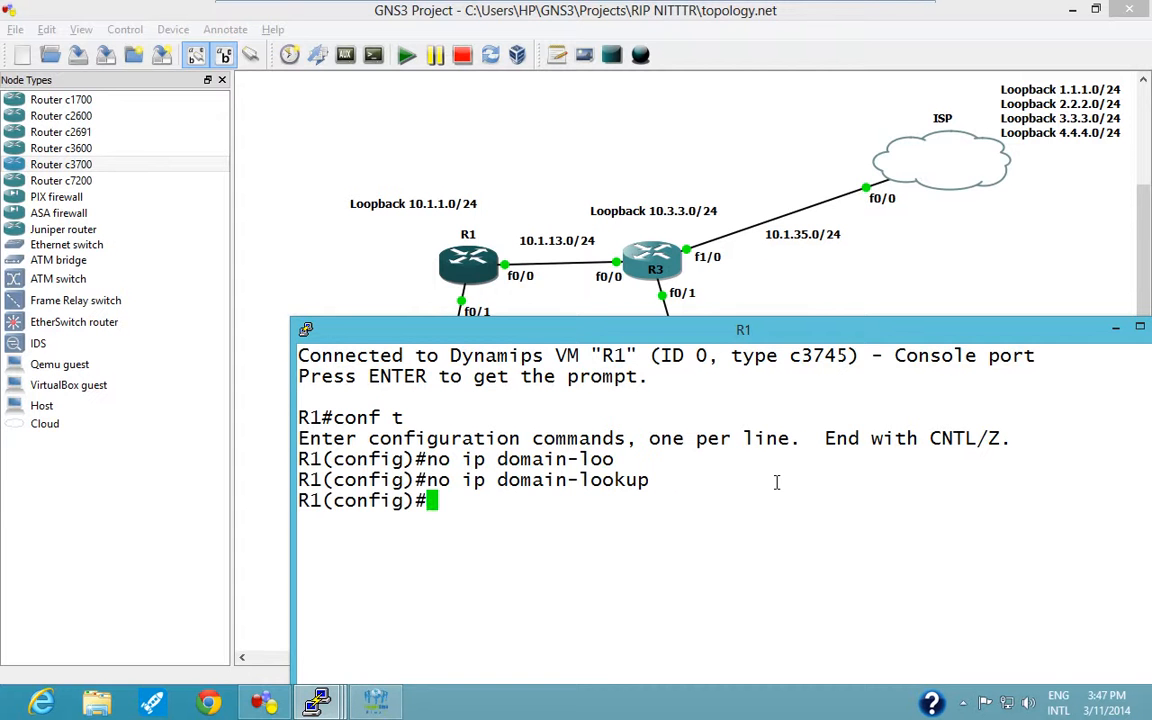
# Enable logging synchronous on R1's console line 0 and return to global configuration mode.
pyautogui.write('line con 0')
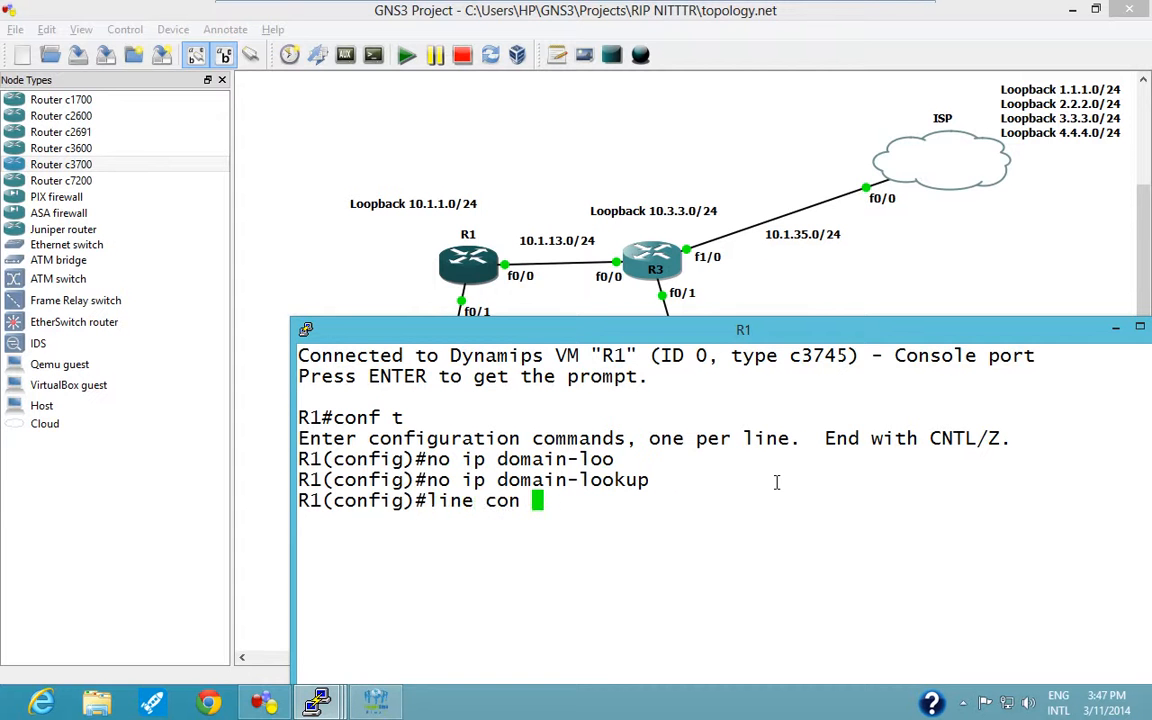
pyautogui.press('Return')
pyautogui.write('log')
pyautogui.press('Tab')
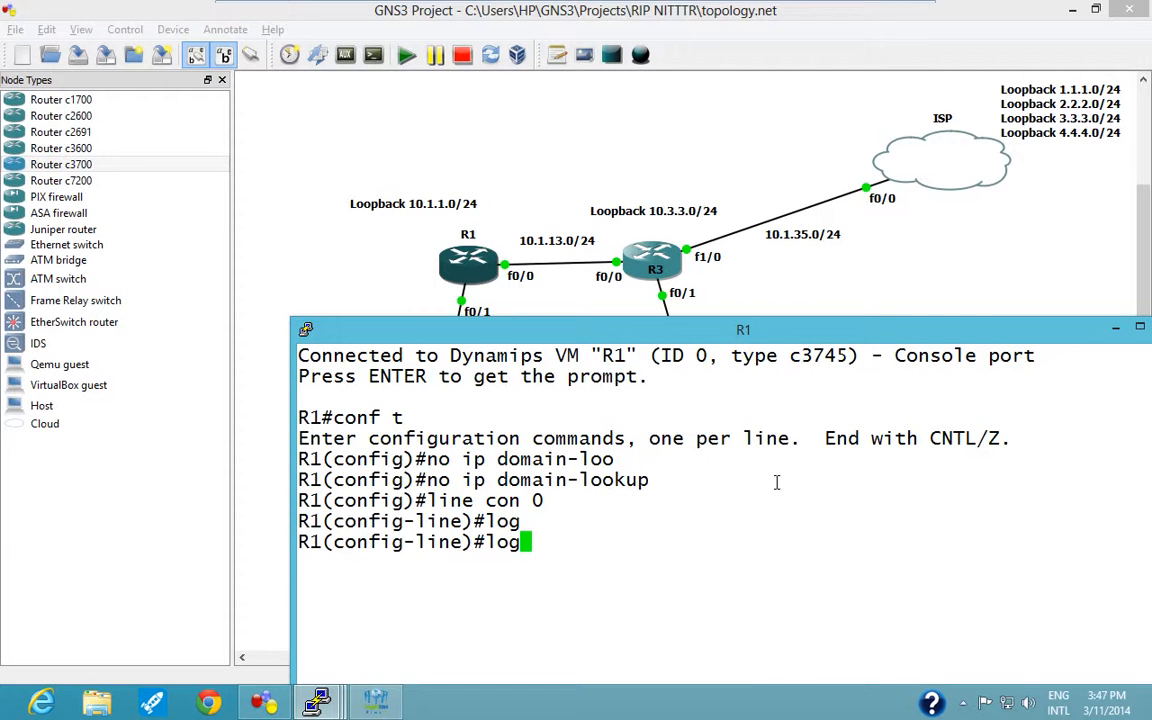
pyautogui.write('g')
pyautogui.press('Tab')
pyautogui.write('syhnc')
pyautogui.press('BackSpace')
pyautogui.press('BackSpace')
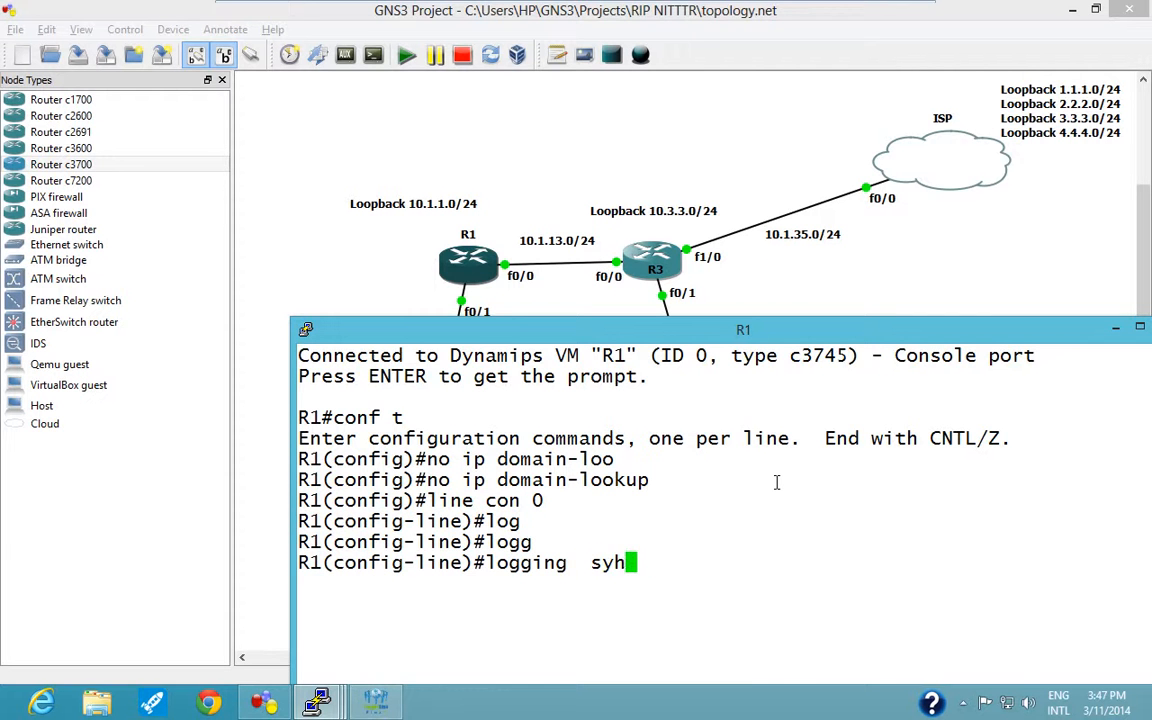
pyautogui.press('BackSpace')
pyautogui.write('nc')
pyautogui.press('Tab')
pyautogui.press('Return')
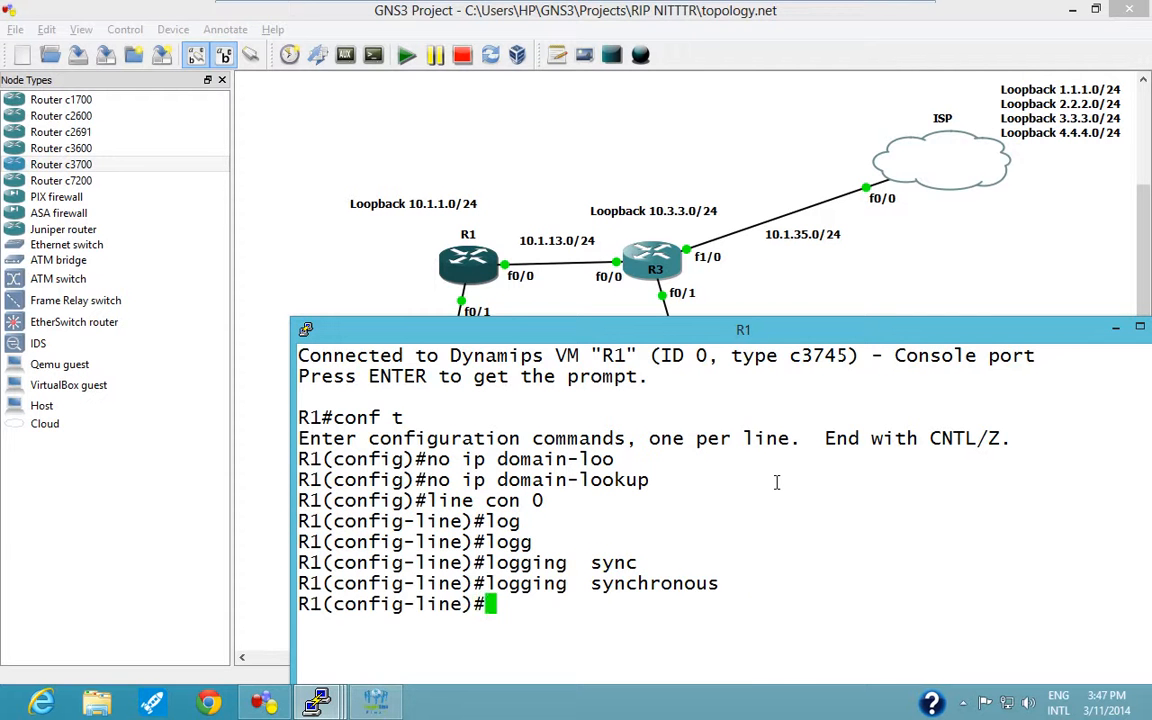
pyautogui.write('exi')
pyautogui.press('Return')
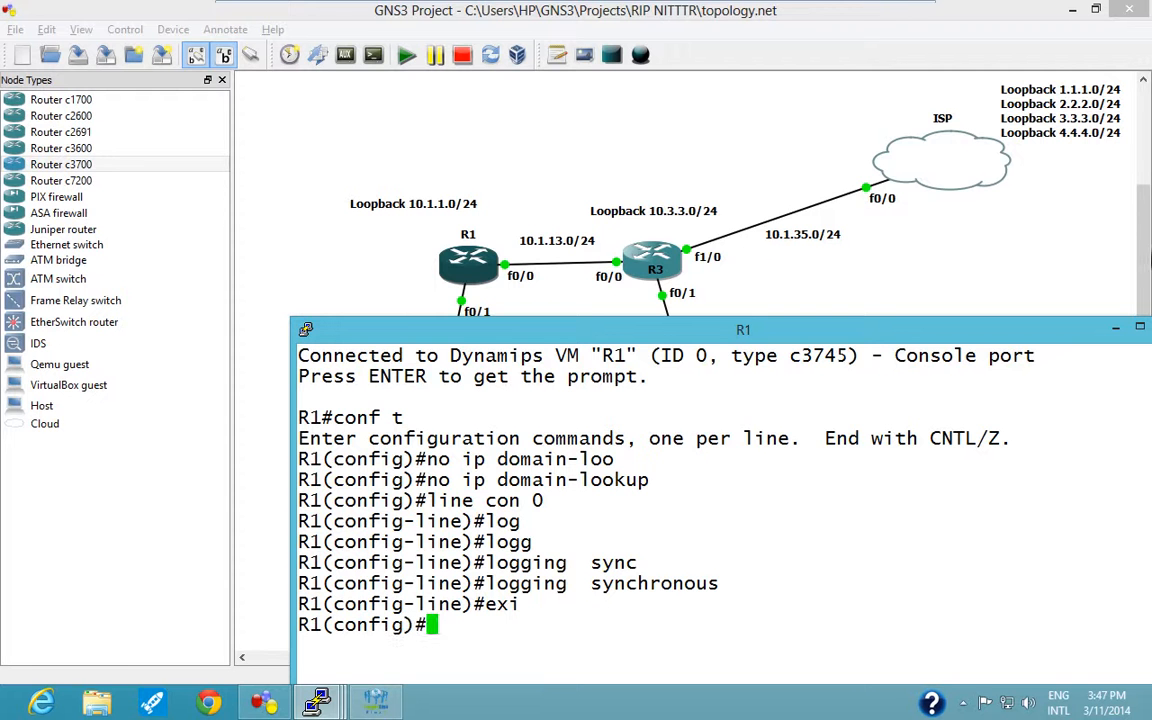
# Move the R1 console lower and add a note reading ".1" beside R1's f0/0 interface in the topology.
pyautogui.moveTo(886, 337); pyautogui.dragTo(897, 414)
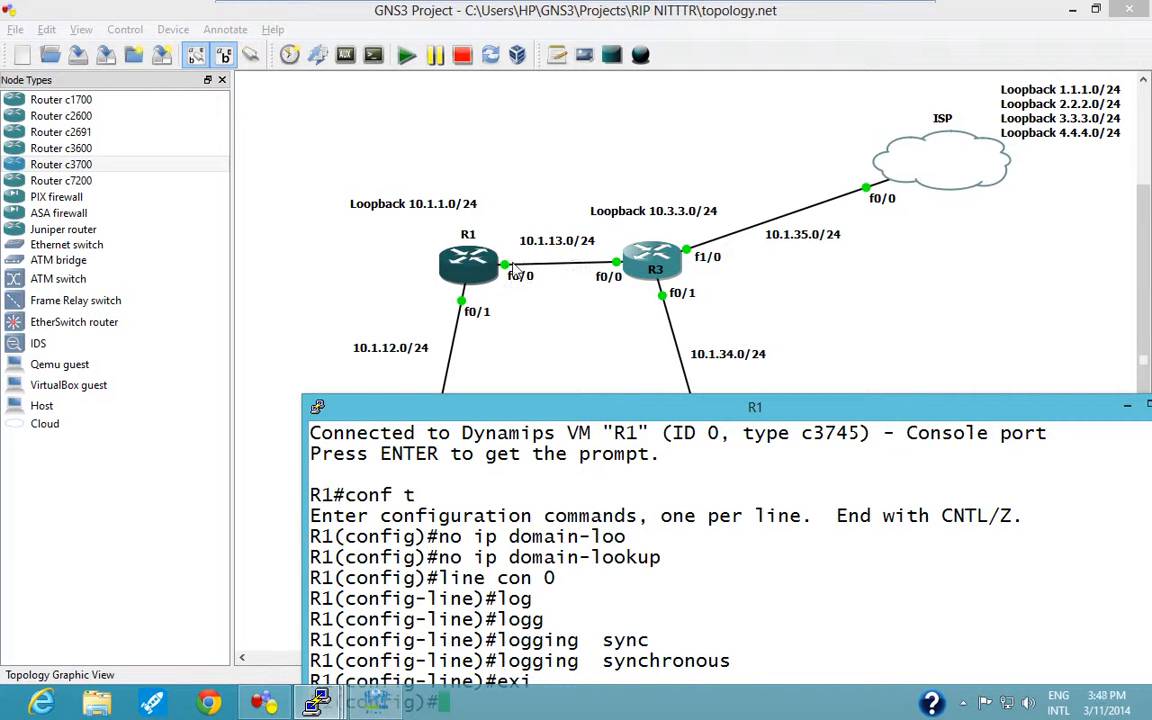
pyautogui.click(562, 60)
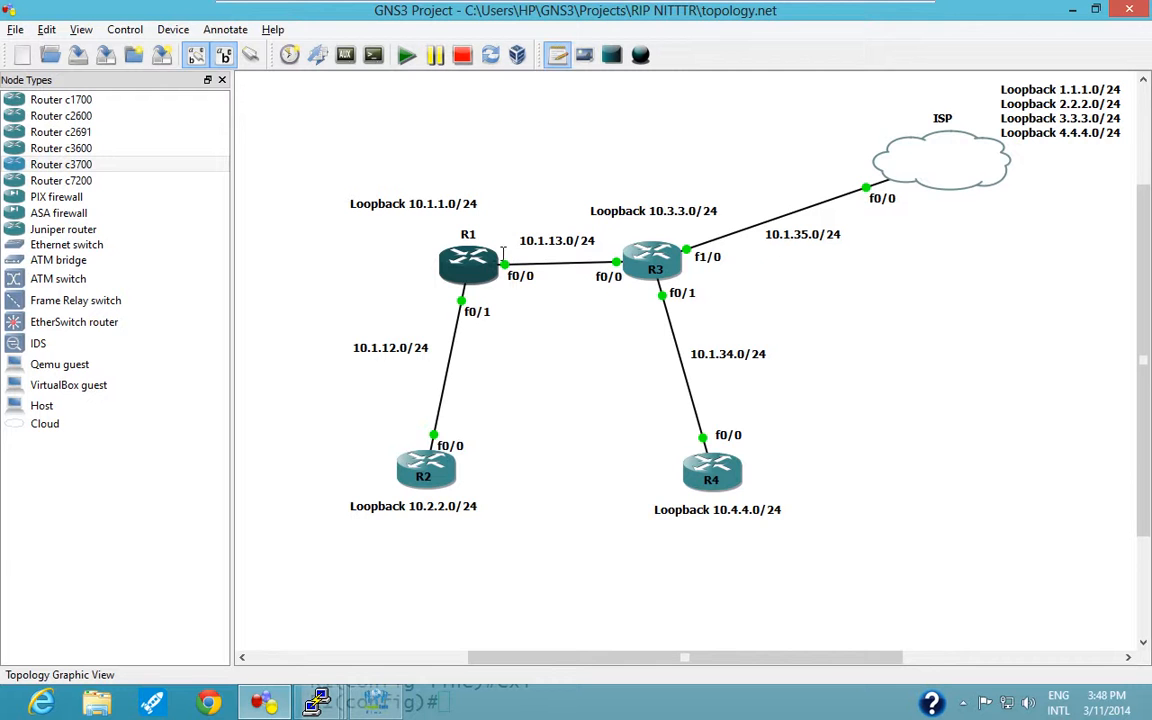
pyautogui.click(503, 250)
pyautogui.write('.1')
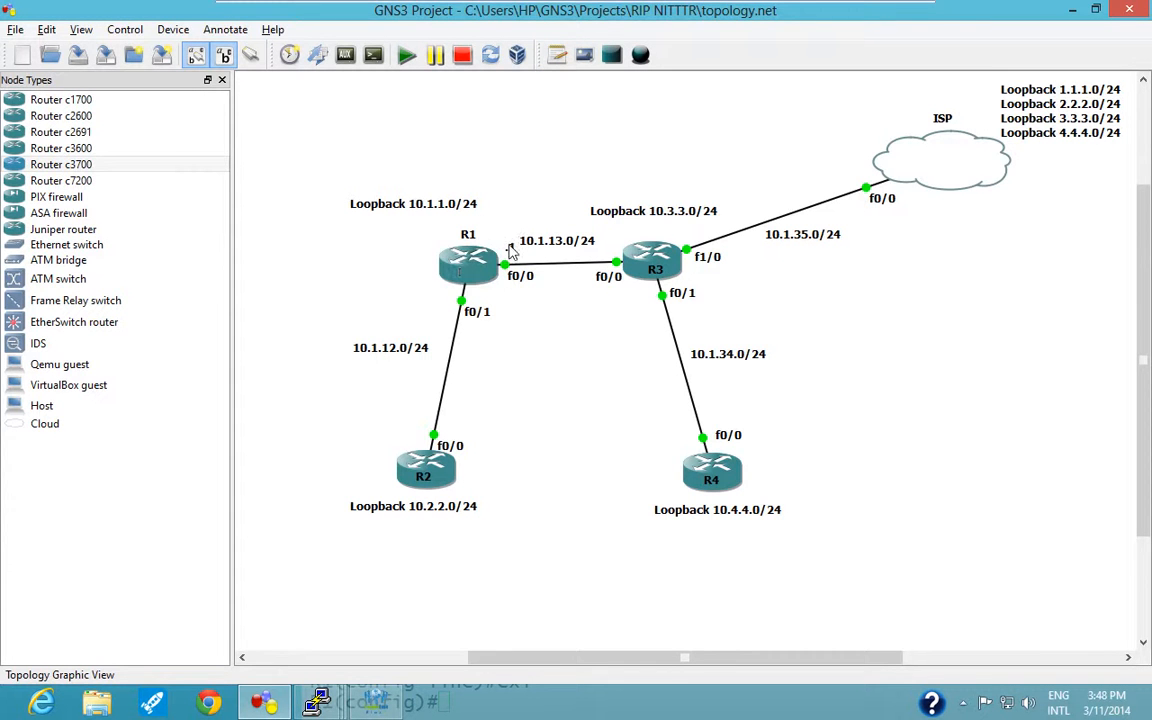
# Duplicate the ".1" note and place the copy beside R1's f0/1 interface.
pyautogui.rightClick(510, 250)
pyautogui.click(530, 278)
pyautogui.moveTo(511, 236); pyautogui.dragTo(443, 293)
pyautogui.click(530, 409)
# Add a note reading ".2" beside R2's f0/0 interface.
pyautogui.click(558, 57)
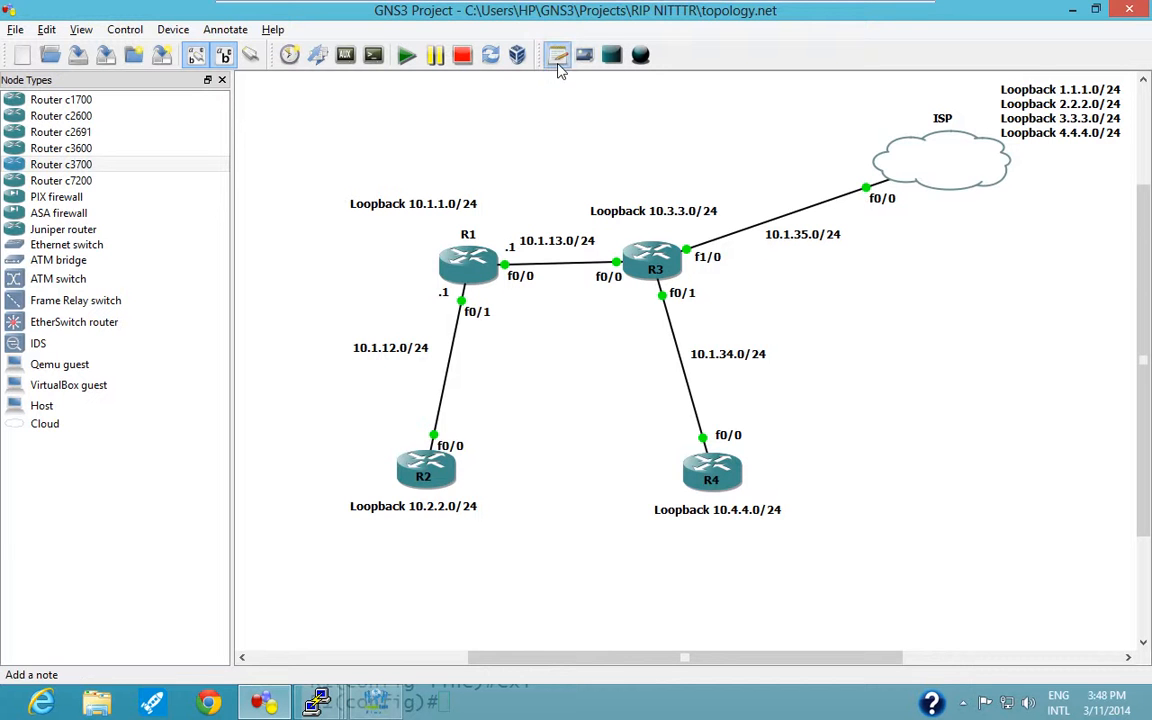
pyautogui.click(412, 426)
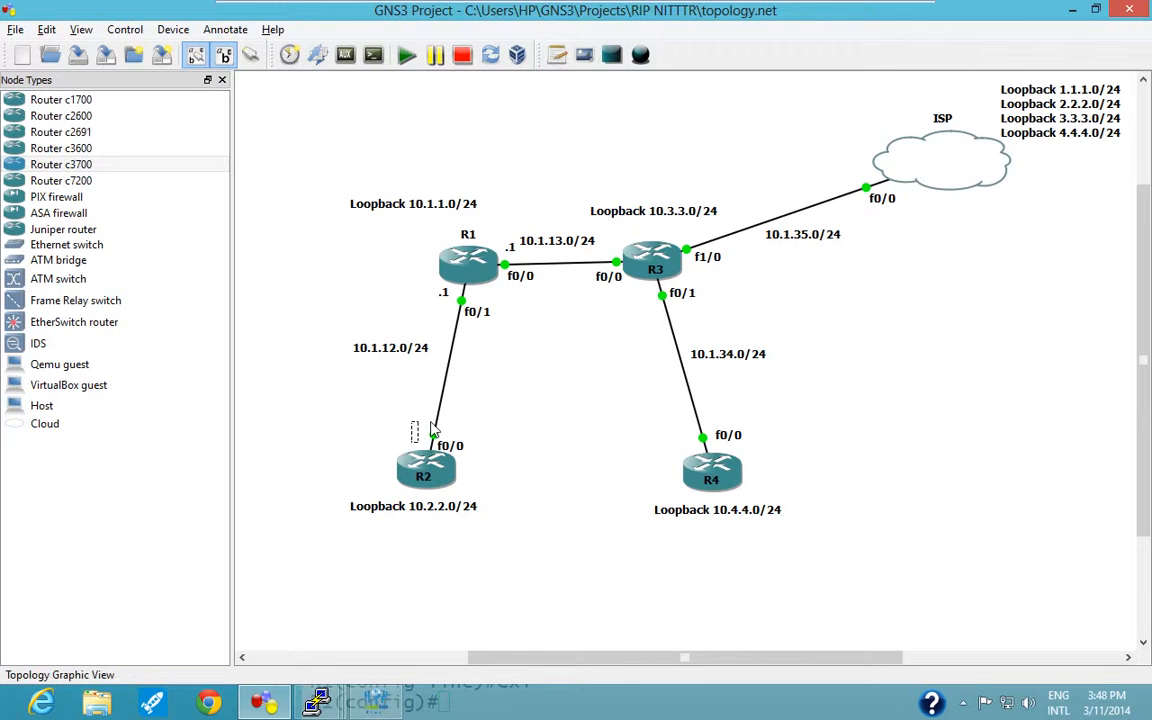
pyautogui.write('.2')
pyautogui.click(518, 408)
# Add a note reading ".3" beside R3's f0/0 interface and place a duplicate beside its f1/0 interface.
pyautogui.click(558, 55)
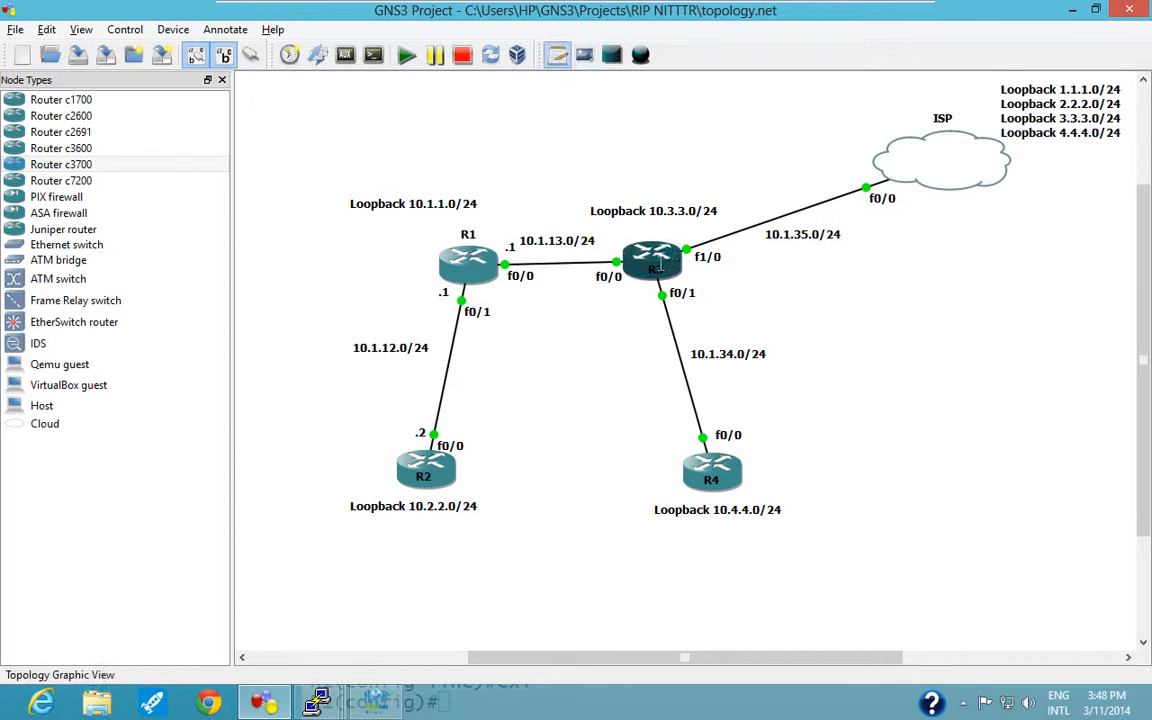
pyautogui.click(607, 246)
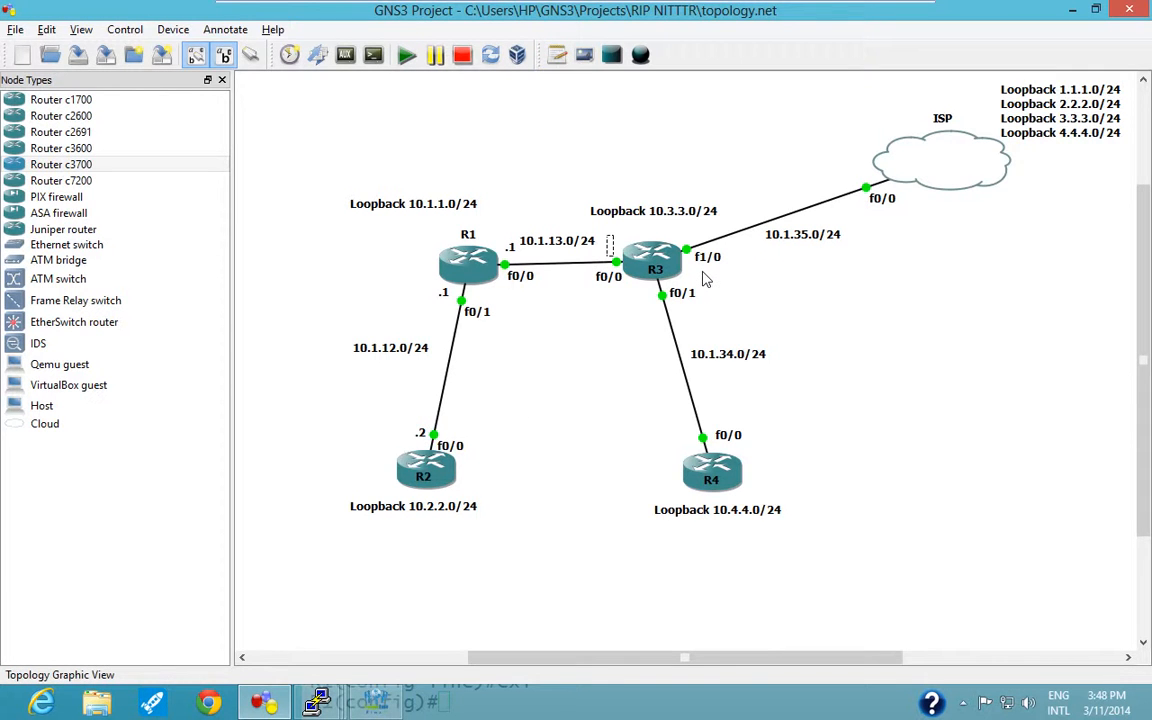
pyautogui.write('.3')
pyautogui.rightClick(610, 243)
pyautogui.click(648, 275)
pyautogui.moveTo(617, 229); pyautogui.dragTo(683, 231)
# Duplicate the ".3" note beside R3's f0/1 and R4's f0/0 interfaces, changing the R4 copy to ".4".
pyautogui.rightClick(684, 232)
pyautogui.click(718, 267)
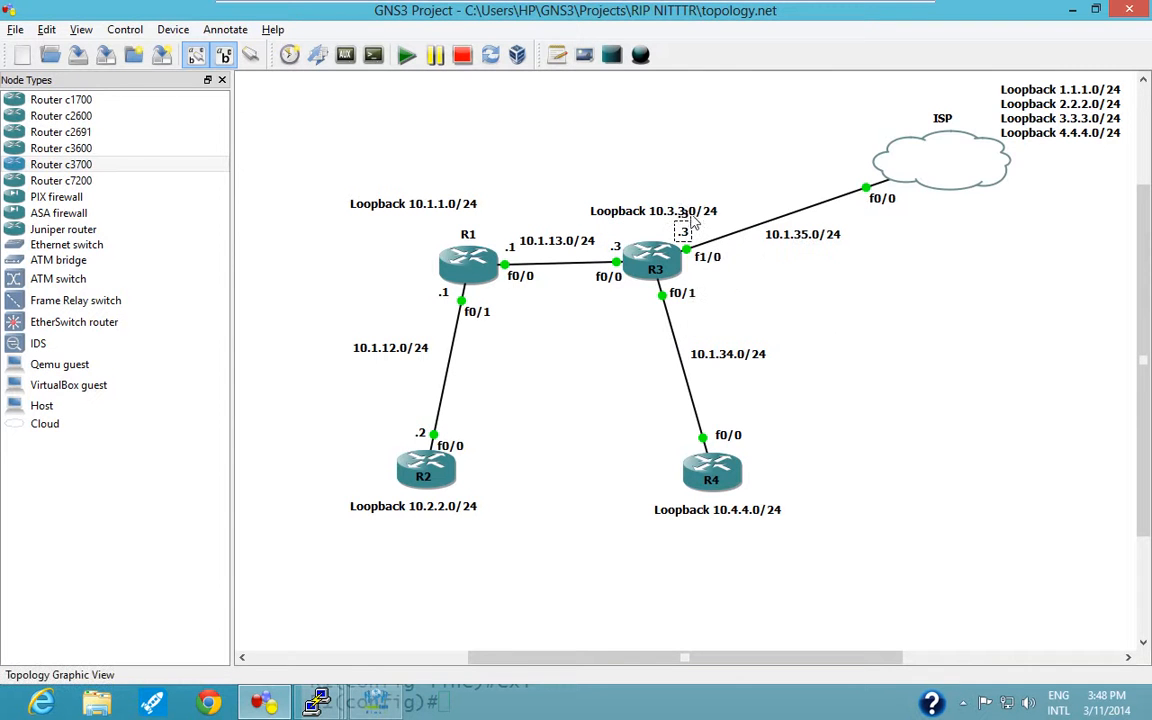
pyautogui.moveTo(690, 218); pyautogui.dragTo(693, 450)
pyautogui.rightClick(652, 298)
pyautogui.click(690, 330)
pyautogui.write('.4')
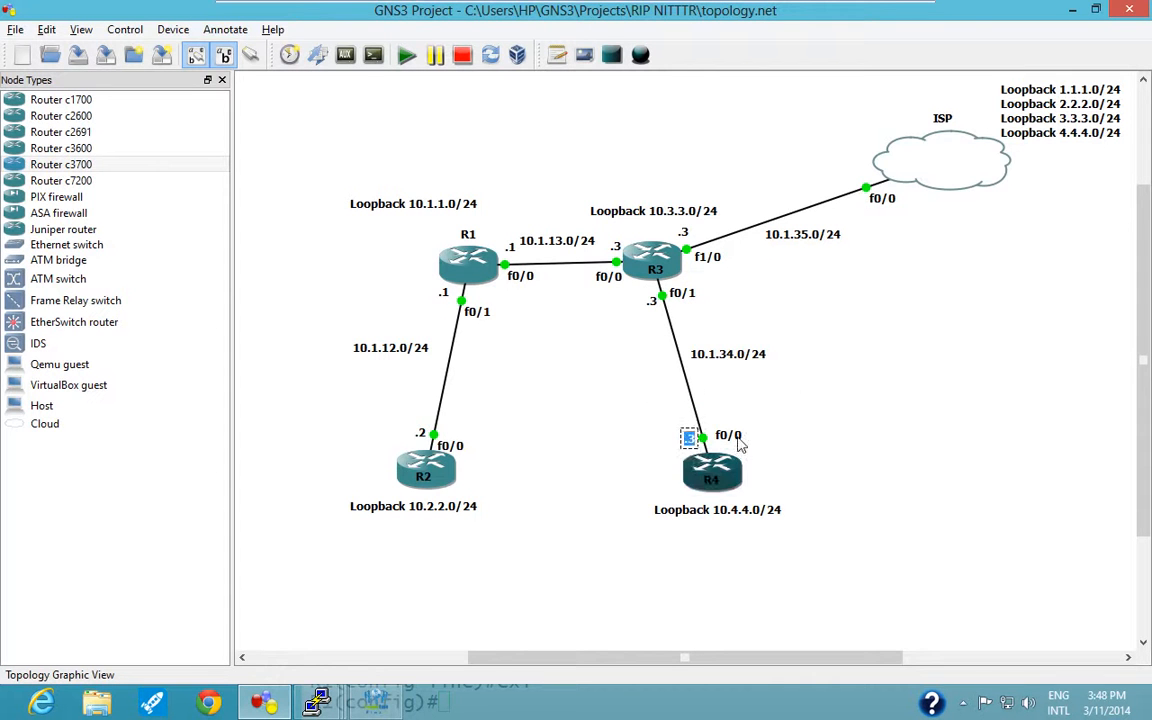
pyautogui.click(770, 423)
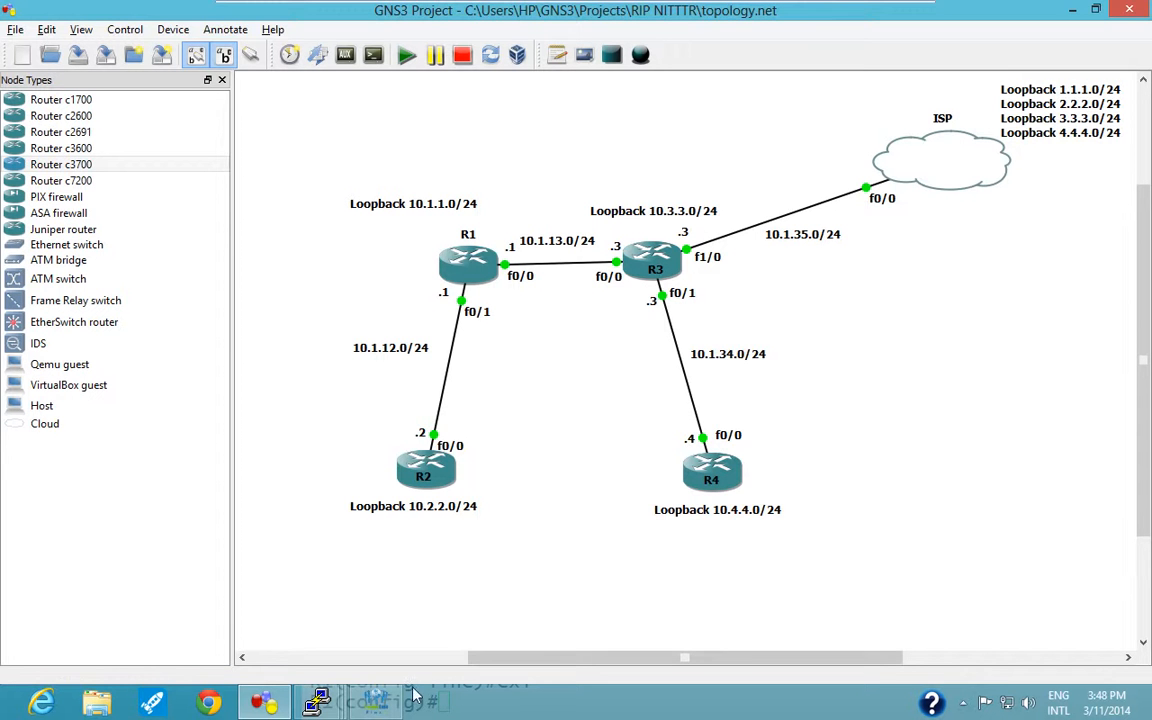
# Bring the R1 console back to the front and reposition it over the topology so its prompt is fully visible.
pyautogui.moveTo(310, 690)
pyautogui.click(175, 604)
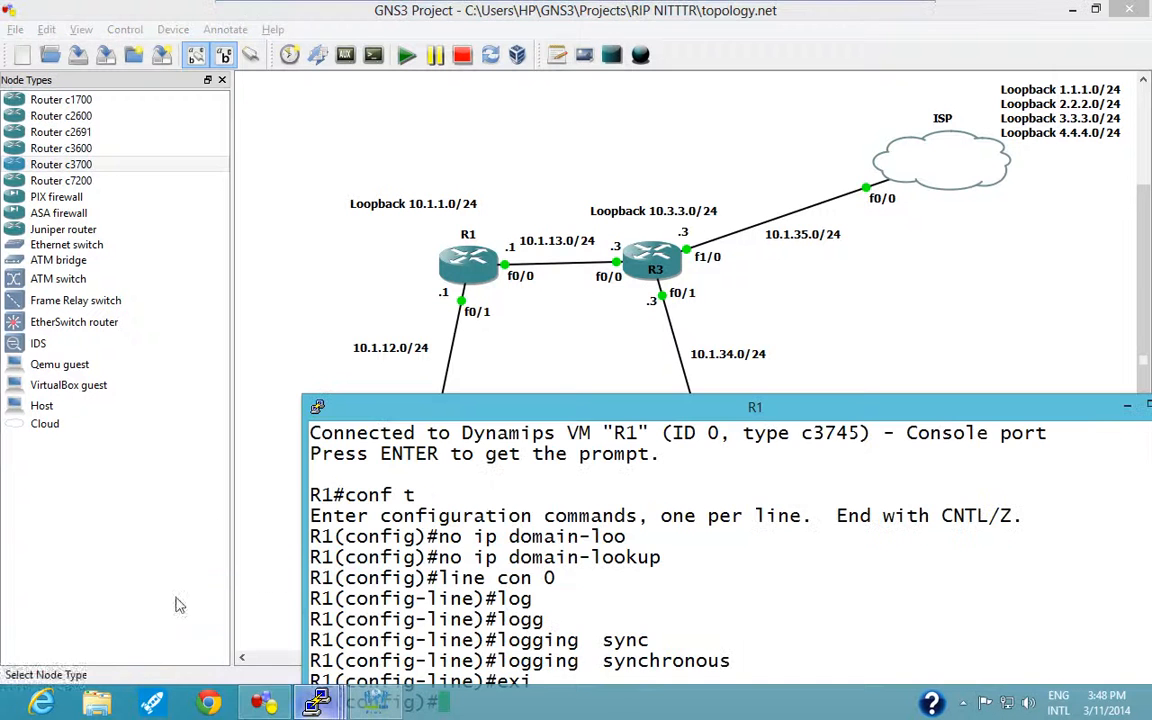
pyautogui.moveTo(597, 414); pyautogui.dragTo(519, 287)
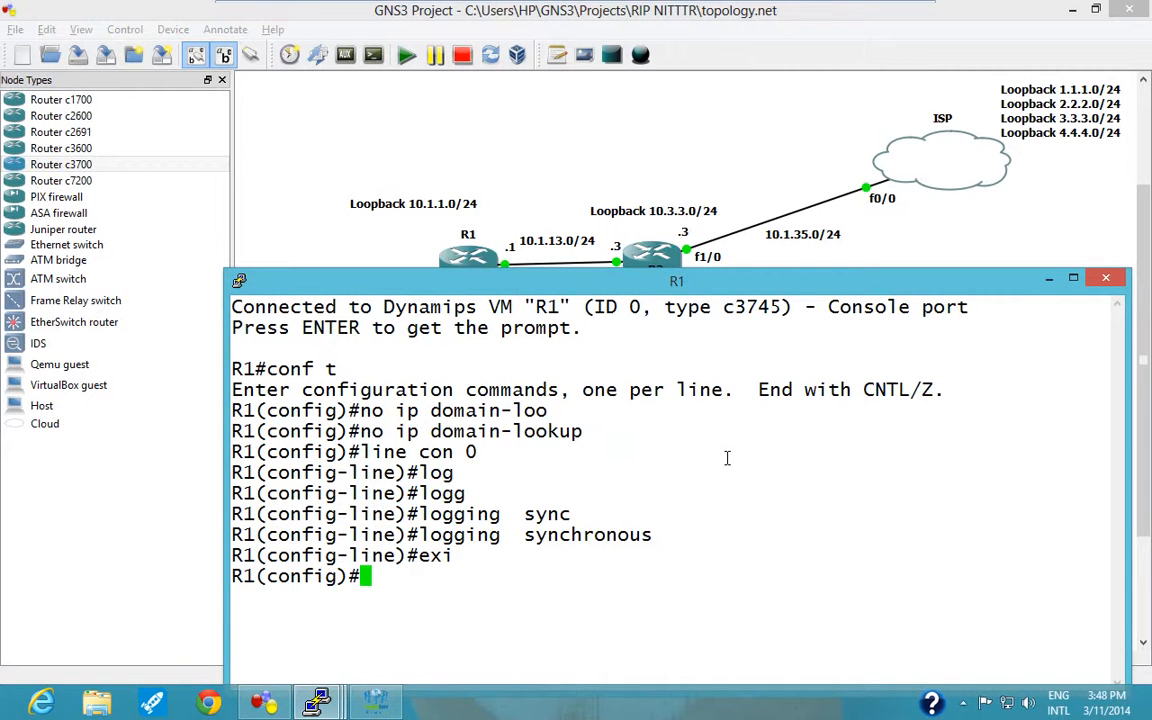
pyautogui.moveTo(756, 284); pyautogui.dragTo(781, 366)
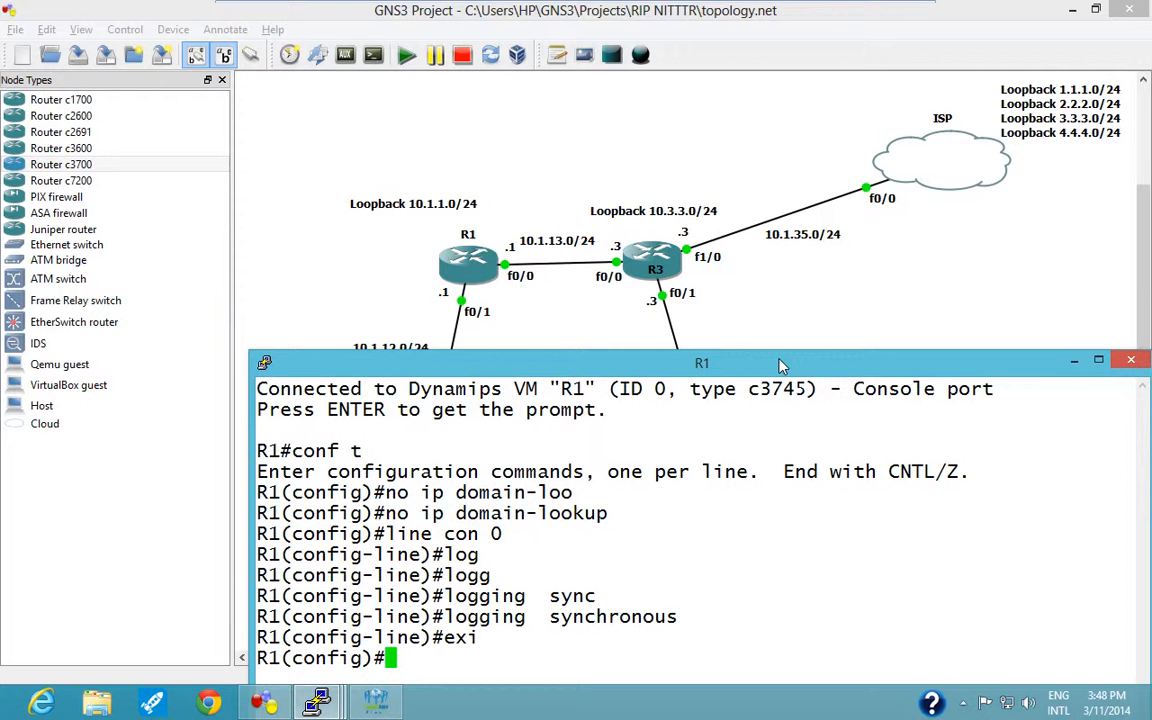
pyautogui.moveTo(781, 366); pyautogui.dragTo(884, 193)
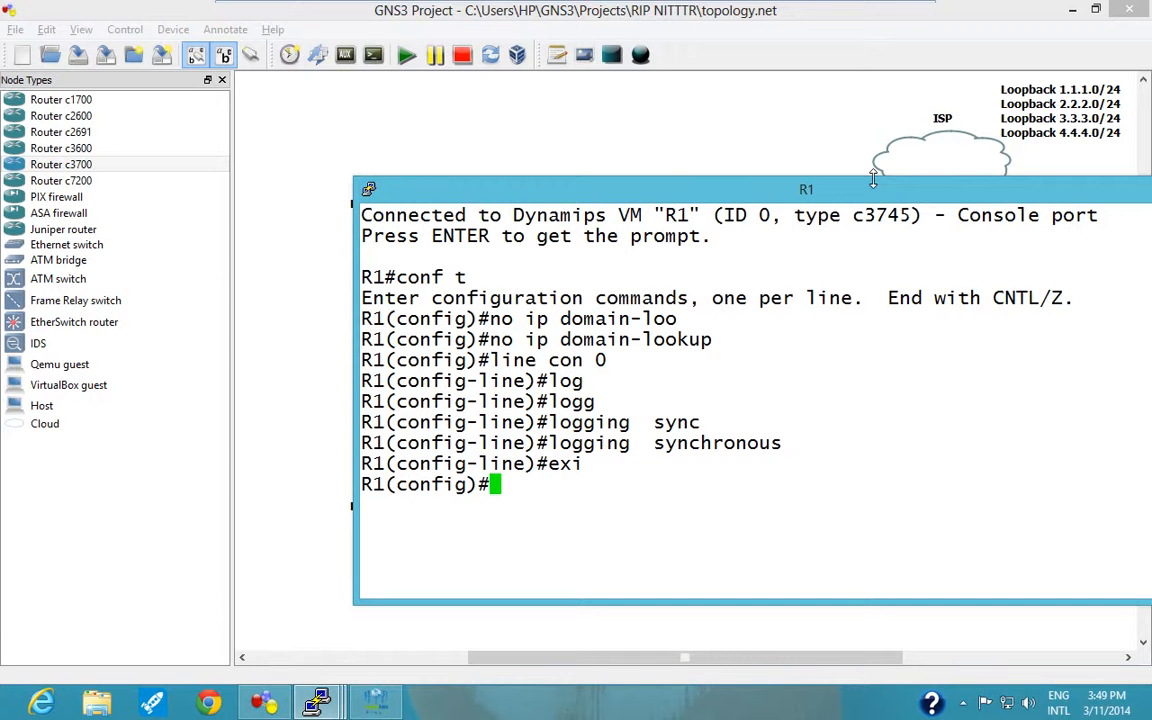
pyautogui.write('int')
pyautogui.press('Tab')
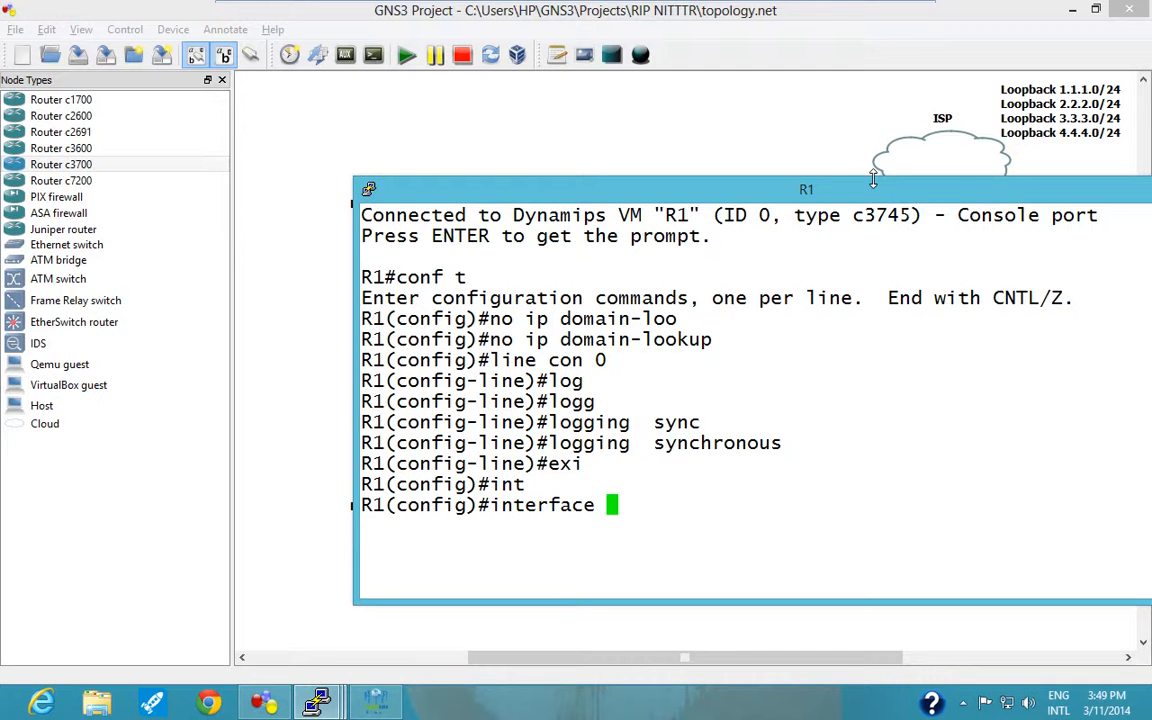
pyautogui.press('BackSpace')
pyautogui.press('BackSpace')
pyautogui.press('BackSpace')
pyautogui.press('BackSpace')
pyautogui.press('BackSpace')
pyautogui.press('BackSpace')
pyautogui.press('BackSpace')
pyautogui.press('BackSpace')
pyautogui.press('BackSpace')
pyautogui.press('BackSpace')
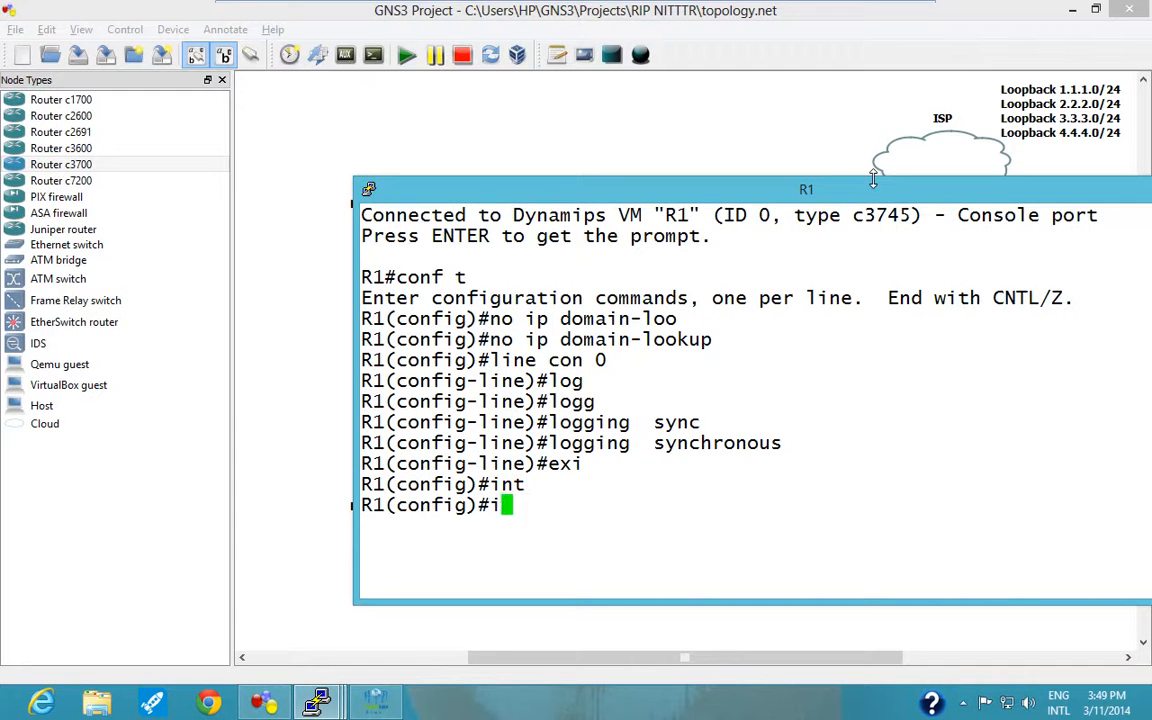
# Leave global configuration mode on R1 and return to the privileged EXEC prompt.
pyautogui.hotkey('ctrl', 'z')
pyautogui.press('Return')
pyautogui.write('-')
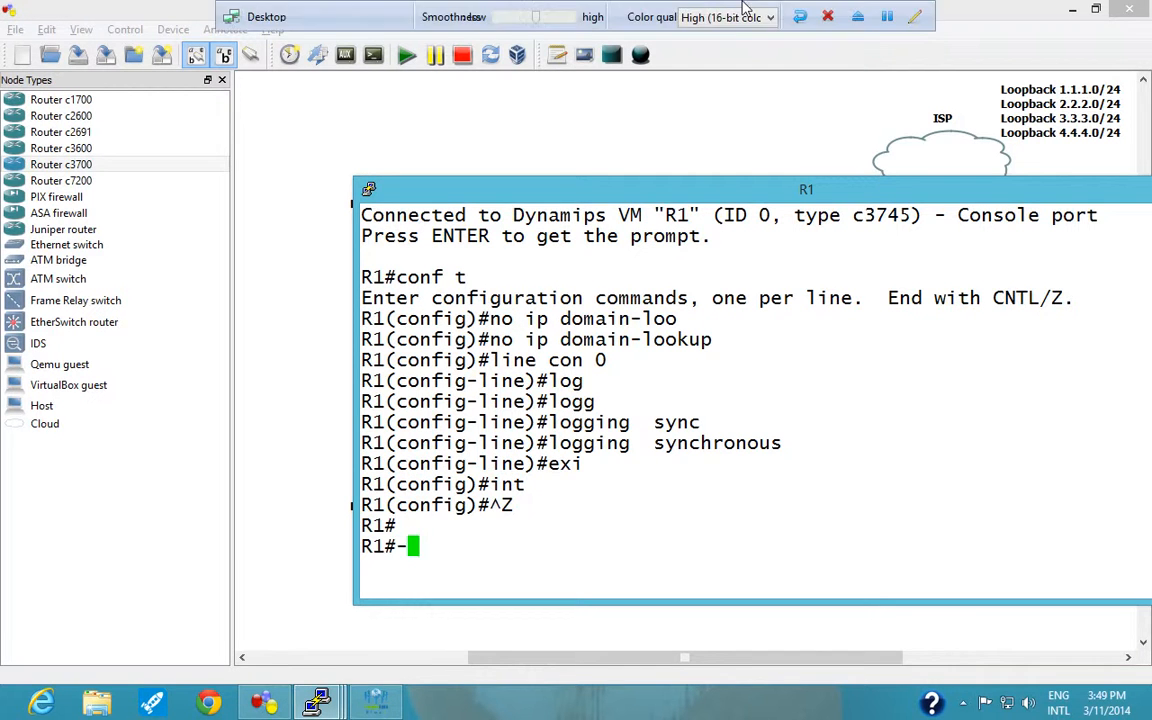
# Clear the stray character at R1's prompt and show the brief IP interface summary with "sh ip int brief".
pyautogui.moveTo(732, 194); pyautogui.dragTo(658, 106)
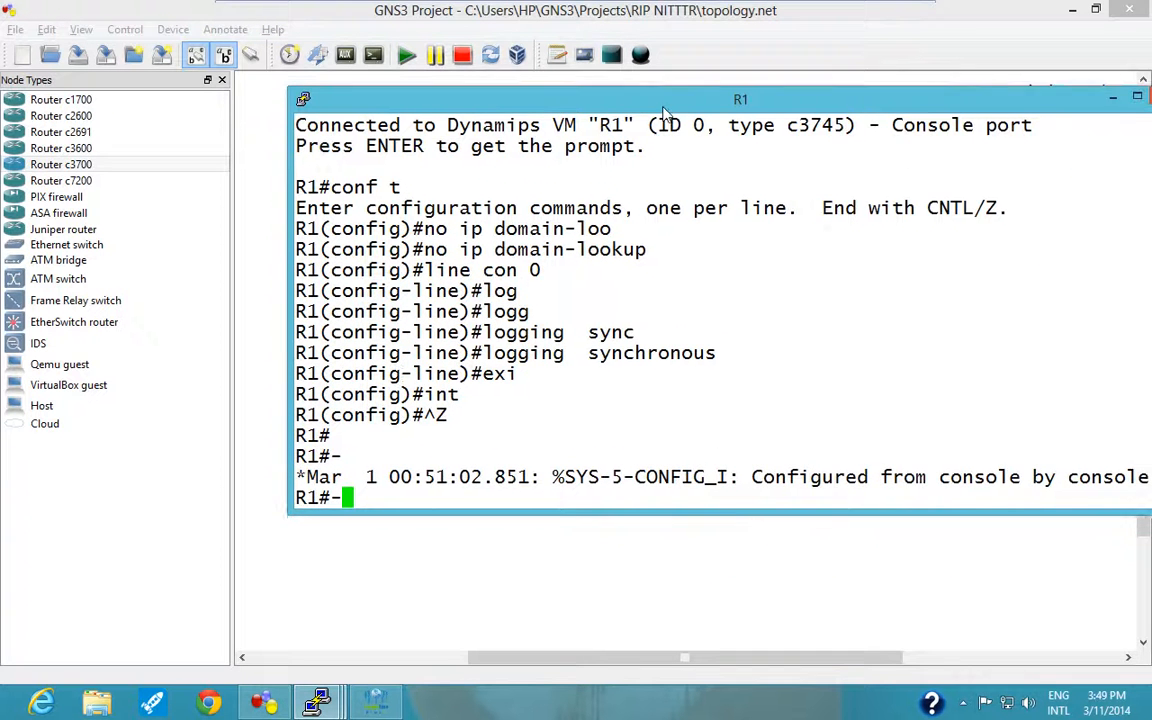
pyautogui.press('BackSpace')
pyautogui.press('Return')
pyautogui.press('Return')
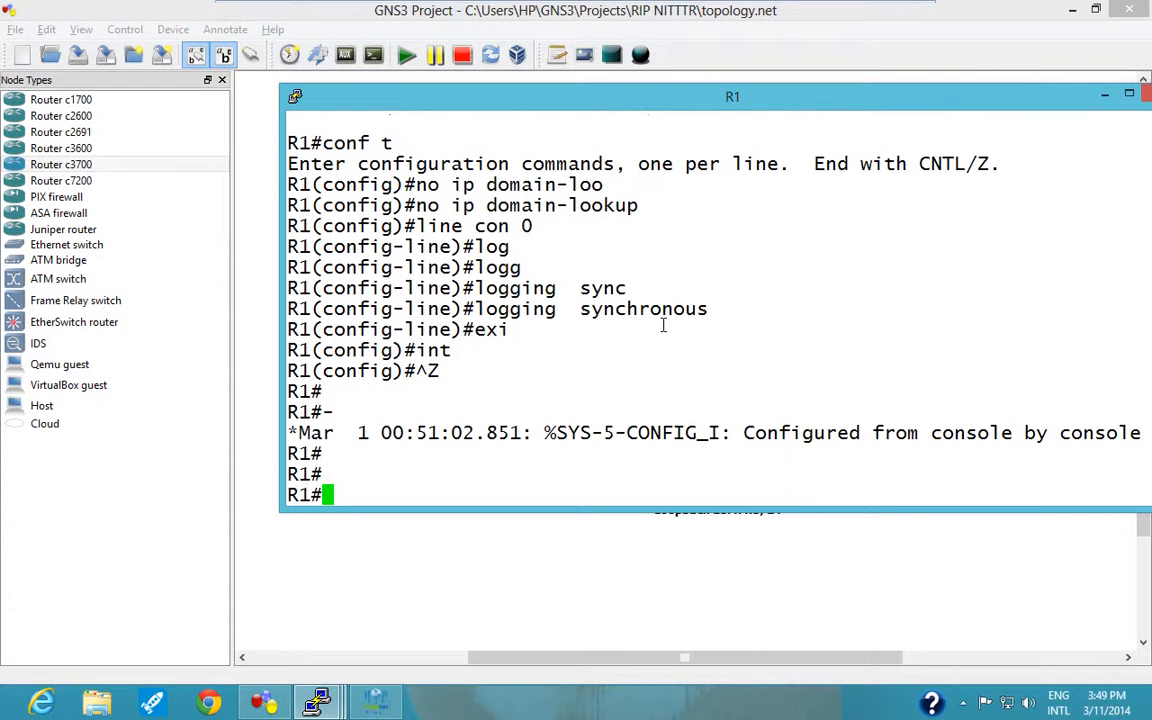
pyautogui.write('sh ip int brief')
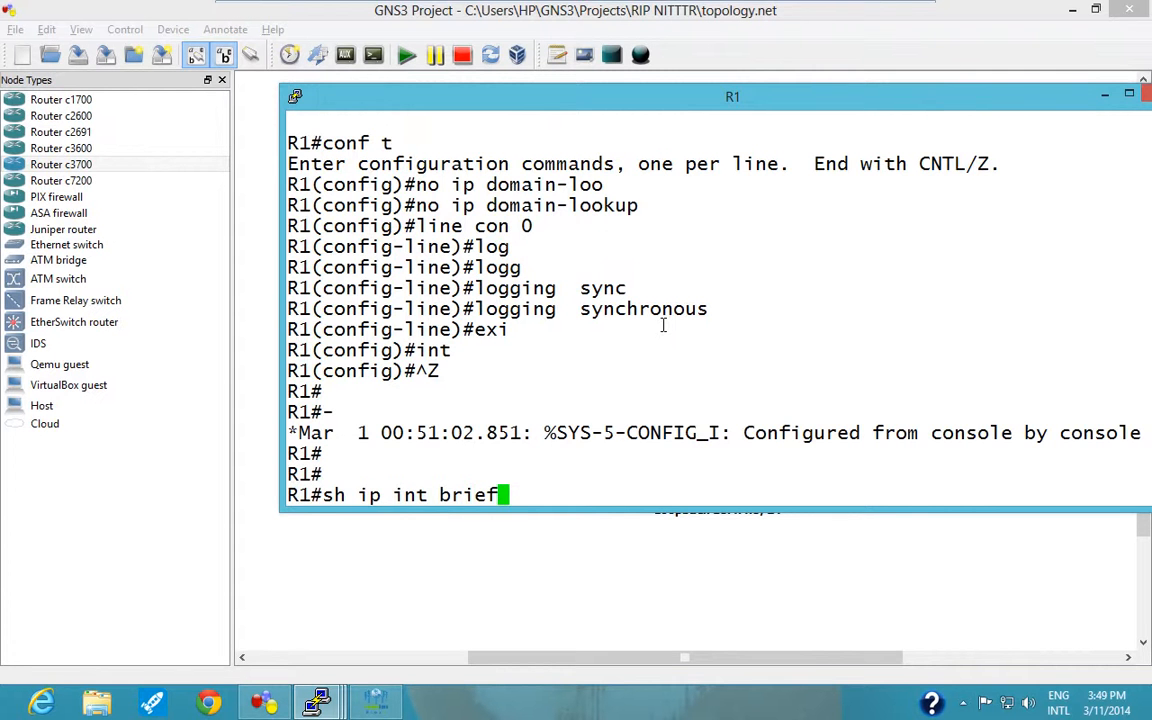
pyautogui.press('Return')
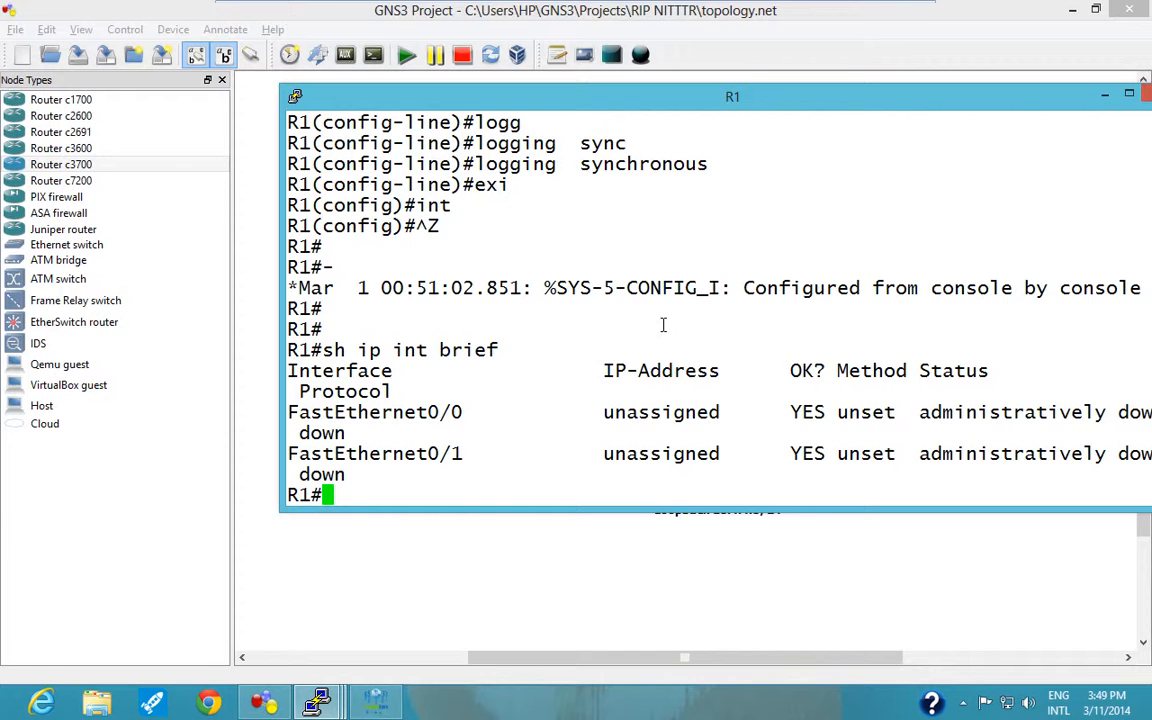
# Show the IP routing protocols running on R1 with "sh ip protocols".
pyautogui.write('sh ip p')
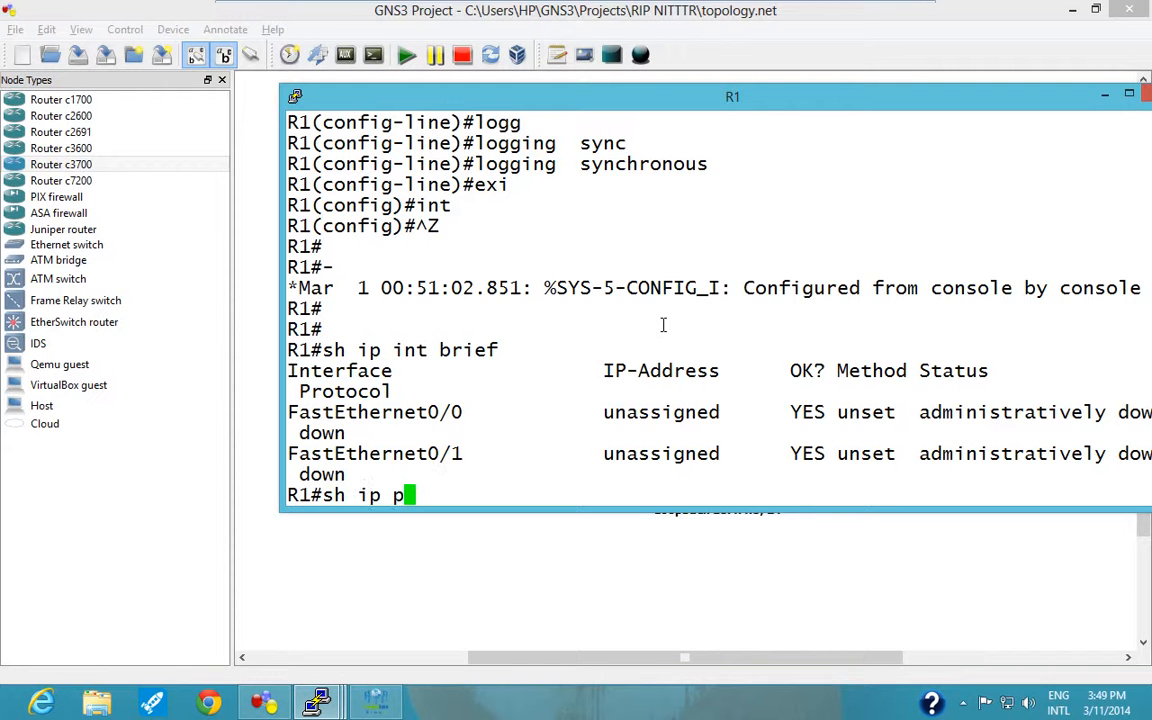
pyautogui.write('rot')
pyautogui.press('Tab')
pyautogui.press('Return')
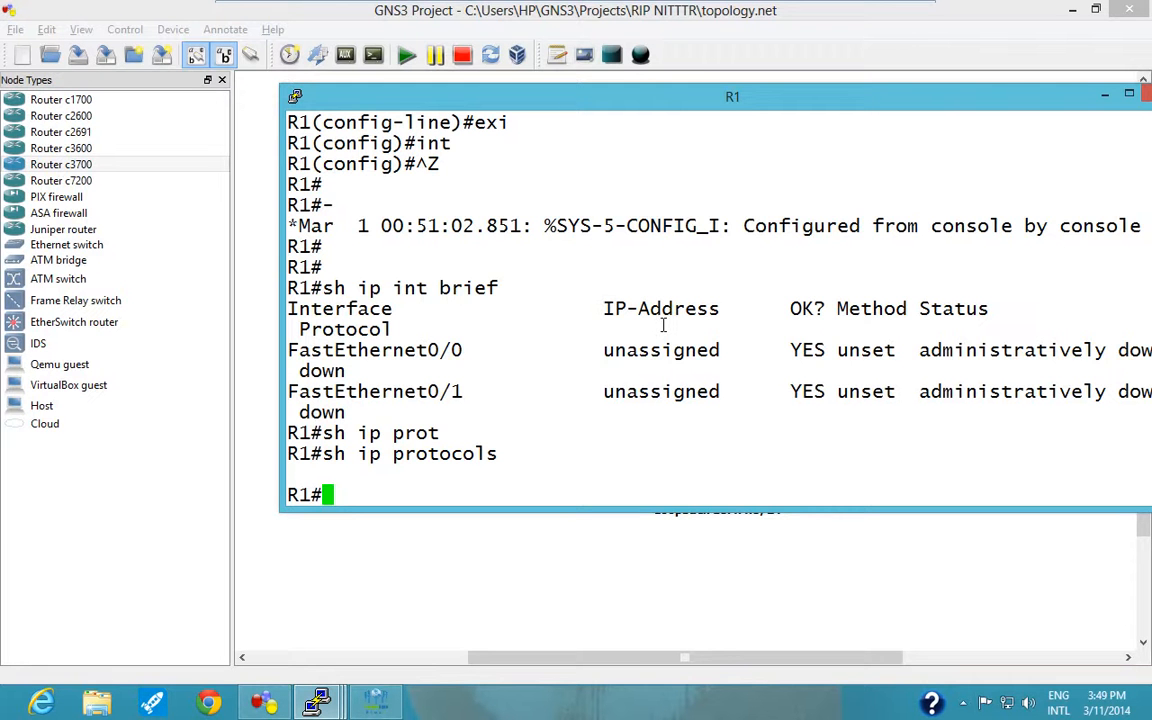
# Enter global configuration mode on R1 and open interface configuration for f0/0.
pyautogui.write('conf t')
pyautogui.press('Return')
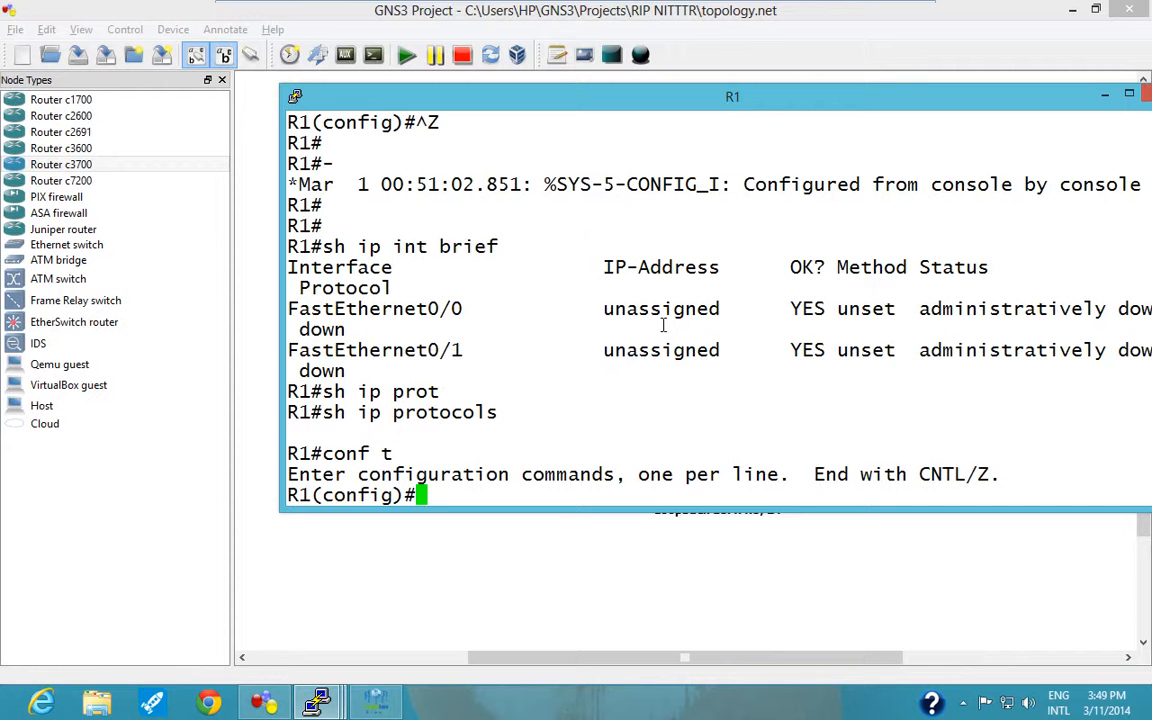
pyautogui.write('int f0/0')
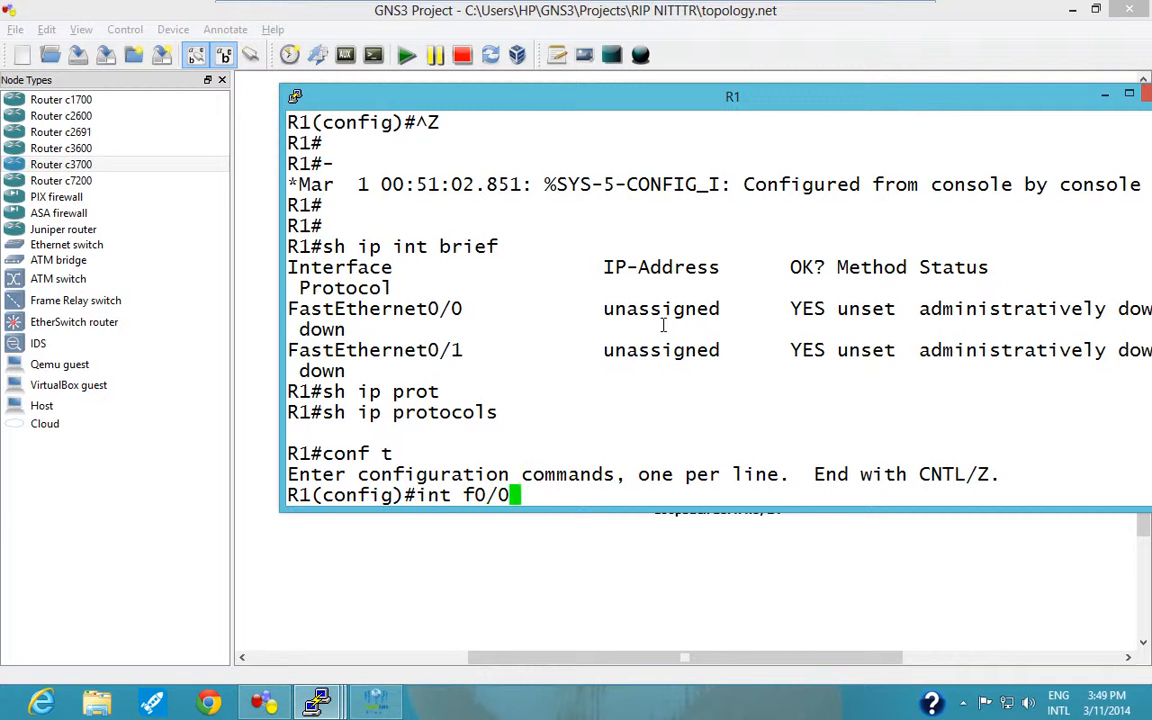
pyautogui.press('Return')
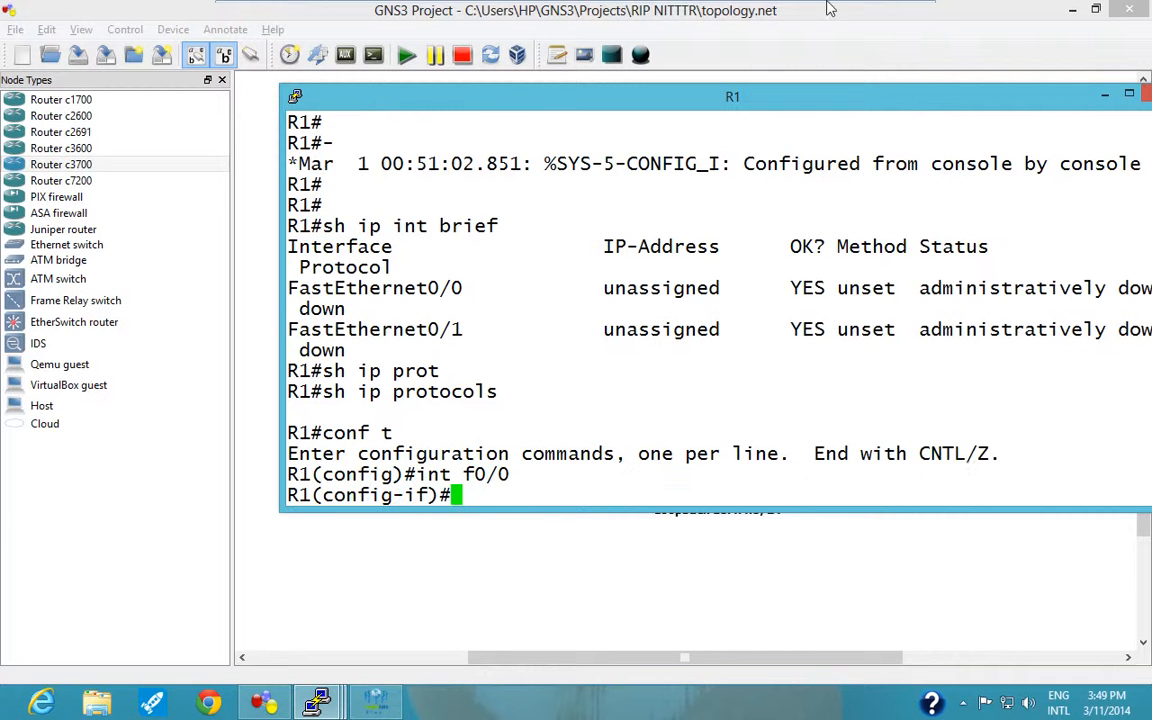
# Assign IP address 10.1.13.1 with mask 255.255.255.0 to R1's f0/0, checking the addressing against the topology diagram.
pyautogui.moveTo(766, 88); pyautogui.dragTo(776, 187)
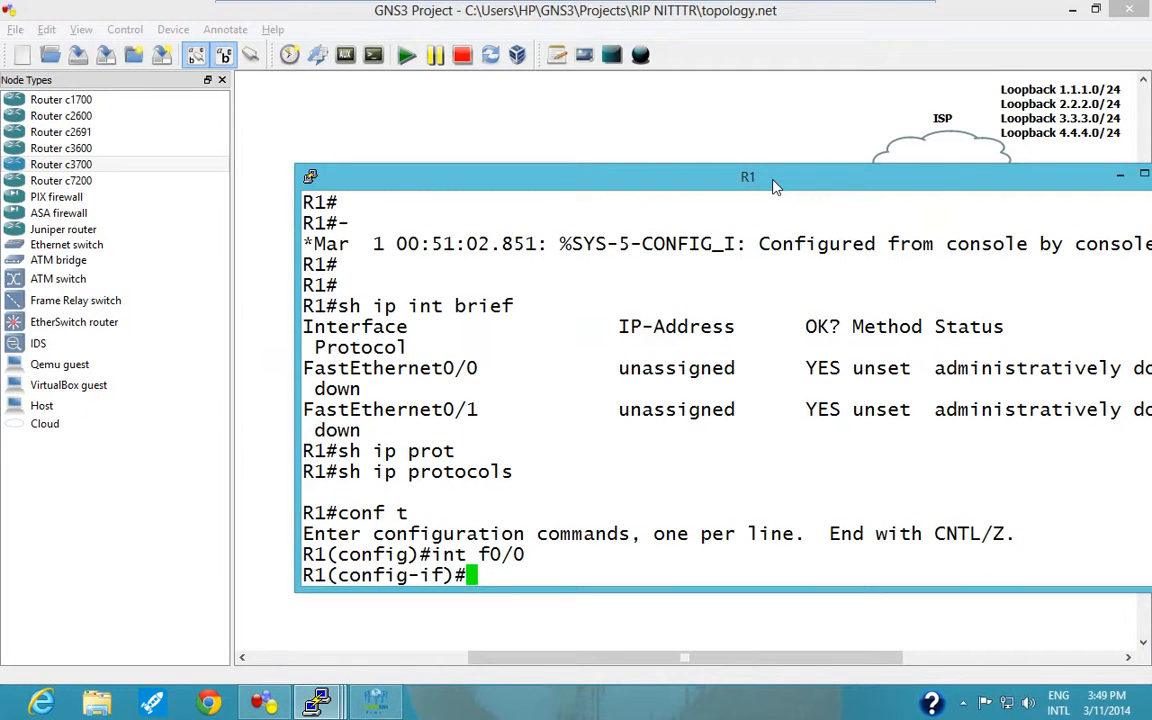
pyautogui.write('ip add')
pyautogui.press('Tab')
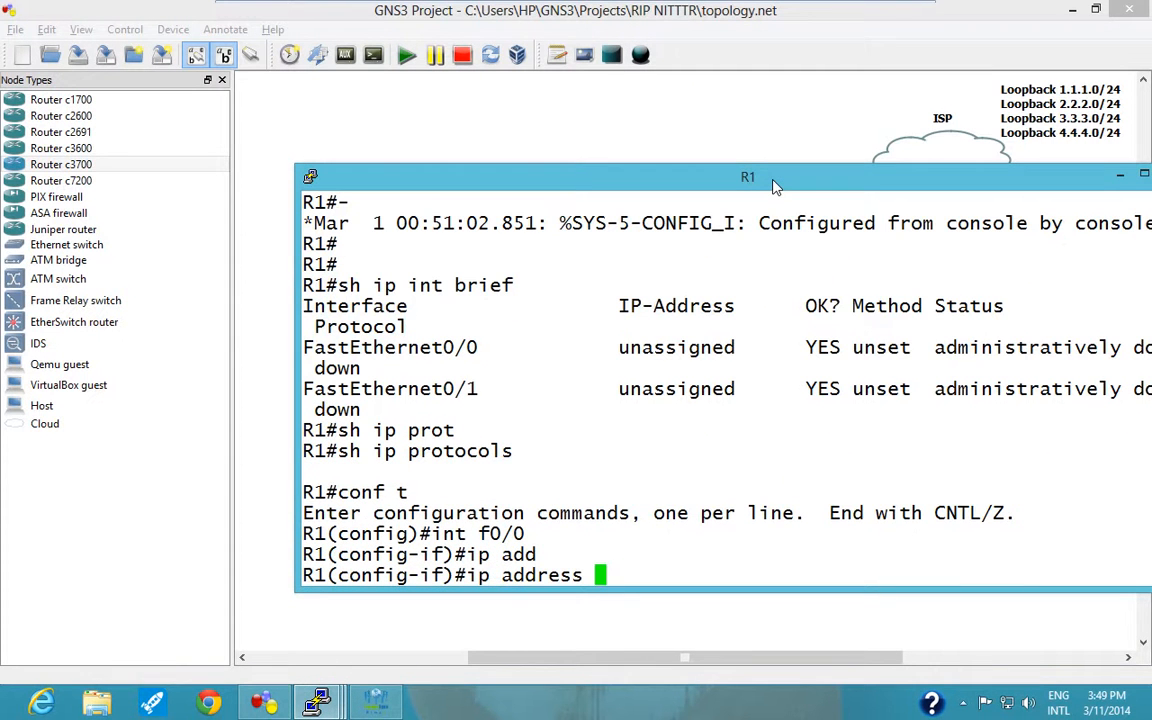
pyautogui.write('10.1.13')
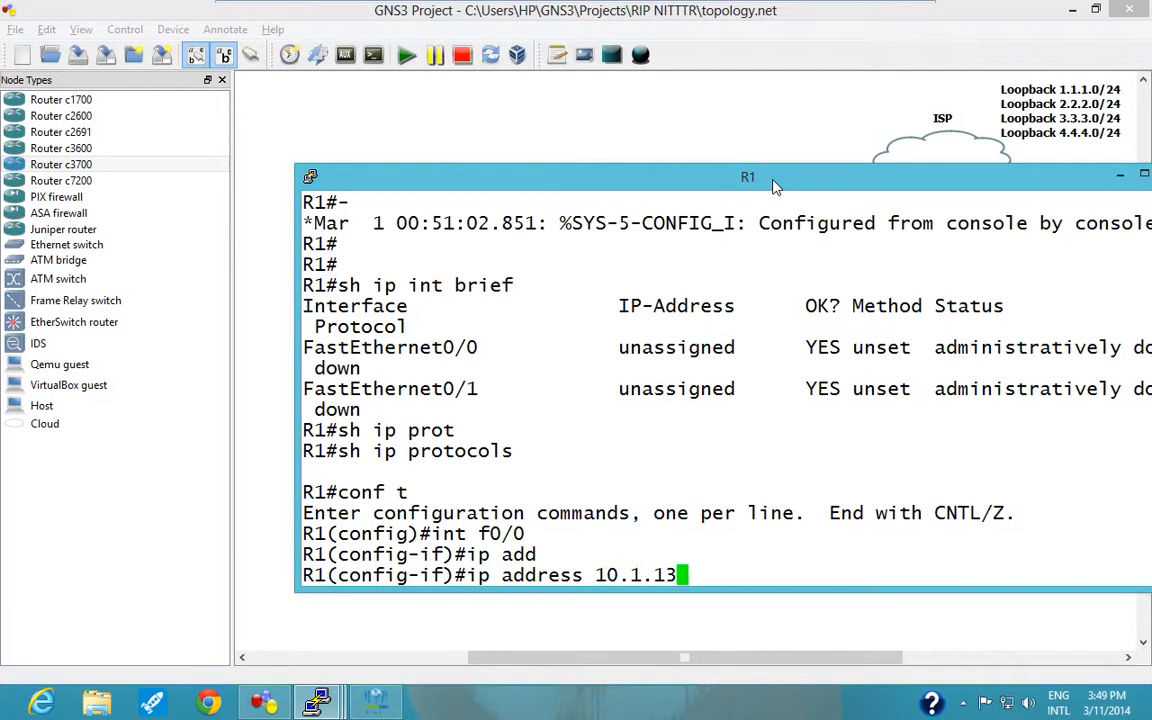
pyautogui.write('.1')
pyautogui.moveTo(651, 185); pyautogui.dragTo(600, 392)
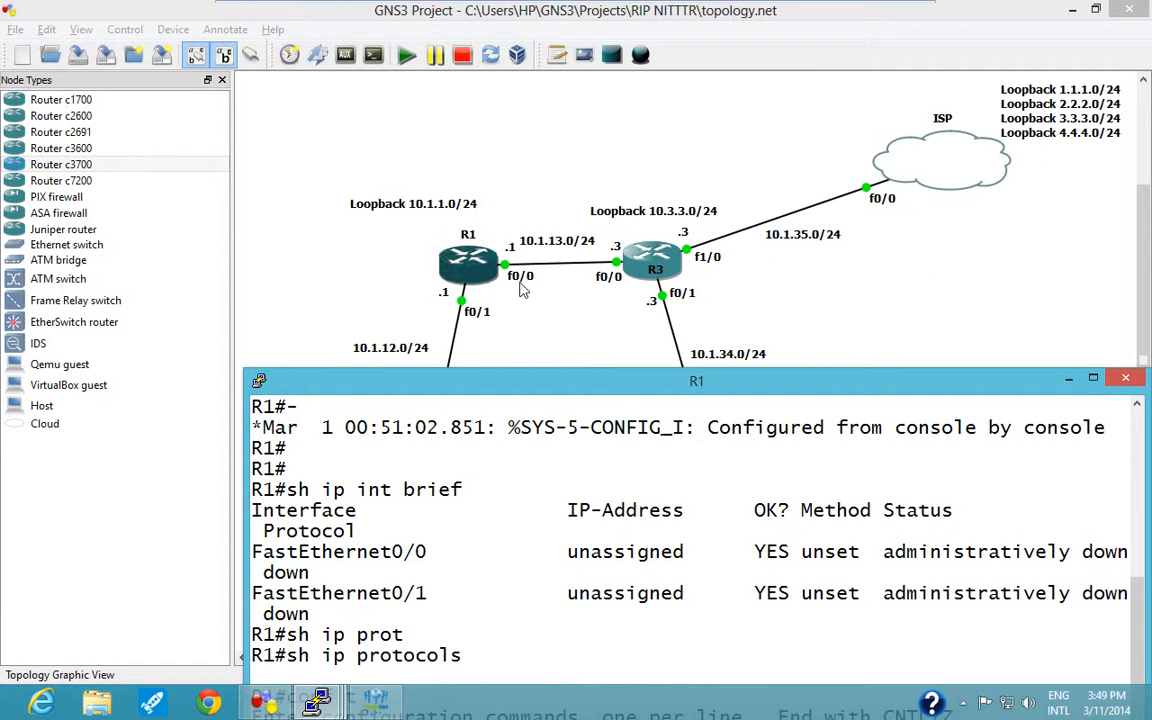
pyautogui.moveTo(543, 380); pyautogui.dragTo(540, 118)
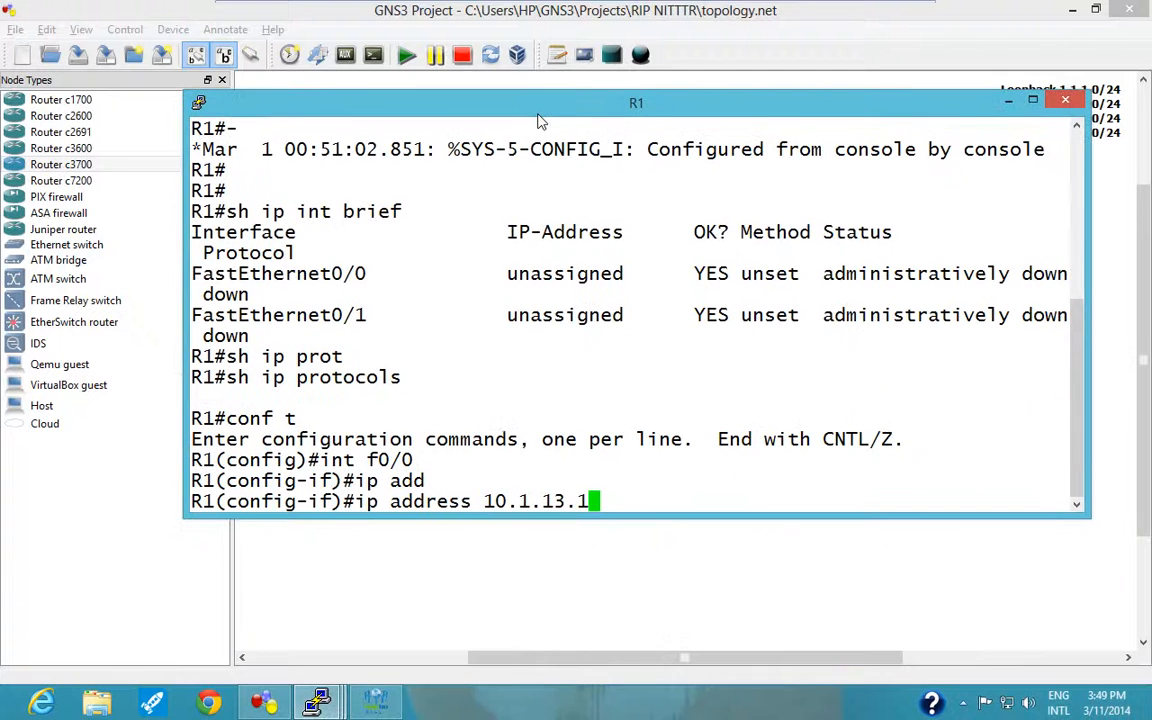
pyautogui.write('255.255.255.255.0')
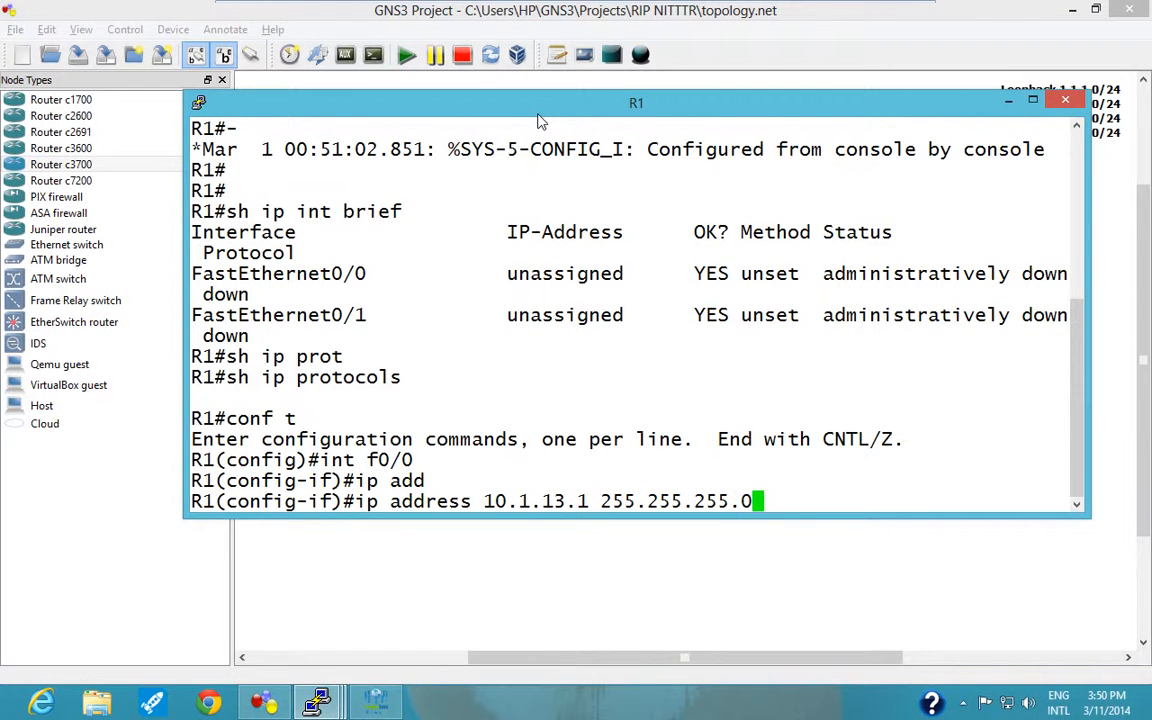
pyautogui.press('Return')
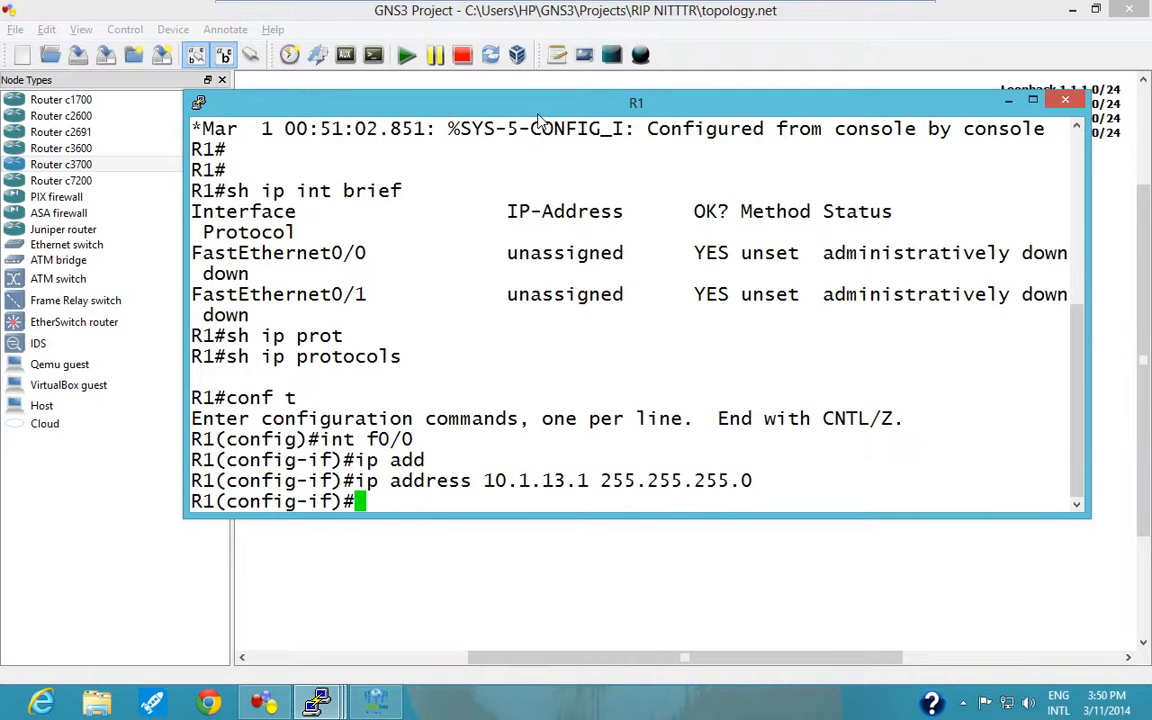
# Enable R1's f0/0 interface with "no shutdown".
pyautogui.write('no s')
pyautogui.press('Tab')
pyautogui.write('h')
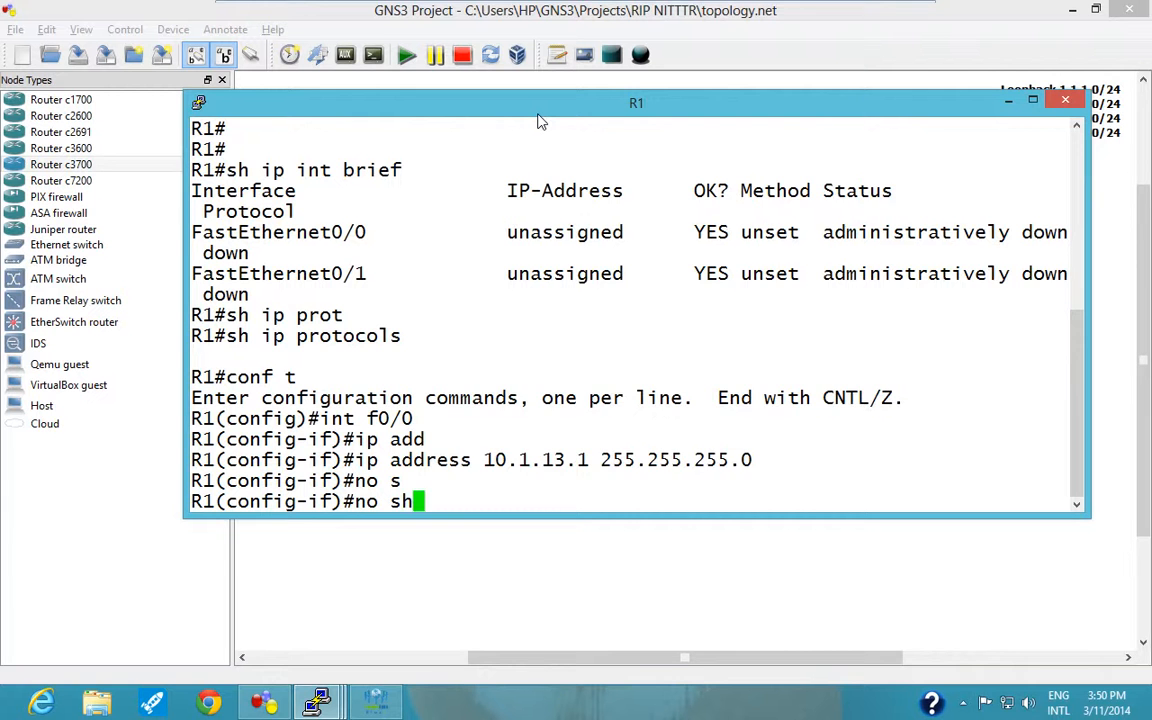
pyautogui.press('Tab')
pyautogui.press('Return')
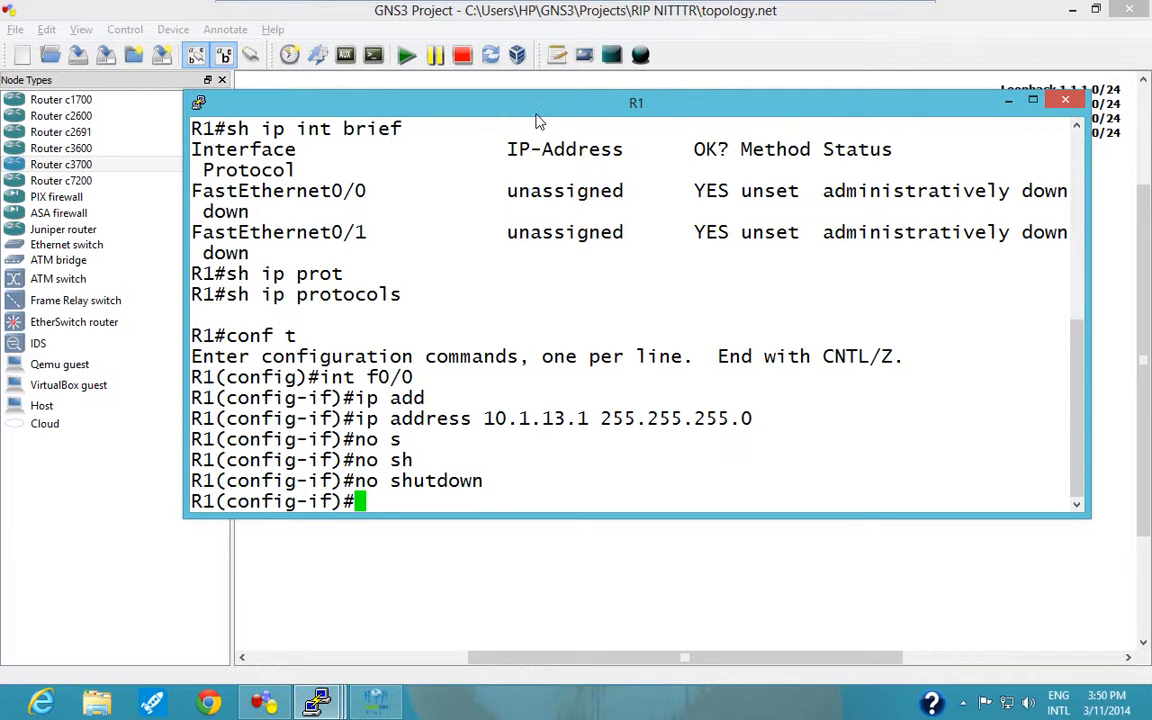
# Check R1's second link in the topology diagram and switch to interface configuration for f0/1.
pyautogui.moveTo(537, 120); pyautogui.dragTo(578, 393)
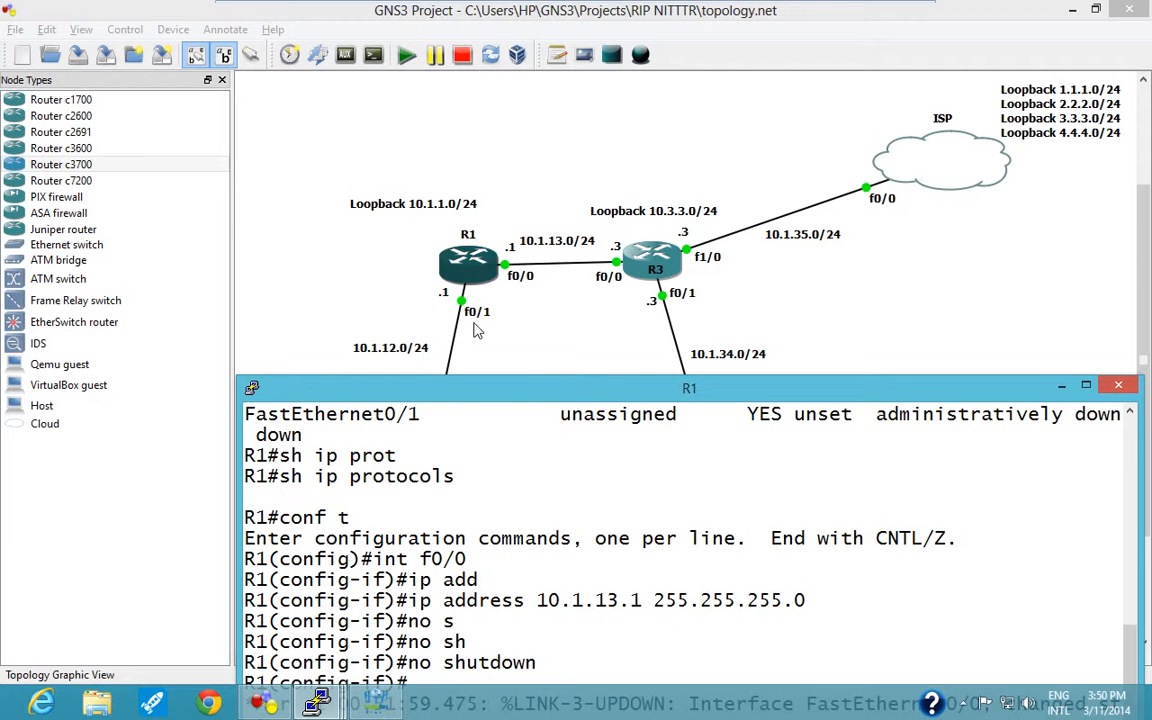
pyautogui.moveTo(543, 395); pyautogui.dragTo(575, 113)
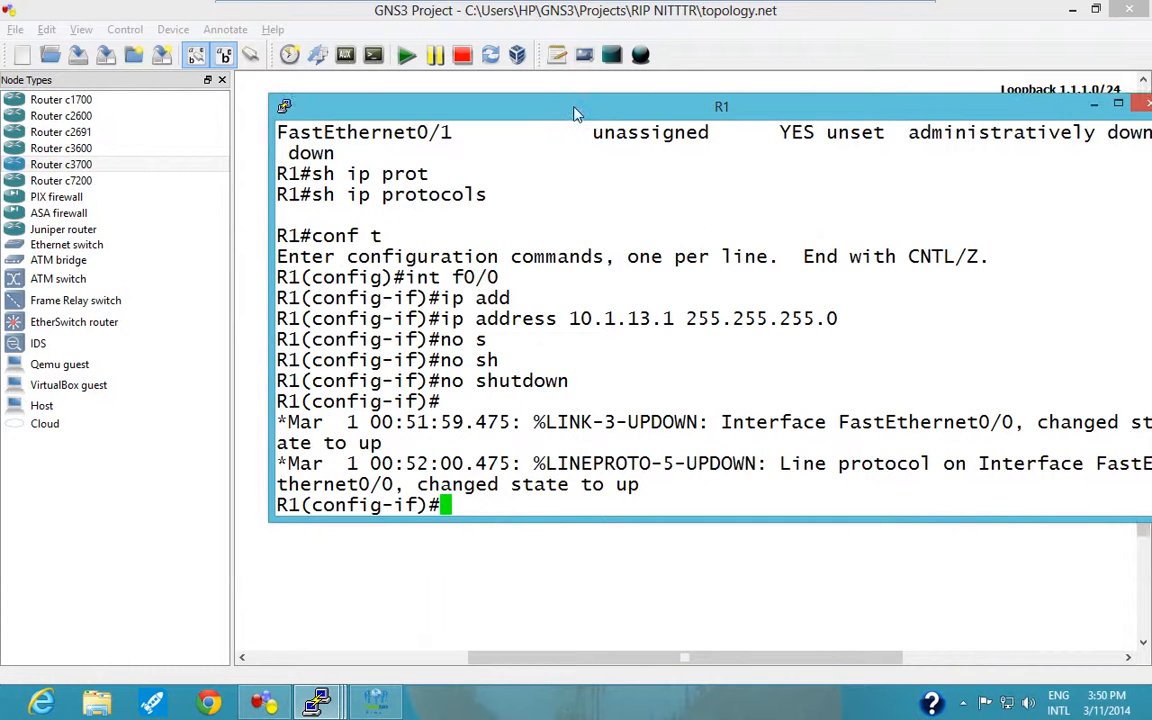
pyautogui.write('int f0/1')
pyautogui.press('Return')
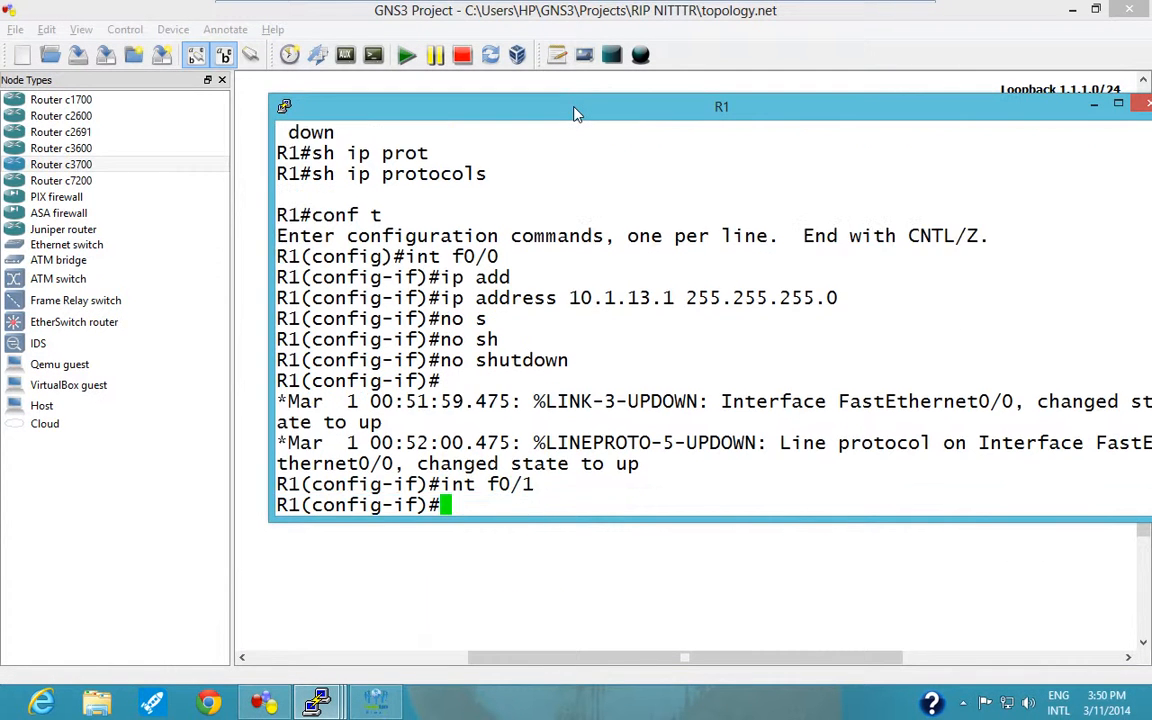
# Assign IP address 10.1.12.1 with mask 255.255.255.0 to R1's f0/1 interface.
pyautogui.write('ip add')
pyautogui.press('Tab')
pyautogui.write('10')
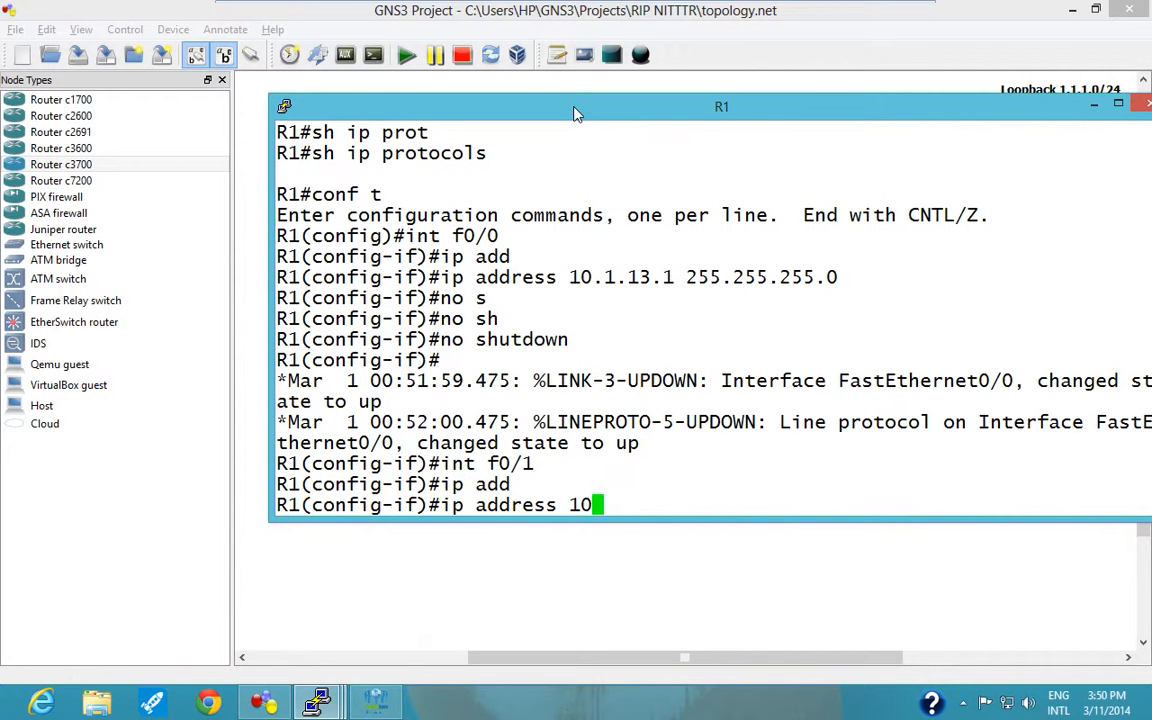
pyautogui.write('.1.120.1[')
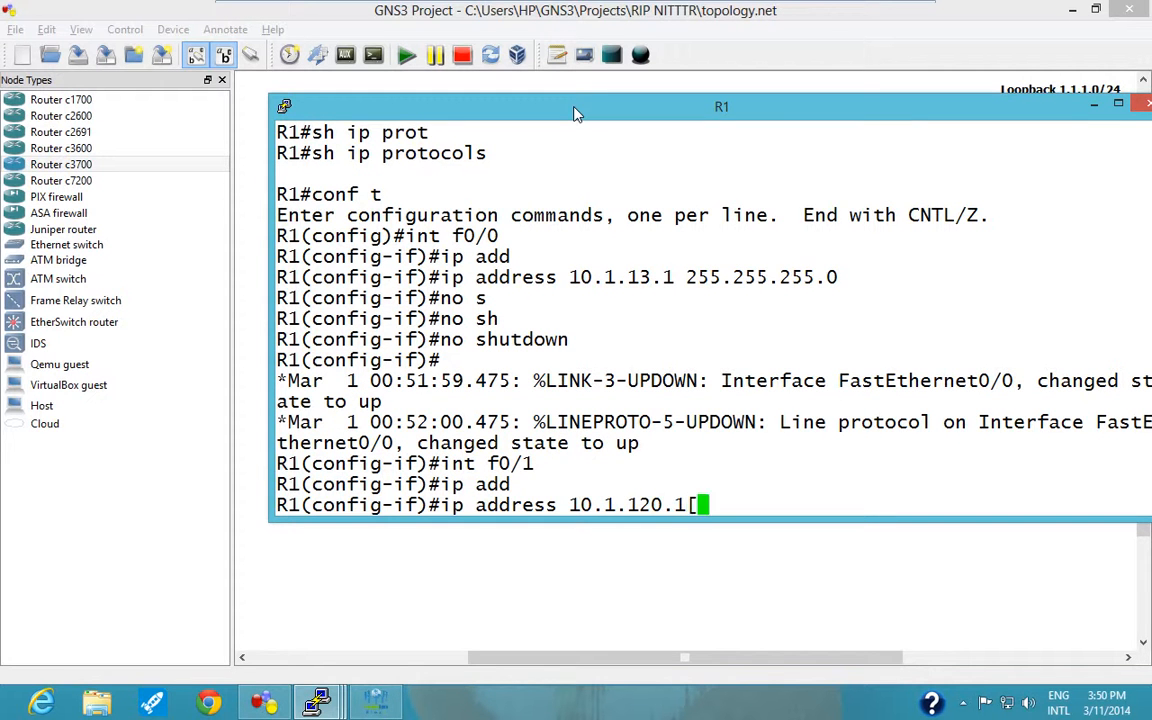
pyautogui.press('BackSpace')
pyautogui.press('BackSpace')
pyautogui.press('BackSpace')
pyautogui.press('BackSpace')
pyautogui.write('.1 255')
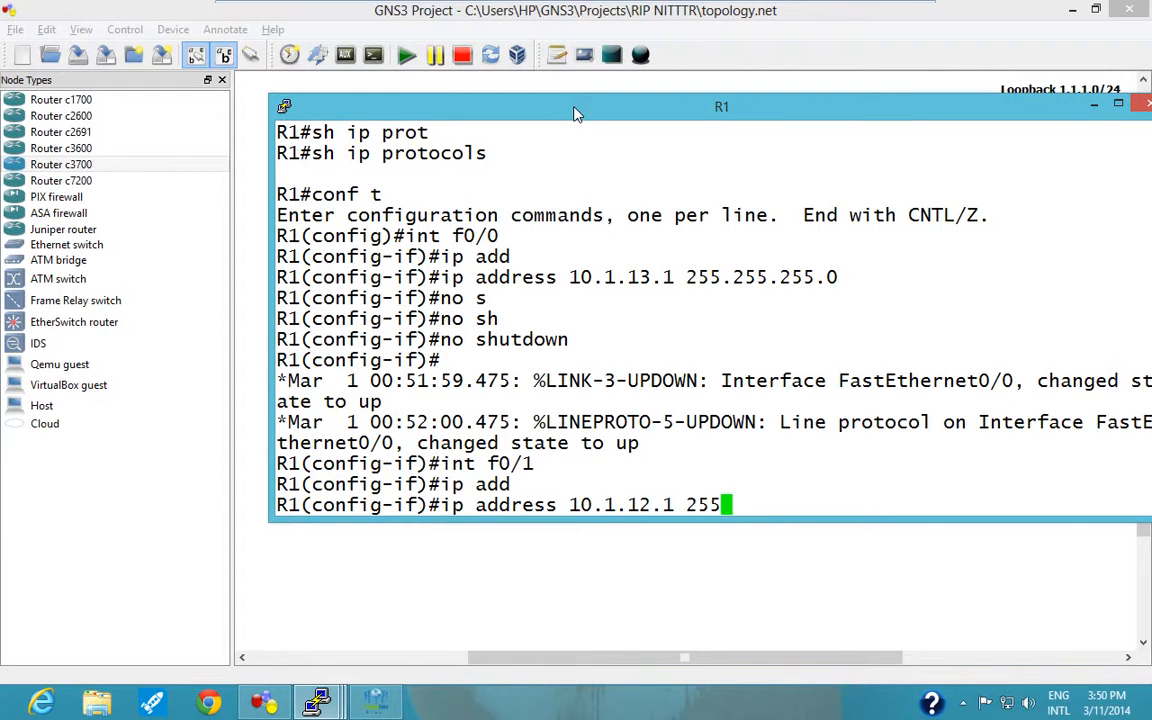
pyautogui.write('.255.255.0')
pyautogui.press('Return')
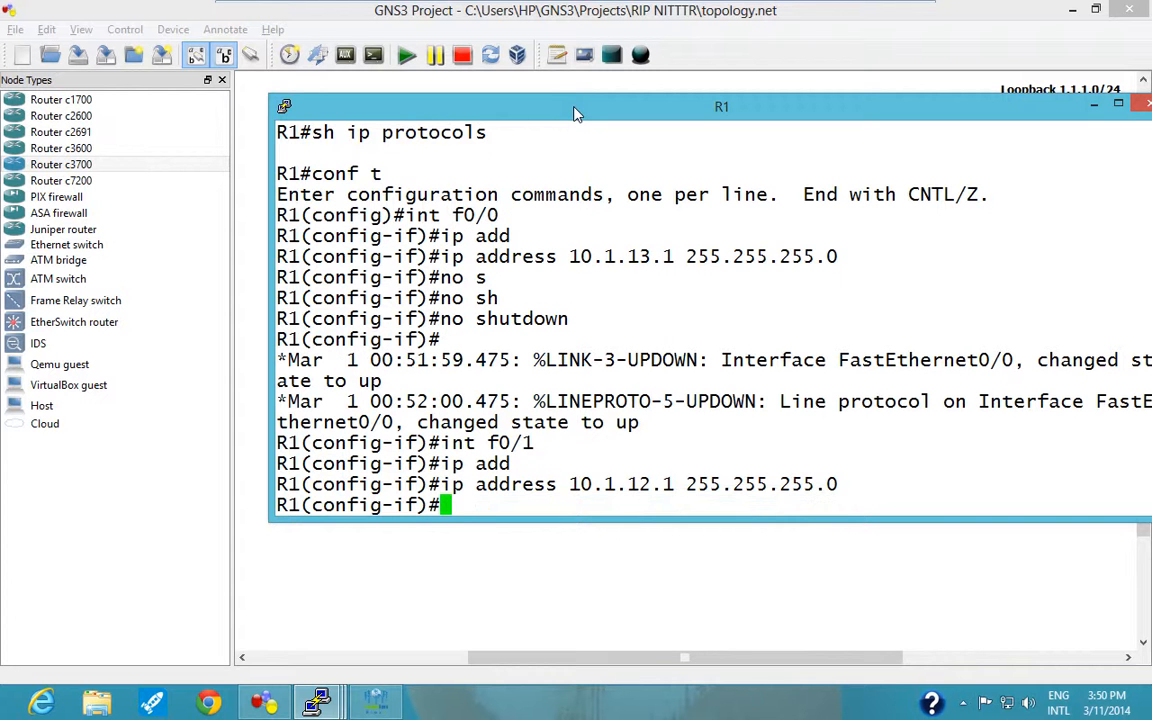
# Enable R1's f0/1 interface with "no shutdown" and return to global configuration mode.
pyautogui.write('no sh')
pyautogui.press('Tab')
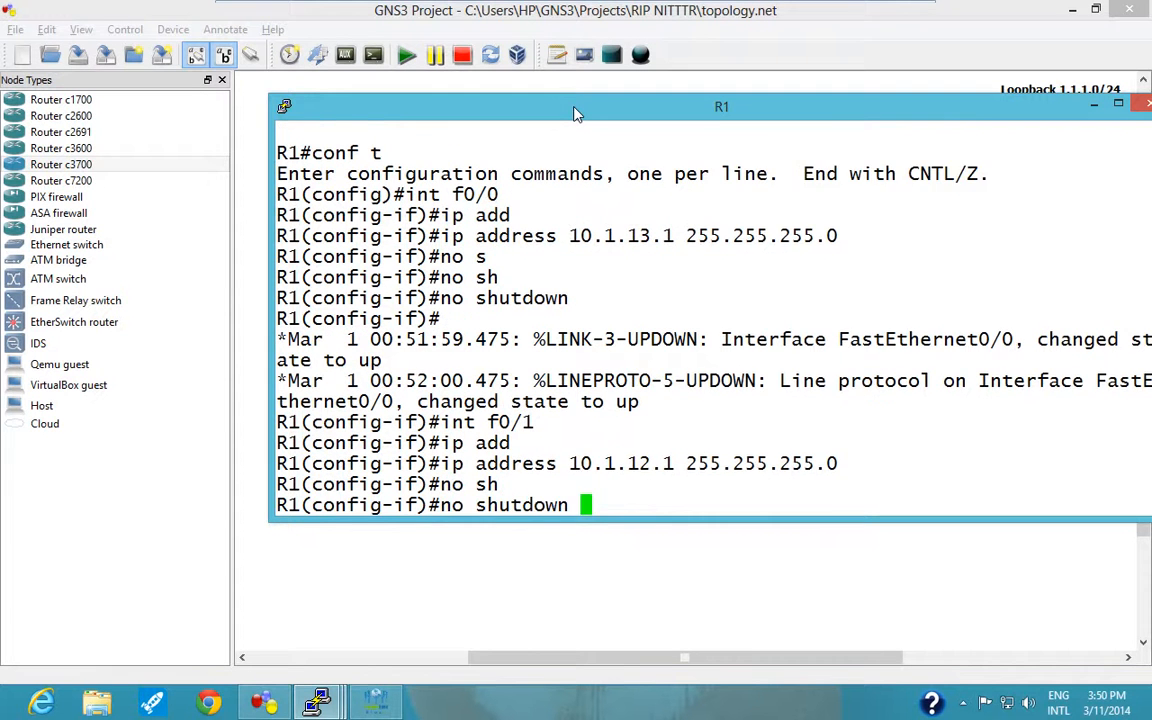
pyautogui.press('Return')
pyautogui.write('exi')
pyautogui.press('Tab')
pyautogui.press('Return')
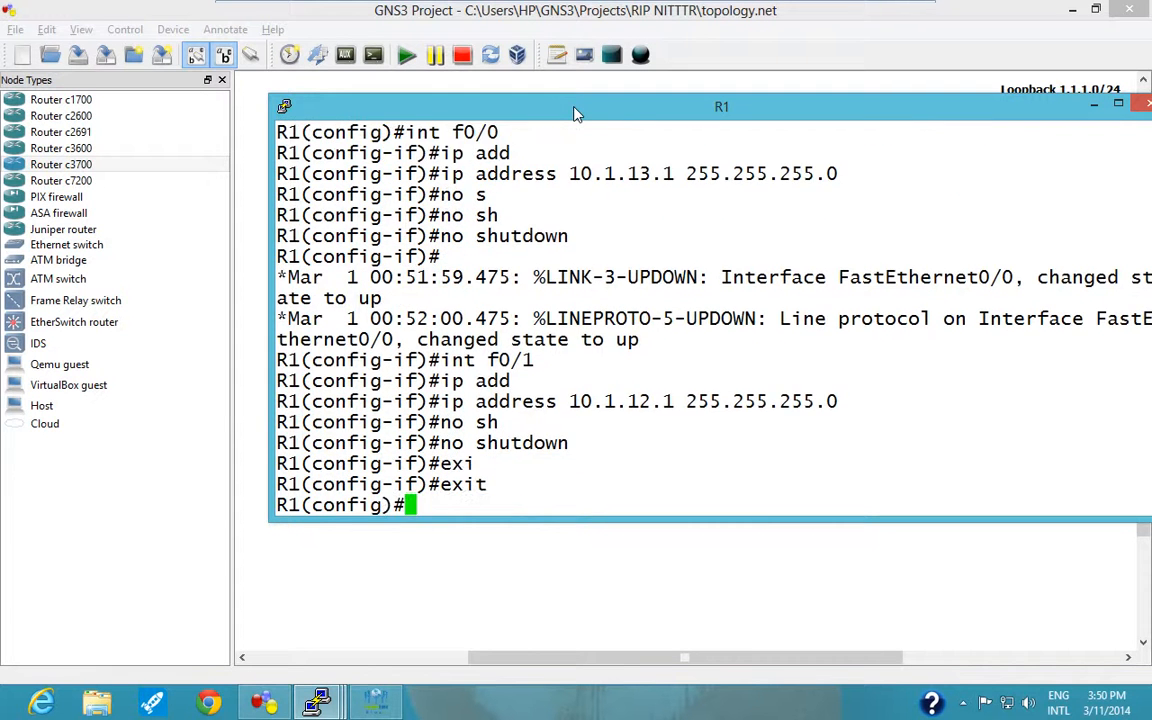
# Create interface loopback 1 on R1 and enter its configuration mode.
pyautogui.write('int lo')
pyautogui.press('Tab')
pyautogui.write('1')
pyautogui.press('Return')
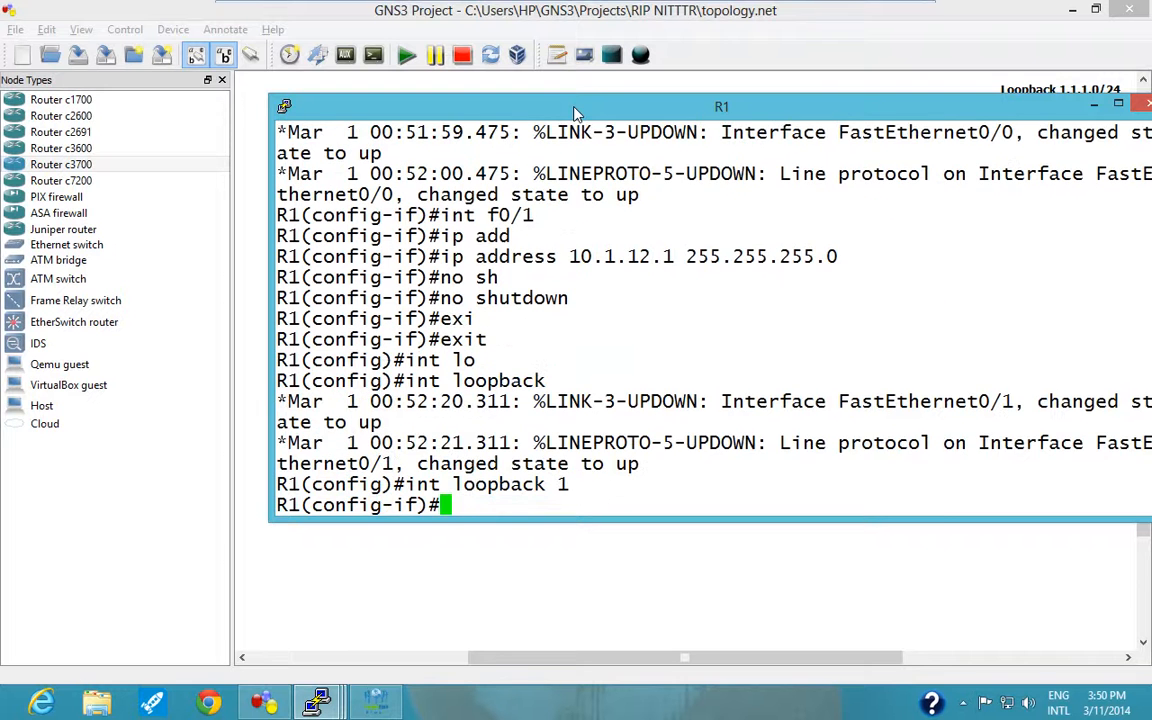
# Assign IP address 10.1.1.1 with mask 255.255.255.0 to R1's loopback 1, checking the network in the topology diagram.
pyautogui.write('ip add')
pyautogui.press('Tab')
pyautogui.write('10.1.1')
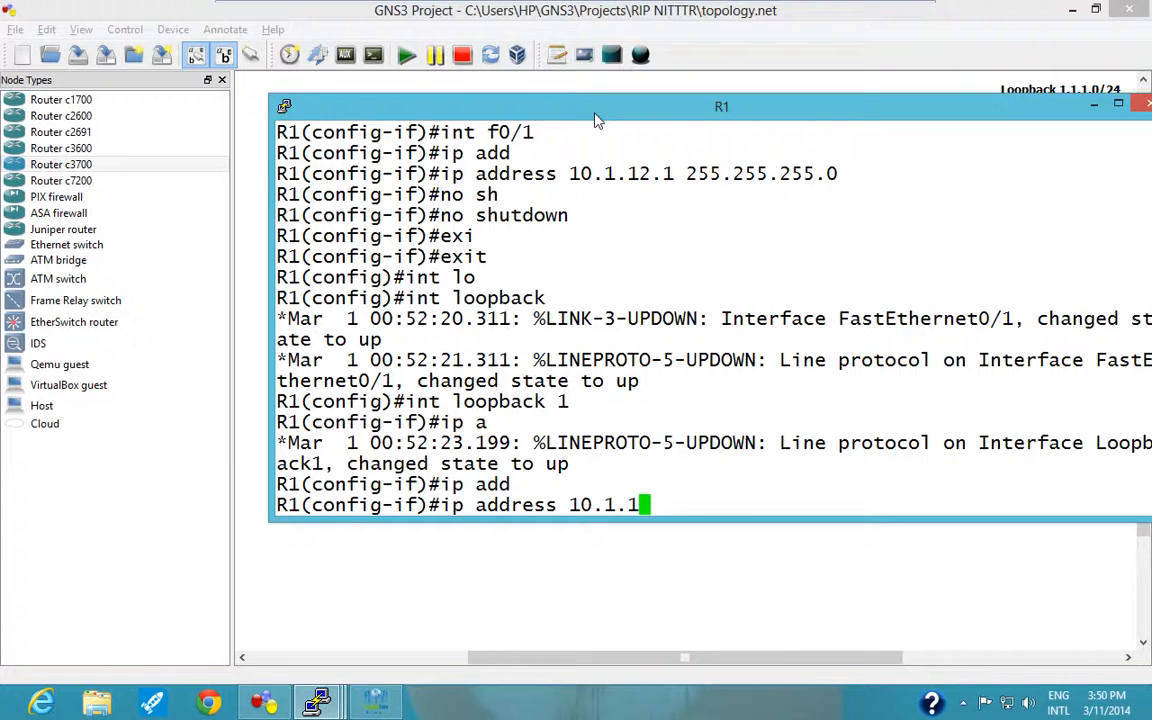
pyautogui.moveTo(595, 114); pyautogui.dragTo(521, 457)
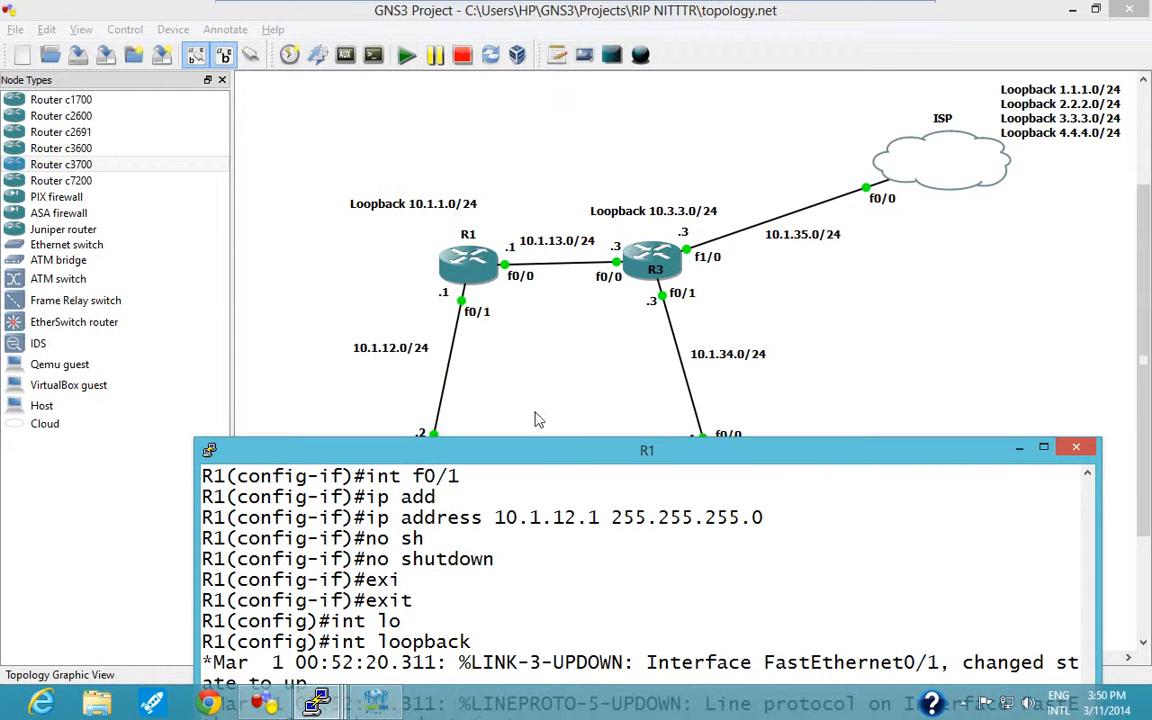
pyautogui.moveTo(559, 453); pyautogui.dragTo(561, 134)
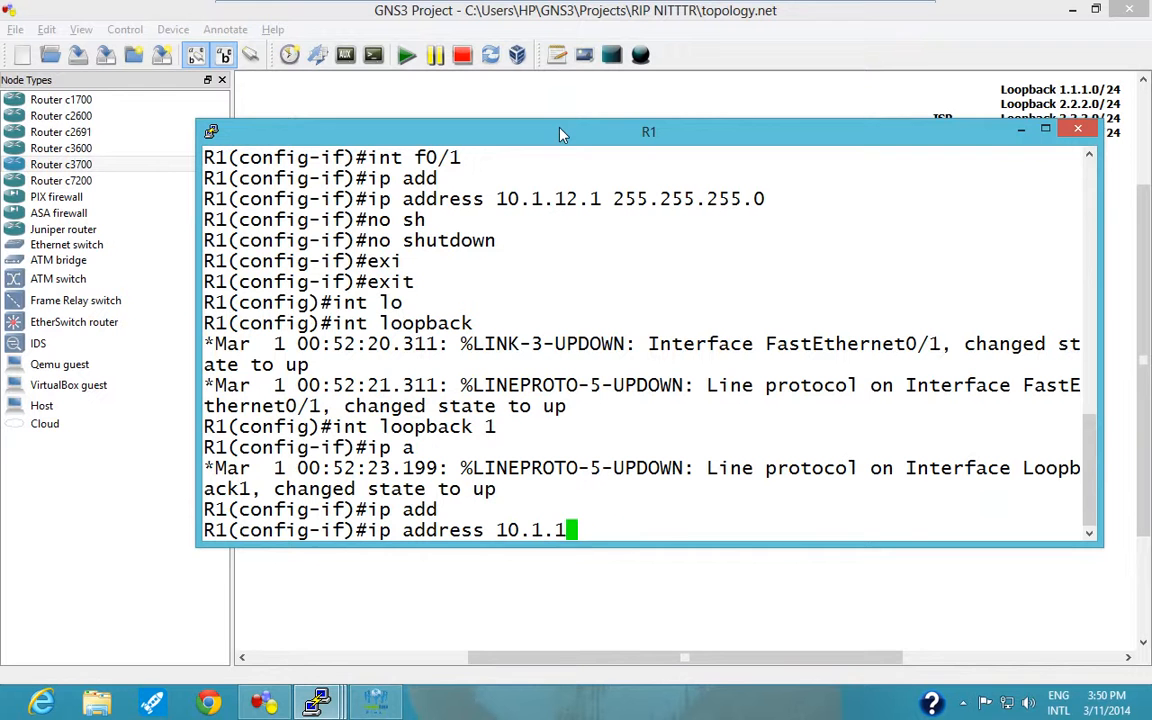
pyautogui.write('.1 255.255.')
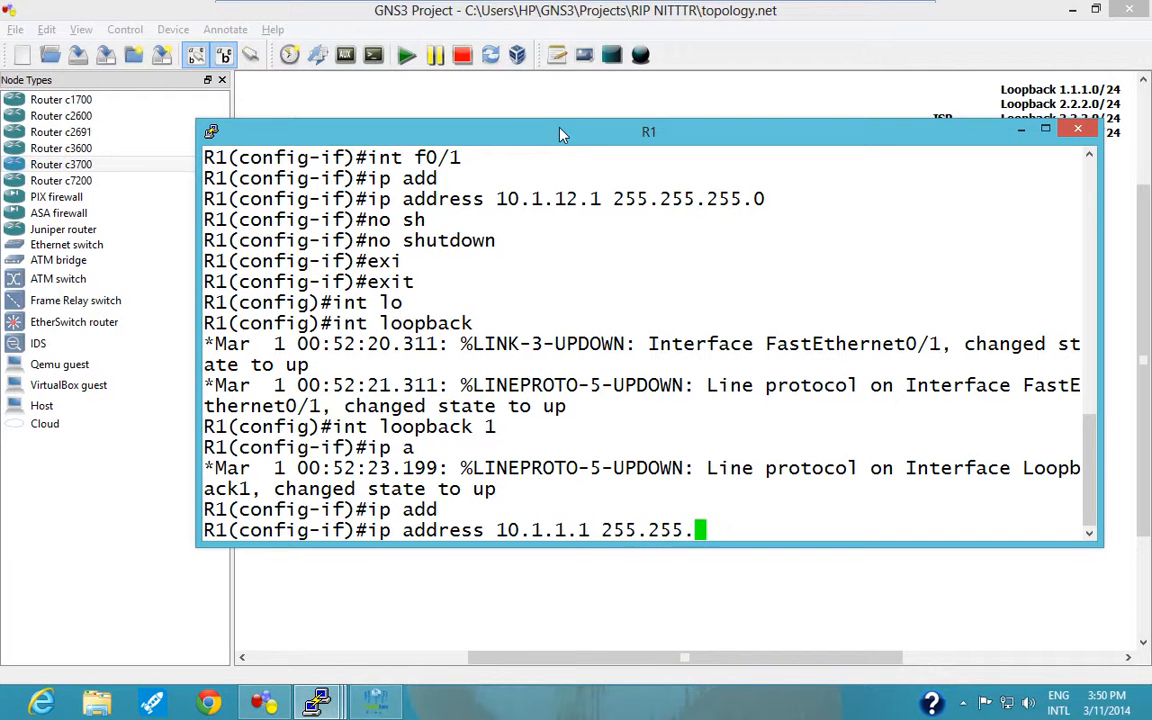
pyautogui.write('255.0')
pyautogui.press('Return')
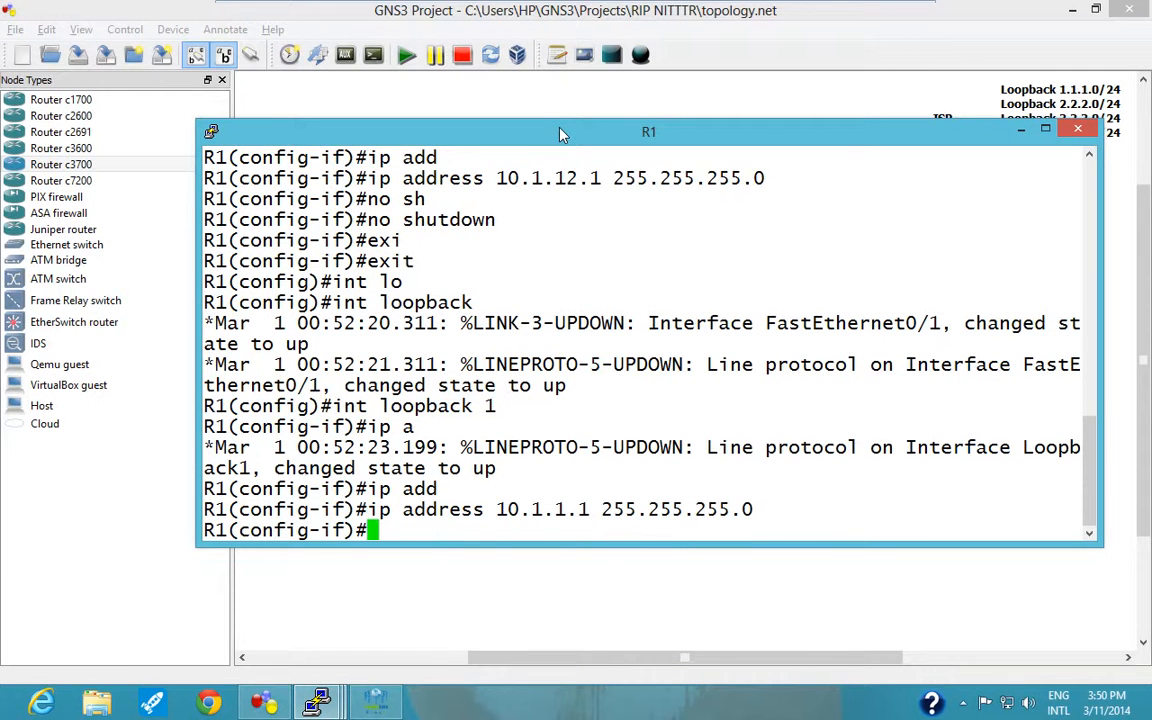
# Exit loopback 1 configuration and end global configuration mode to return to R1's privileged EXEC prompt.
pyautogui.write('exi')
pyautogui.press('Return')
pyautogui.write('exit')
pyautogui.press('Return')
pyautogui.press('Return')
pyautogui.press('Return')
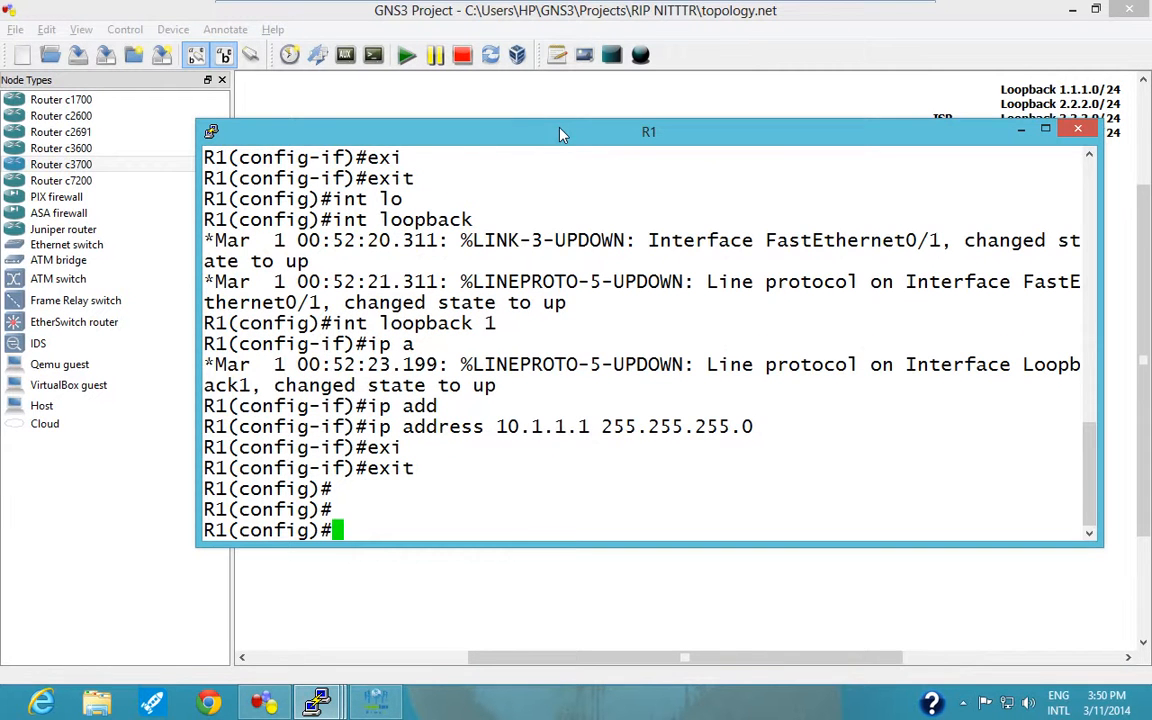
pyautogui.write('do')
pyautogui.press('BackSpace')
pyautogui.press('BackSpace')
pyautogui.press('BackSpace')
pyautogui.hotkey('ctrl', 'z')
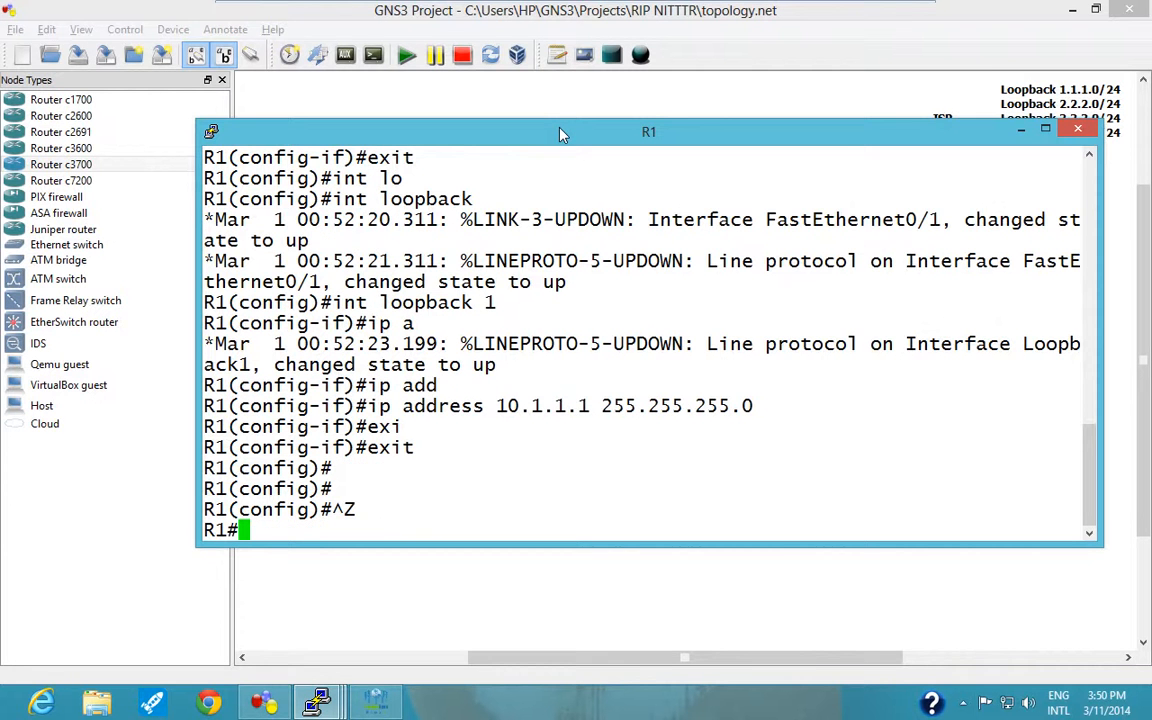
pyautogui.write('sh ip int ')
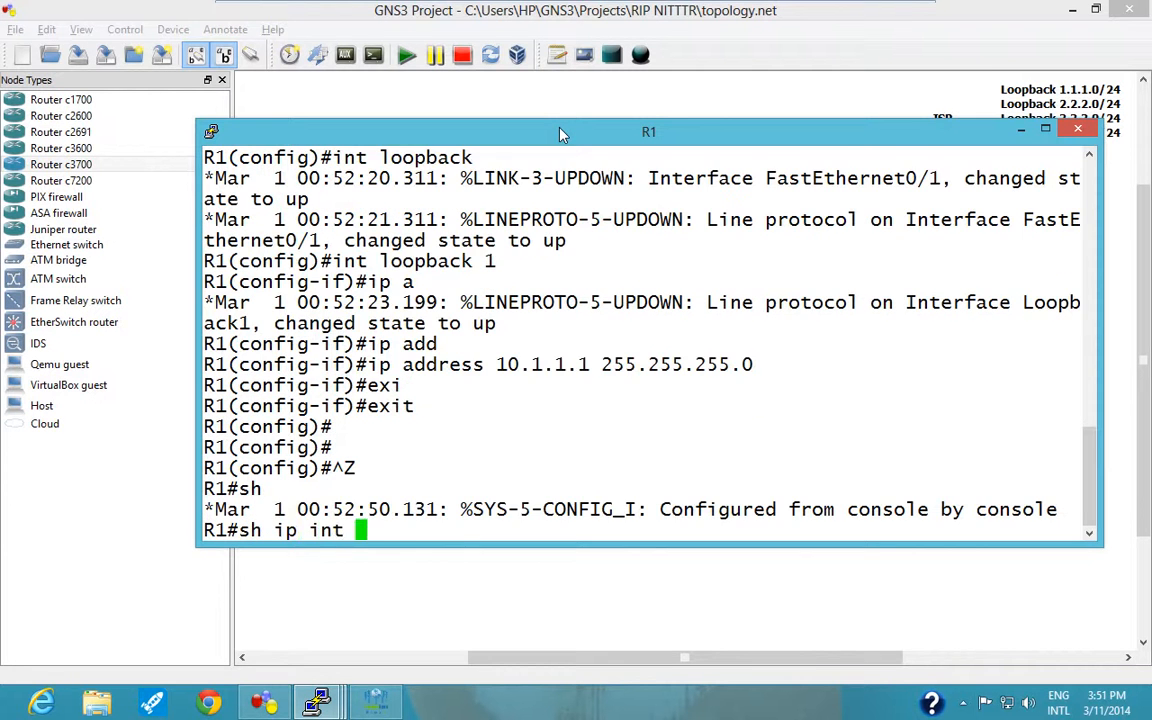
pyautogui.write('brief')
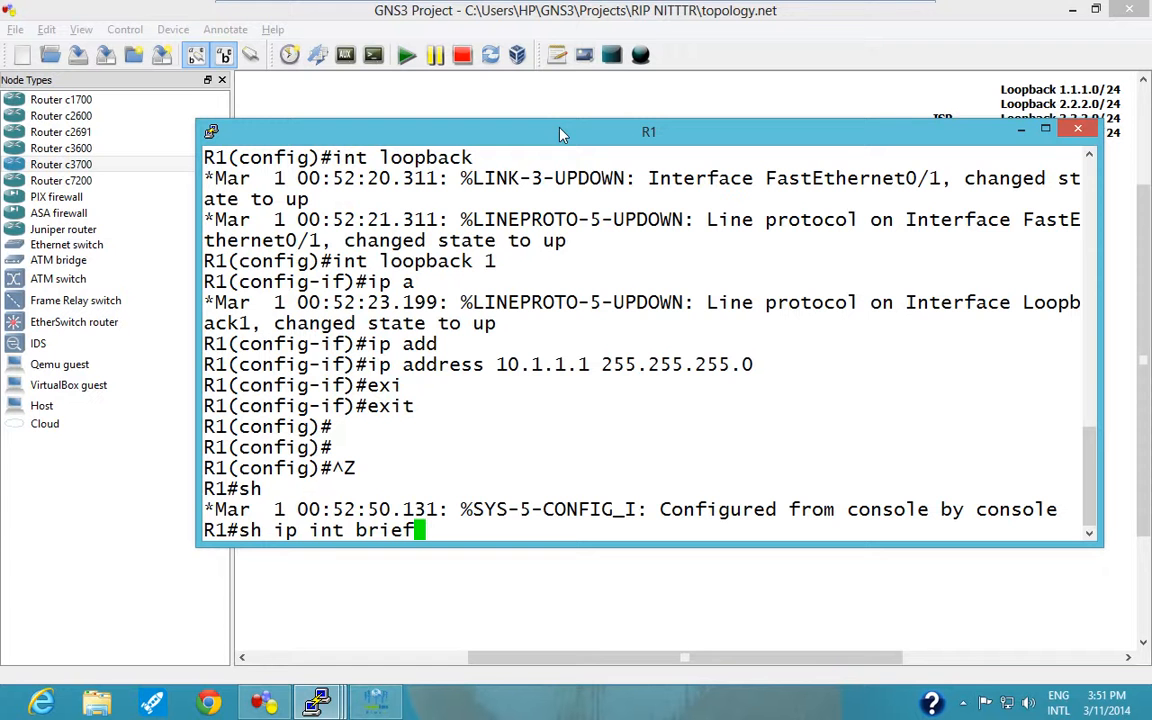
pyautogui.press('BackSpace')
pyautogui.press('BackSpace')
pyautogui.press('BackSpace')
pyautogui.press('BackSpace')
pyautogui.press('BackSpace')
pyautogui.press('BackSpace')
pyautogui.press('BackSpace')
pyautogui.press('BackSpace')
pyautogui.press('BackSpace')
pyautogui.press('BackSpace')
pyautogui.press('BackSpace')
pyautogui.press('BackSpace')
pyautogui.press('BackSpace')
pyautogui.press('BackSpace')
pyautogui.press('BackSpace')
# Re-enter R1's global configuration mode and run "do sh ip int brief" to list its interface addresses.
pyautogui.write('conf')
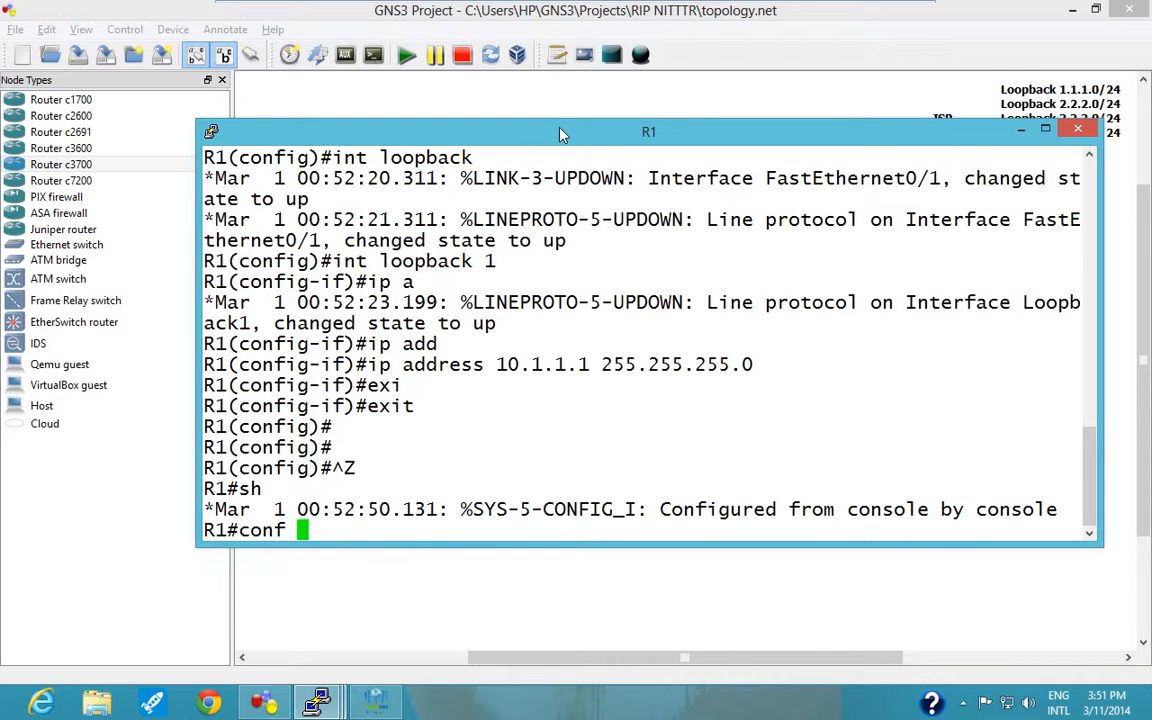
pyautogui.press('Return')
pyautogui.press('Return')
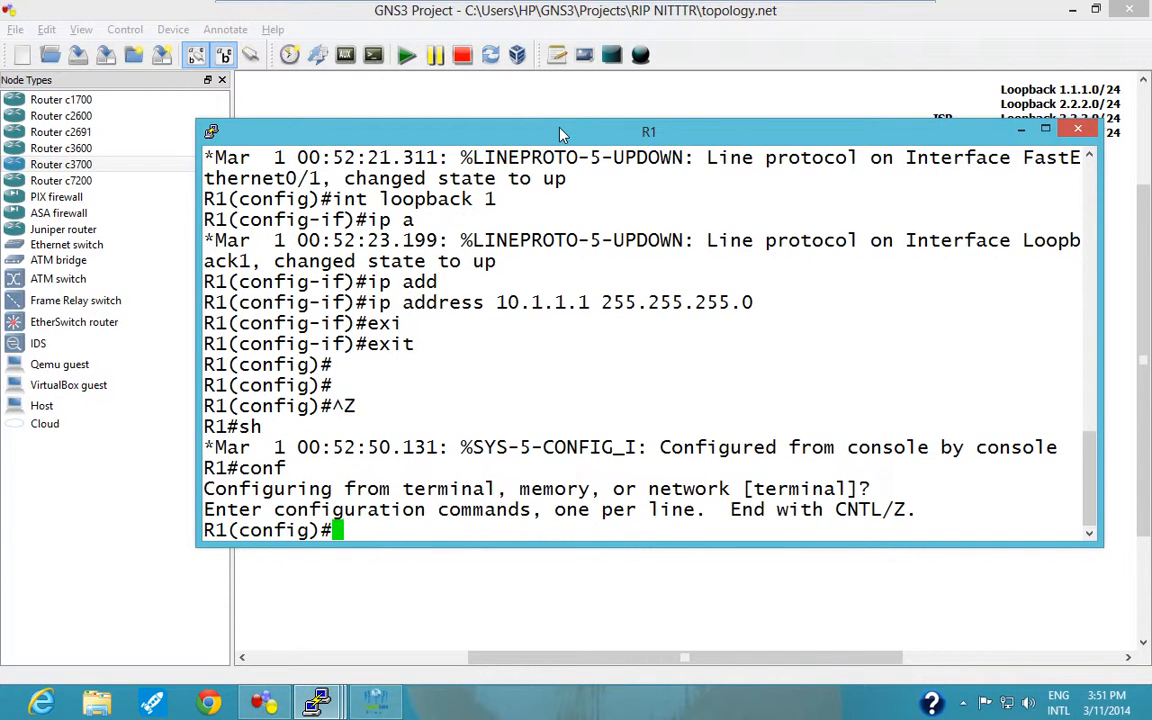
pyautogui.write('do sh')
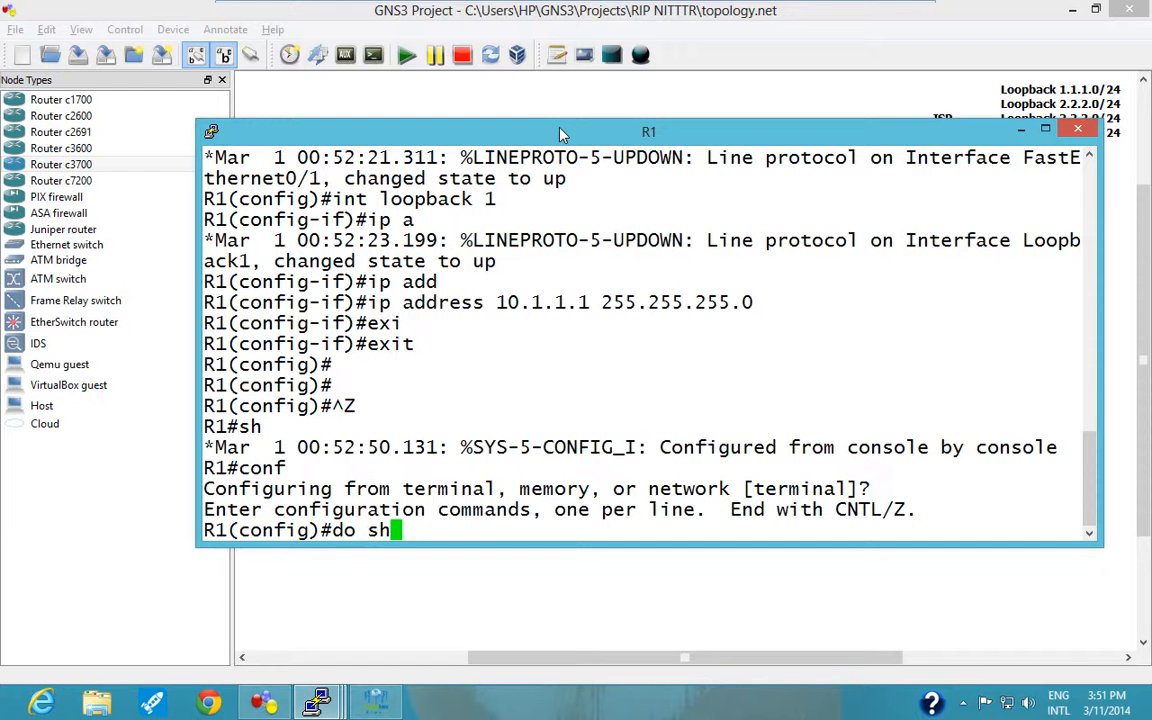
pyautogui.write(' ip int brief')
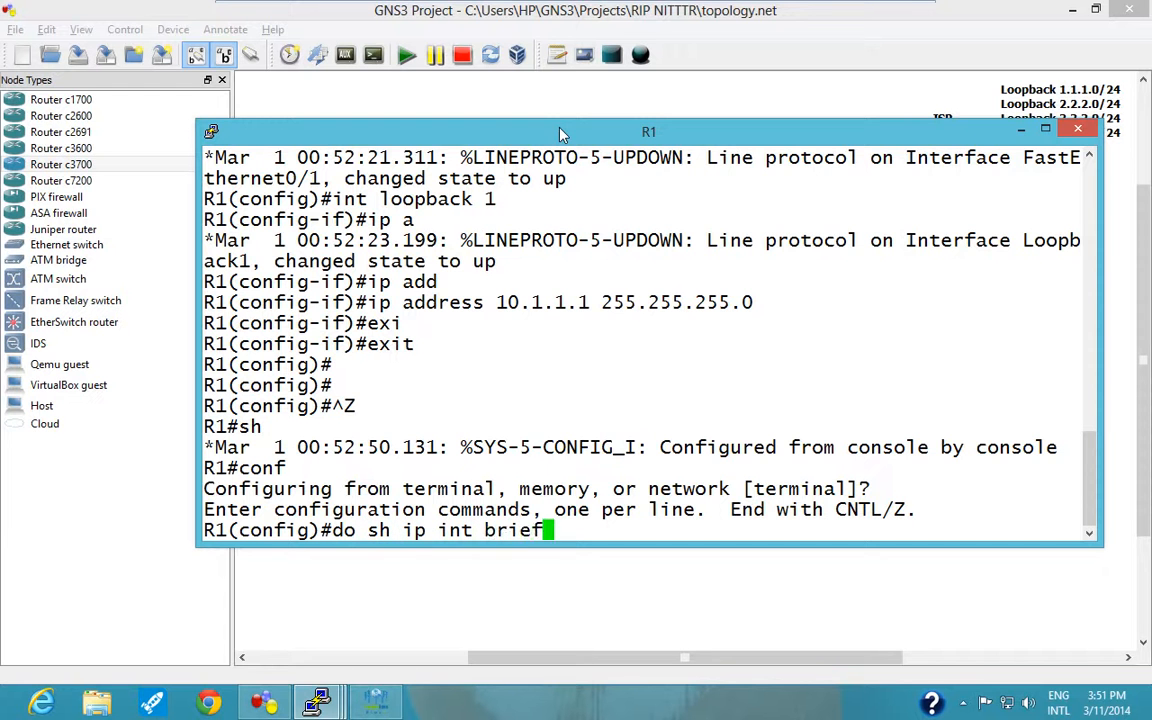
pyautogui.press('Return')
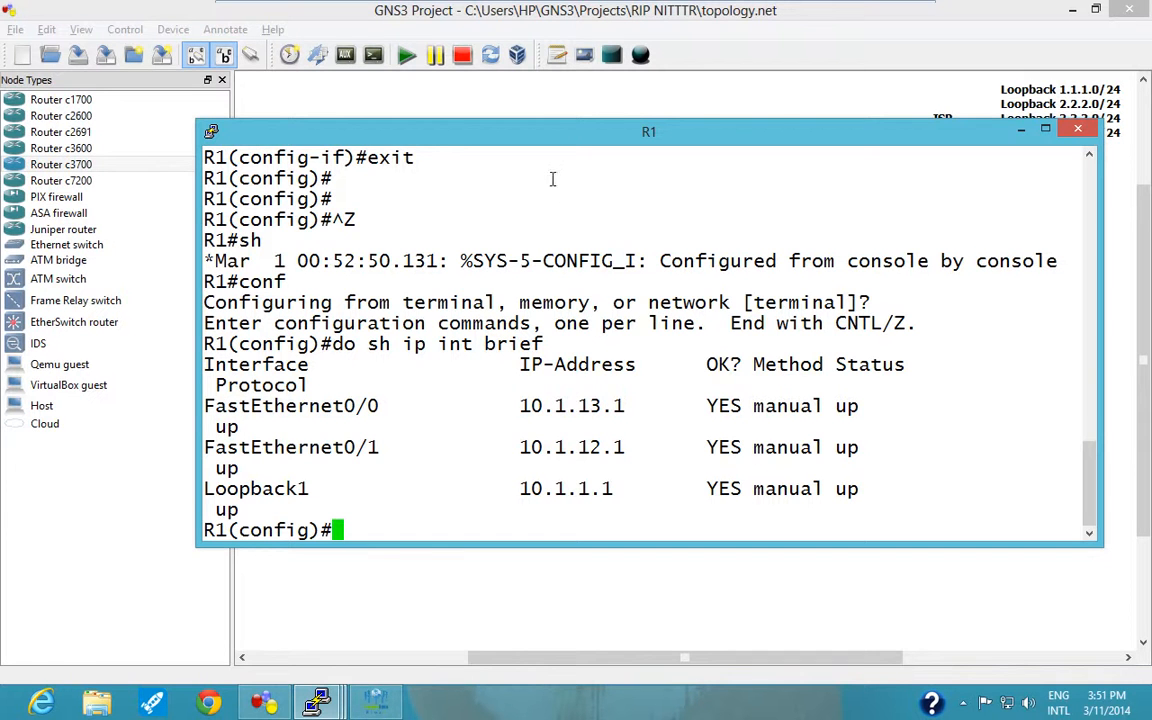
# Compare R1's listed interface and loopback addresses with the labels in the topology diagram.
pyautogui.moveTo(587, 141); pyautogui.dragTo(694, 316)
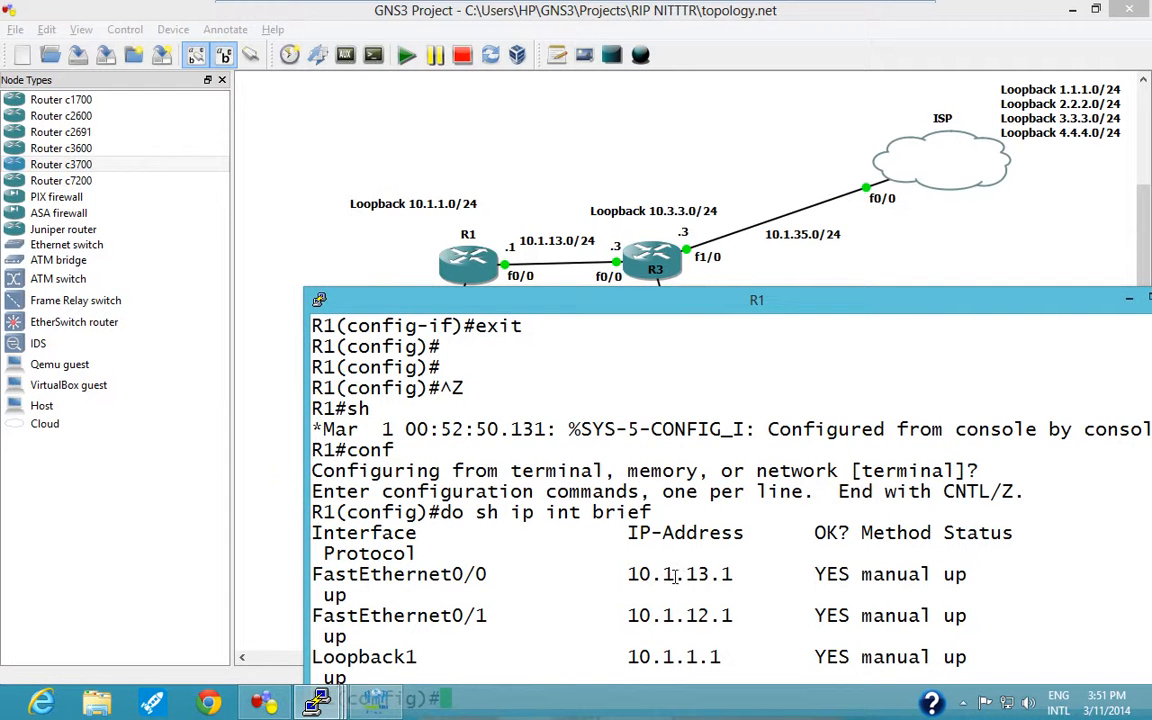
pyautogui.moveTo(641, 305); pyautogui.dragTo(766, 108)
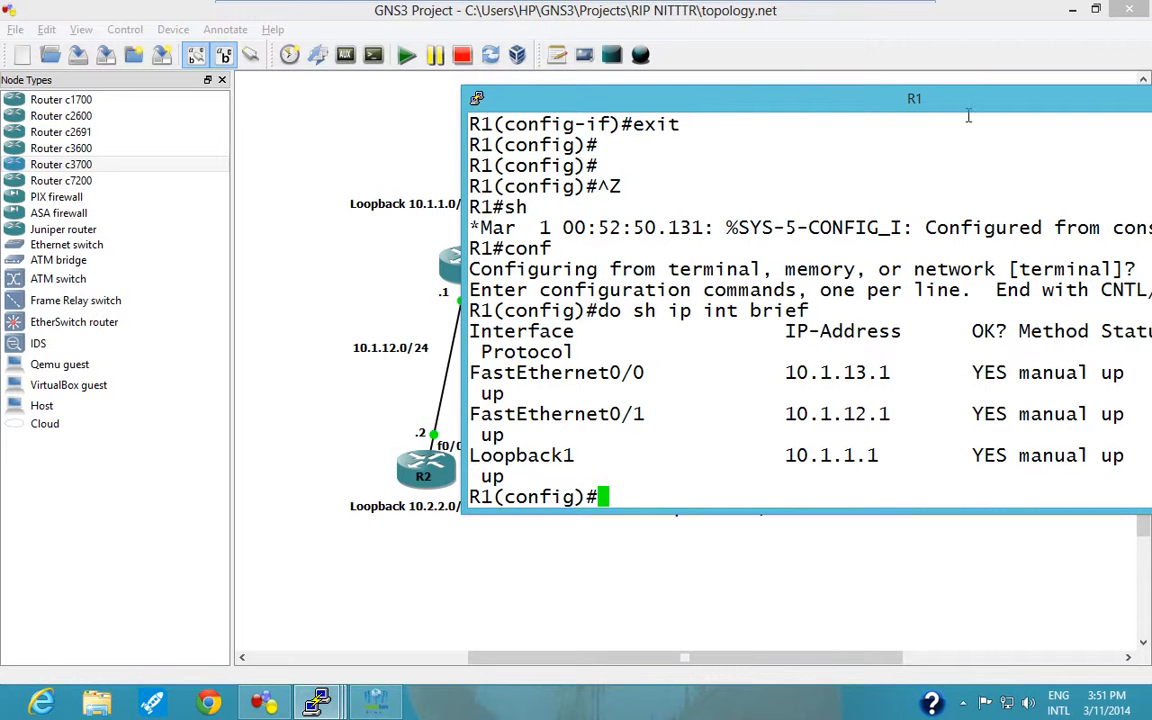
pyautogui.moveTo(898, 99); pyautogui.dragTo(616, 90)
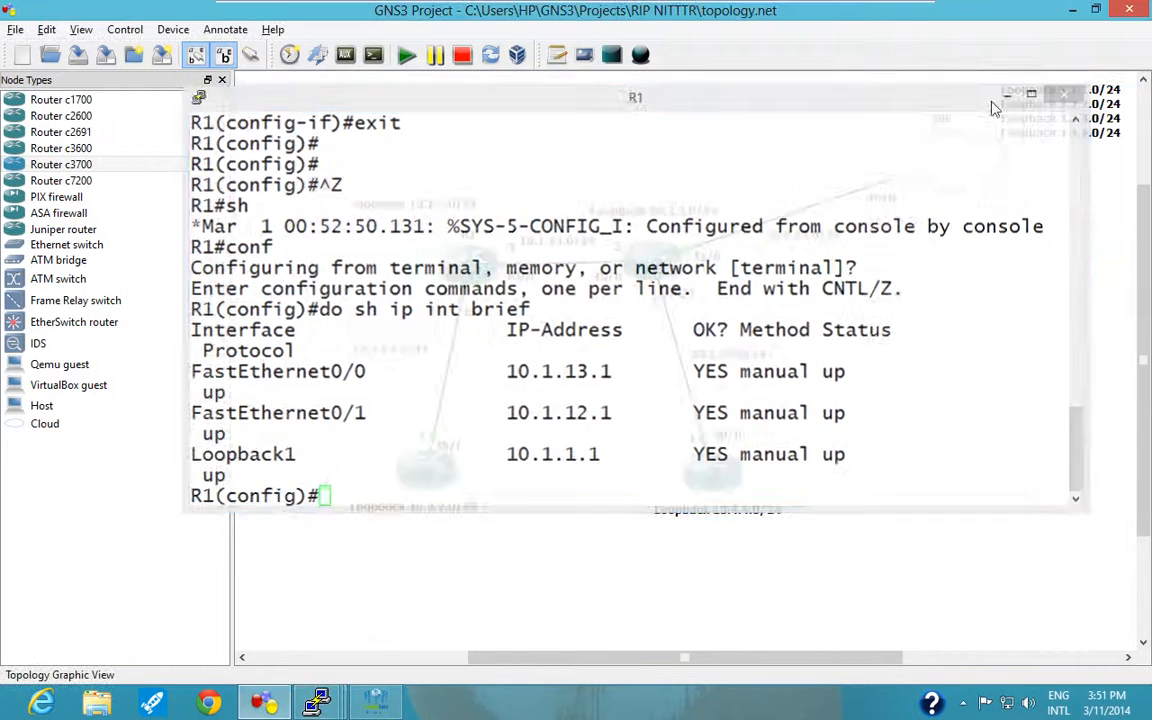
# Minimise R1's console and bring R2's console window fully into view.
pyautogui.click(1005, 95)
pyautogui.click(313, 700)
pyautogui.click(352, 648)
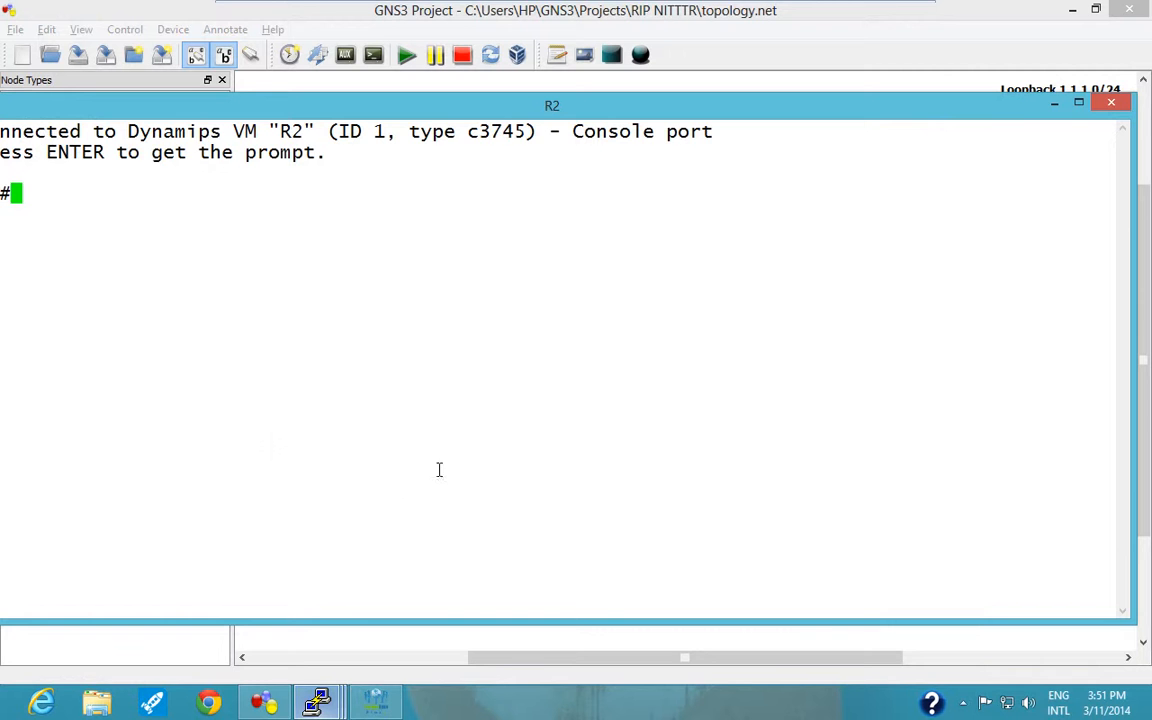
pyautogui.moveTo(534, 110); pyautogui.dragTo(674, 180)
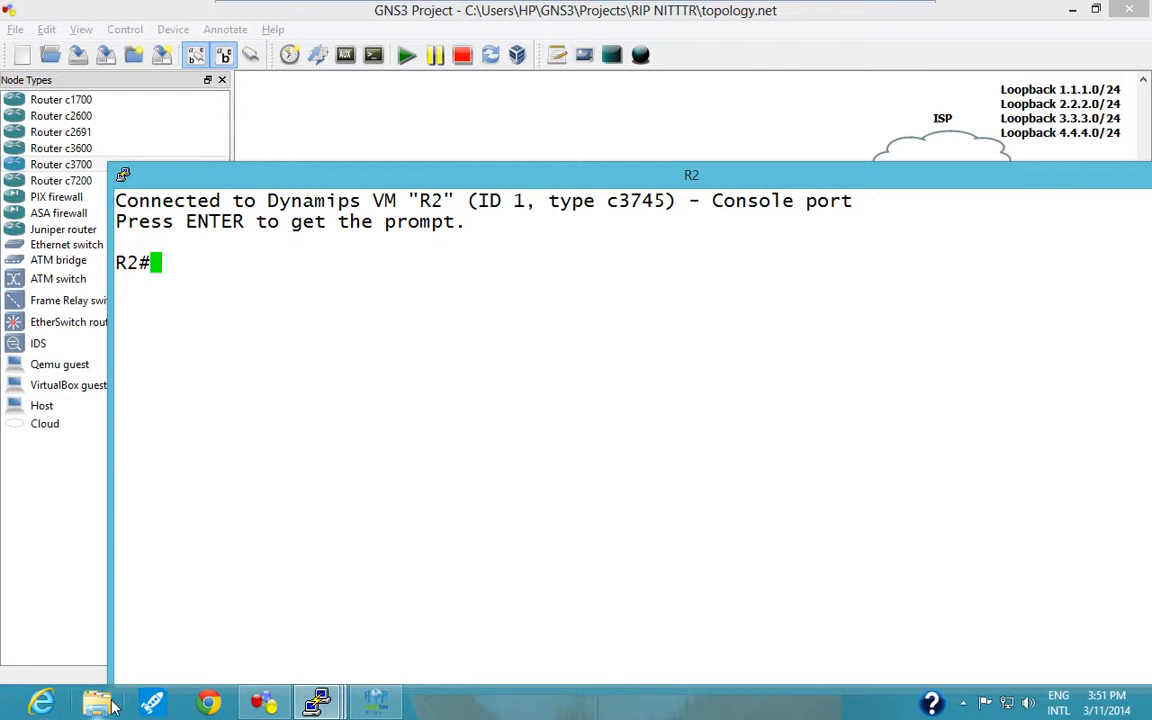
pyautogui.doubleClick(291, 427)
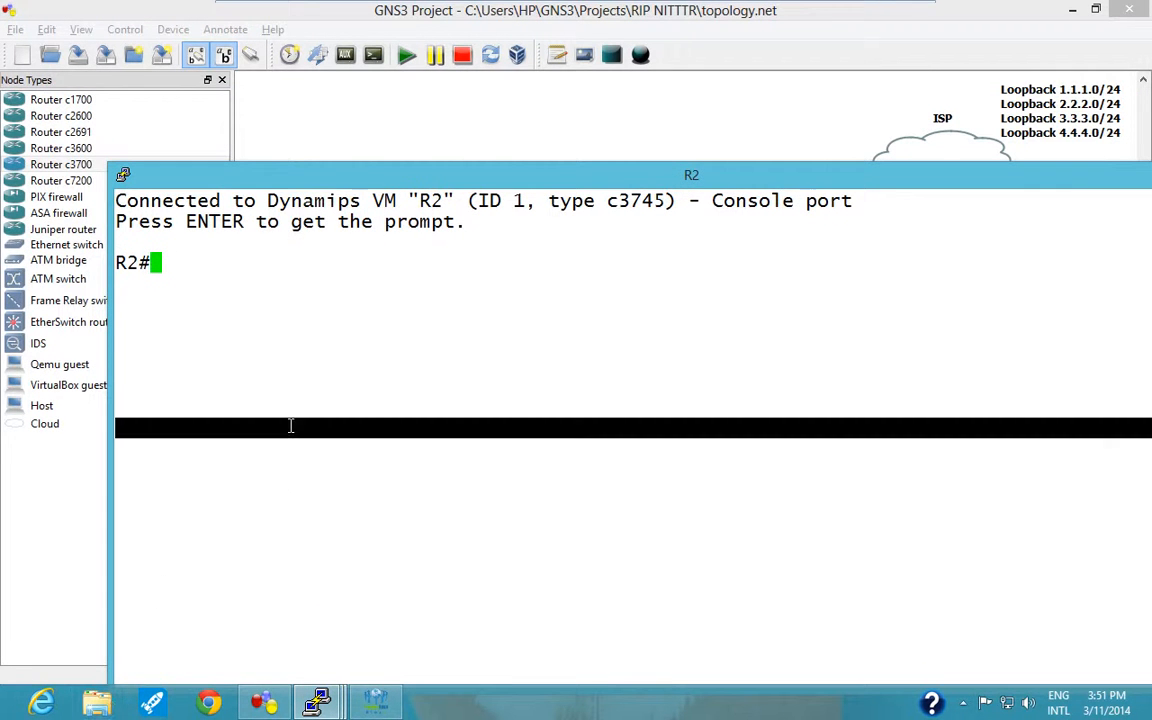
pyautogui.click(288, 388)
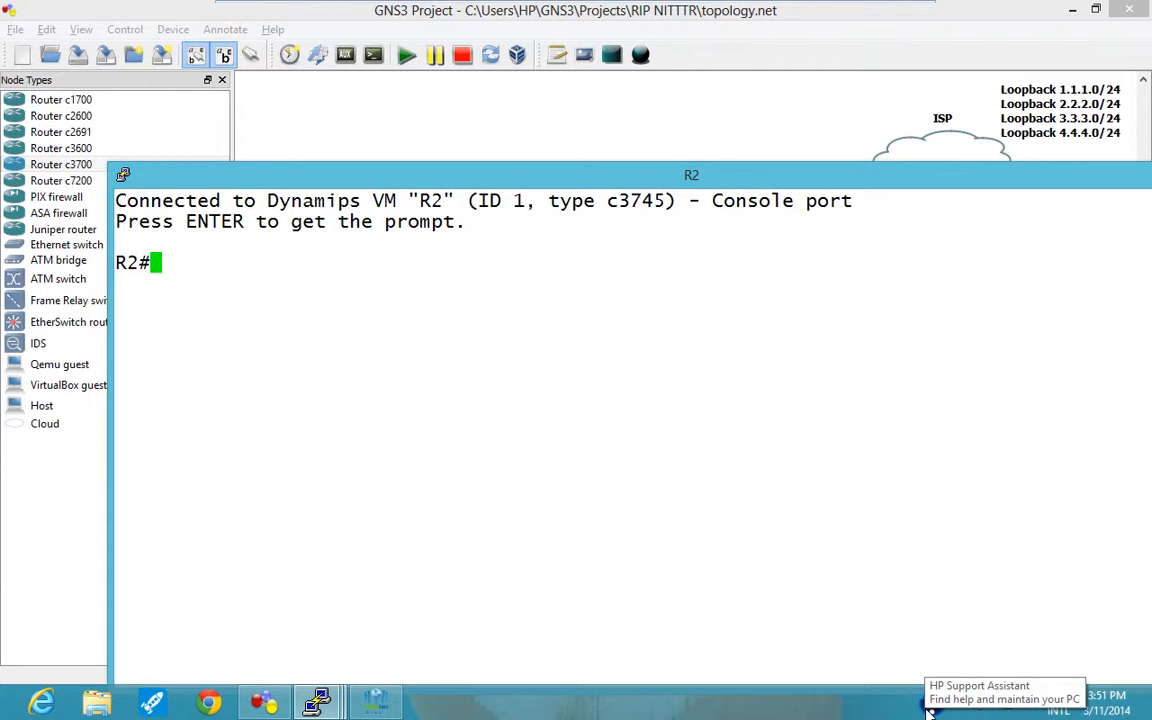
pyautogui.press('super')
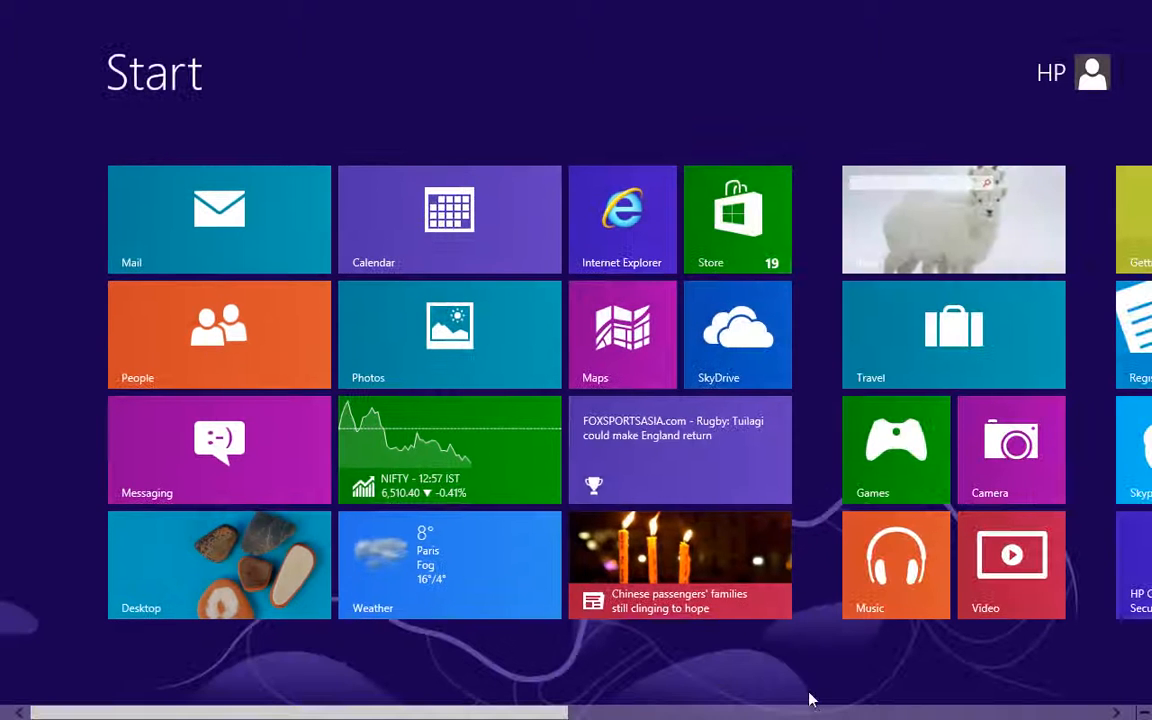
pyautogui.press('super')
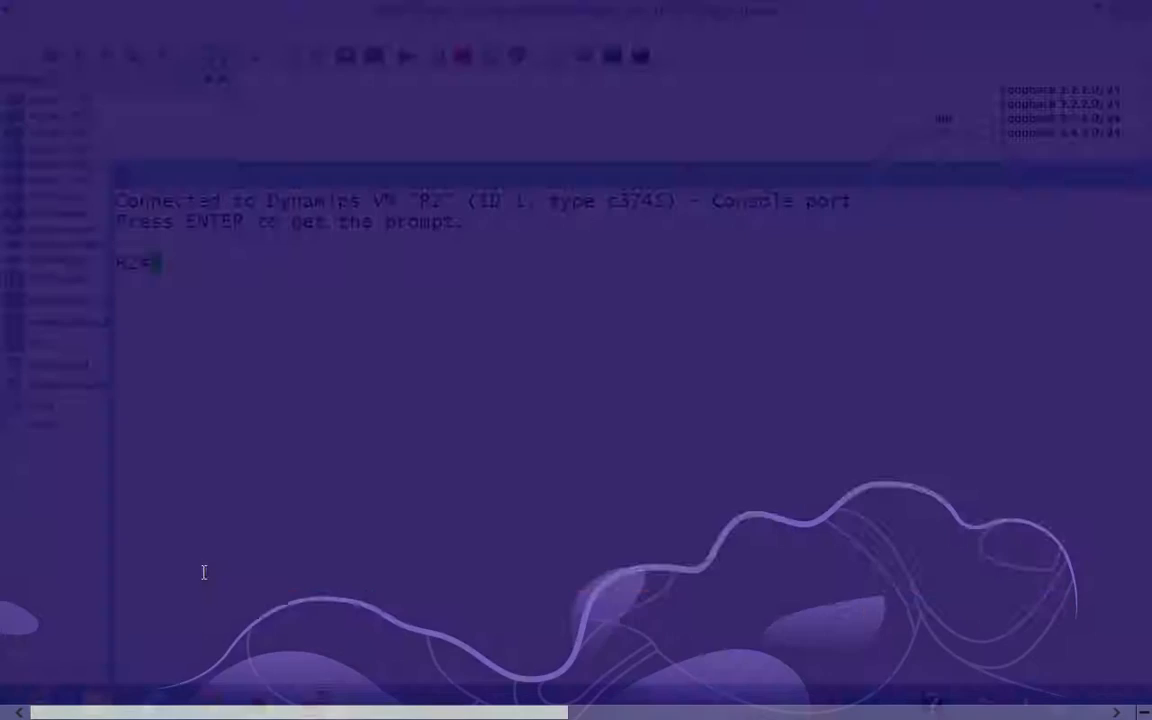
# Enter global configuration mode on R2, choosing configuration from the terminal.
pyautogui.write('conf')
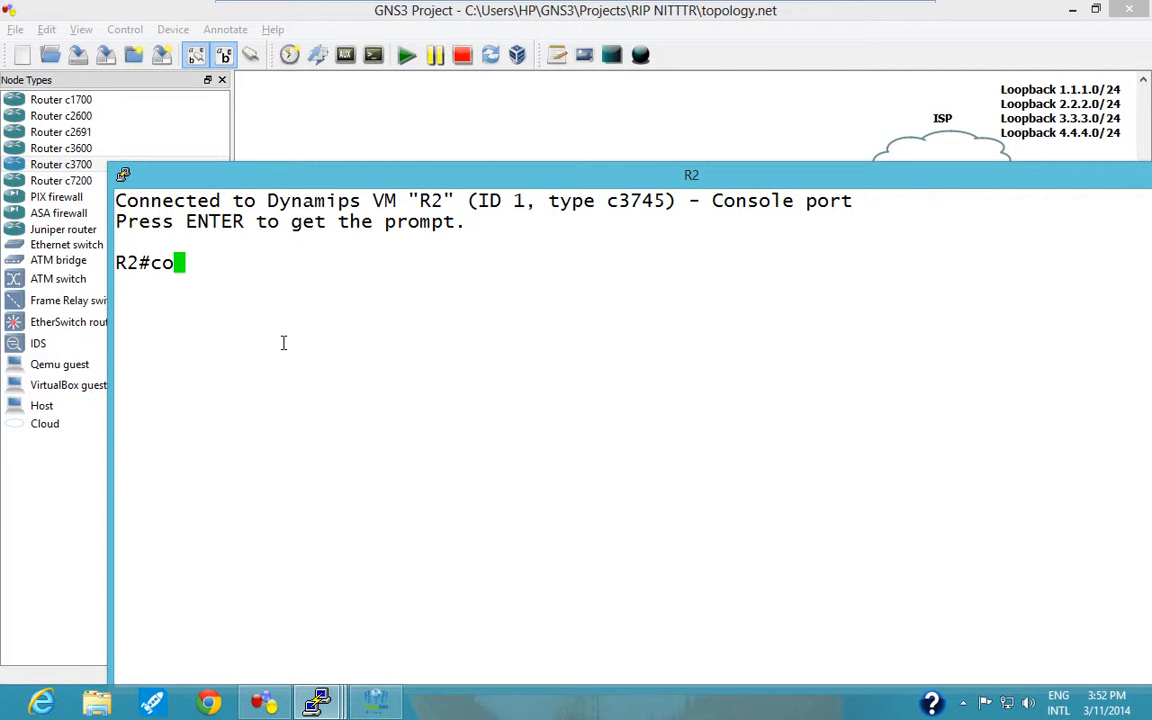
pyautogui.press('Return')
pyautogui.write('t')
pyautogui.press('Return')
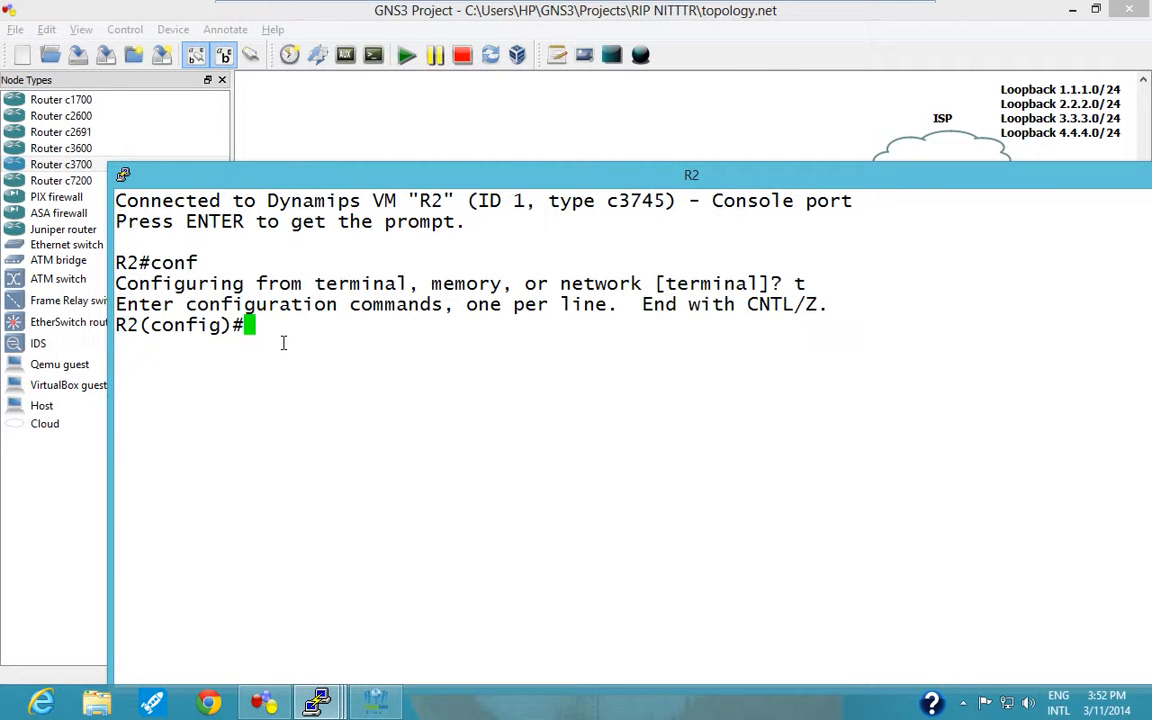
# Disable DNS lookups on R2 with "no ip domain-lookup".
pyautogui.write('no ip domai')
pyautogui.press('Tab')
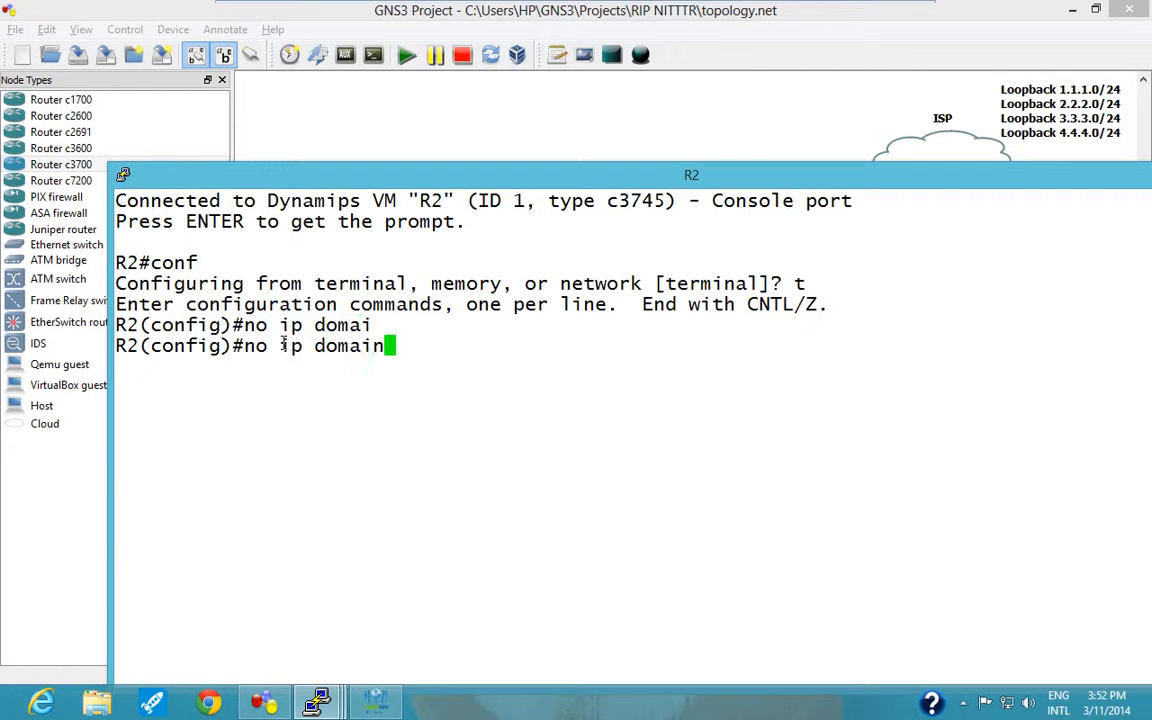
pyautogui.write('-loo')
pyautogui.press('Tab')
pyautogui.press('Return')
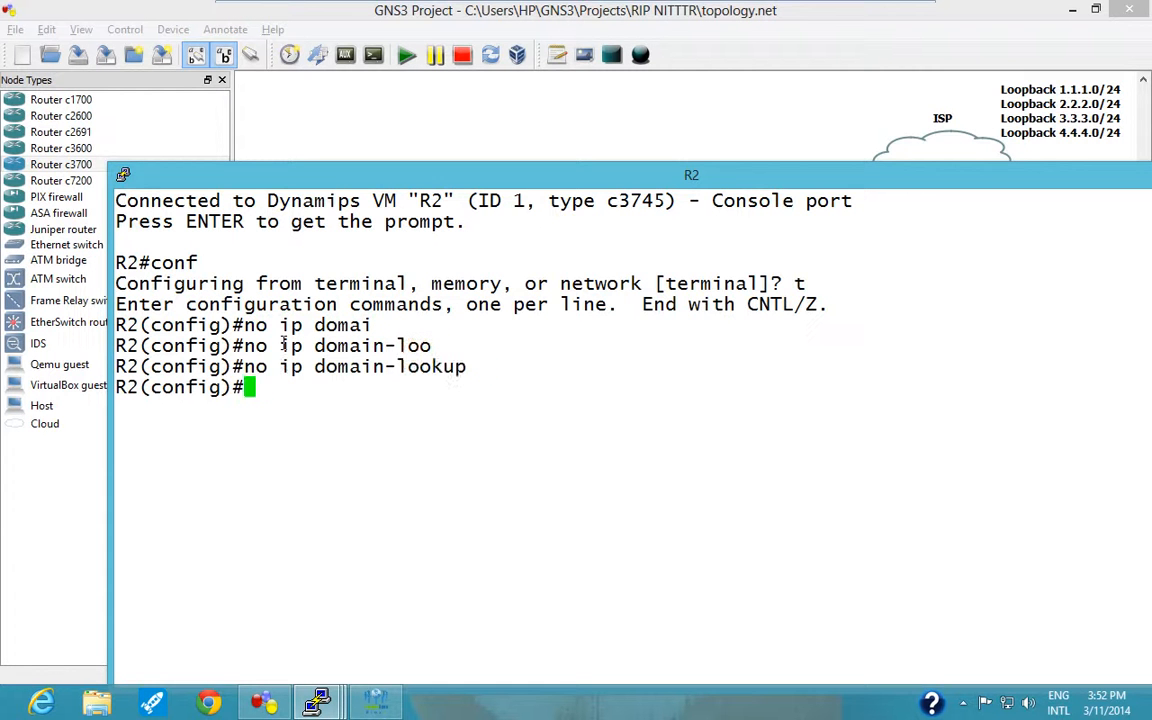
# Enter configuration of R2's console line 0 and try to enable synchronous logging with "logging sycn".
pyautogui.write('line con 0')
pyautogui.press('Return')
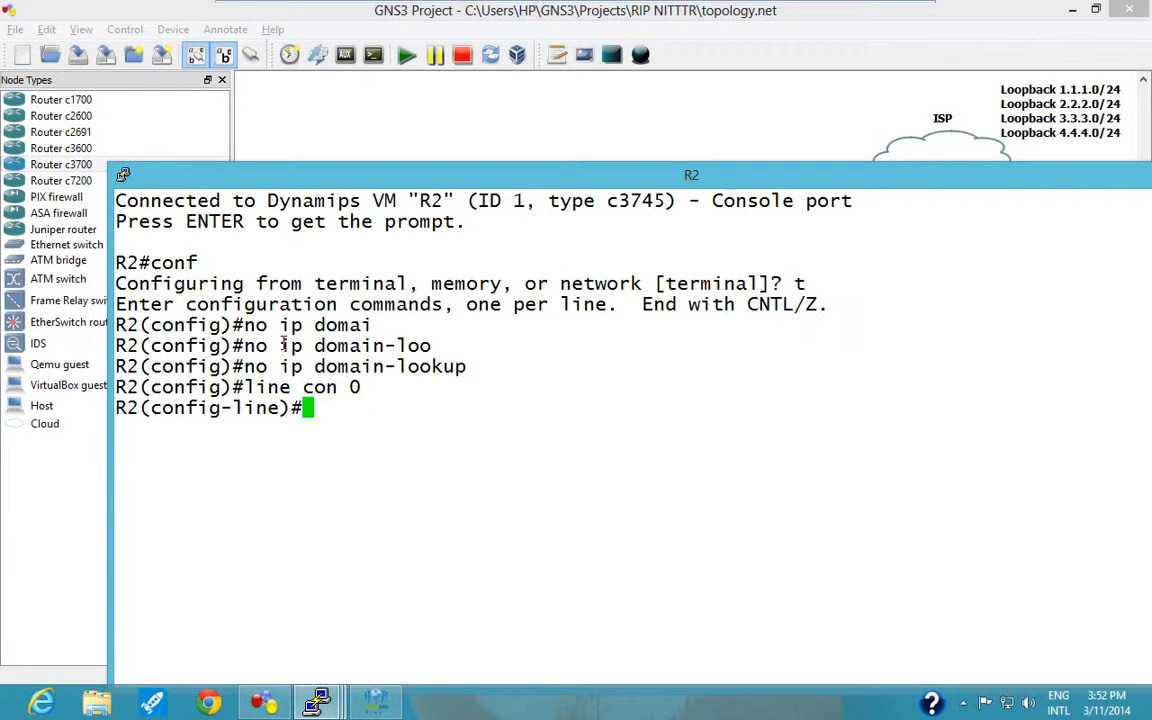
pyautogui.write('logg')
pyautogui.press('Tab')
pyautogui.write('sy')
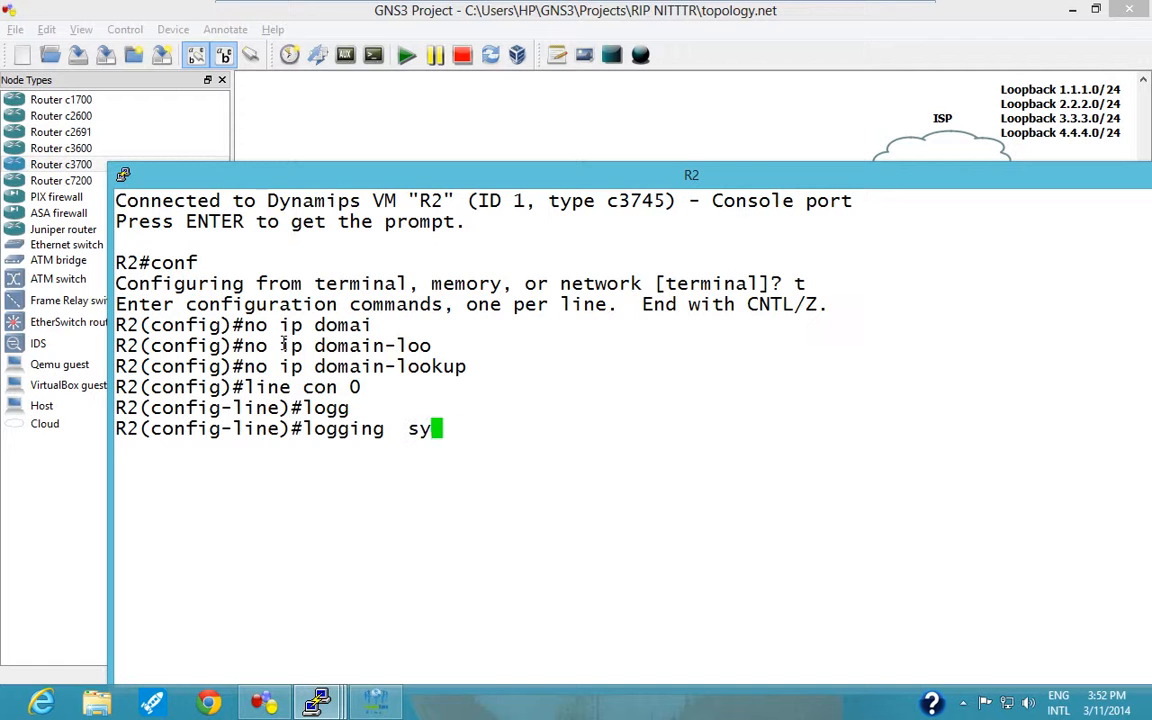
pyautogui.write('cn')
pyautogui.press('Tab')
pyautogui.press('Return')
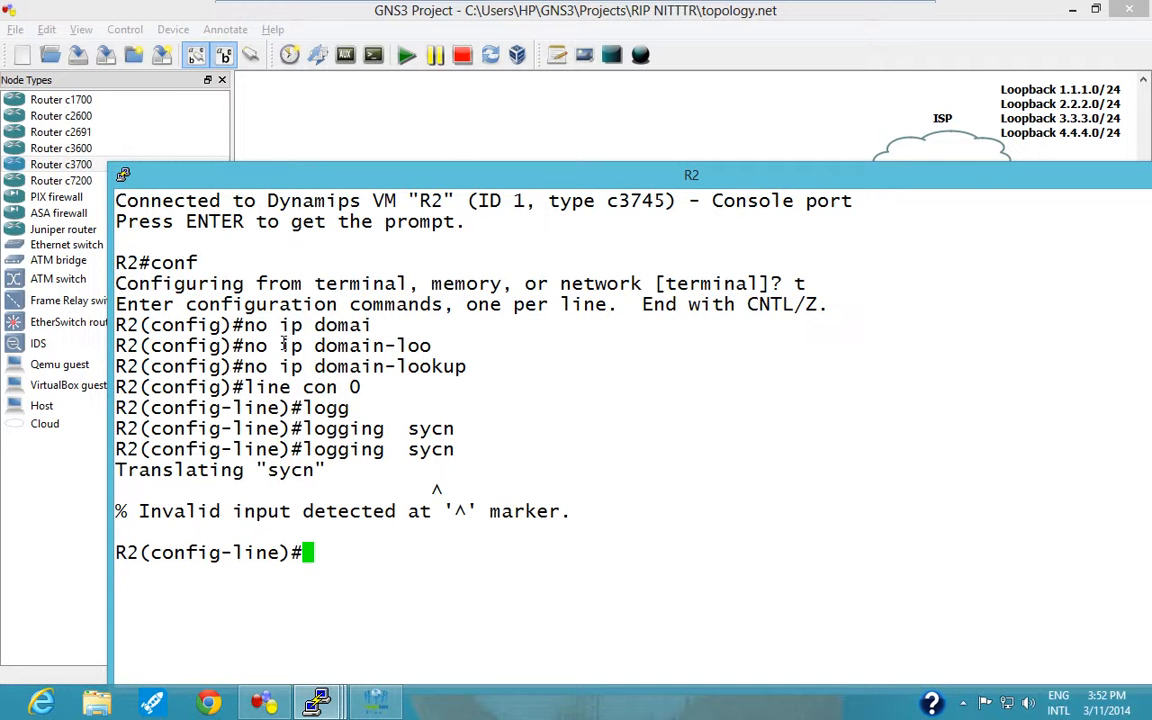
# Correct the command to "logging synchronous" and exit to R2's global configuration mode.
pyautogui.press('Up')
pyautogui.press('BackSpace')
pyautogui.press('BackSpace')
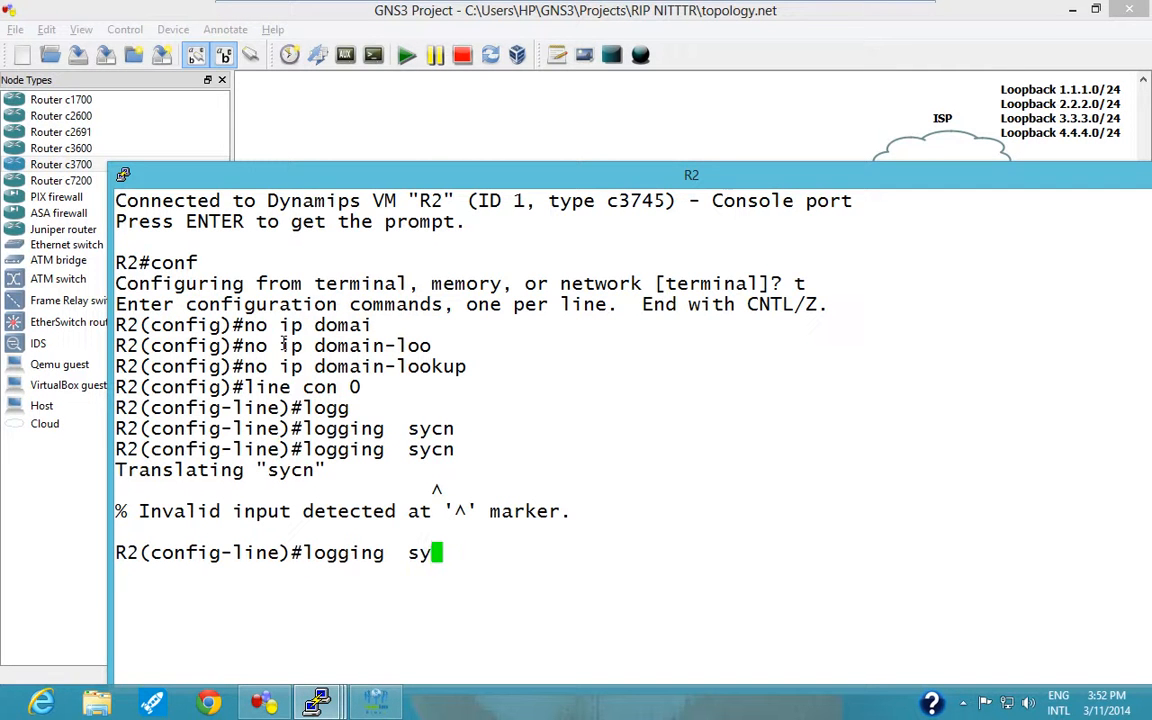
pyautogui.write('nc')
pyautogui.press('Tab')
pyautogui.press('Return')
pyautogui.write('exi')
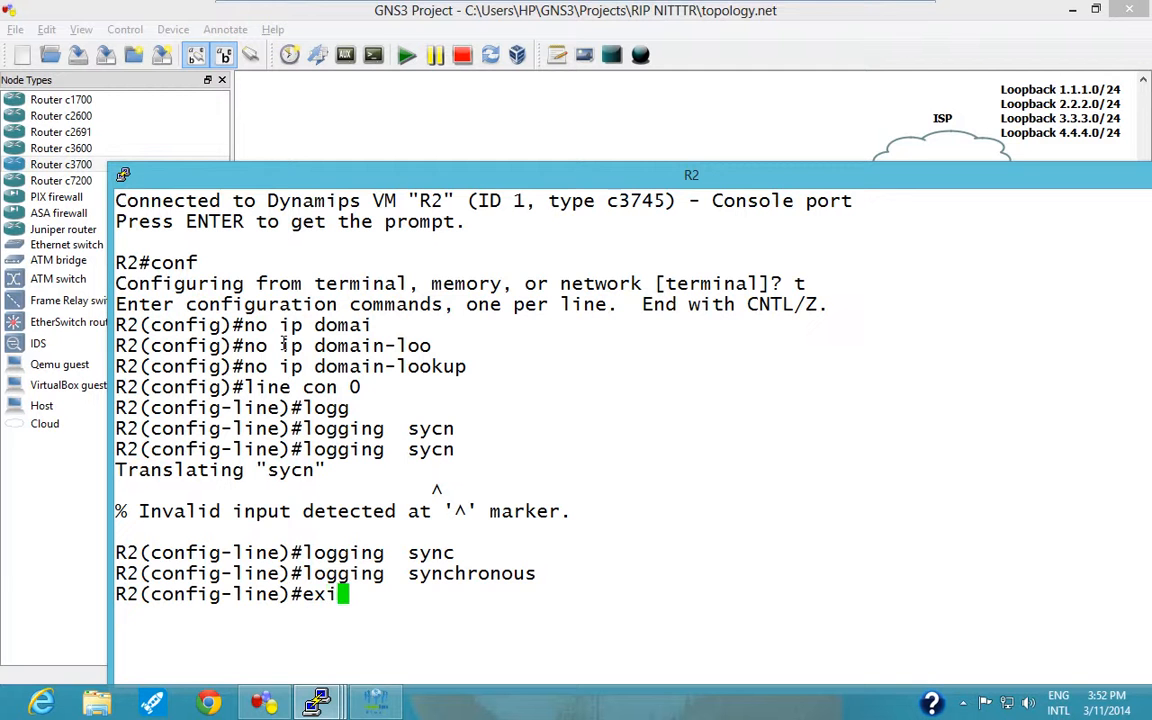
pyautogui.press('Return')
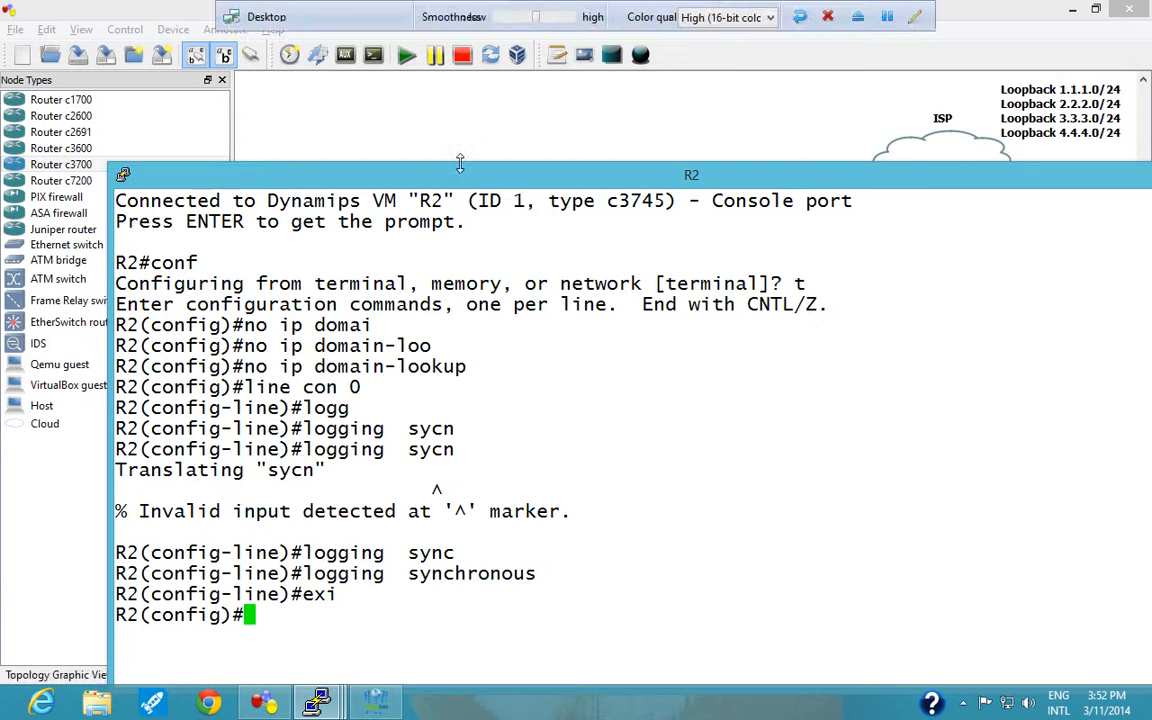
# Move R2's console aside to reveal the topology diagram and enter interface f0/0 configuration on R2.
pyautogui.moveTo(570, 185); pyautogui.dragTo(968, 49)
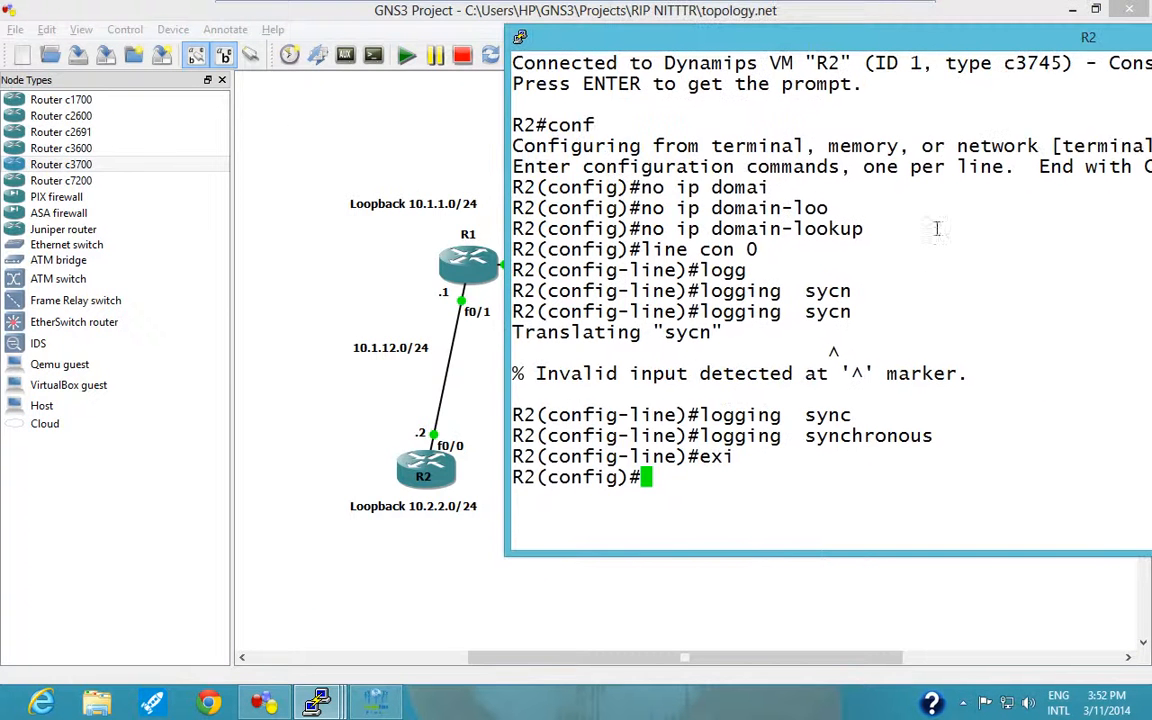
pyautogui.write('int ')
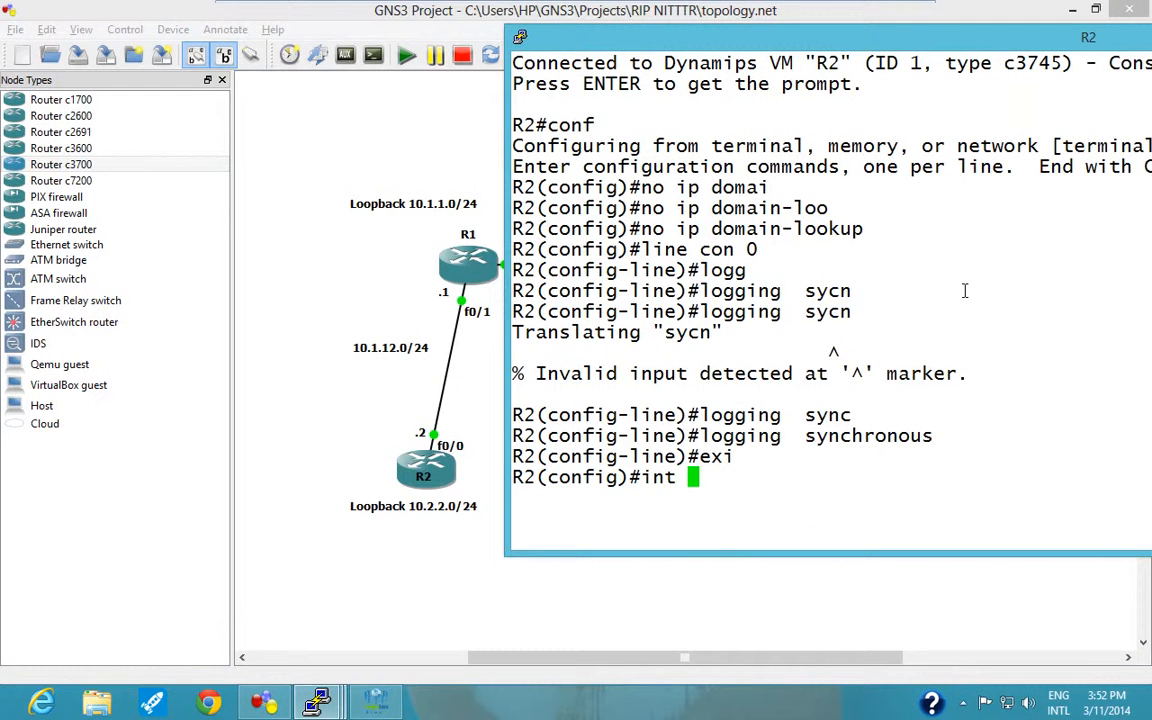
pyautogui.write('f90')
pyautogui.press('BackSpace')
pyautogui.press('BackSpace')
pyautogui.write('0/0')
pyautogui.press('Return')
# Assign IP address 10.1.12.2 with mask 255.255.255.0 to R2's f0/0 interface.
pyautogui.write('ip add')
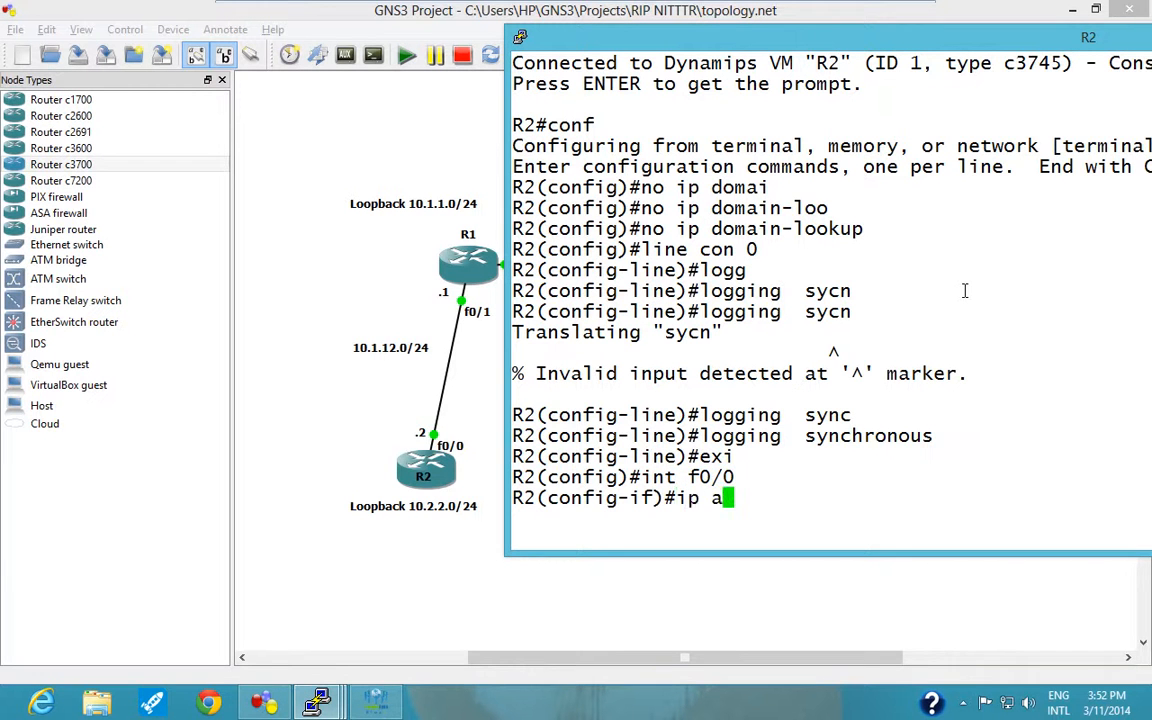
pyautogui.press('Tab')
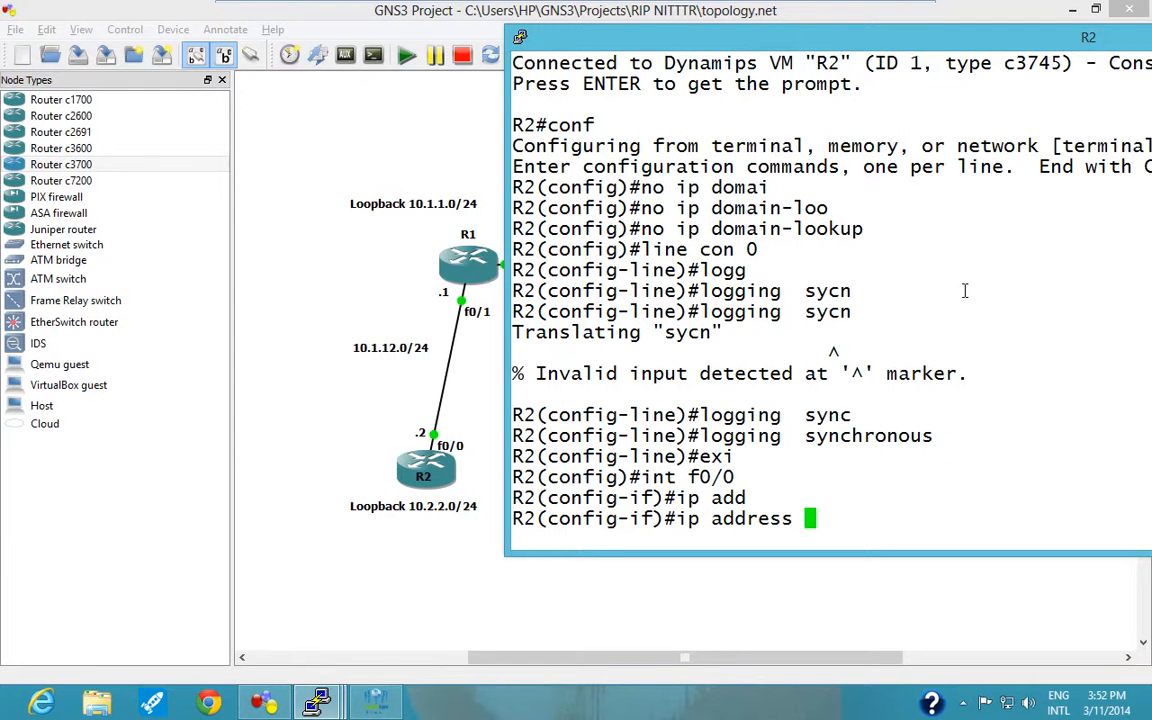
pyautogui.write('10.1.12')
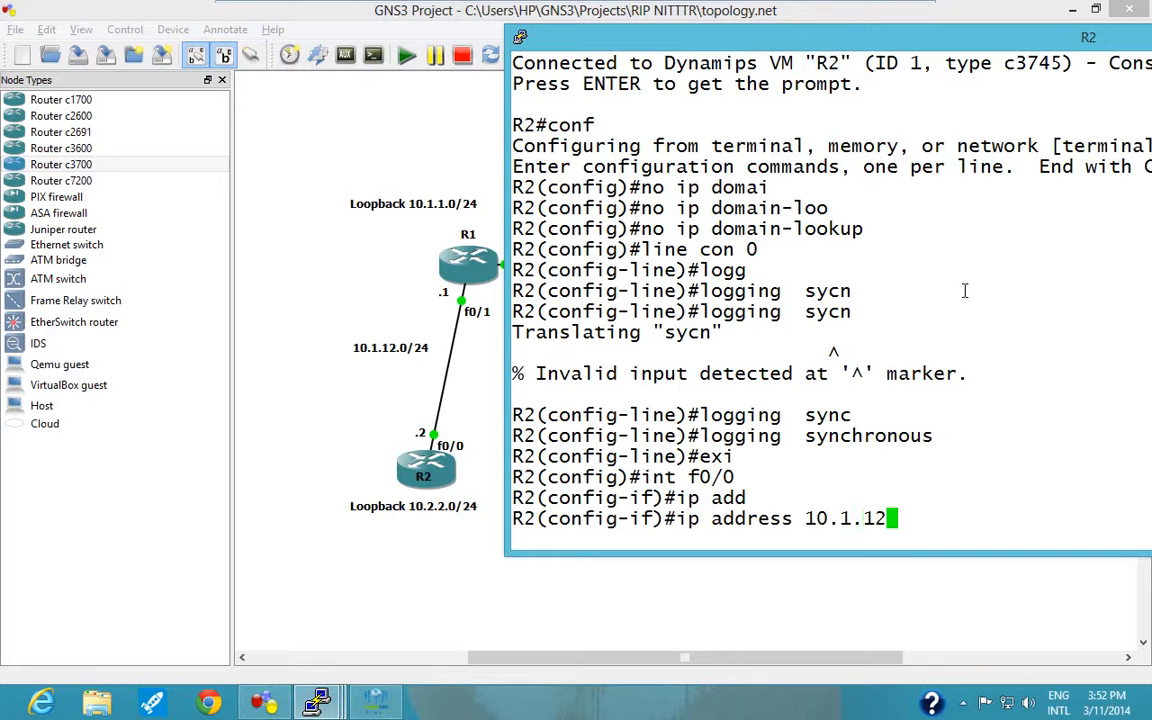
pyautogui.write('.2 255')
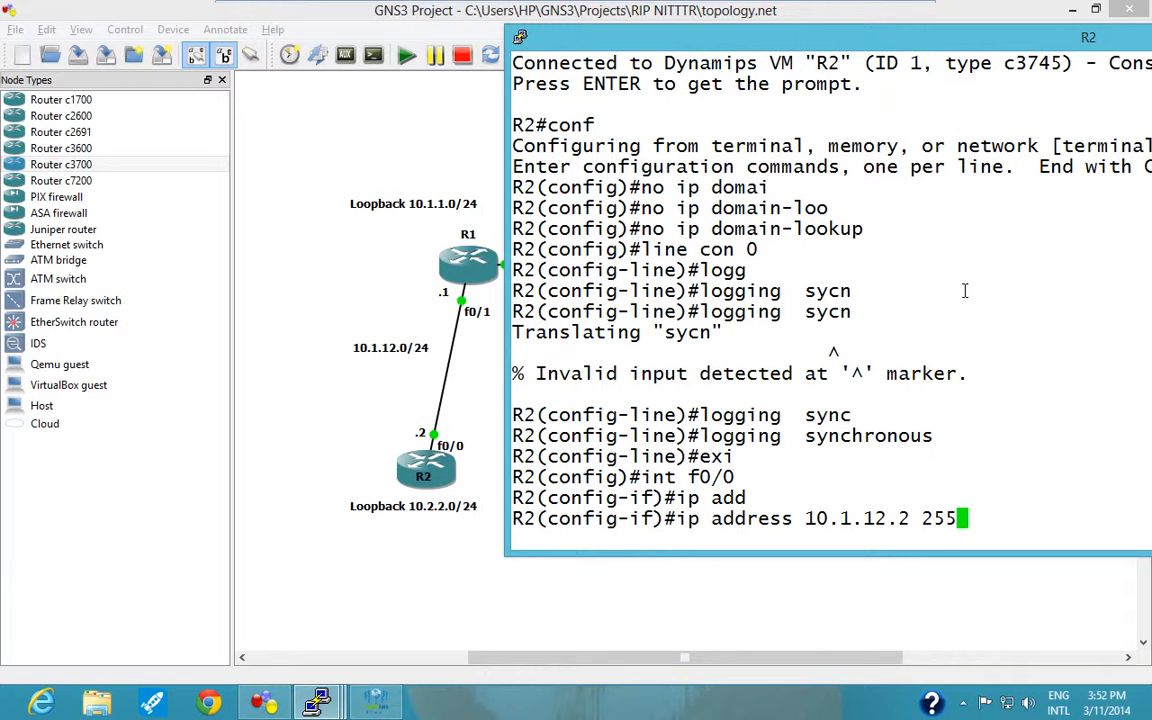
pyautogui.write('.255.255.0')
pyautogui.press('Return')
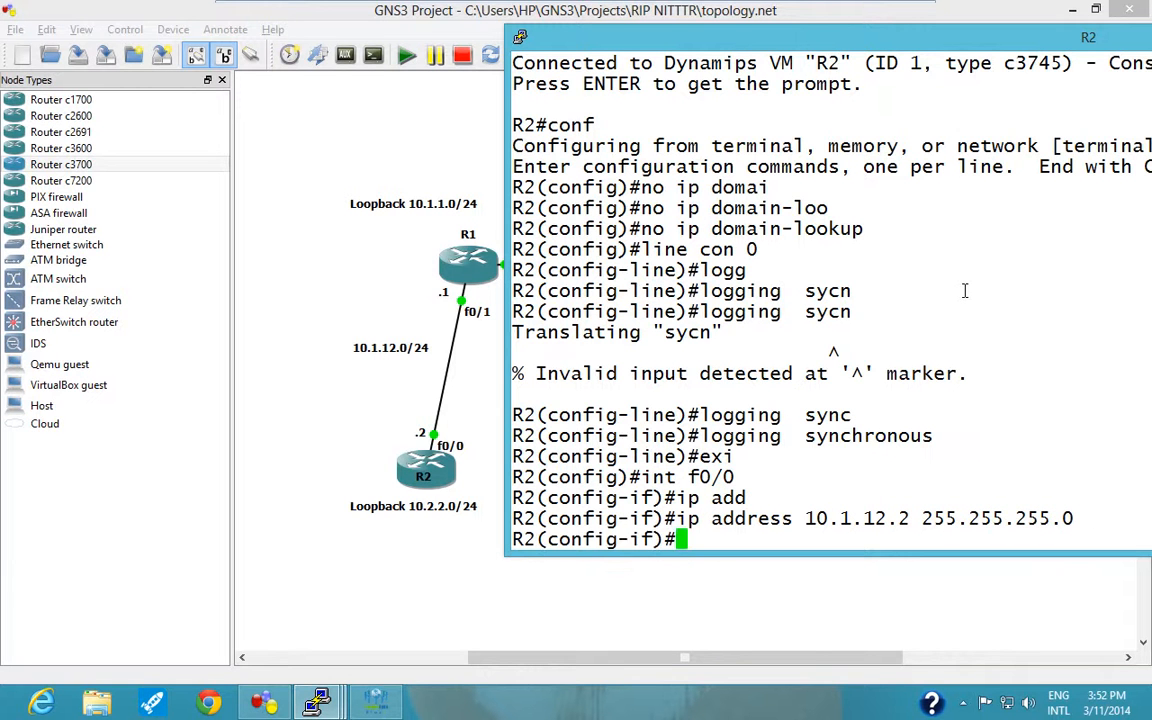
# Enable R2's f0/0 interface with "no shutdown" and return to global configuration mode.
pyautogui.write('no sh')
pyautogui.press('Tab')
pyautogui.press('Return')
pyautogui.write('e')
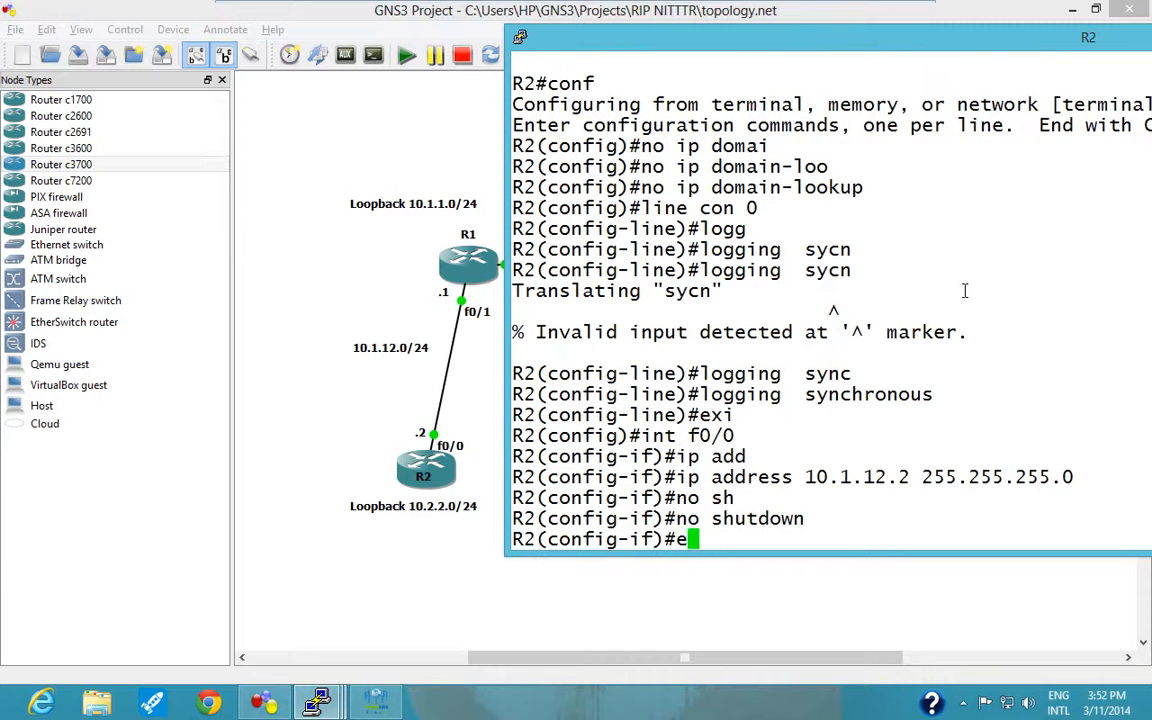
pyautogui.write('xi')
pyautogui.press('Return')
pyautogui.write('oint')
pyautogui.press('BackSpace')
pyautogui.press('BackSpace')
pyautogui.press('BackSpace')
pyautogui.press('BackSpace')
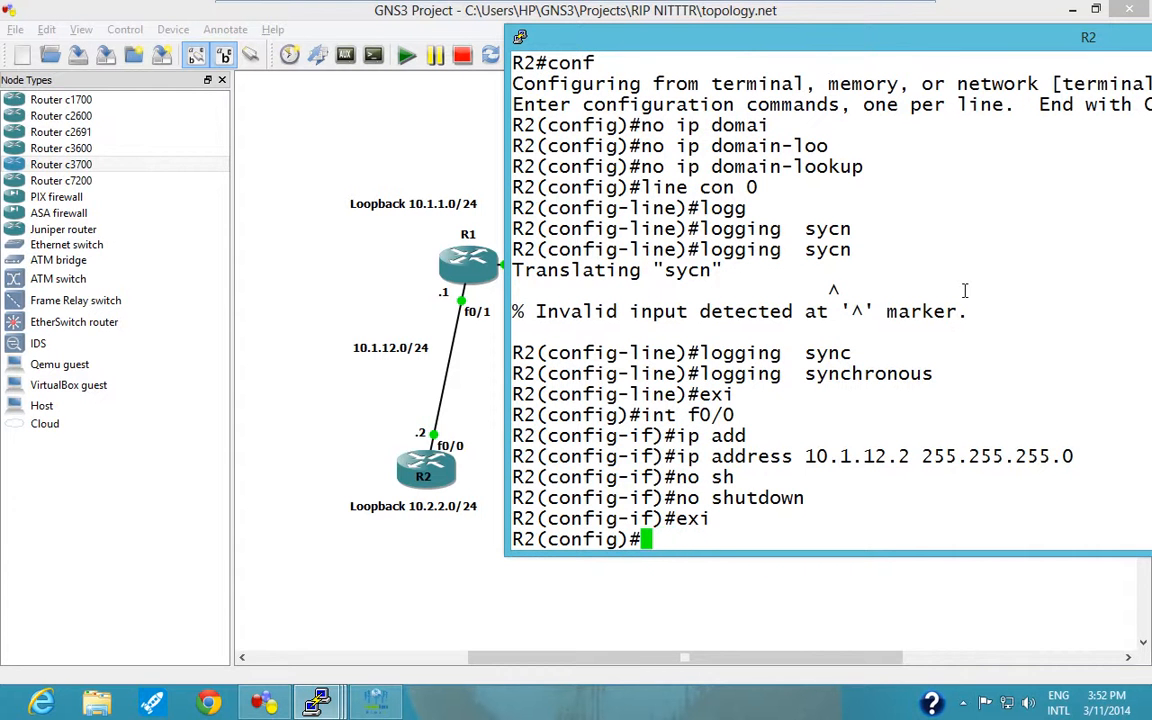
# Create interface loopback 2 on R2 and enter its configuration mode.
pyautogui.write('int loo')
pyautogui.press('Tab')
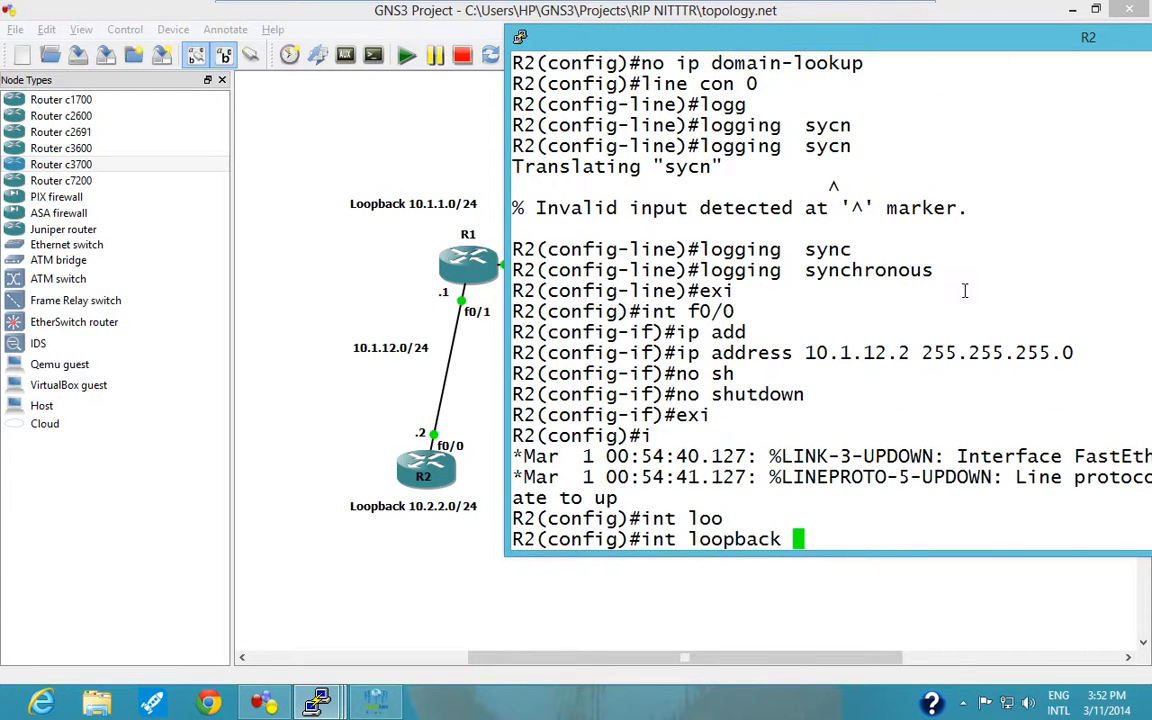
pyautogui.write('2')
pyautogui.press('Return')
# Assign IP address 10.2.2.2 with mask 255.255.255.0 to R2's loopback 2 and return to privileged EXEC mode.
pyautogui.write('ip add')
pyautogui.press('Tab')
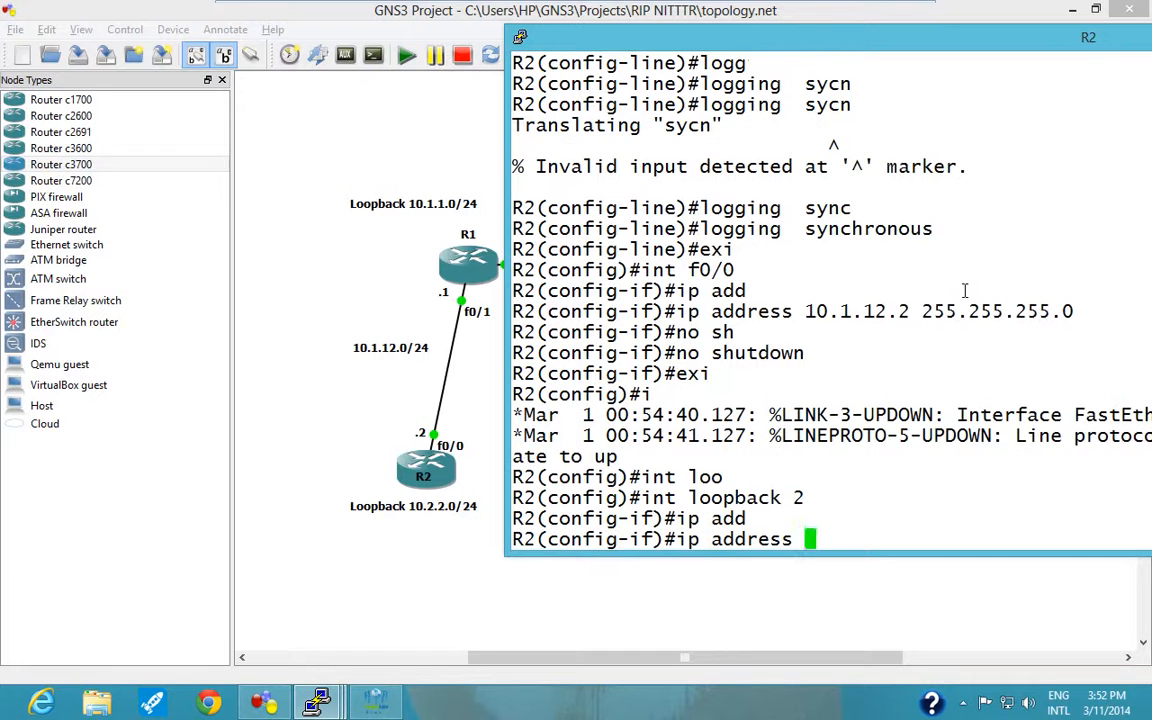
pyautogui.write('10.2.2.21')
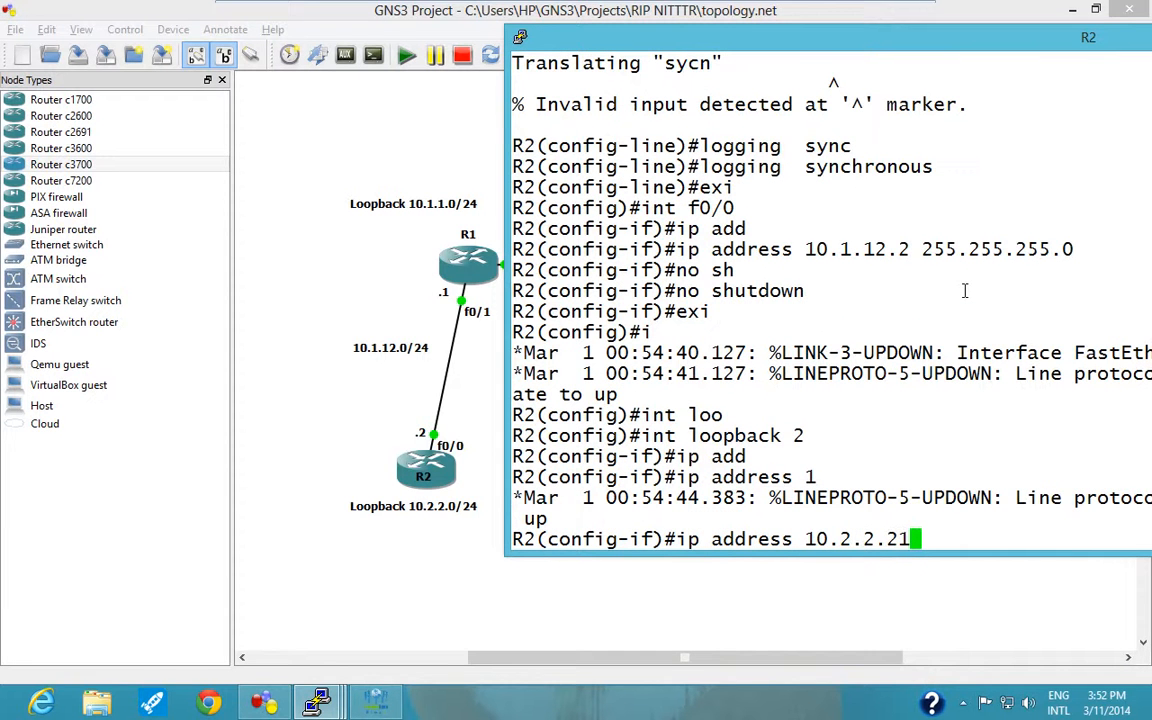
pyautogui.press('BackSpace')
pyautogui.write('255.255.255')
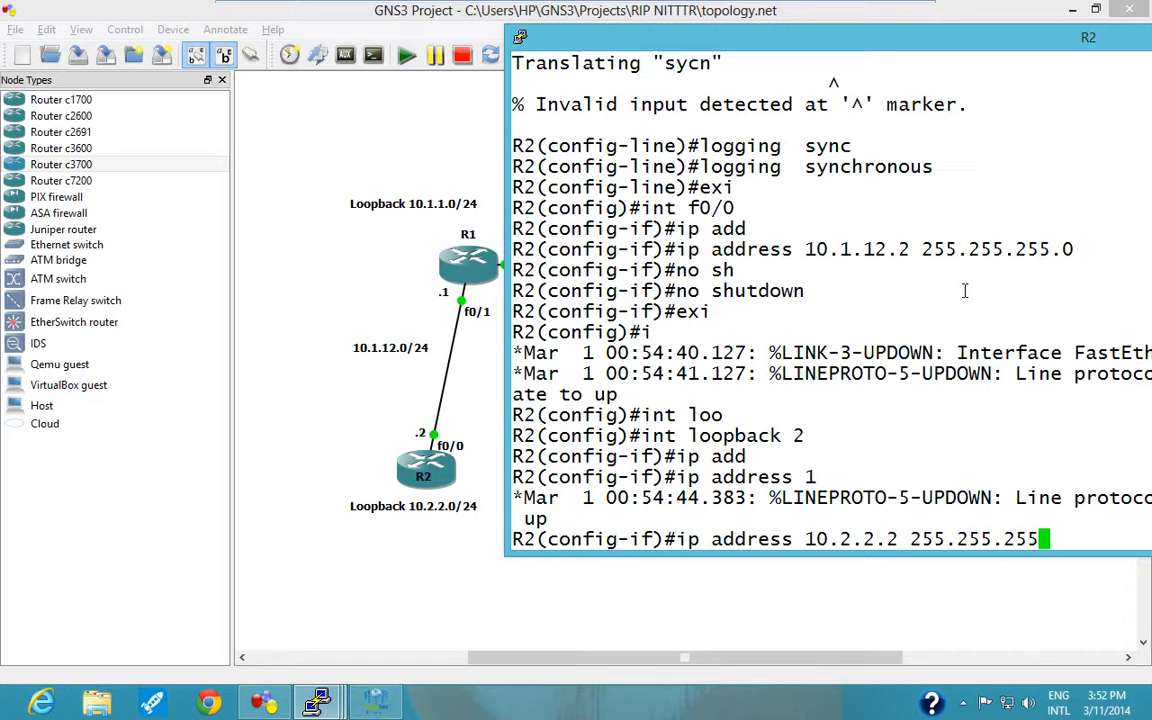
pyautogui.write('.30')
pyautogui.press('BackSpace')
pyautogui.press('BackSpace')
pyautogui.write('0')
pyautogui.press('Return')
pyautogui.hotkey('ctrl', 'z')
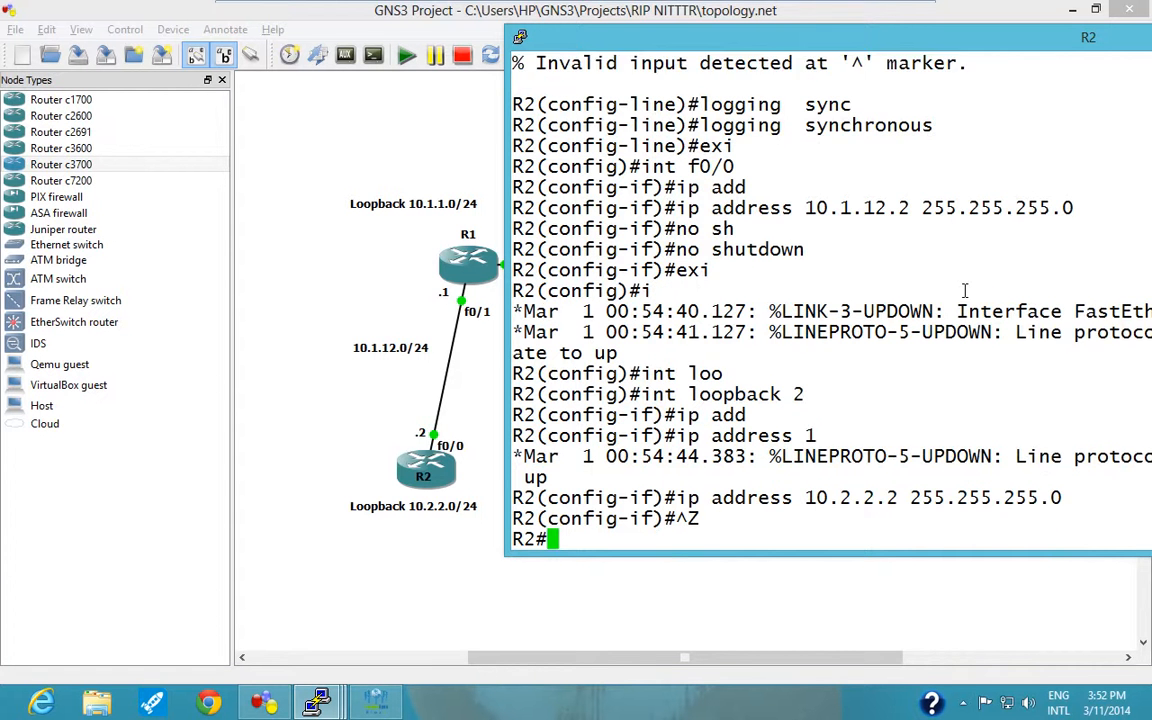
pyautogui.press('Return')
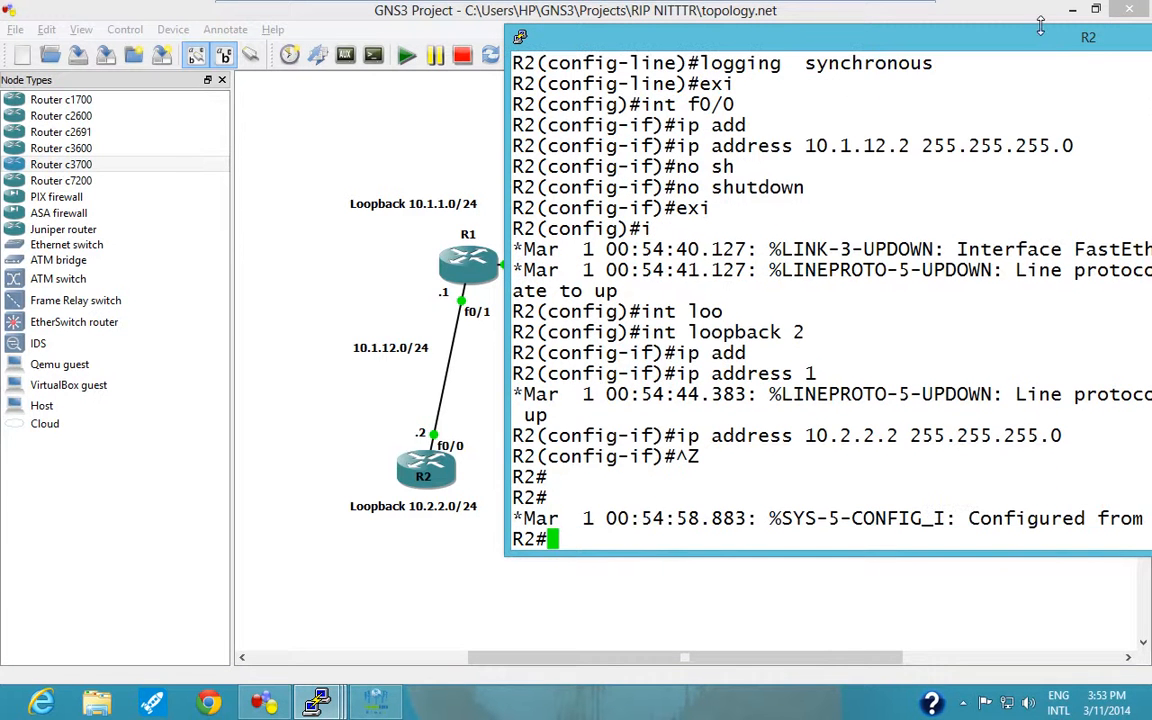
# Check R2's interface addresses and status with "sh ip int brief", repositioning the console so all output columns fit.
pyautogui.moveTo(1028, 38); pyautogui.dragTo(768, 15)
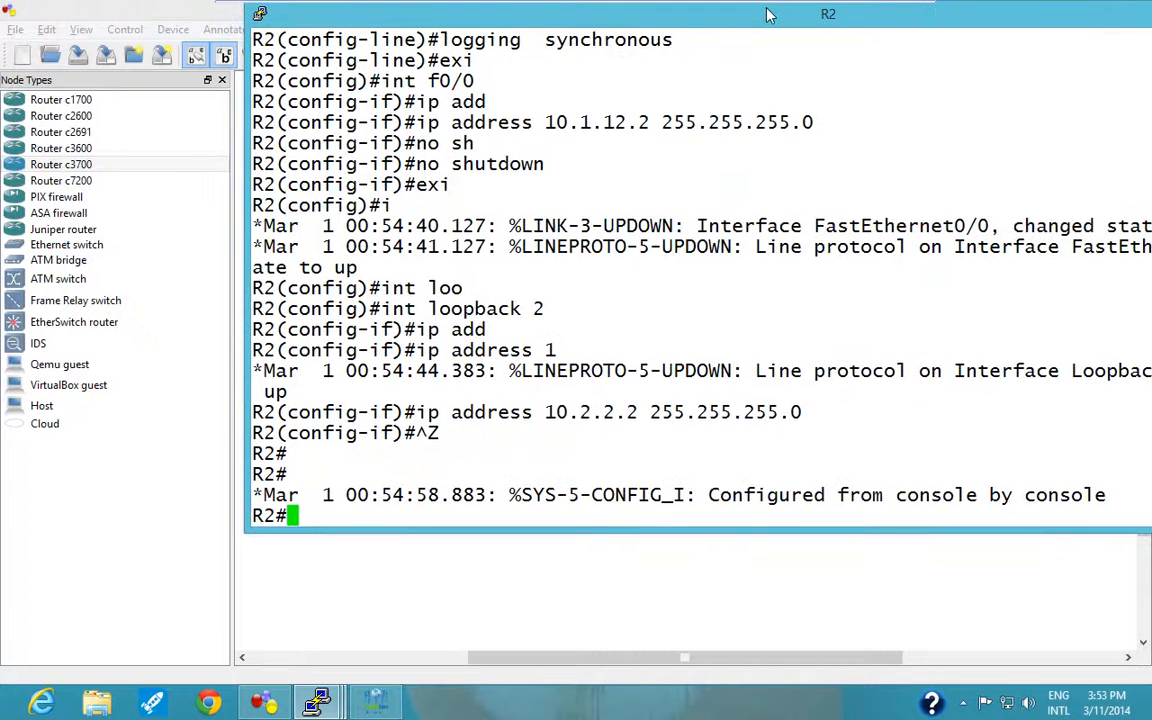
pyautogui.write('sh ip int briwef')
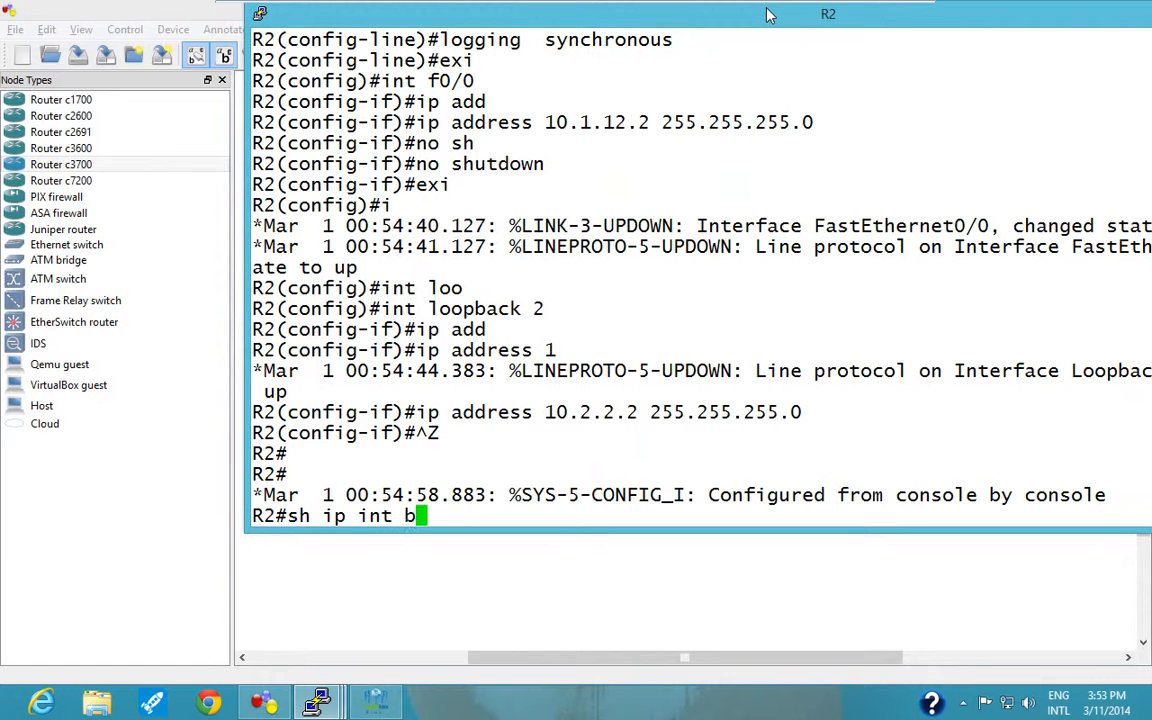
pyautogui.press('BackSpace')
pyautogui.press('BackSpace')
pyautogui.press('BackSpace')
pyautogui.write('ef')
pyautogui.press('Return')
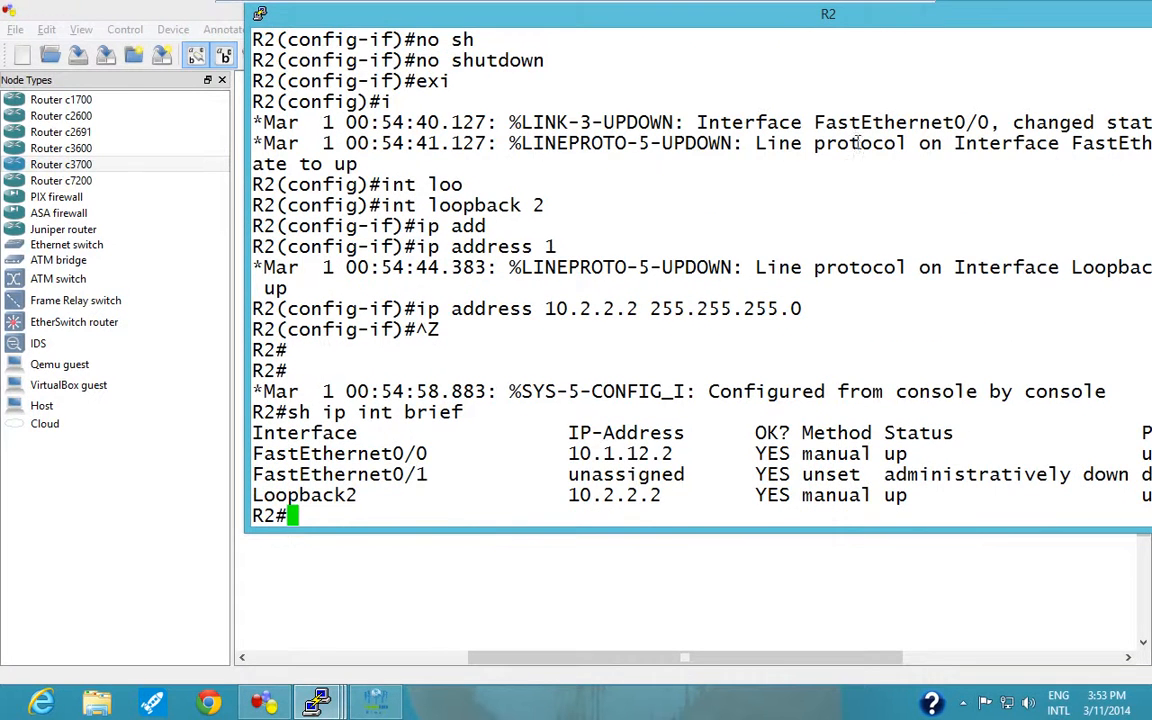
pyautogui.moveTo(795, 20); pyautogui.dragTo(693, 21)
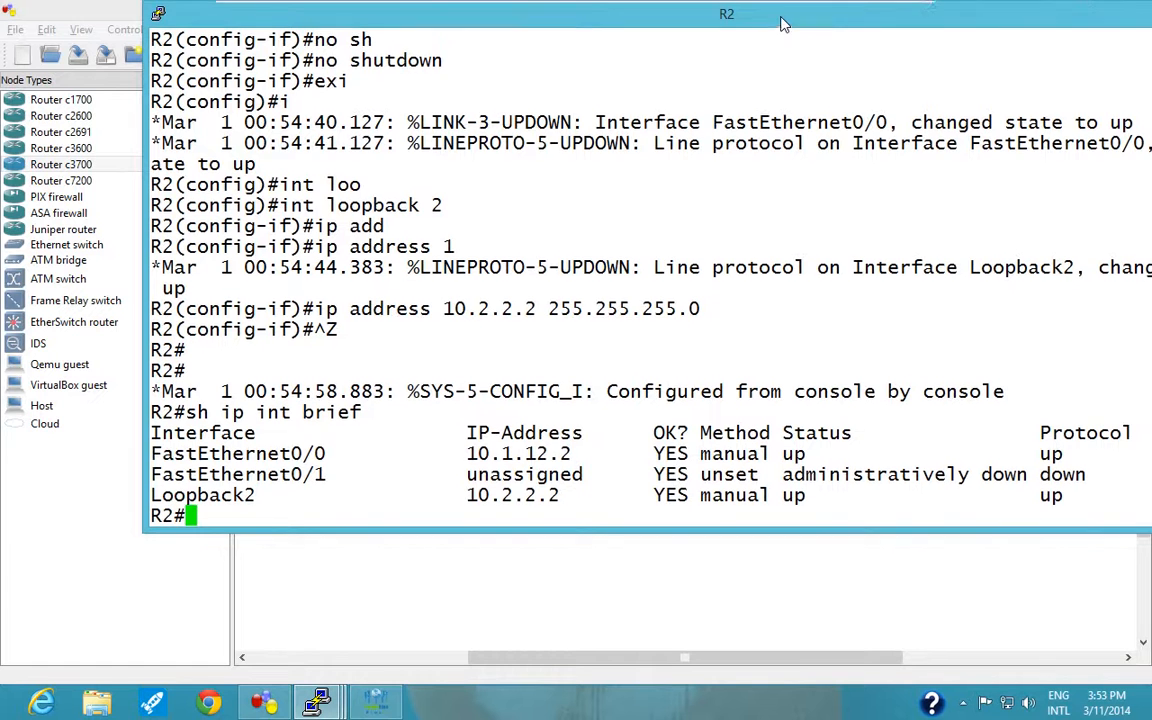
pyautogui.moveTo(1100, 12); pyautogui.dragTo(962, 100)
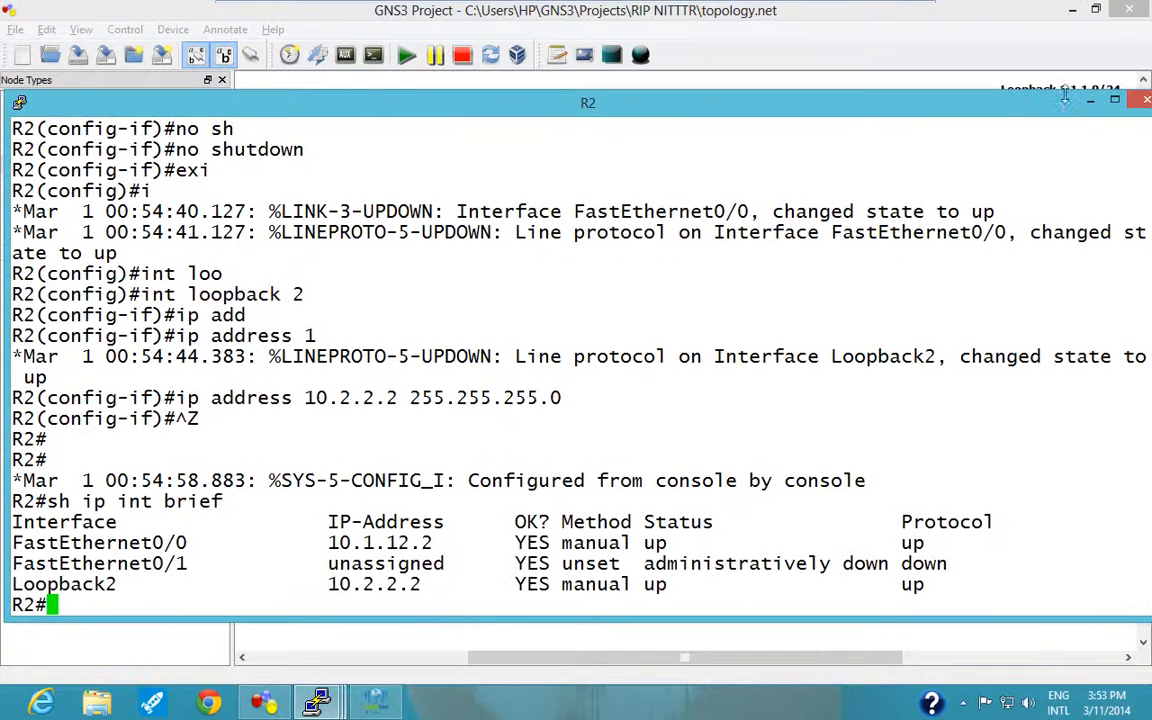
# Minimize R2's console, switch to R3's console and enter global configuration mode from the terminal.
pyautogui.click(1090, 101)
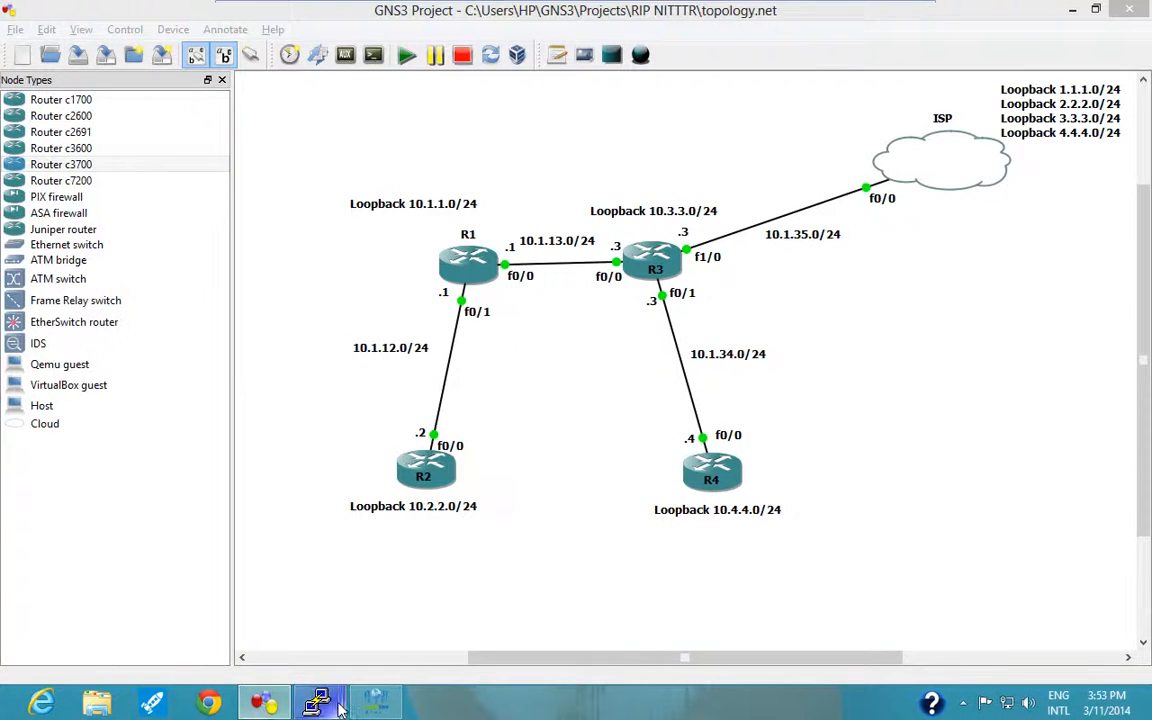
pyautogui.moveTo(340, 707)
pyautogui.click(527, 625)
pyautogui.write('conf')
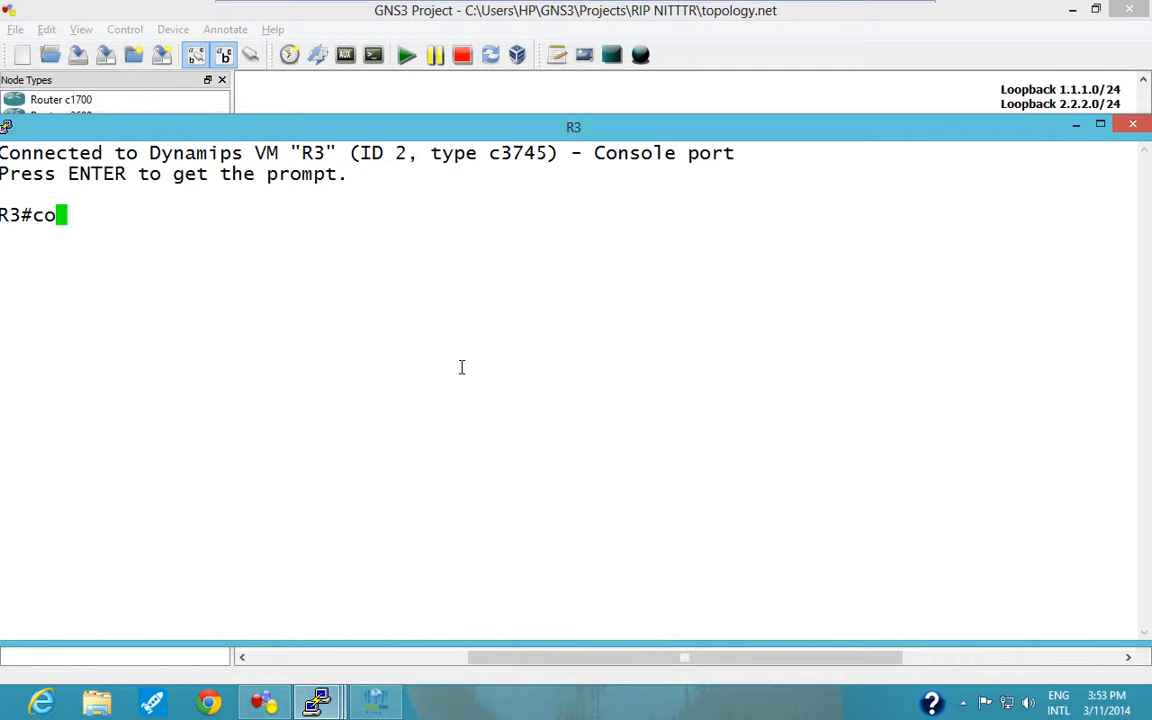
pyautogui.press('Return')
pyautogui.write('t')
pyautogui.press('Return')
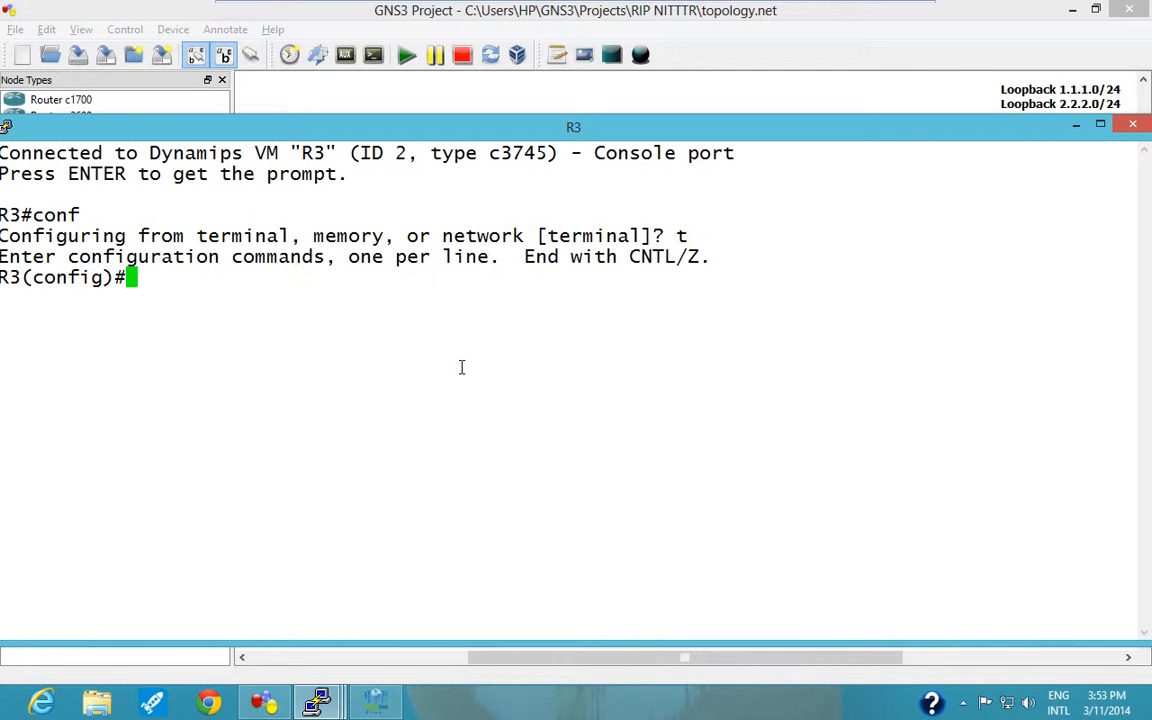
# Disable DNS lookup on R3 with "no ip domain-lookup".
pyautogui.write('no ip domain-loo')
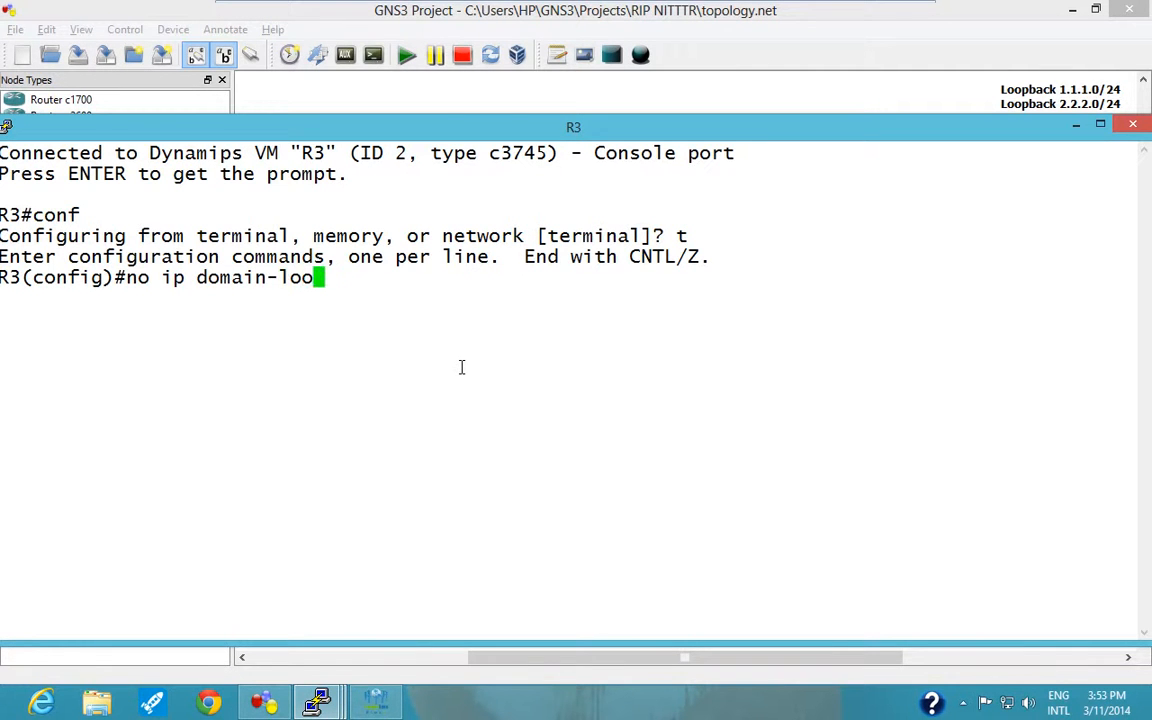
pyautogui.press('Tab')
pyautogui.press('Return')
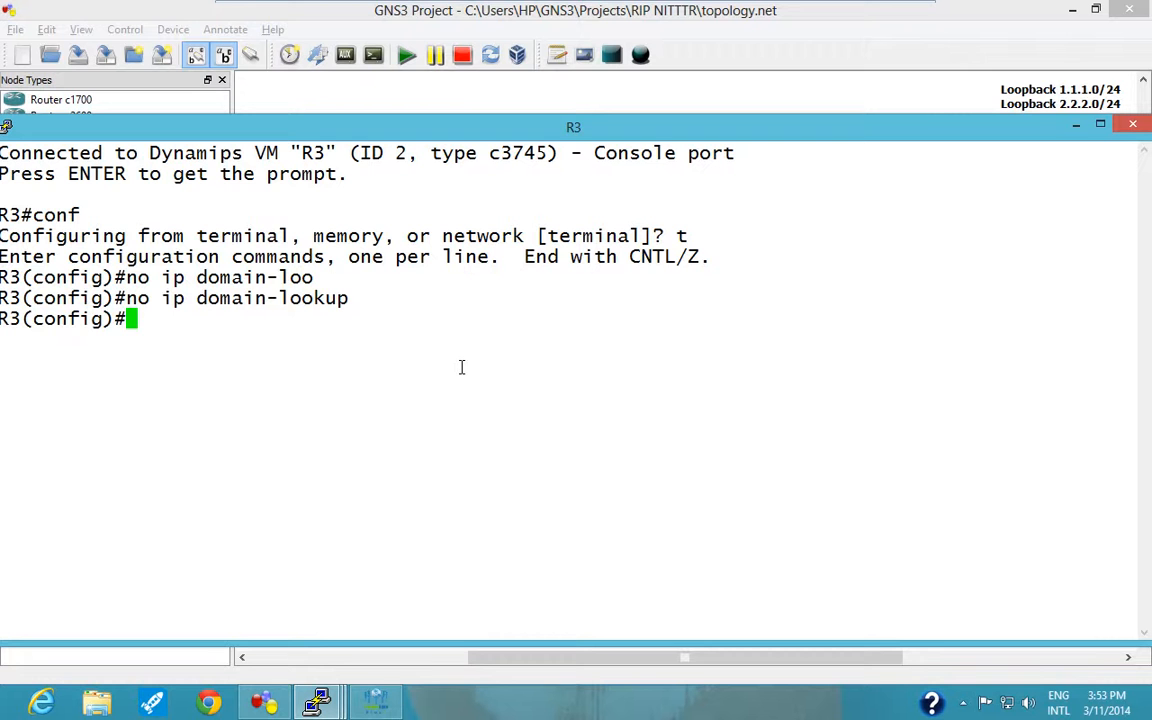
# Enable "logging synchronous" on R3's console line 0 and exit to global configuration mode.
pyautogui.write('line coin')
pyautogui.press('BackSpace')
pyautogui.press('BackSpace')
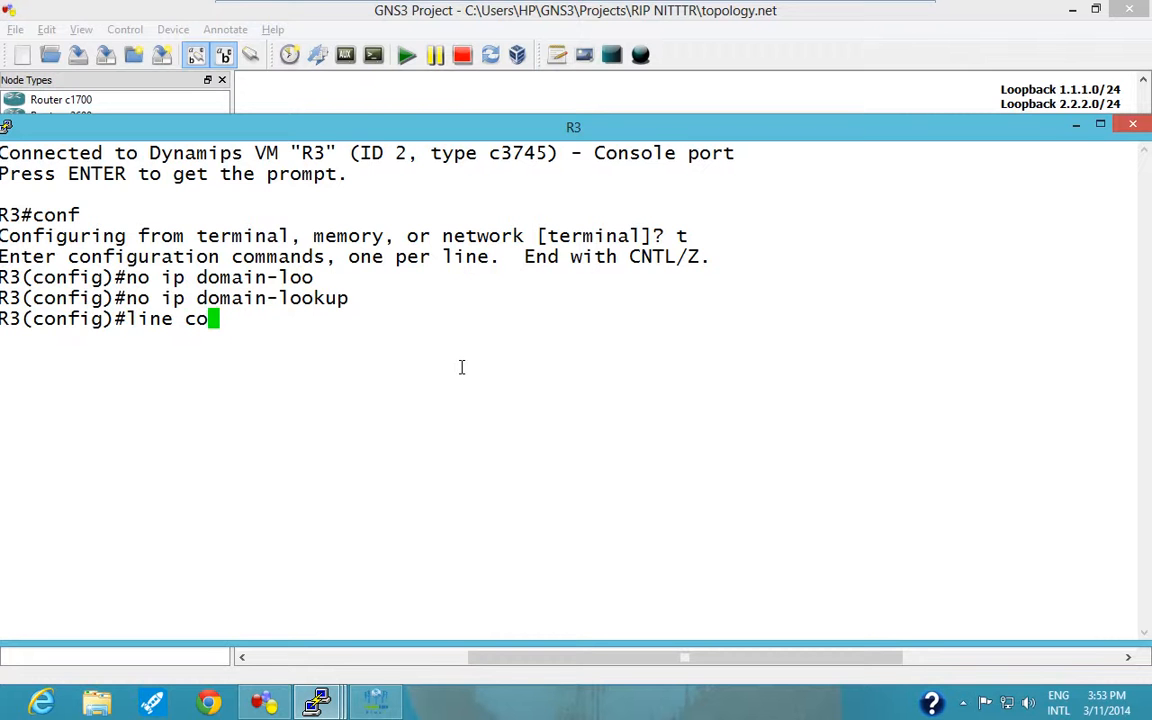
pyautogui.write('n 0')
pyautogui.press('Return')
pyautogui.write('log')
pyautogui.press('Tab')
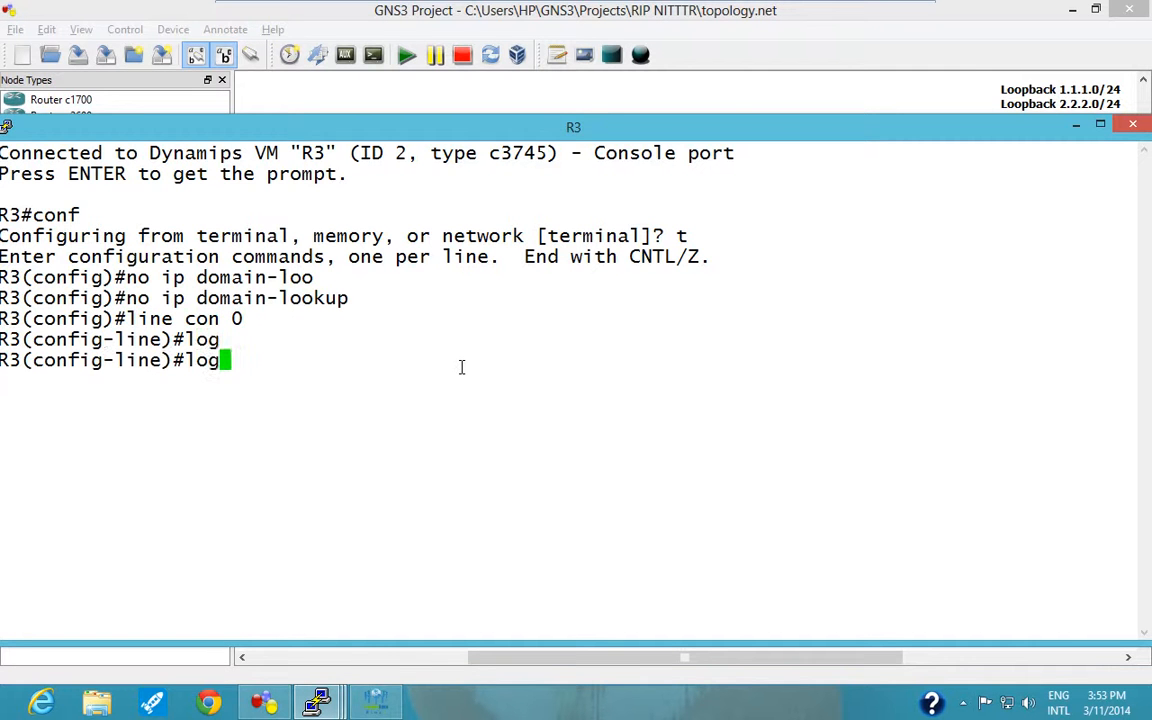
pyautogui.write('h')
pyautogui.press('BackSpace')
pyautogui.write('g')
pyautogui.press('Tab')
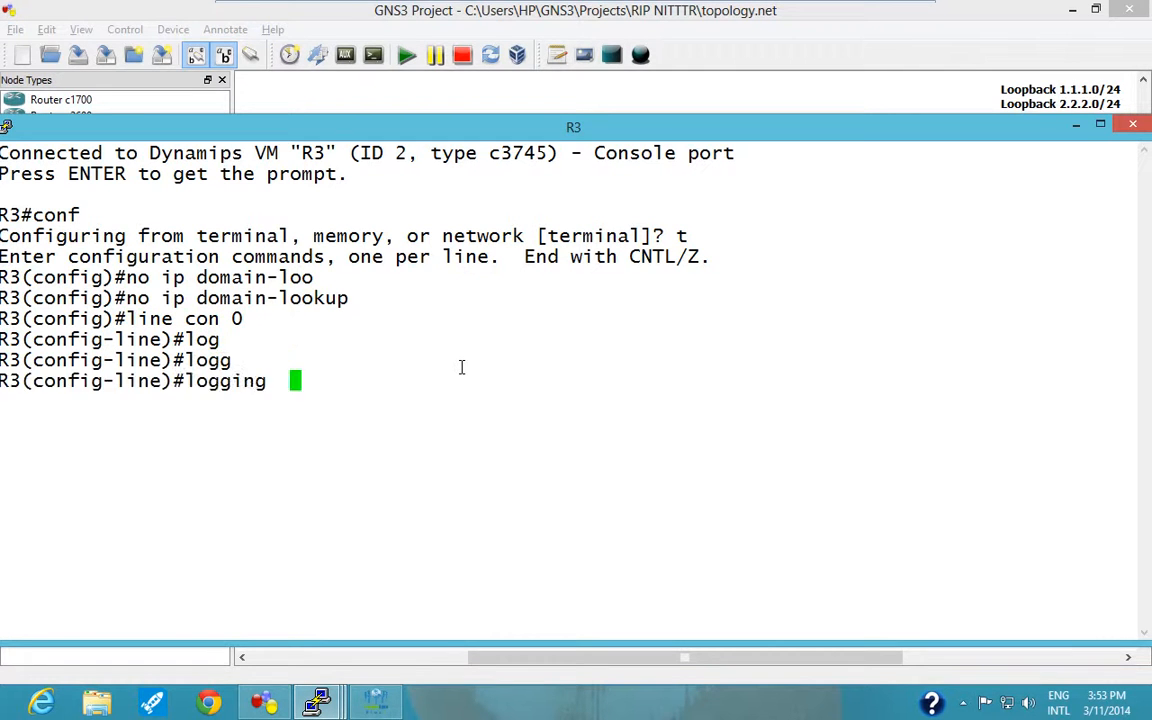
pyautogui.write('sync')
pyautogui.press('Tab')
pyautogui.press('Return')
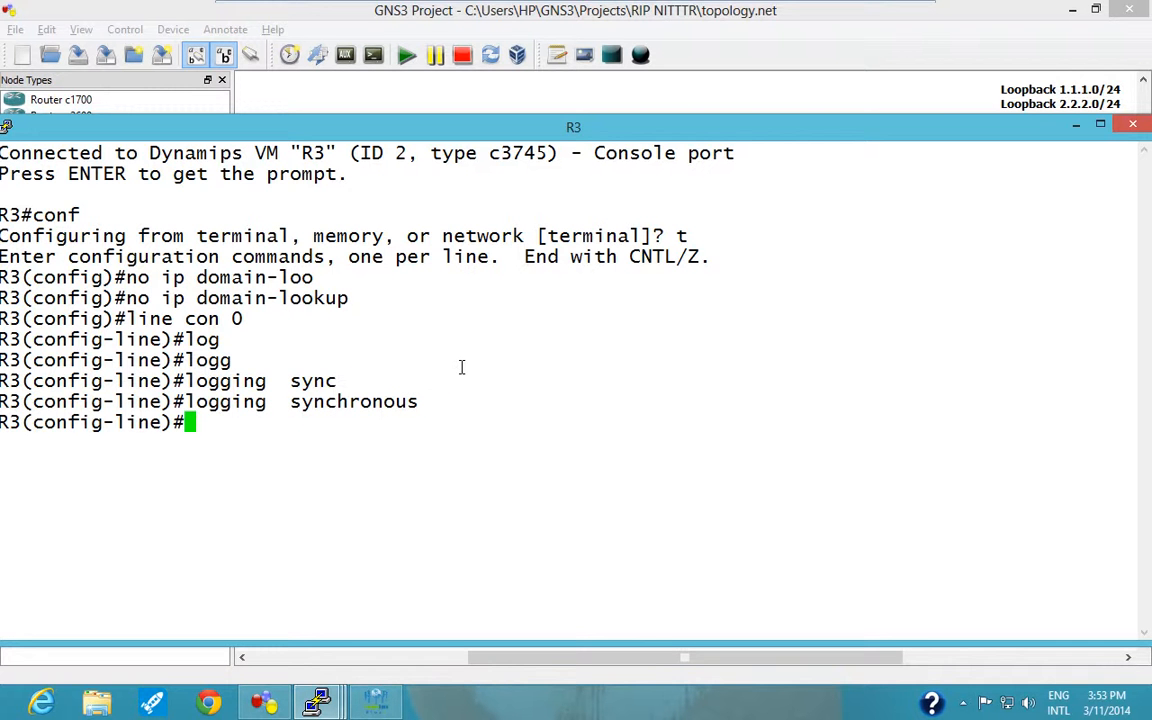
pyautogui.write('exi')
pyautogui.press('Return')
# Move R3's console aside to reveal the topology labels and create interface loopback 3 on R3.
pyautogui.write('t')
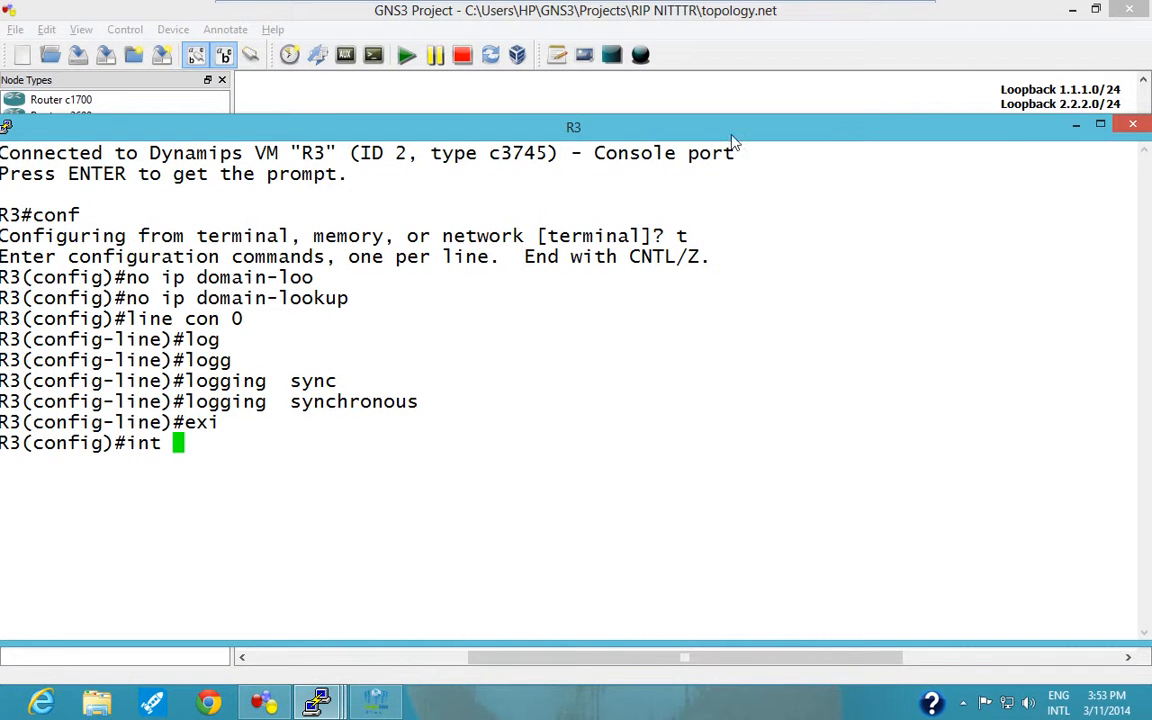
pyautogui.moveTo(731, 140); pyautogui.dragTo(872, 318)
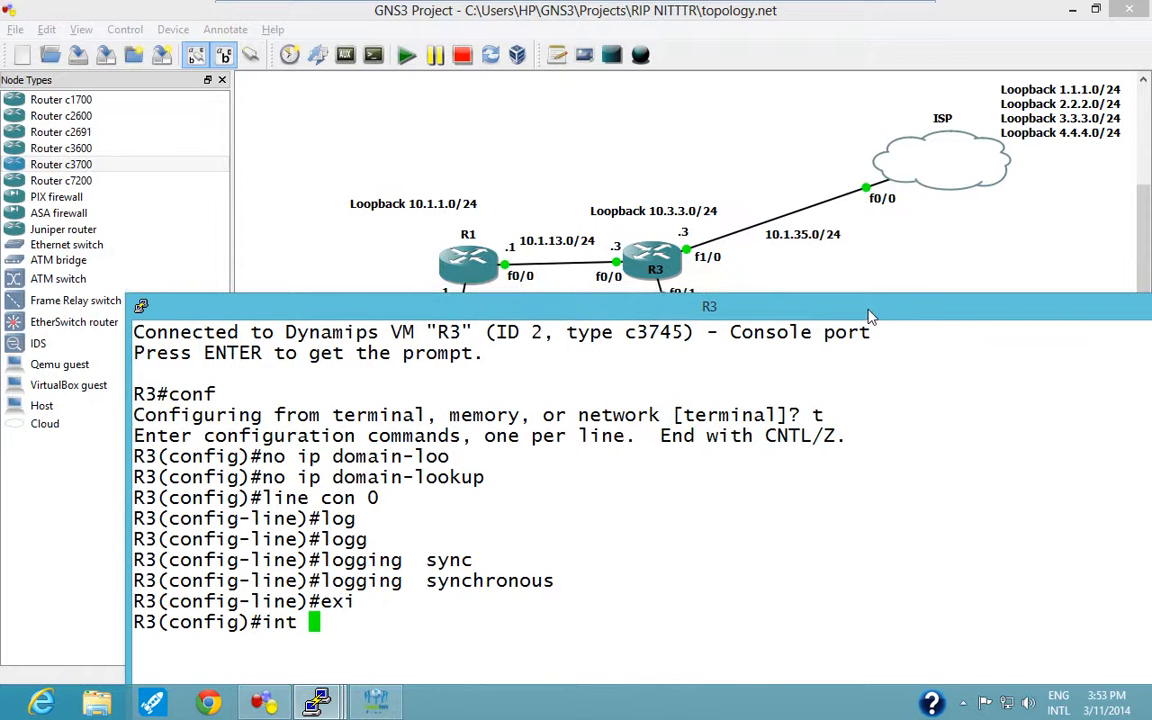
pyautogui.write('loo')
pyautogui.press('Tab')
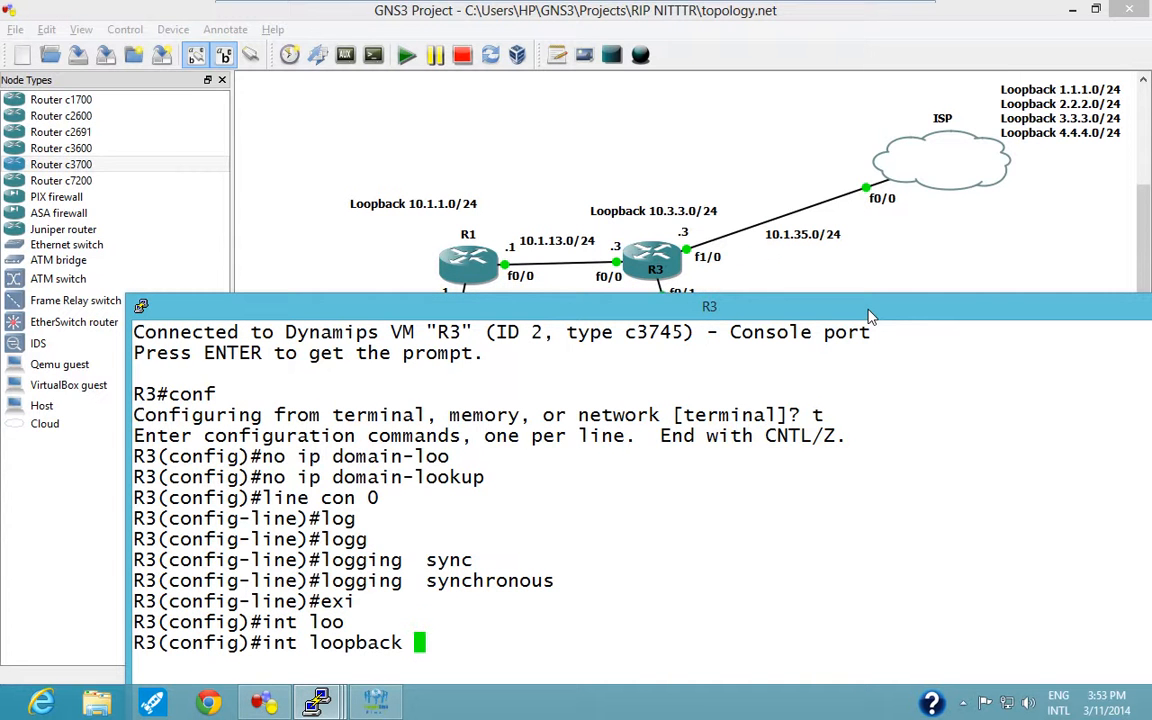
pyautogui.write('3')
pyautogui.press('Return')
# Assign IP address 10.3.3.3 with mask 255.255.255.0 to R3's loopback 3.
pyautogui.write('ip add')
pyautogui.press('Tab')
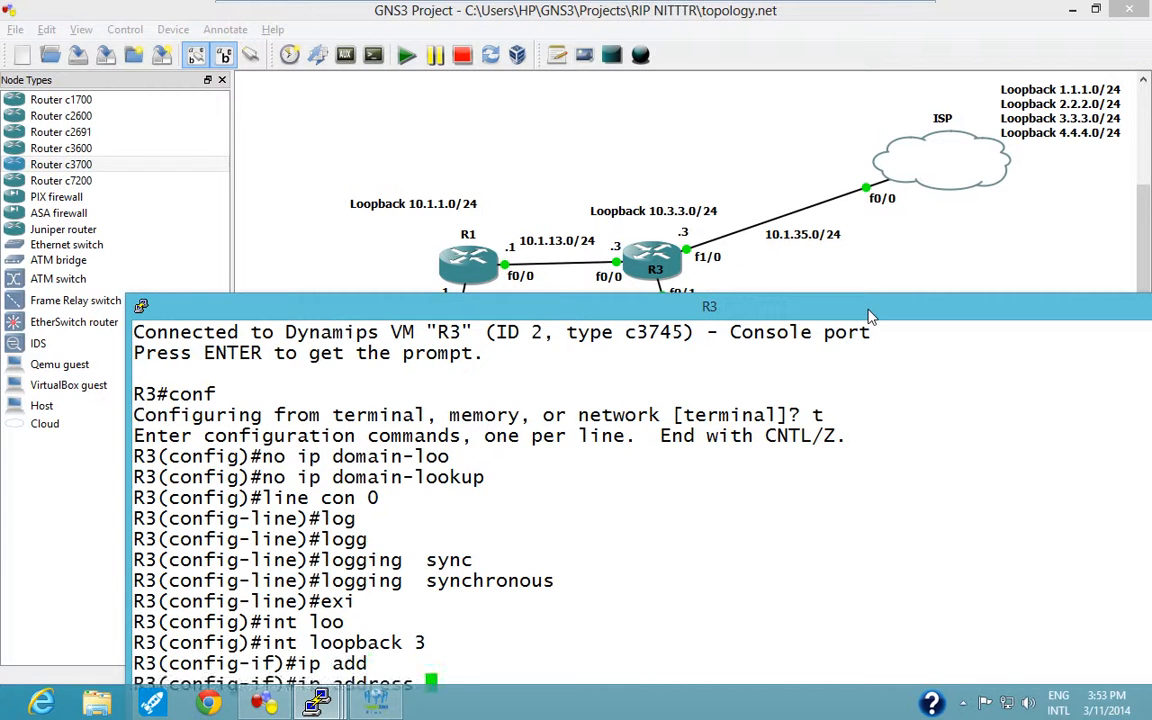
pyautogui.write('10.')
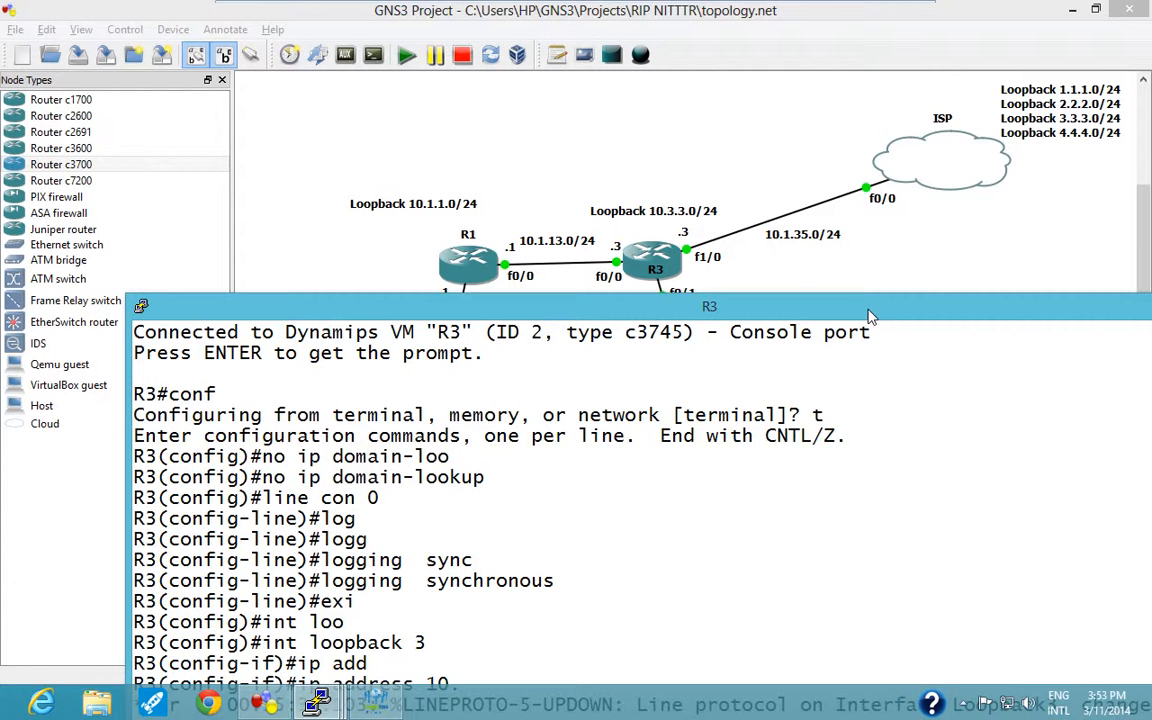
pyautogui.write('3.3.3')
pyautogui.moveTo(691, 308); pyautogui.dragTo(675, 131)
pyautogui.write('25')
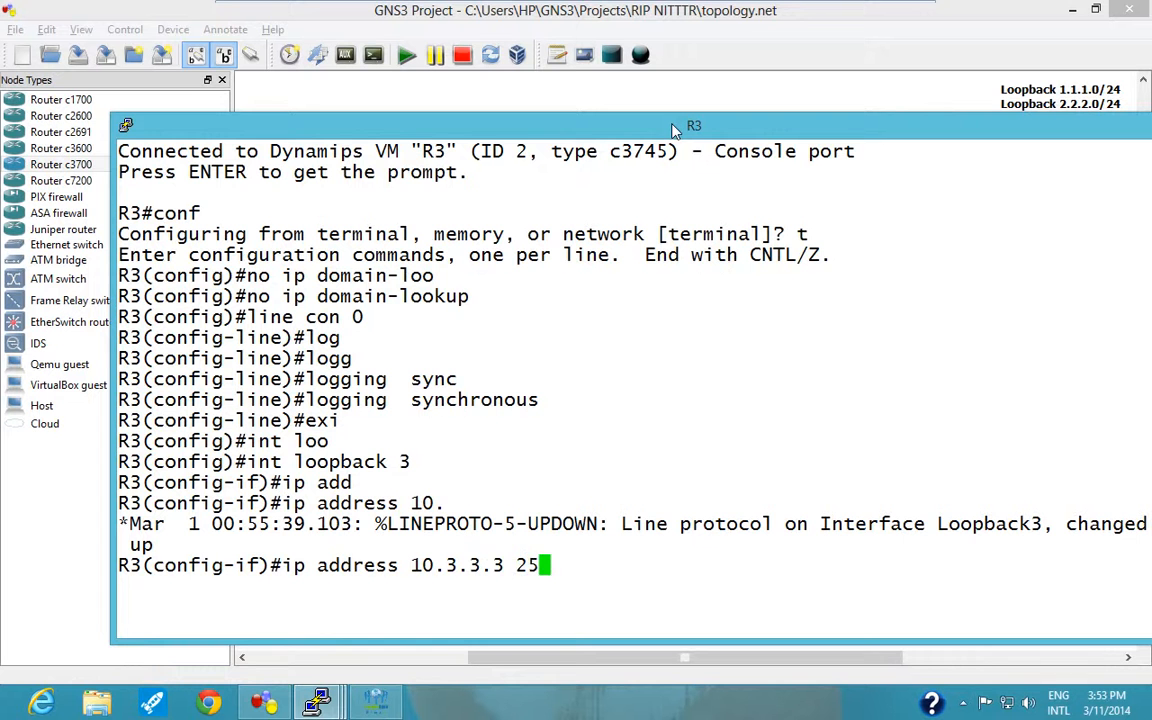
pyautogui.write('5.255.255.0')
pyautogui.press('Return')
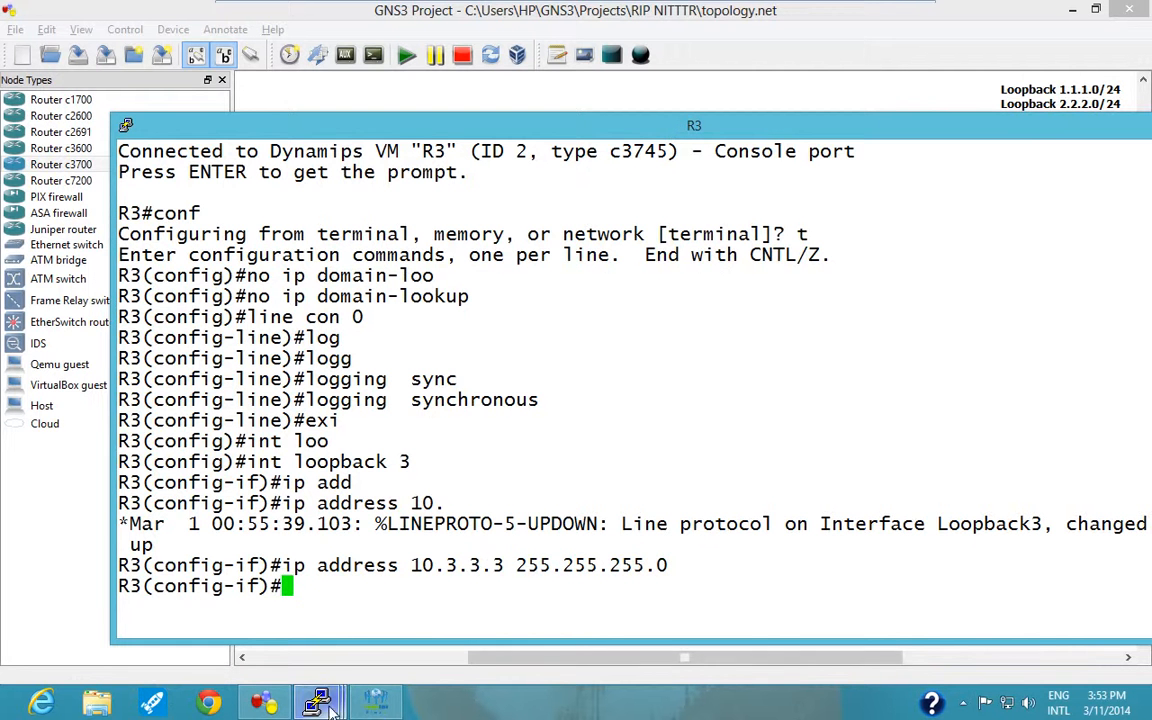
# Bring up R2's console, close it and return to R3's console.
pyautogui.moveTo(316, 703)
pyautogui.click(300, 612)
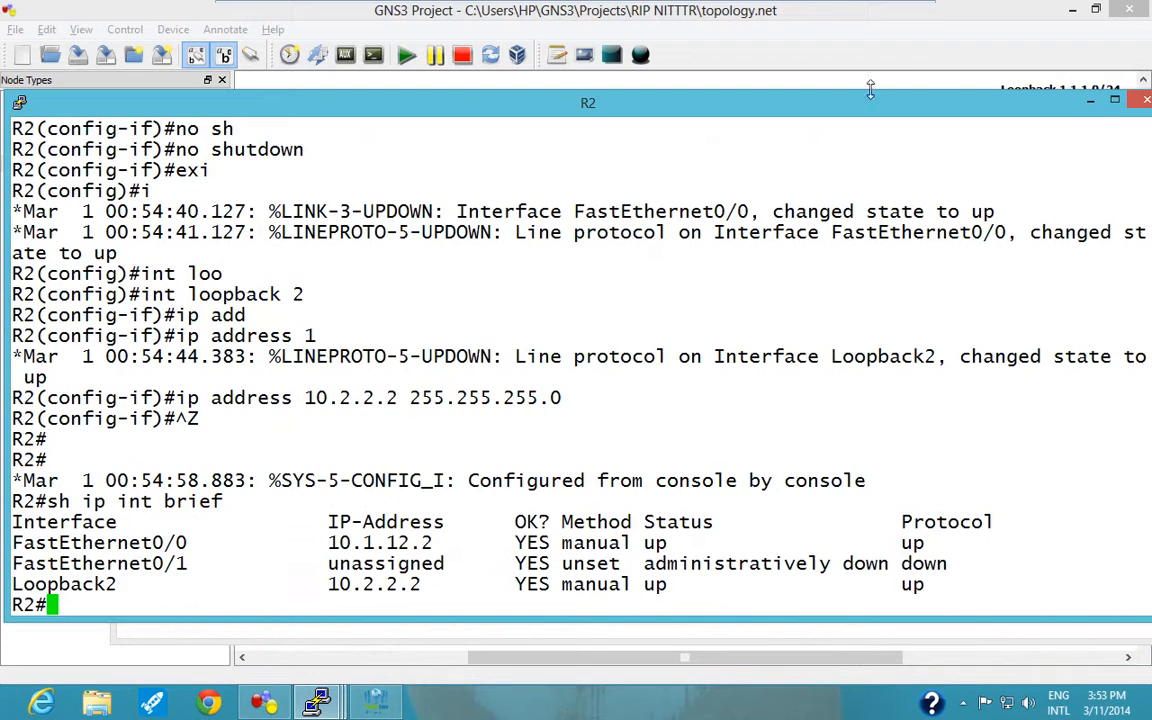
pyautogui.click(1139, 101)
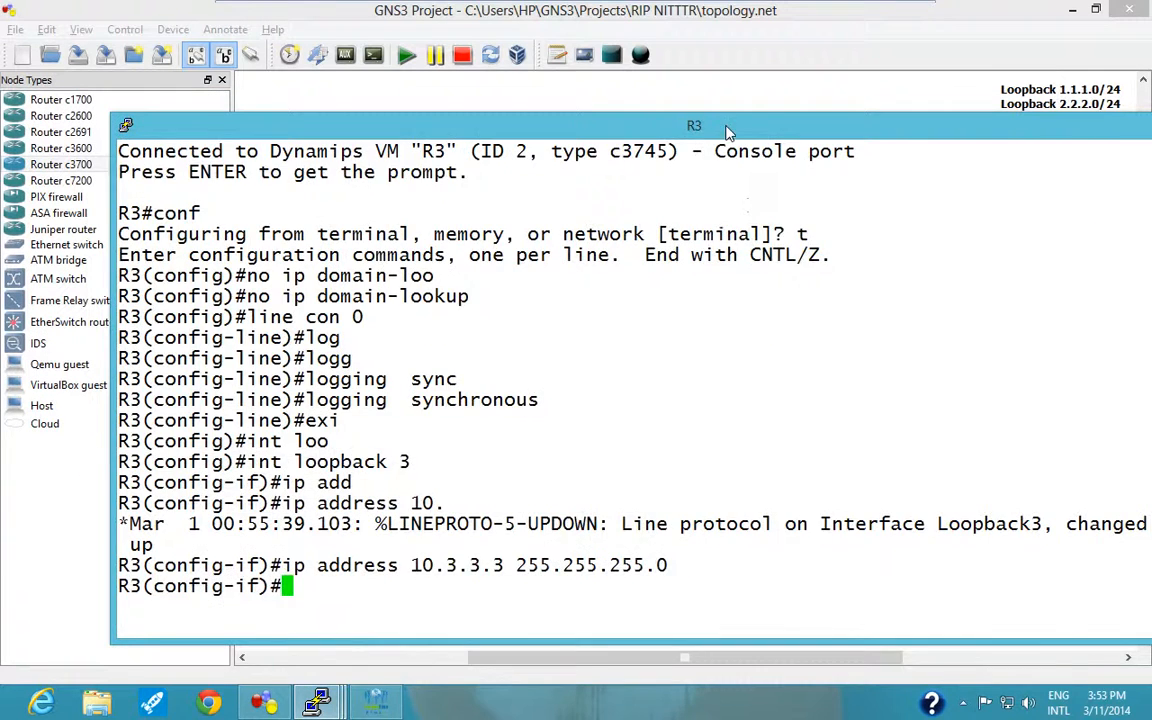
pyautogui.moveTo(728, 133)
pyautogui.mouseDown()
pyautogui.moveTo(738, 363)
pyautogui.moveTo(737, 120)
pyautogui.mouseUp()
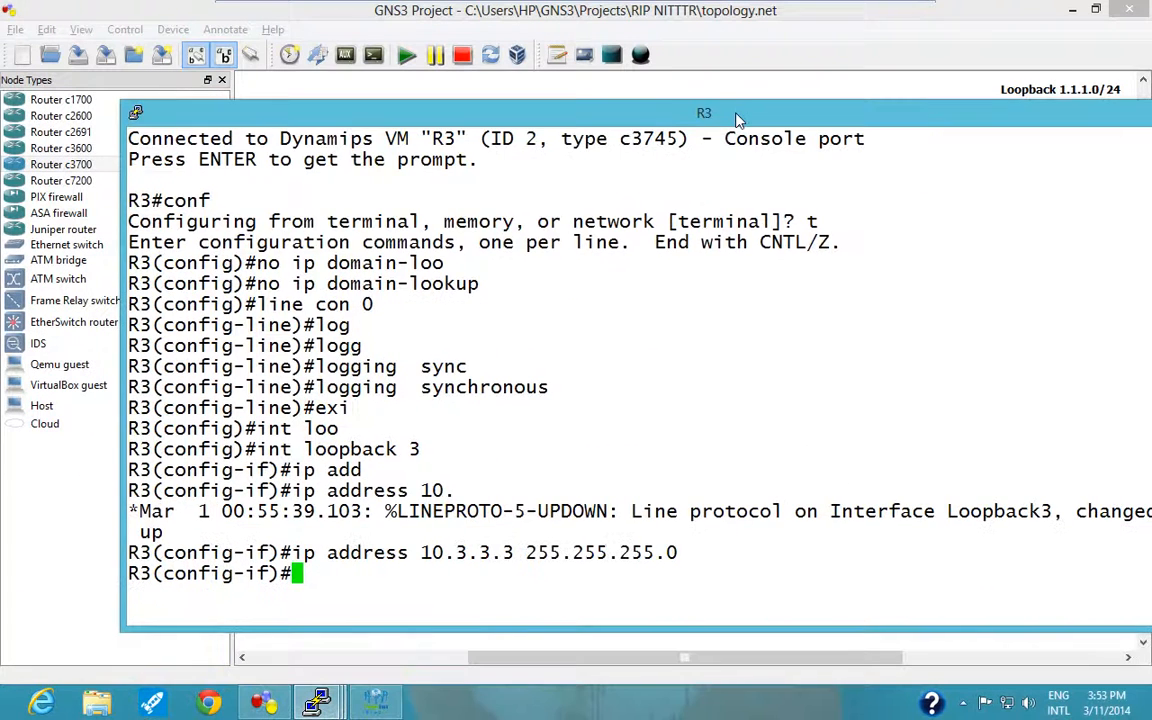
# Assign IP address 10.1.13.3 with mask 255.255.255.0 to R3's f0/0 interface.
pyautogui.write('int f0/0')
pyautogui.press('Return')
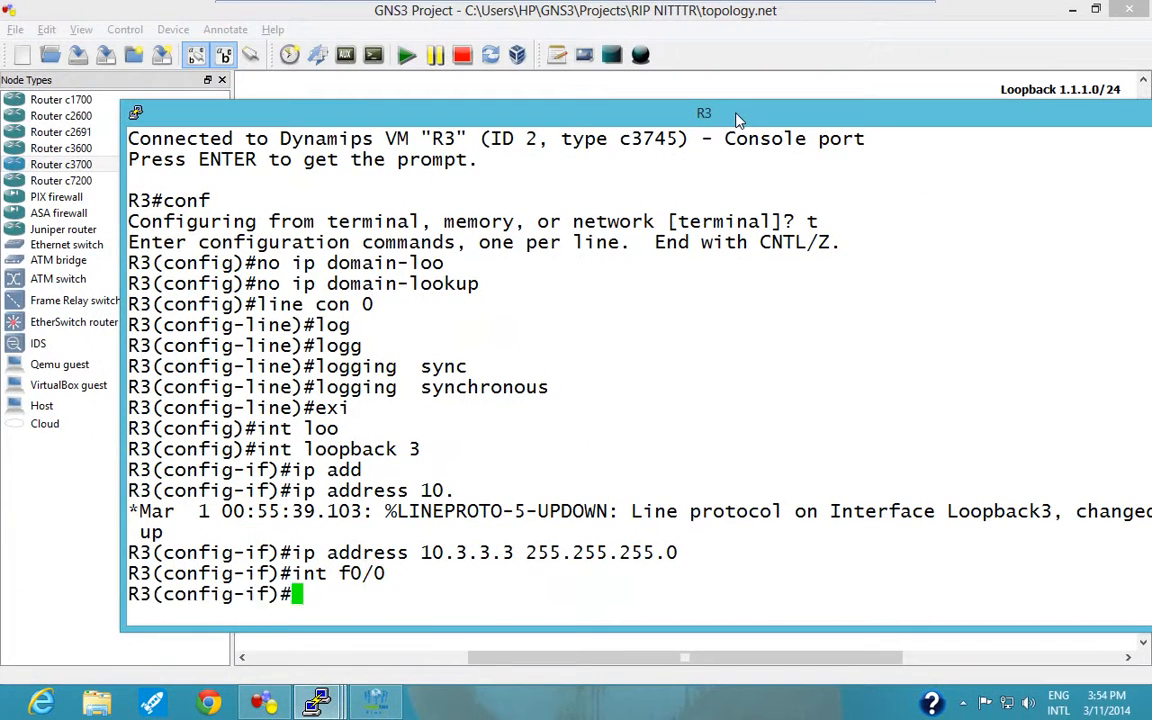
pyautogui.write('ip add')
pyautogui.press('Tab')
pyautogui.write('10.')
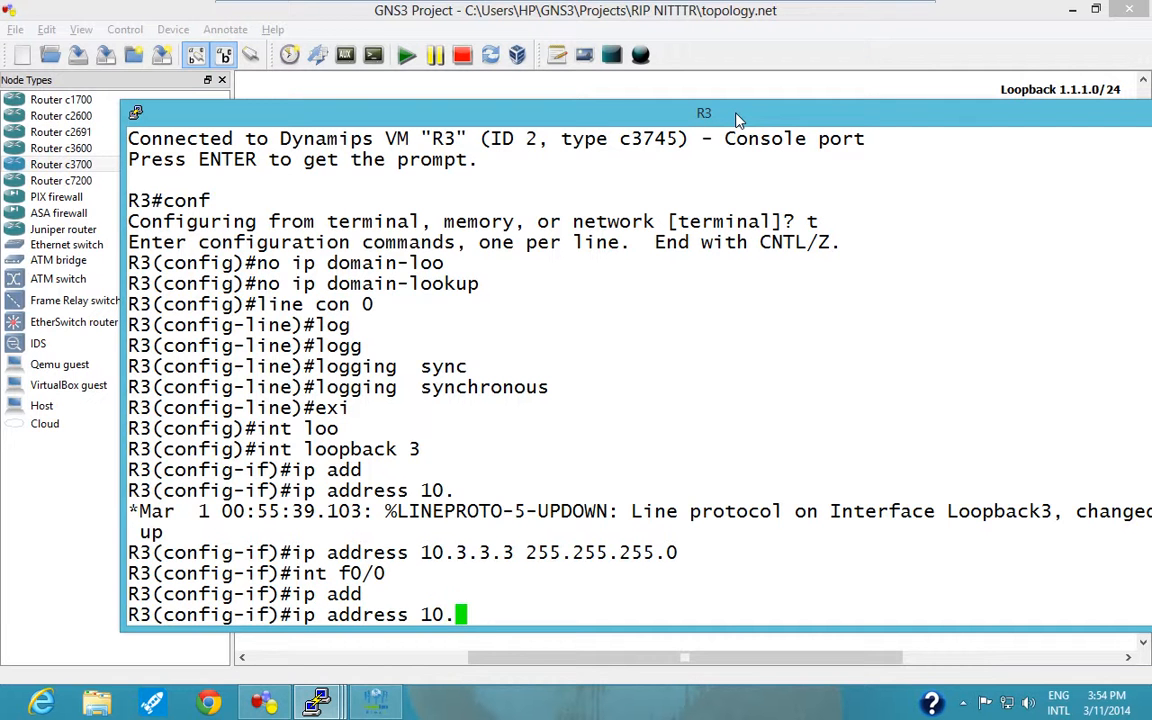
pyautogui.write('1.13.3 255')
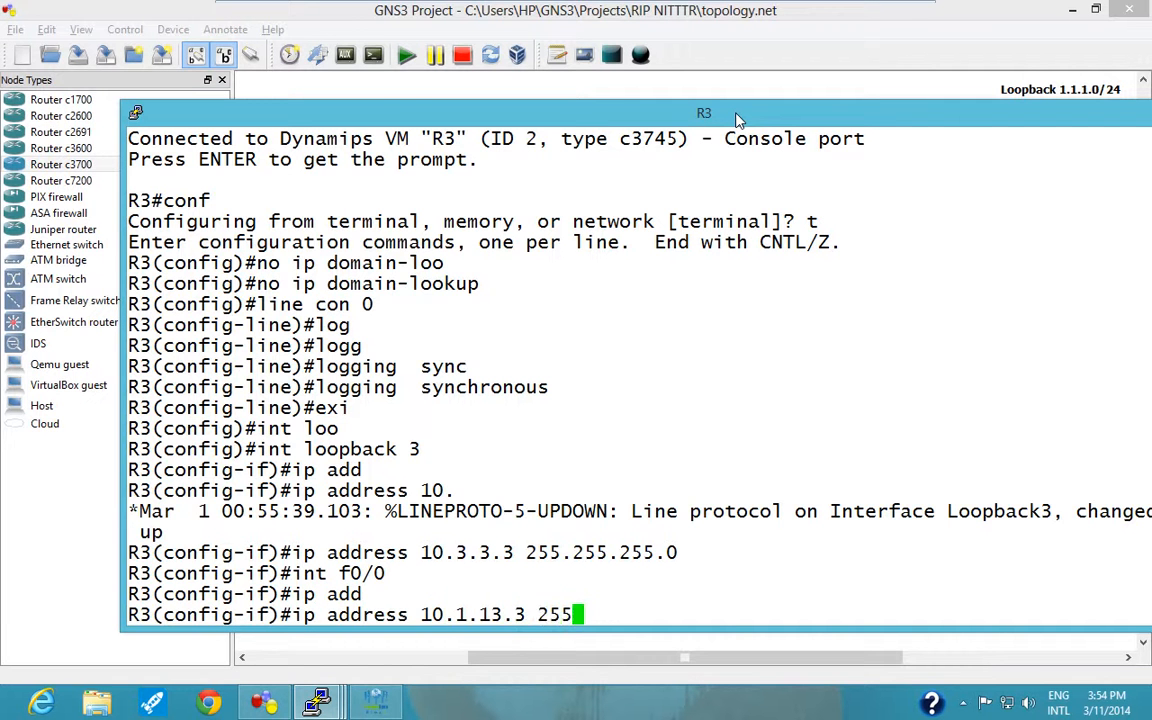
pyautogui.write('.255.255.0')
pyautogui.press('Return')
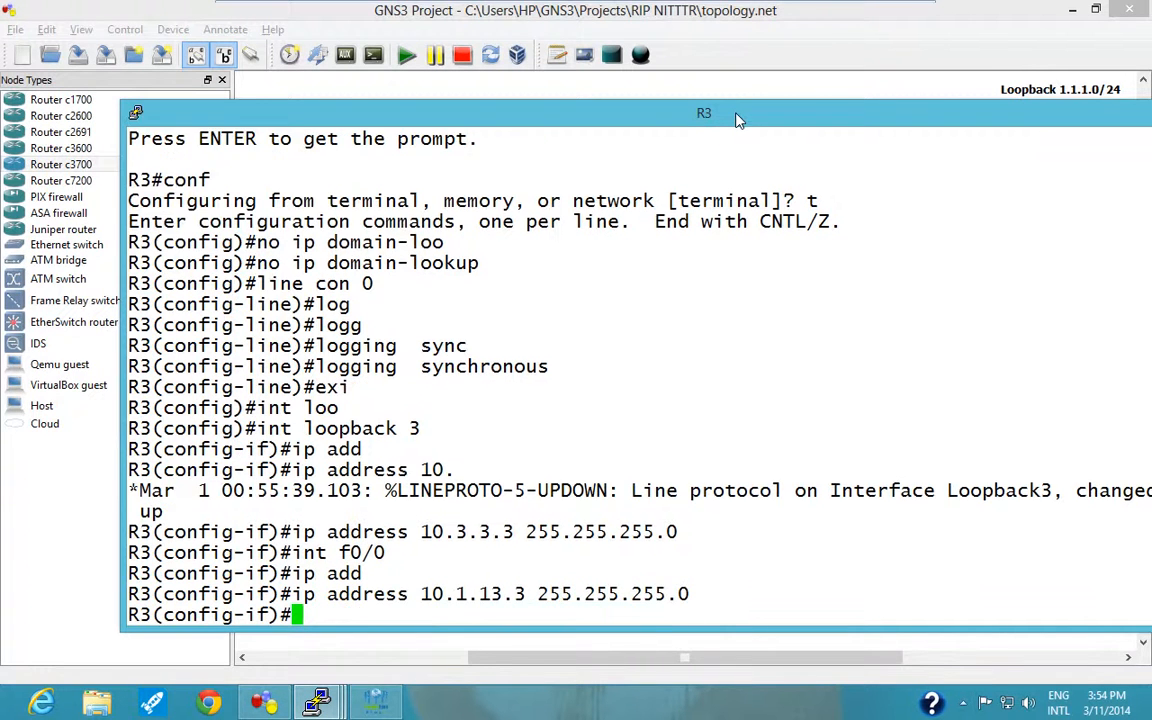
# Enable R3's f0/0 interface with "no shutdown".
pyautogui.write('no sh')
pyautogui.press('Tab')
pyautogui.press('Return')
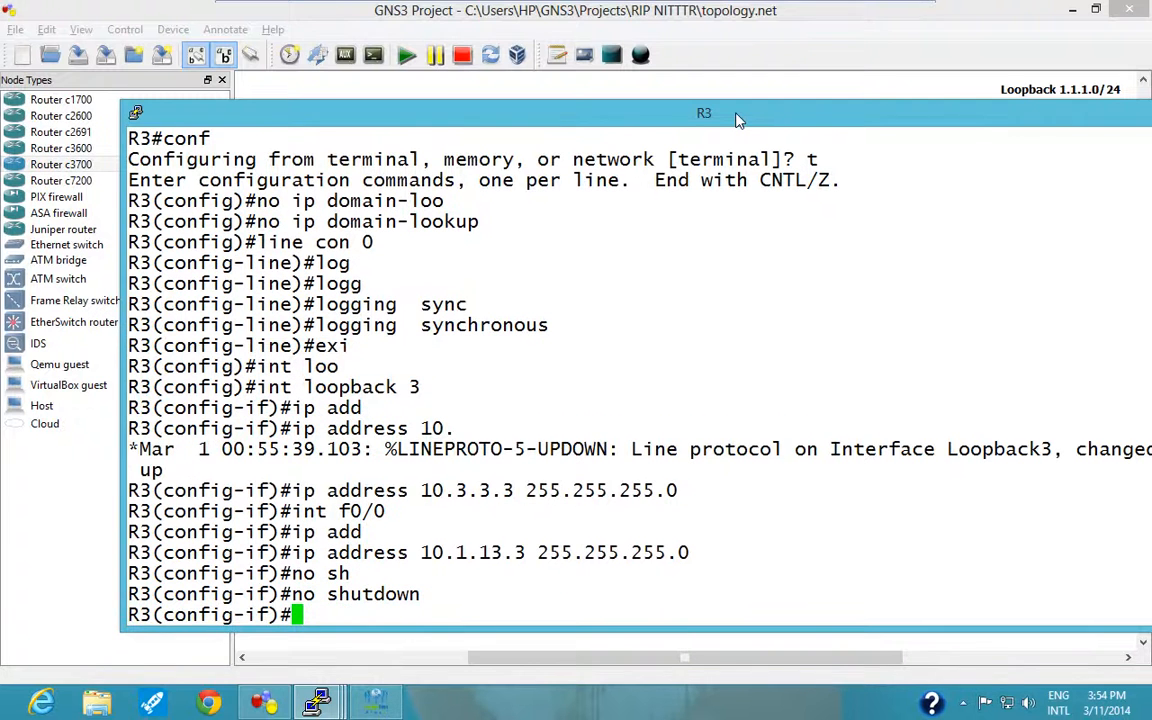
# Assign IP address 10.1.34.3 with mask 255.255.255.0 to R3's f0/1 interface.
pyautogui.write('int')
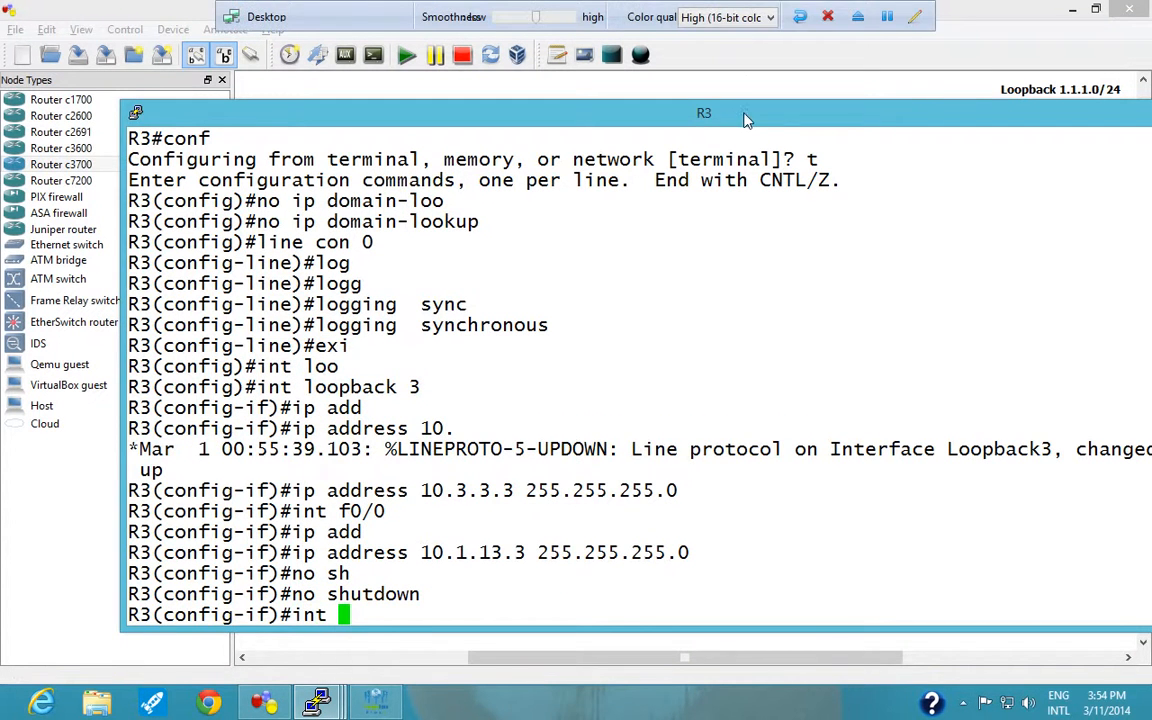
pyautogui.moveTo(745, 119); pyautogui.dragTo(727, 156)
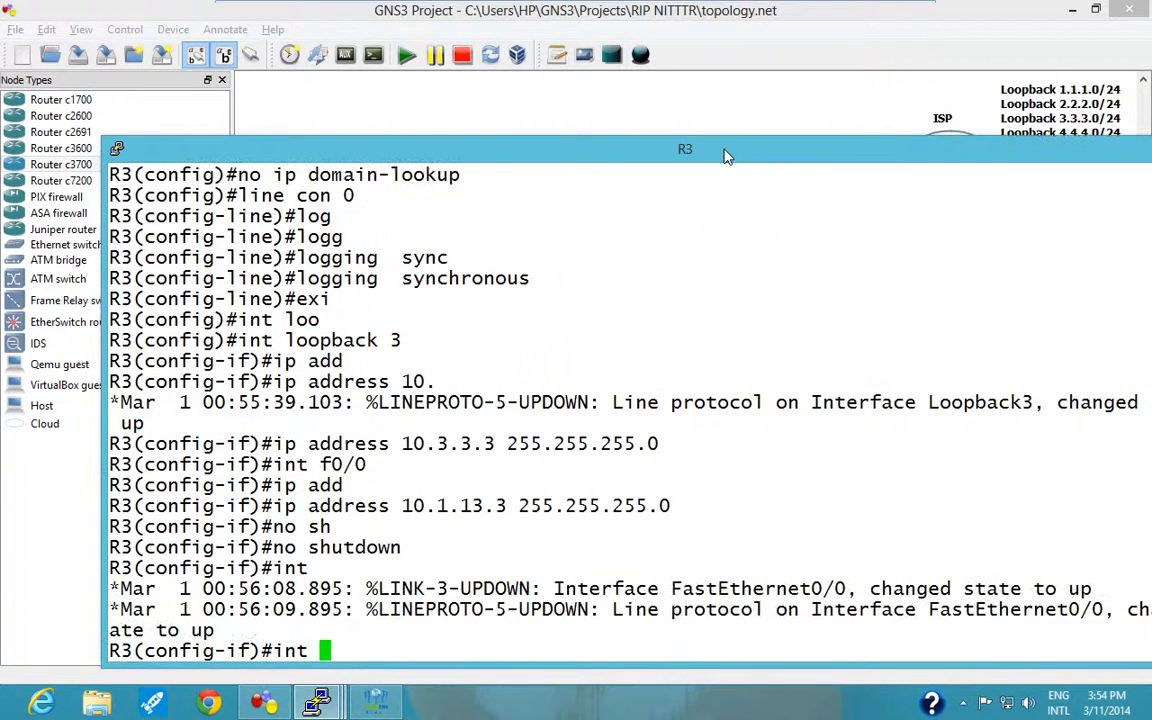
pyautogui.write('f0/1')
pyautogui.press('Return')
pyautogui.write('ip add')
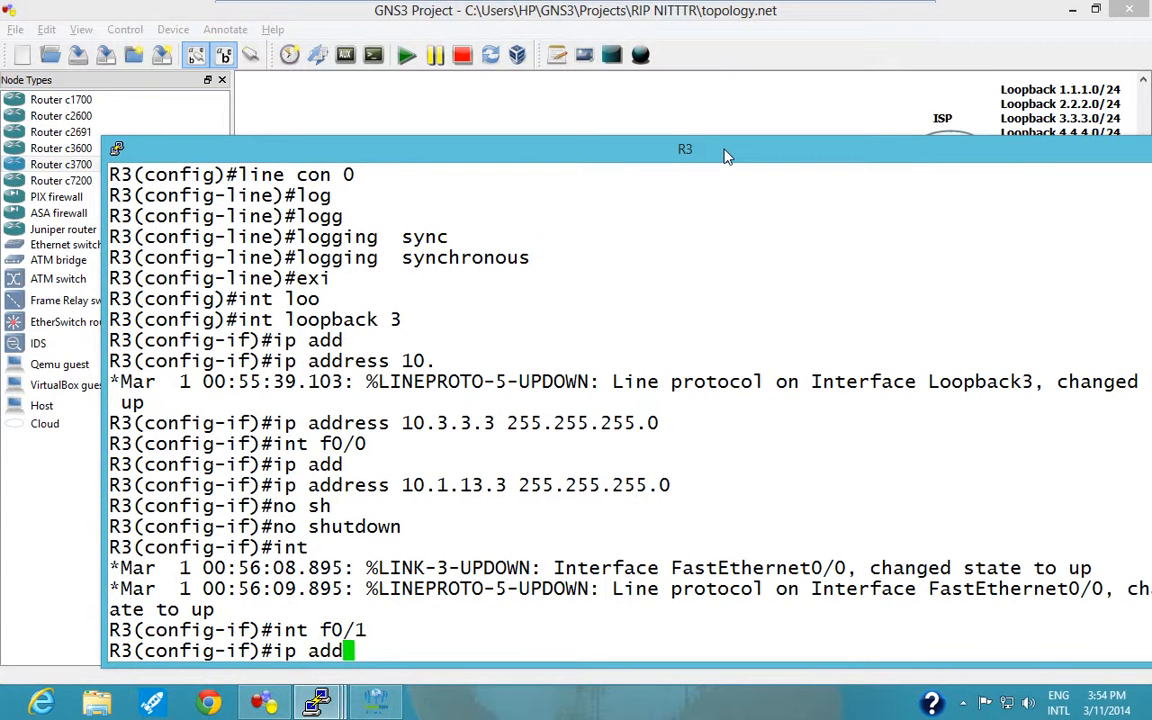
pyautogui.press('Tab')
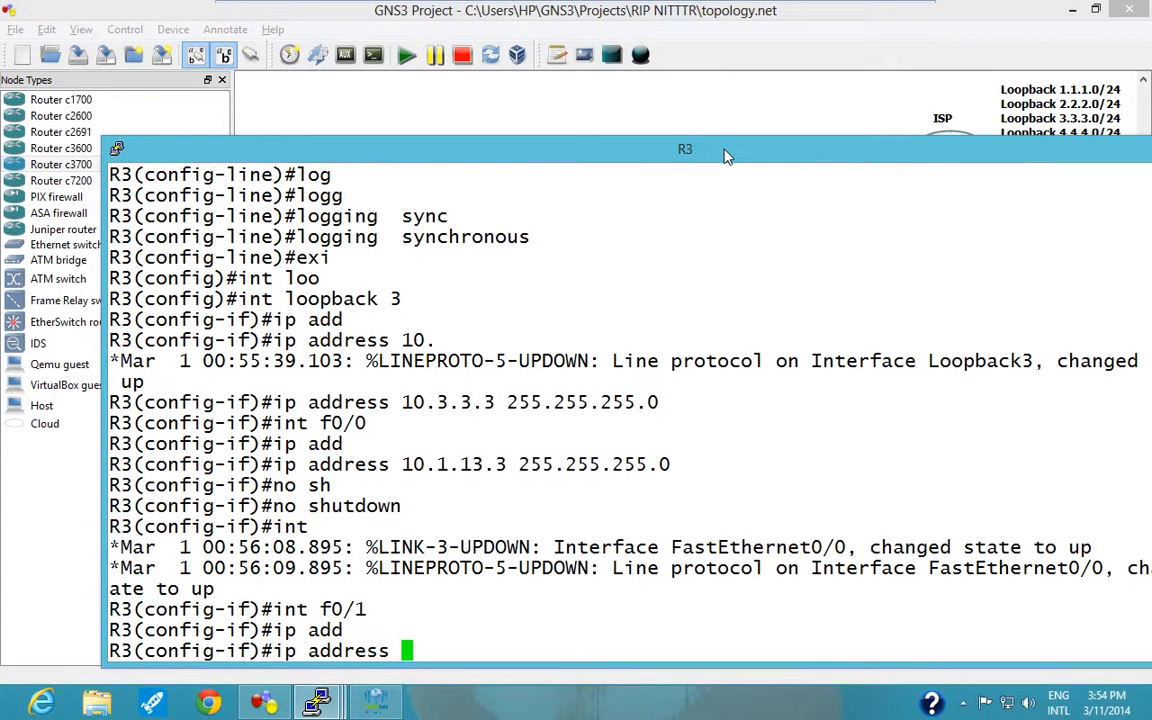
pyautogui.moveTo(541, 148); pyautogui.dragTo(575, 100)
pyautogui.write('10.1.')
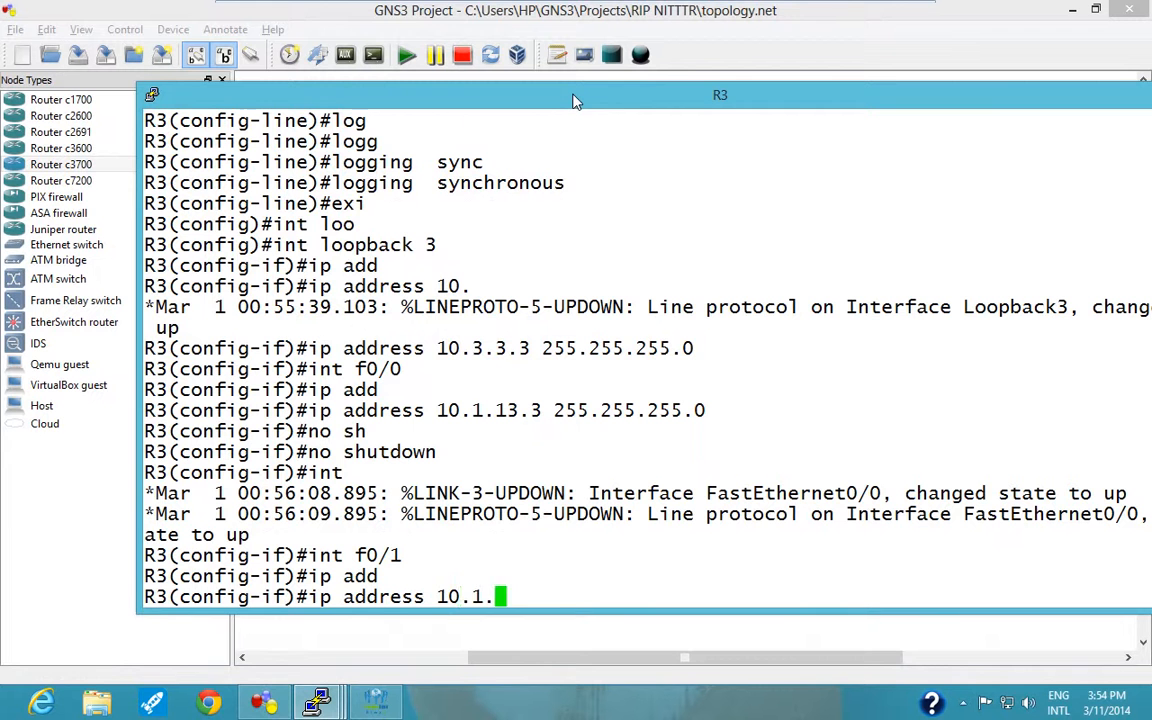
pyautogui.write('34.3 255.25')
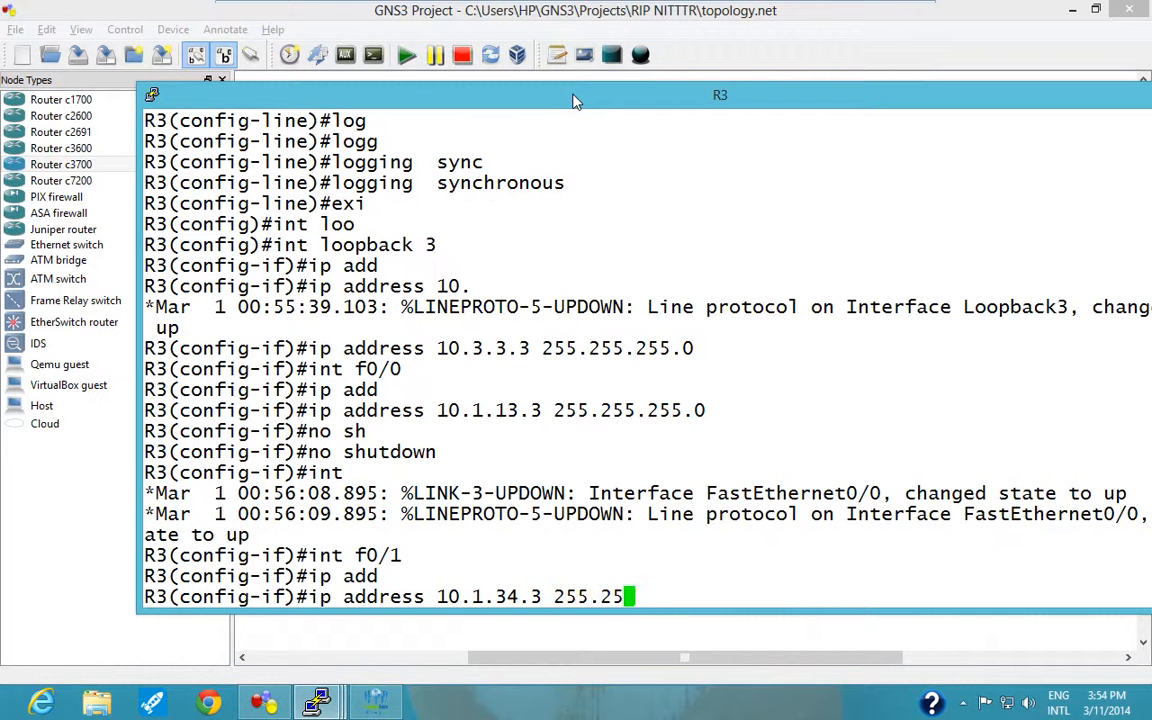
pyautogui.write('5.255.0')
pyautogui.press('Return')
# Enable R3's f0/1 interface with "no shutdown".
pyautogui.write('no sh')
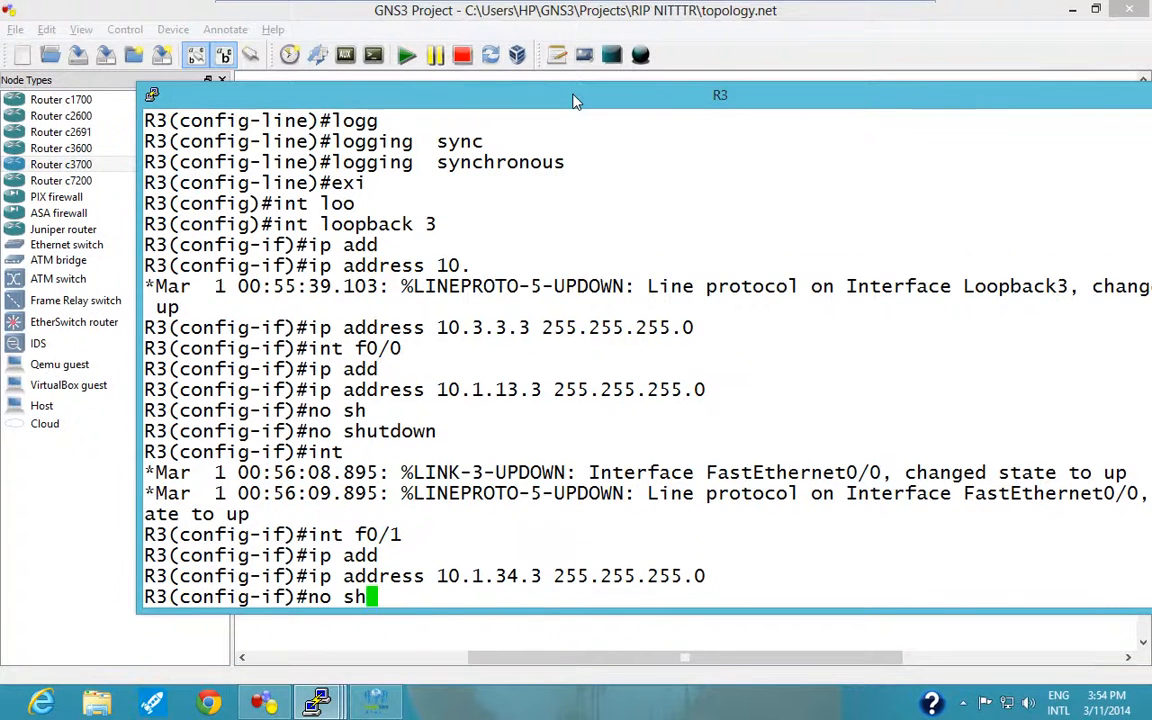
pyautogui.press('Tab')
pyautogui.press('Return')
pyautogui.write('exi')
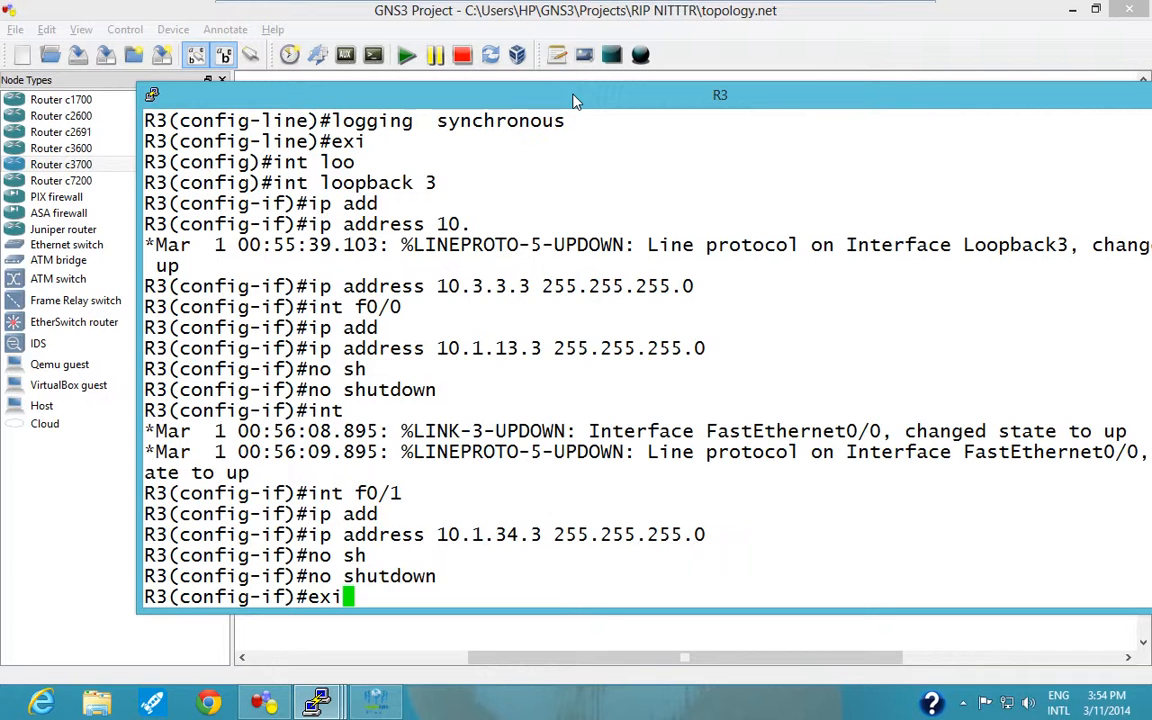
pyautogui.press('BackSpace')
pyautogui.press('BackSpace')
pyautogui.press('BackSpace')
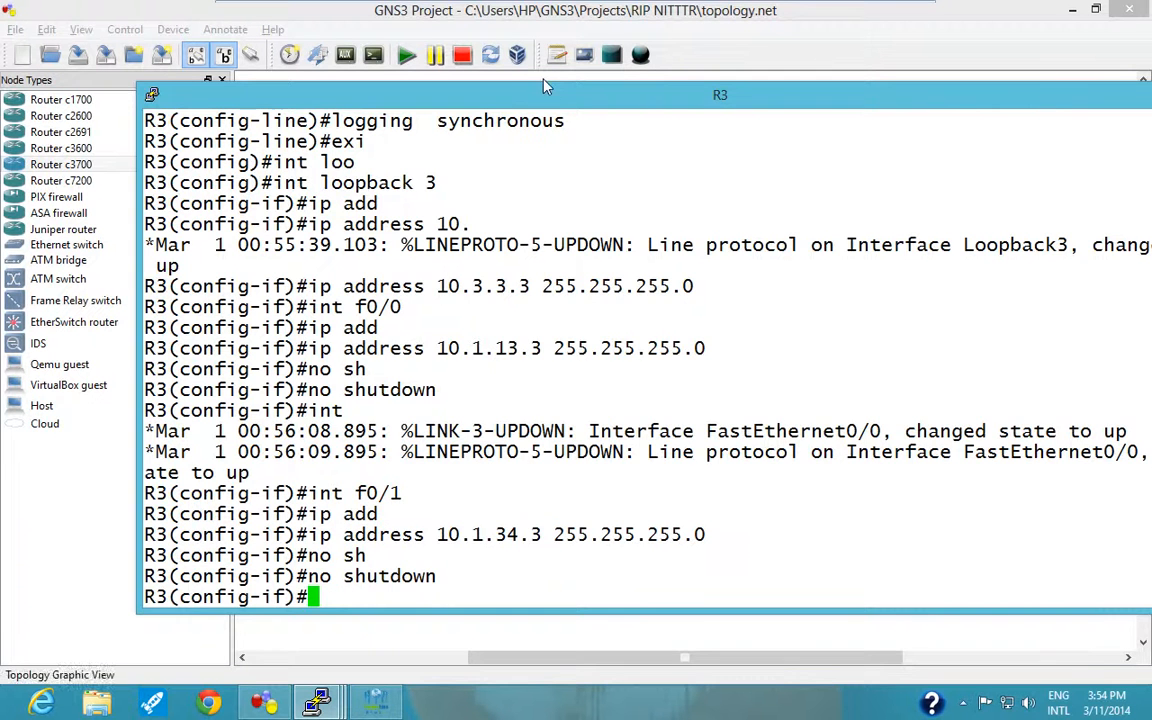
# Assign IP address 10.1.35.3 with mask 255.255.255.0 to R3's f1/0 interface.
pyautogui.moveTo(571, 103); pyautogui.dragTo(641, 134)
pyautogui.write('int f1/0')
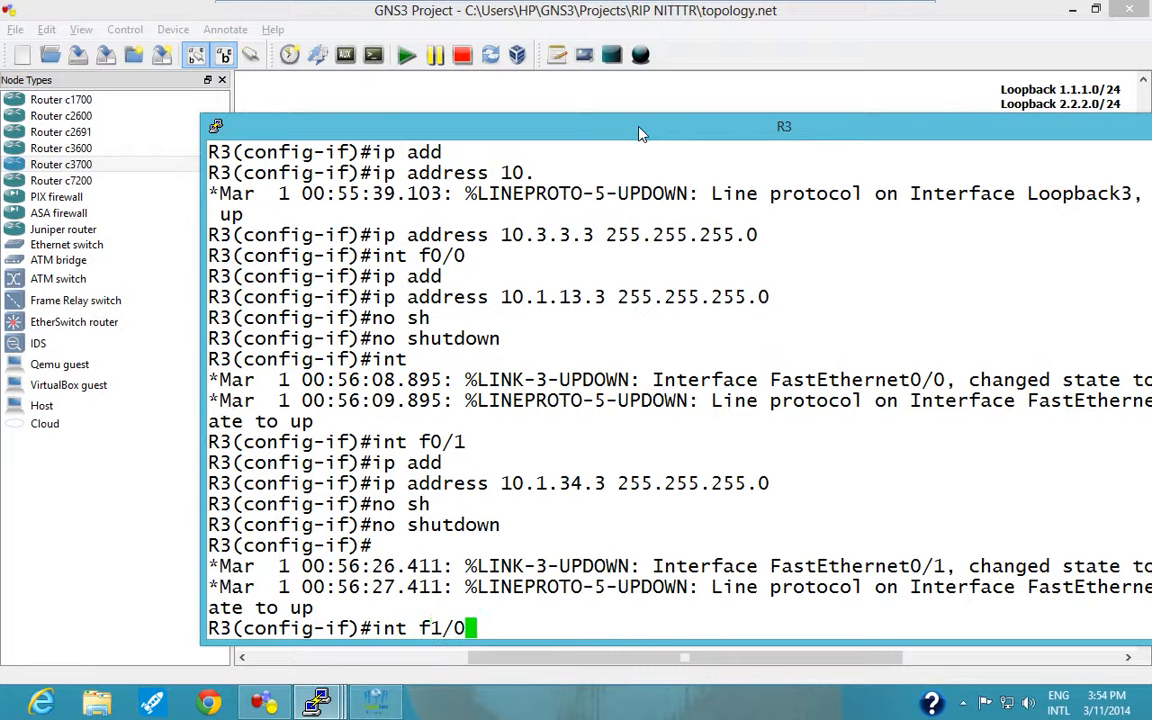
pyautogui.press('Return')
pyautogui.write('ip add')
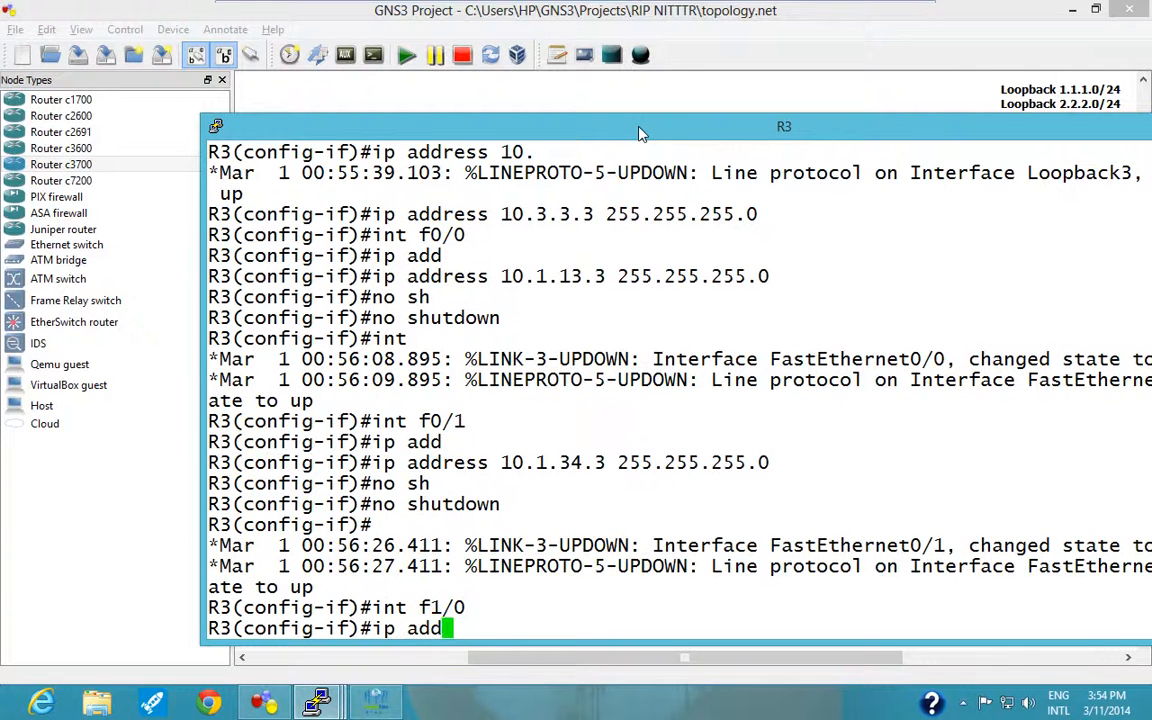
pyautogui.press('Tab')
pyautogui.write('10.1.35.')
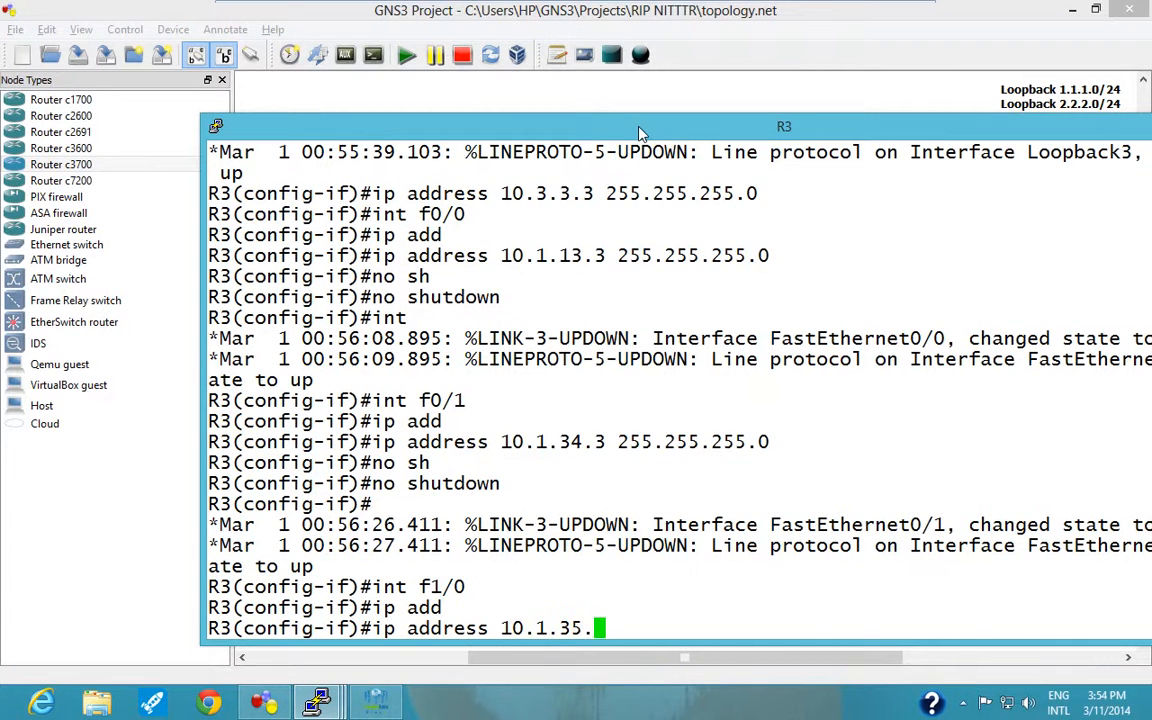
pyautogui.write('5')
pyautogui.press('BackSpace')
pyautogui.press('BackSpace')
pyautogui.write('3 255.255.')
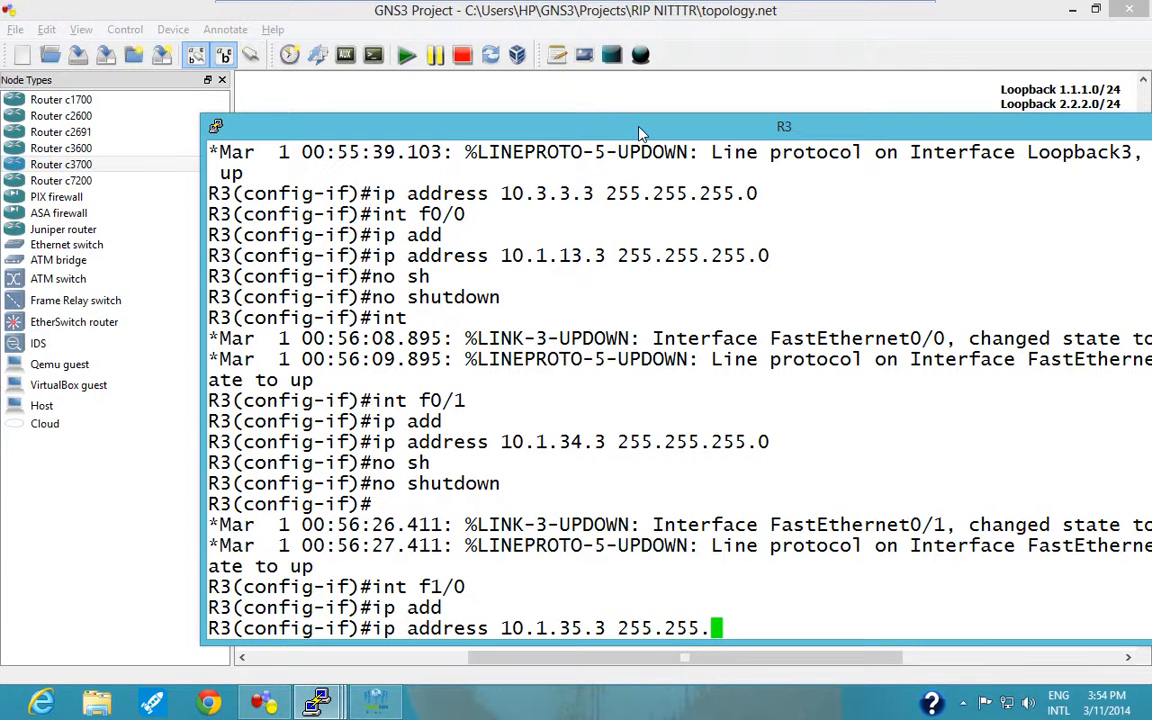
pyautogui.write('255.0')
pyautogui.press('Return')
# Enable R3's f1/0 interface with "no shutdown" and exit to global configuration mode.
pyautogui.write('n')
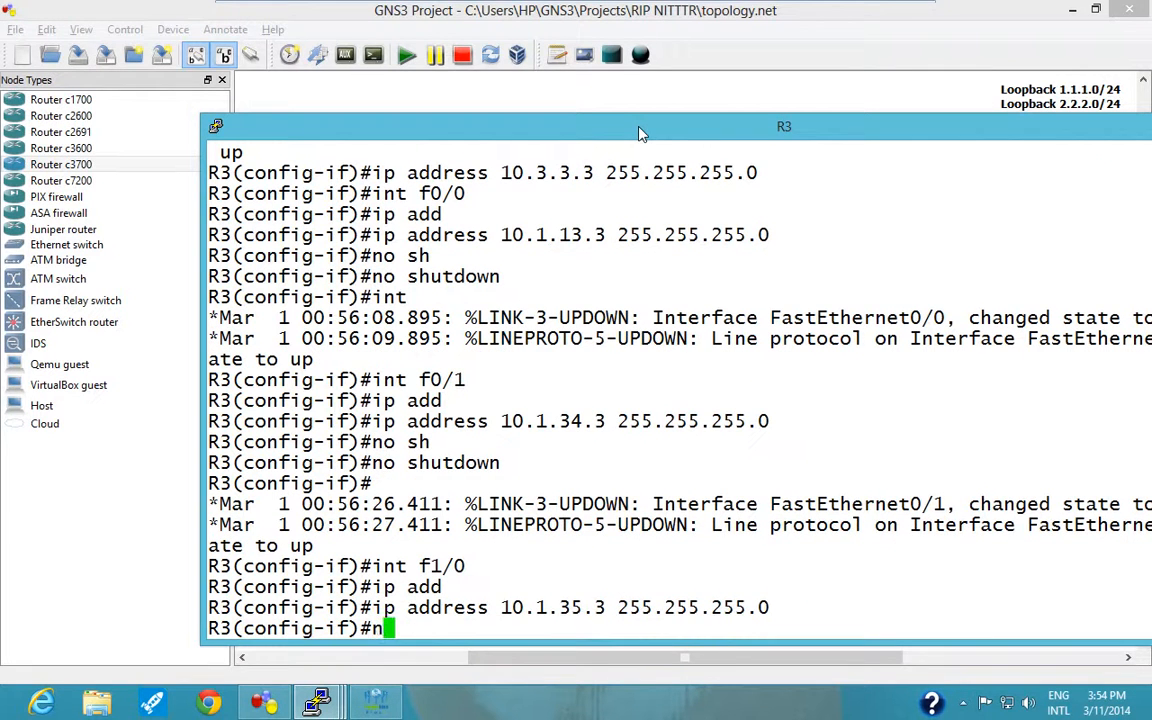
pyautogui.write('o shutdown')
pyautogui.press('Return')
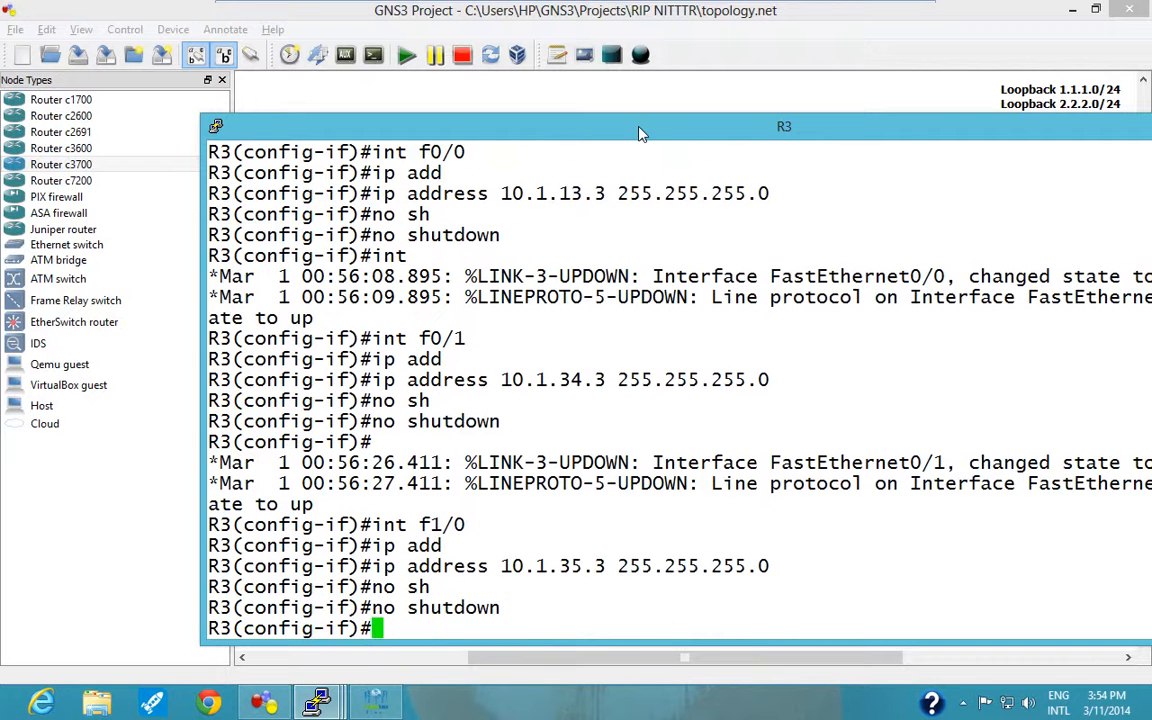
pyautogui.write('exi')
pyautogui.press('Return')
pyautogui.write('exit')
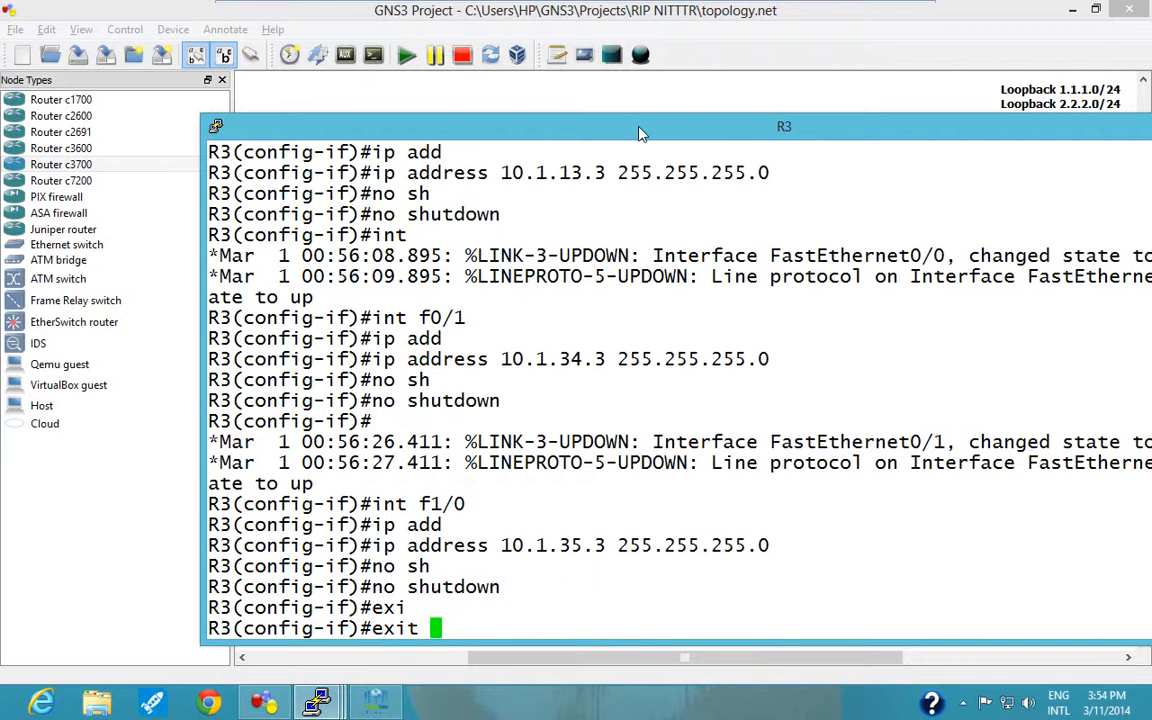
pyautogui.press('Return')
pyautogui.press('Return')
pyautogui.press('Return')
pyautogui.press('Return')
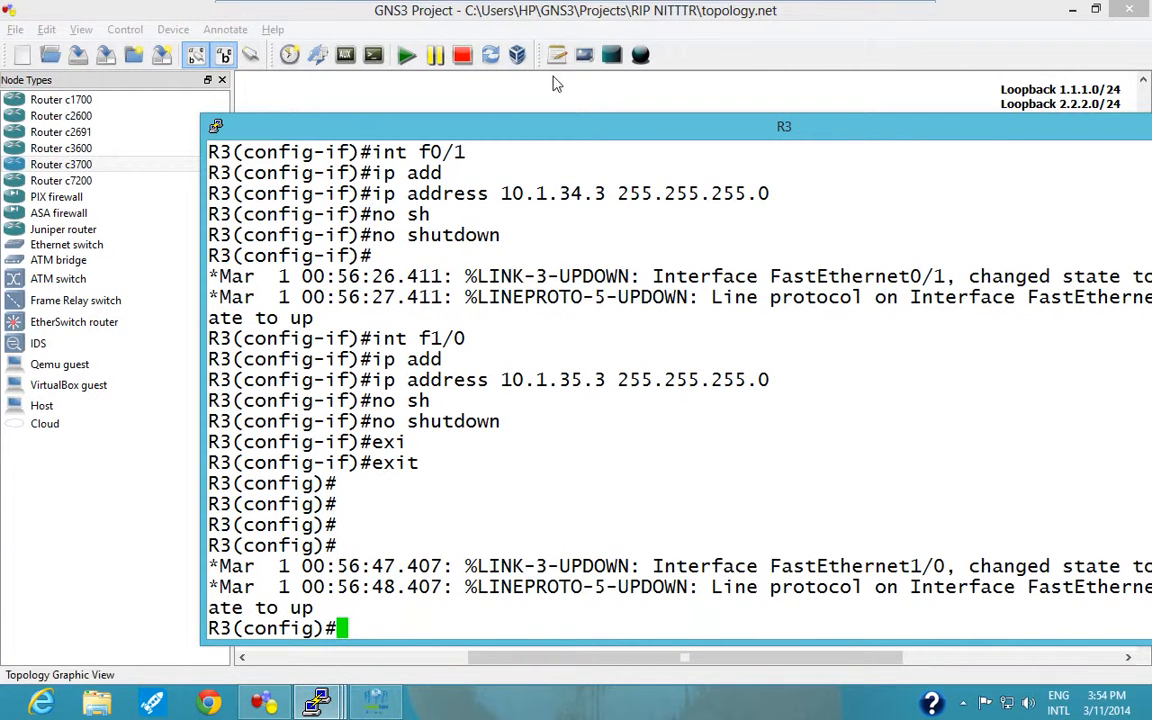
# Look back over R3's console output and minimize its window to reveal the topology.
pyautogui.scroll(3, 930, 165)
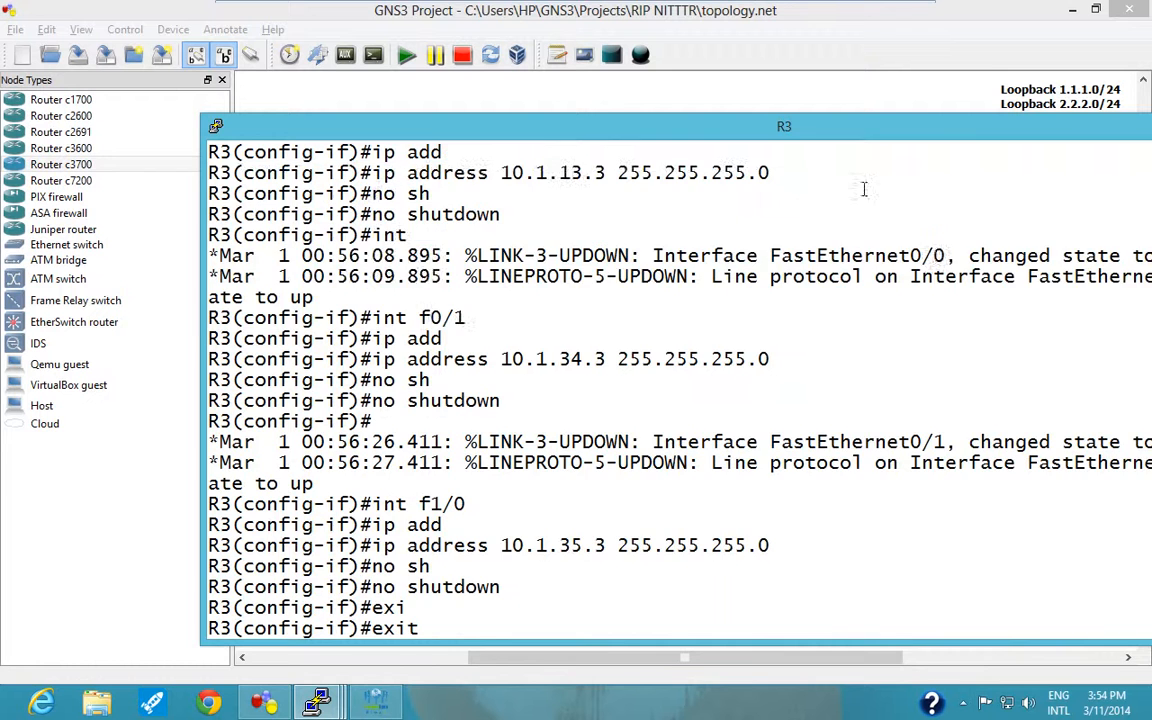
pyautogui.scroll(-3, 936, 257)
pyautogui.moveTo(985, 128); pyautogui.dragTo(731, 152)
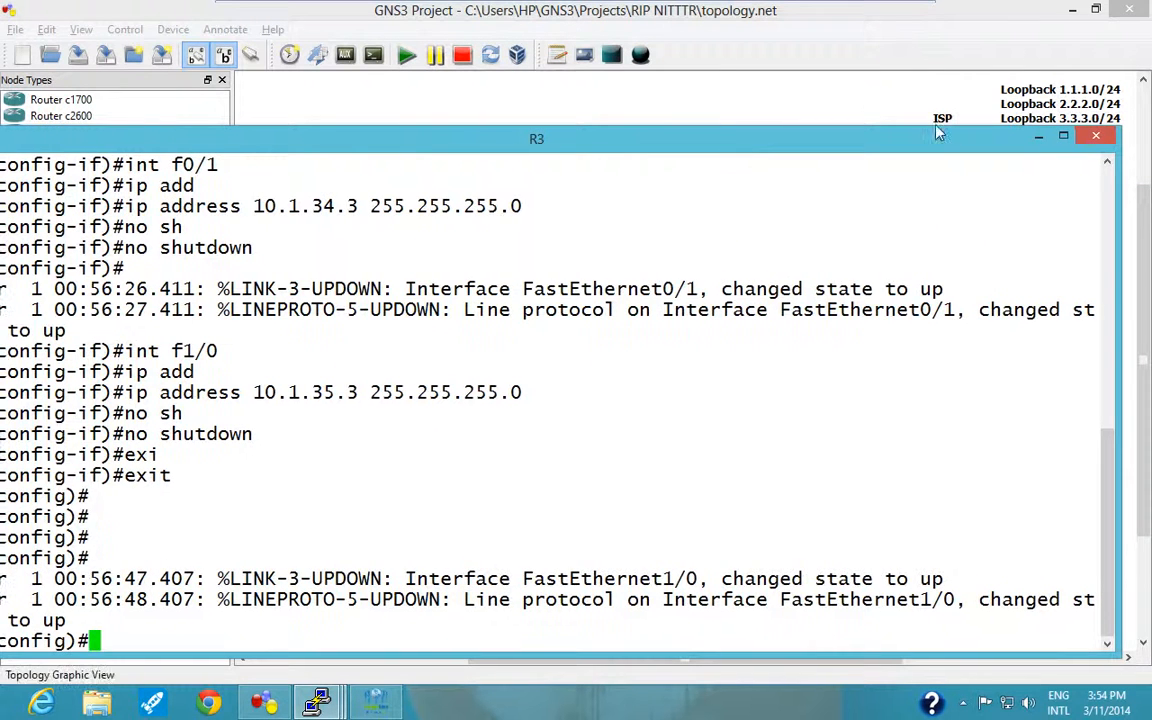
pyautogui.click(1038, 136)
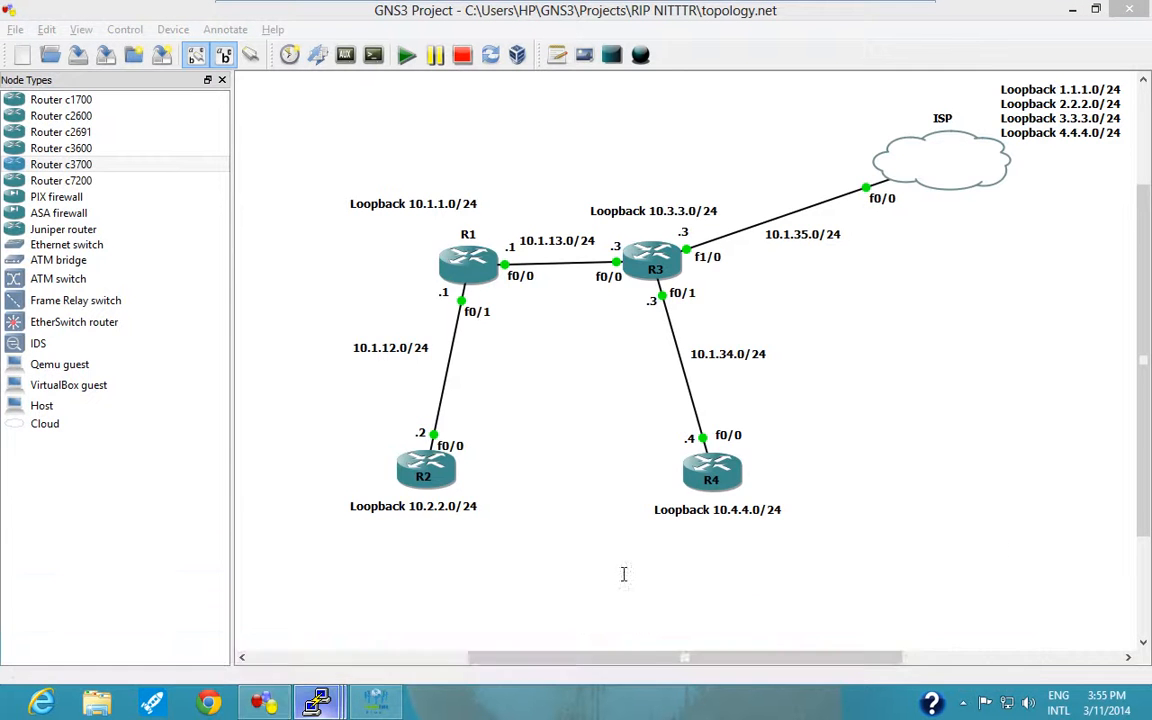
# Enter global configuration mode from the terminal in R4's console.
pyautogui.write('conf')
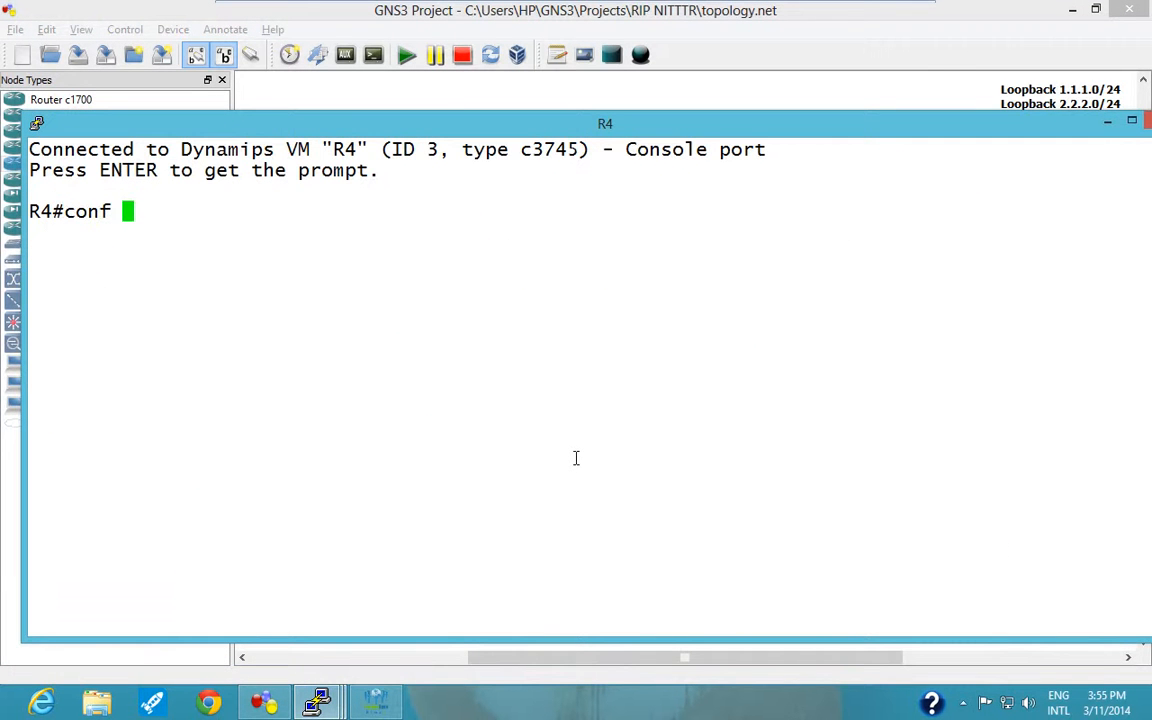
pyautogui.press('Return')
pyautogui.write('t')
pyautogui.press('Return')
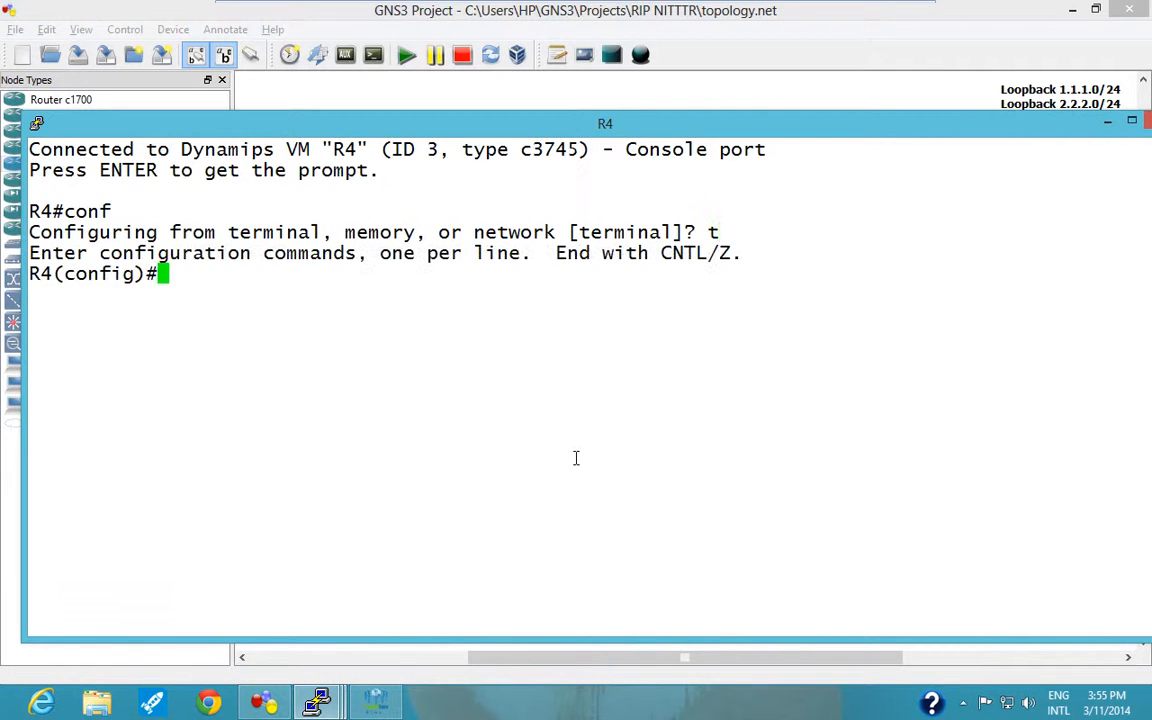
# Disable DNS lookups on R4 with "no ip domain-lookup".
pyautogui.write('no ip domain')
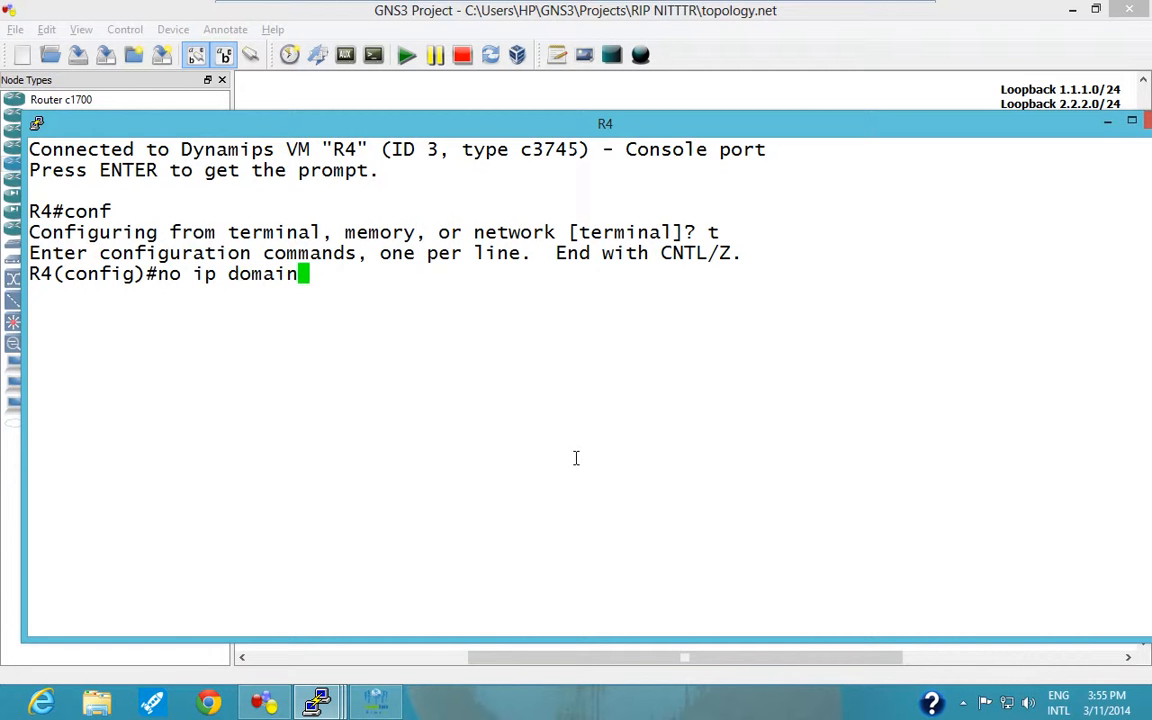
pyautogui.write('-')
pyautogui.press('BackSpace')
pyautogui.press('BackSpace')
pyautogui.write('n-lo')
pyautogui.press('Tab')
pyautogui.press('Return')
# Turn on "logging synchronous" for R4's console line 0 and exit line configuration mode.
pyautogui.write('li')
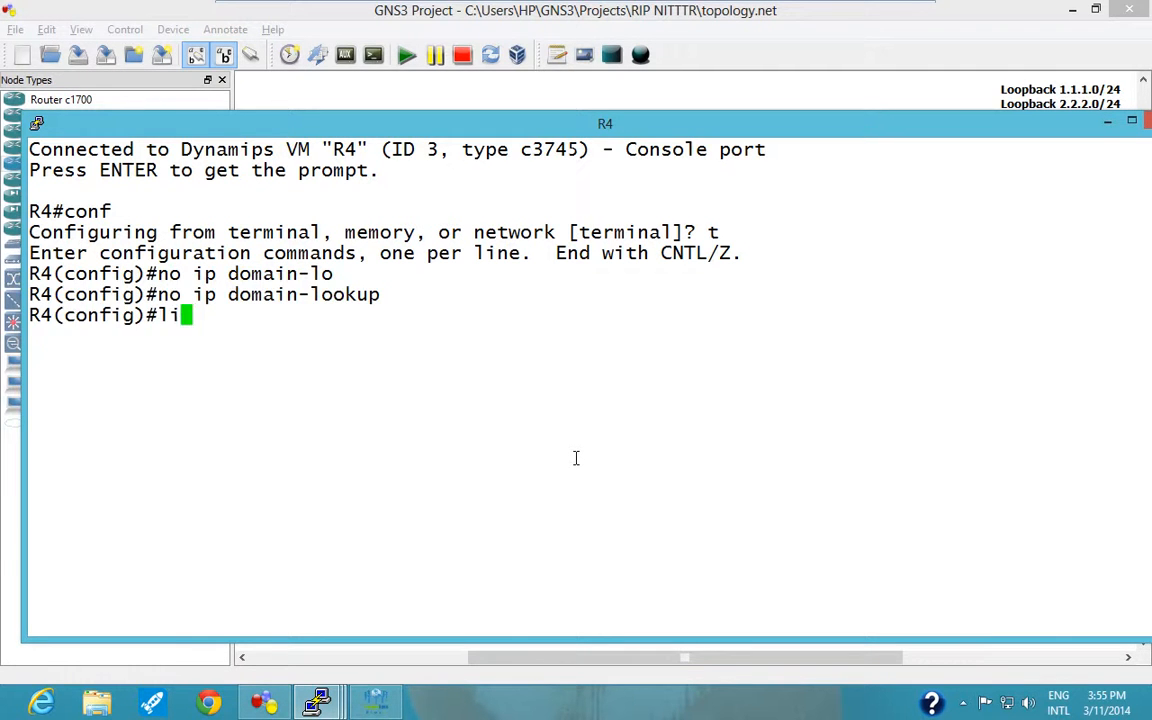
pyautogui.write('ne con 0')
pyautogui.press('Return')
pyautogui.write('lo')
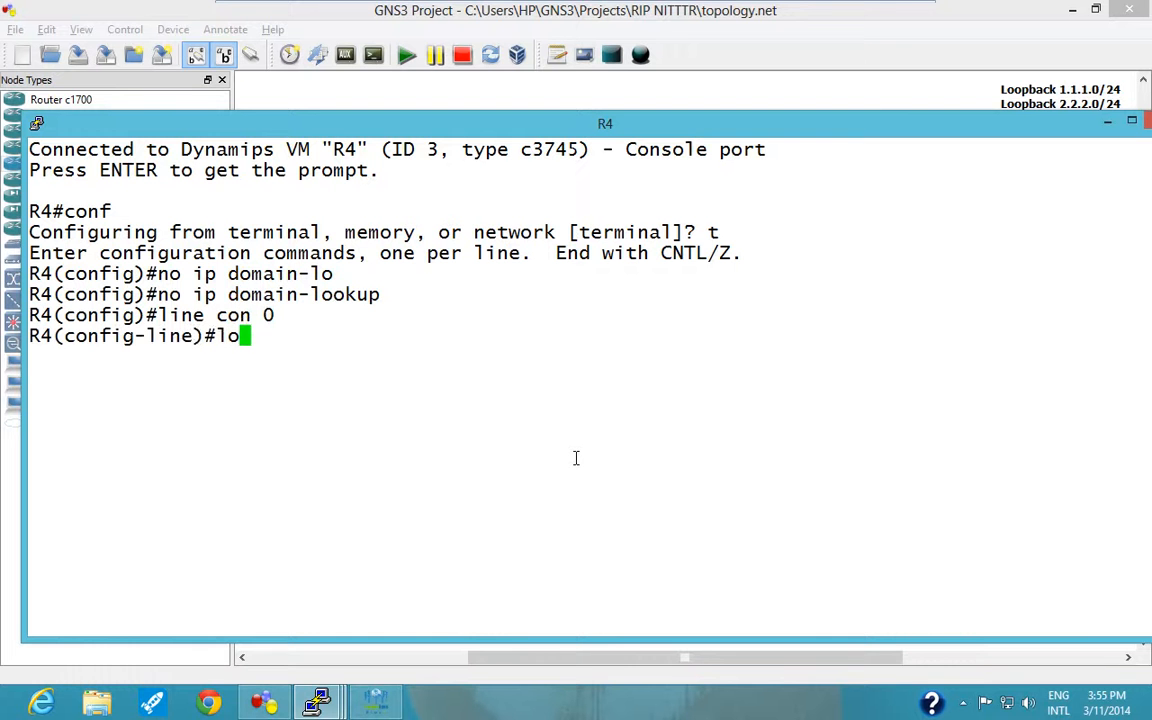
pyautogui.write('gg')
pyautogui.press('Tab')
pyautogui.write('sync')
pyautogui.press('Tab')
pyautogui.press('Return')
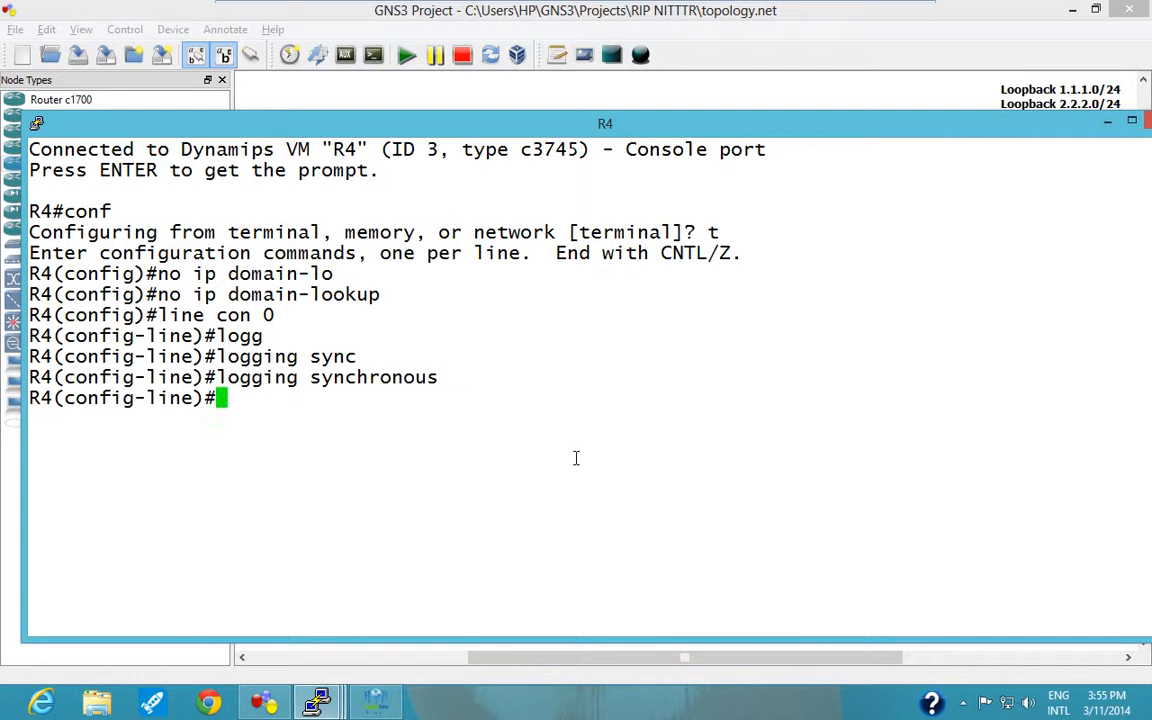
pyautogui.write('exi')
pyautogui.press('Return')
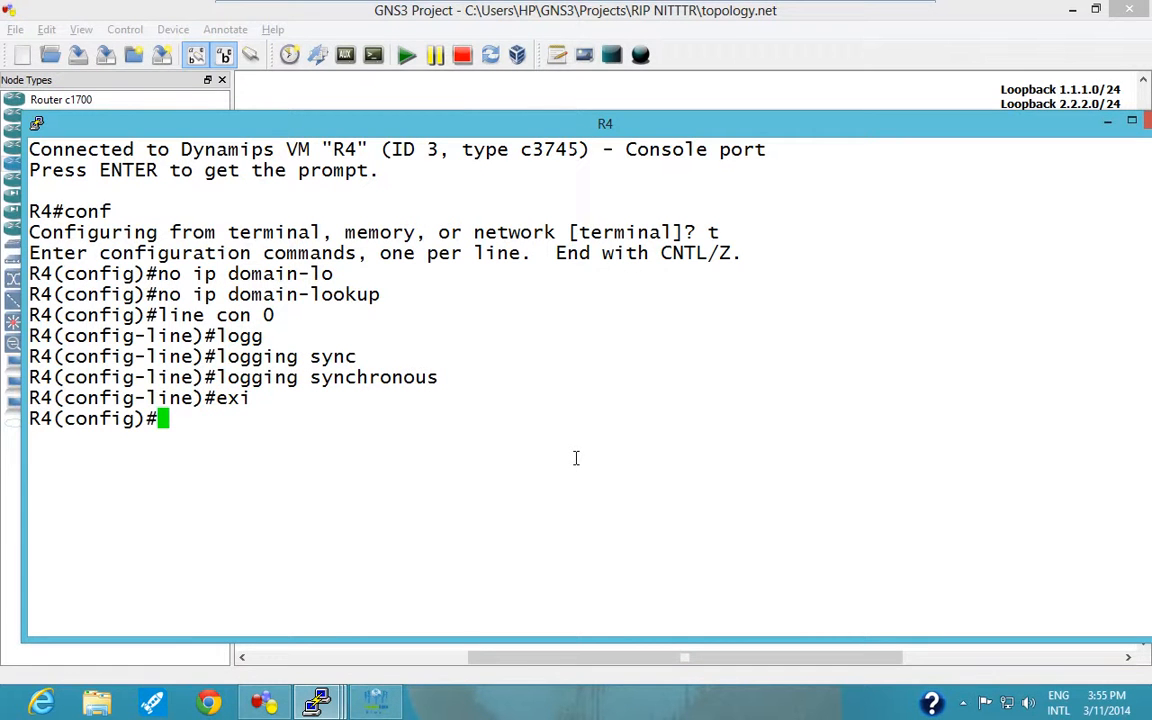
# Create loopback 4 on R4 with IP address 10.4.4.4 and mask 255.255.255.0.
pyautogui.write('int lo')
pyautogui.press('Tab')
pyautogui.write('4')
pyautogui.press('Return')
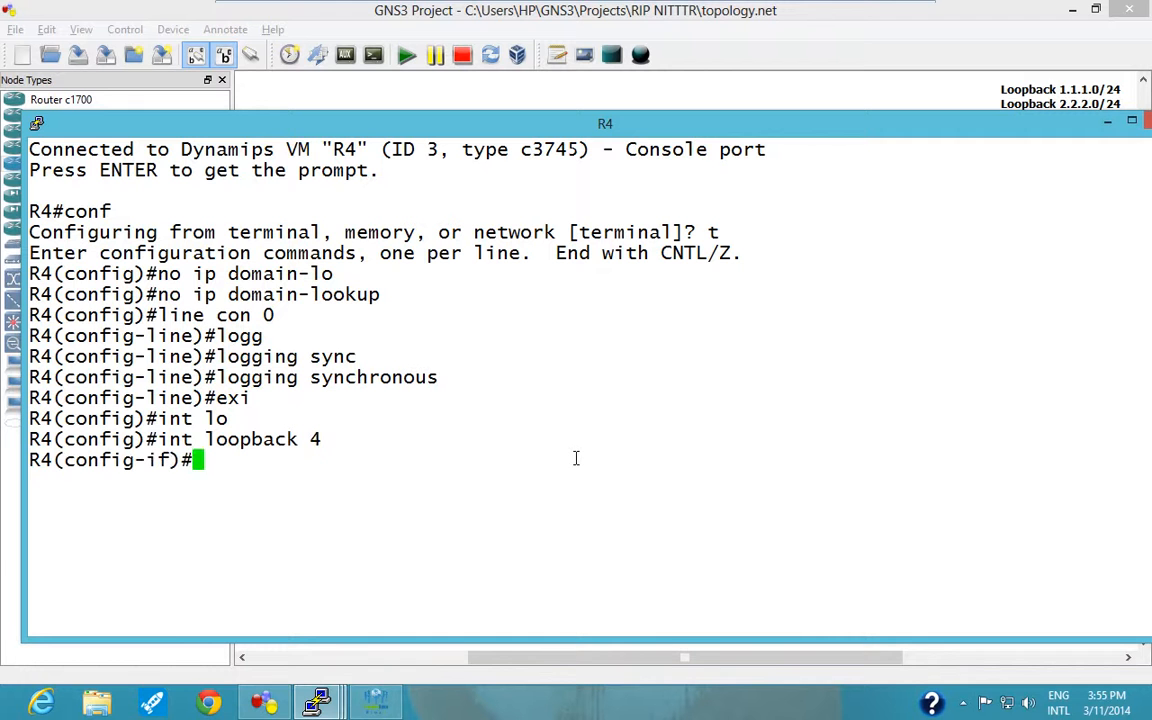
pyautogui.write('ip add')
pyautogui.press('Tab')
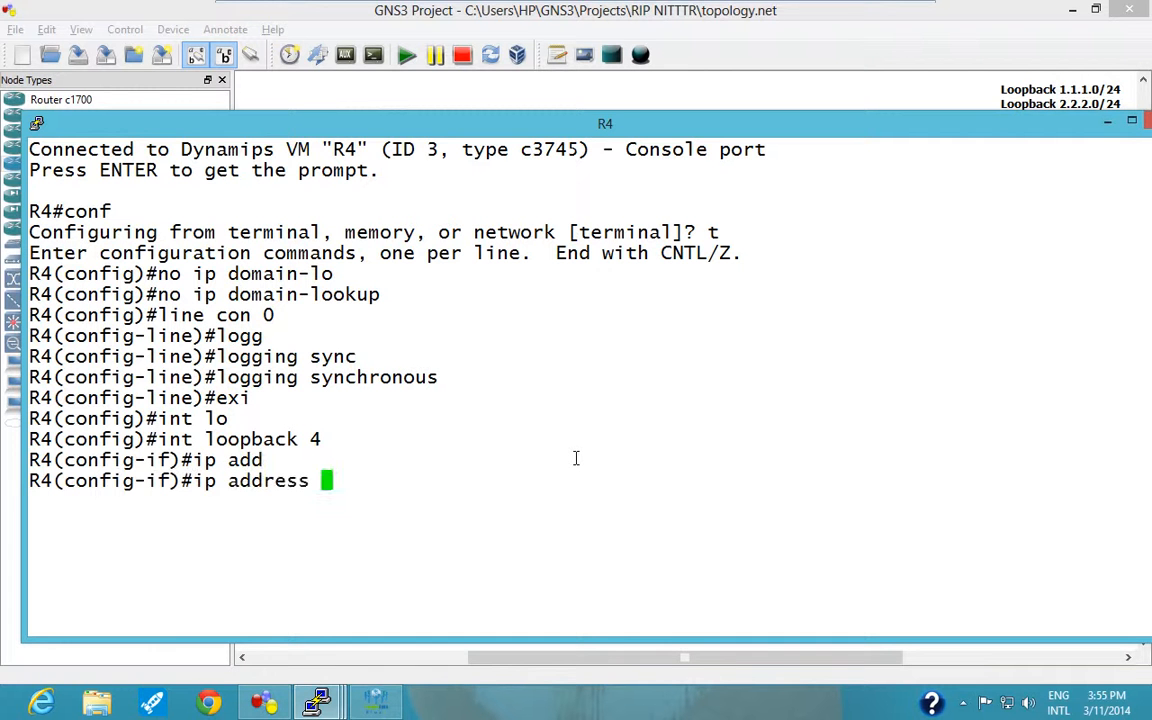
pyautogui.write('4')
pyautogui.press('BackSpace')
pyautogui.write('10')
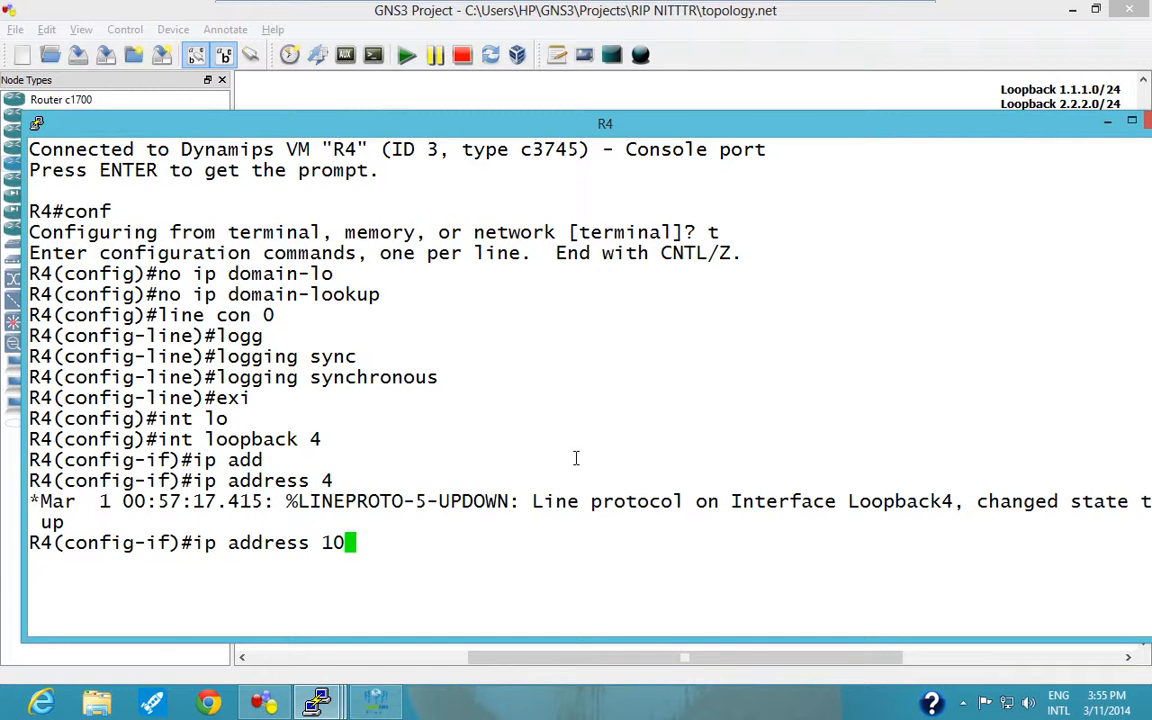
pyautogui.write('.4.4.4 2')
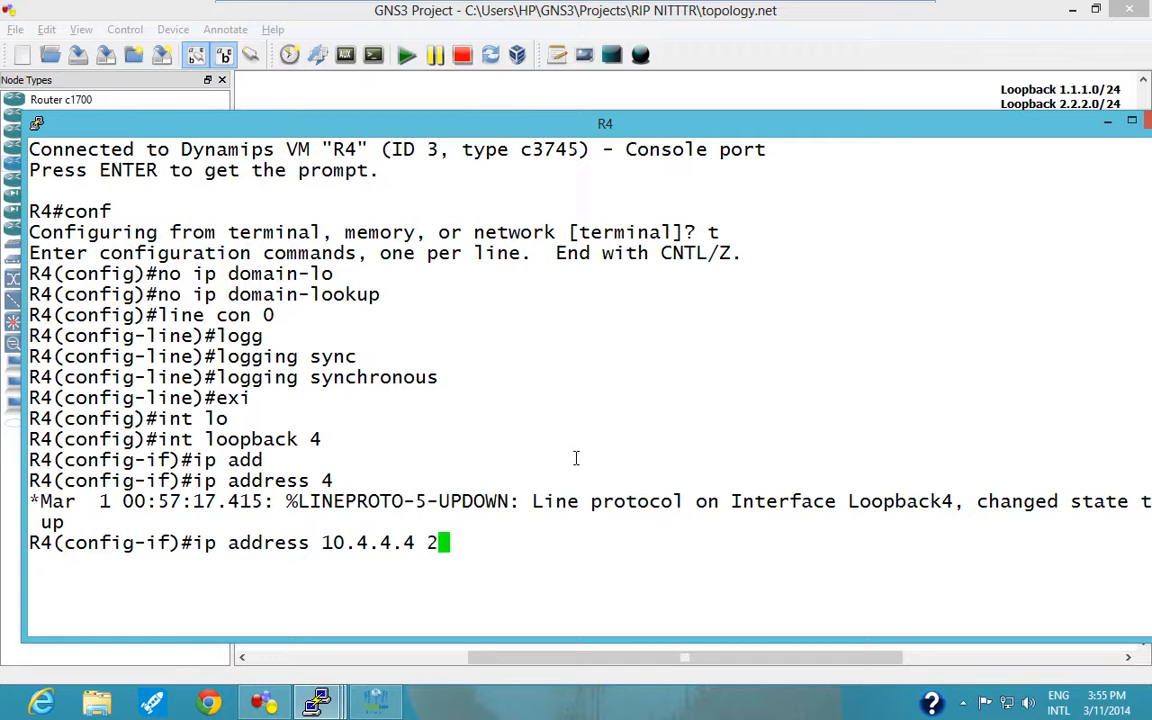
pyautogui.write('55.255.255.0')
pyautogui.press('Return')
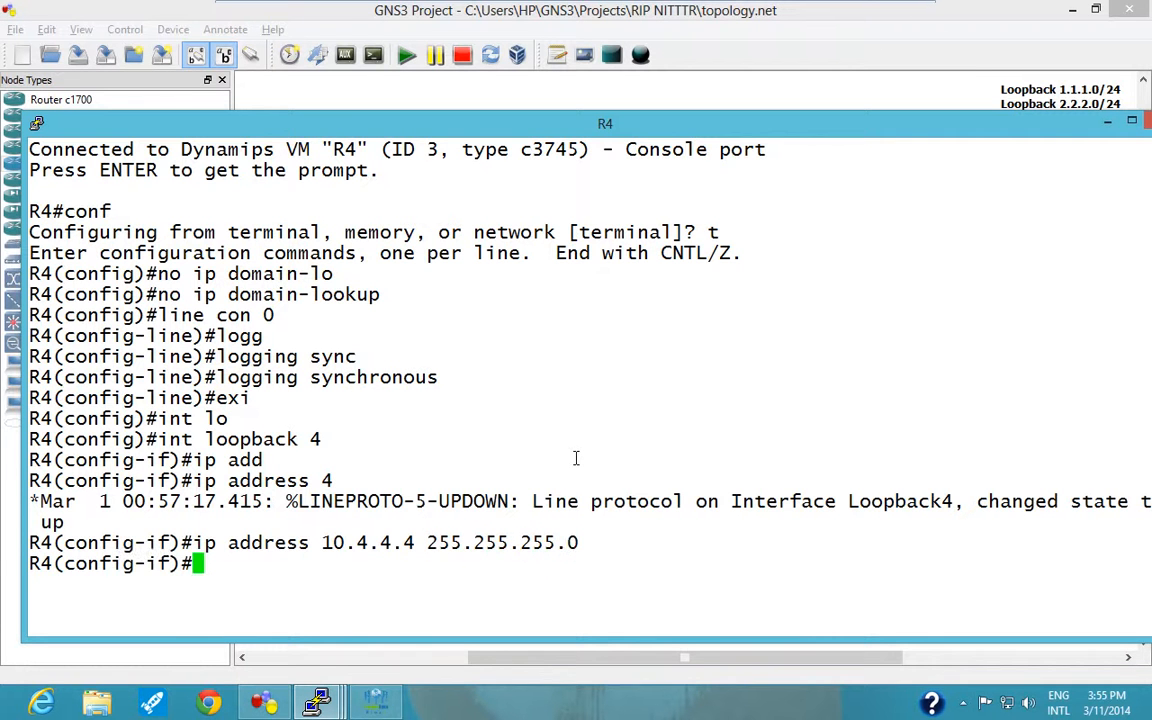
# Enter interface configuration mode for f0/0 on R4.
pyautogui.write('no')
pyautogui.press('BackSpace')
pyautogui.press('BackSpace')
pyautogui.write('int')
pyautogui.moveTo(629, 128); pyautogui.dragTo(716, 40)
pyautogui.write('f90')
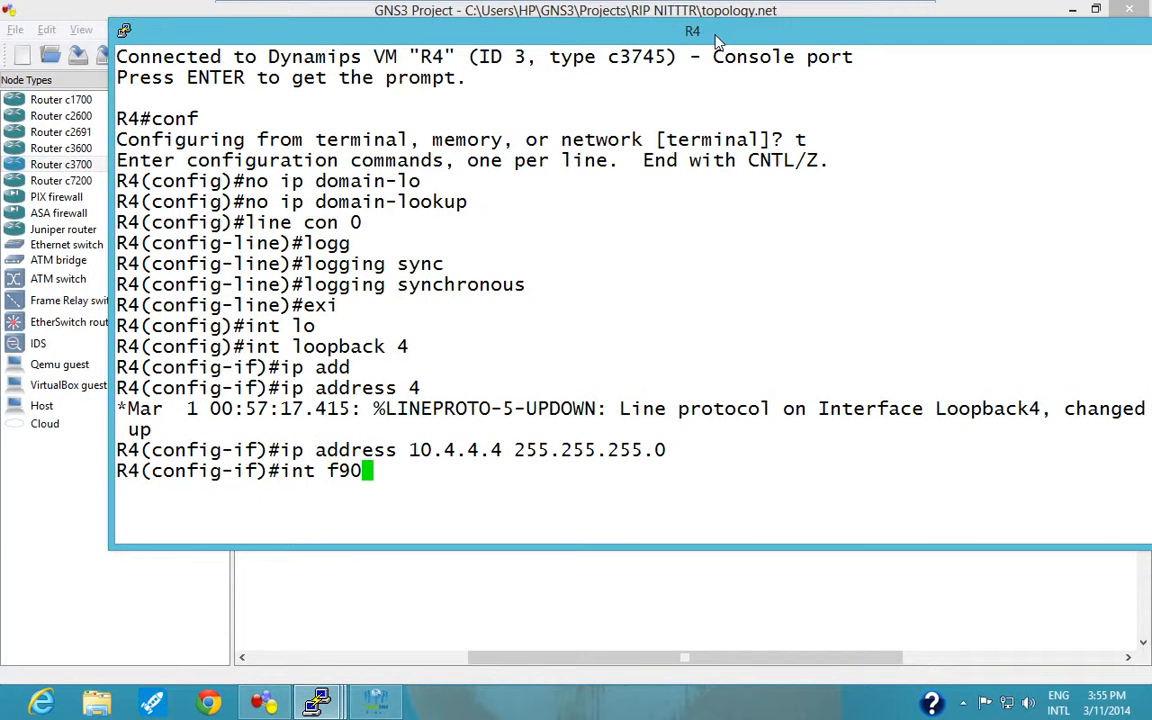
pyautogui.press('BackSpace')
pyautogui.press('BackSpace')
pyautogui.write('0/0')
pyautogui.press('Return')
# Assign IP address 10.1.34.4 with mask 255.255.255.0 to R4's f0/0 interface.
pyautogui.write('ip dd')
pyautogui.press('BackSpace')
pyautogui.press('BackSpace')
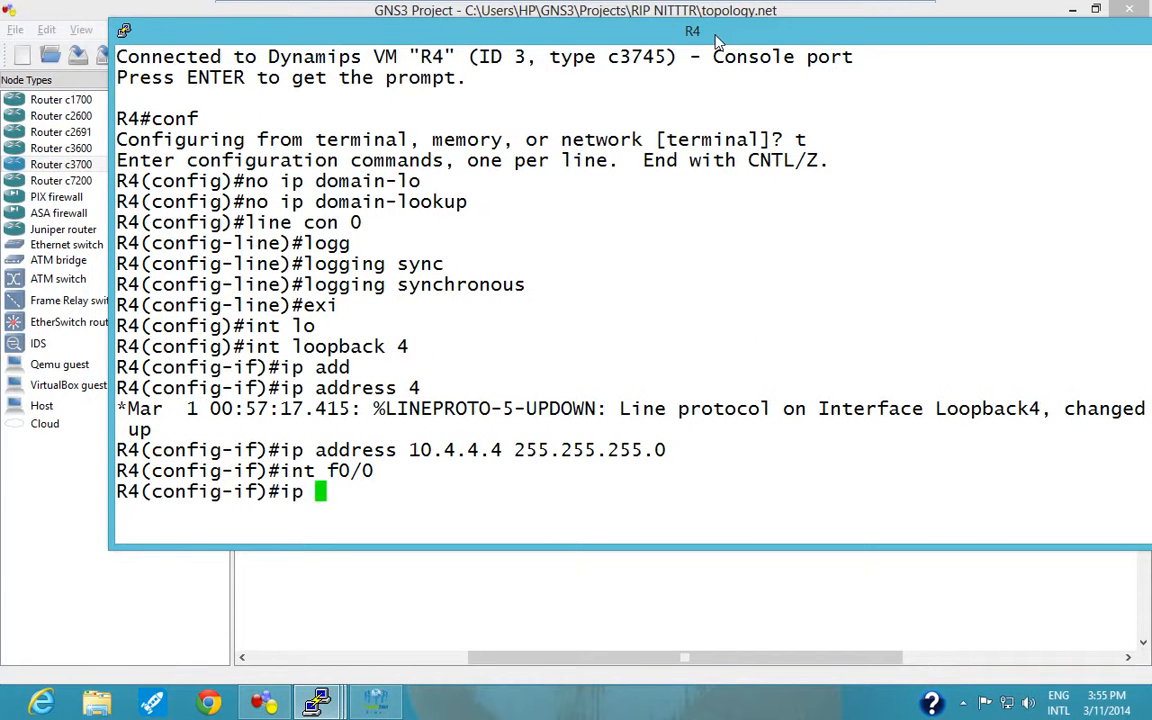
pyautogui.write('add')
pyautogui.press('Tab')
pyautogui.write('10.1')
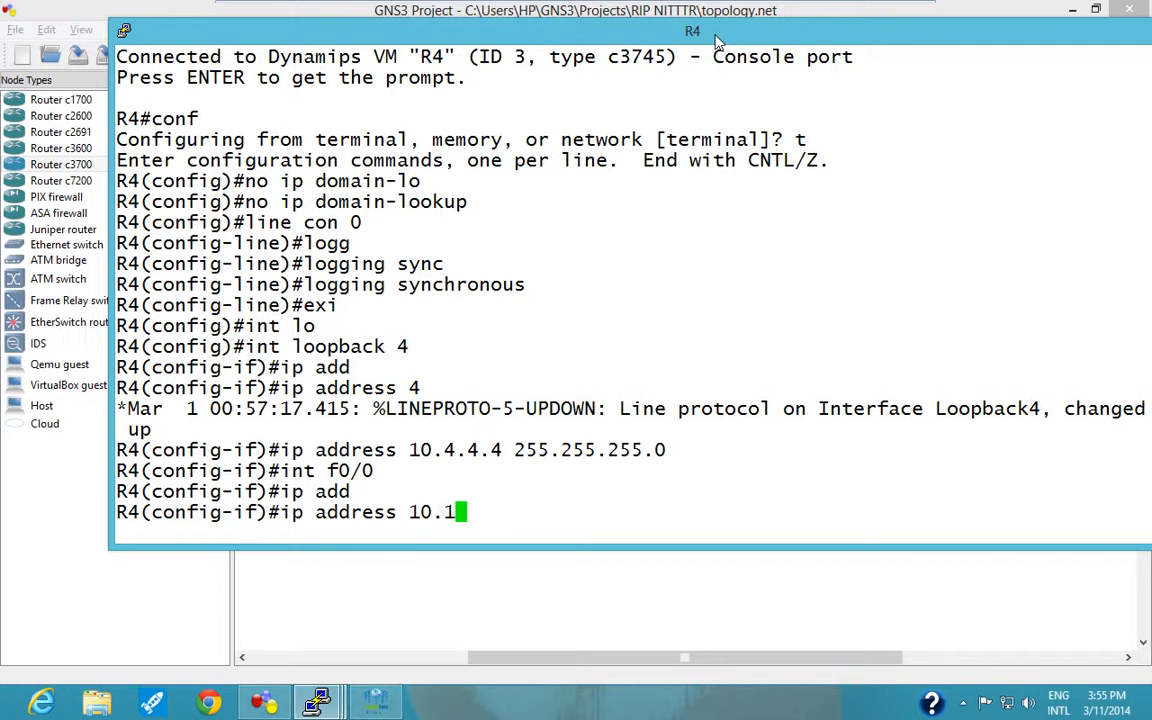
pyautogui.write('.34.4 255.2855')
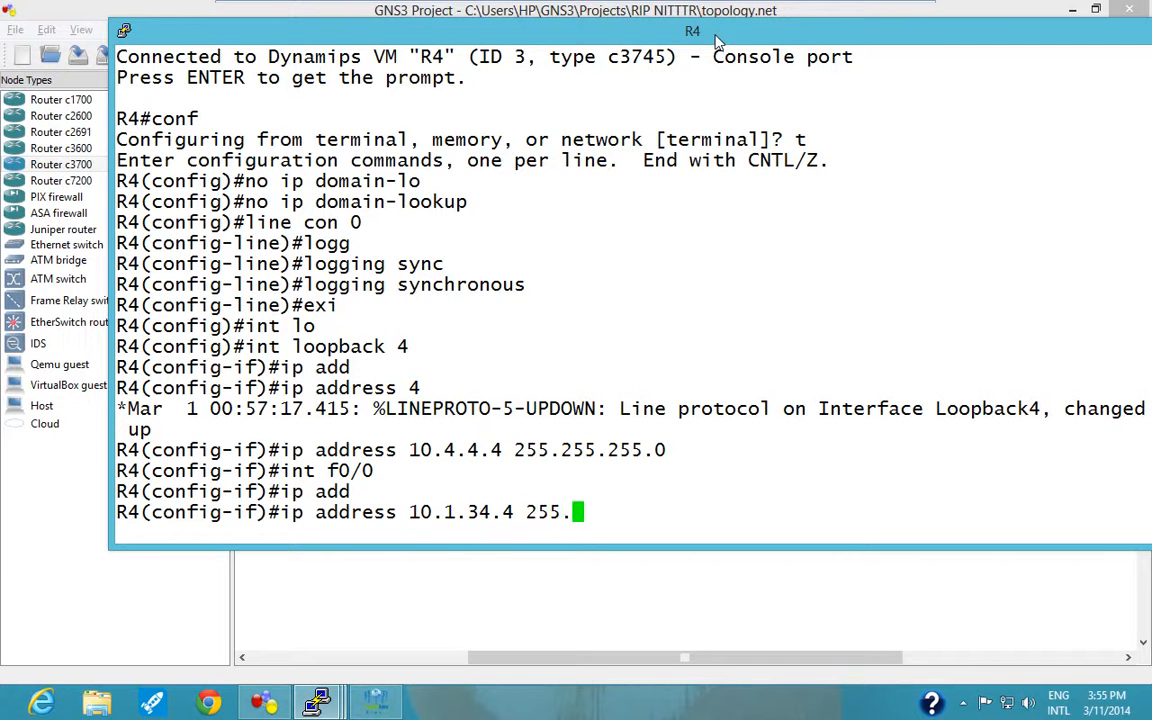
pyautogui.press('BackSpace')
pyautogui.press('BackSpace')
pyautogui.press('BackSpace')
pyautogui.write('55.255.0')
pyautogui.press('Return')
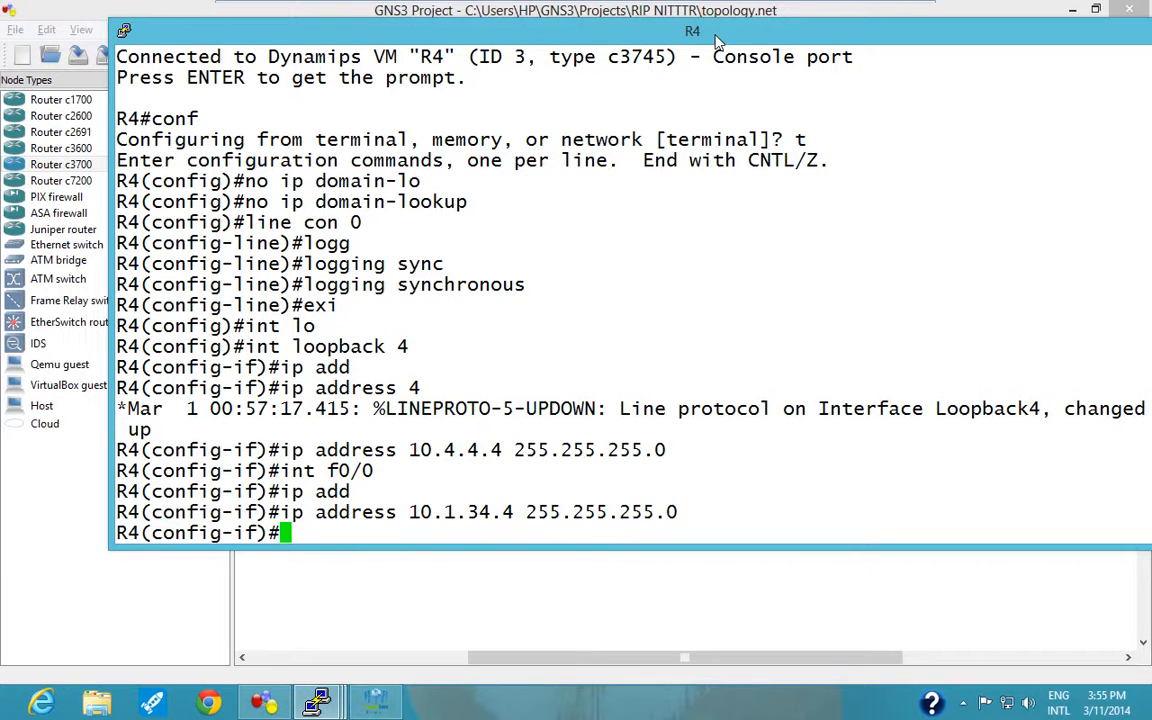
# Enable R4's f0/0 interface with "no shutdown".
pyautogui.write('no sh')
pyautogui.press('Tab')
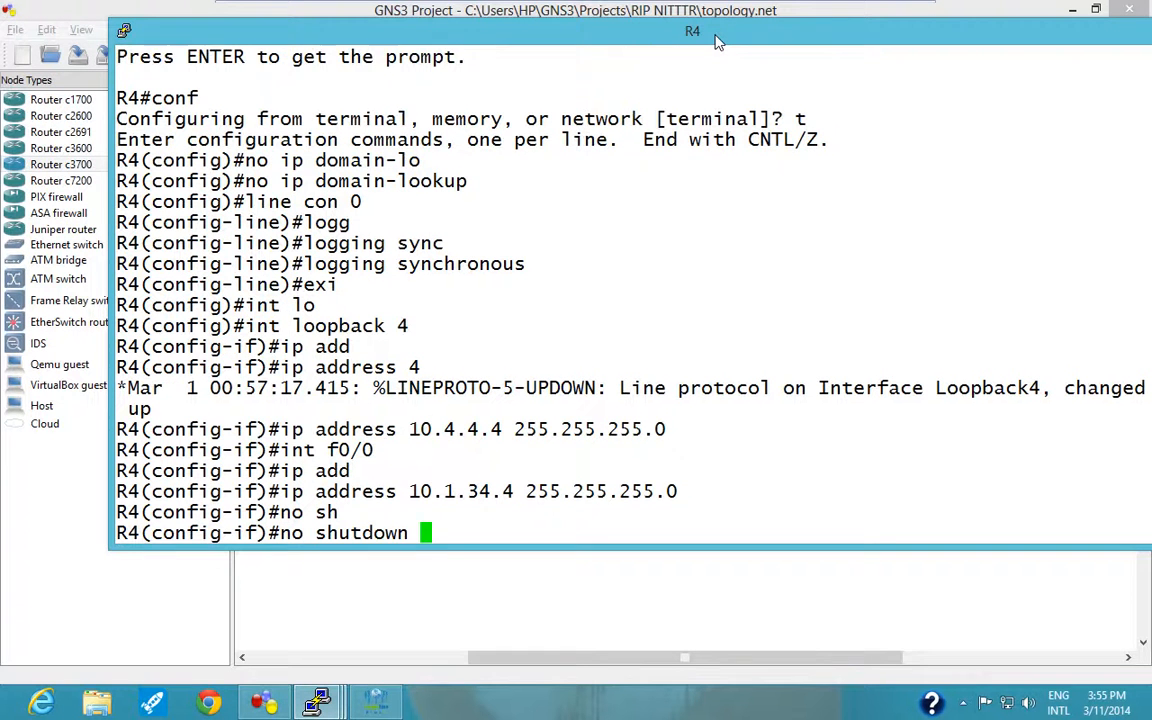
pyautogui.press('Return')
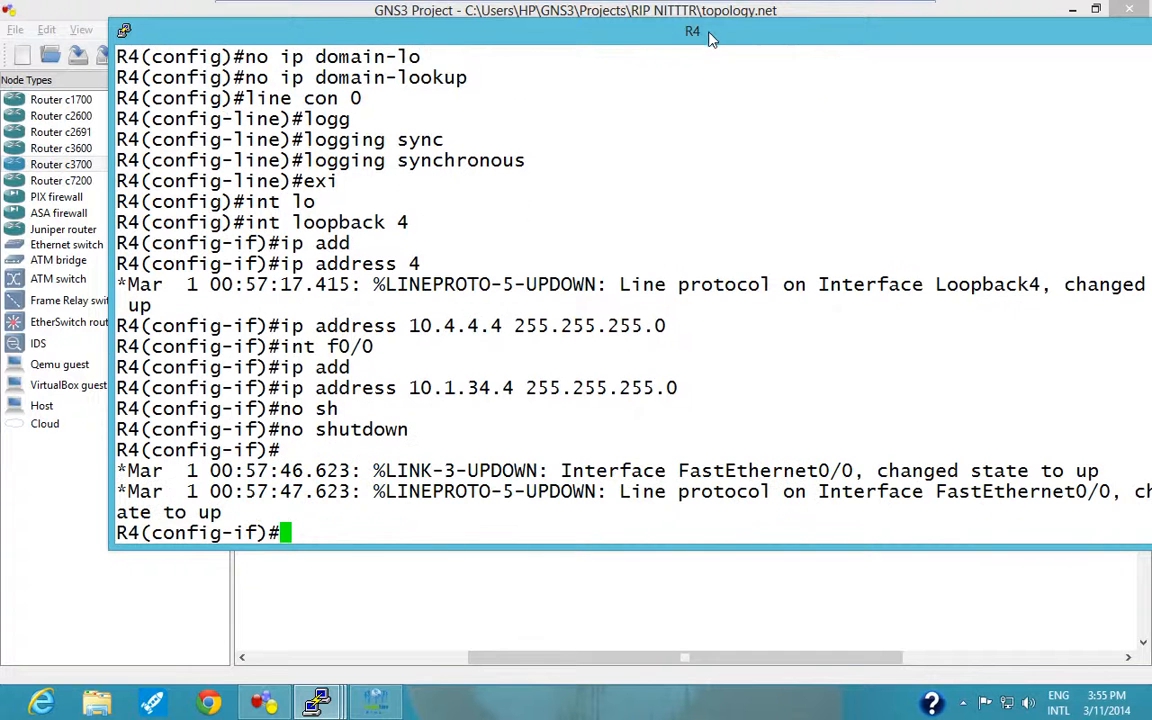
# Check R4's interface addresses and status with "do sh ip int brief".
pyautogui.write('do sh ip inb')
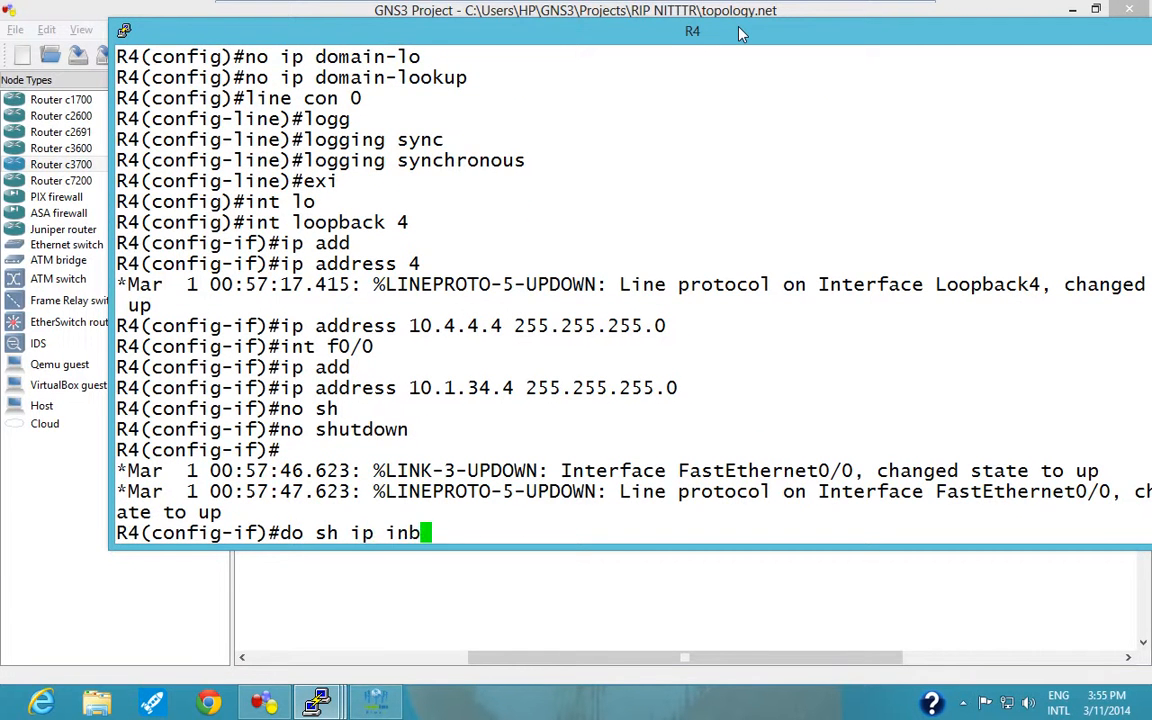
pyautogui.write('tt brief')
pyautogui.press('Return')
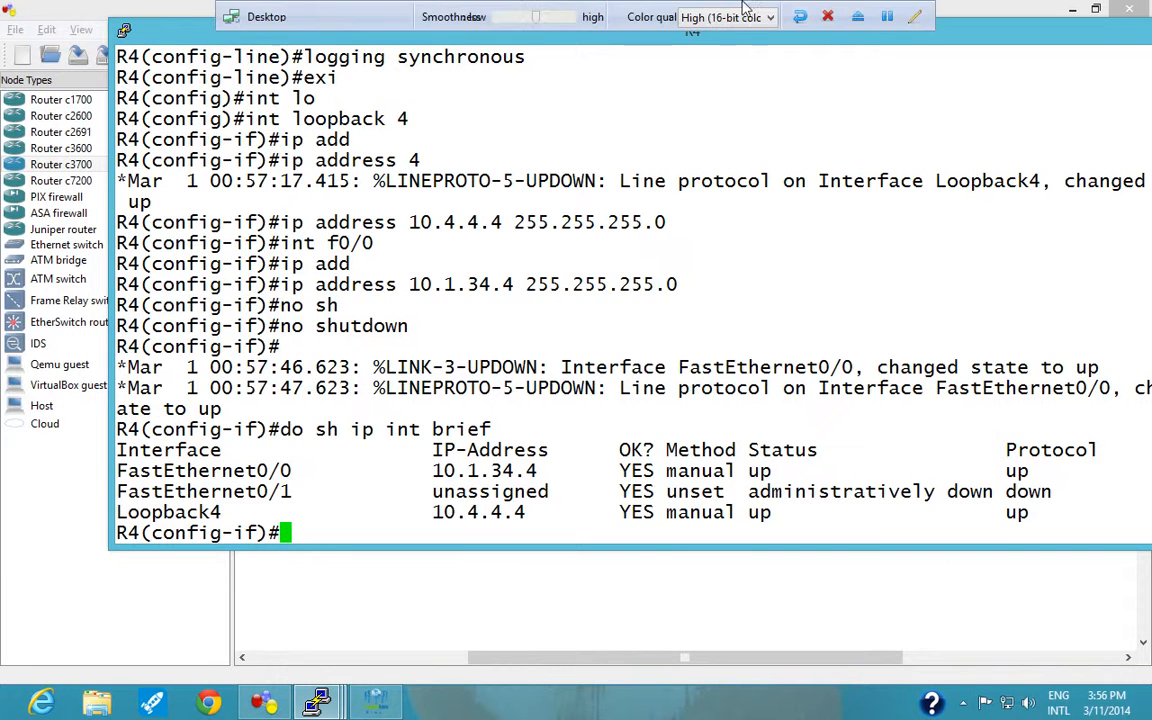
# Minimise R4's console and bring up the ISP router's console from the topology.
pyautogui.moveTo(977, 35); pyautogui.dragTo(802, 121)
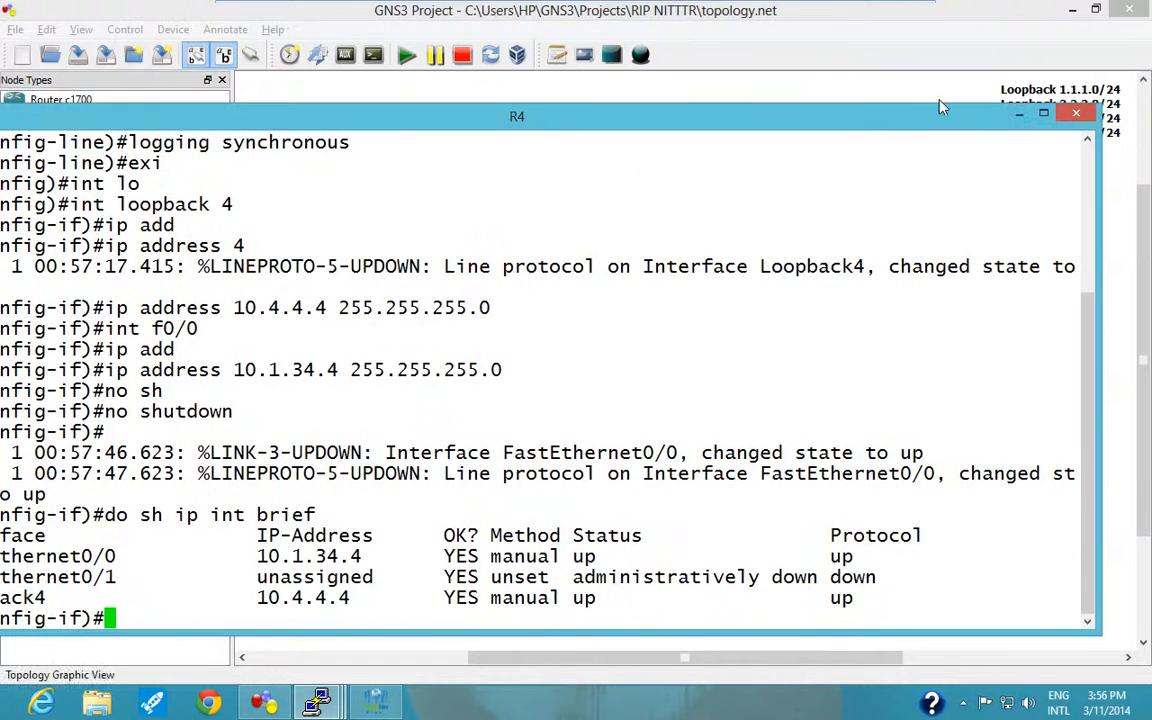
pyautogui.click(1020, 115)
pyautogui.moveTo(950, 177)
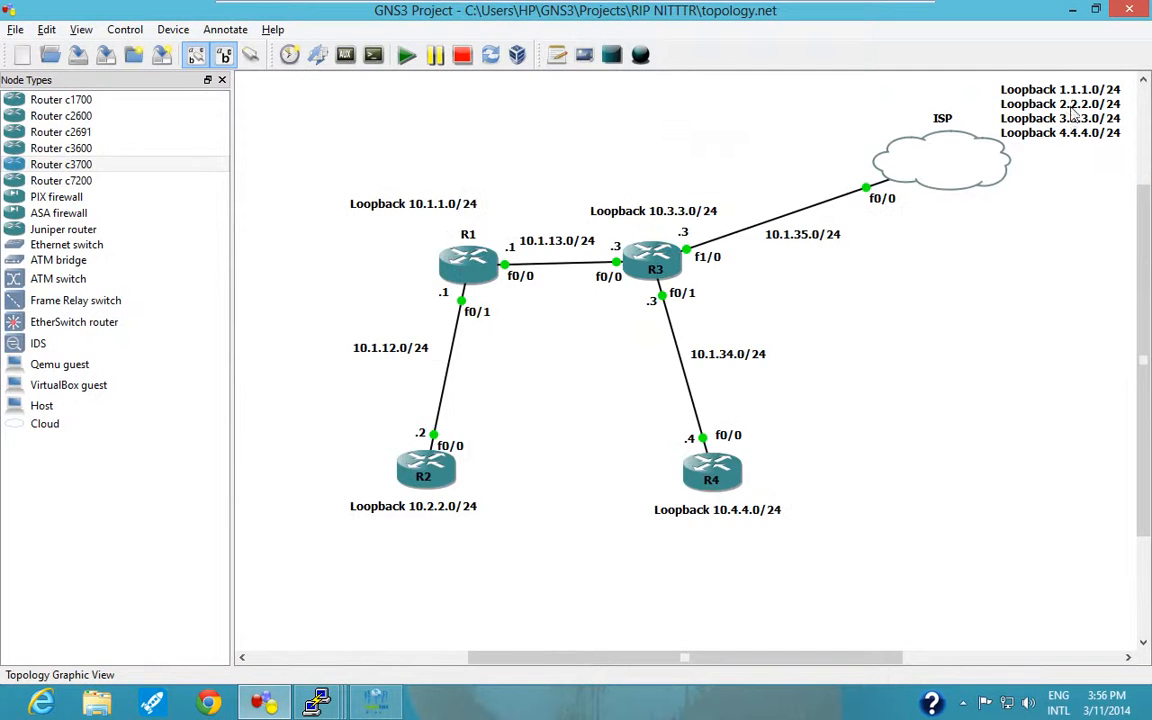
pyautogui.doubleClick(912, 170)
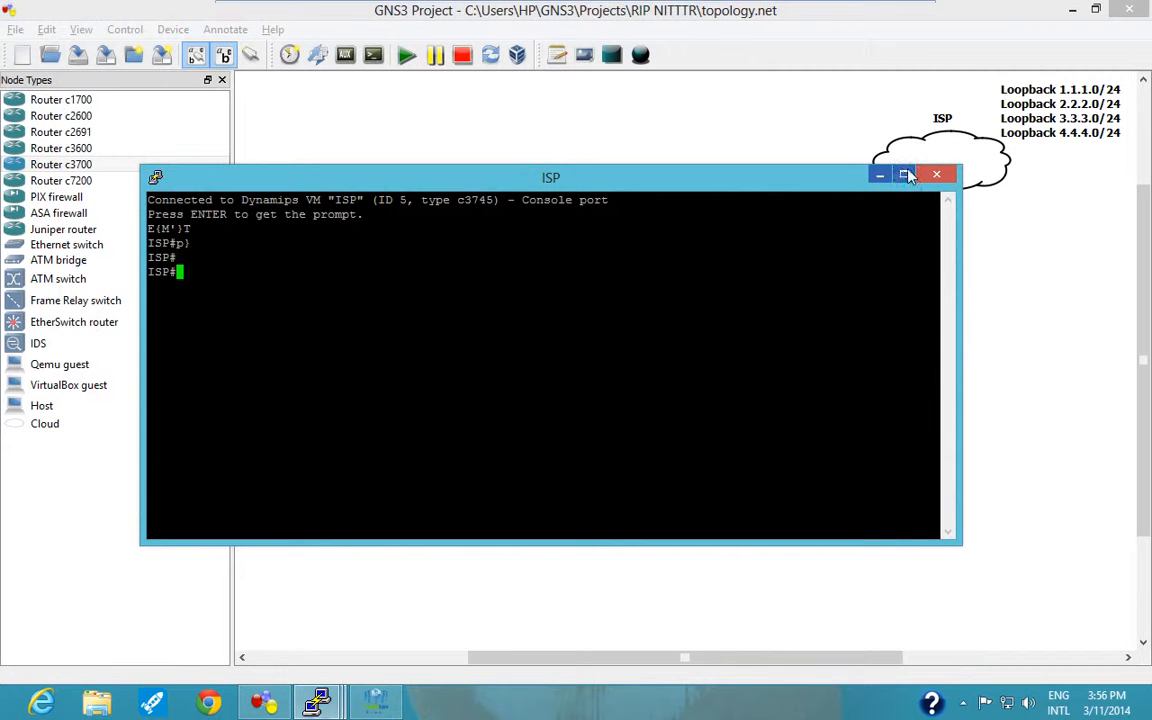
pyautogui.click(881, 175)
pyautogui.click(318, 706)
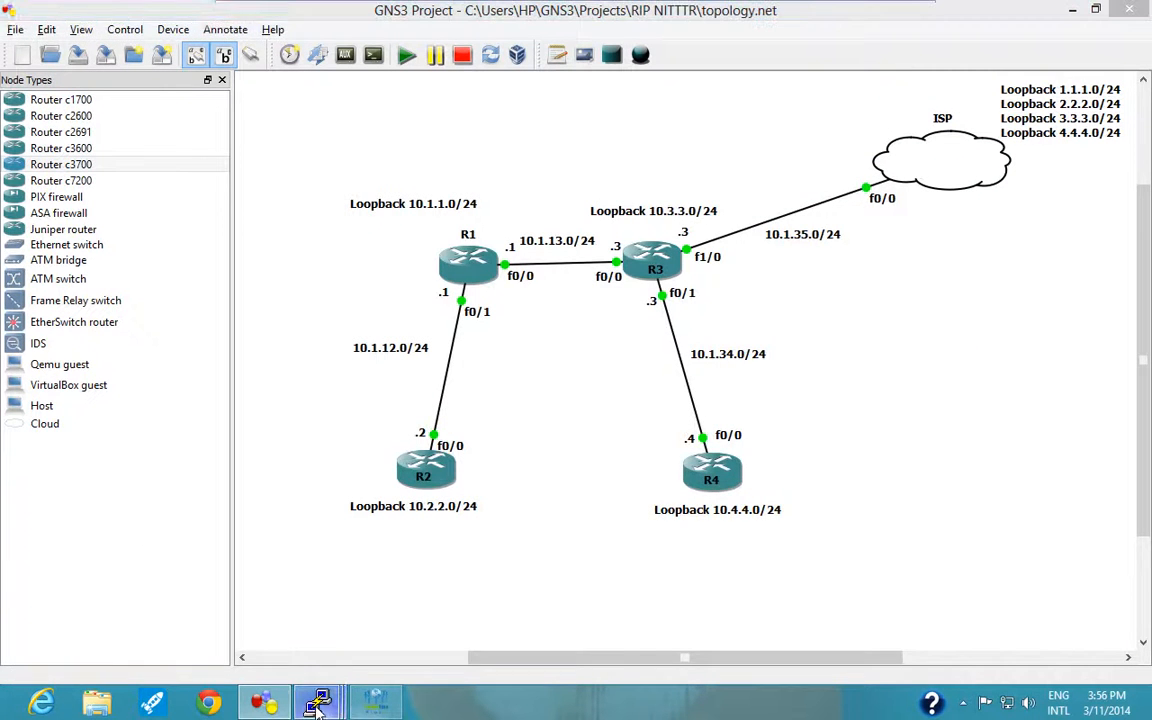
pyautogui.click(871, 603)
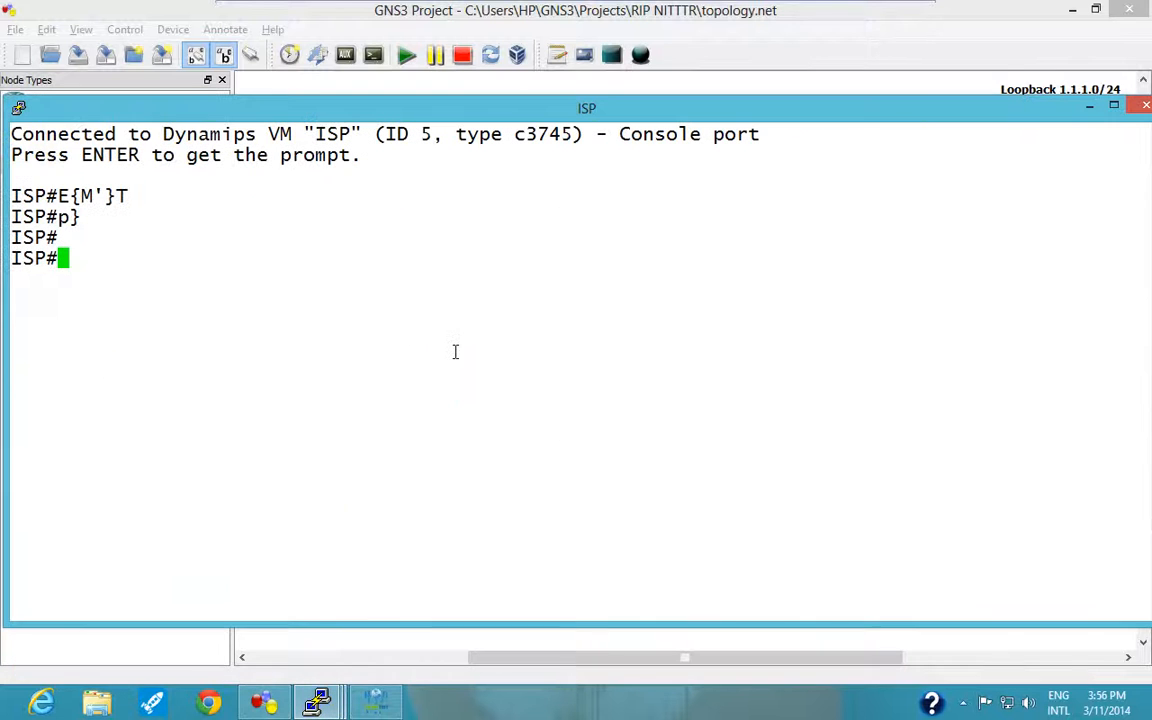
# Enter global configuration mode on the ISP router with "conf t".
pyautogui.press('Return')
pyautogui.press('Return')
pyautogui.write('conf t')
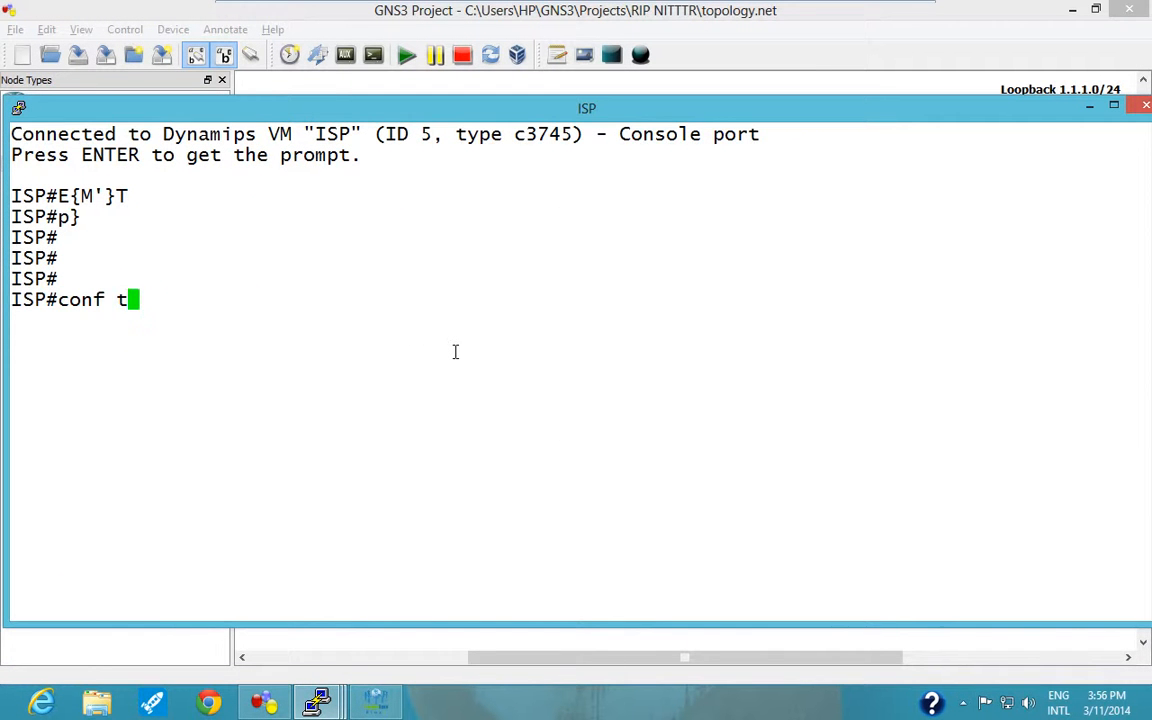
pyautogui.press('Return')
# Disable DNS lookups on the ISP router with "no ip domain-lo".
pyautogui.write('no ip domain')
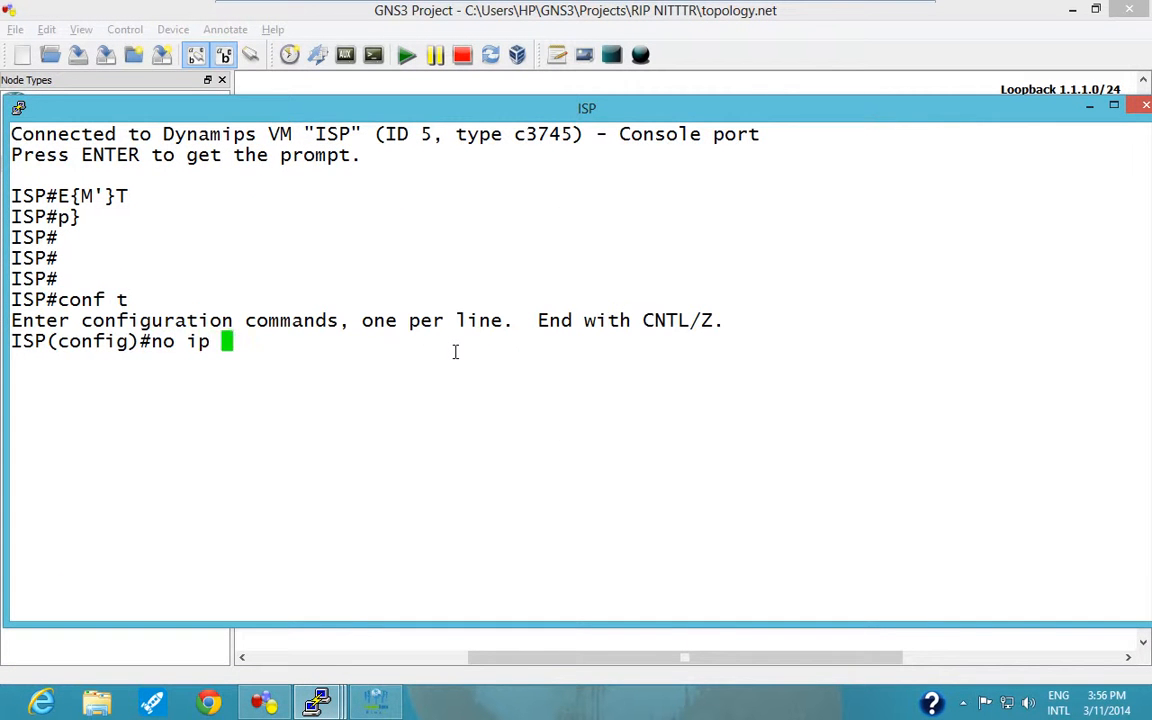
pyautogui.press('Tab')
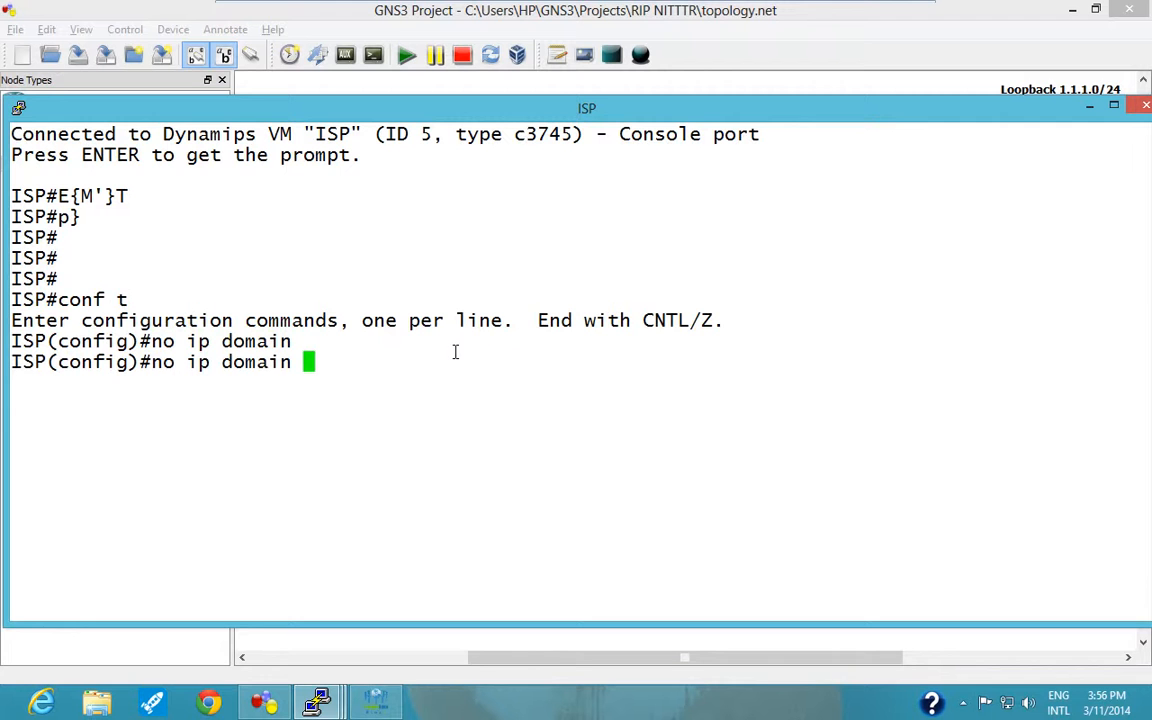
pyautogui.press('BackSpace')
pyautogui.write('0')
pyautogui.press('BackSpace')
pyautogui.write('-lo')
pyautogui.press('Tab')
pyautogui.press('Return')
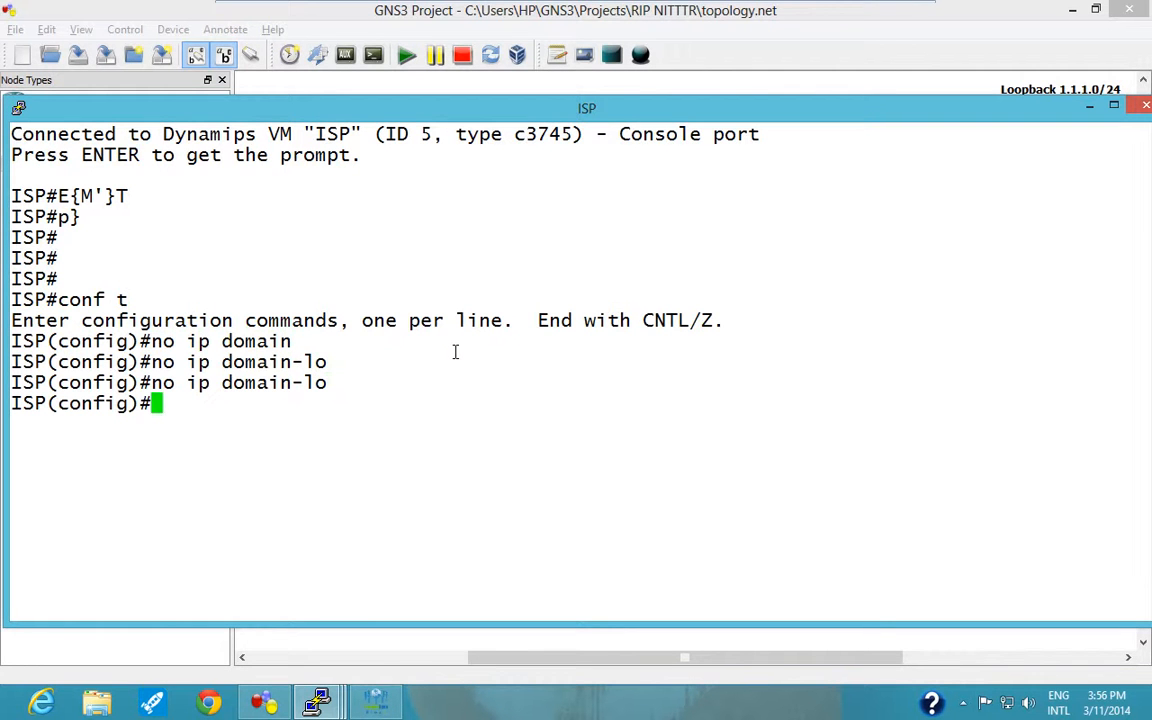
pyautogui.write('line con 0\\')
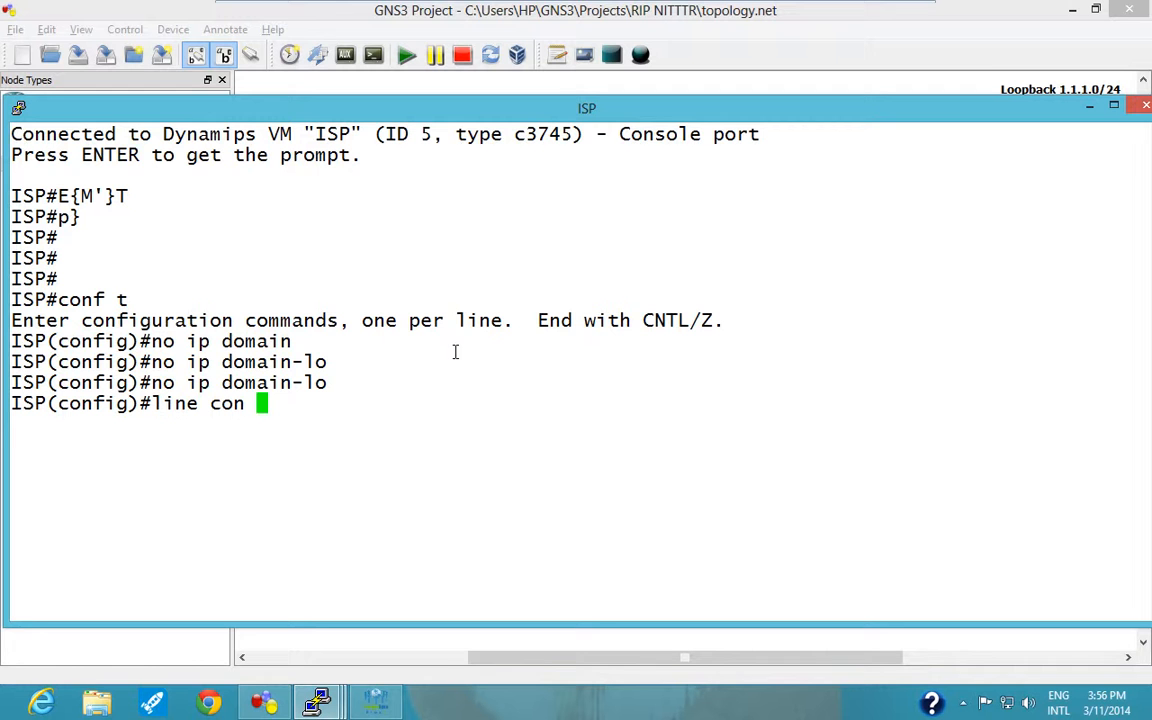
pyautogui.press('Return')
pyautogui.write('logg')
pyautogui.press('Tab')
pyautogui.write('su')
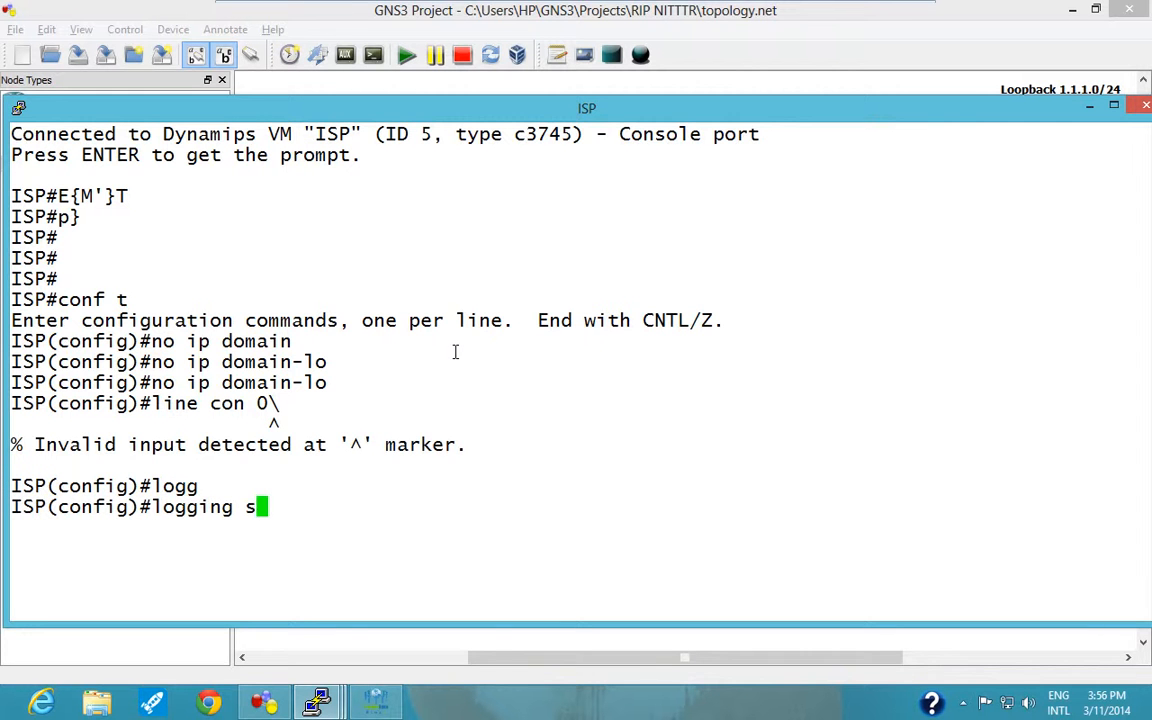
pyautogui.press('BackSpace')
# Enter line configuration mode on the ISP router with "line con 0".
pyautogui.press('BackSpace')
pyautogui.press('BackSpace')
pyautogui.press('BackSpace')
pyautogui.press('BackSpace')
pyautogui.press('BackSpace')
pyautogui.press('BackSpace')
pyautogui.press('BackSpace')
pyautogui.press('BackSpace')
pyautogui.press('BackSpace')
pyautogui.press('Up')
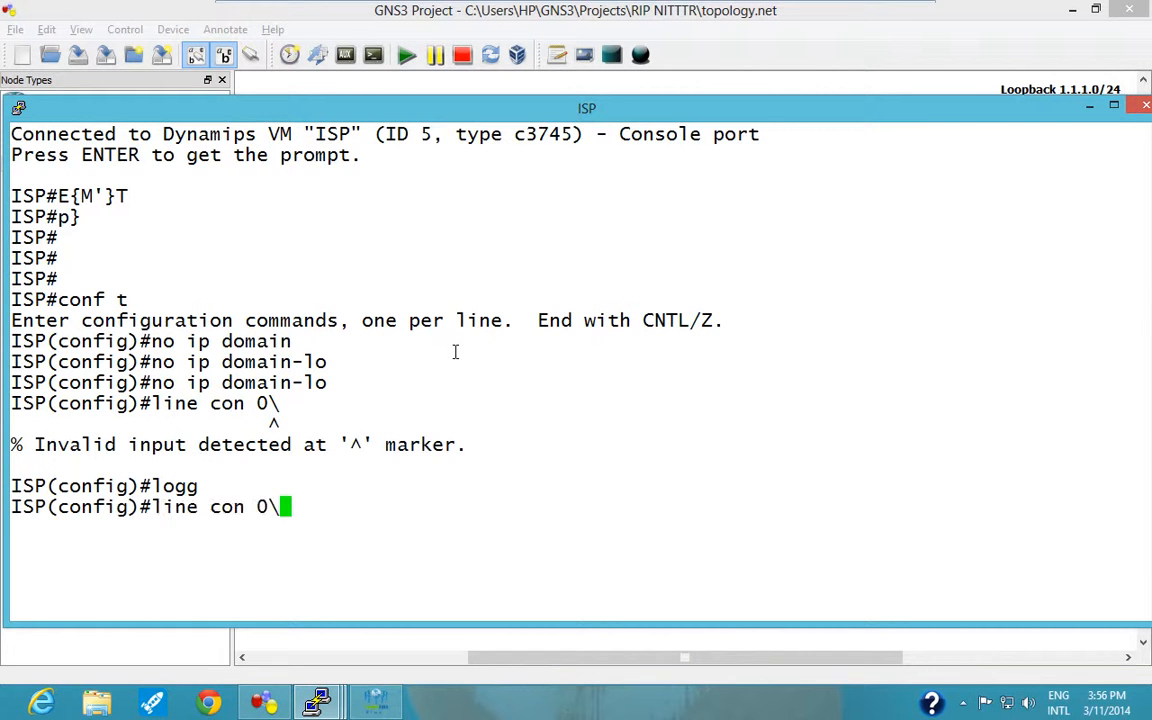
pyautogui.press('BackSpace')
pyautogui.press('Return')
# Turn on "logging synchronous" for the ISP router's console line and exit line configuration mode.
pyautogui.press('Up')
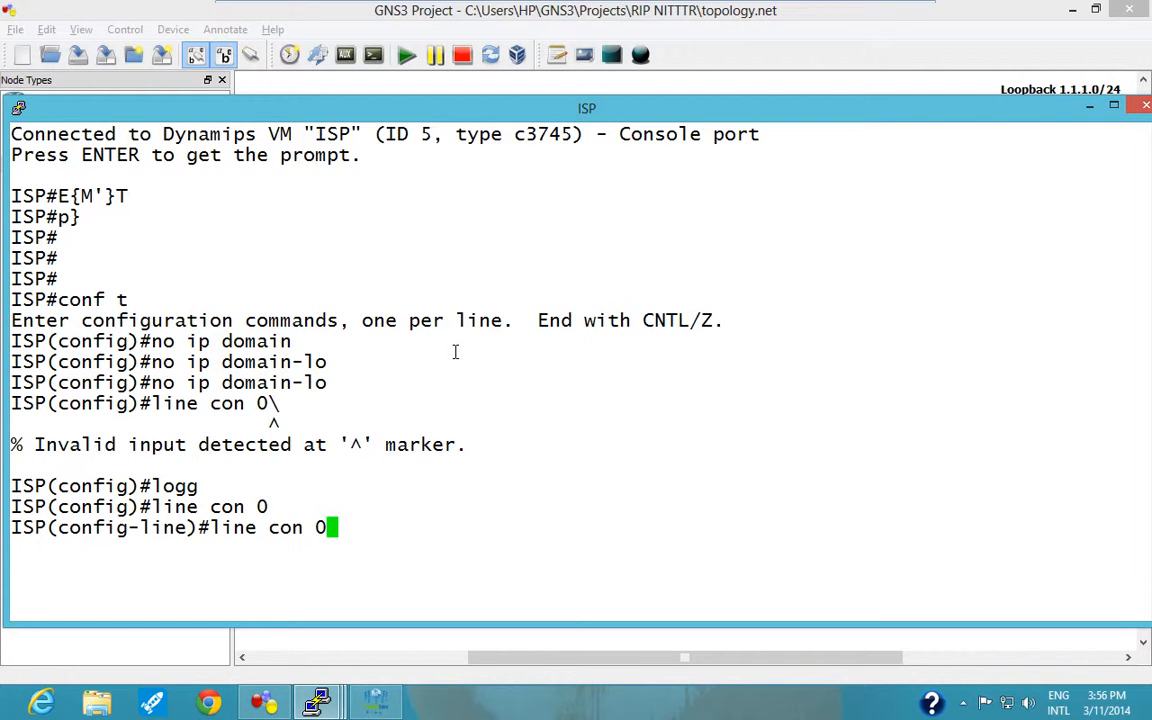
pyautogui.write('\\')
pyautogui.press('BackSpace')
pyautogui.press('BackSpace')
pyautogui.press('BackSpace')
pyautogui.press('BackSpace')
pyautogui.press('BackSpace')
pyautogui.press('BackSpace')
pyautogui.press('BackSpace')
pyautogui.press('BackSpace')
pyautogui.press('BackSpace')
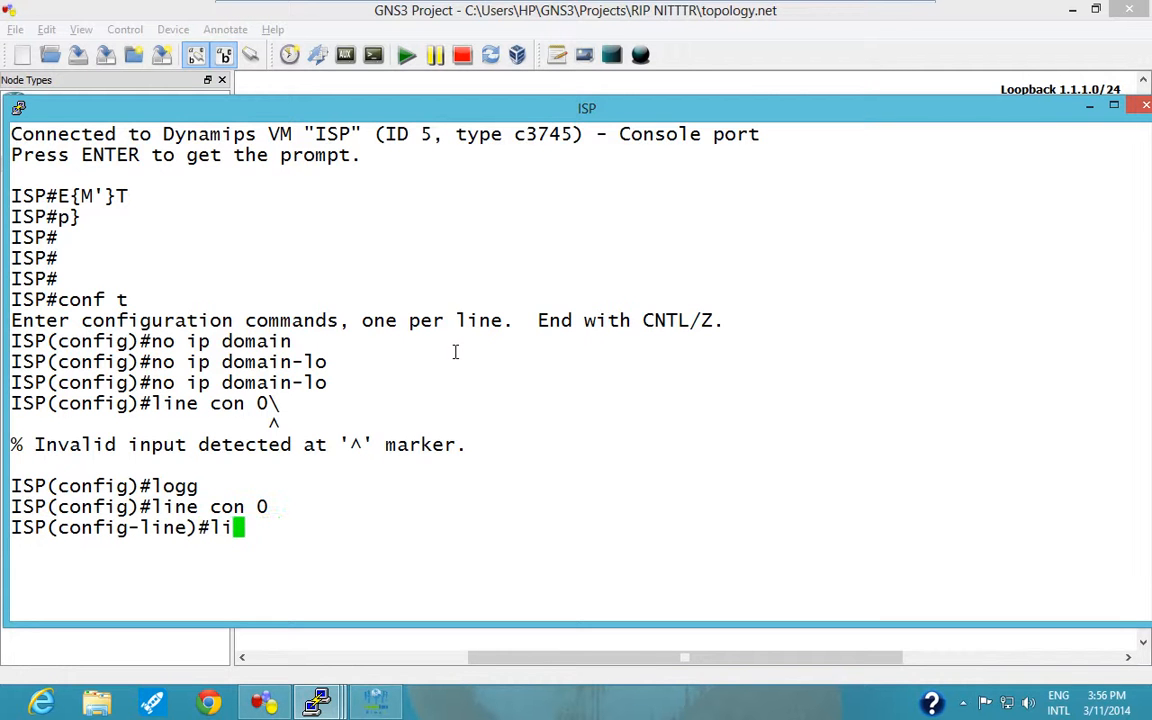
pyautogui.press('BackSpace')
pyautogui.write('ogg')
pyautogui.press('Tab')
pyautogui.write('s')
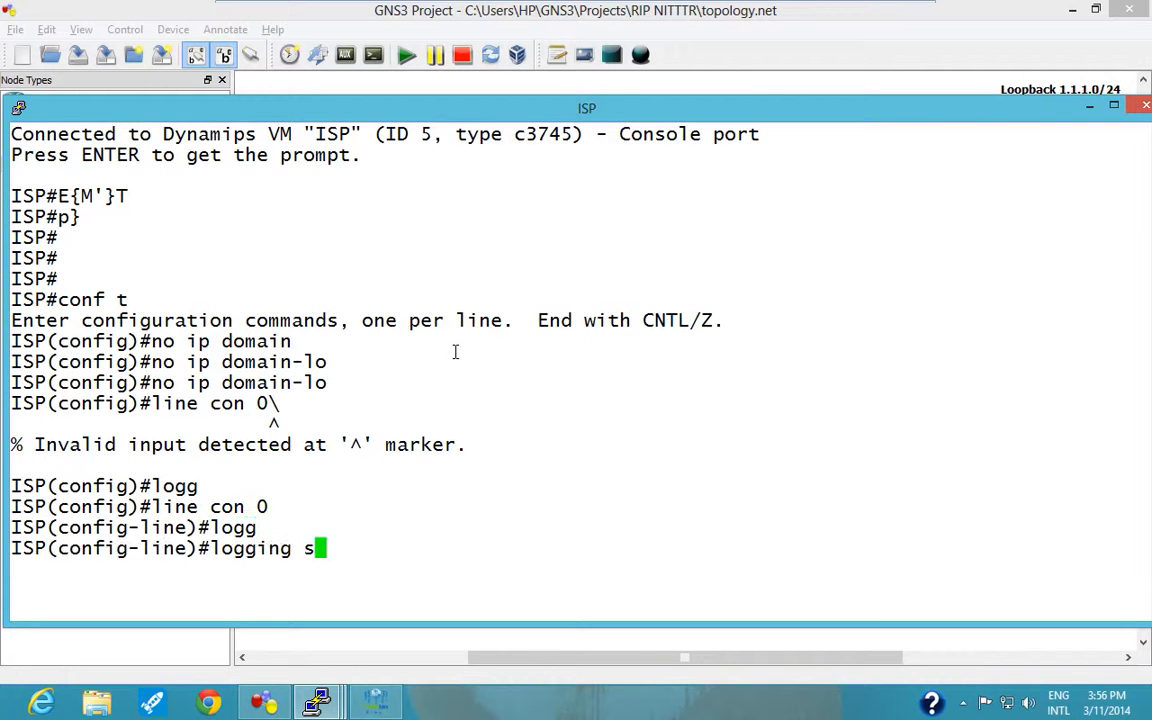
pyautogui.write('ync')
pyautogui.press('Tab')
pyautogui.press('Return')
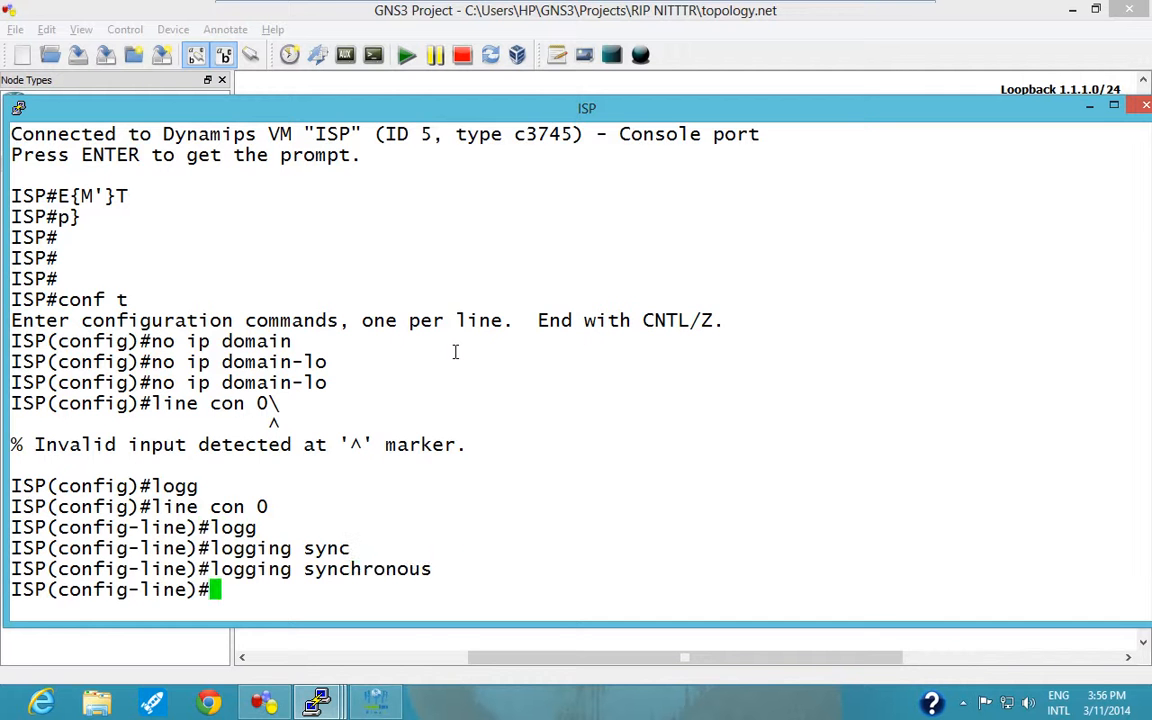
pyautogui.write('exi')
pyautogui.press('Return')
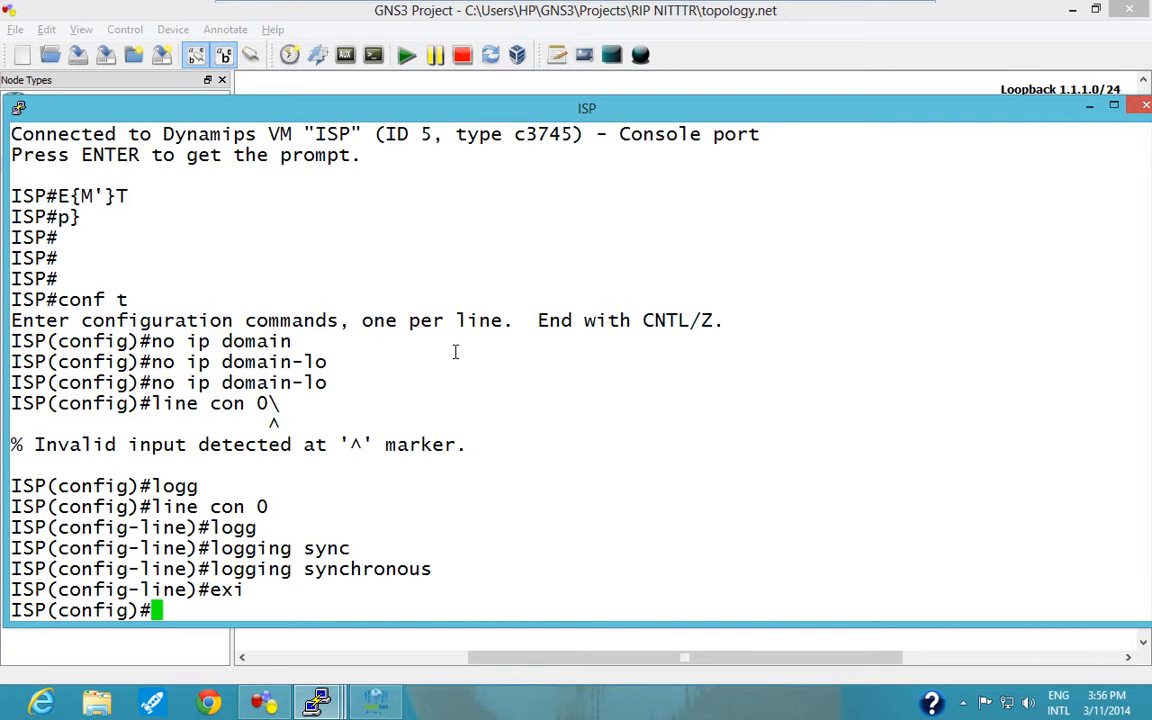
# Maximise the ISP console window and create interface loopback 1 on the ISP router.
pyautogui.moveTo(793, 8)
pyautogui.moveTo(817, 396); pyautogui.dragTo(865, 8)
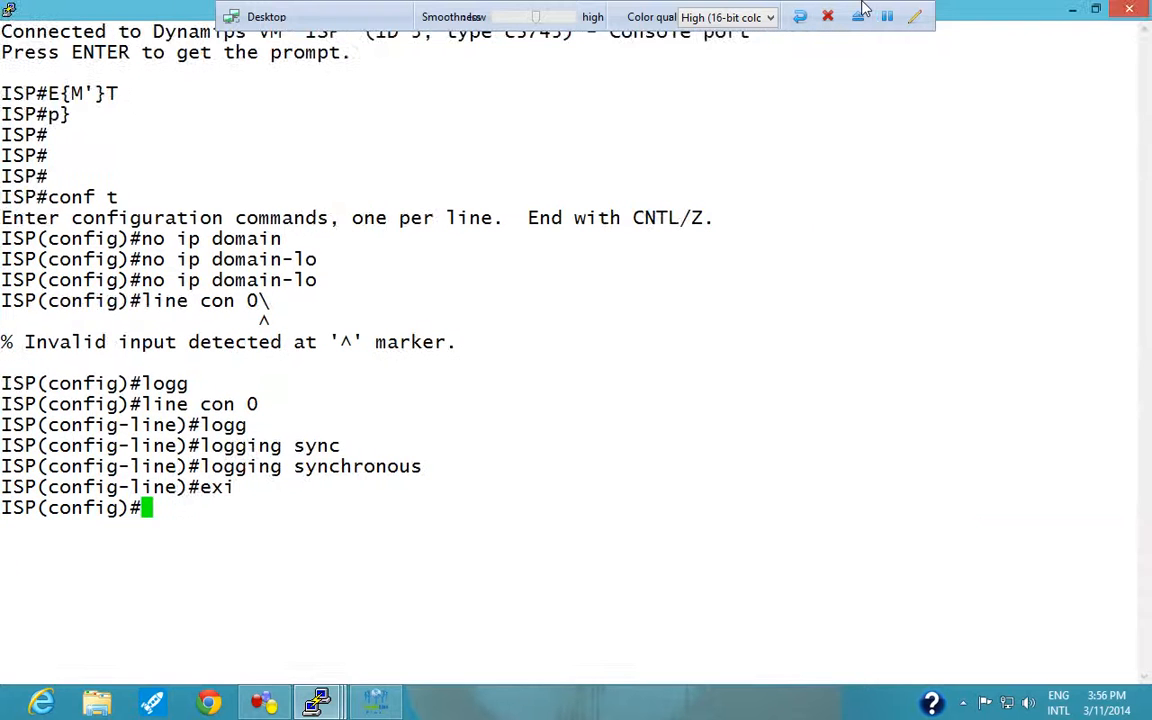
pyautogui.write('intr lo')
pyautogui.press('BackSpace')
pyautogui.press('BackSpace')
pyautogui.press('BackSpace')
pyautogui.press('BackSpace')
pyautogui.write('loo')
pyautogui.press('Tab')
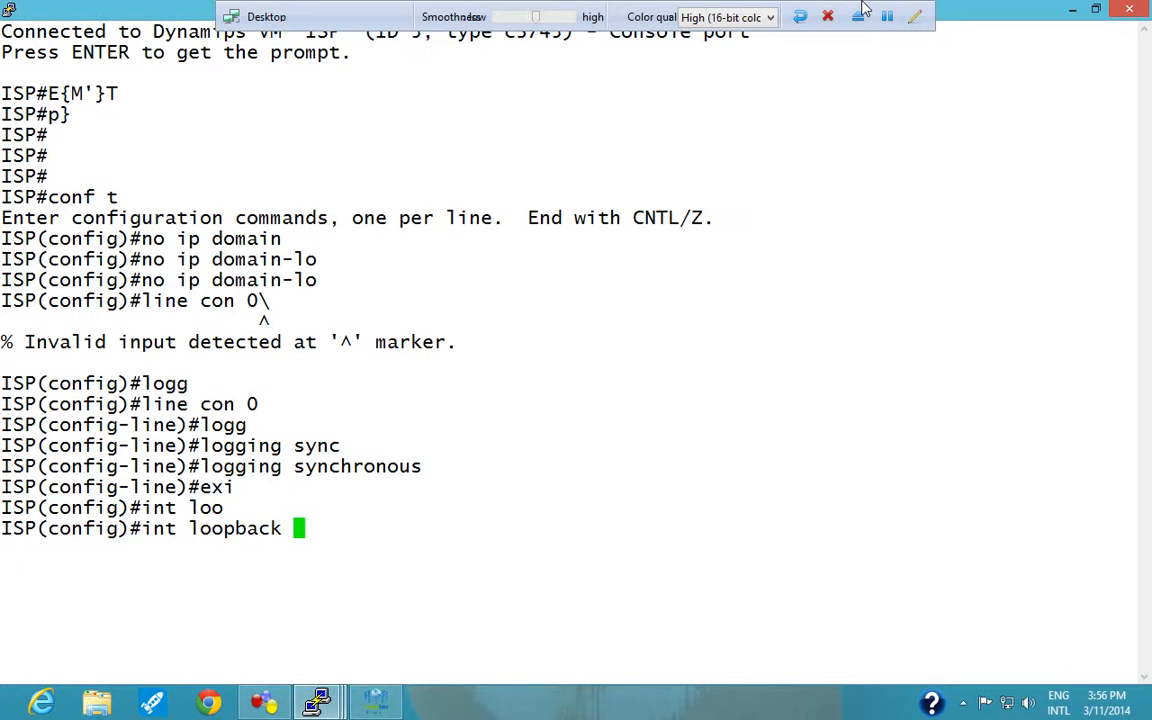
pyautogui.write('1')
pyautogui.press('Return')
# Assign IP address 1.1.1.1 with mask 255.255.255.0 to the ISP router's loopback 1.
pyautogui.write('ip add')
pyautogui.press('Tab')
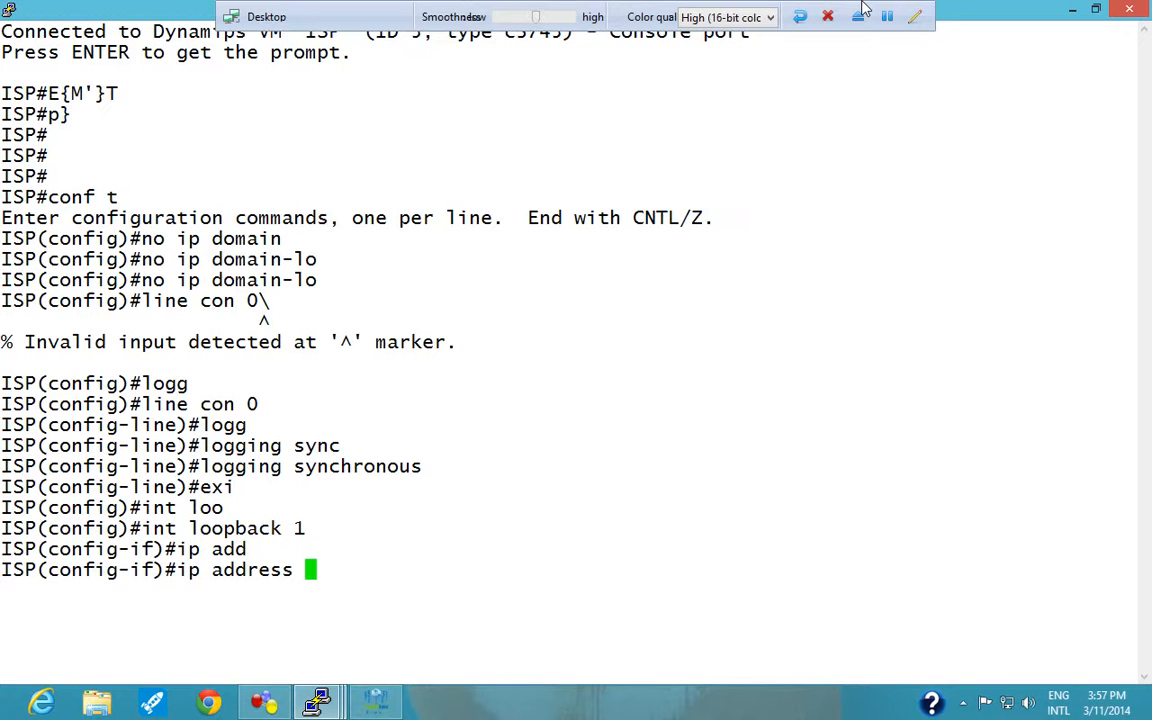
pyautogui.write('1.1.1.1')
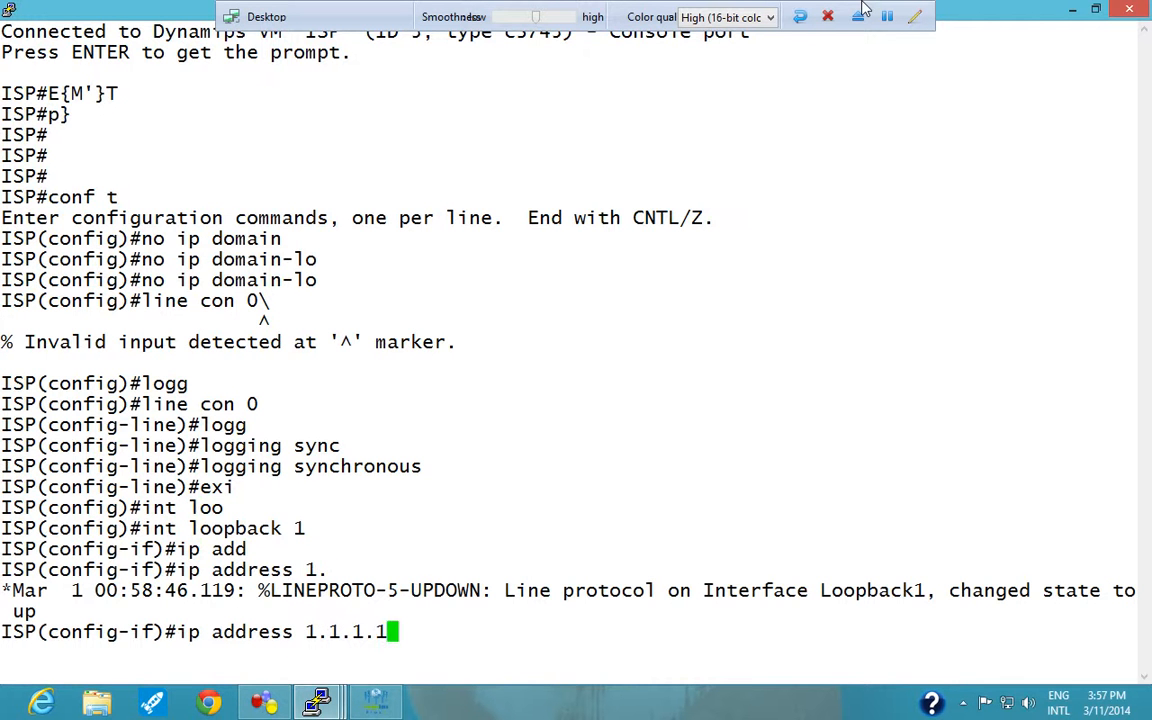
pyautogui.write(' 255.255.255.0')
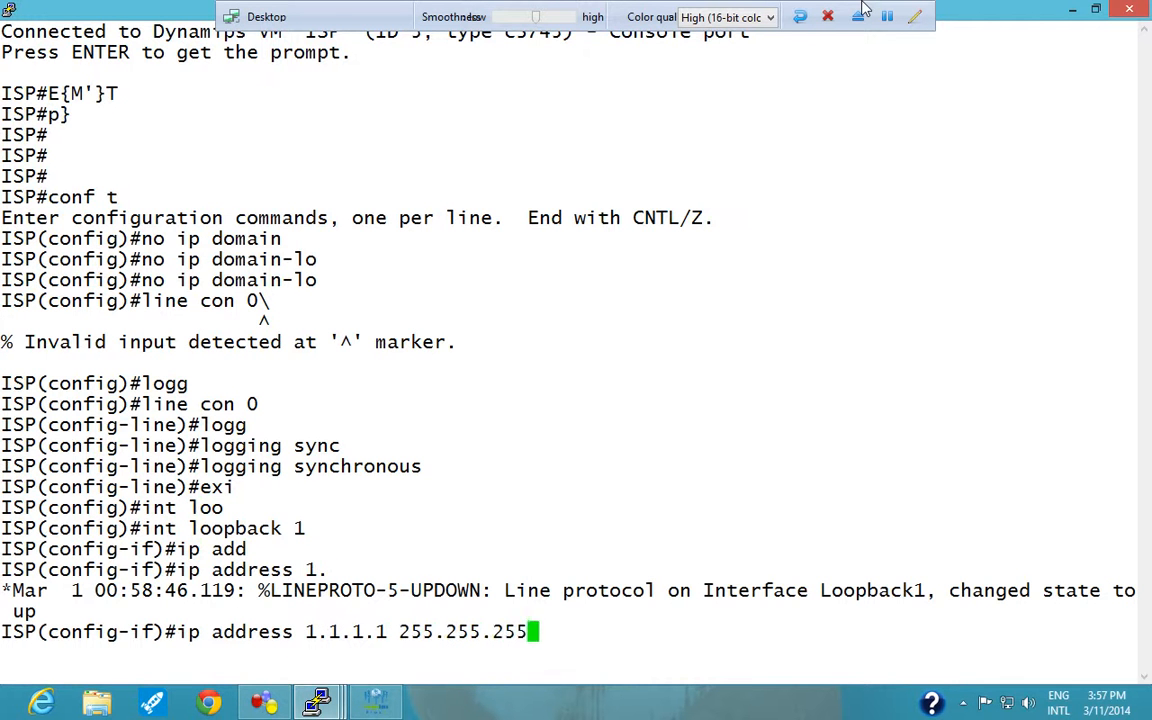
pyautogui.press('Return')
# Create interface loopback 2 on the ISP router.
pyautogui.write('int lo')
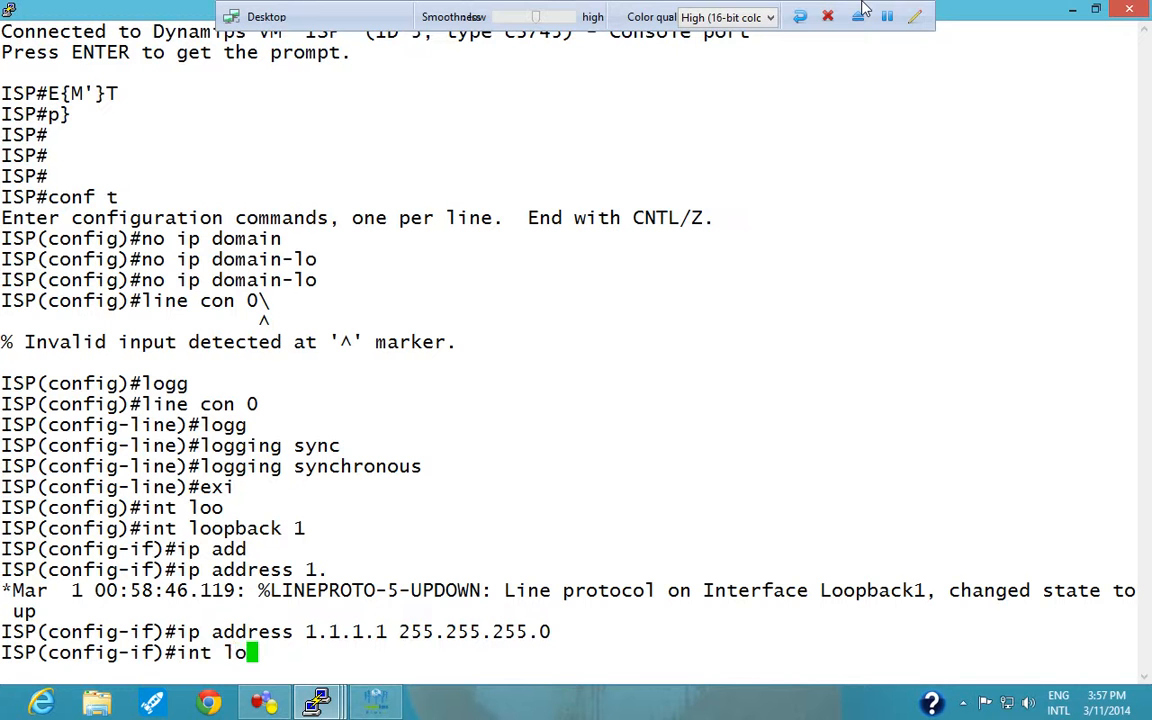
pyautogui.press('Tab')
pyautogui.write('o')
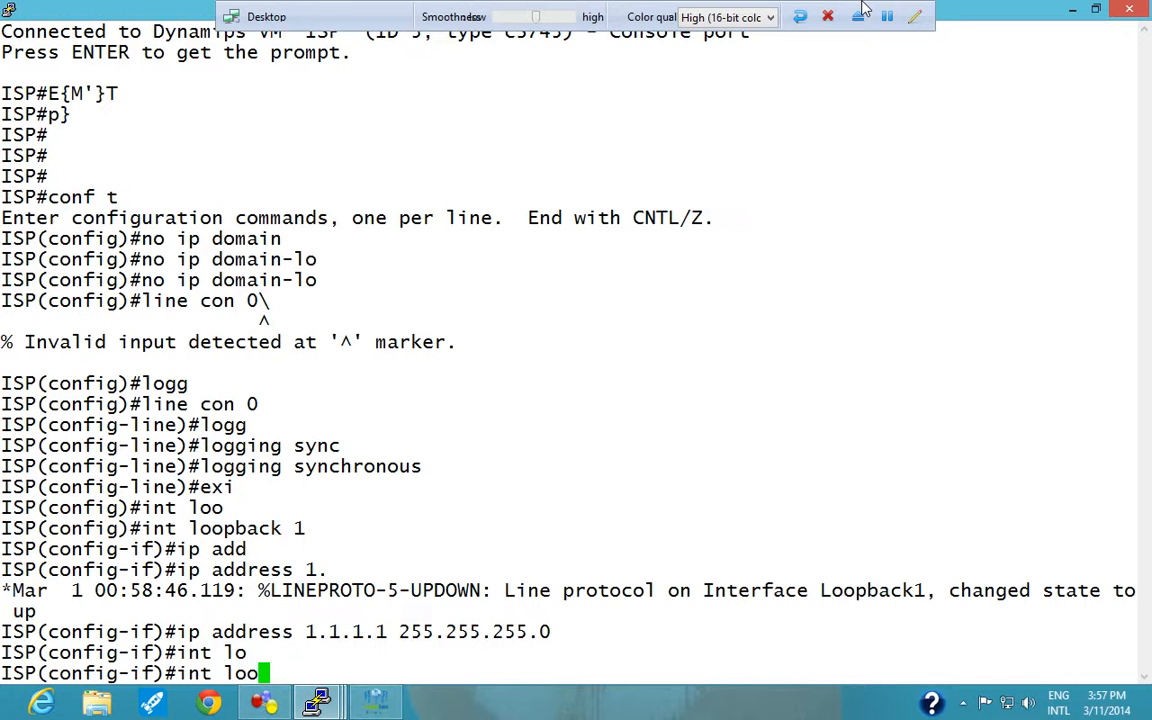
pyautogui.write('p2')
pyautogui.press('Return')
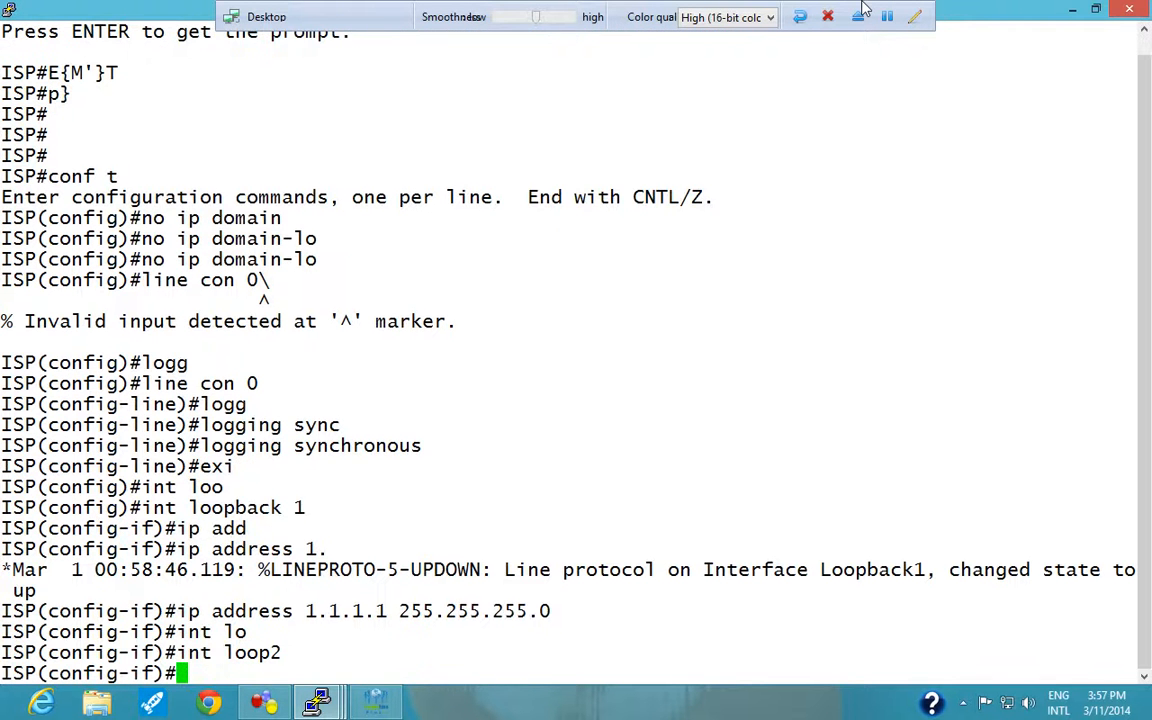
# Assign IP address 2.2.2.2 with mask 255.255.255.0 to the ISP router's loopback 2.
pyautogui.write('ip add')
pyautogui.press('Tab')
pyautogui.write('2.')
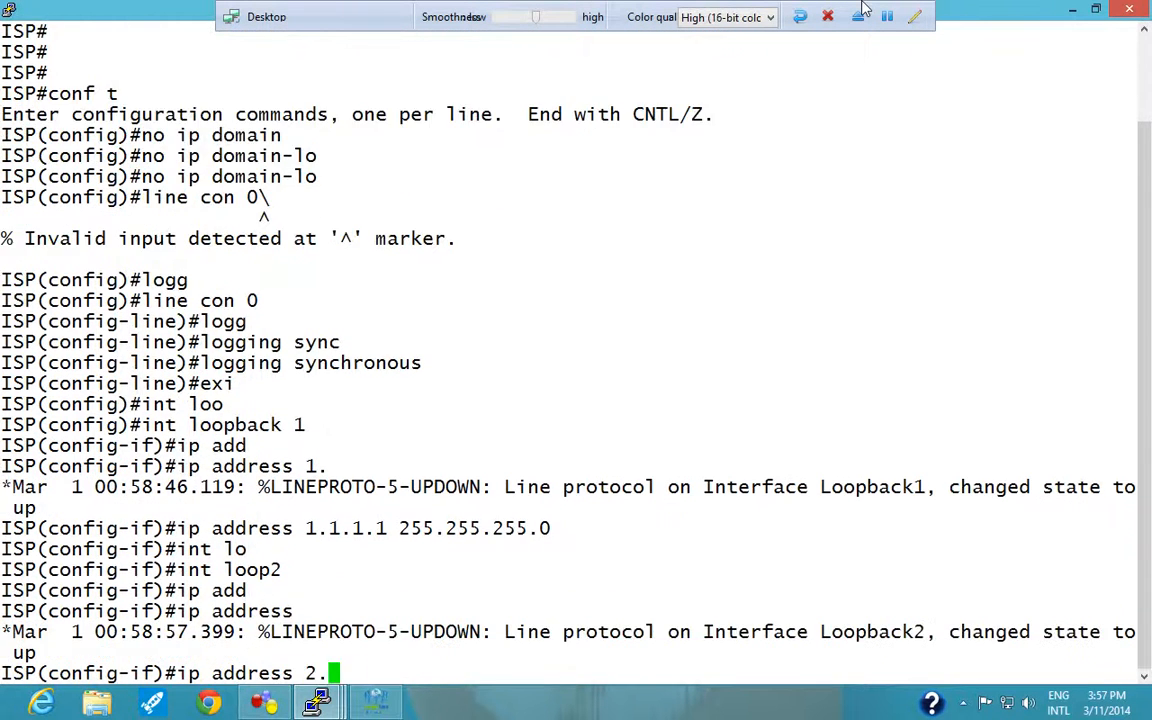
pyautogui.write('2.2.2 255.255.255.2')
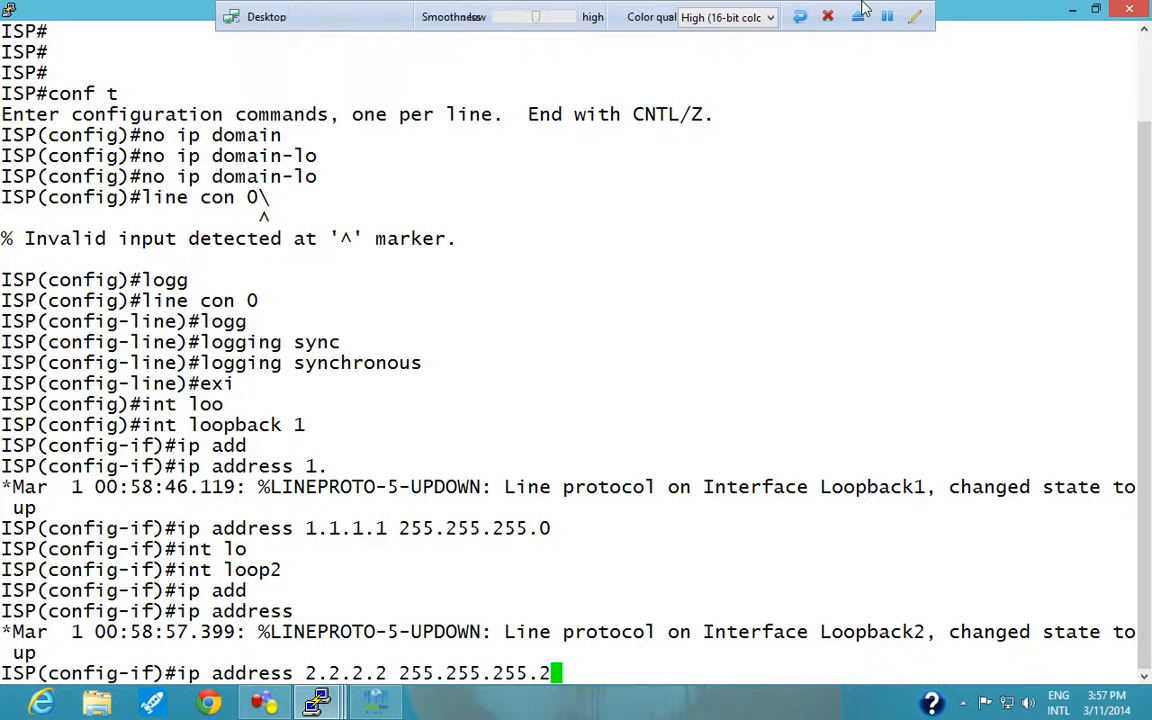
pyautogui.press('BackSpace')
pyautogui.write('0')
pyautogui.press('Return')
# Create interface loopback 3 on the ISP router.
pyautogui.write('int loo')
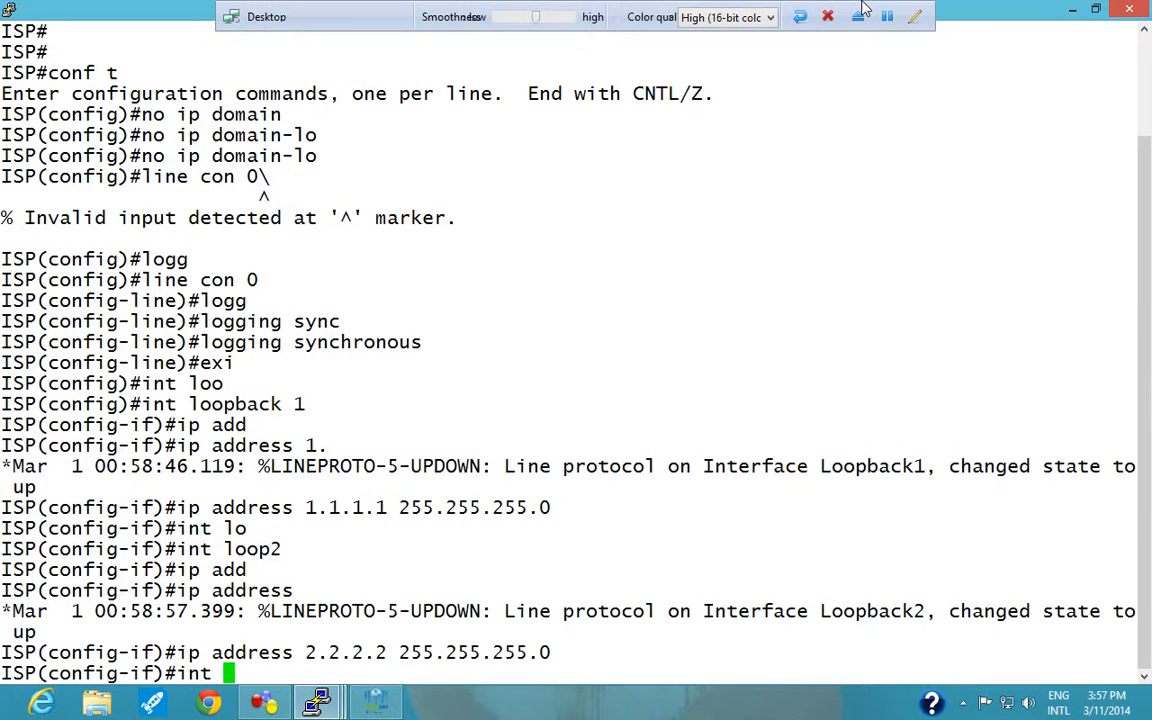
pyautogui.press('Tab')
pyautogui.write('3')
pyautogui.press('Return')
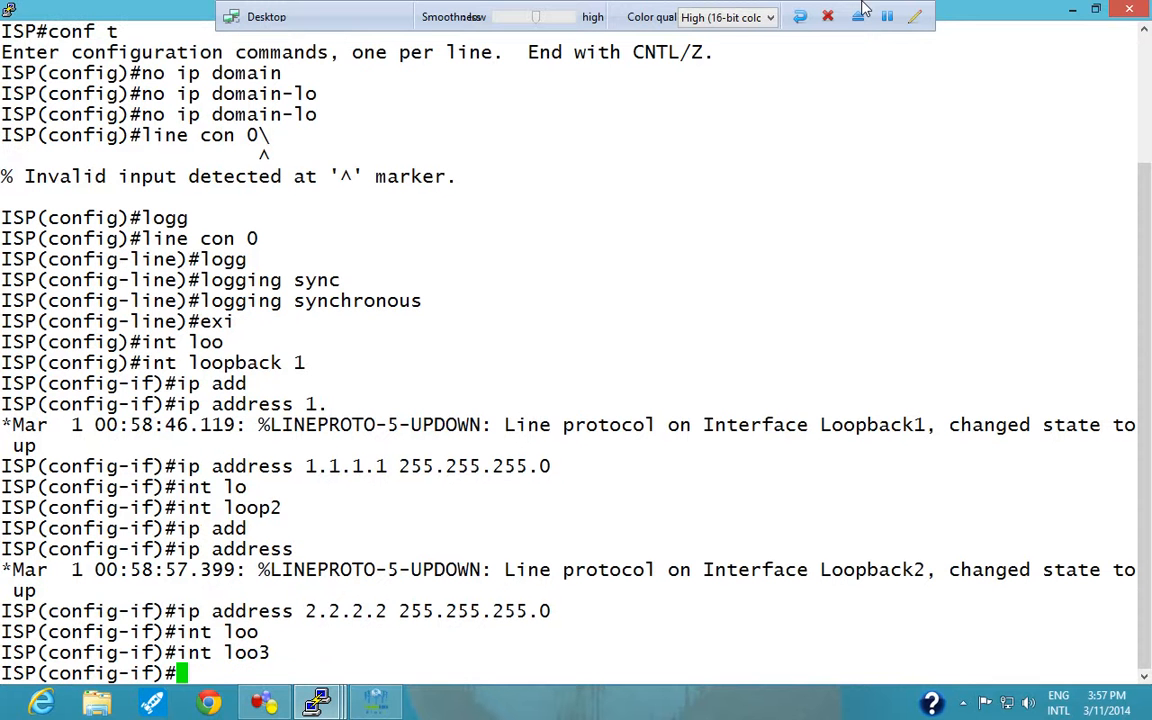
# Assign IP address 3.3.3.3 with mask 255.255.255.0 to the ISP router's loopback 3.
pyautogui.write('ip add')
pyautogui.press('Tab')
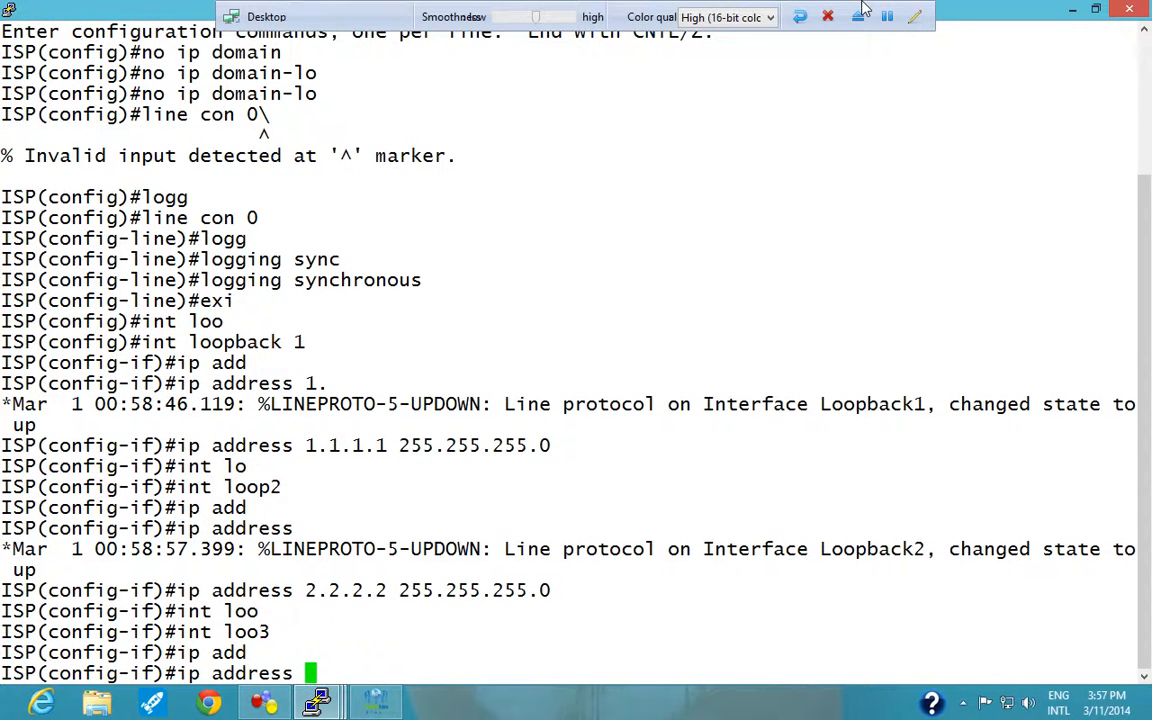
pyautogui.write('3.3.3..')
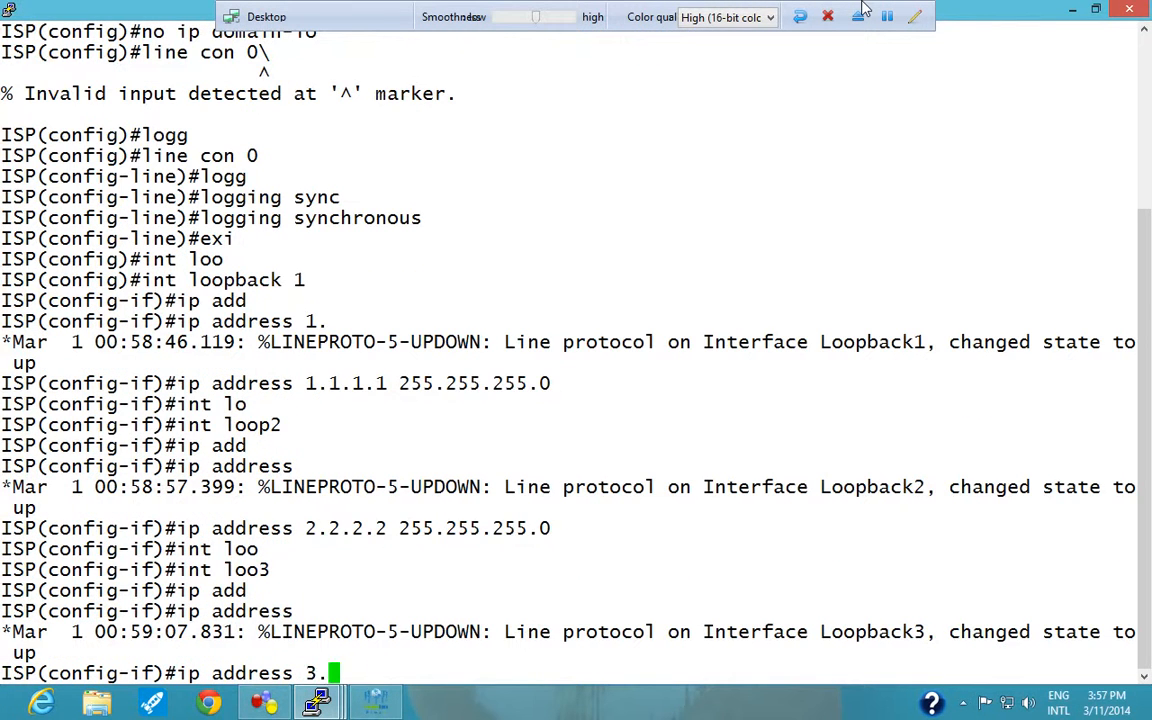
pyautogui.press('BackSpace')
pyautogui.write('32 2')
pyautogui.press('BackSpace')
pyautogui.press('BackSpace')
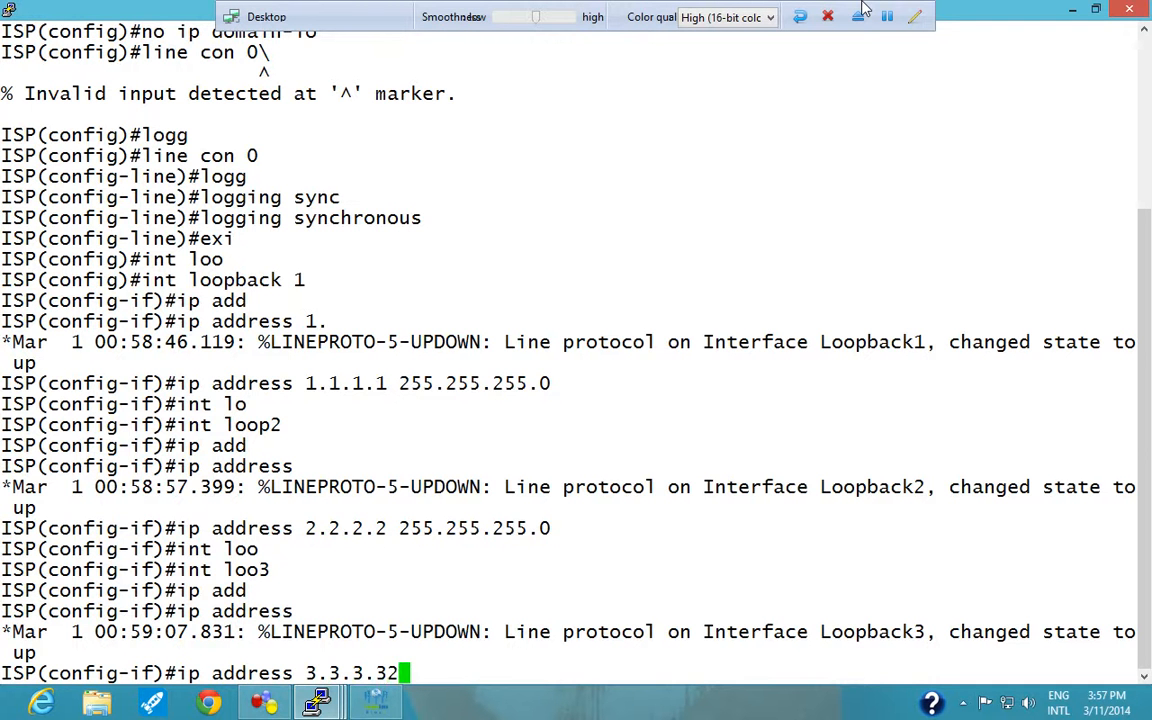
pyautogui.write('255.255.255.0')
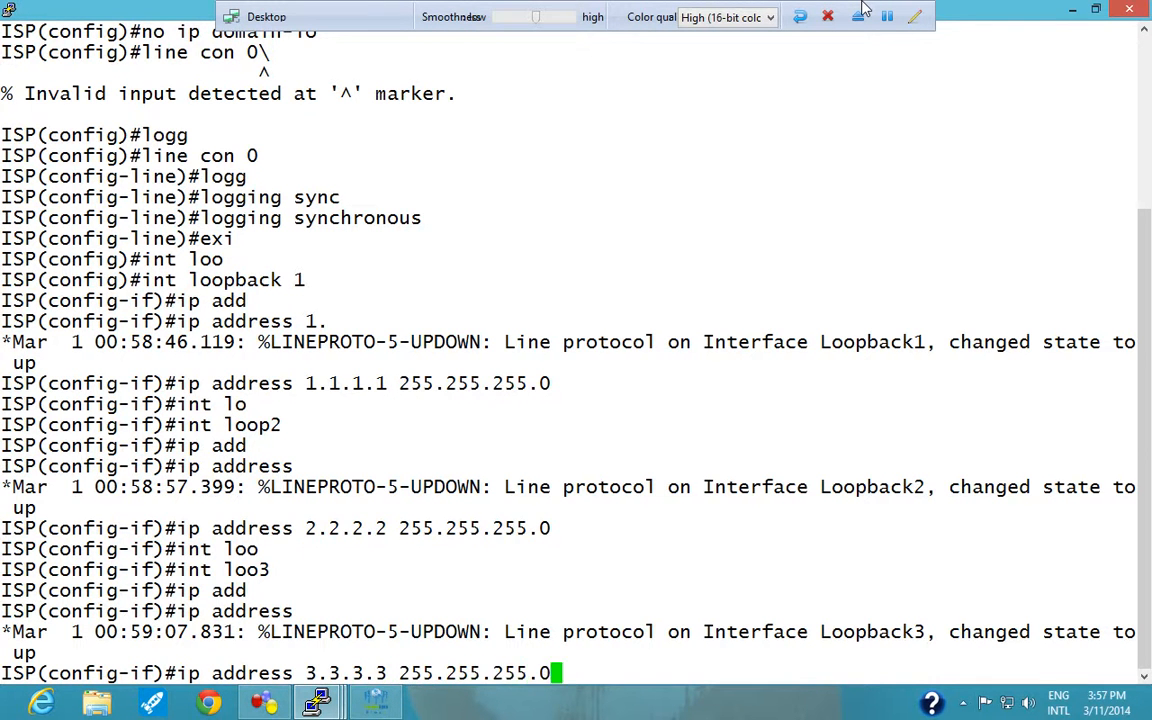
pyautogui.press('Return')
# Create interface loopback 4 on the ISP router and assign it IP address 4.4.4.4 with mask 255.255.255.0.
pyautogui.write('in')
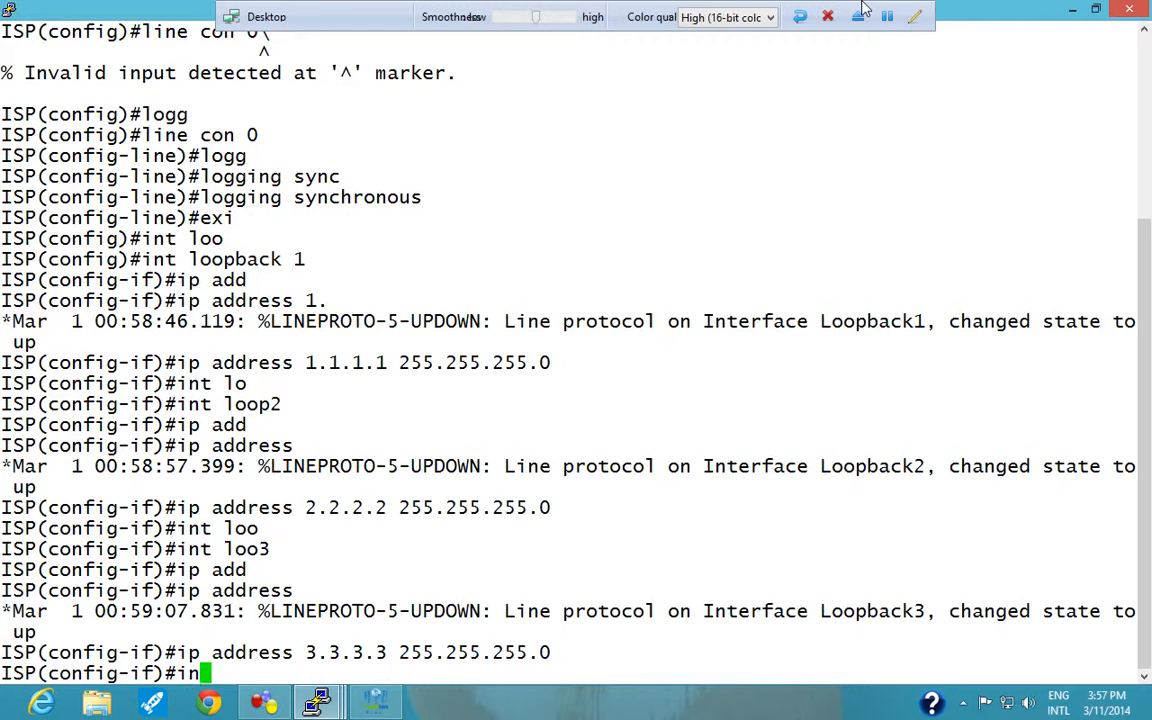
pyautogui.write('t loo4')
pyautogui.press('Return')
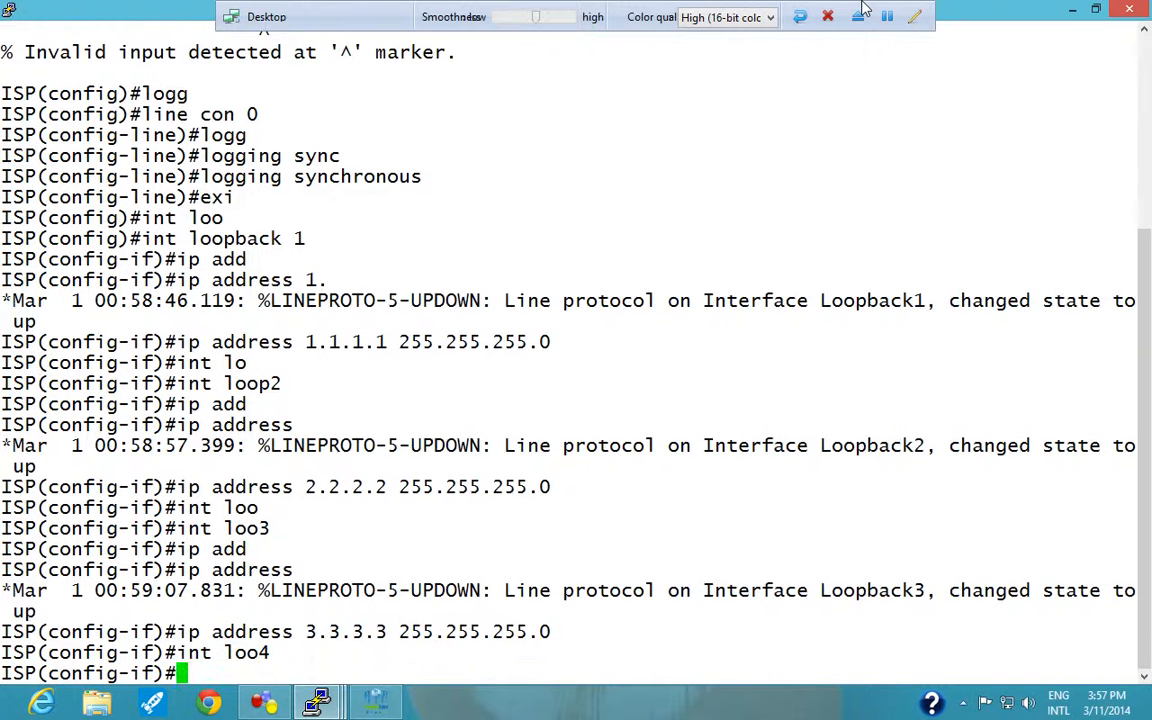
pyautogui.write('ip add')
pyautogui.press('Tab')
pyautogui.write('4')
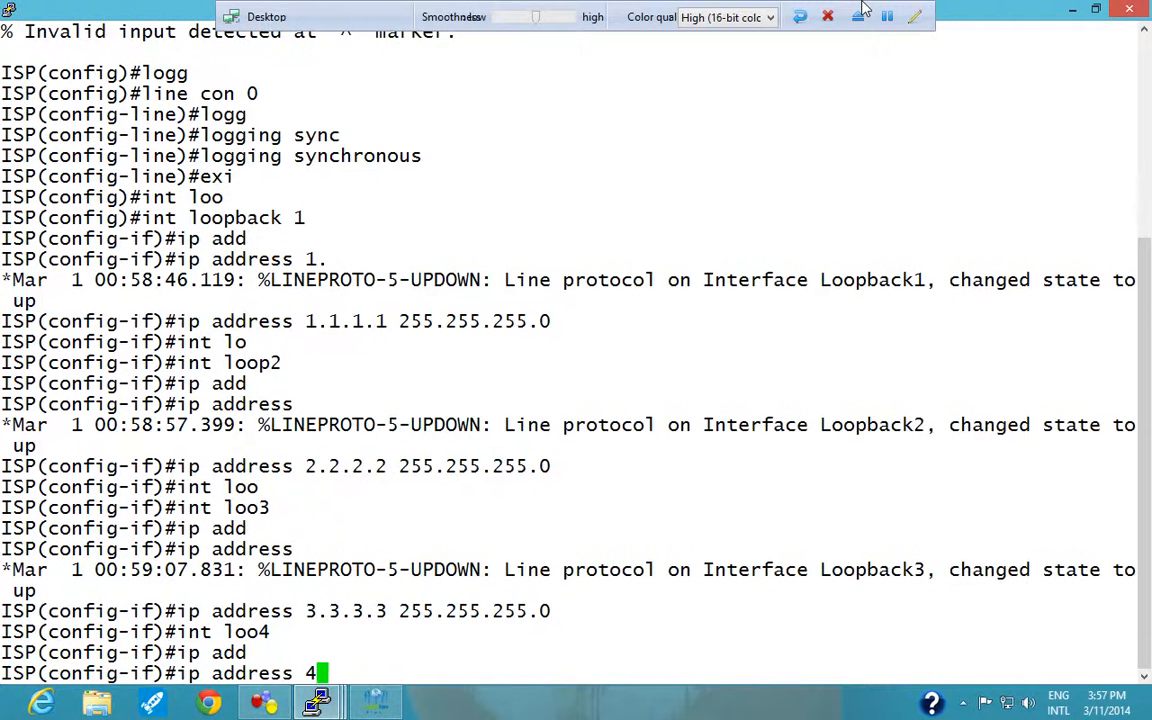
pyautogui.write('.4.4.4 255.')
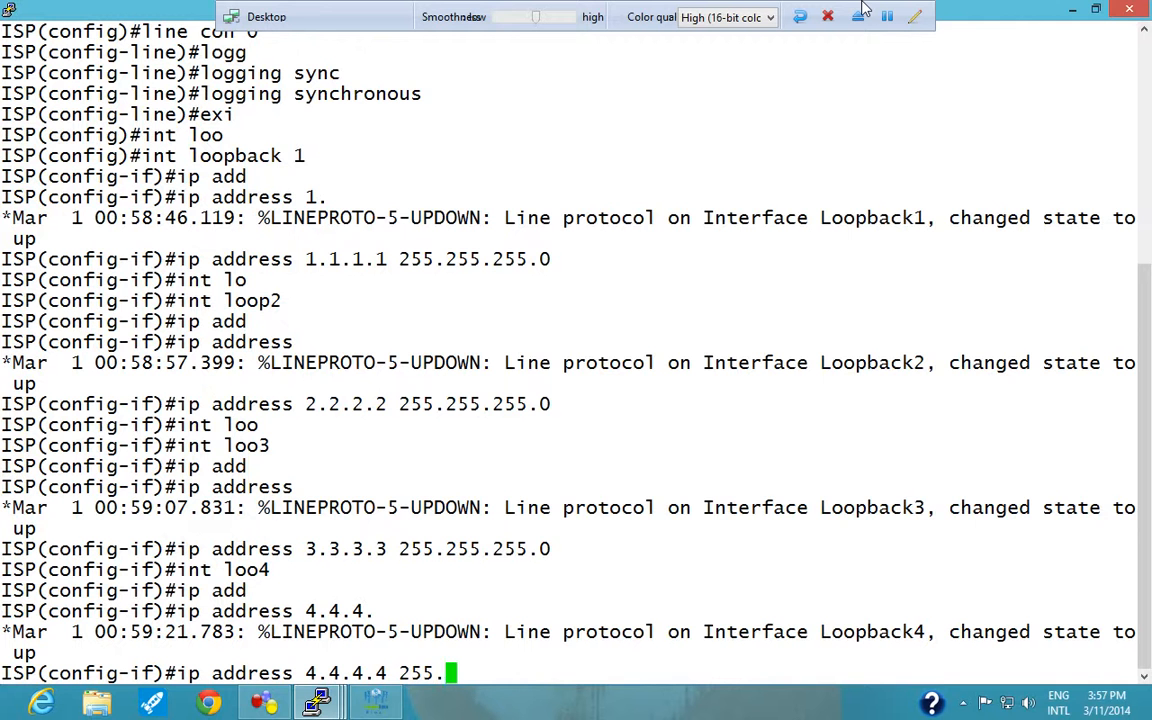
pyautogui.write('255.255.0')
pyautogui.press('Return')
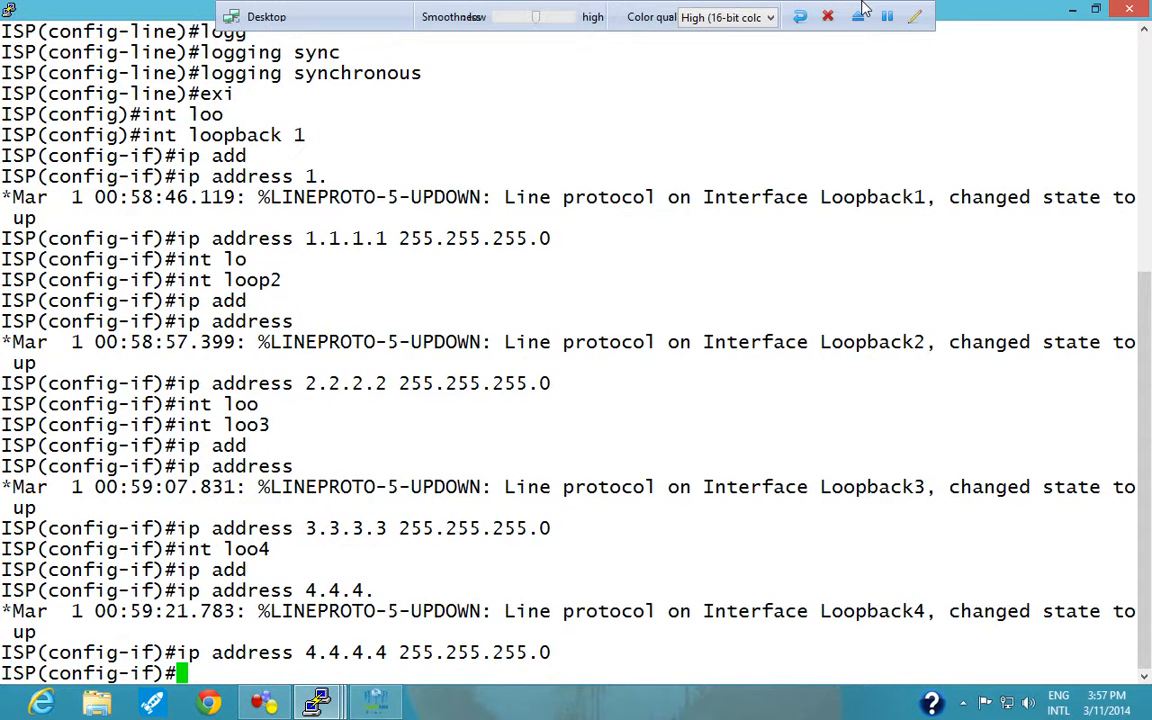
# Leave configuration mode on the ISP router and display its full brief IP interface summary.
pyautogui.hotkey('ctrl', 'z')
pyautogui.press('Return')
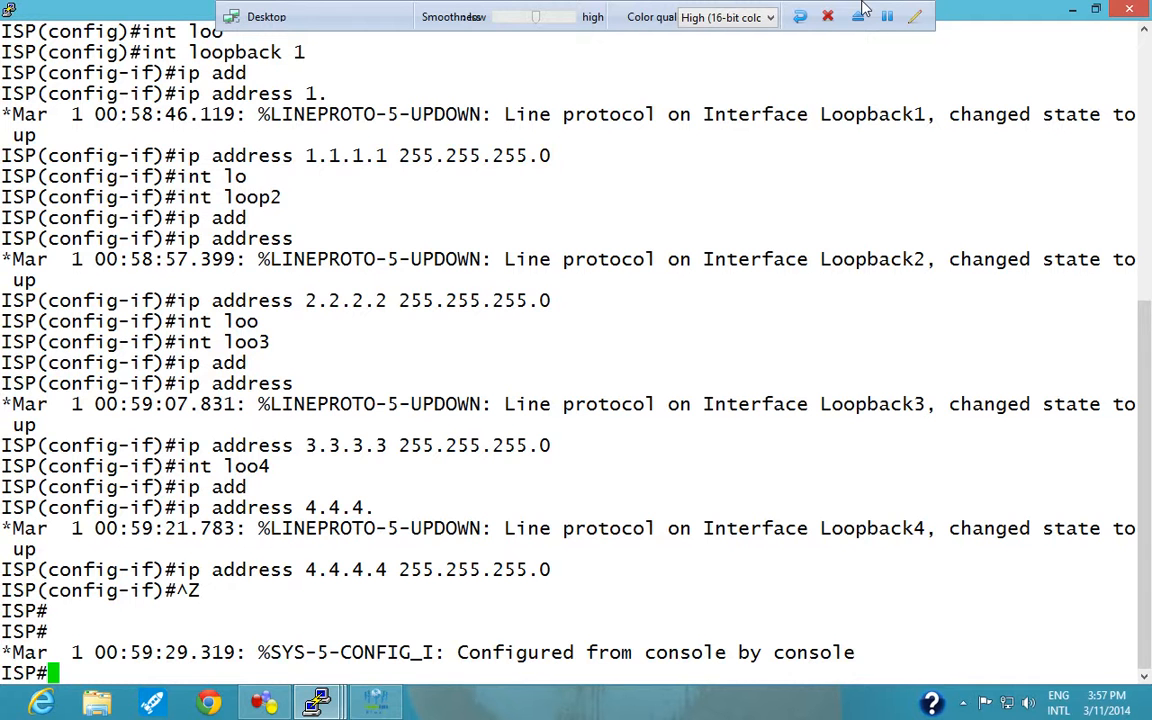
pyautogui.write('sh ip u')
pyautogui.press('BackSpace')
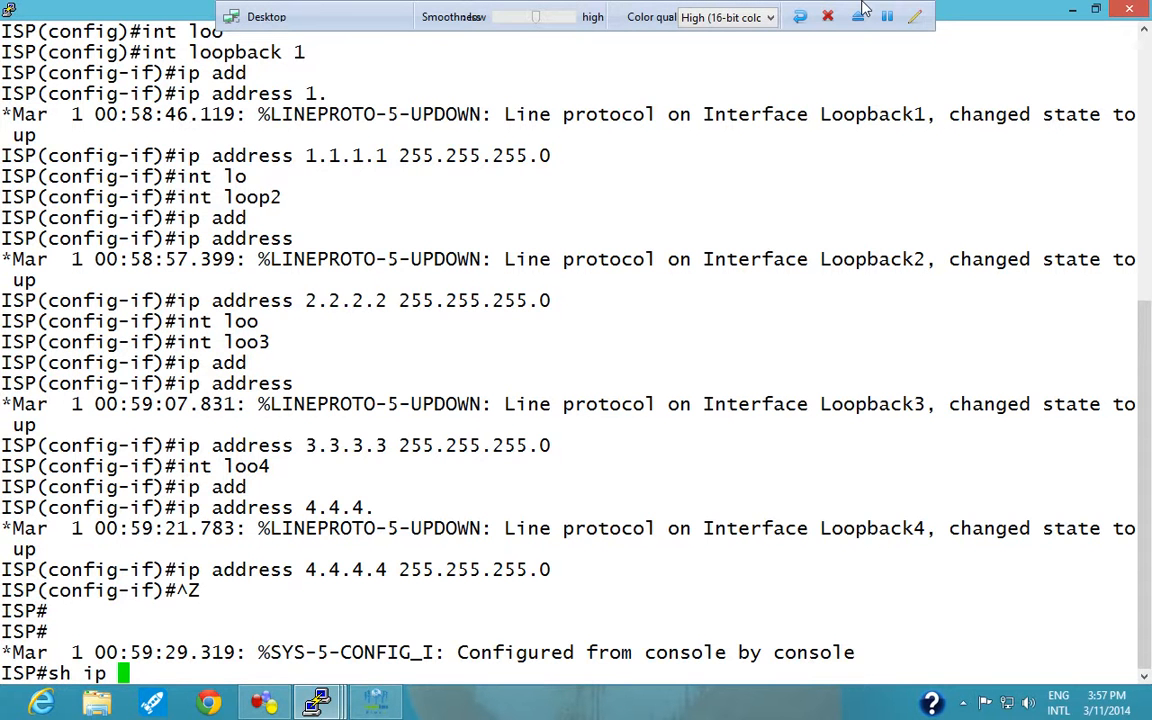
pyautogui.write('int brie')
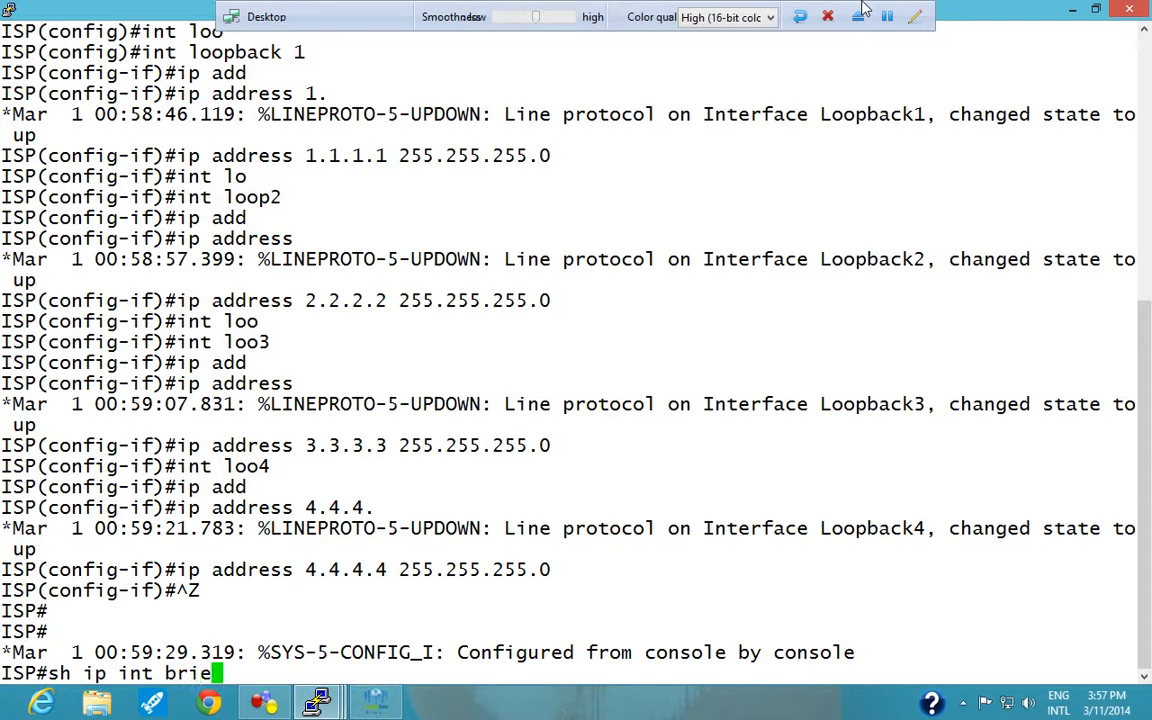
pyautogui.press('Tab')
pyautogui.press('Return')
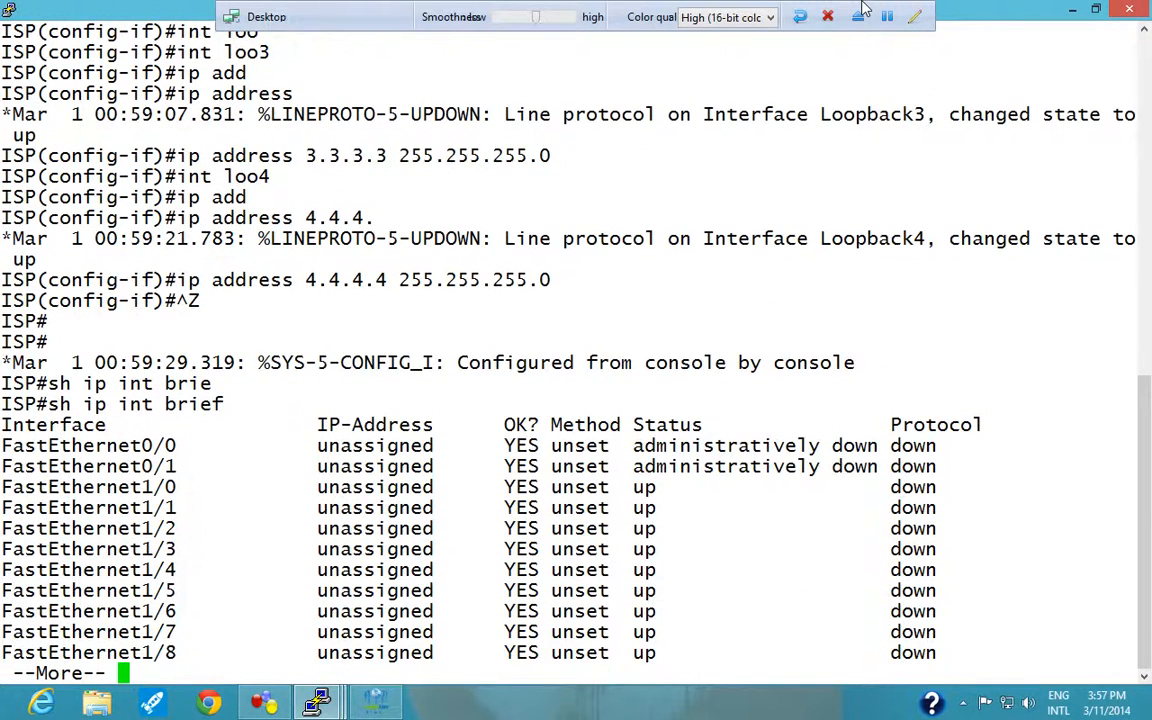
pyautogui.press('space')
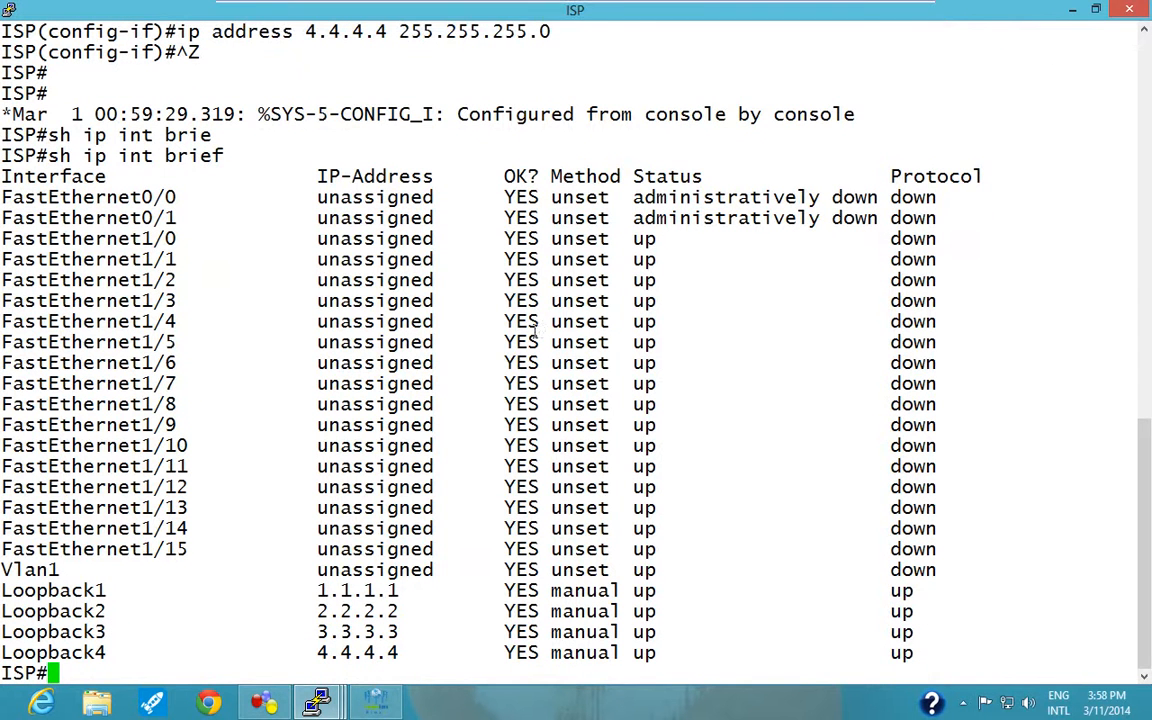
# Highlight the four loopback rows in the interface summary, then restore and minimise the ISP console to show the topology.
pyautogui.moveTo(12, 590); pyautogui.dragTo(955, 648)
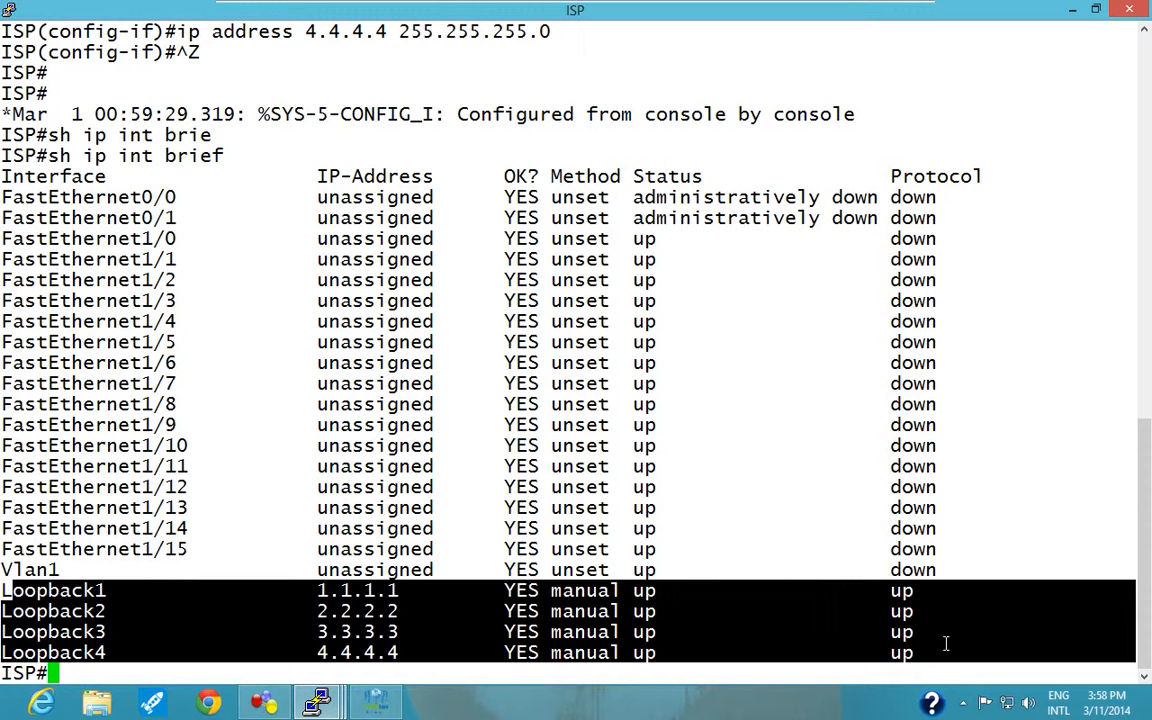
pyautogui.click(825, 512)
pyautogui.doubleClick(985, 9)
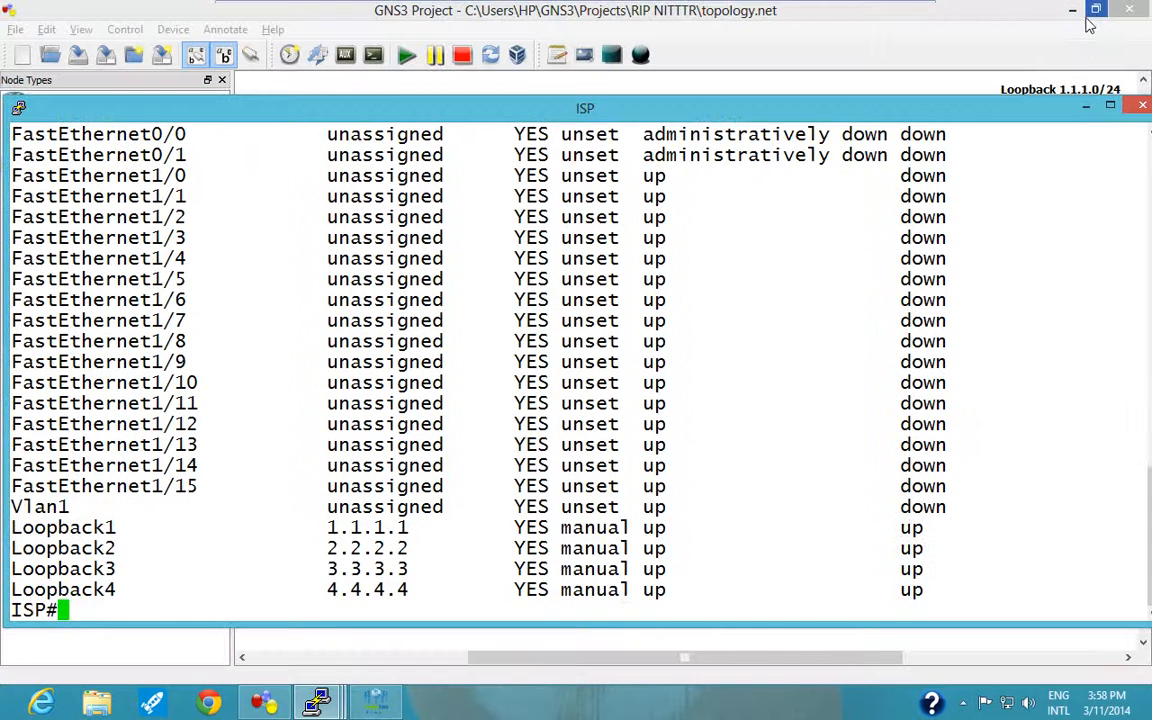
pyautogui.click(1087, 110)
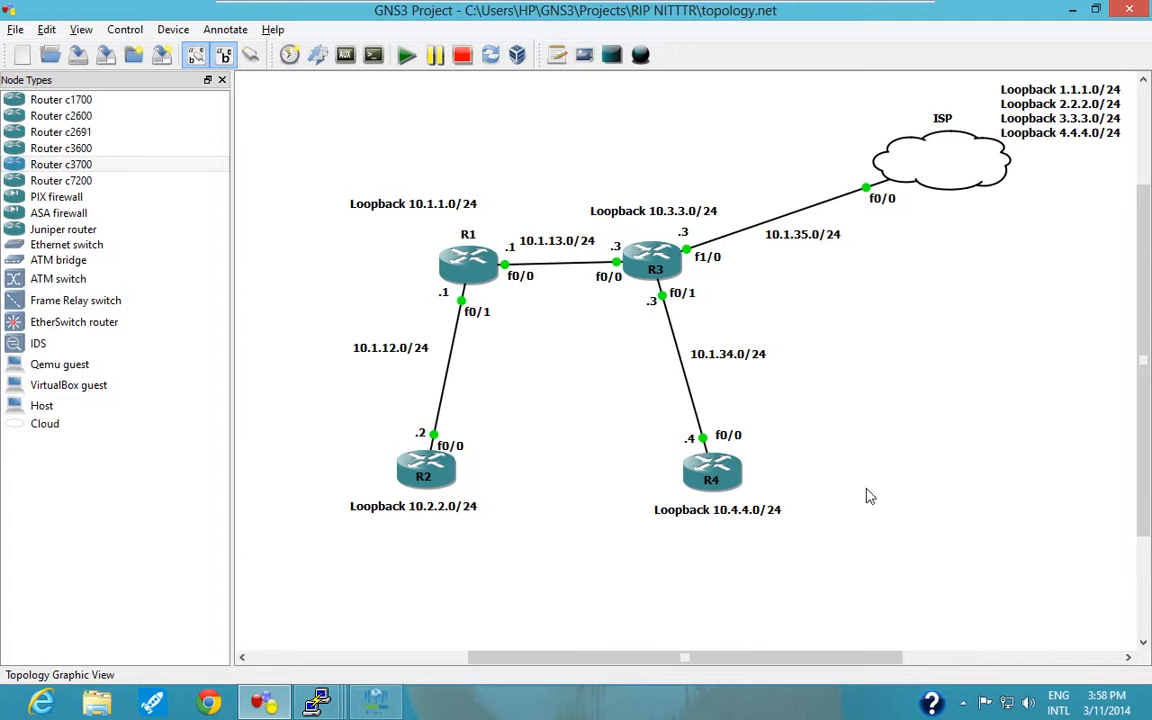
pyautogui.moveTo(280, 708)
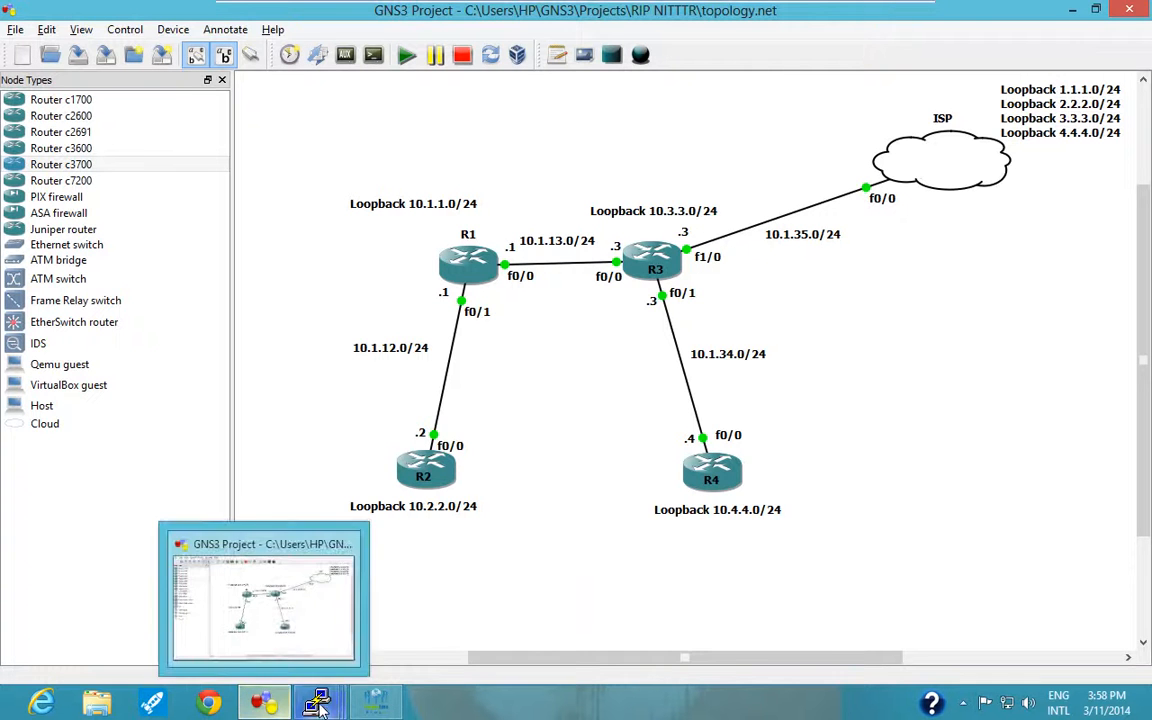
pyautogui.click(381, 703)
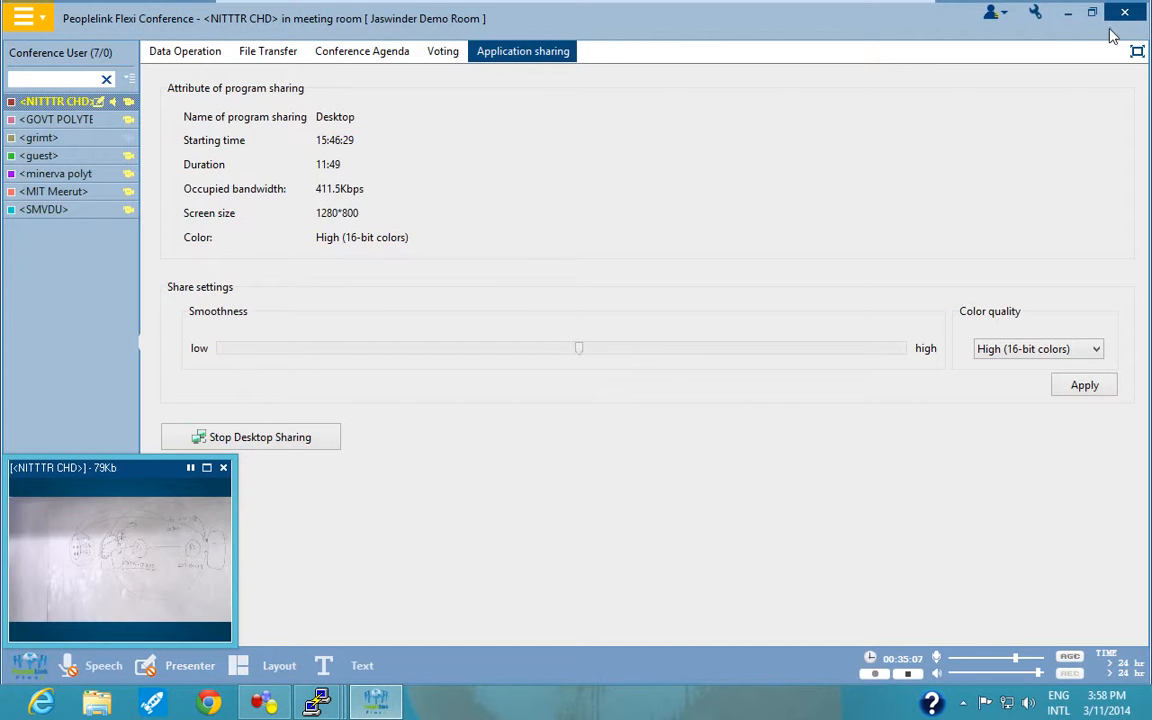
pyautogui.click(1069, 16)
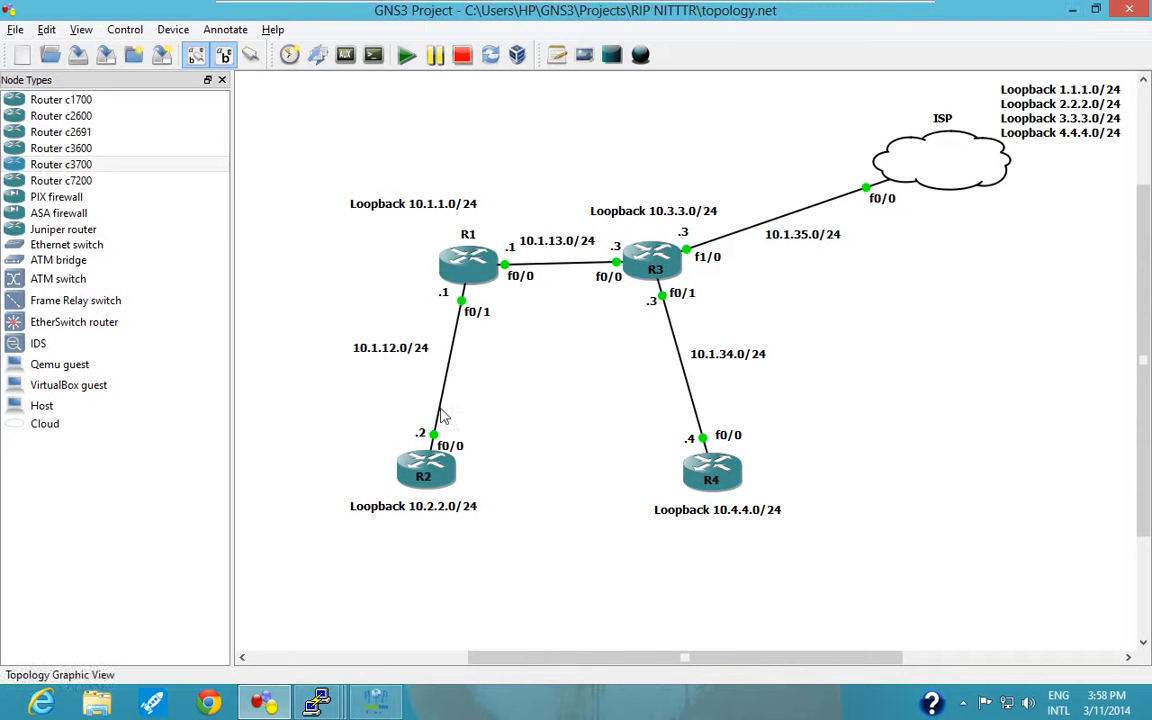
# Switch to the R1 console and enter RIP router configuration mode with "router rip".
pyautogui.click(312, 706)
pyautogui.click(175, 632)
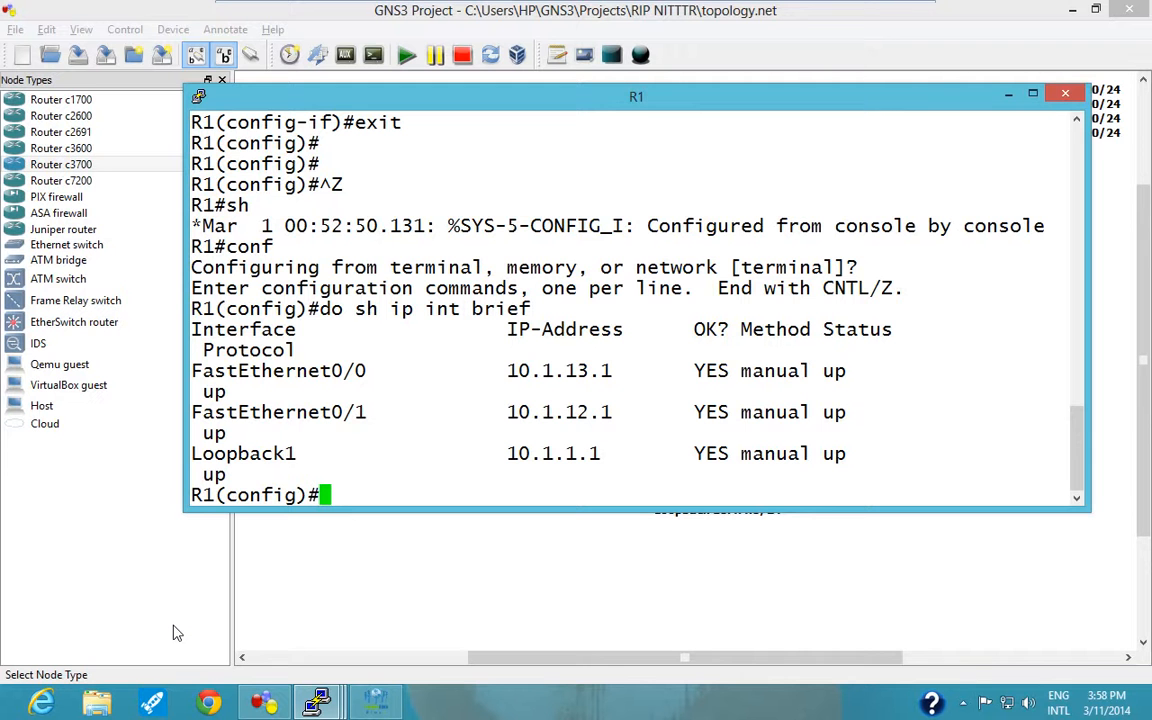
pyautogui.write('route')
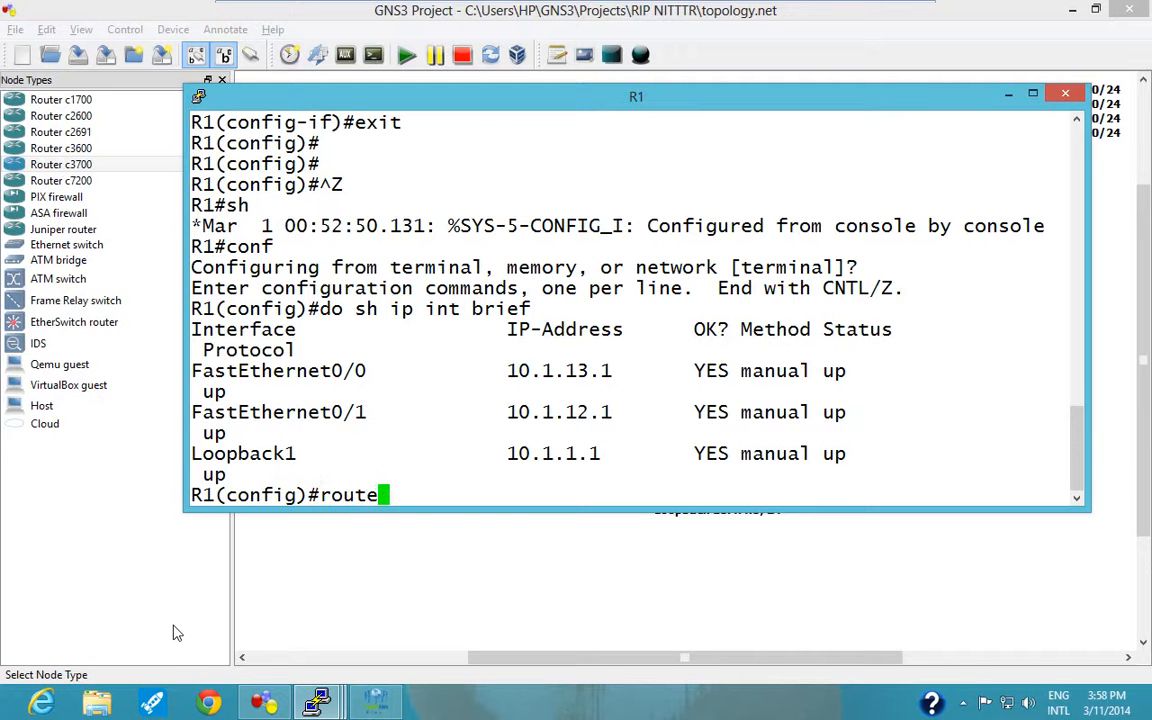
pyautogui.press('Tab')
pyautogui.write('r ip')
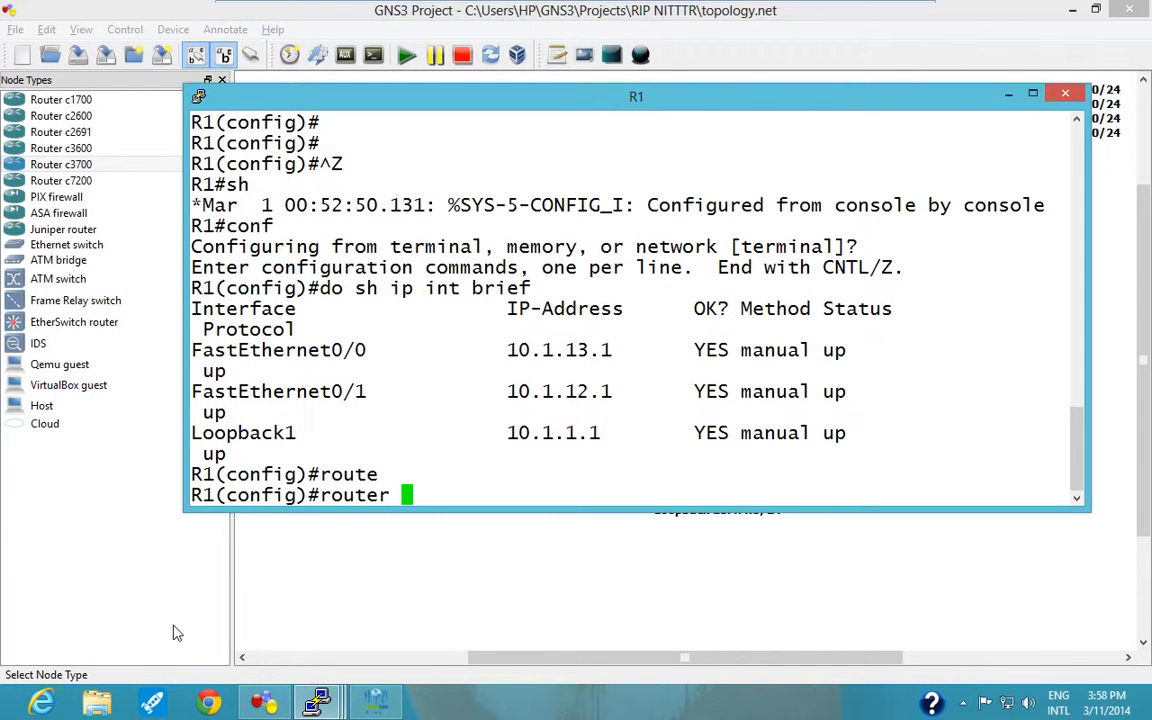
pyautogui.press('BackSpace')
pyautogui.press('BackSpace')
pyautogui.write('rip')
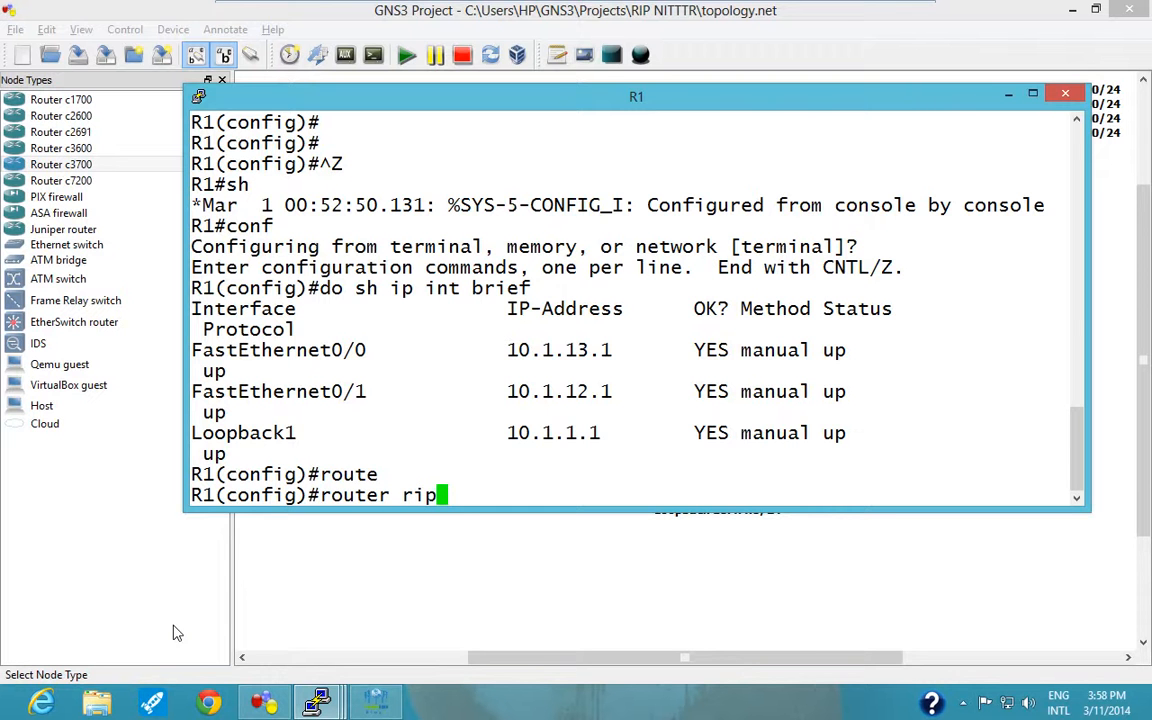
pyautogui.press('Return')
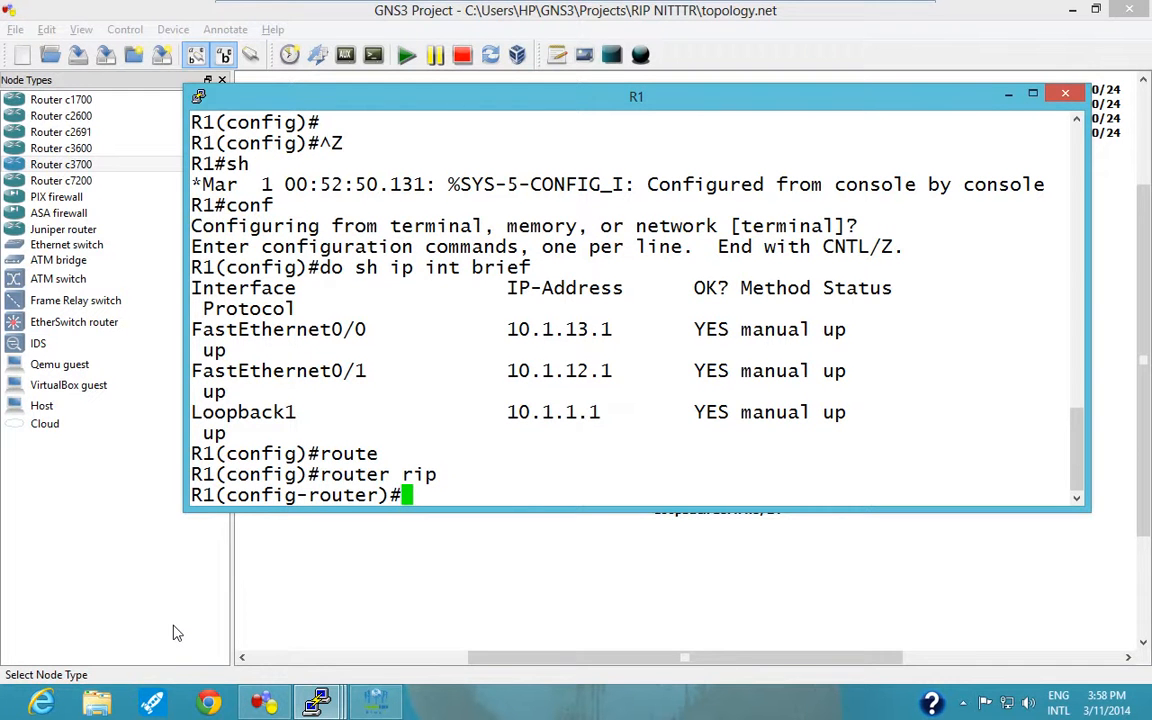
pyautogui.write('ve')
pyautogui.press('Tab')
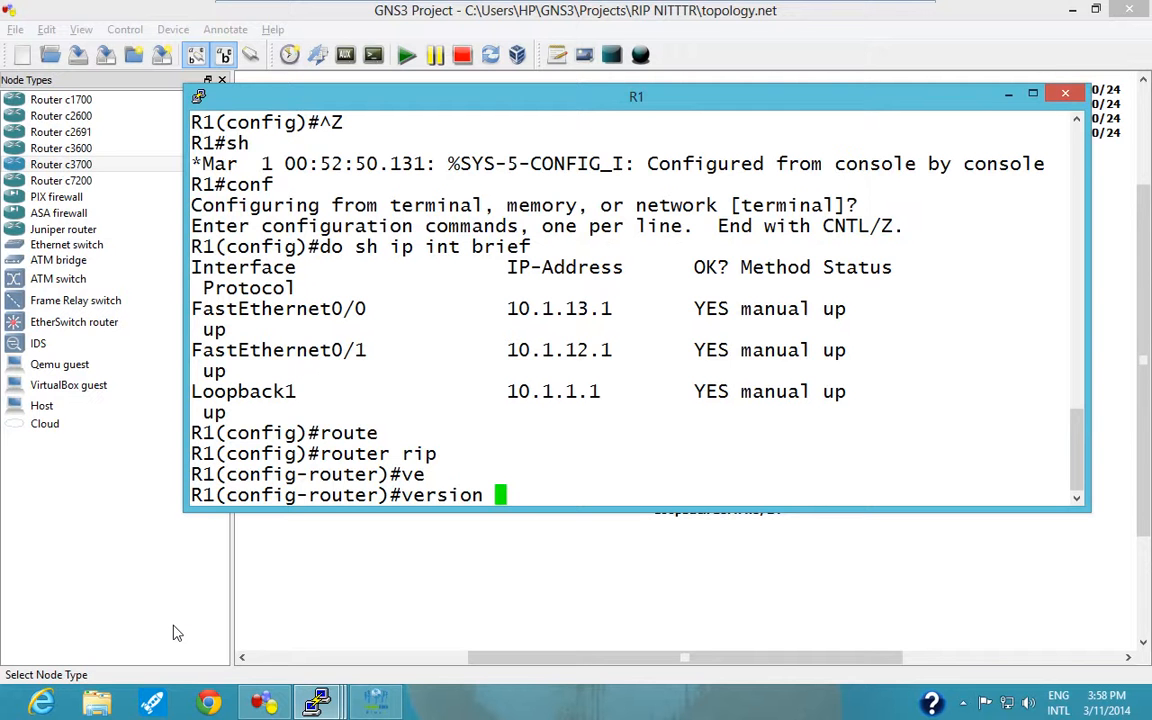
pyautogui.press('BackSpace')
pyautogui.press('BackSpace')
pyautogui.press('BackSpace')
pyautogui.press('BackSpace')
pyautogui.press('BackSpace')
pyautogui.press('BackSpace')
pyautogui.press('BackSpace')
pyautogui.press('BackSpace')
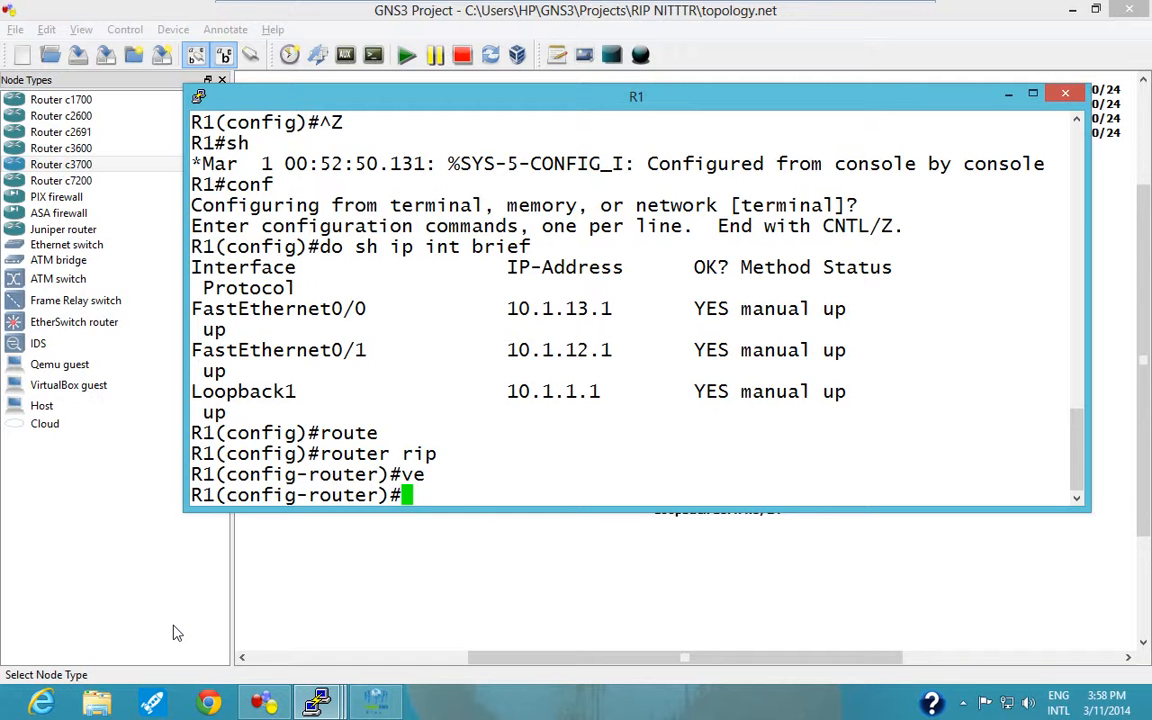
# Set the RIP version on R1 to 1.
pyautogui.write('ve')
pyautogui.press('Tab')
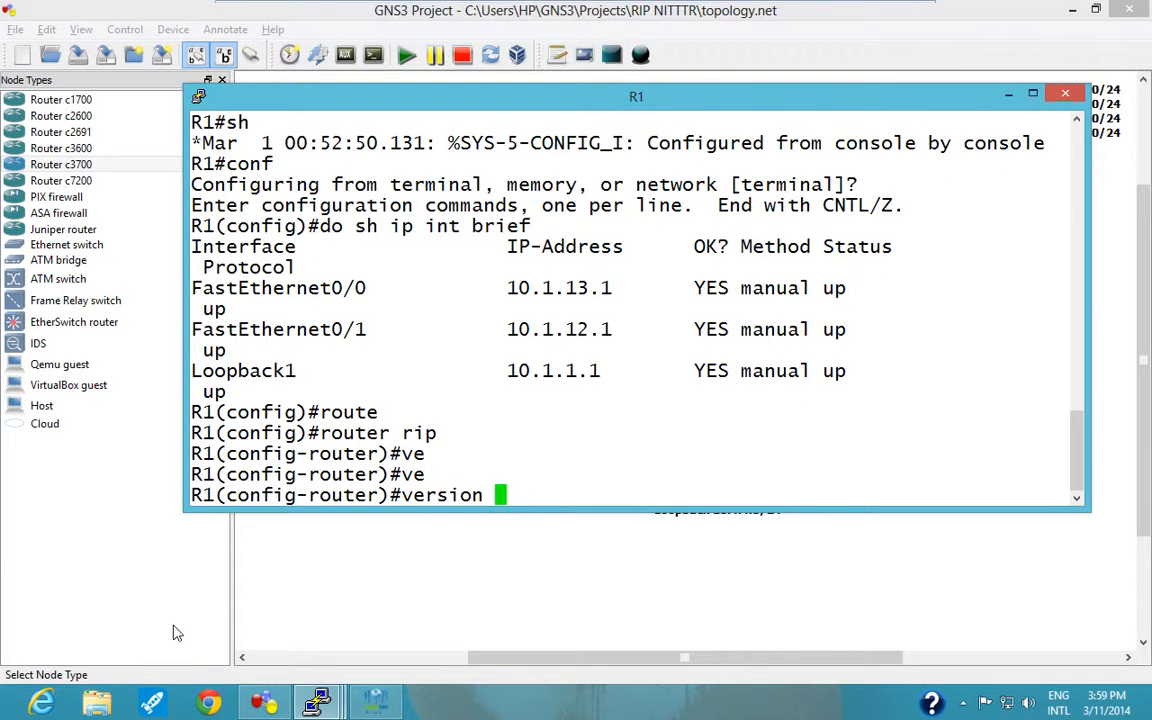
pyautogui.write('1')
pyautogui.press('Return')
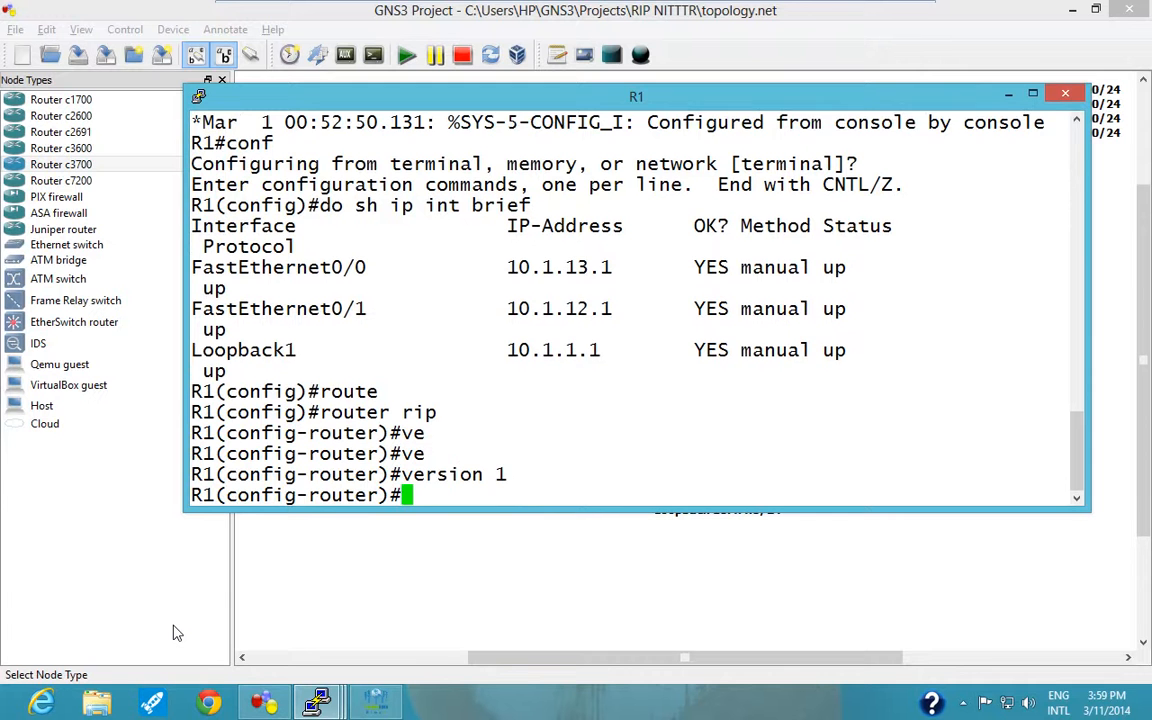
# Disable automatic route summarization for RIP on R1 with "no auto-summary".
pyautogui.write('no au')
pyautogui.press('Tab')
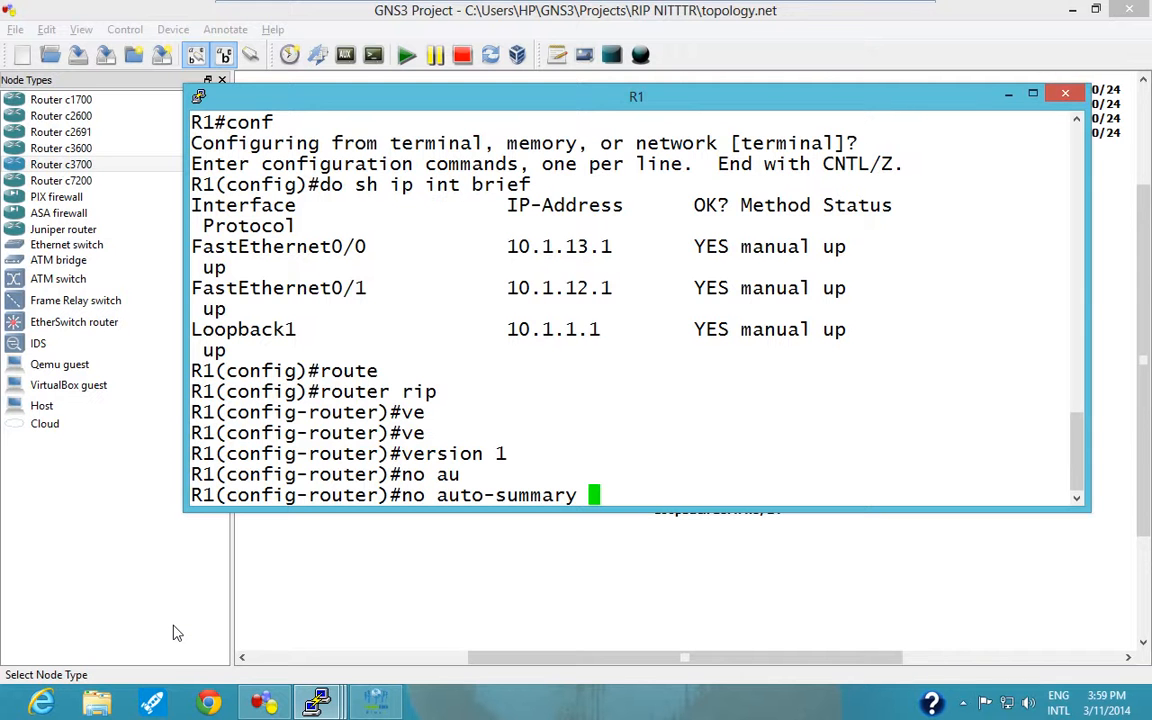
pyautogui.press('Return')
pyautogui.write('.')
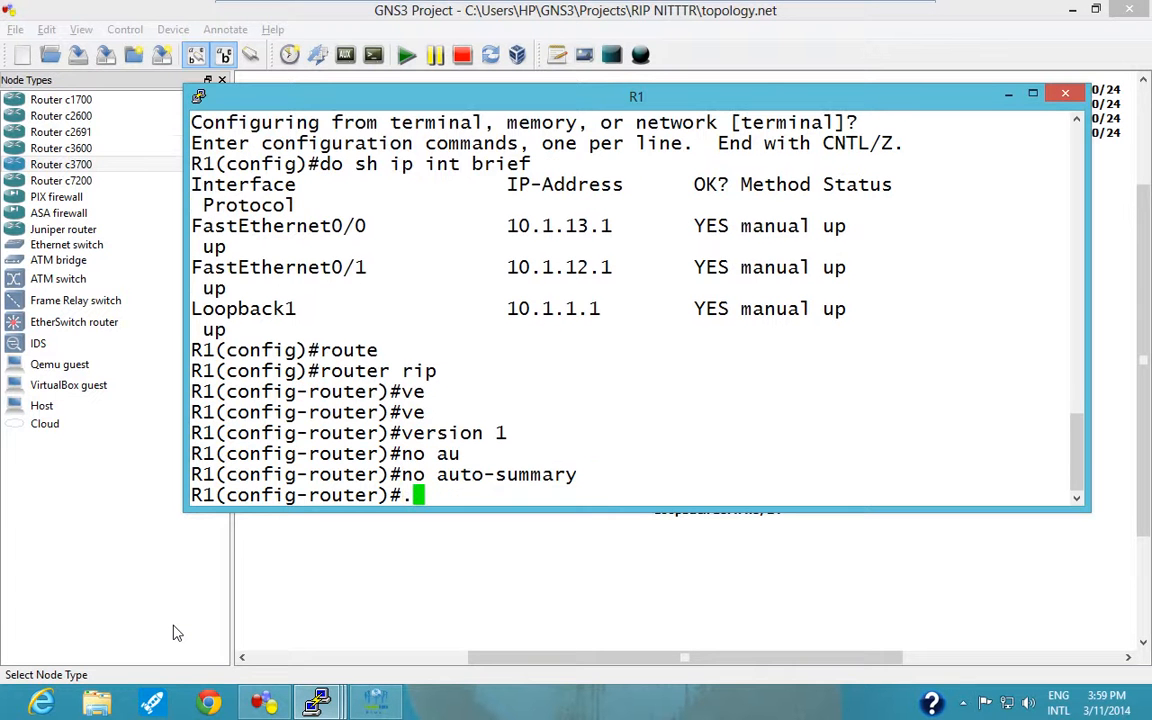
pyautogui.press('BackSpace')
# Write a RIP network statement for 10.1.13.0 on R1 without submitting it, checking the topology diagram for the address.
pyautogui.write('network')
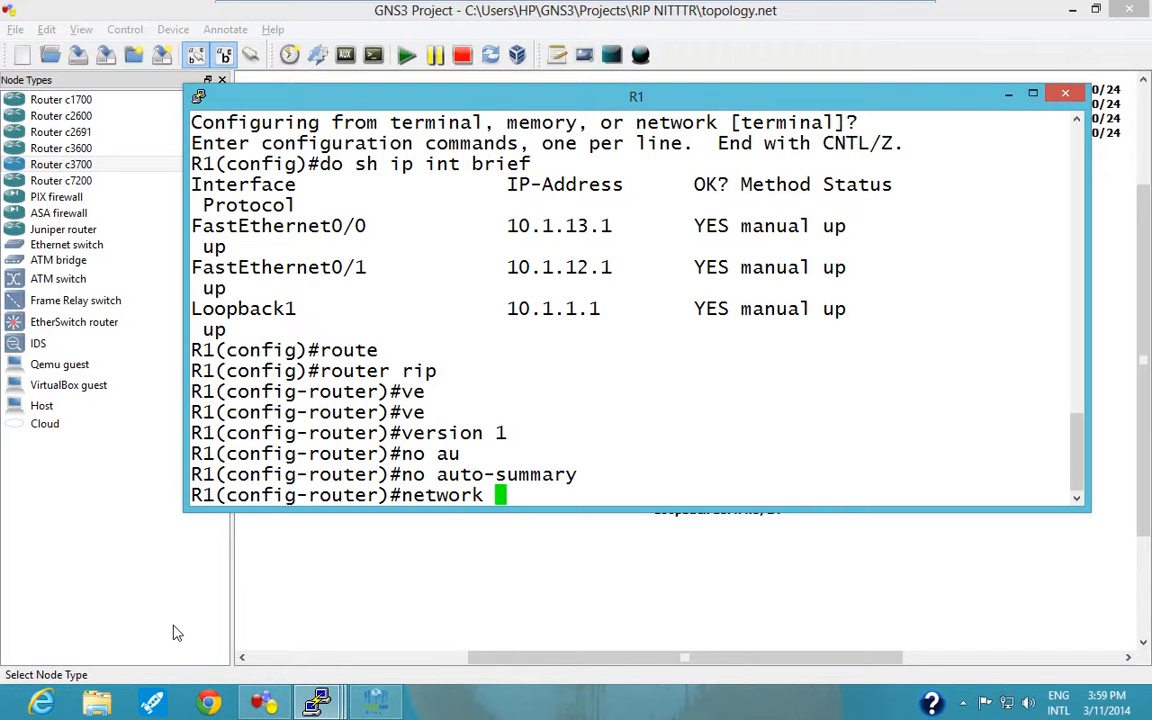
pyautogui.click(1010, 96)
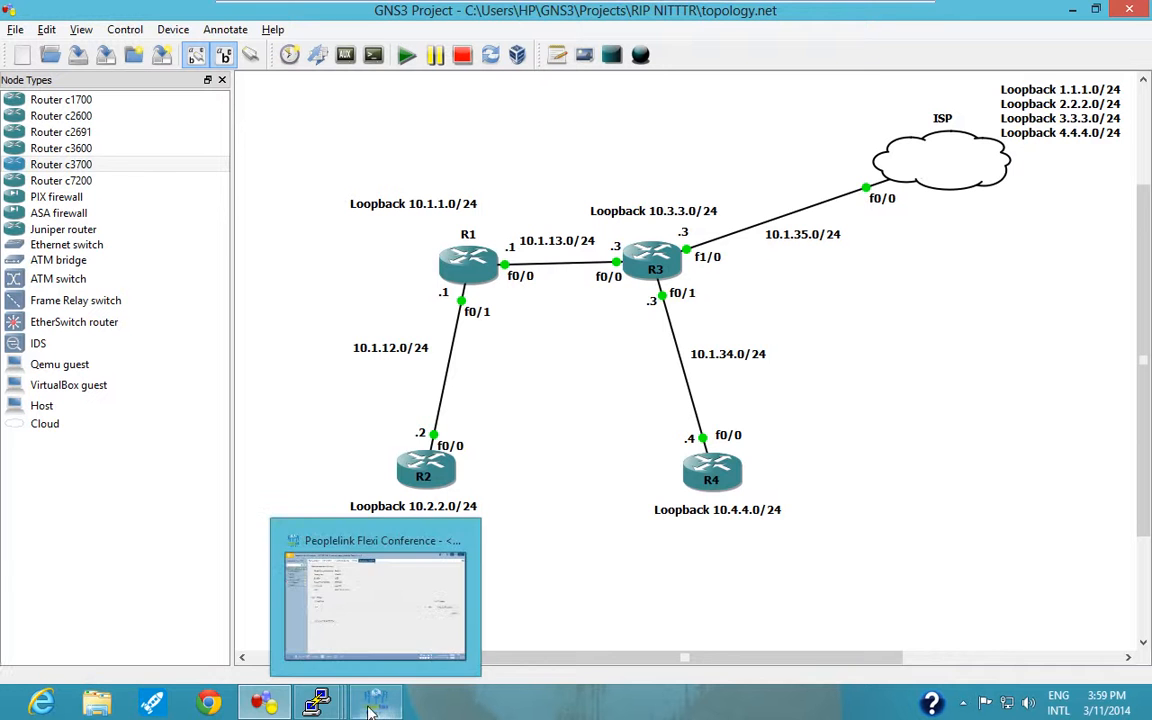
pyautogui.moveTo(308, 708)
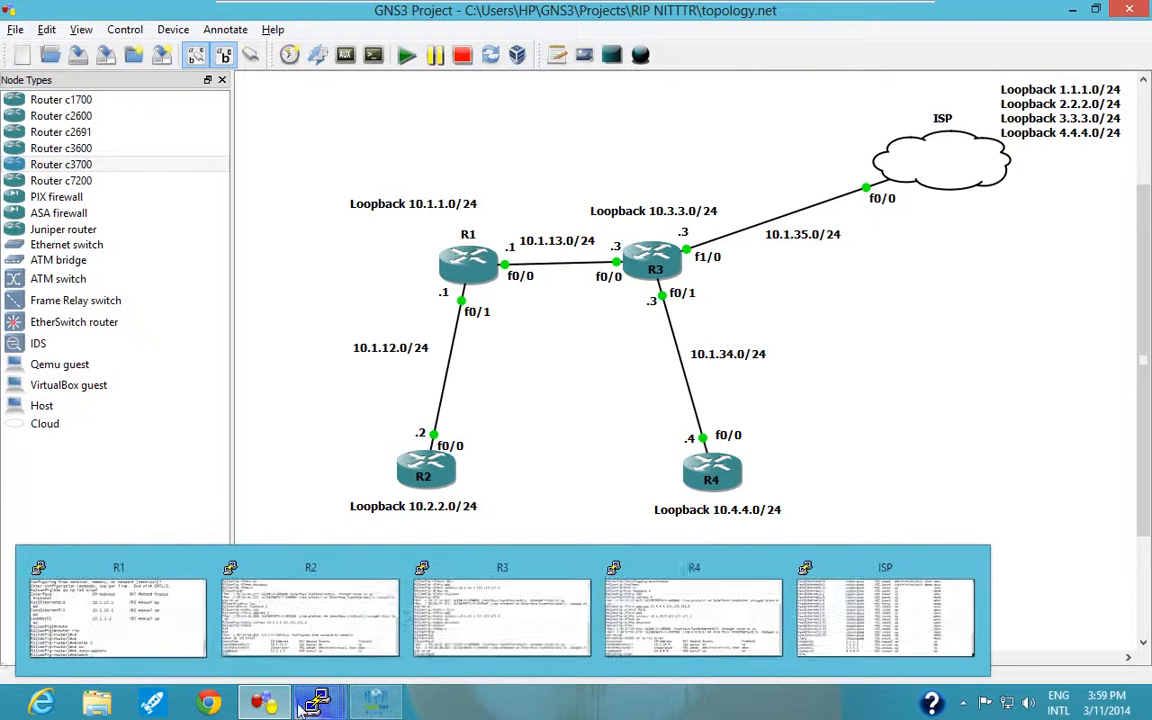
pyautogui.click(115, 615)
pyautogui.write('10.')
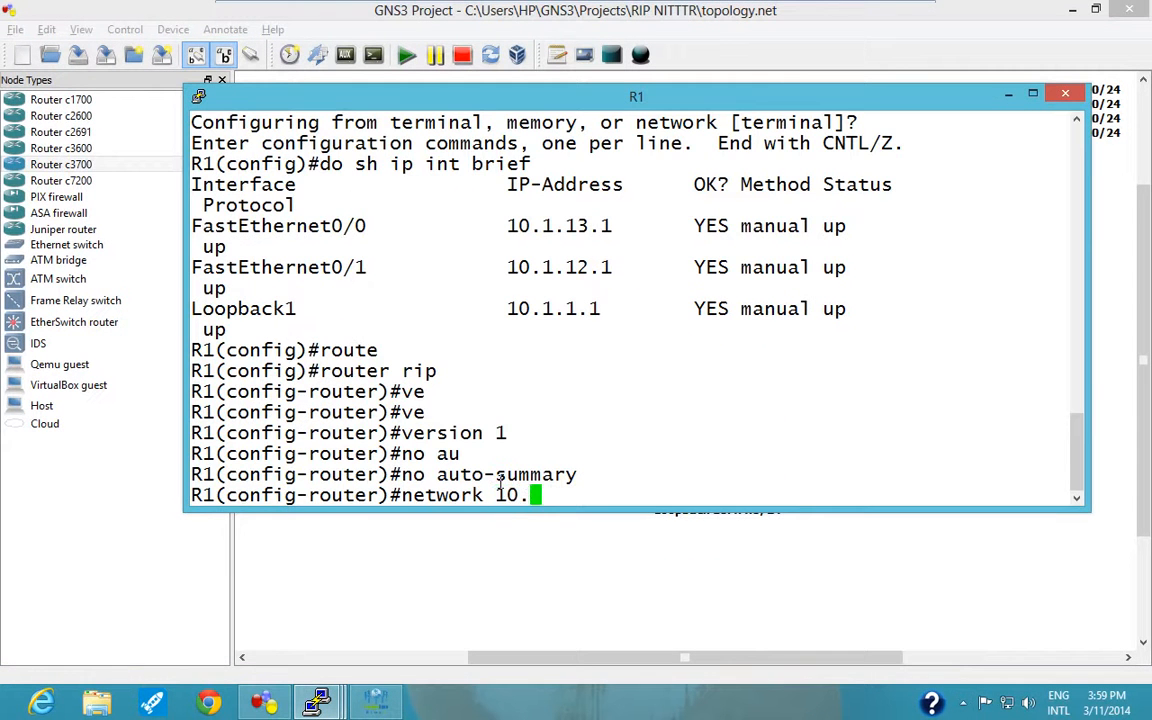
pyautogui.write('1.13.0')
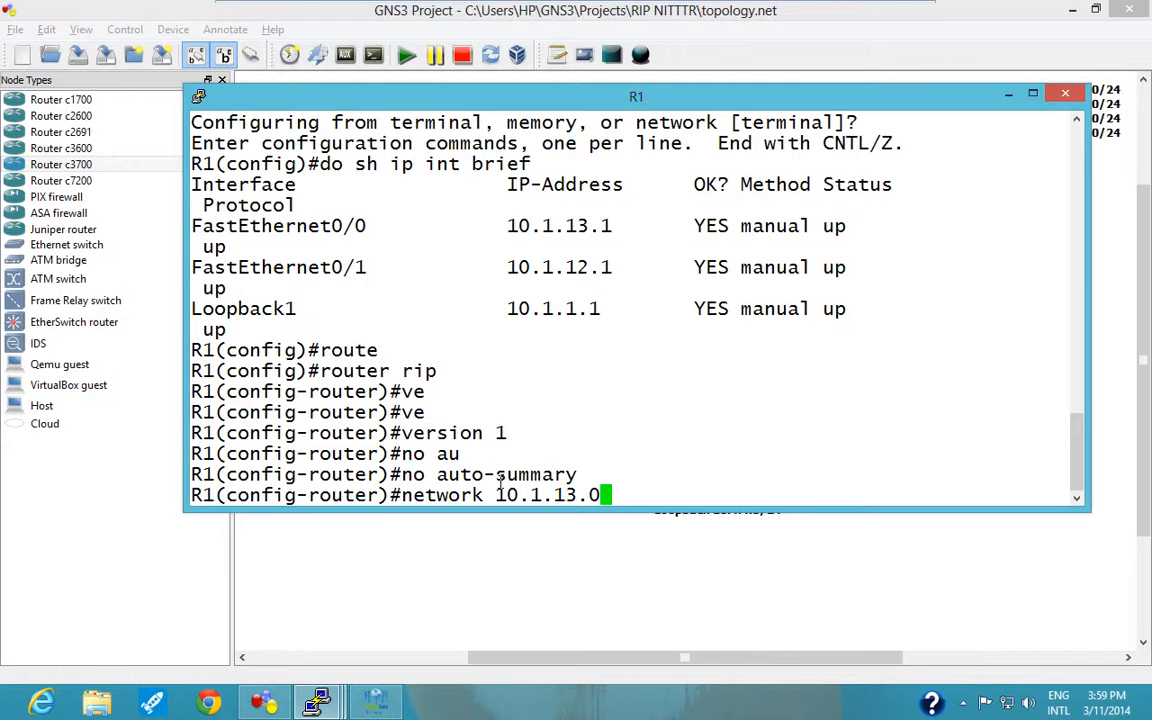
# Move the R1 console aside to view the topology and back, then change the unsubmitted network address to 10.1.0.0.
pyautogui.moveTo(619, 101); pyautogui.dragTo(631, 303)
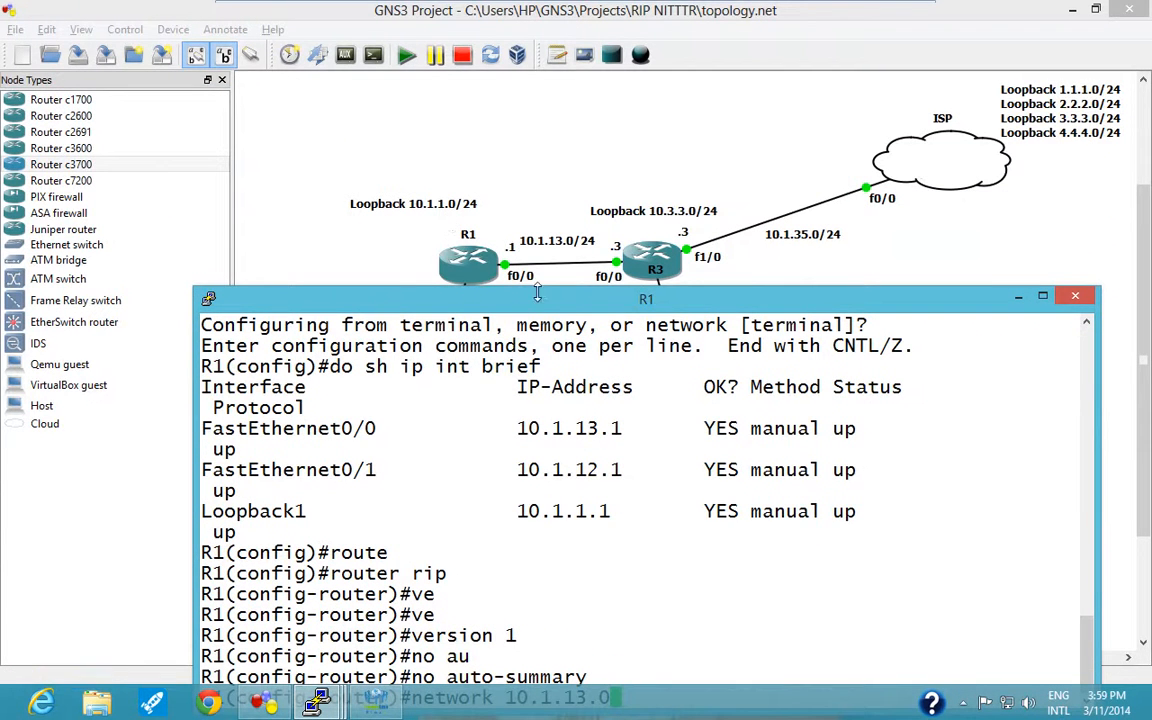
pyautogui.moveTo(538, 293); pyautogui.dragTo(552, 72)
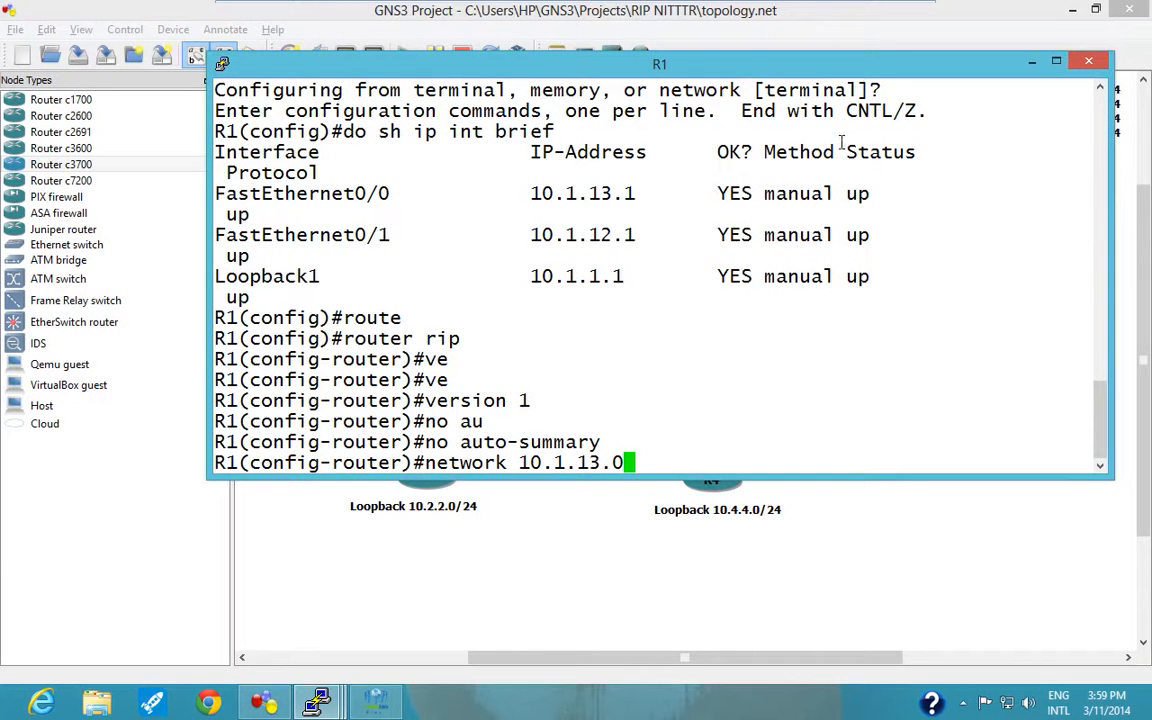
pyautogui.press('BackSpace')
pyautogui.press('BackSpace')
pyautogui.press('BackSpace')
pyautogui.press('BackSpace')
pyautogui.write('0.0')
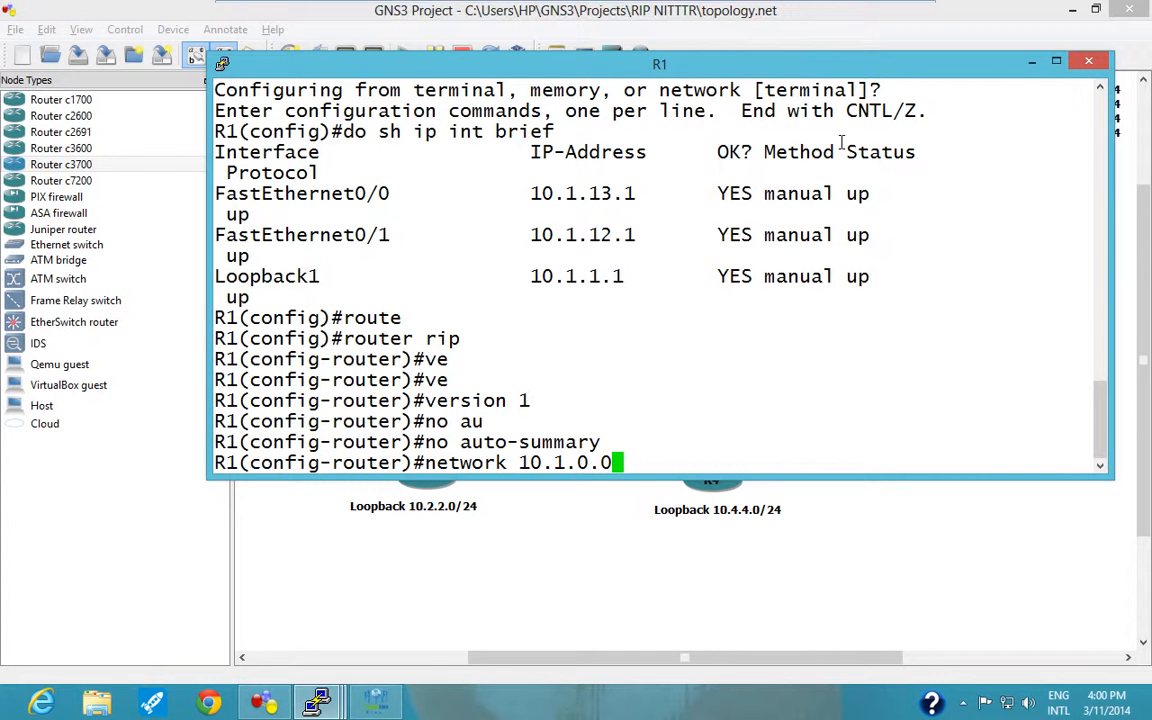
# Submit the RIP network statement for 10.1.0.0 on R1 and switch to R2's console.
pyautogui.press('Return')
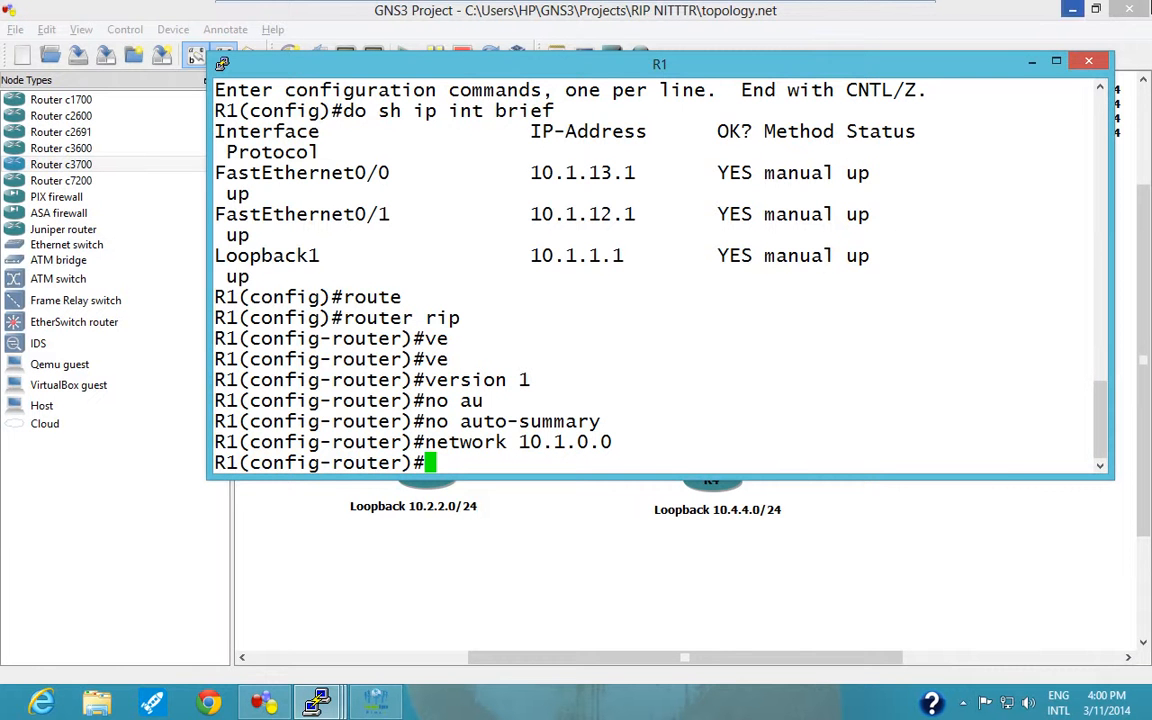
pyautogui.click(435, 562)
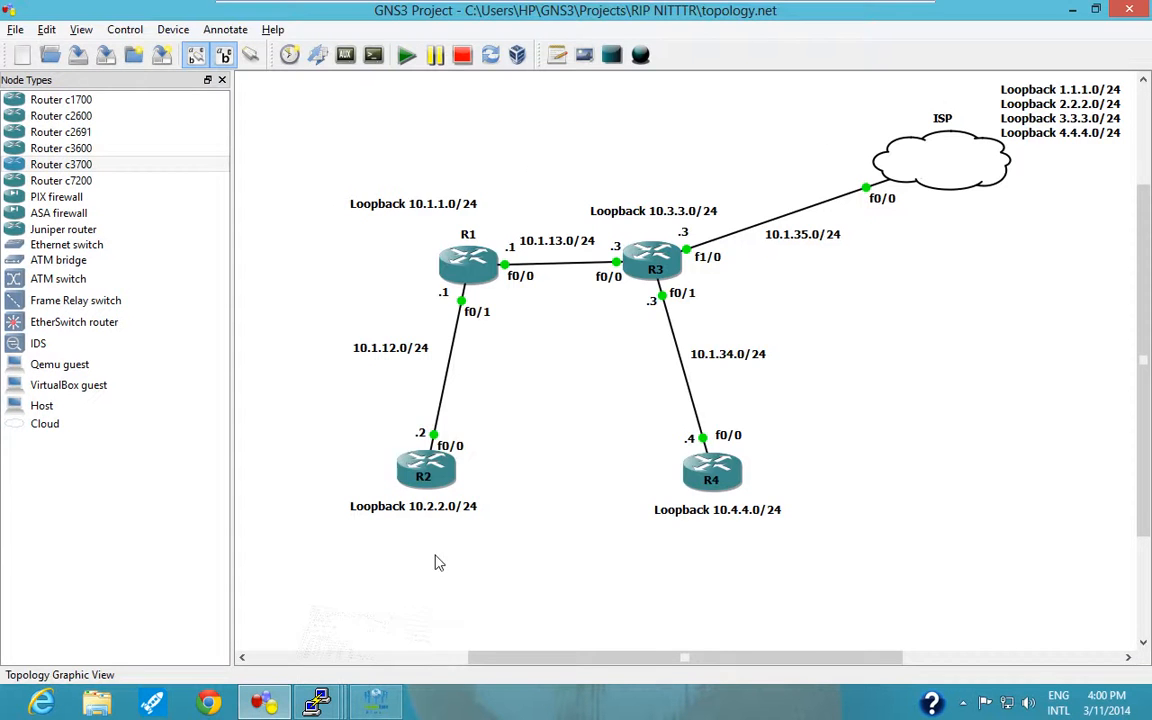
pyautogui.click(316, 703)
pyautogui.click(322, 575)
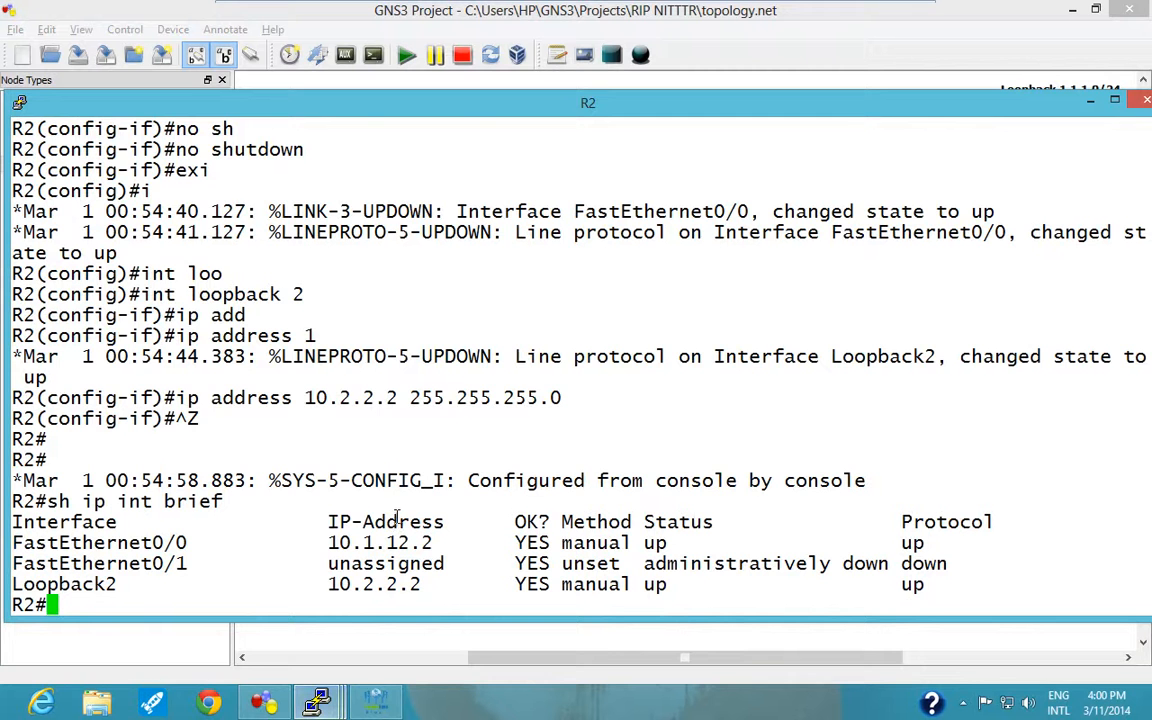
# Enter global configuration mode on R2 with "conf t".
pyautogui.write('con ft')
pyautogui.press('Return')
pyautogui.write('conf t')
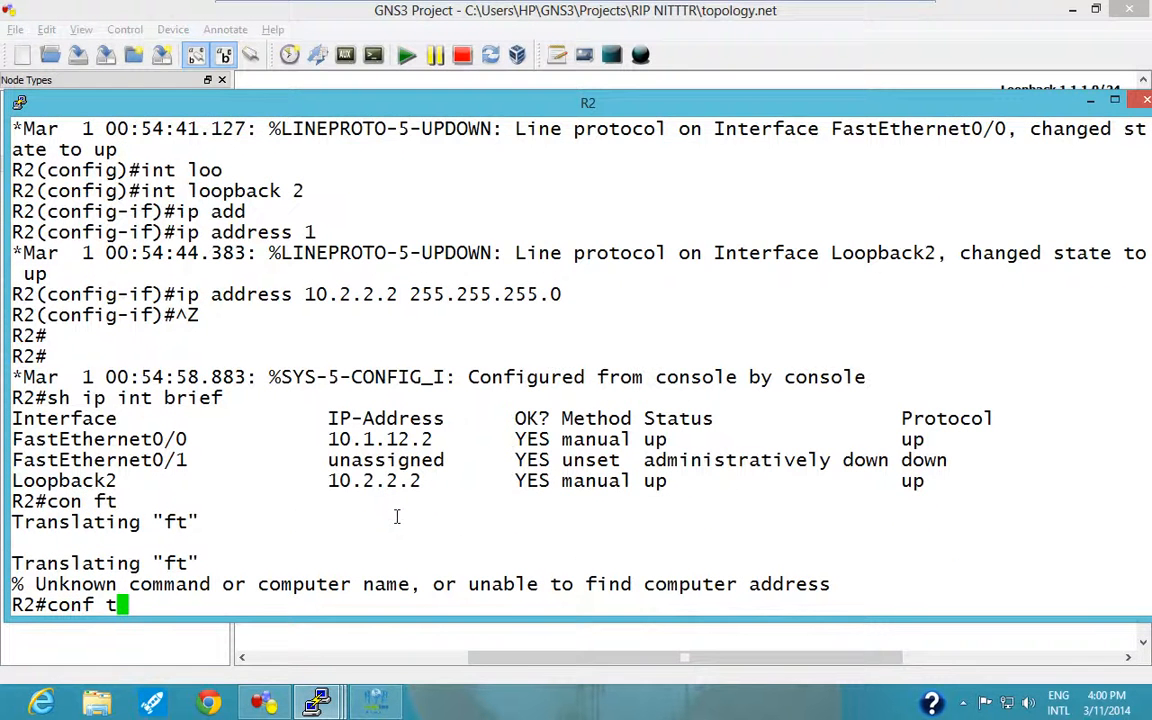
pyautogui.press('Return')
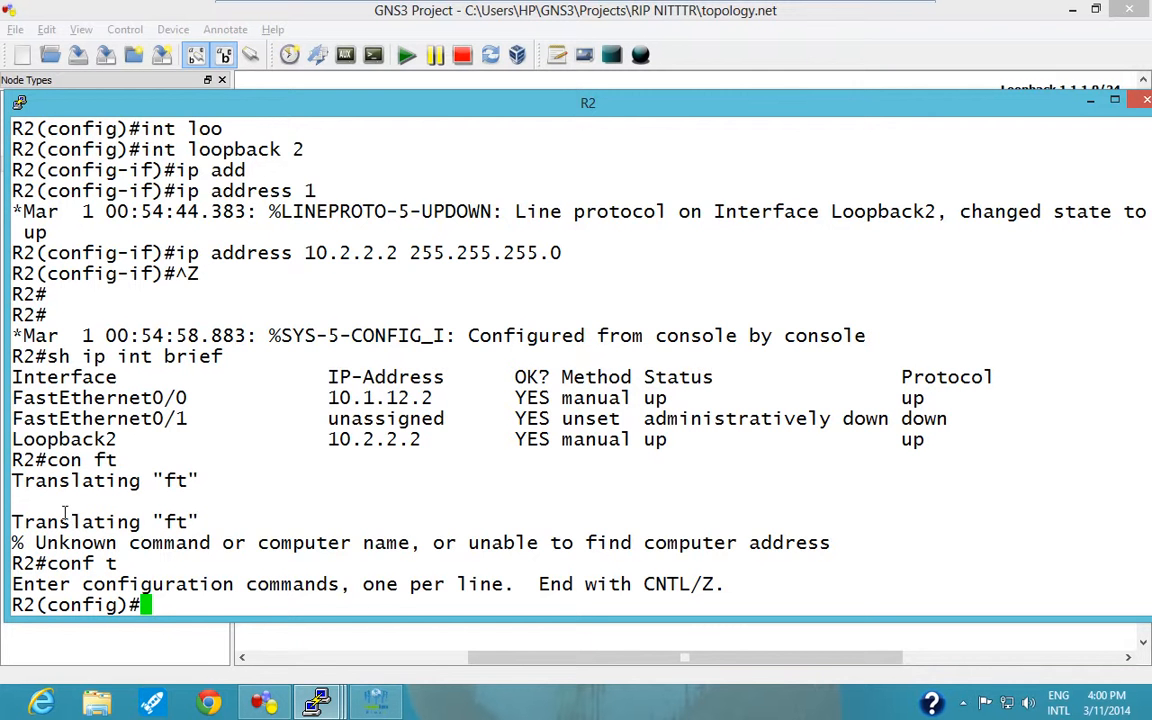
pyautogui.scroll(9, 92, 445)
pyautogui.scroll(-3, 101, 490)
pyautogui.scroll(-6, 101, 490)
pyautogui.moveTo(81, 543); pyautogui.dragTo(230, 543)
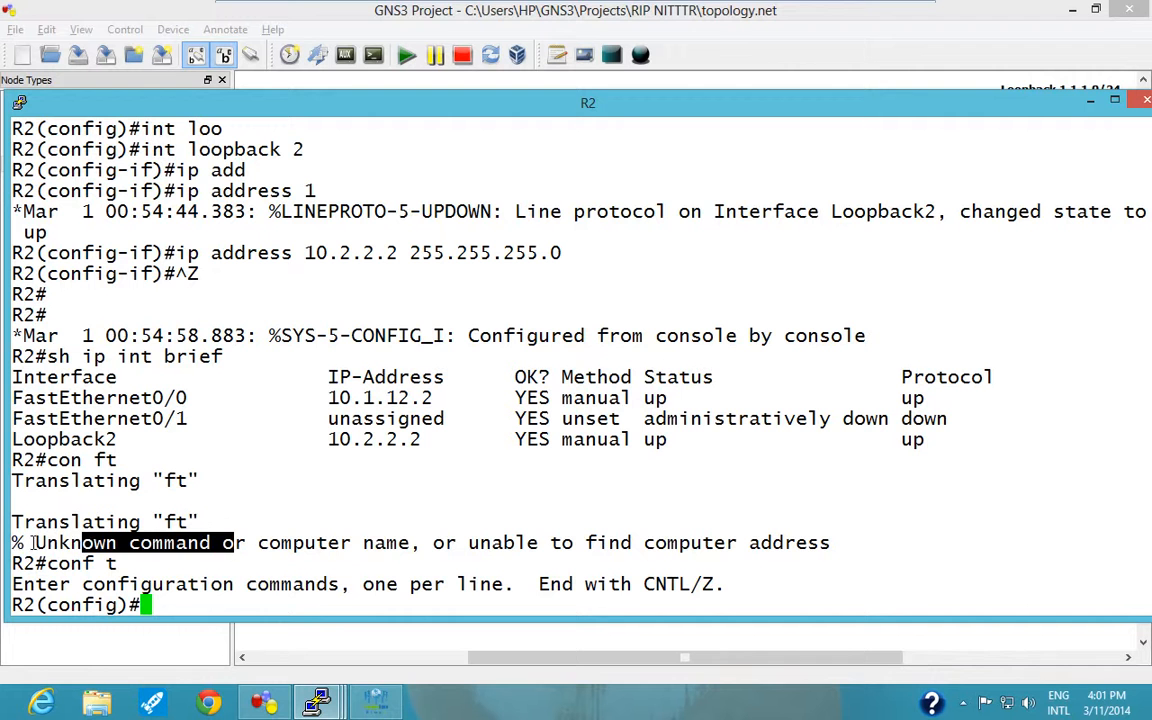
pyautogui.moveTo(24, 543); pyautogui.dragTo(221, 543)
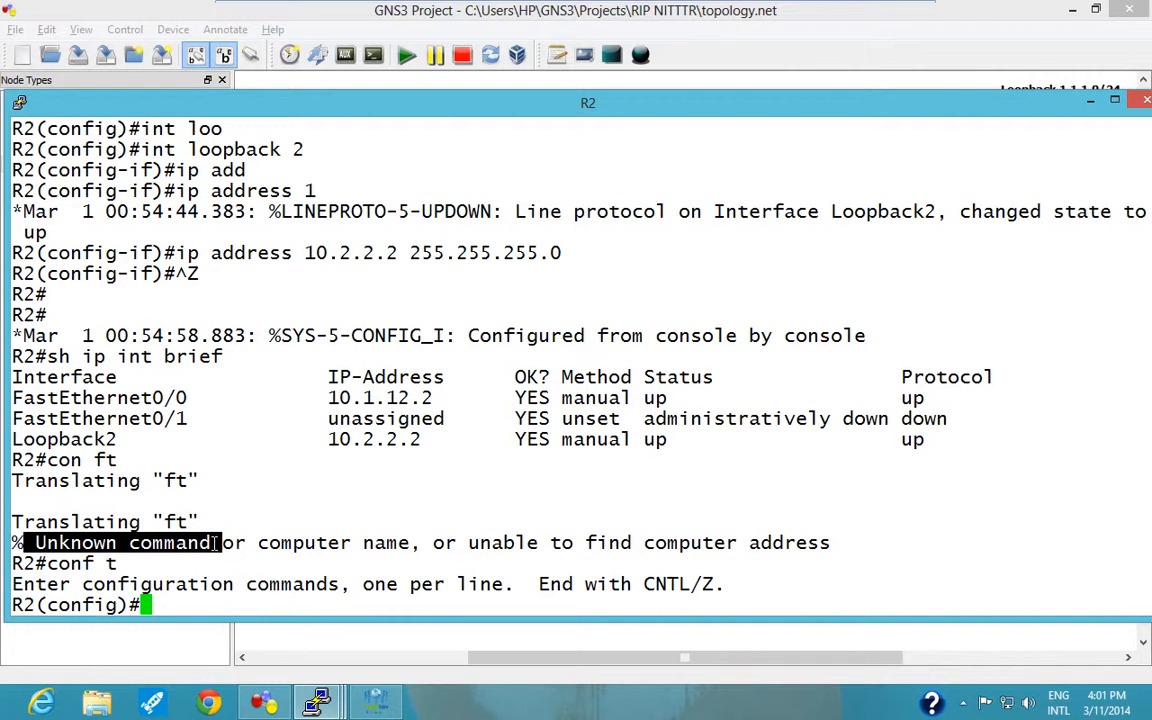
pyautogui.click(429, 603)
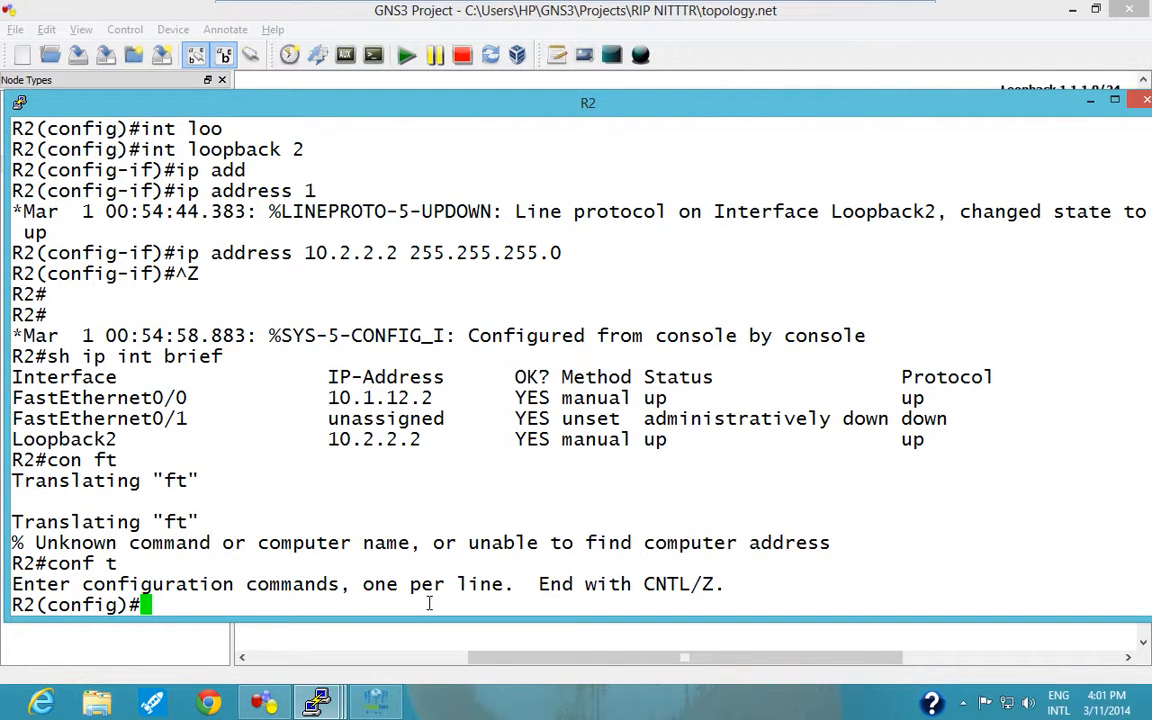
# Start RIP router configuration on R2 and set its version to 1.
pyautogui.write('route')
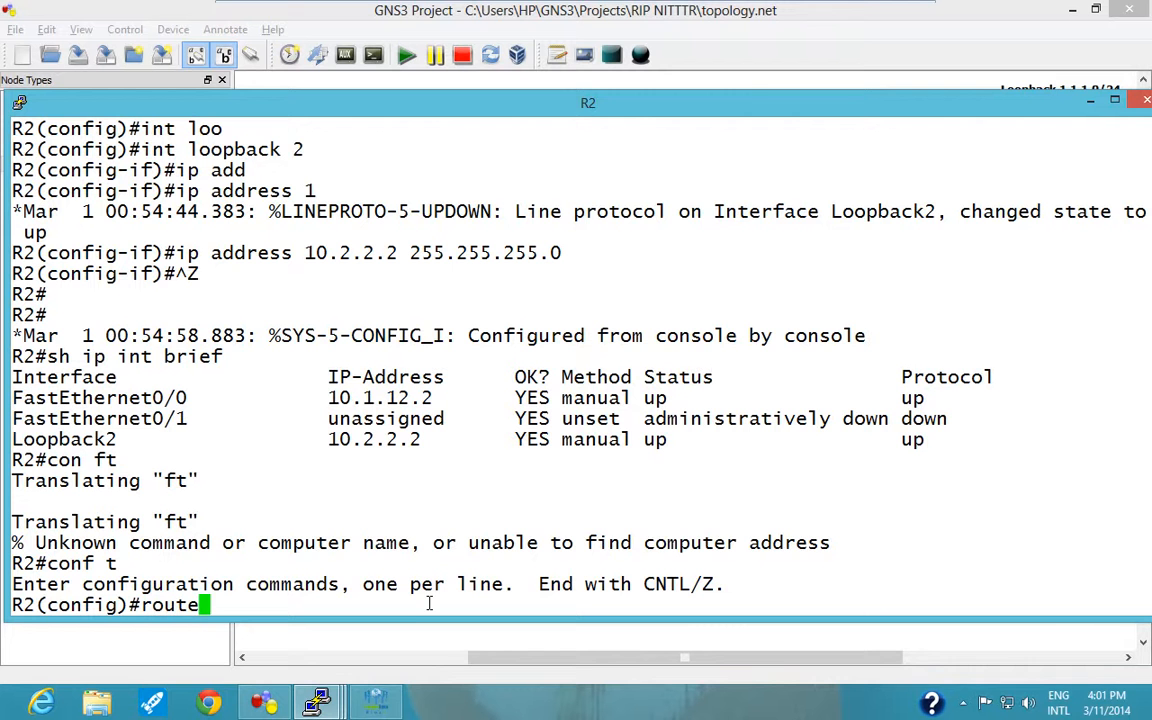
pyautogui.write('r rip')
pyautogui.press('Return')
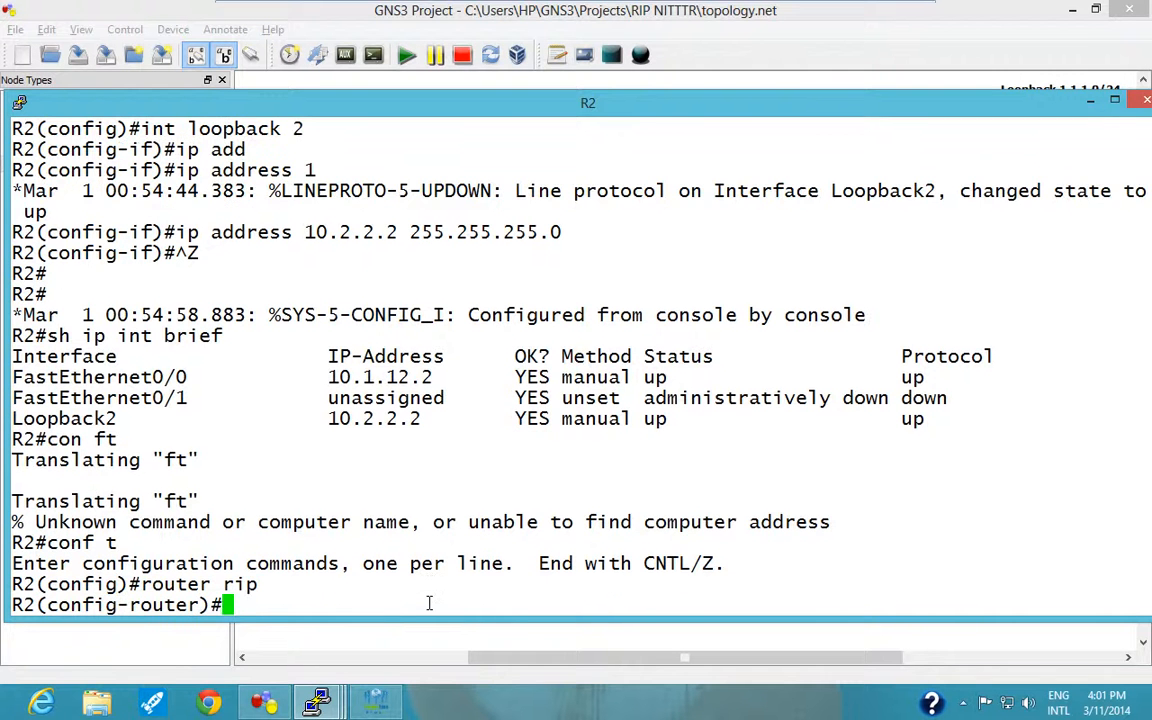
pyautogui.write('ve')
pyautogui.press('Tab')
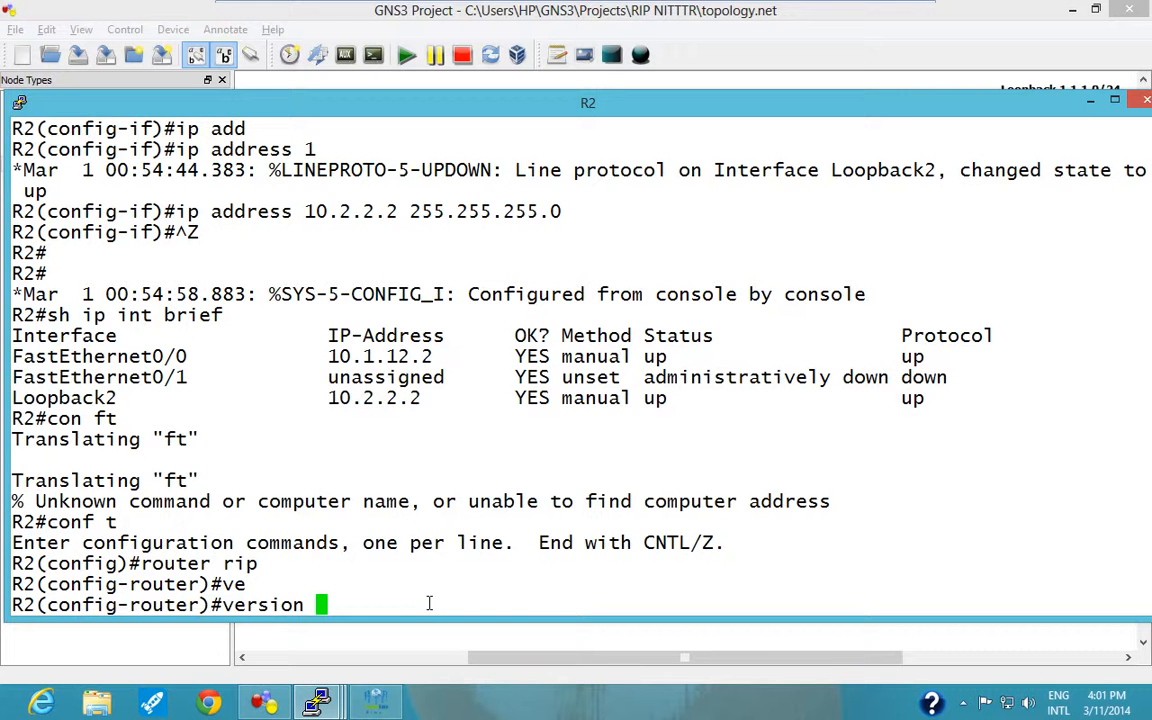
pyautogui.write('1')
pyautogui.press('Return')
# Disable automatic route summarization for RIP on R2 with "no auto-summary".
pyautogui.write('no au')
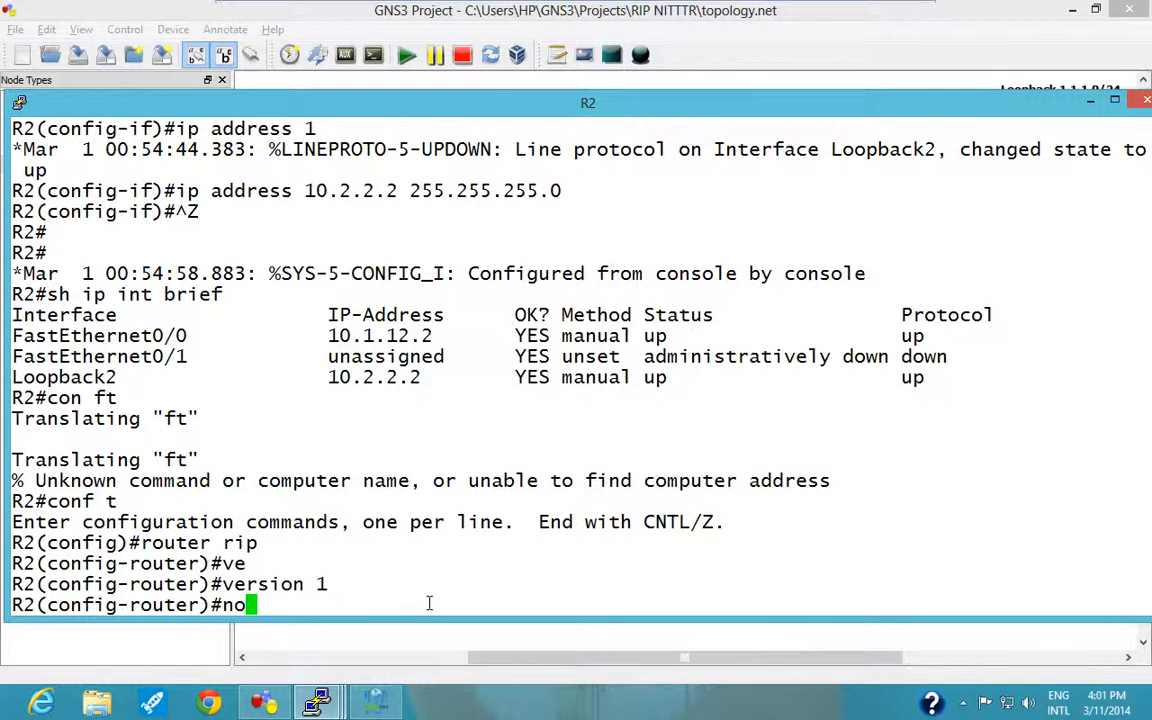
pyautogui.press('Tab')
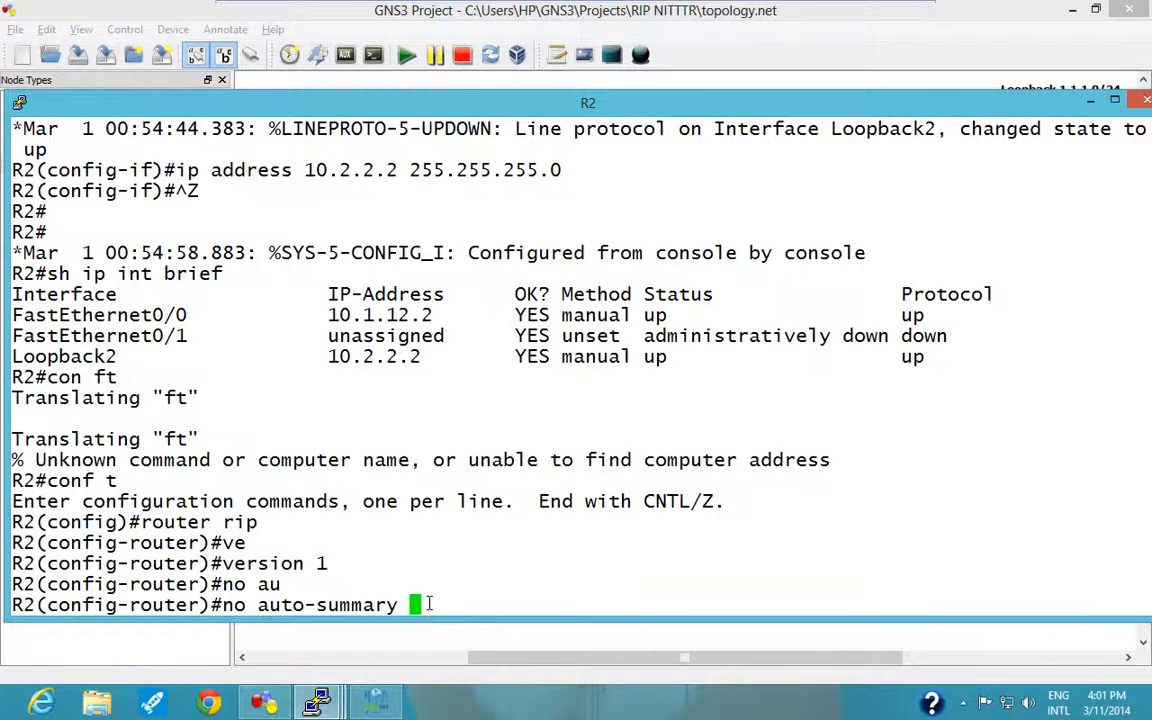
pyautogui.press('Return')
# Write a RIP network statement for 10.1.0.0 on R2 without submitting it, and check R2's addresses in the topology diagram.
pyautogui.write('netwo')
pyautogui.press('Tab')
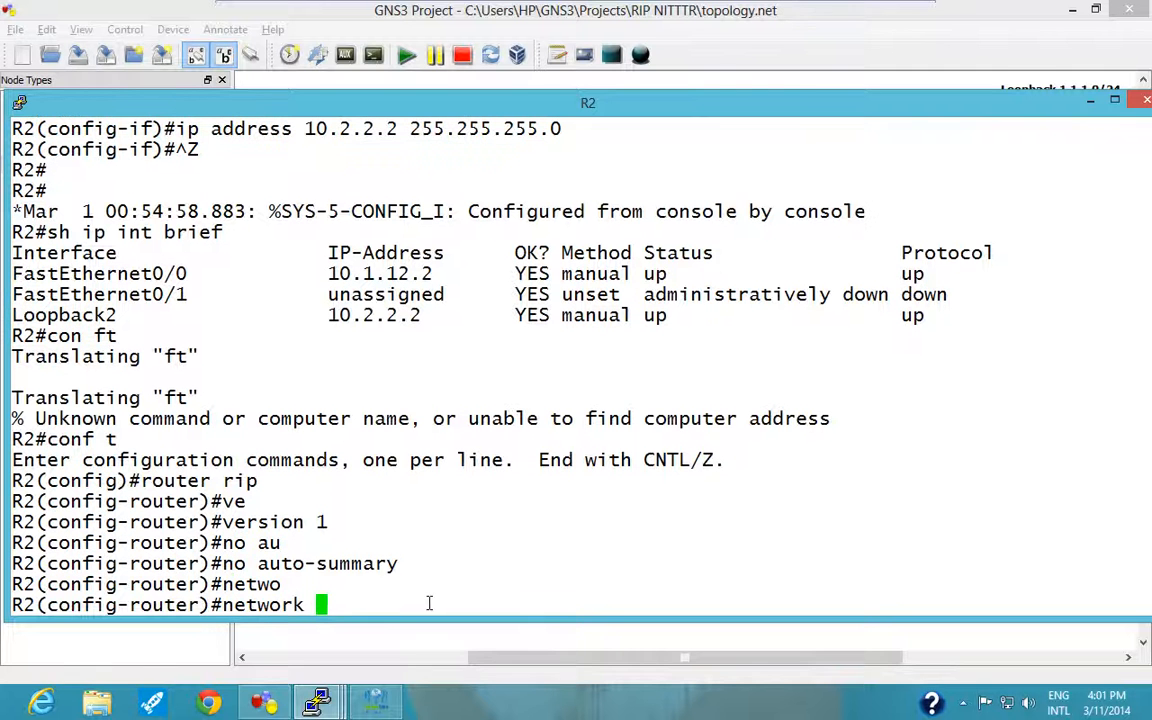
pyautogui.write('10.1.0.0')
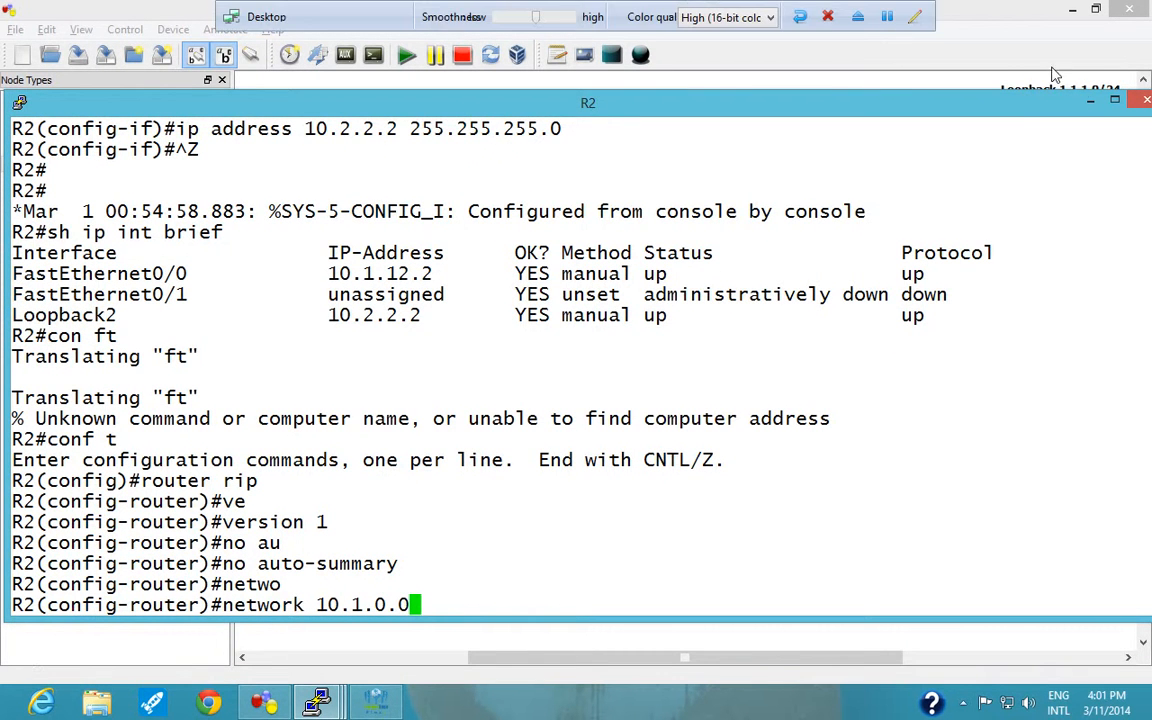
pyautogui.click(1090, 102)
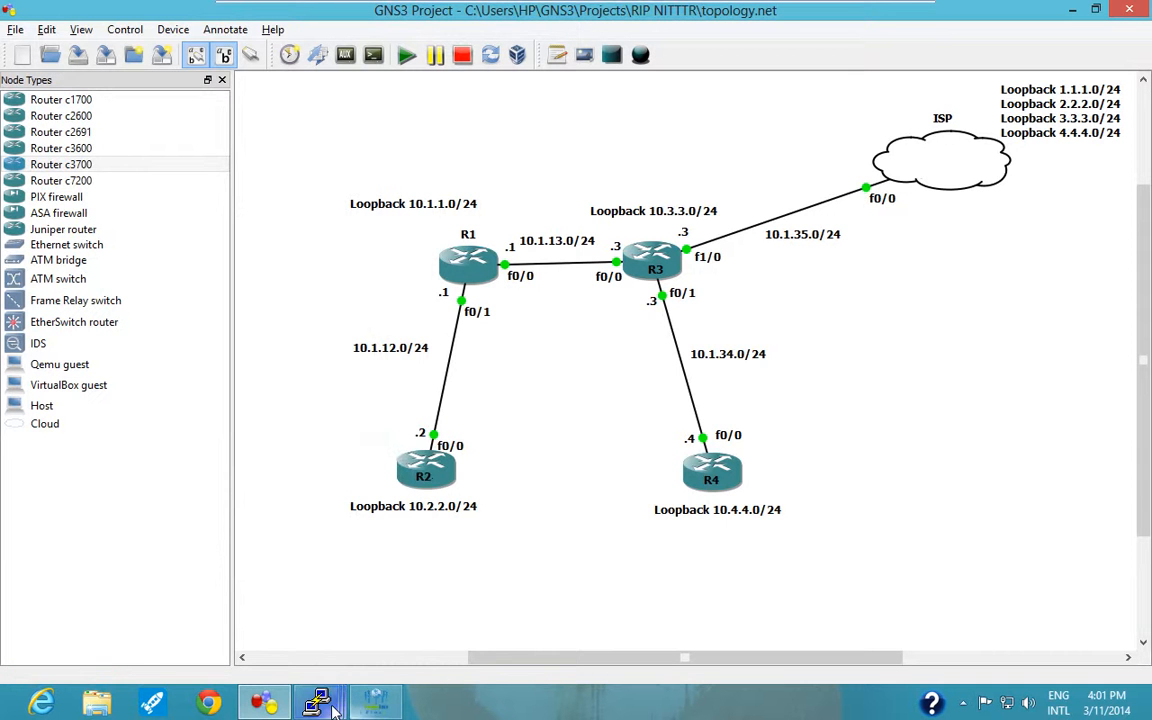
pyautogui.moveTo(333, 708)
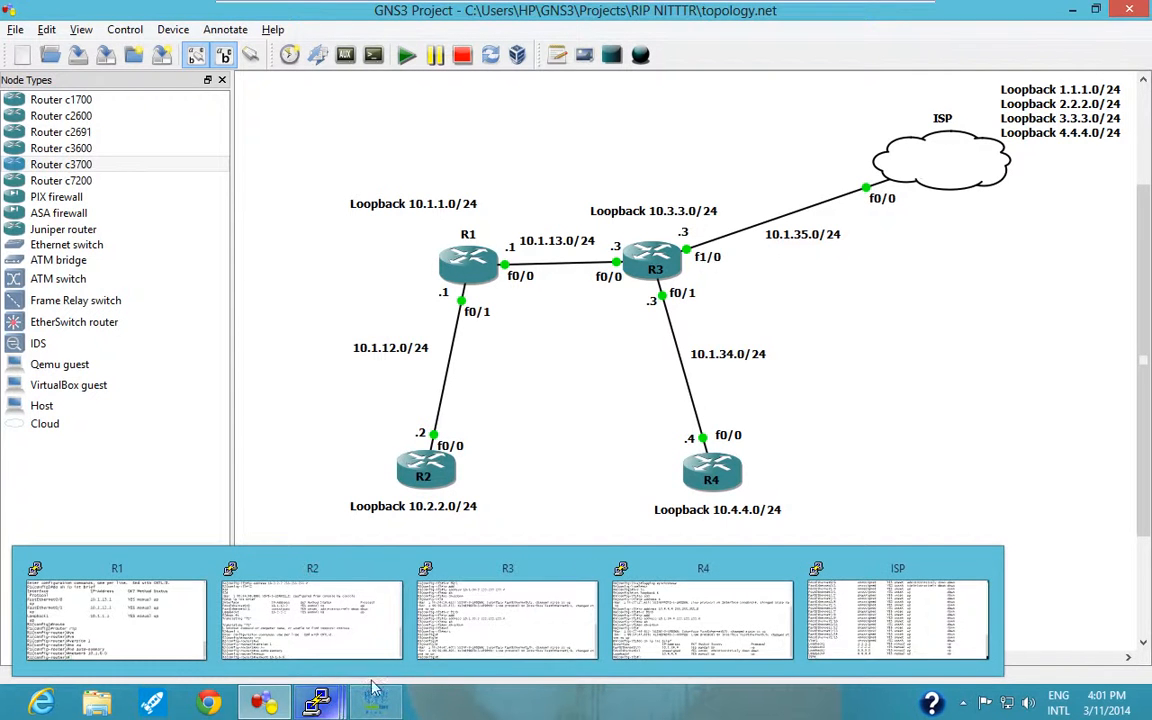
pyautogui.click(303, 622)
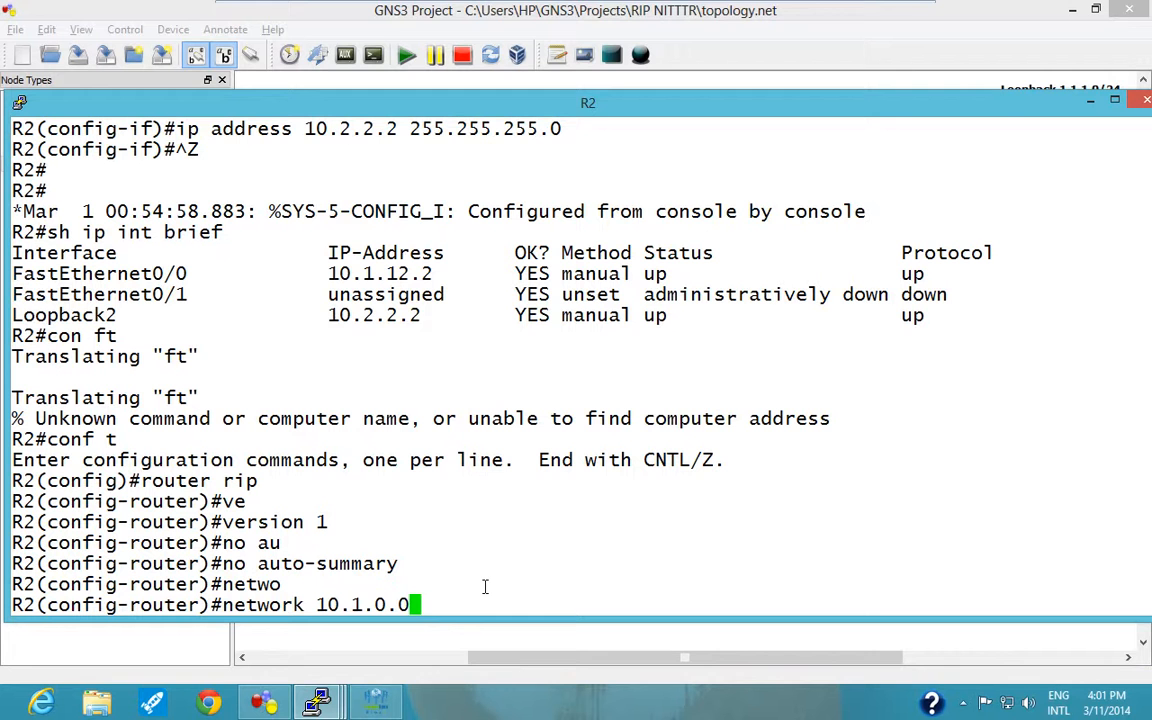
# Change R2's unsubmitted network address to 10.0.0.0, compare it with the topology diagram, and submit the statement.
pyautogui.press('Left')
pyautogui.press('Left')
pyautogui.press('Left')
pyautogui.press('Left')
pyautogui.press('BackSpace')
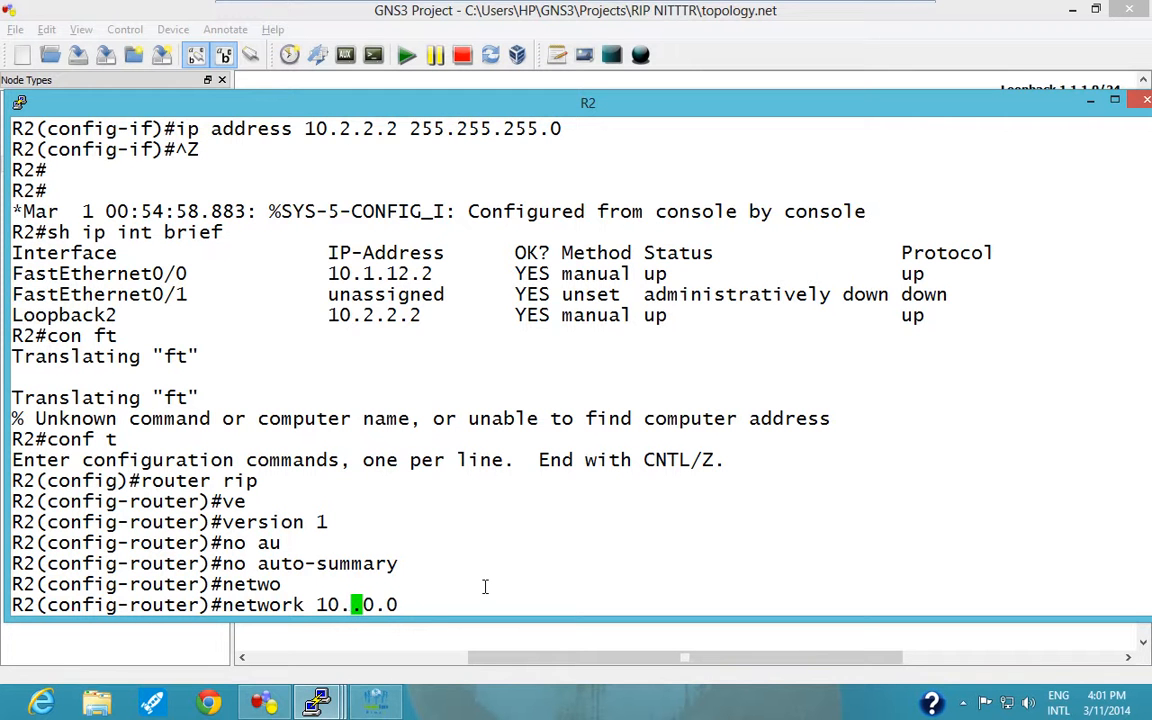
pyautogui.write('0')
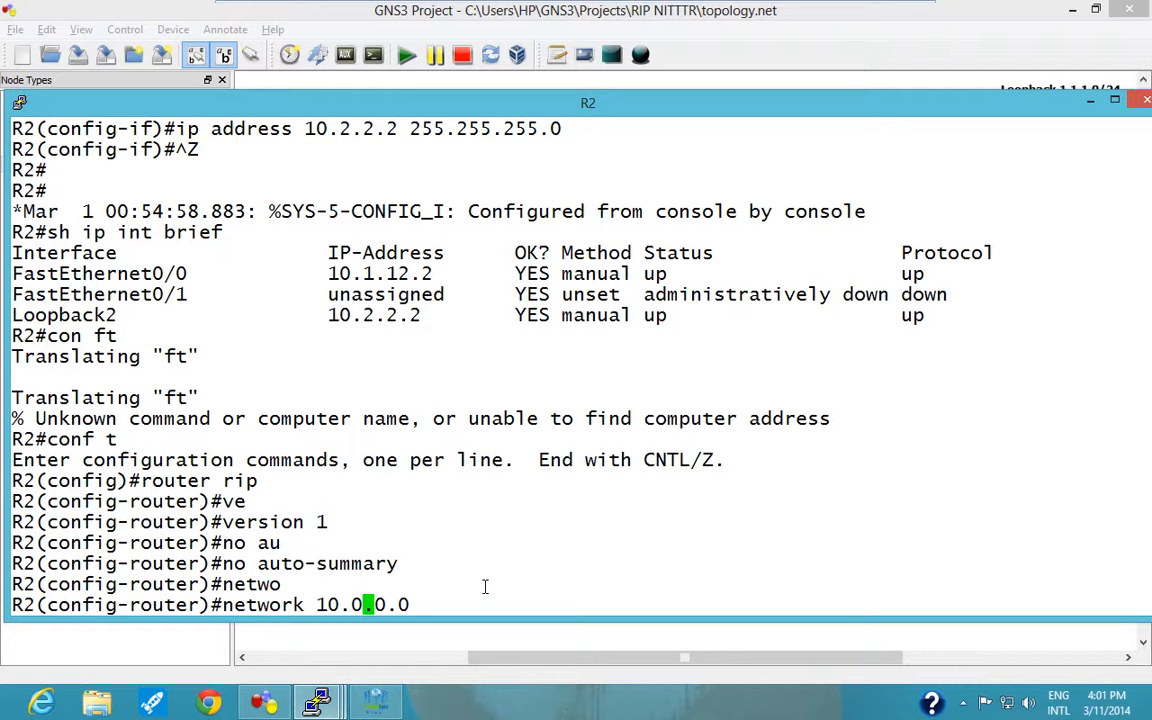
pyautogui.click(1090, 101)
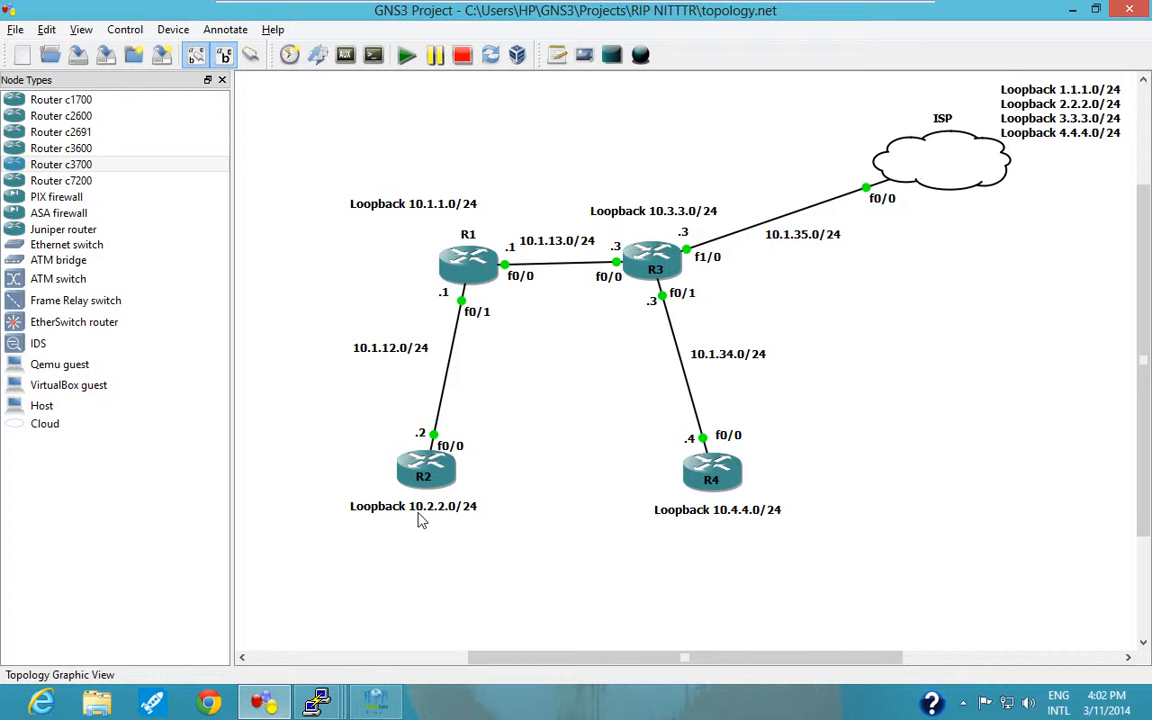
pyautogui.moveTo(316, 703)
pyautogui.click(380, 631)
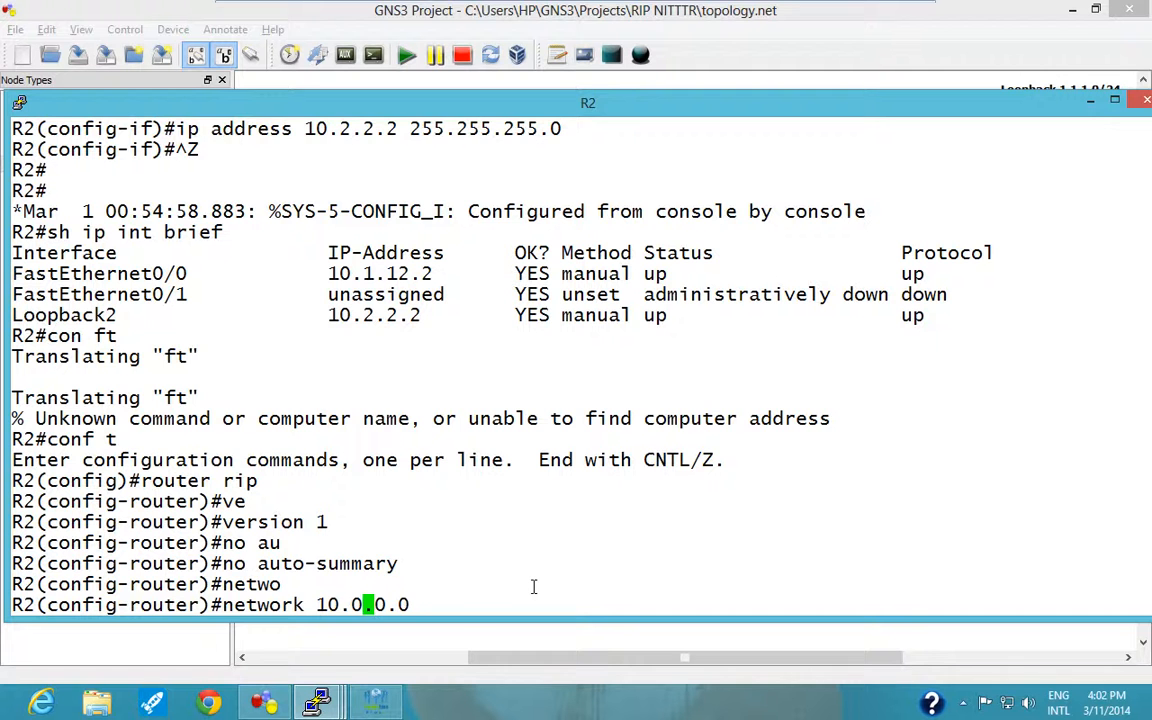
pyautogui.press('Return')
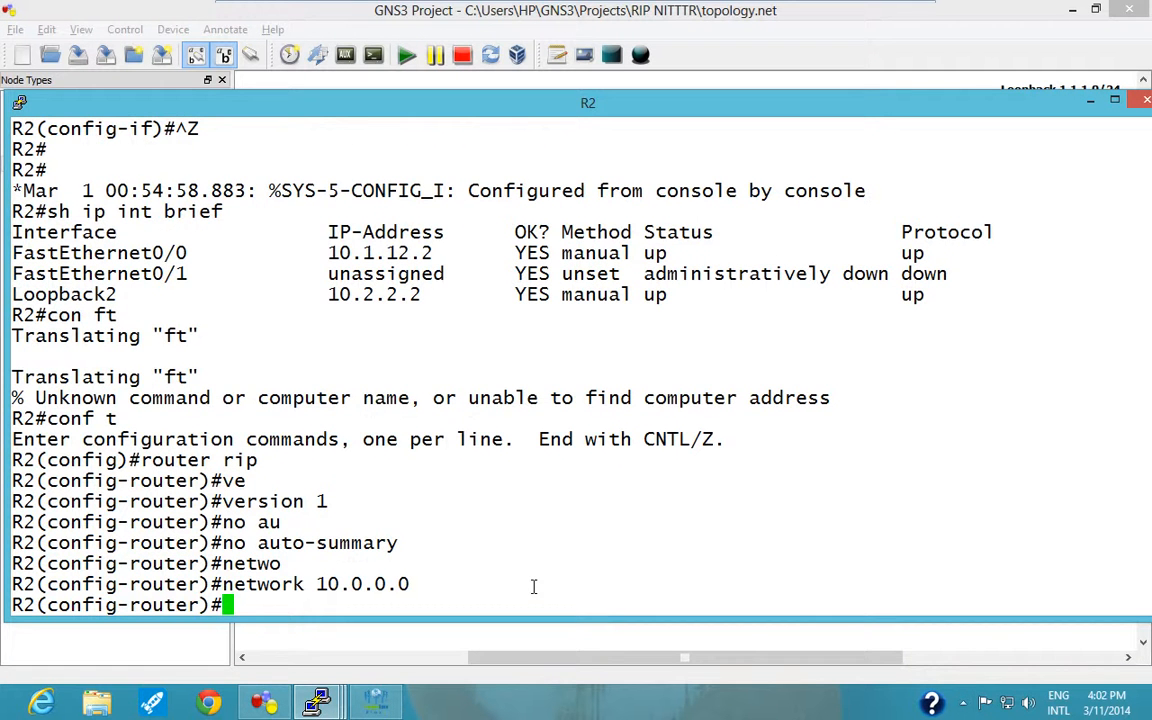
# Leave configuration mode on R2 and enable IP packet debugging with "debug ip packet".
pyautogui.hotkey('ctrl', 'z')
pyautogui.press('Return')
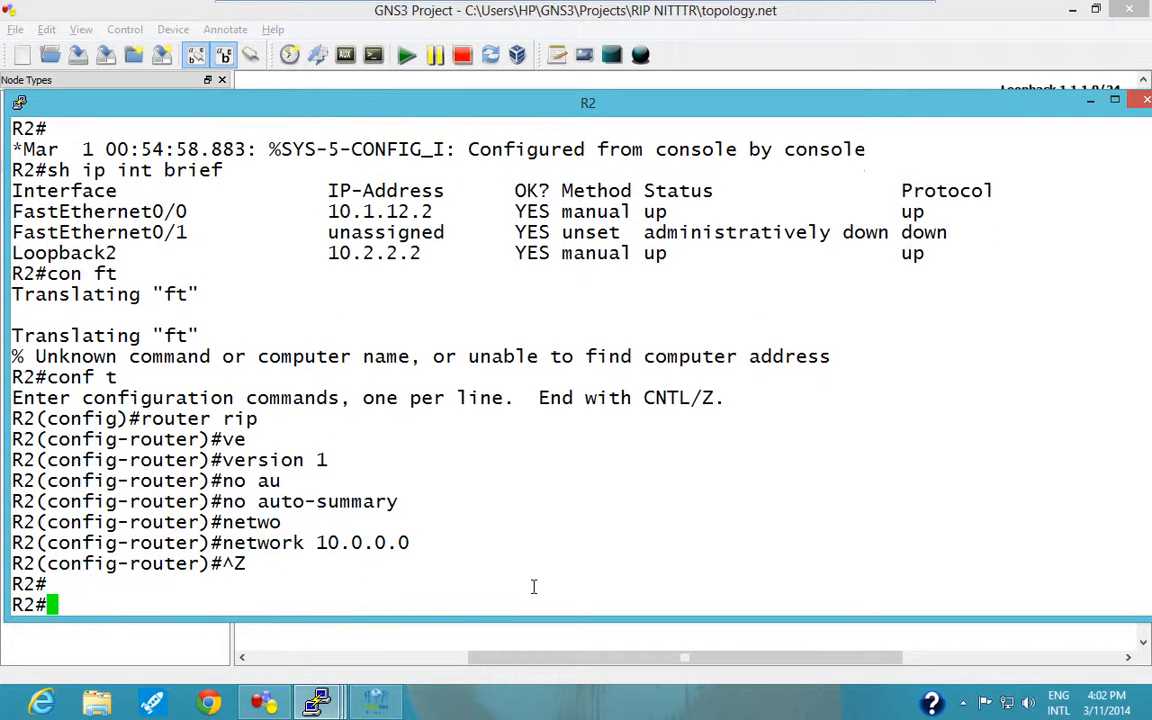
pyautogui.write('debug ip i')
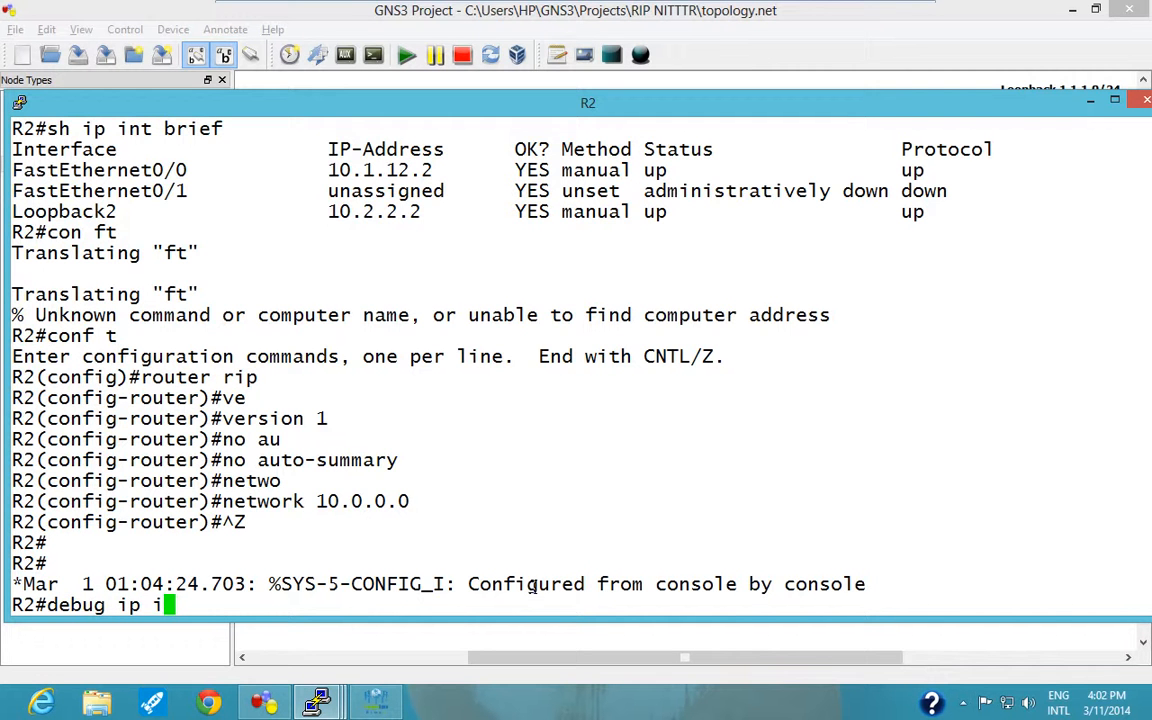
pyautogui.press('BackSpace')
pyautogui.write('pac')
pyautogui.press('Tab')
pyautogui.press('Return')
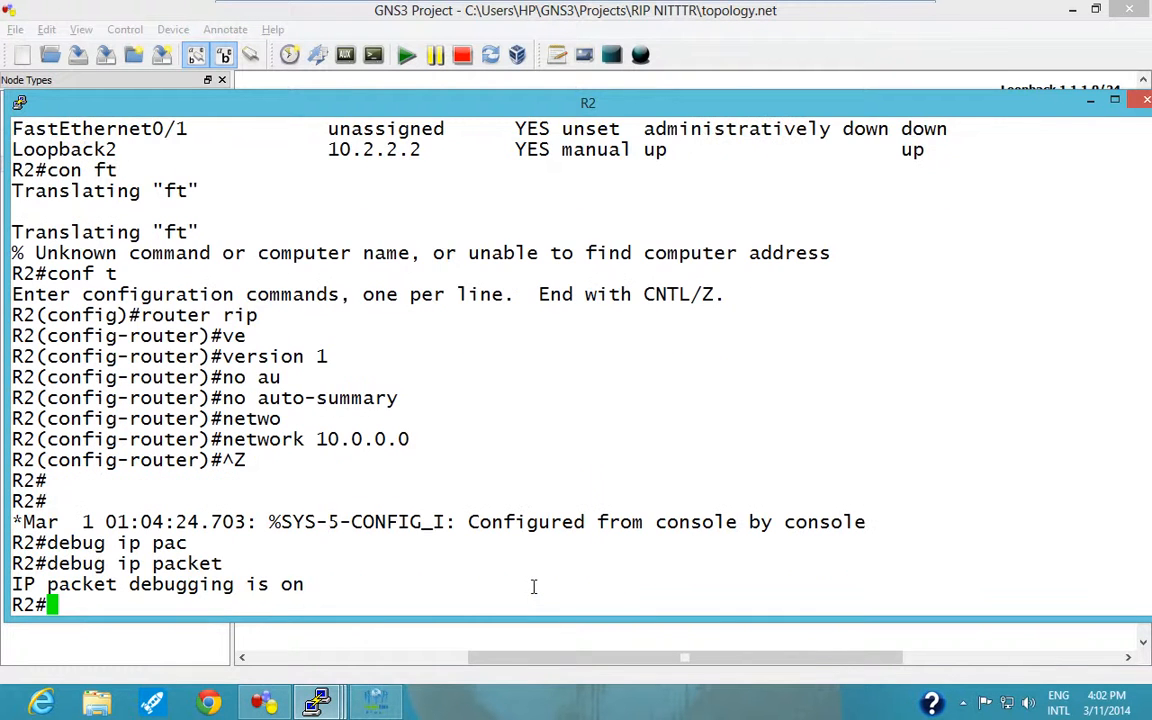
# Enable RIP protocol debugging on R2 with "debug ip rip".
pyautogui.write('debug ')
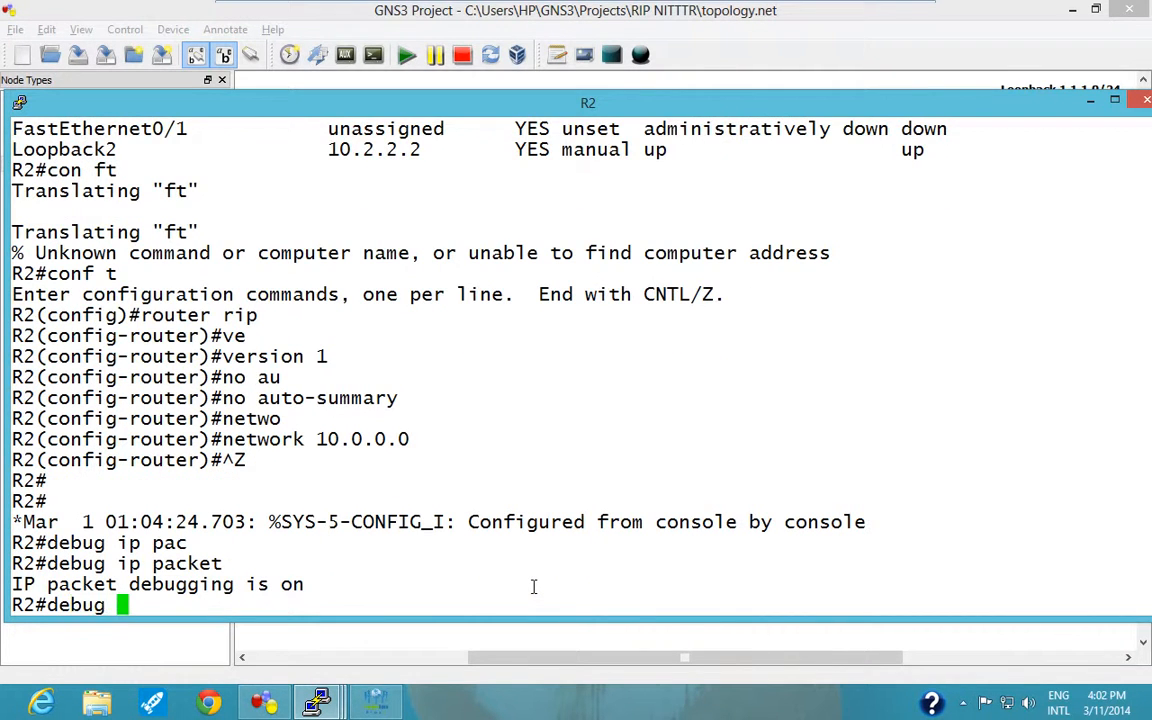
pyautogui.write('ip rip')
pyautogui.press('Return')
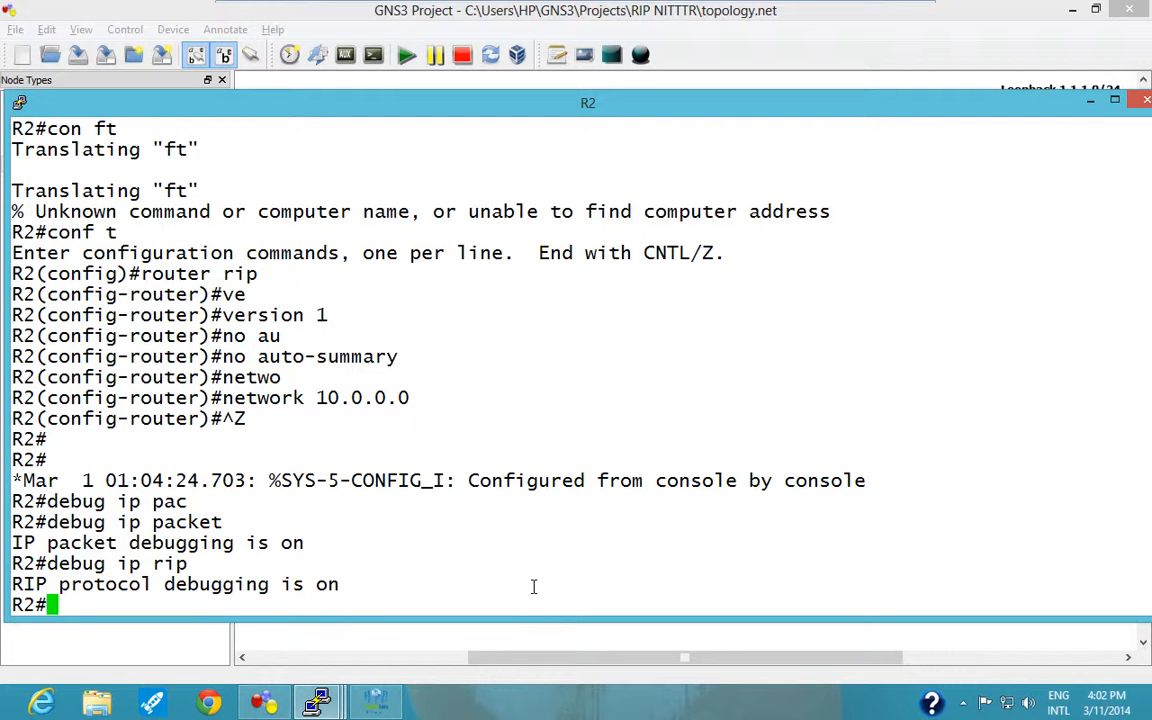
pyautogui.write('sh p')
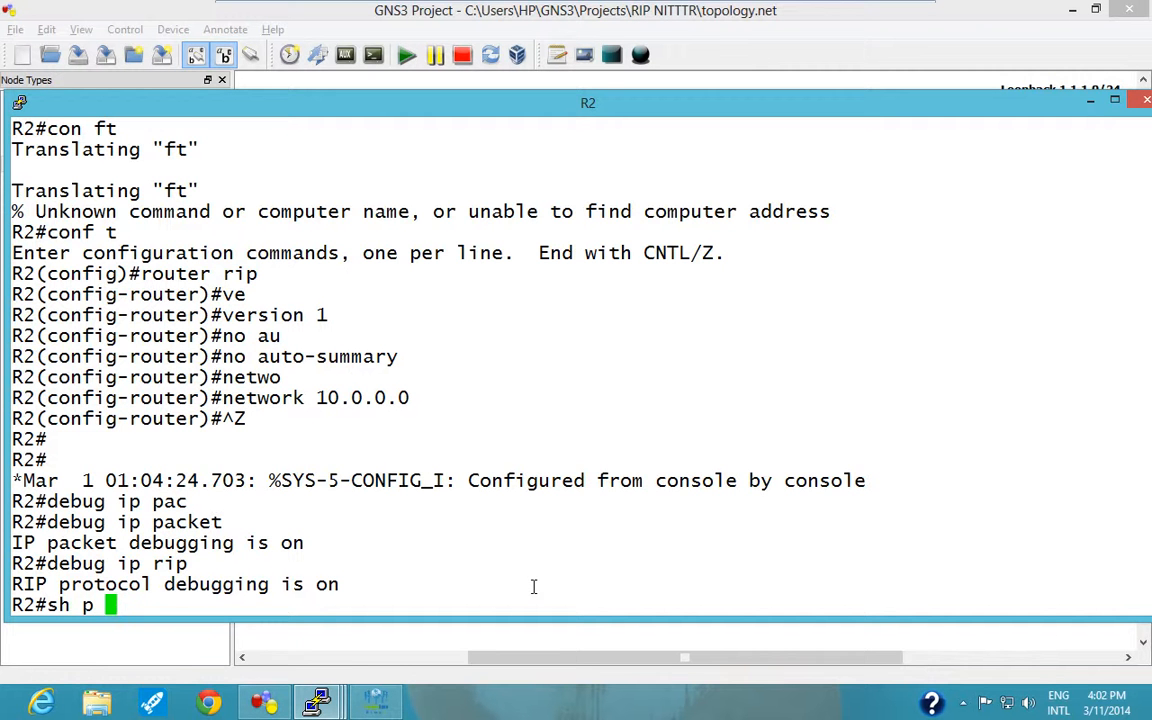
pyautogui.press('BackSpace')
pyautogui.write('ip ro')
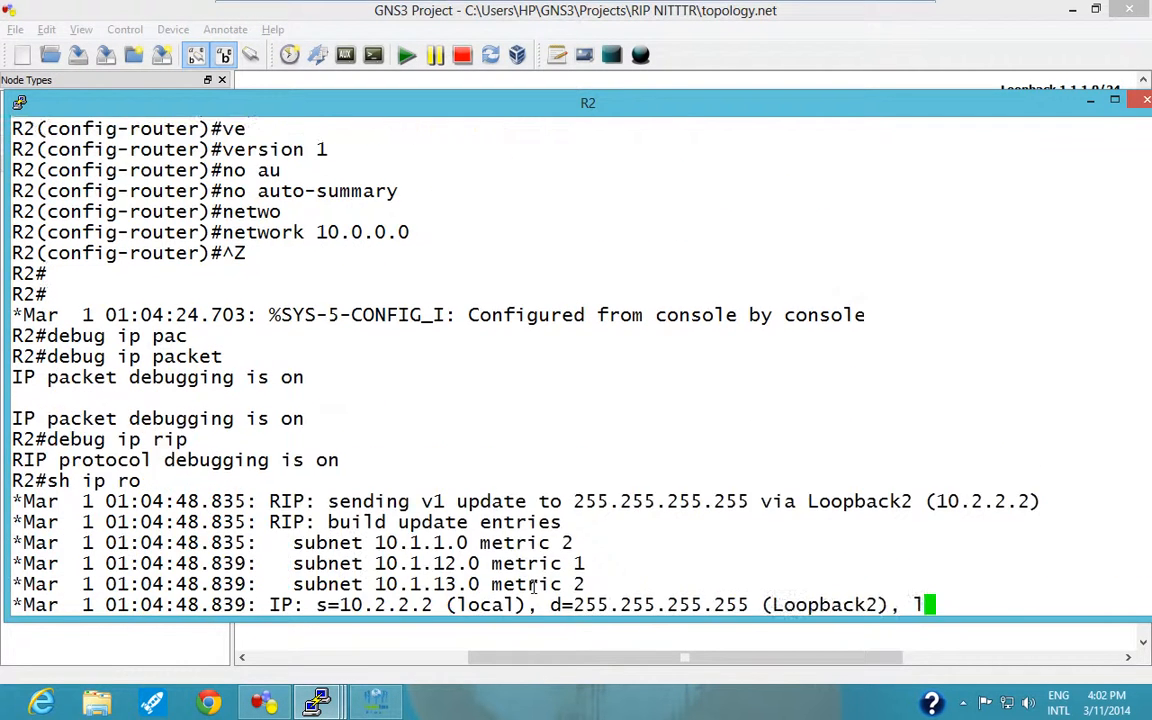
pyautogui.write('ute')
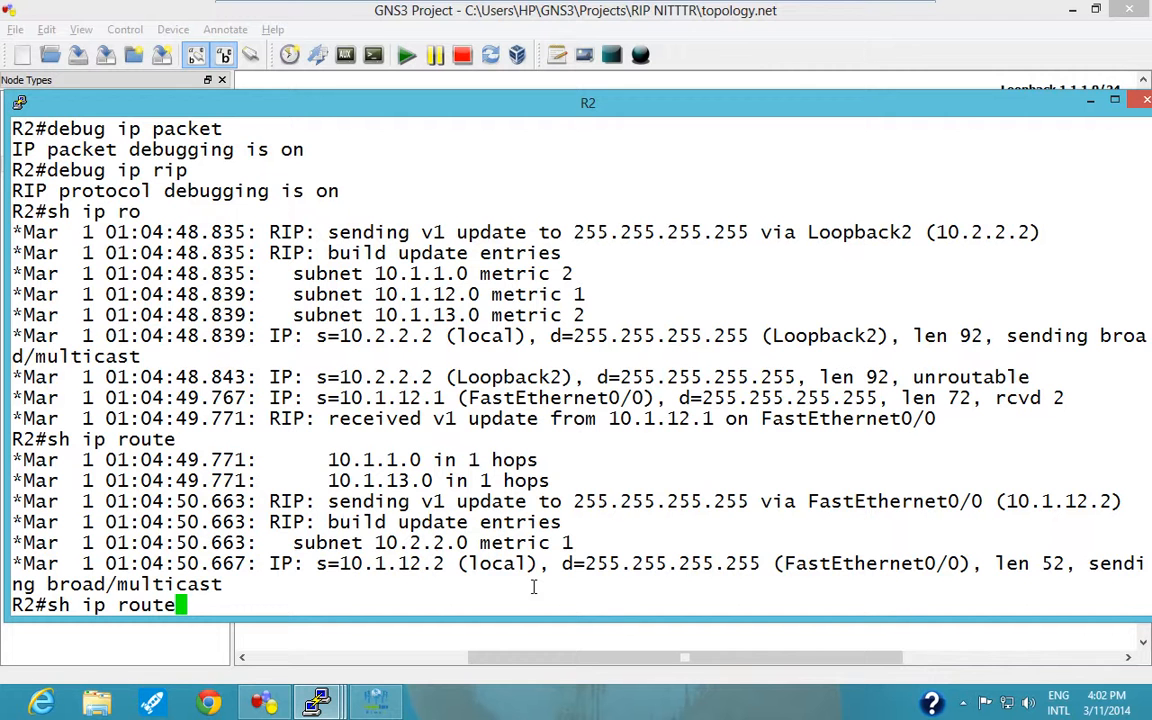
pyautogui.press('BackSpace')
pyautogui.press('BackSpace')
pyautogui.press('BackSpace')
pyautogui.press('BackSpace')
pyautogui.press('BackSpace')
pyautogui.press('BackSpace')
pyautogui.press('BackSpace')
pyautogui.press('BackSpace')
pyautogui.press('BackSpace')
pyautogui.press('BackSpace')
pyautogui.press('BackSpace')
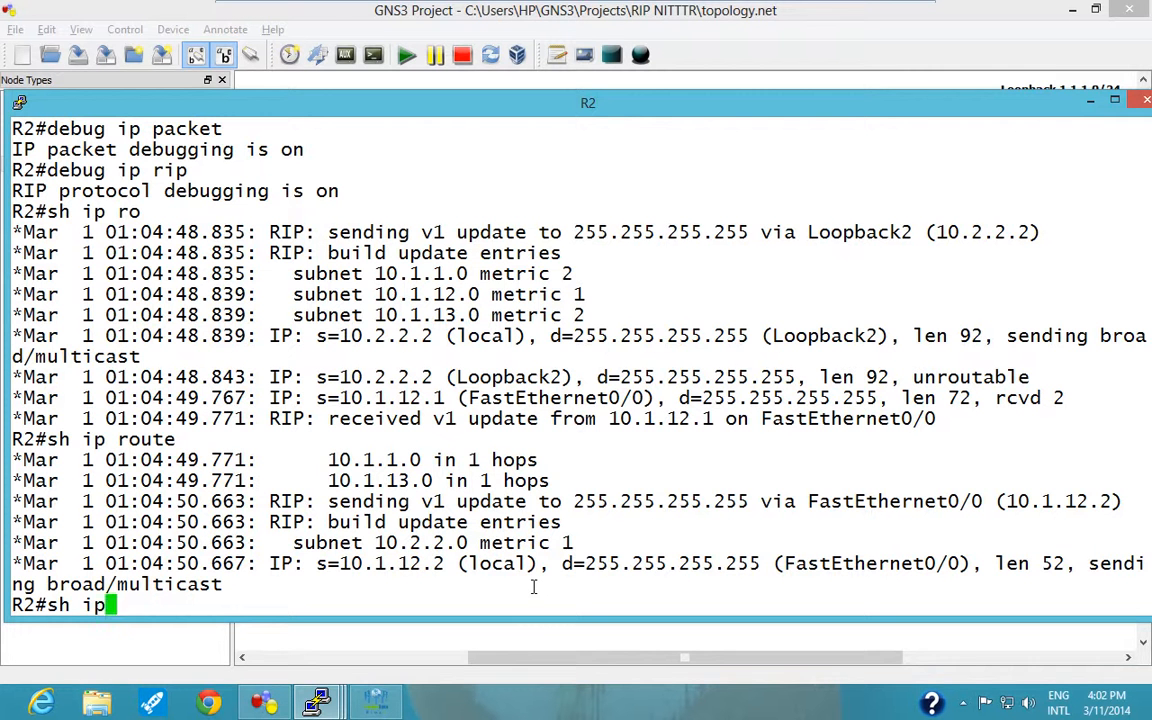
# Try to turn off all debugging on R2 with "do u all".
pyautogui.write('do u all')
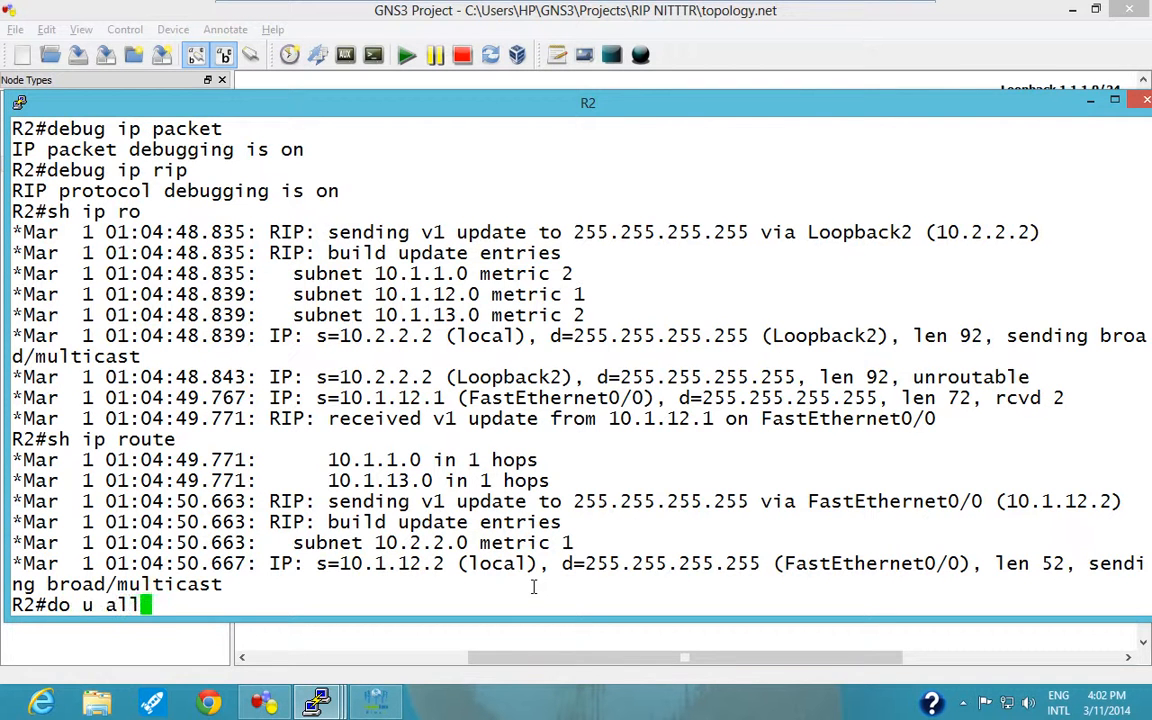
pyautogui.press('Return')
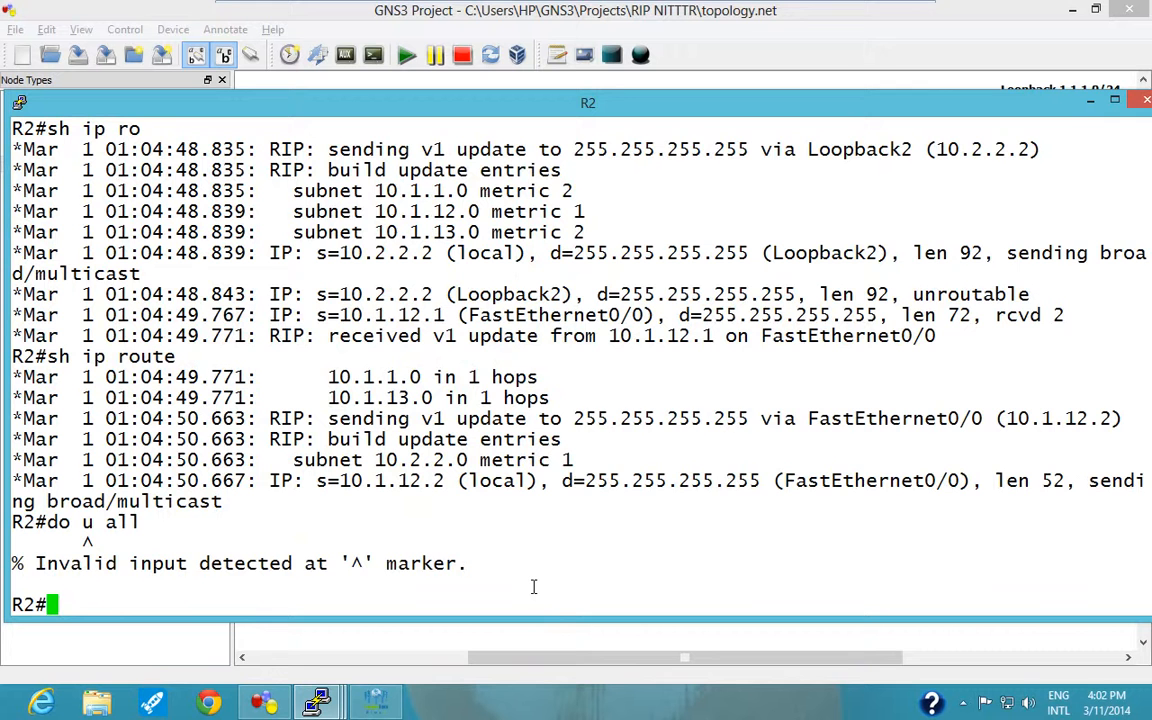
# Review the destination address of R2's RIP updates in the debug output and turn off all debugging with "u all".
pyautogui.scroll(4, 493, 377)
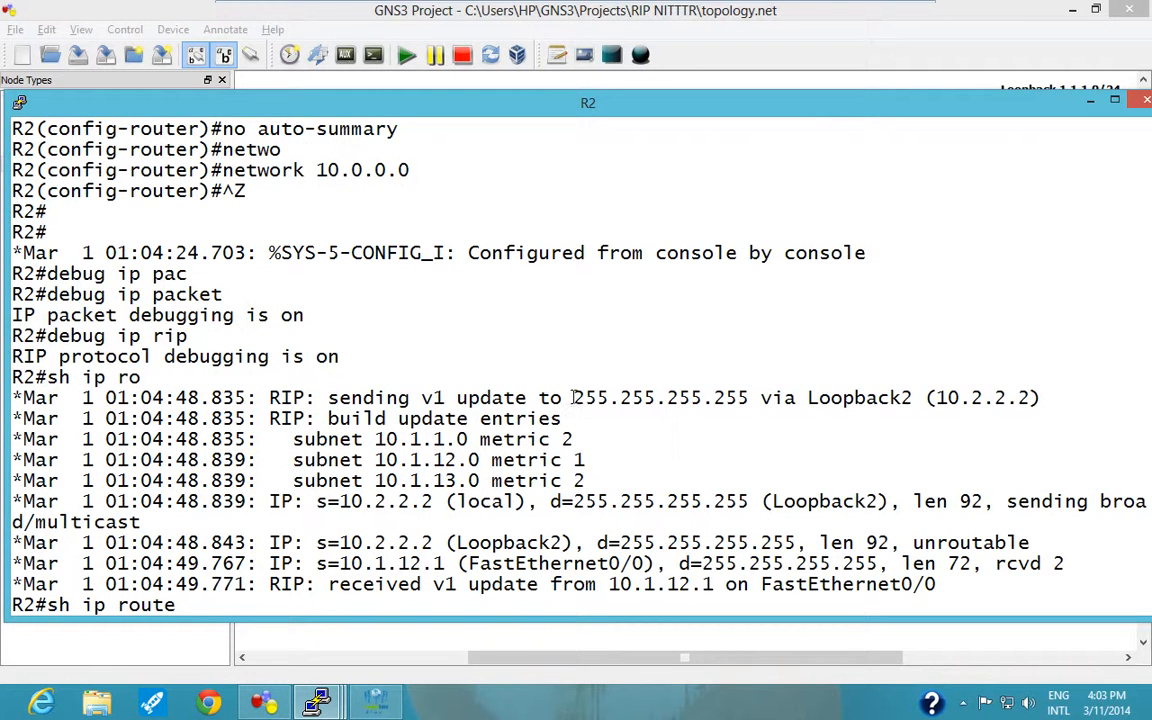
pyautogui.moveTo(573, 398); pyautogui.dragTo(749, 399)
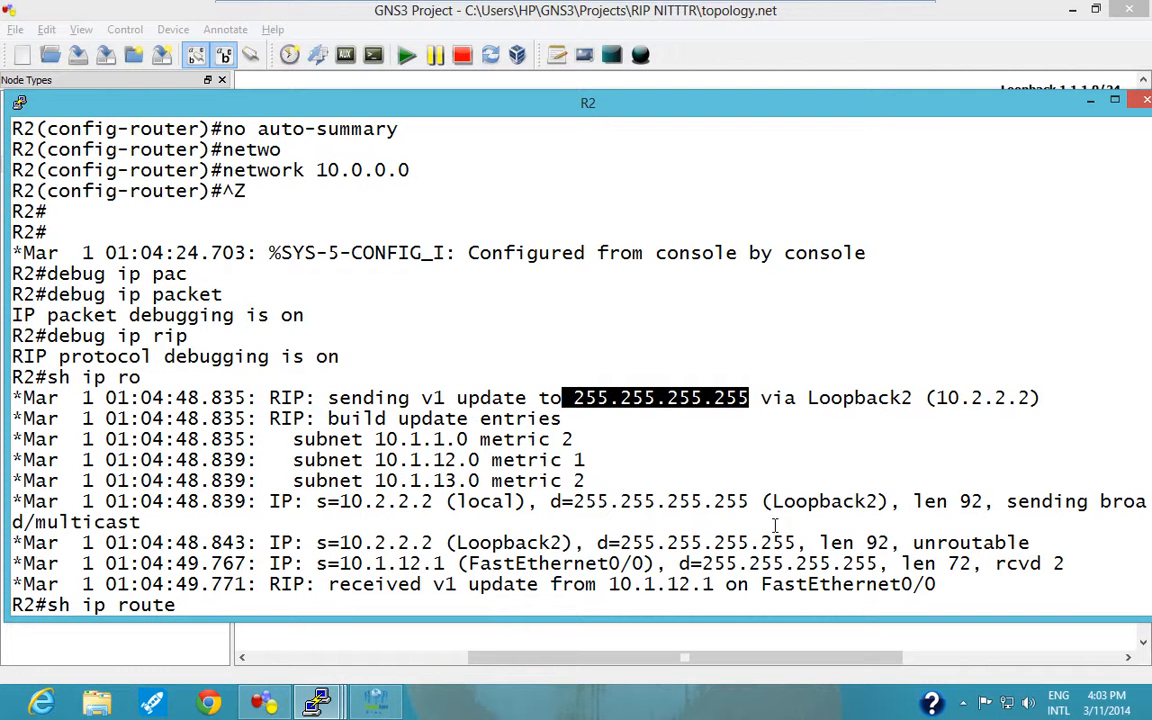
pyautogui.scroll(-1, 765, 509)
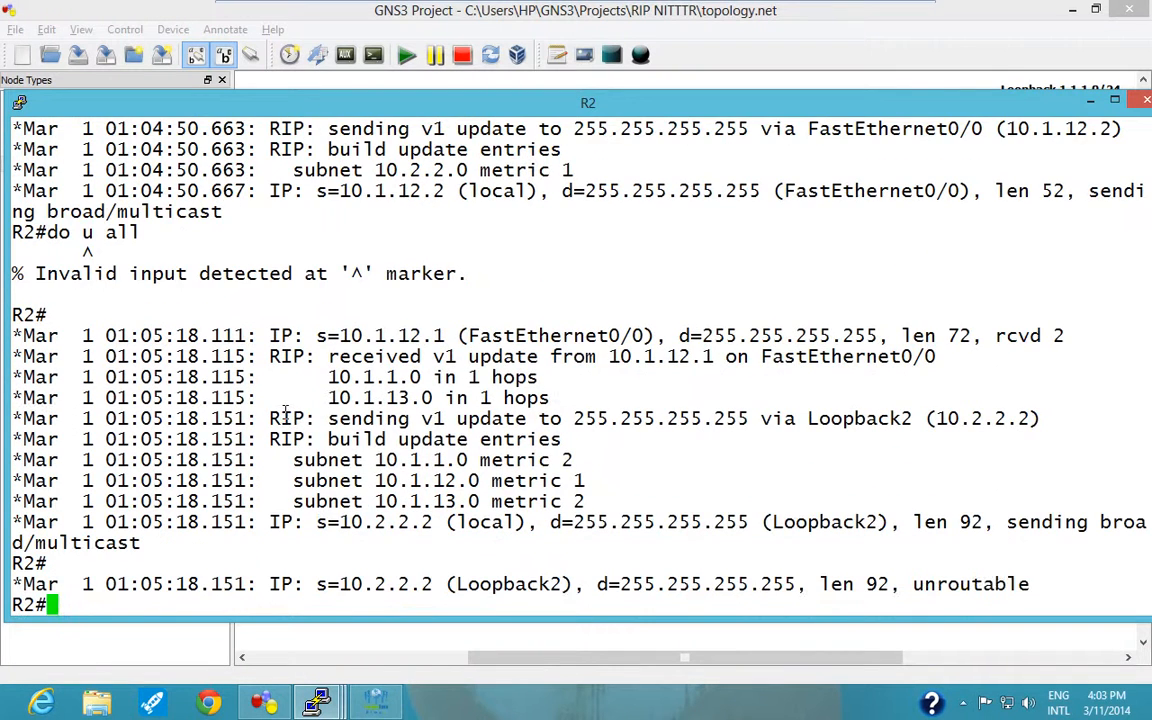
pyautogui.write('u all')
pyautogui.press('Return')
pyautogui.write('\\')
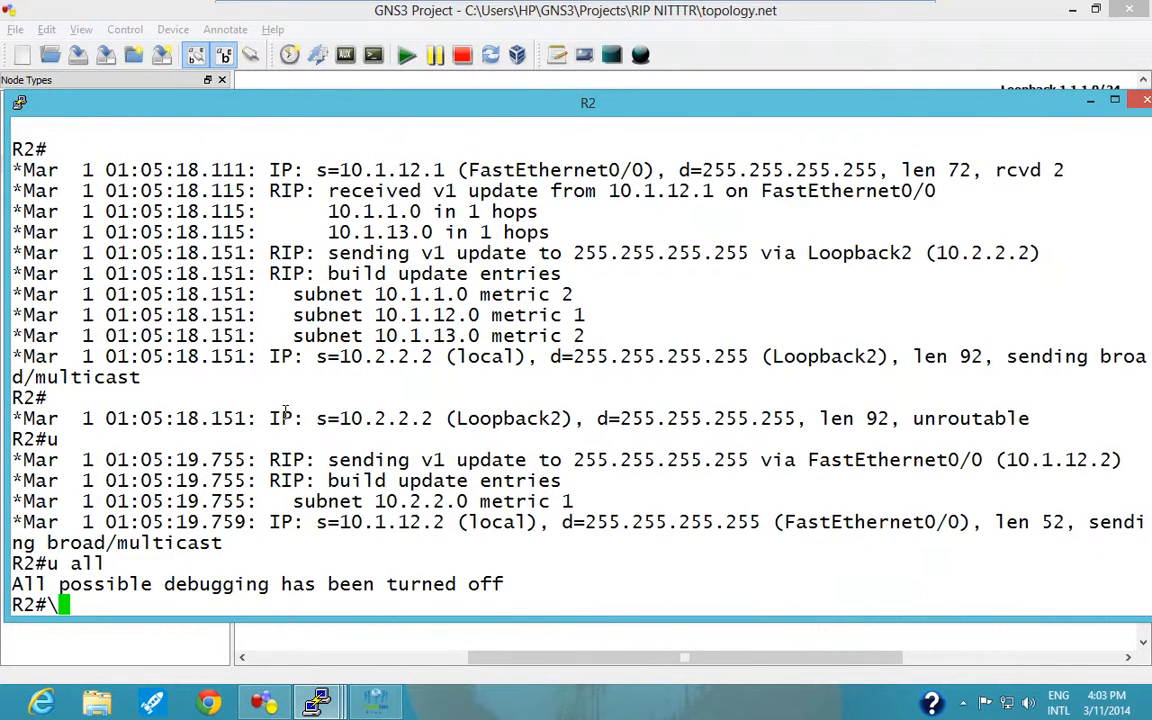
pyautogui.press('BackSpace')
# Examine the learned subnets and the source and destination of R2's outgoing RIP update, comparing them with the topology diagram.
pyautogui.scroll(4, 272, 374)
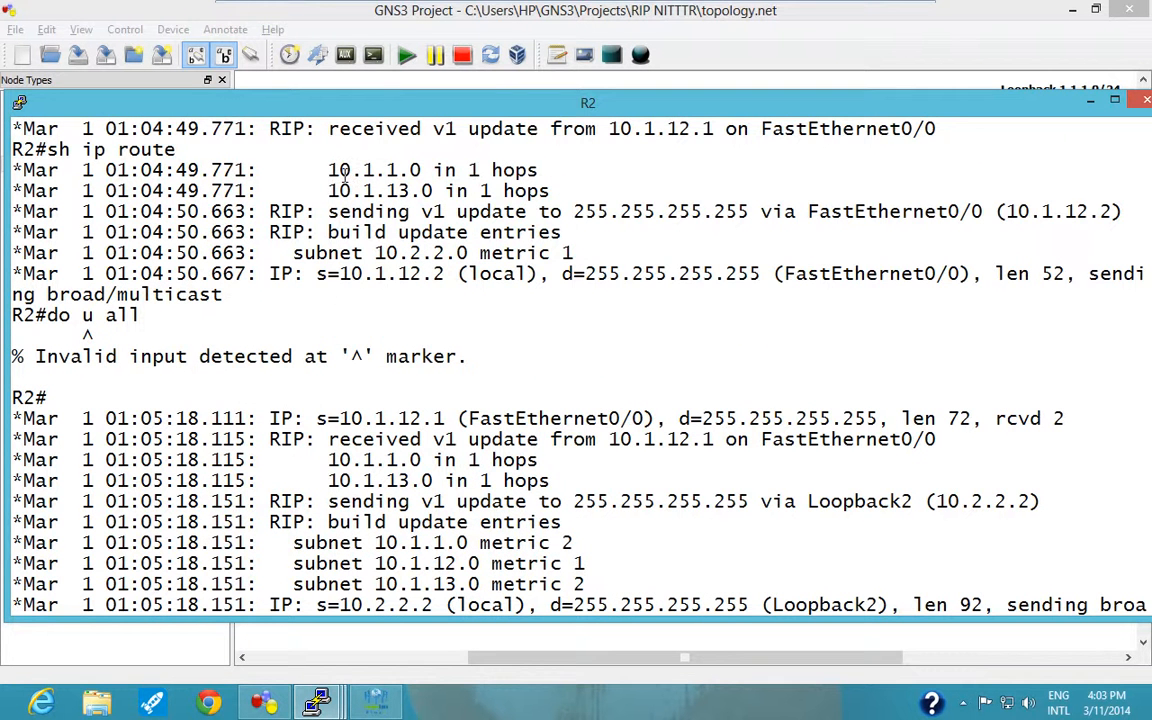
pyautogui.moveTo(340, 172); pyautogui.dragTo(422, 192)
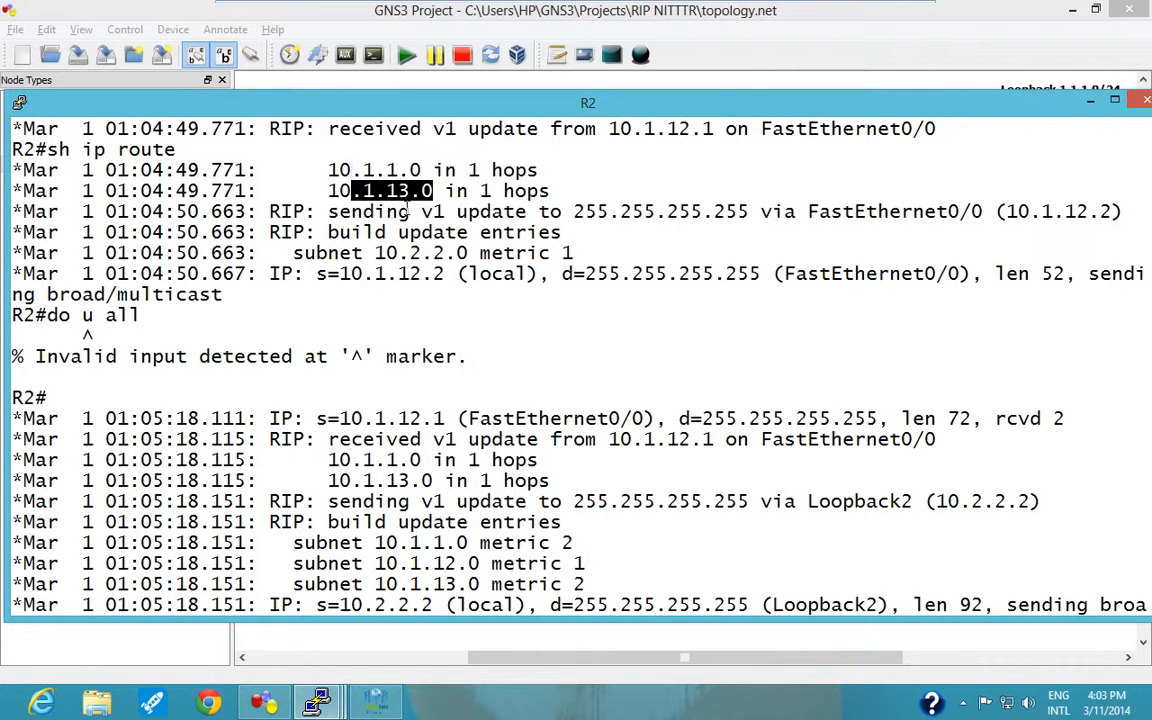
pyautogui.moveTo(576, 273); pyautogui.dragTo(685, 273)
pyautogui.moveTo(328, 273); pyautogui.dragTo(432, 274)
pyautogui.click(366, 636)
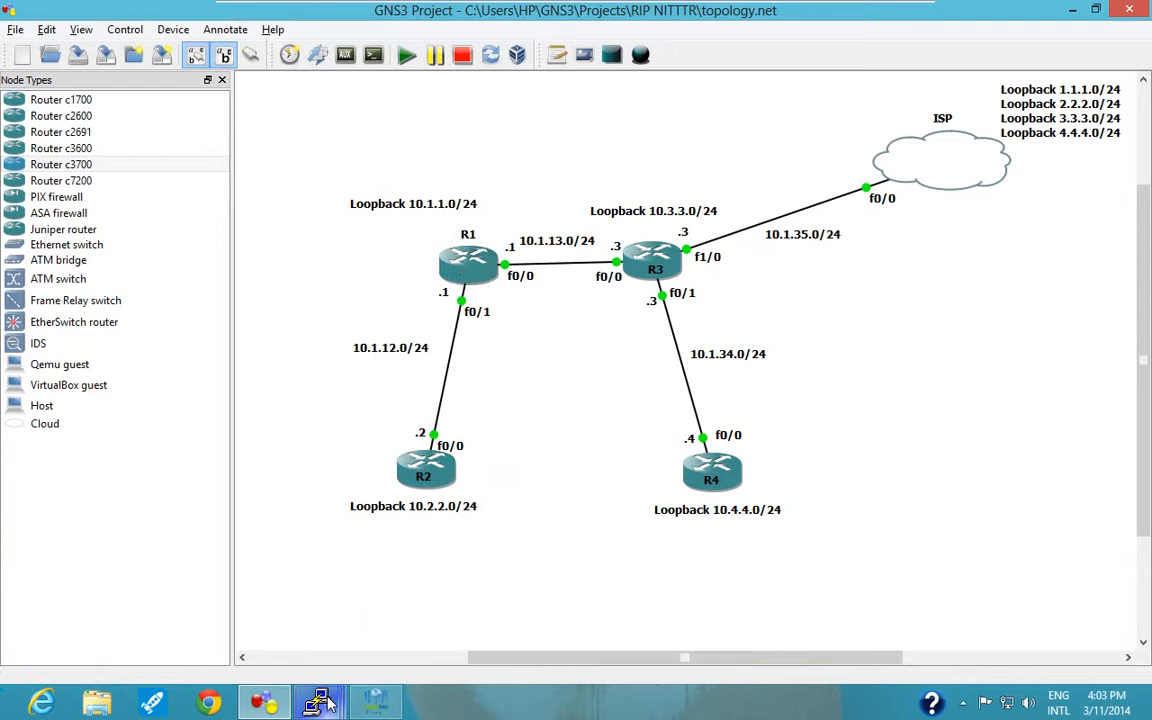
pyautogui.moveTo(318, 700)
pyautogui.click(357, 632)
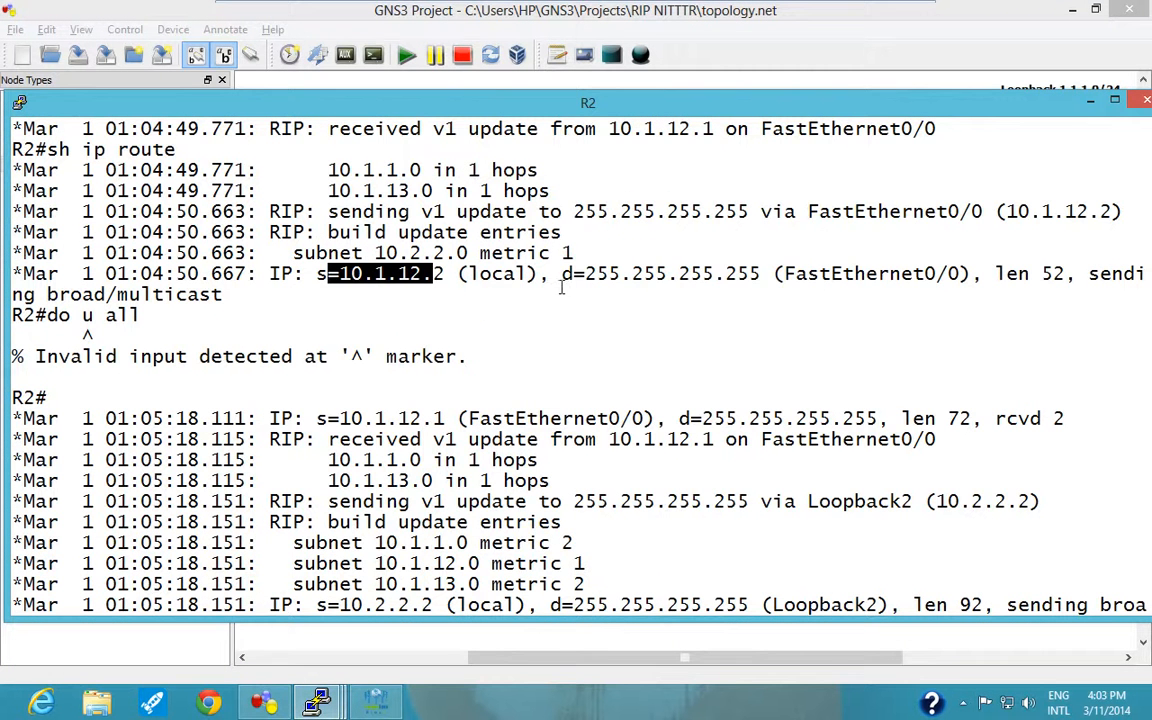
pyautogui.moveTo(561, 273); pyautogui.dragTo(757, 273)
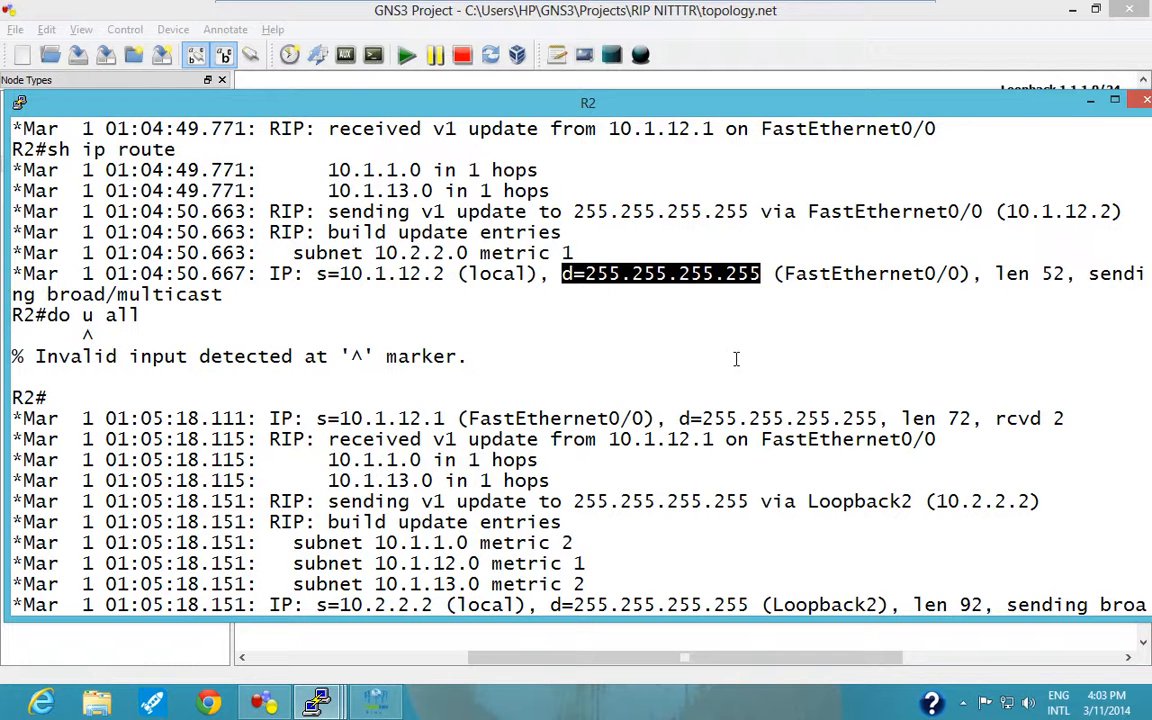
pyautogui.write('u all')
pyautogui.press('Return')
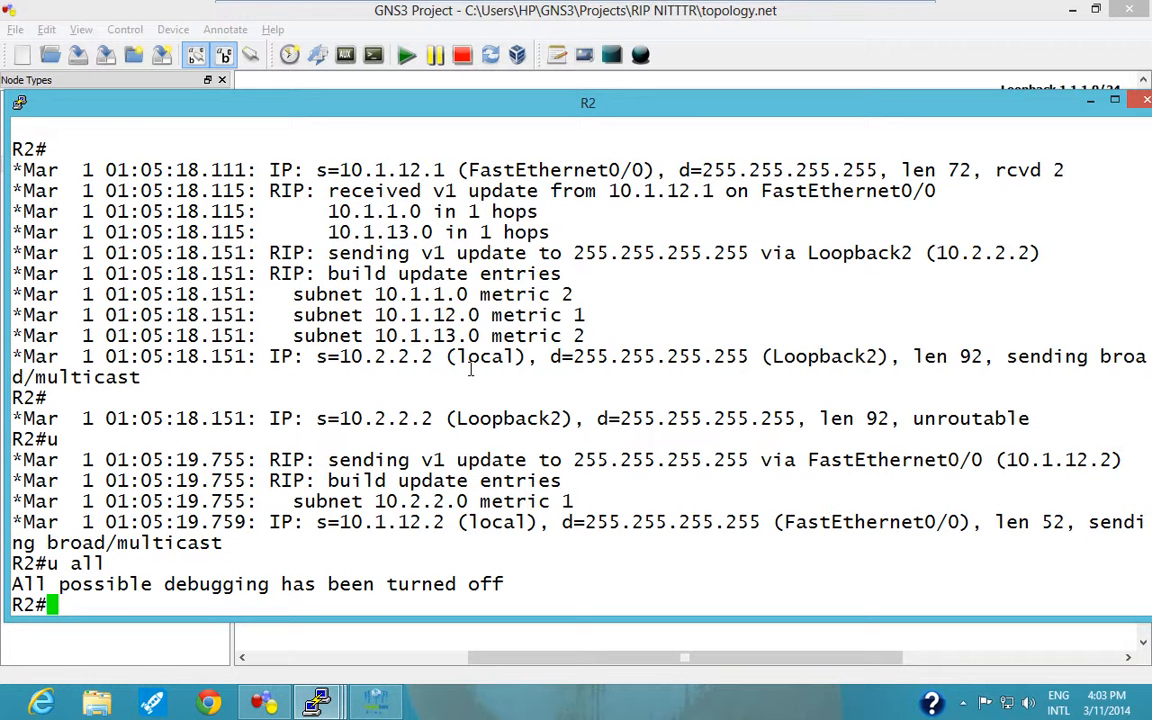
# Examine the source and destination addresses of the RIP packet R2 received on FastEthernet0/0, checking the sender against the topology diagram.
pyautogui.scroll(4, 470, 370)
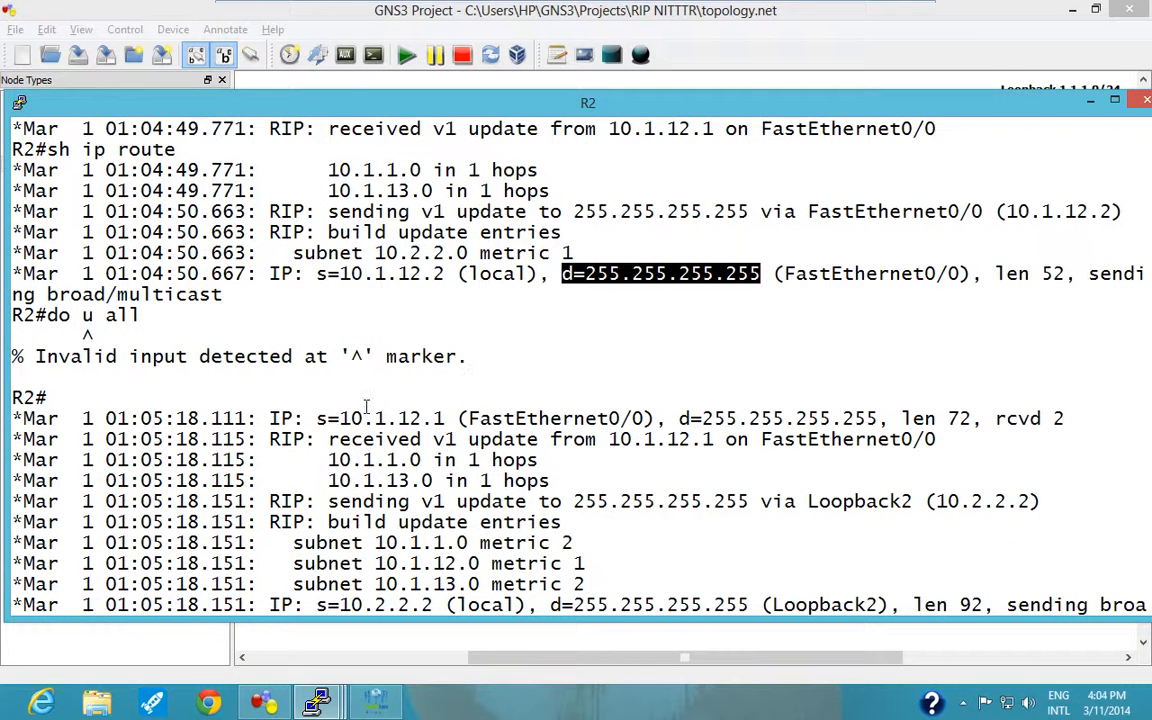
pyautogui.moveTo(339, 418); pyautogui.dragTo(436, 415)
pyautogui.hotkey('alt', 'Tab')
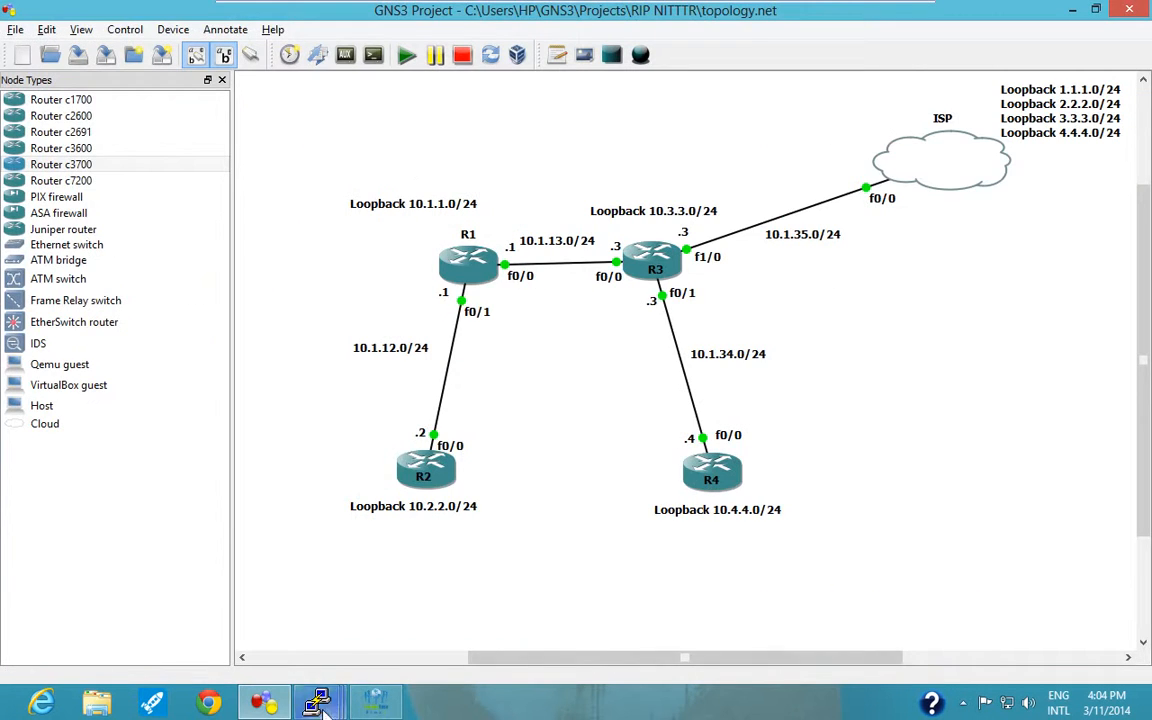
pyautogui.moveTo(317, 703)
pyautogui.click(337, 610)
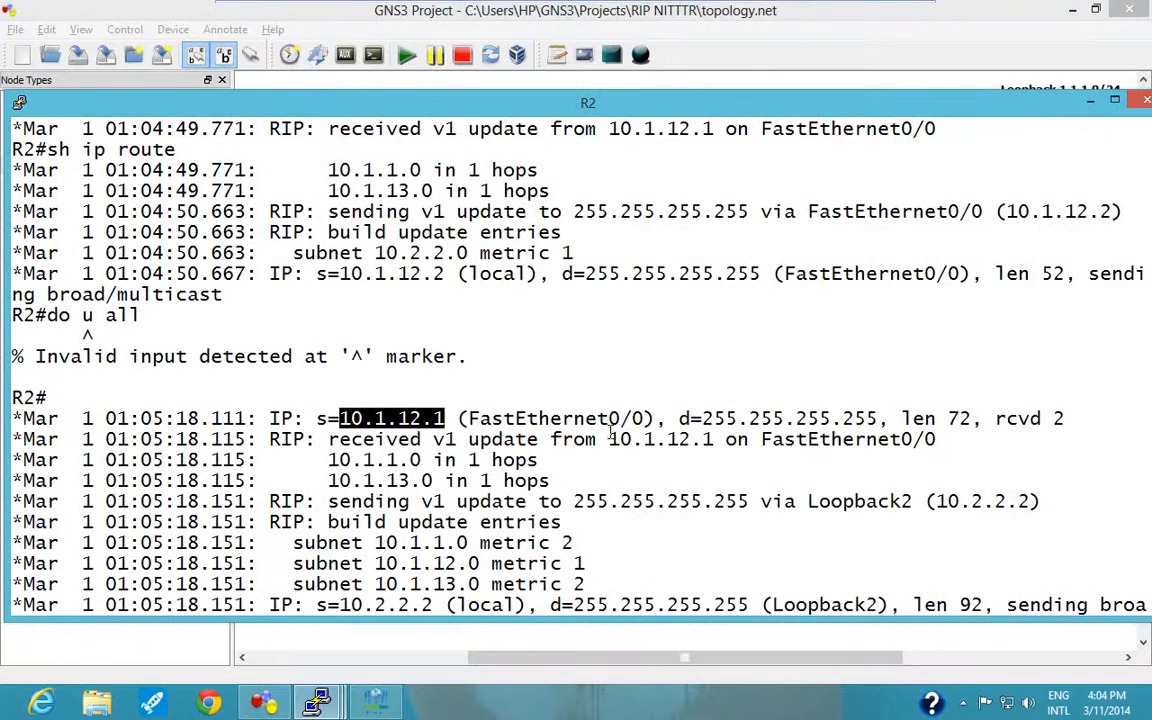
pyautogui.moveTo(702, 418); pyautogui.dragTo(876, 420)
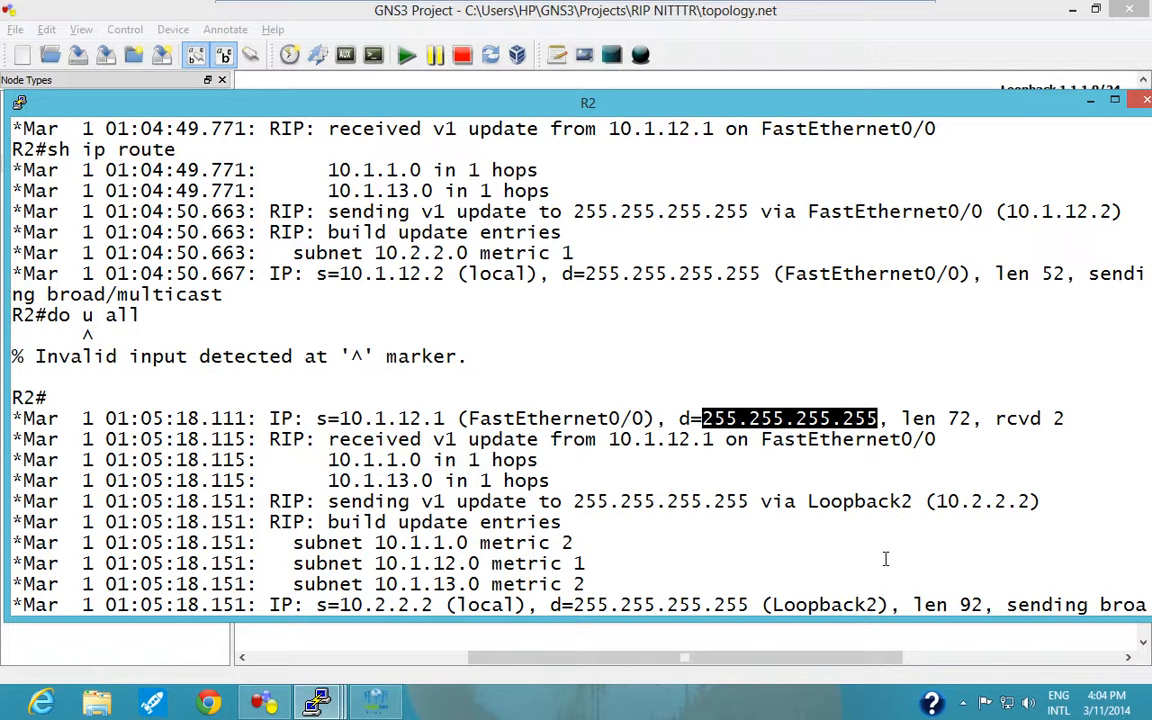
pyautogui.write('u all')
pyautogui.press('Return')
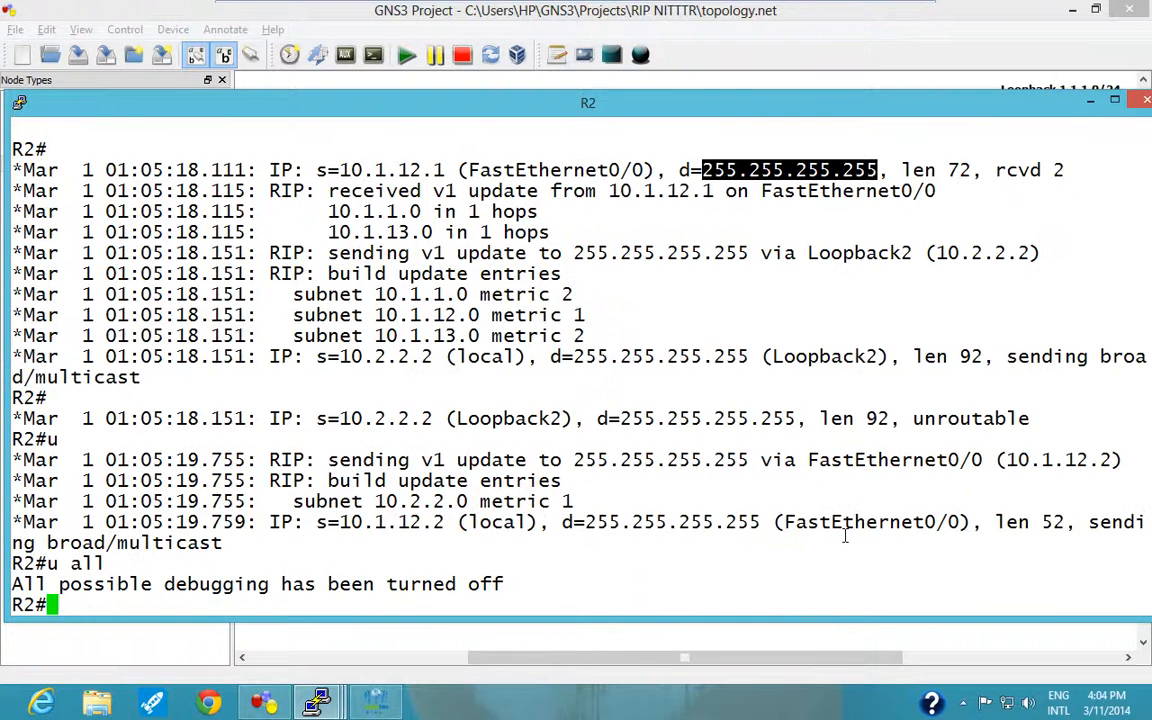
# Display R2's routing table with "sh ip route" and examine the entries marked R against the code legend.
pyautogui.write('sh ip route')
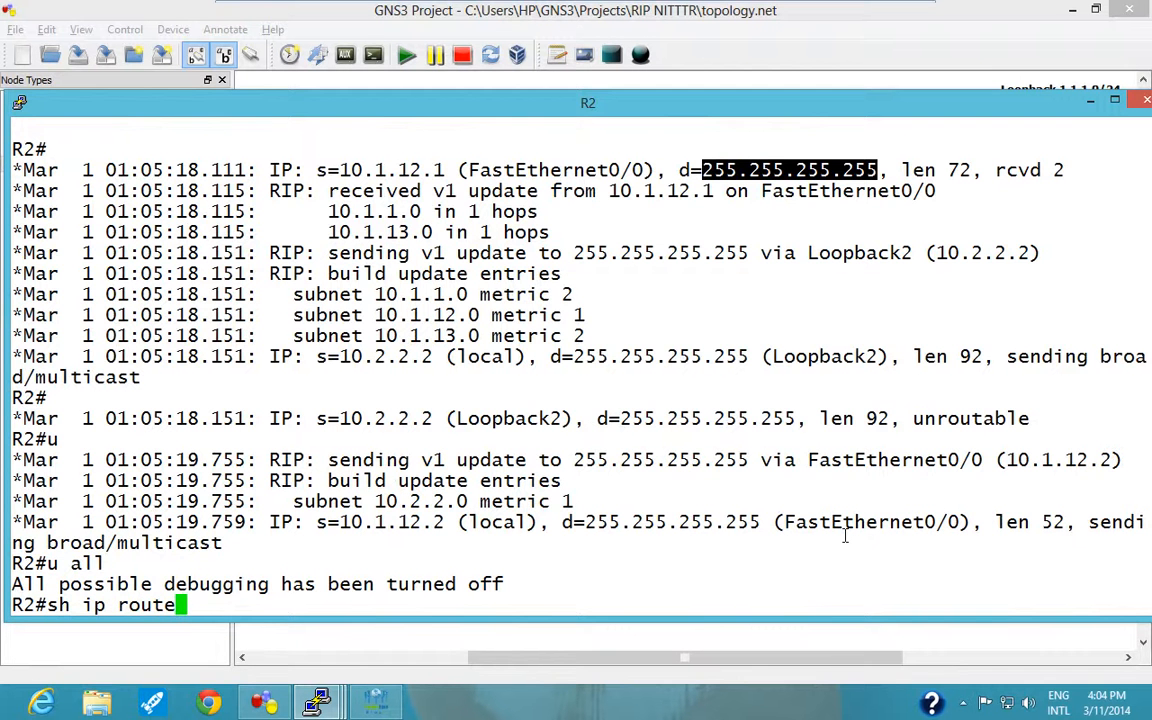
pyautogui.press('Return')
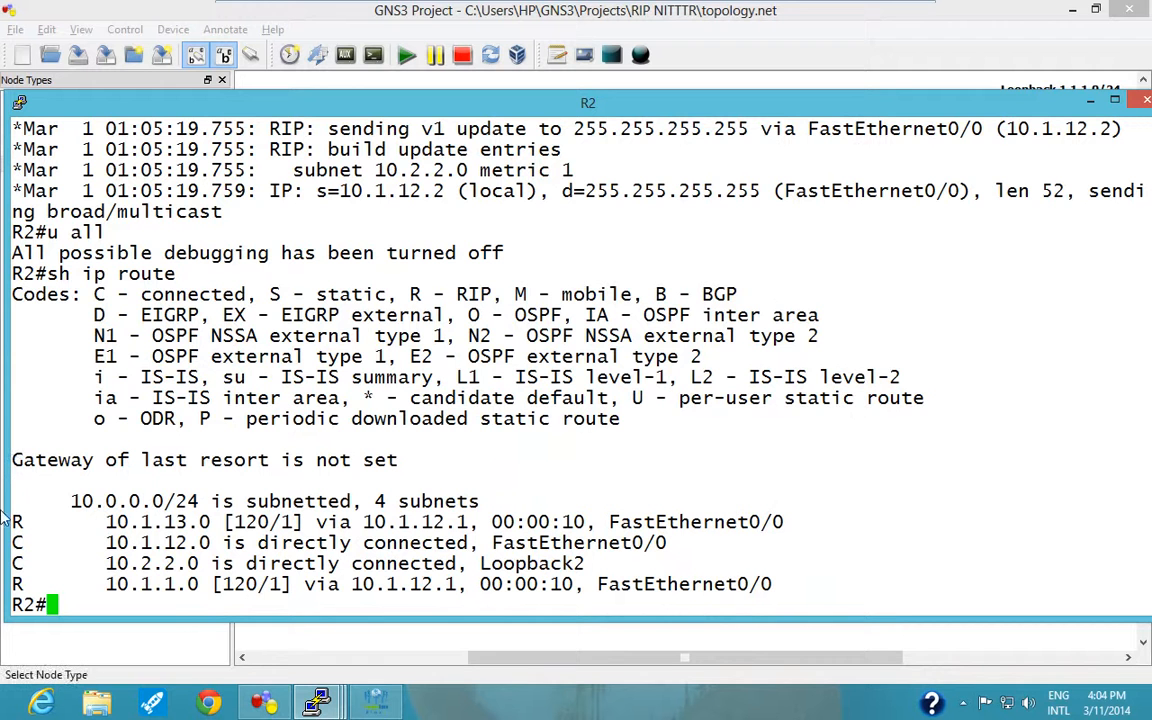
pyautogui.moveTo(12, 521); pyautogui.dragTo(28, 521)
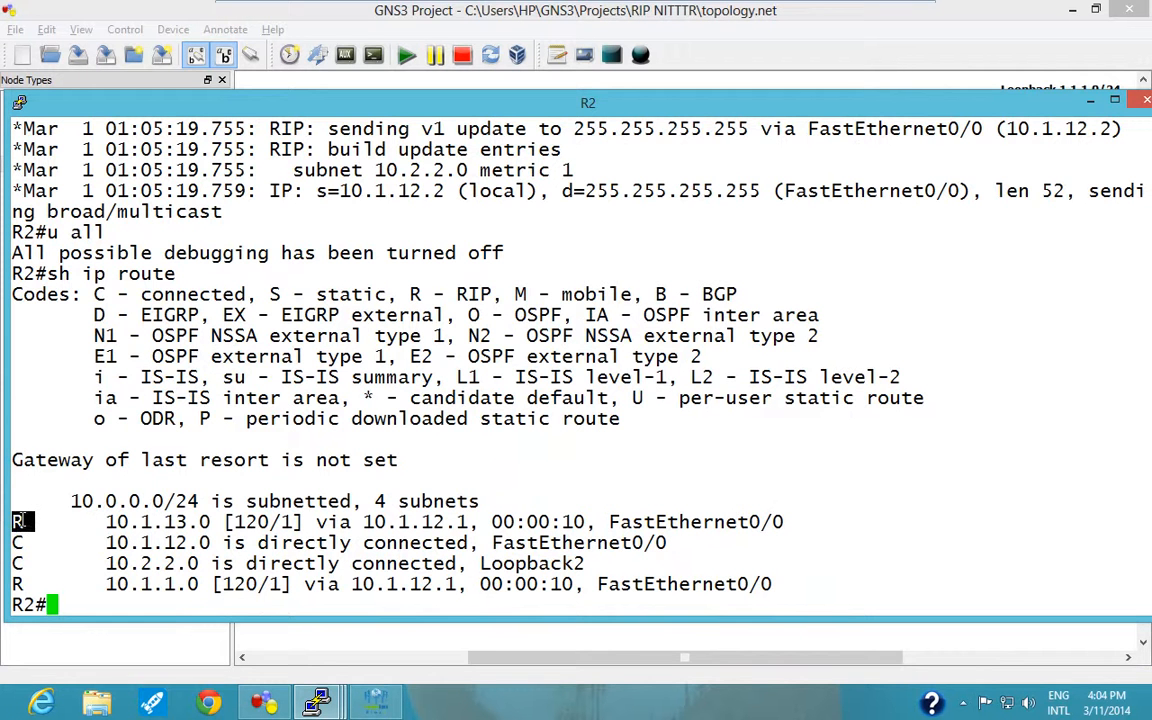
pyautogui.moveTo(410, 294); pyautogui.dragTo(503, 294)
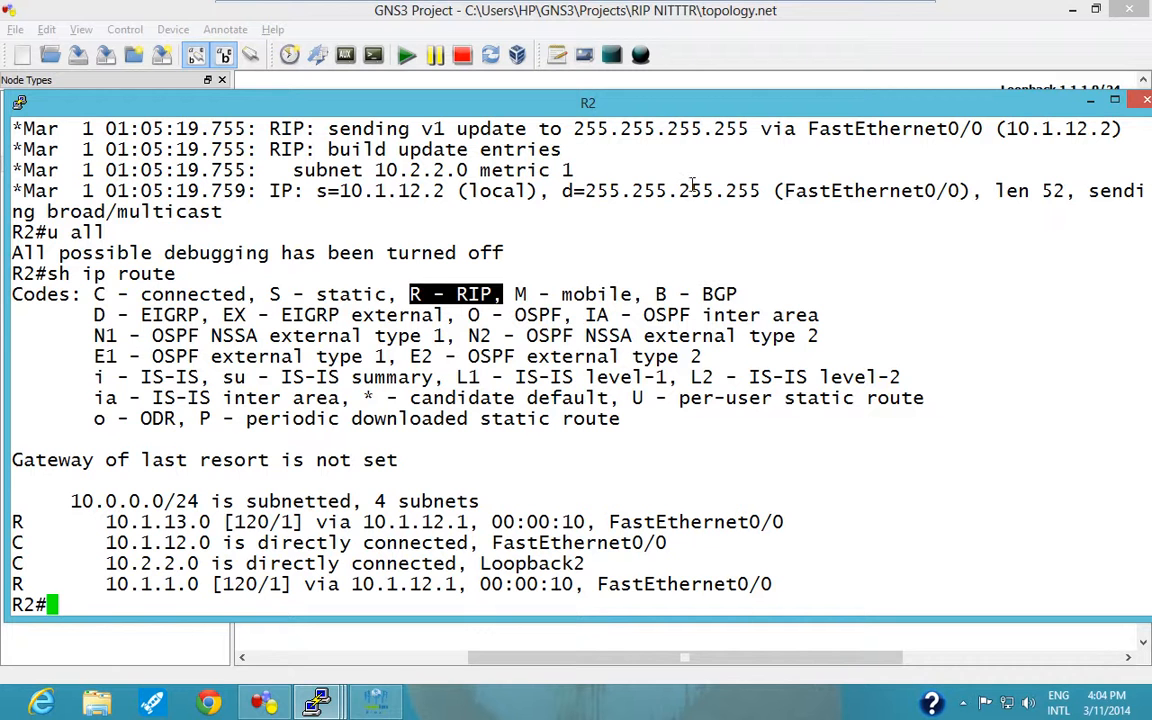
pyautogui.click(30, 530)
pyautogui.moveTo(30, 530); pyautogui.dragTo(14, 524)
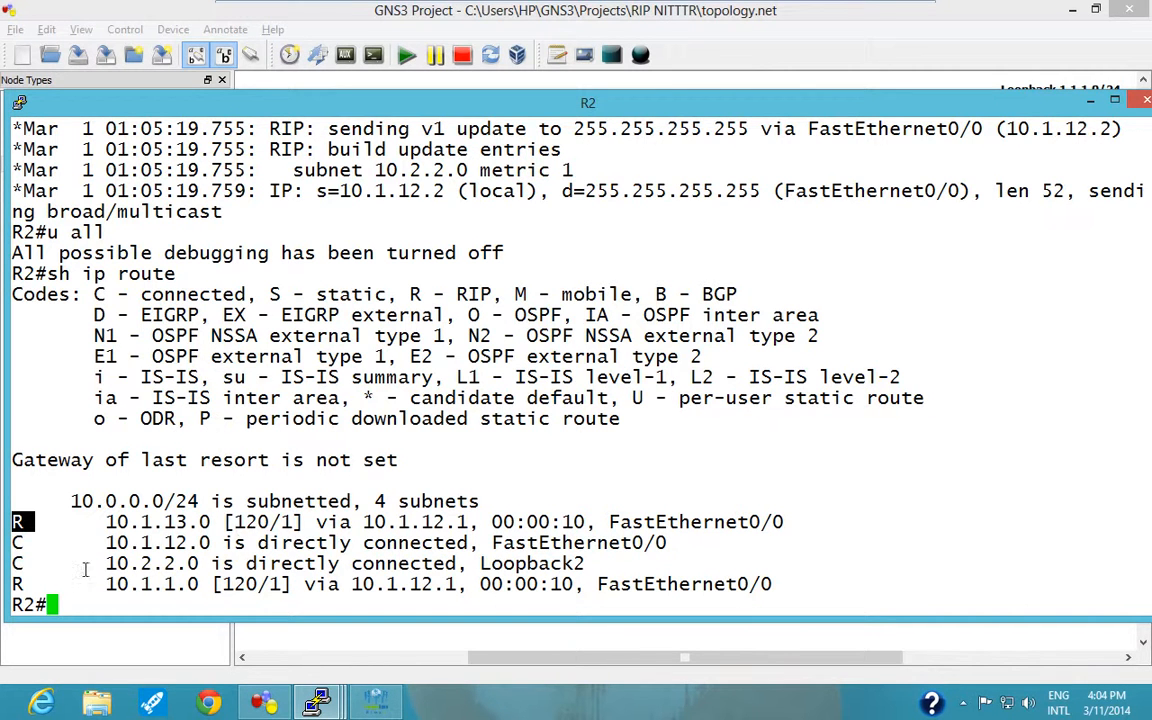
pyautogui.moveTo(26, 583); pyautogui.dragTo(6, 579)
pyautogui.moveTo(46, 521); pyautogui.dragTo(14, 521)
pyautogui.click(161, 543)
# Test connectivity from R2 to R1's loopback with "ping 10.1.1.1".
pyautogui.write('ping ')
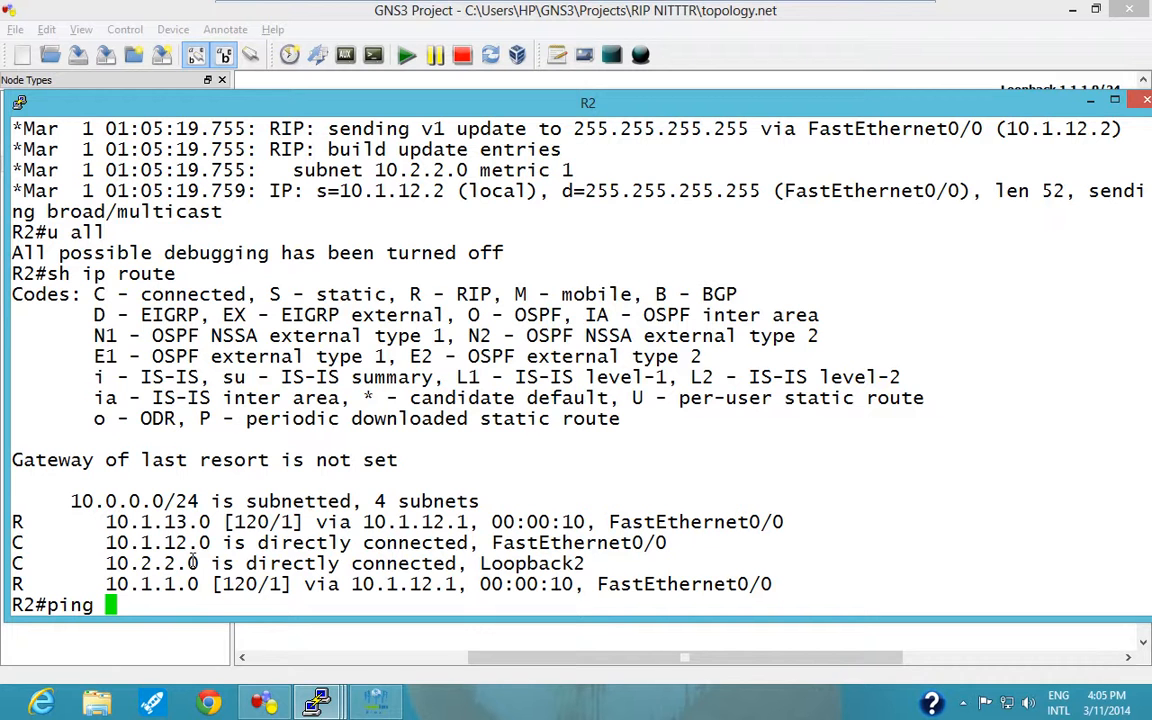
pyautogui.write('10.1.1.')
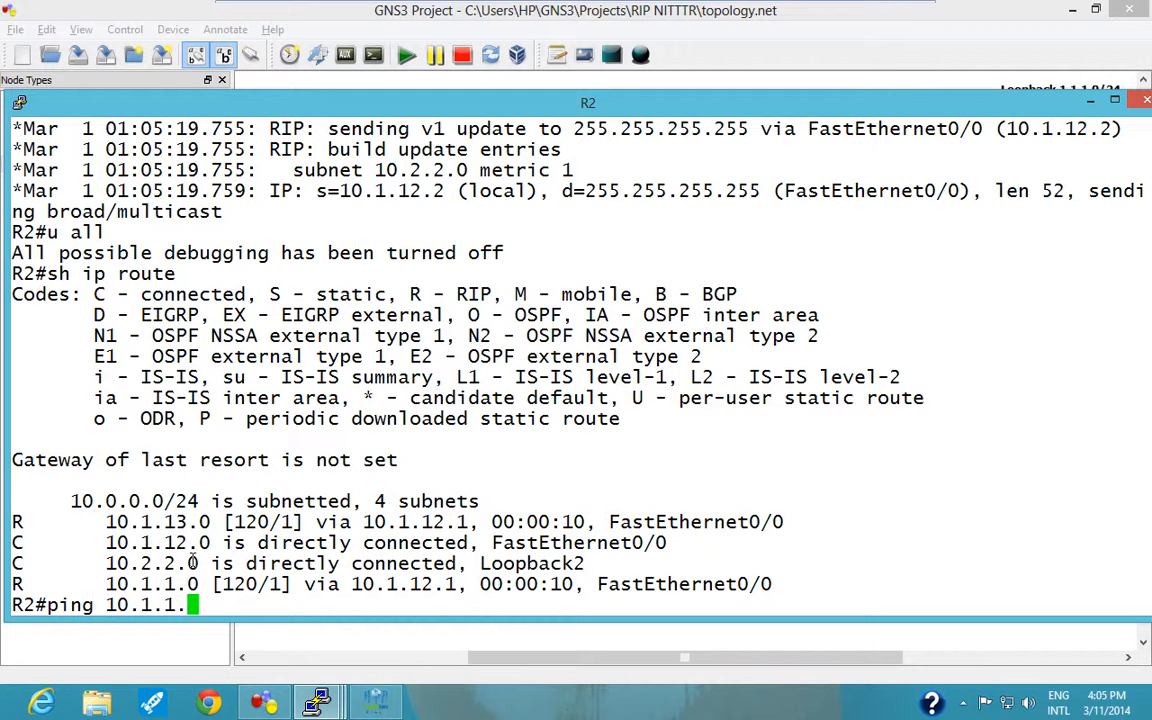
pyautogui.write('1 soy')
pyautogui.press('BackSpace')
pyautogui.write('u')
pyautogui.press('BackSpace')
pyautogui.press('BackSpace')
pyautogui.press('BackSpace')
pyautogui.press('Return')
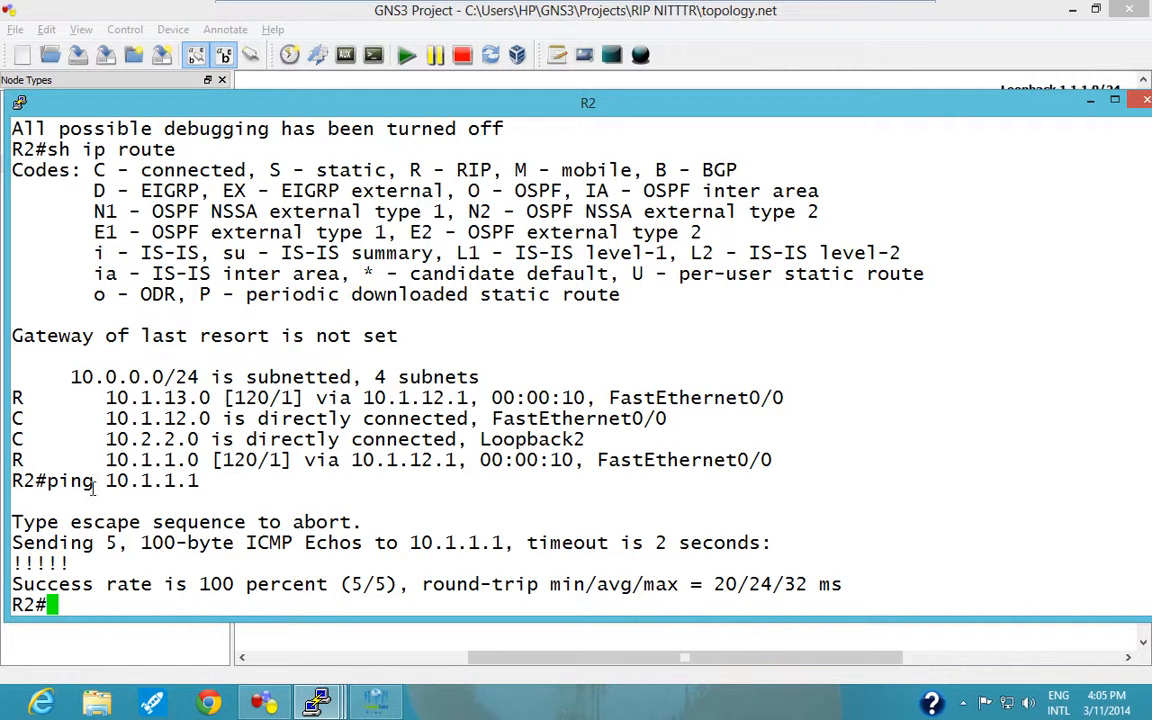
# Check R2's addressing on the topology diagram and run "ping 10.1.1.1 source 10.2.2.2" from R2.
pyautogui.click(314, 640)
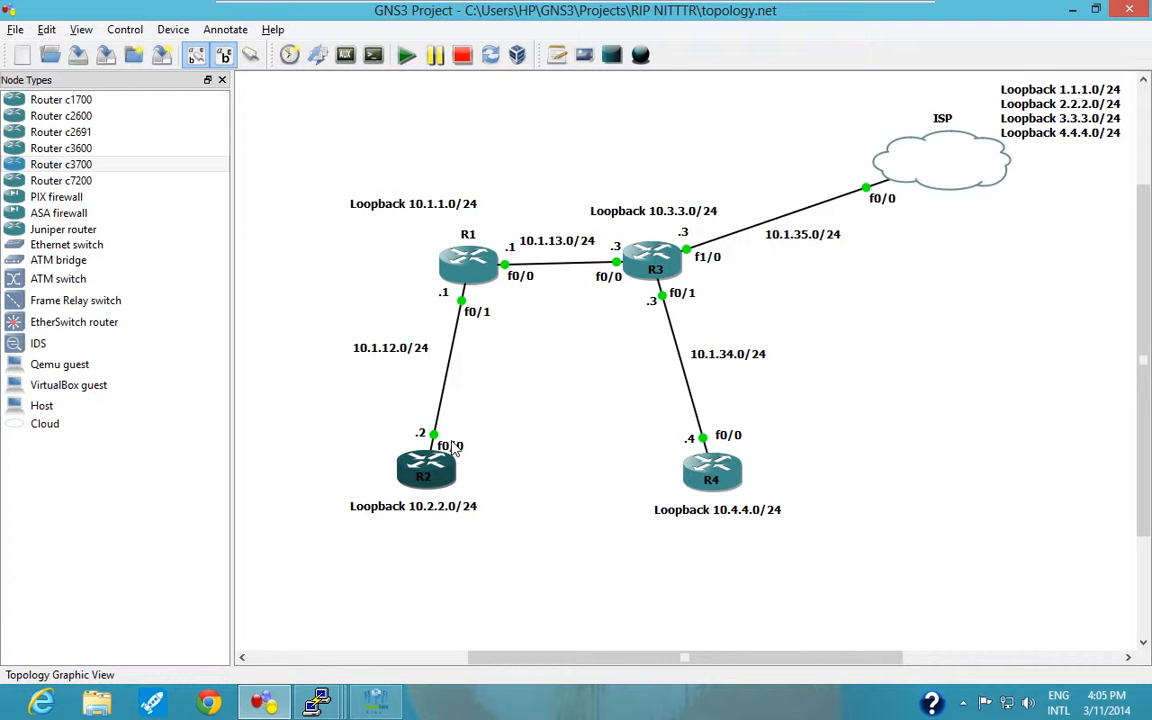
pyautogui.click(268, 703)
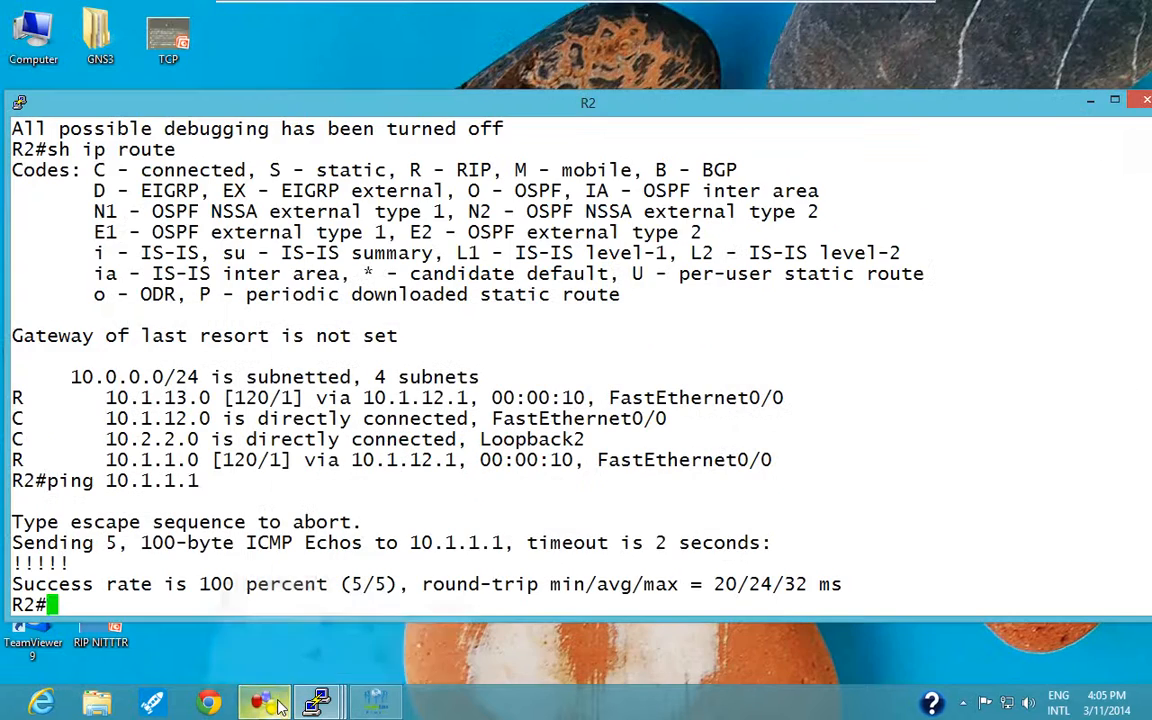
pyautogui.click(268, 703)
pyautogui.moveTo(319, 700)
pyautogui.click(310, 590)
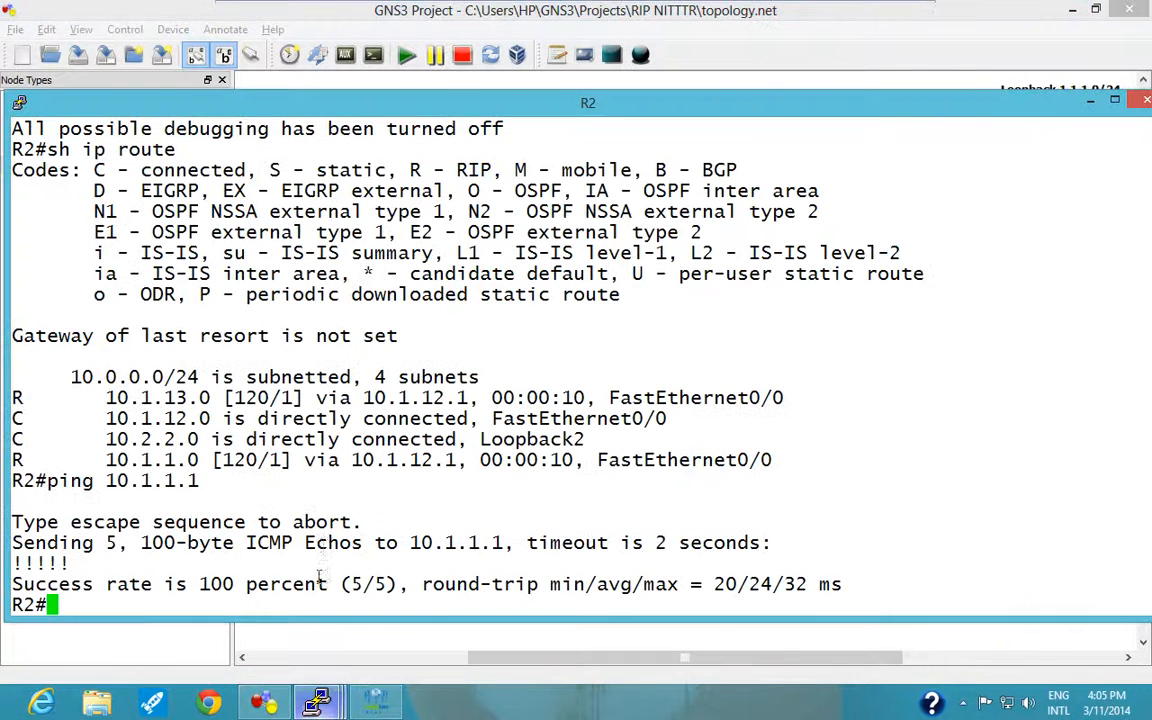
pyautogui.write('ping ')
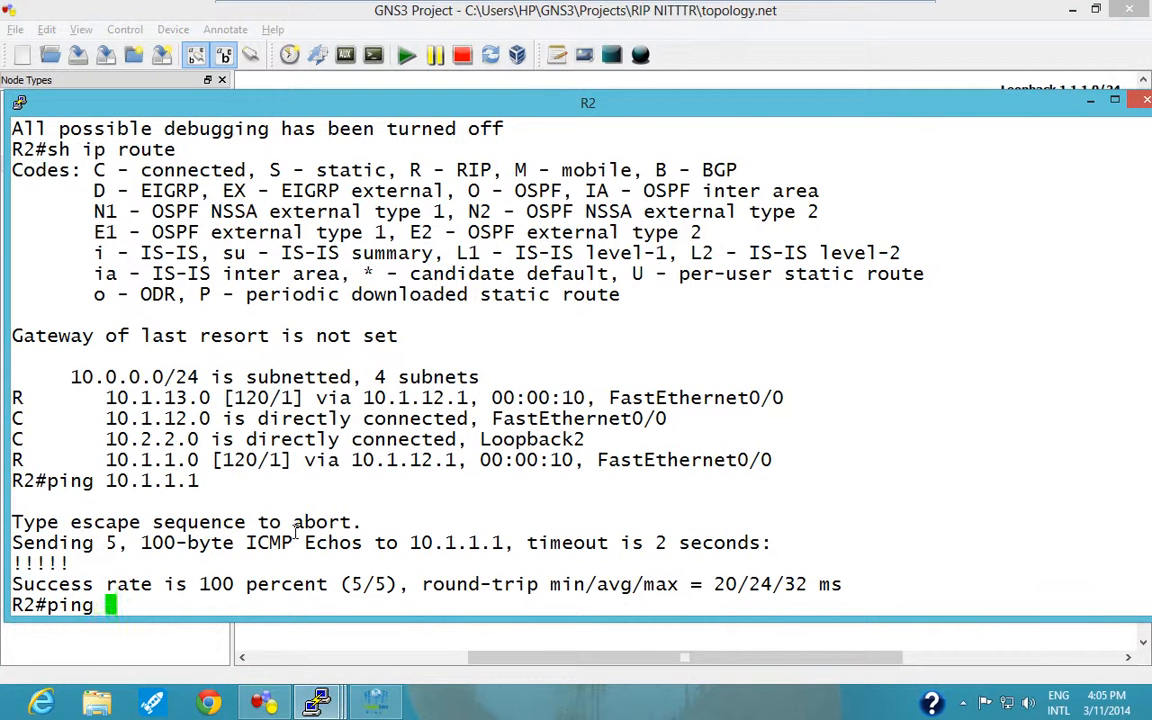
pyautogui.write('10.1.1.1 c')
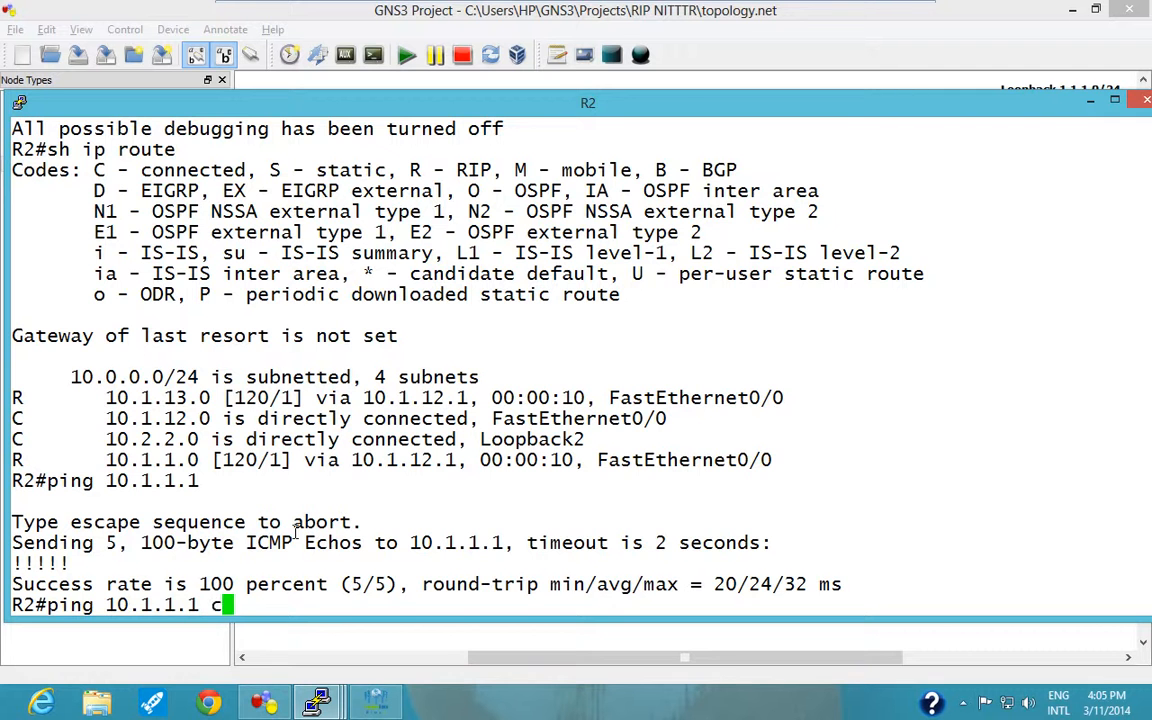
pyautogui.press('BackSpace')
pyautogui.write('sou')
pyautogui.press('Tab')
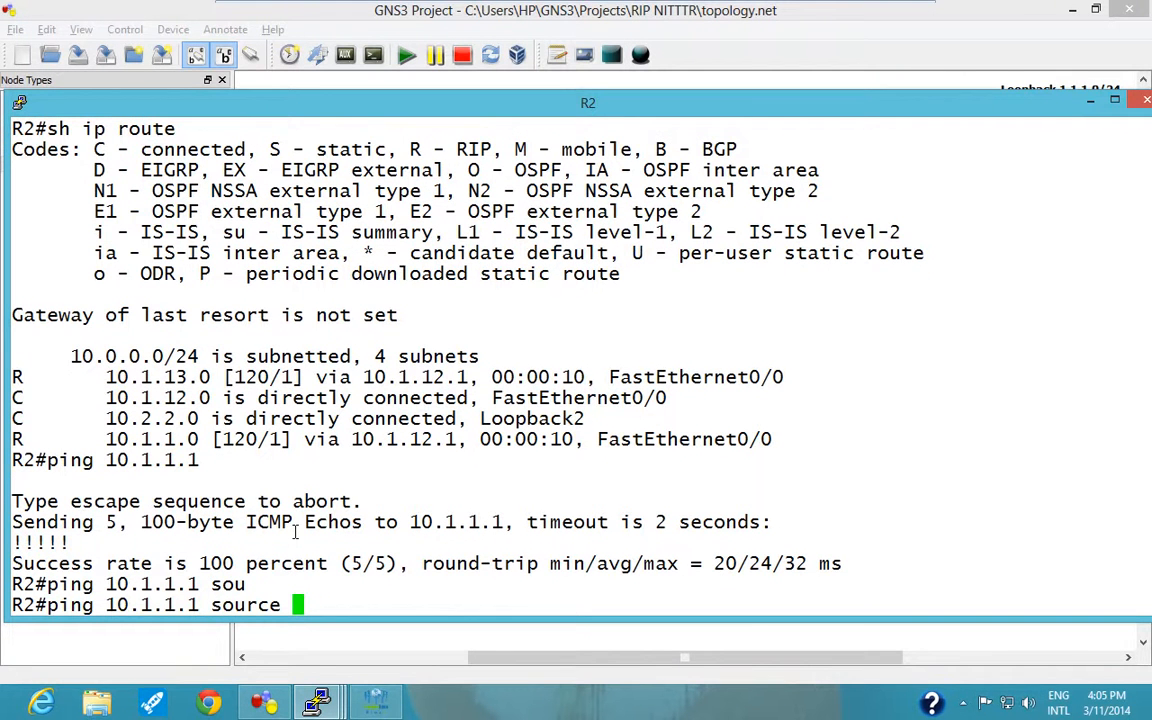
pyautogui.write('10.2.2.2')
pyautogui.press('Return')
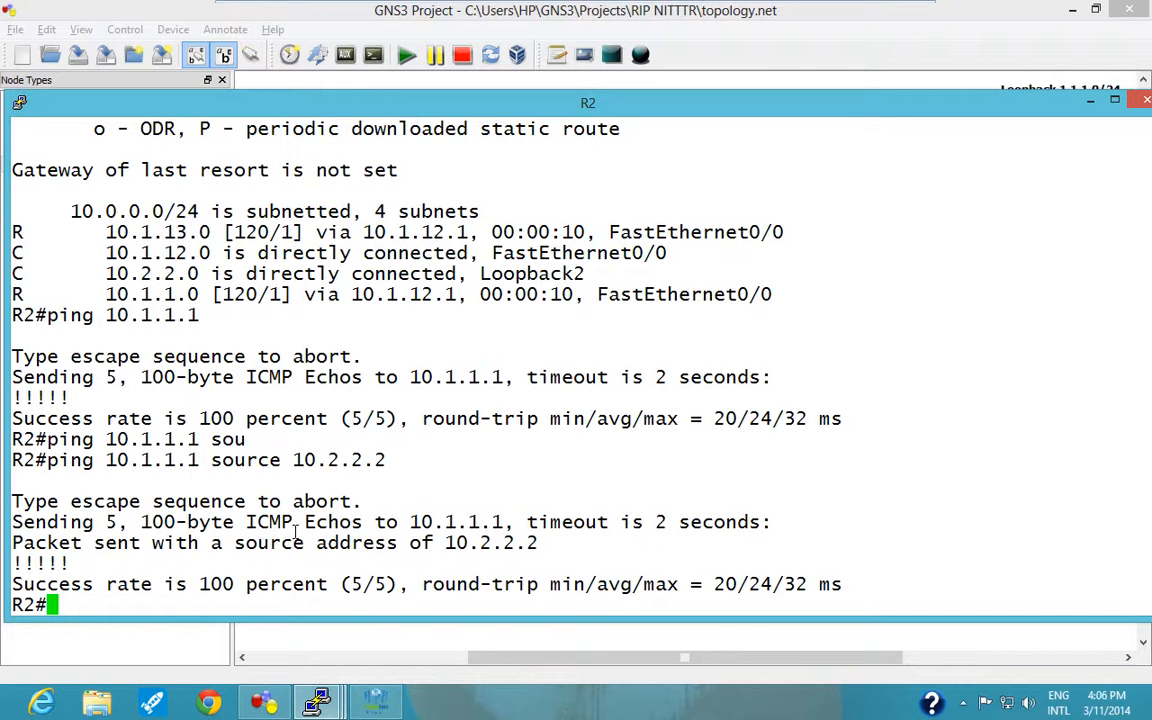
# Put away R2's console, view R3's console session, and return to the topology diagram.
pyautogui.click(1091, 104)
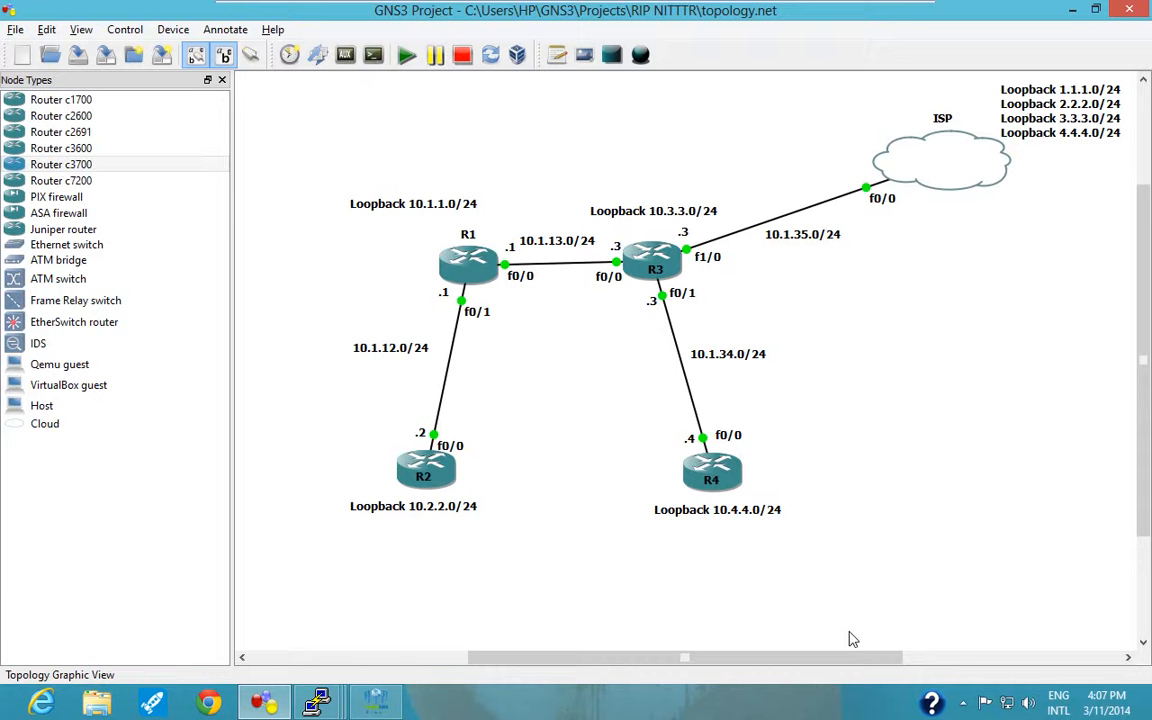
pyautogui.click(318, 702)
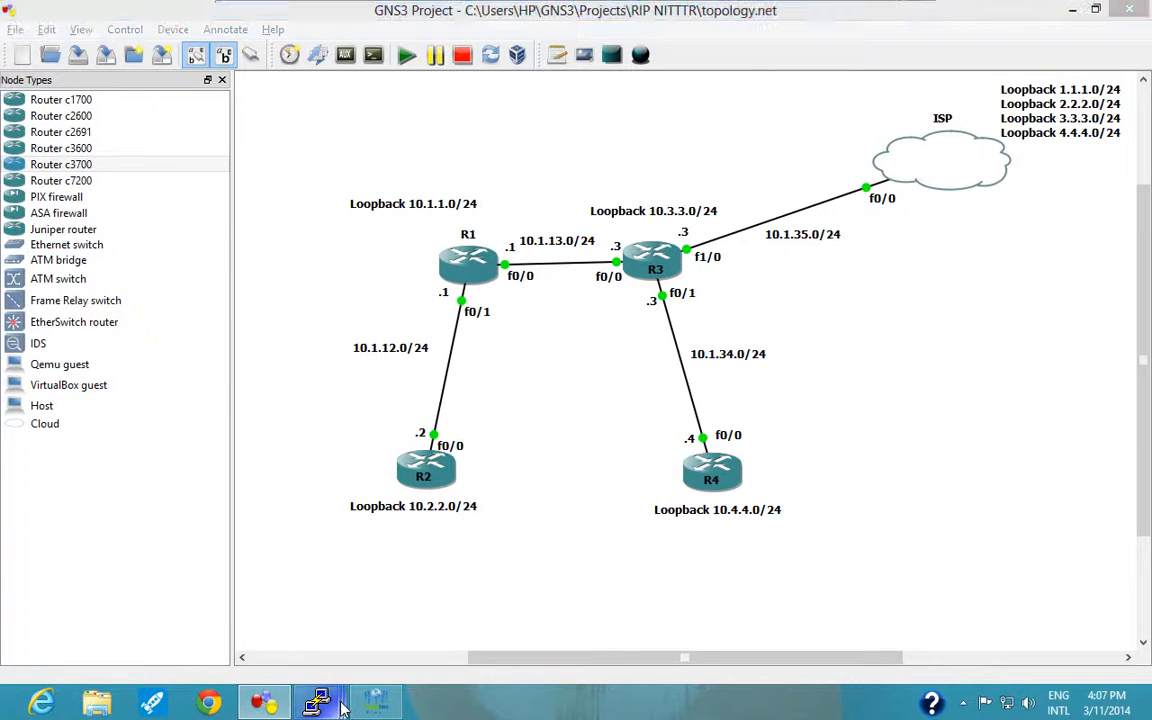
pyautogui.moveTo(340, 650)
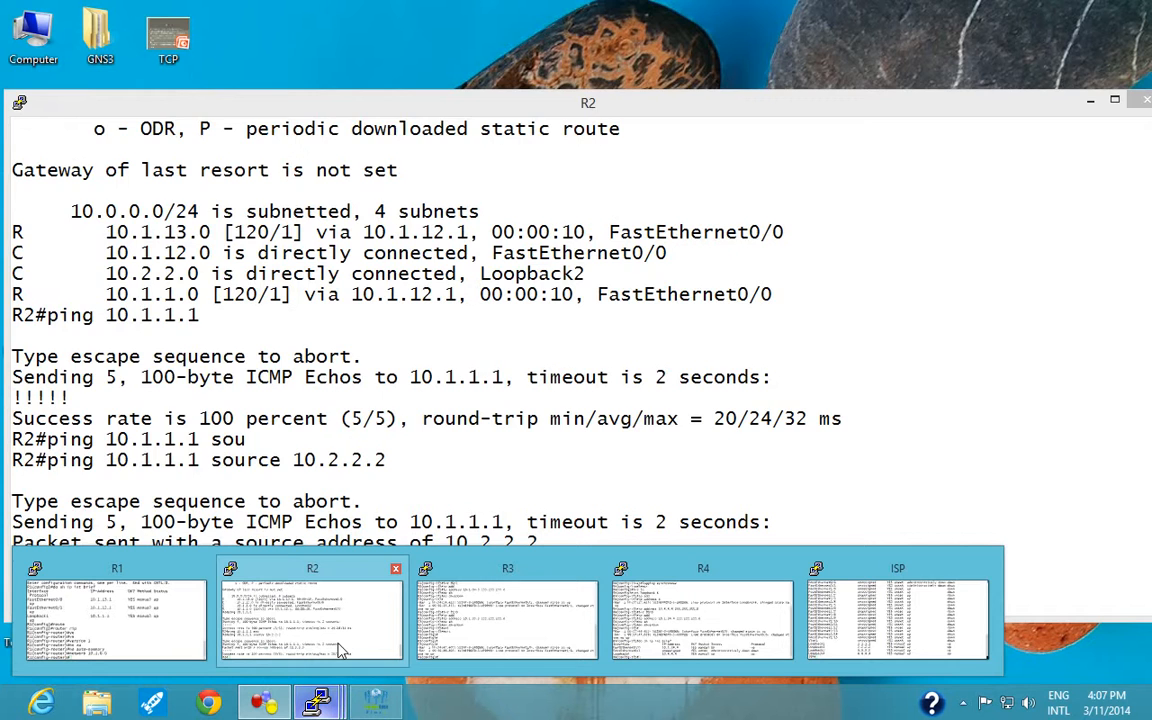
pyautogui.click(508, 605)
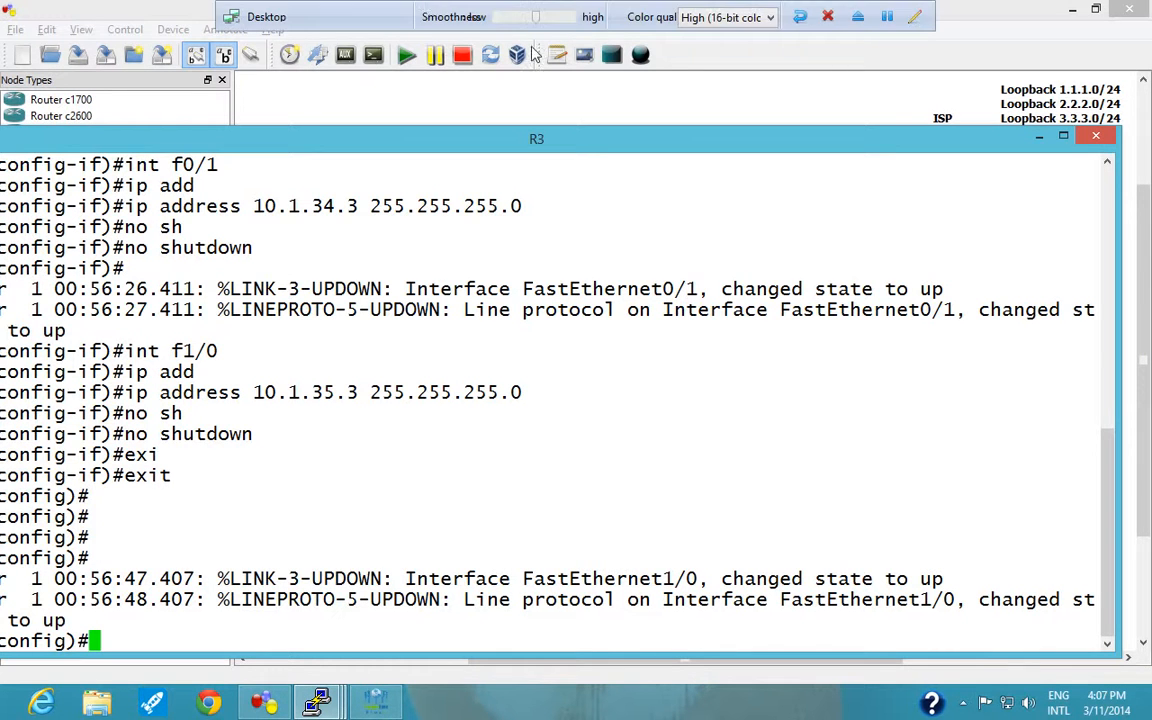
pyautogui.click(1038, 138)
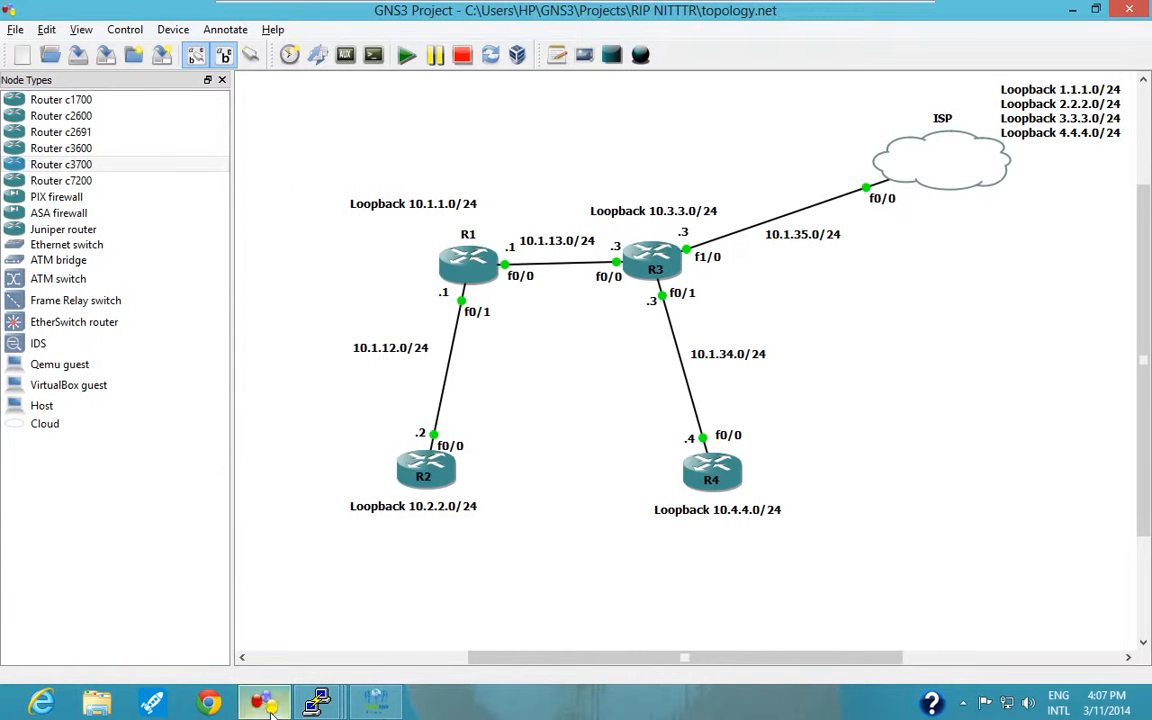
# Trace the path from R2 to R1's loopback with "traceroute 10.1.1.1".
pyautogui.moveTo(316, 702)
pyautogui.click(305, 619)
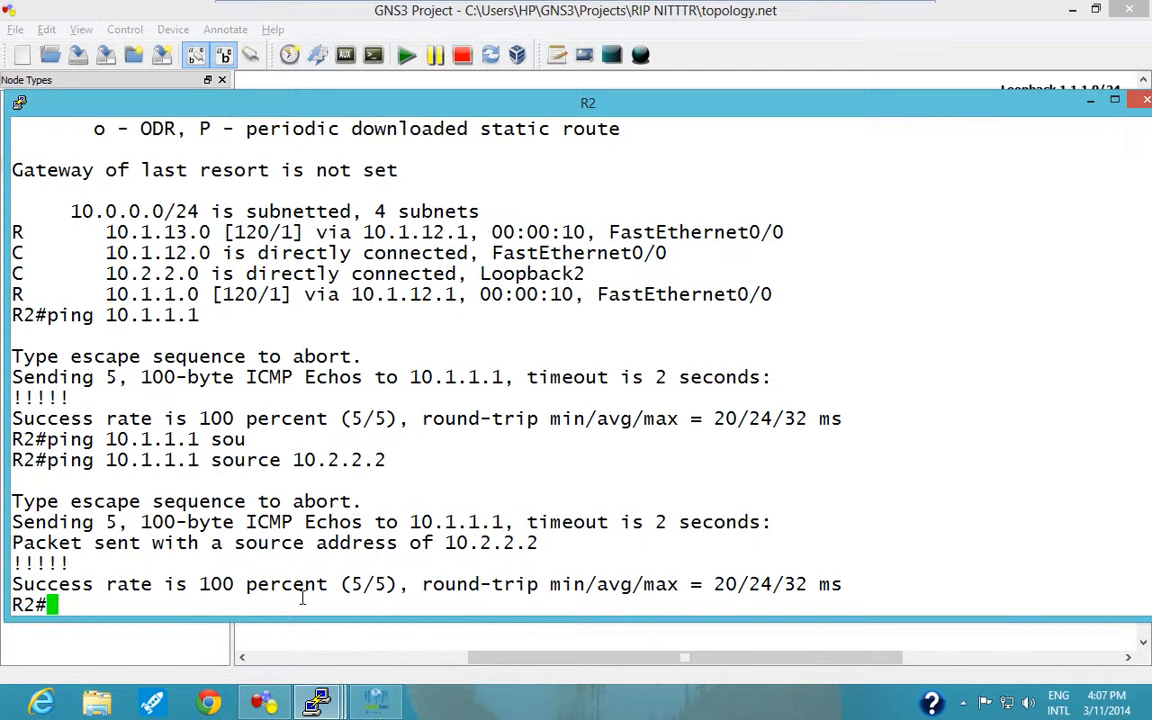
pyautogui.write('tr')
pyautogui.press('Tab')
pyautogui.write('10.2.2.2')
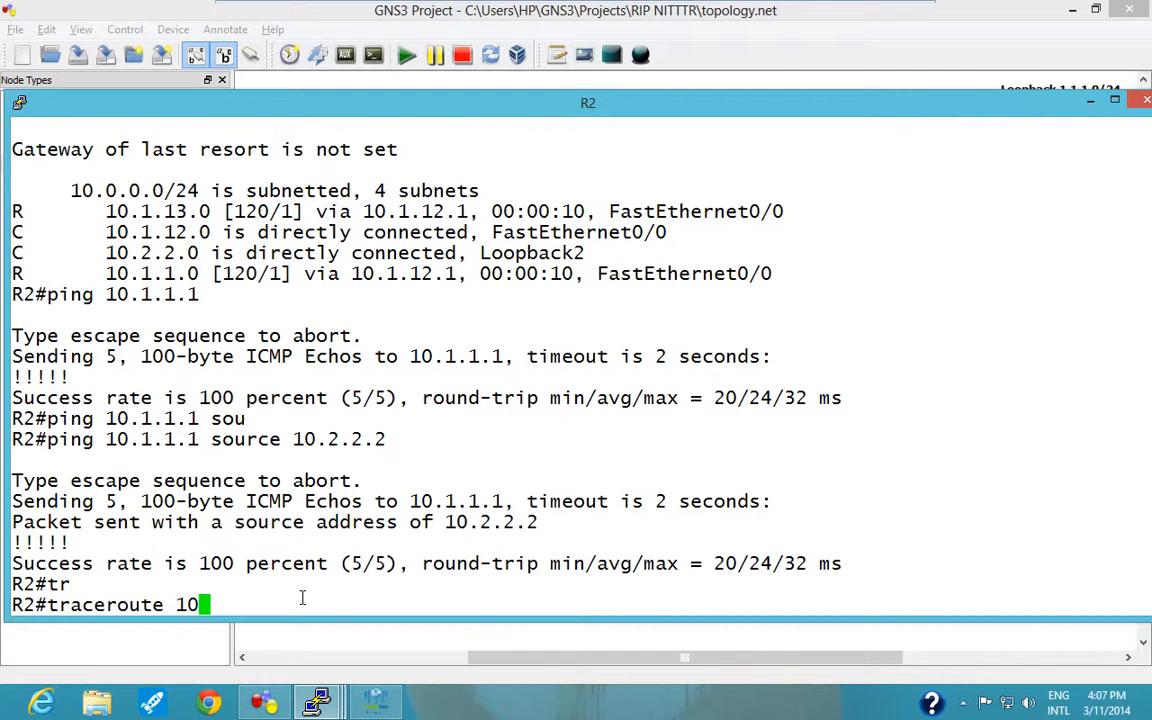
pyautogui.press('BackSpace')
pyautogui.press('BackSpace')
pyautogui.press('BackSpace')
pyautogui.press('BackSpace')
pyautogui.press('BackSpace')
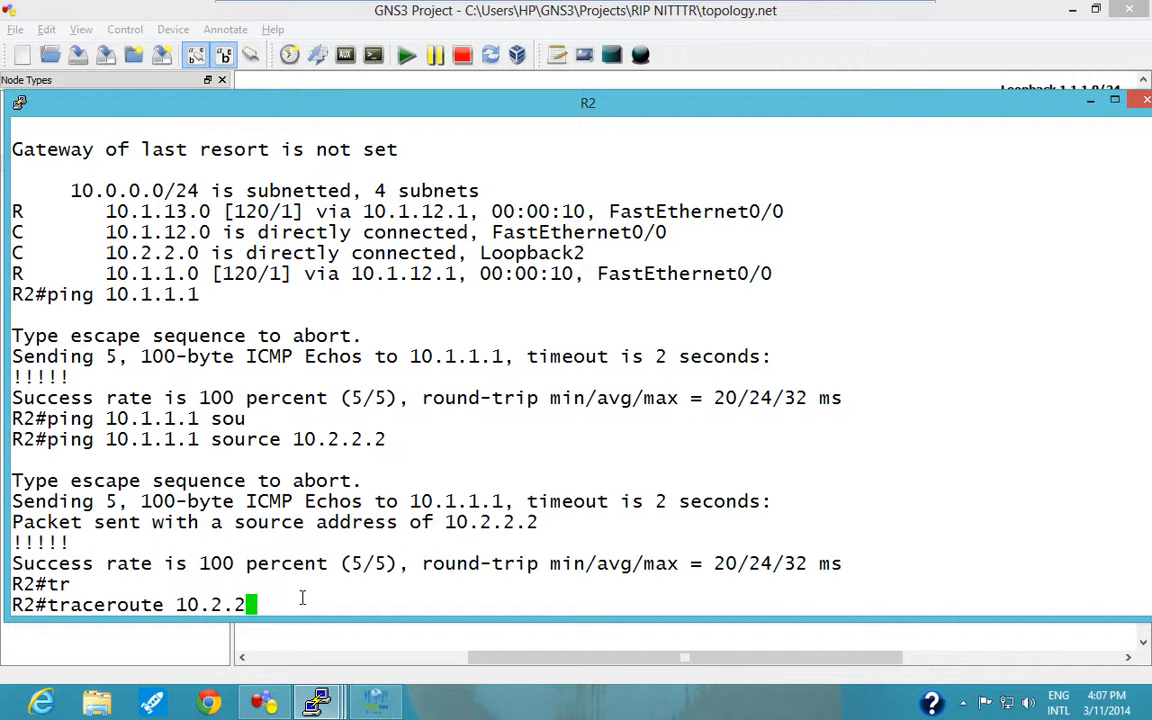
pyautogui.write('1.1.1')
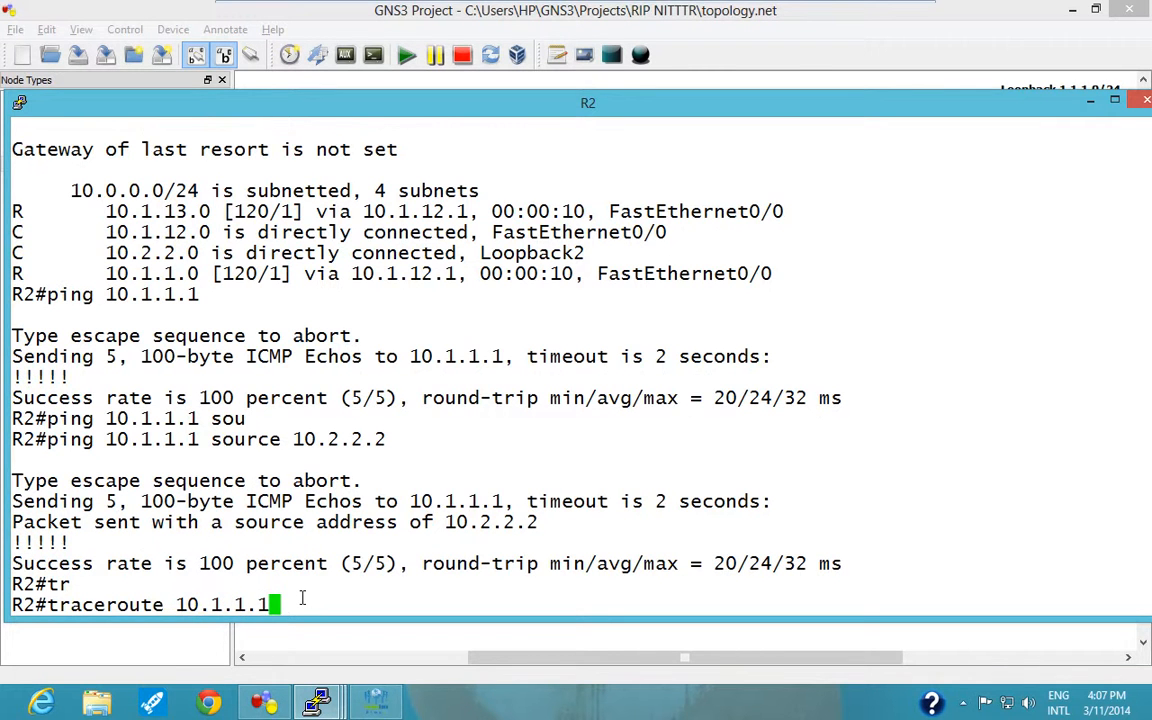
pyautogui.press('Return')
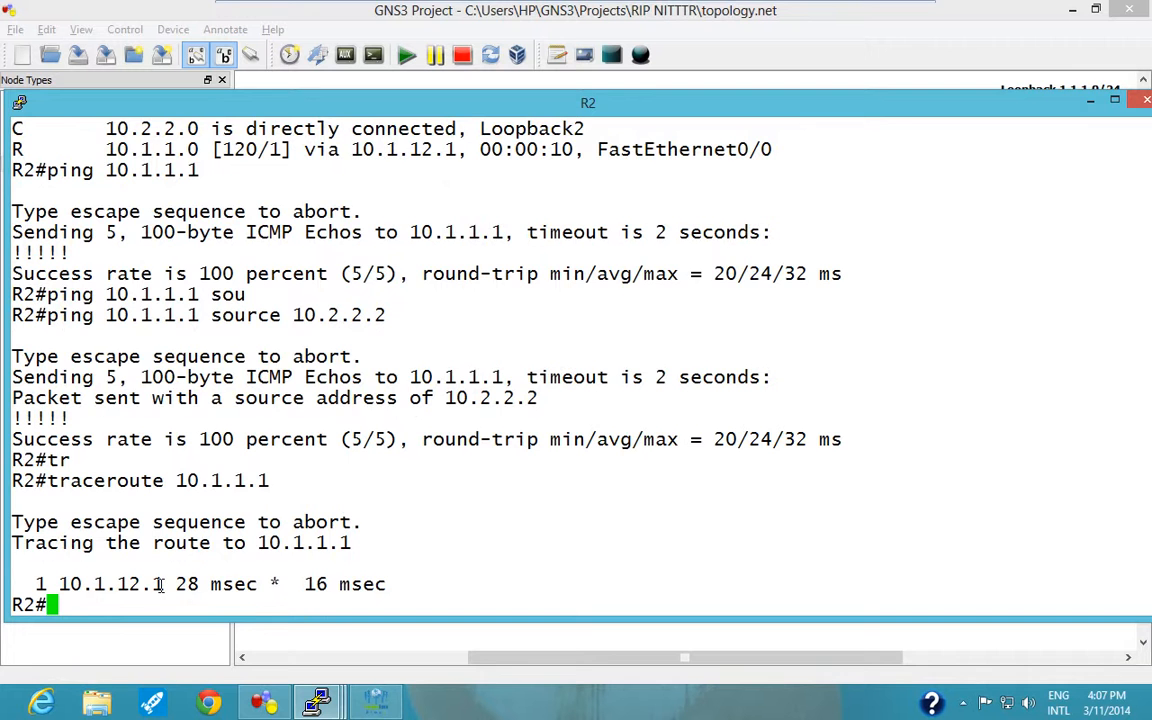
# Review the R1, R2, R3 and R4 links on the topology diagram and bring up R3's console fully in view.
pyautogui.click(396, 655)
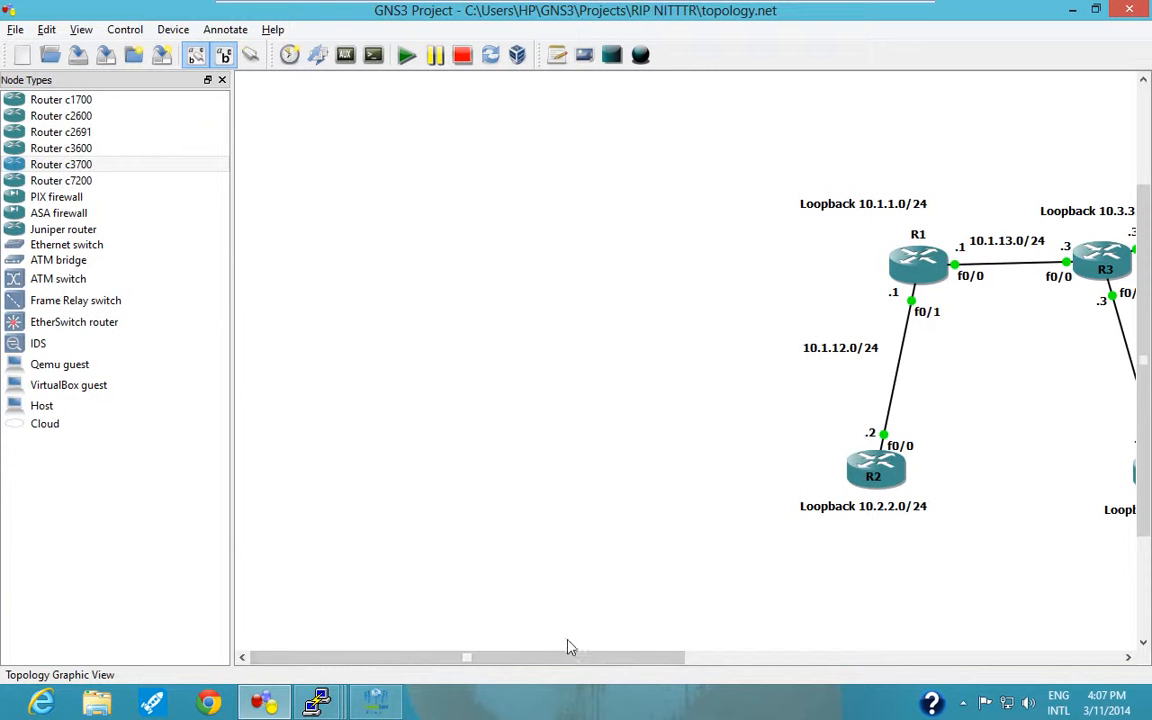
pyautogui.moveTo(567, 647); pyautogui.dragTo(752, 650)
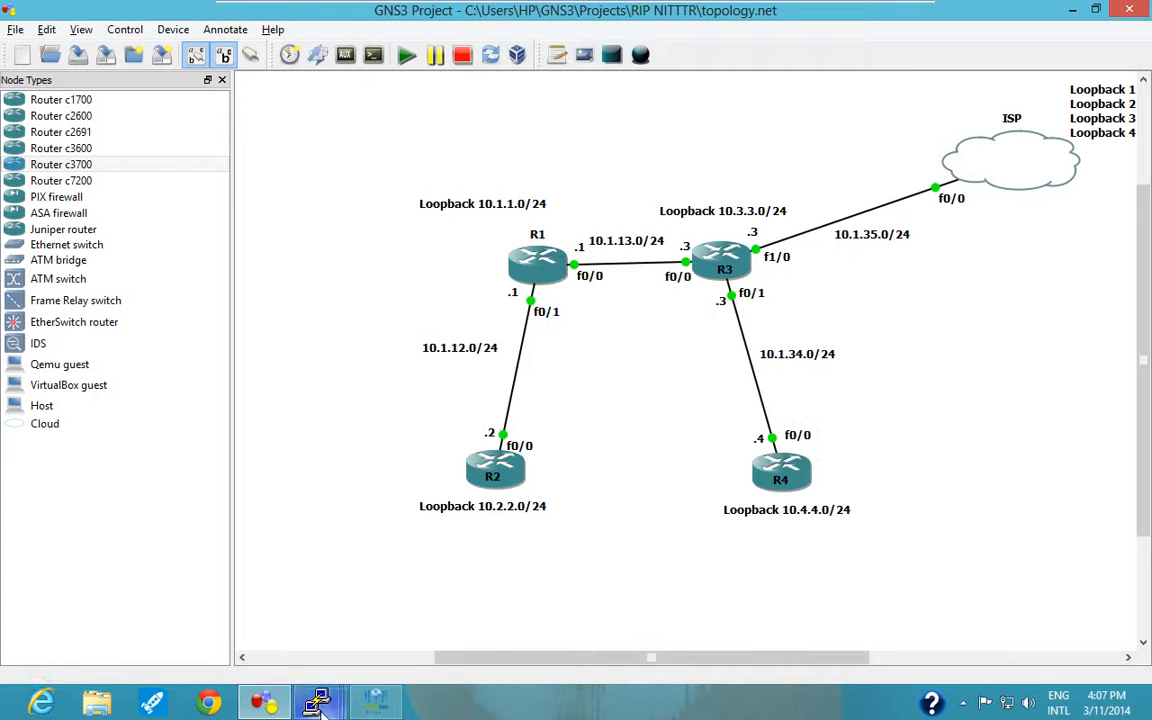
pyautogui.moveTo(317, 703)
pyautogui.click(488, 609)
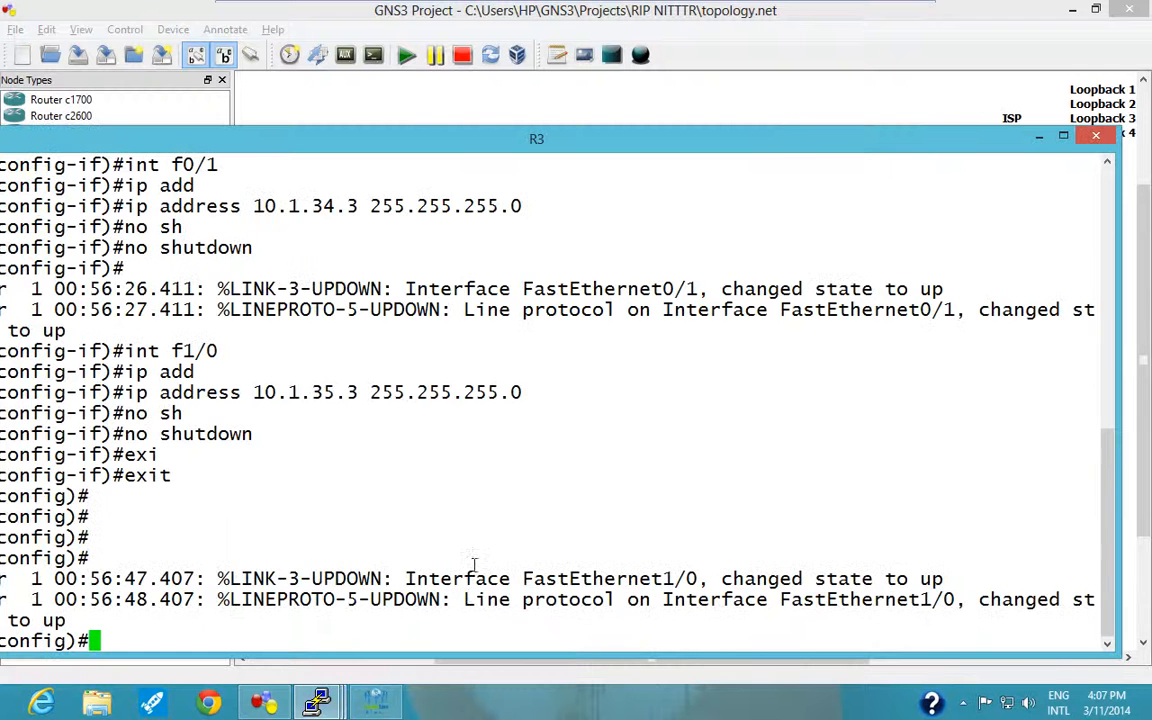
pyautogui.moveTo(617, 143); pyautogui.dragTo(670, 117)
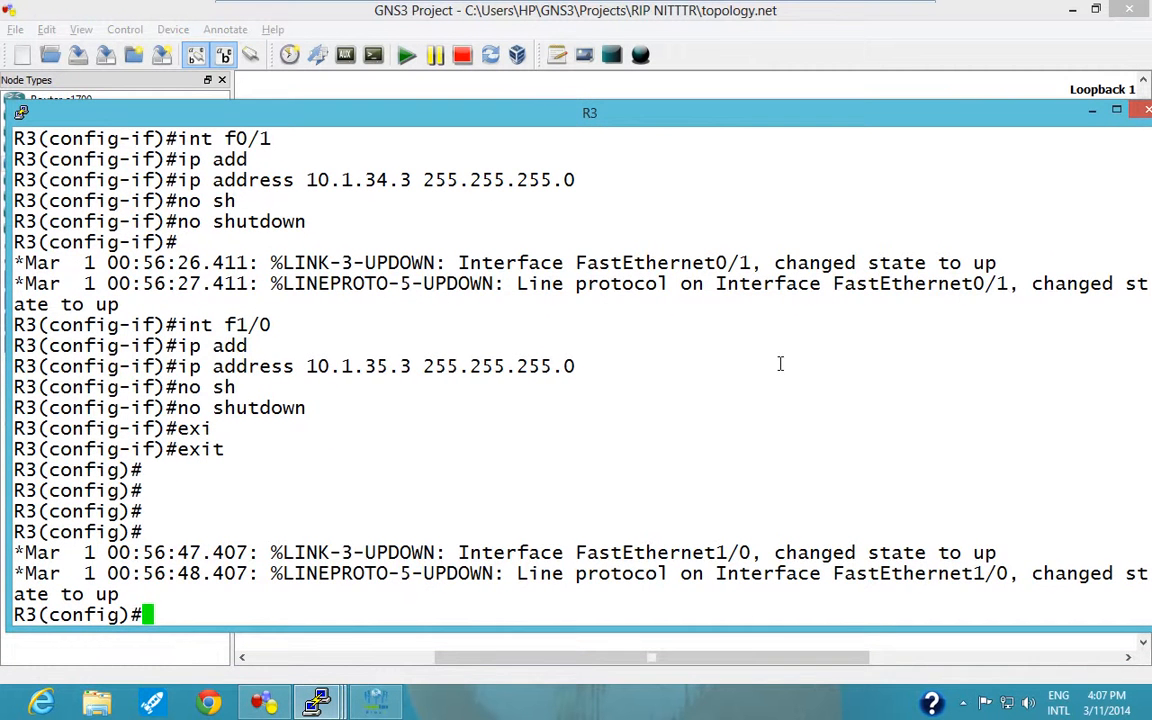
# Enter RIP configuration on R3 with "router rip" and set it to "version 2".
pyautogui.write('route')
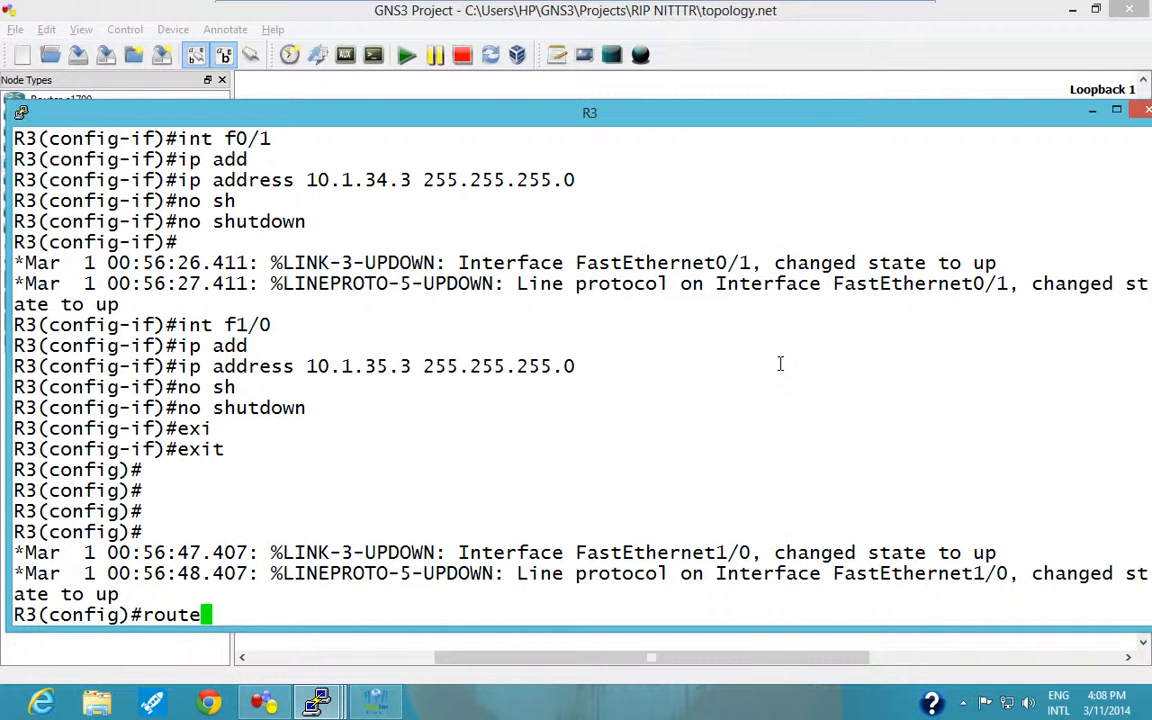
pyautogui.press('Tab')
pyautogui.write('r rip')
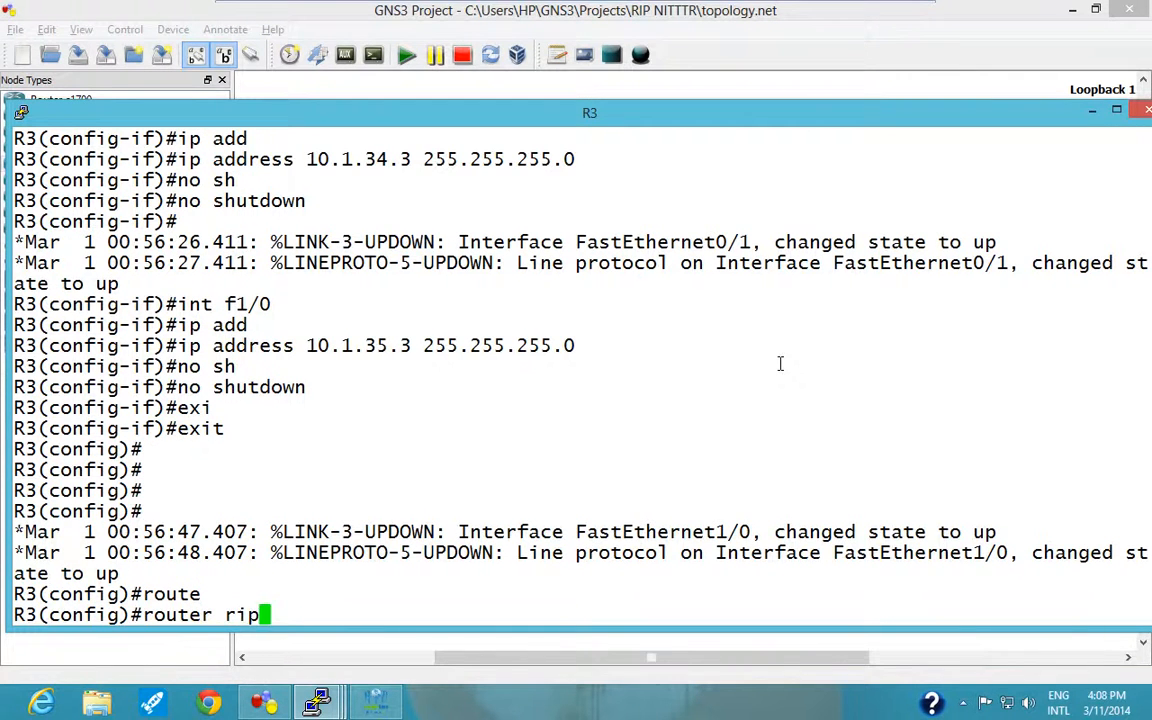
pyautogui.press('Return')
pyautogui.write('ver')
pyautogui.press('Tab')
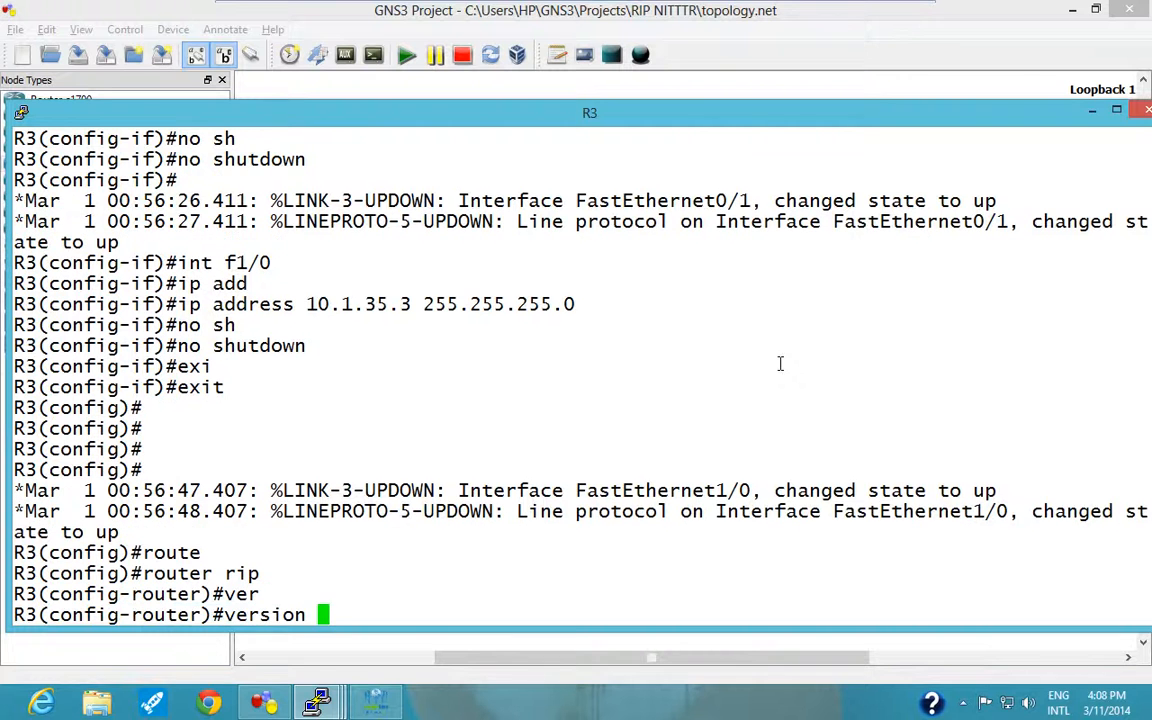
pyautogui.write('2')
pyautogui.press('Return')
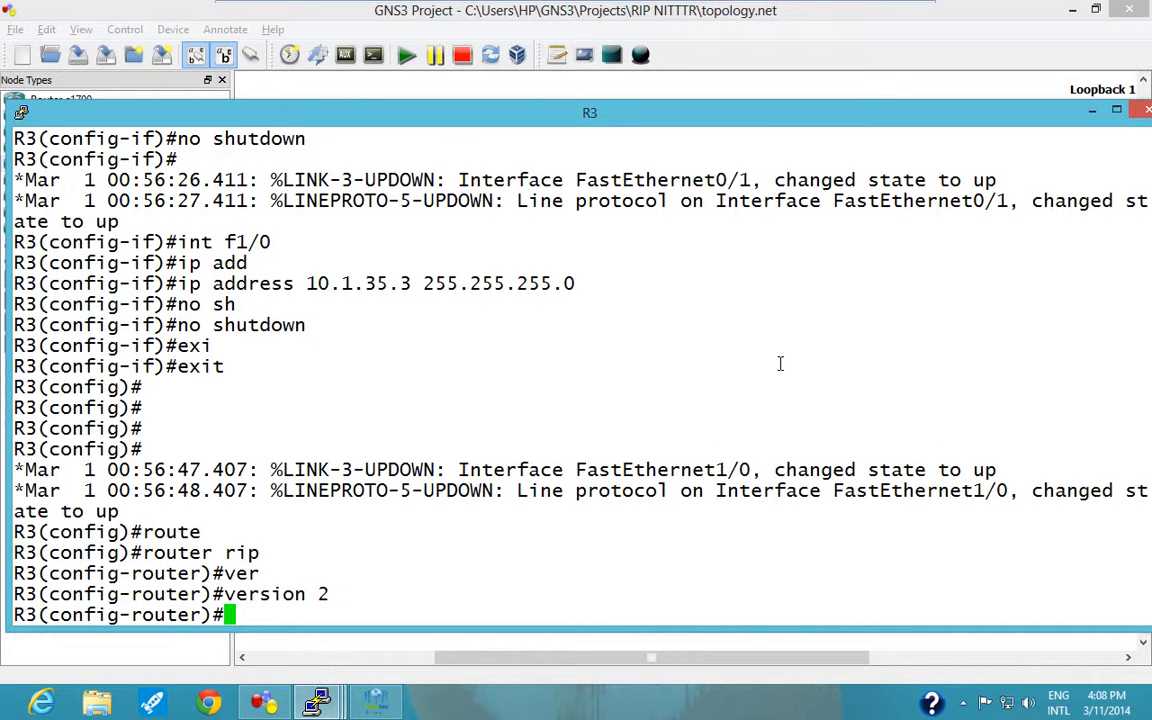
# Disable automatic summarization in R3's RIP process with "no auto-summary" and advertise "network 10.0.0.0".
pyautogui.write('no au')
pyautogui.press('Tab')
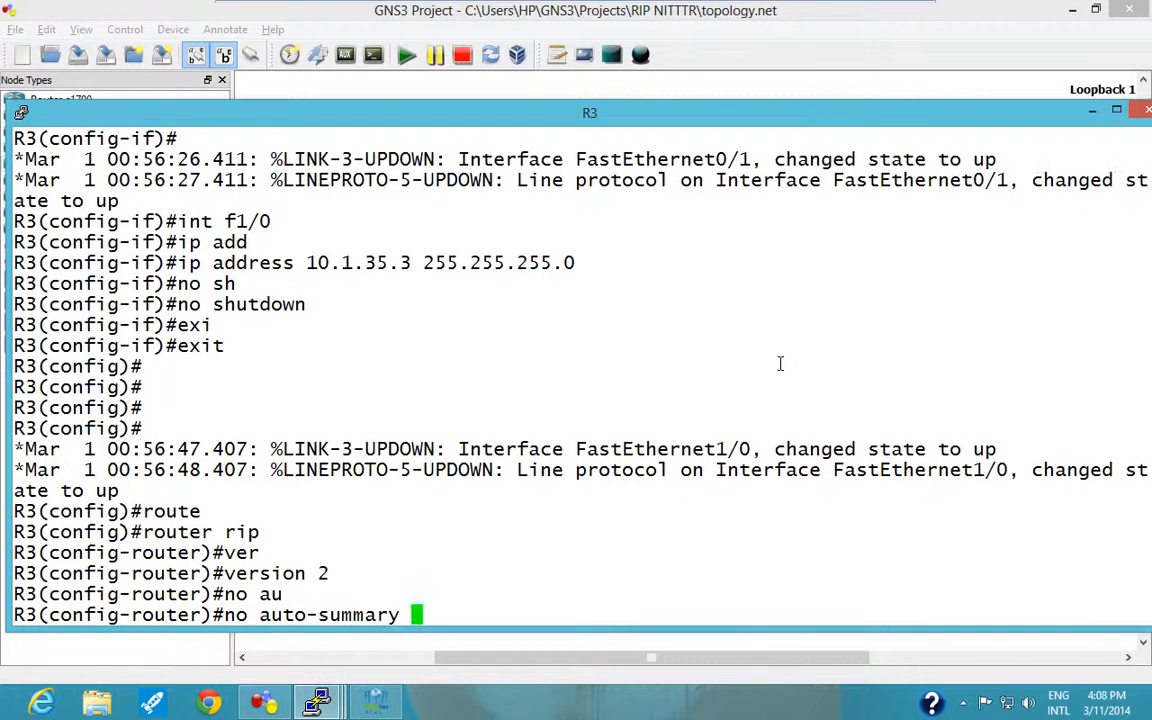
pyautogui.press('Return')
pyautogui.write('netw')
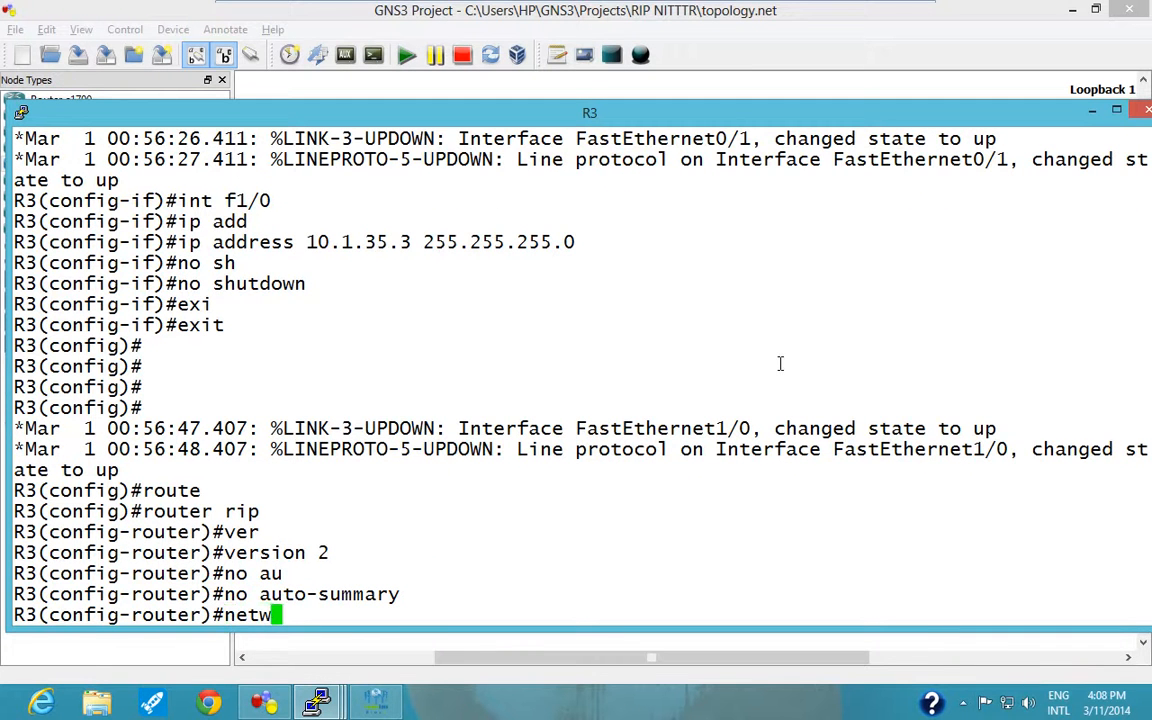
pyautogui.write('ork 10.0.0.0')
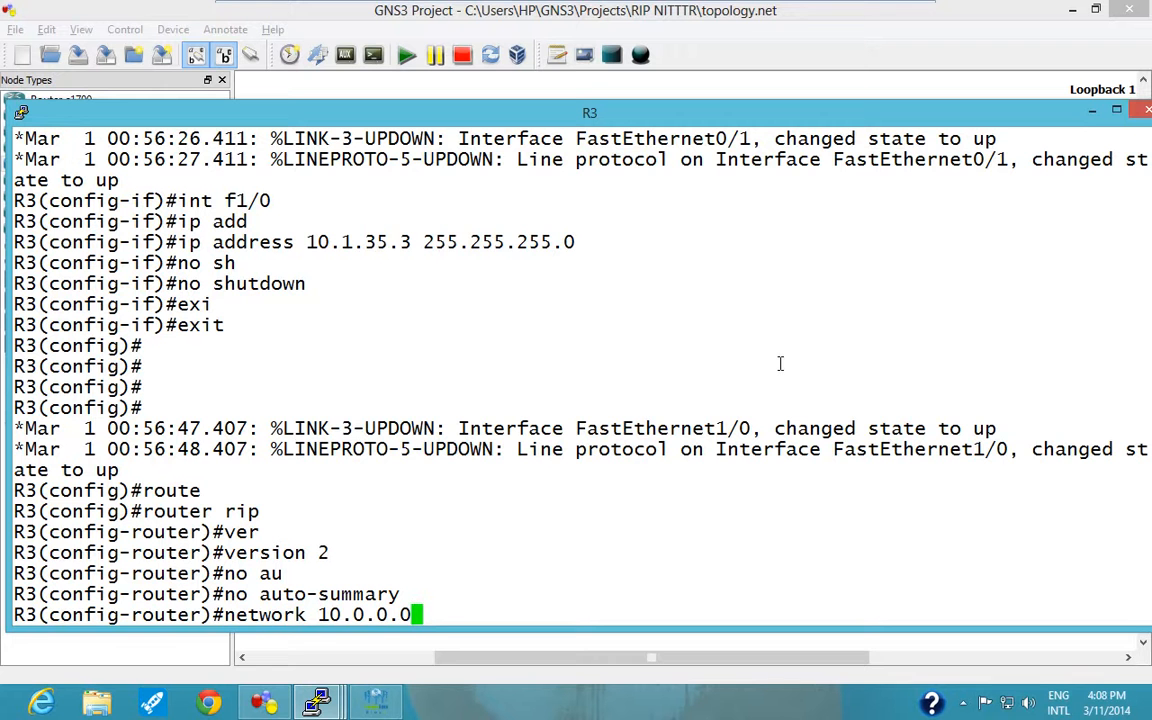
pyautogui.press('Return')
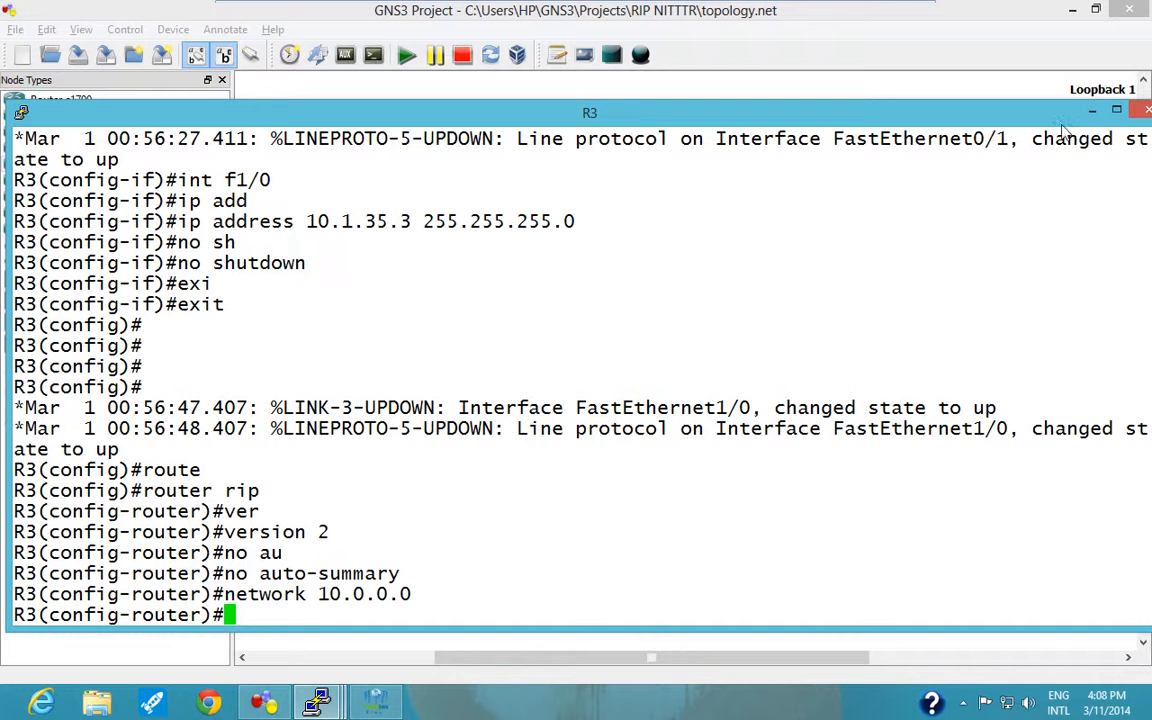
# Switch from R3's console to R4's and leave interface configuration mode with "exit".
pyautogui.moveTo(1062, 122); pyautogui.dragTo(1016, 109)
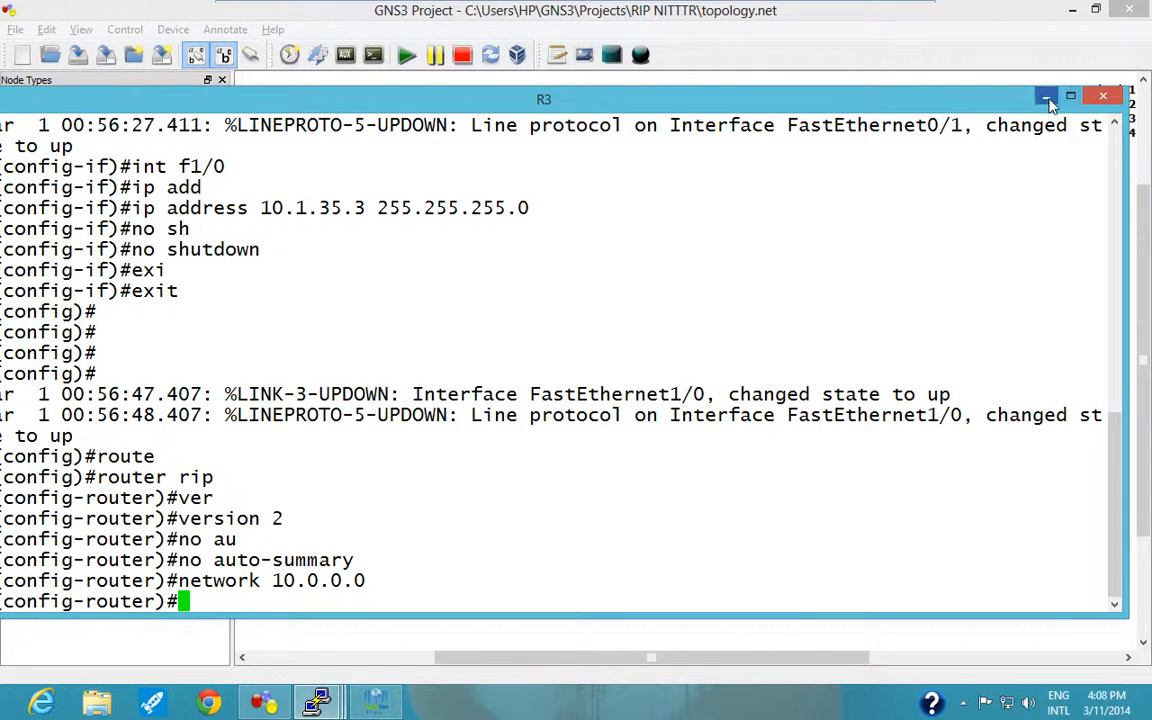
pyautogui.click(1046, 96)
pyautogui.click(318, 704)
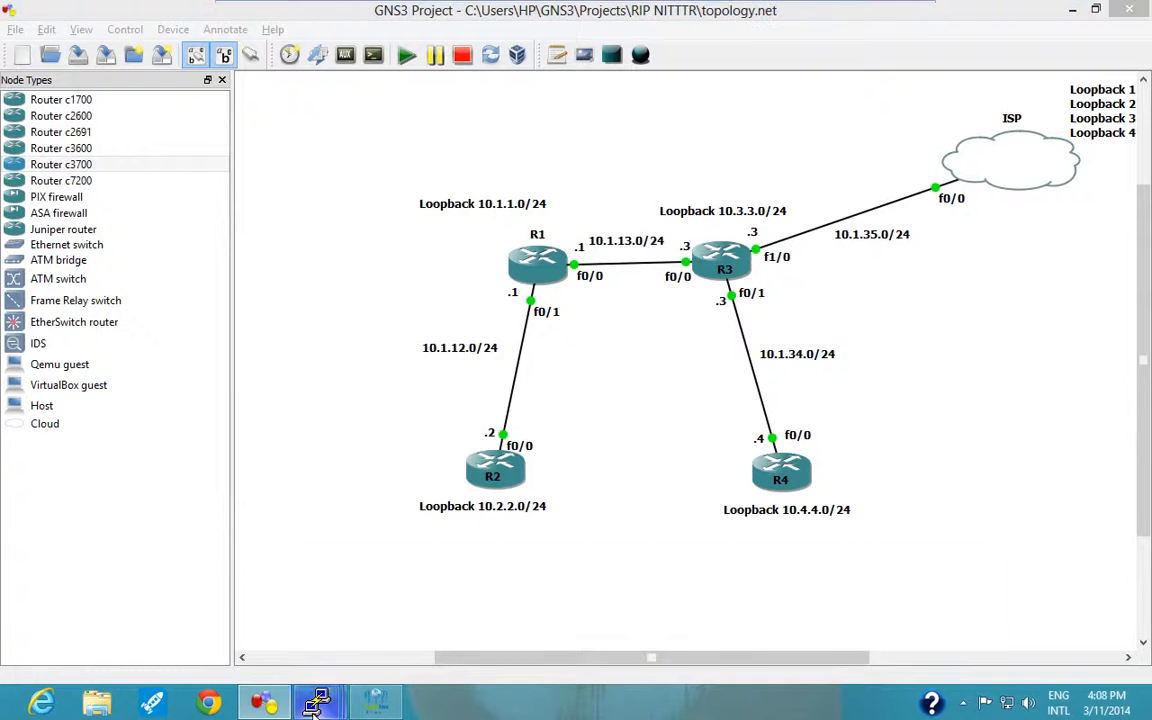
pyautogui.click(623, 571)
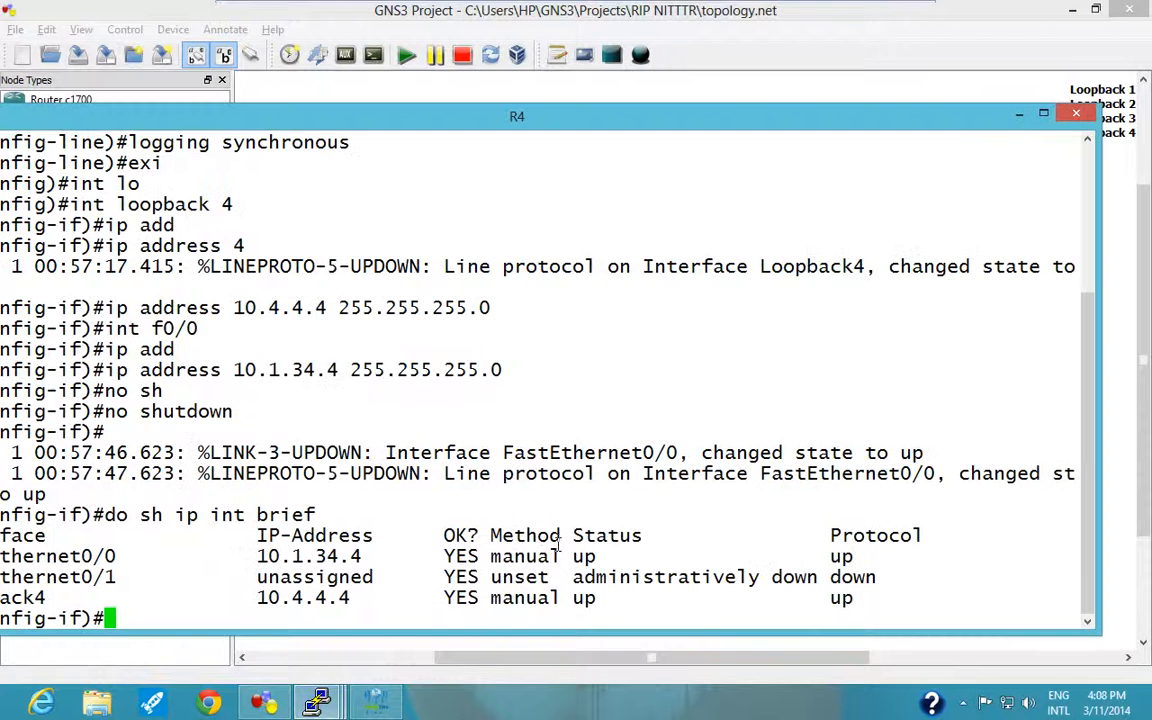
pyautogui.moveTo(491, 121); pyautogui.dragTo(603, 112)
pyautogui.write('exi')
pyautogui.press('Tab')
pyautogui.press('Return')
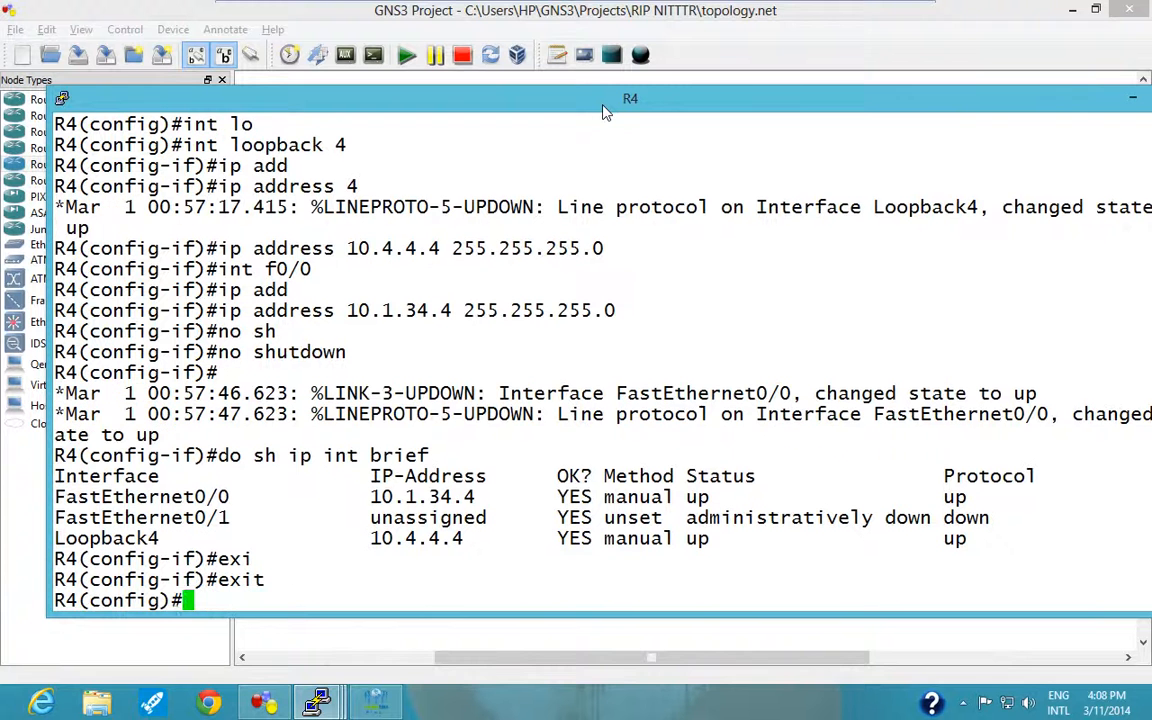
# Enter RIP configuration on R4 with "router rip" and set it to "version 2".
pyautogui.write('route')
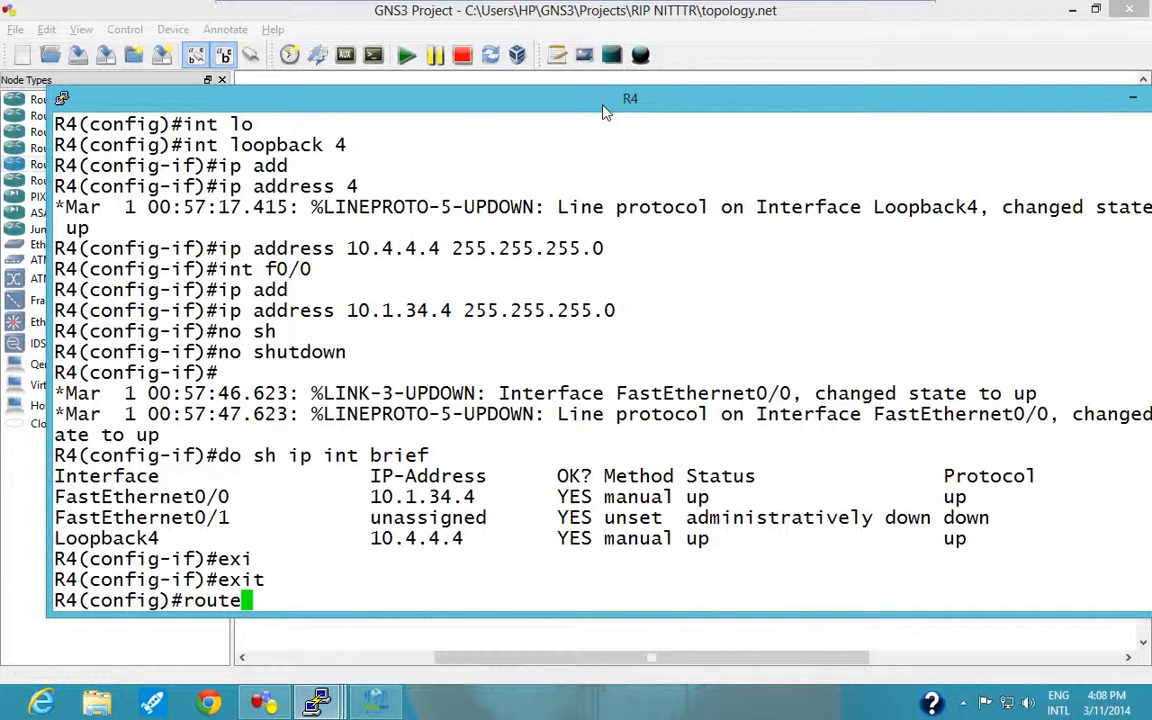
pyautogui.press('Tab')
pyautogui.write('r ')
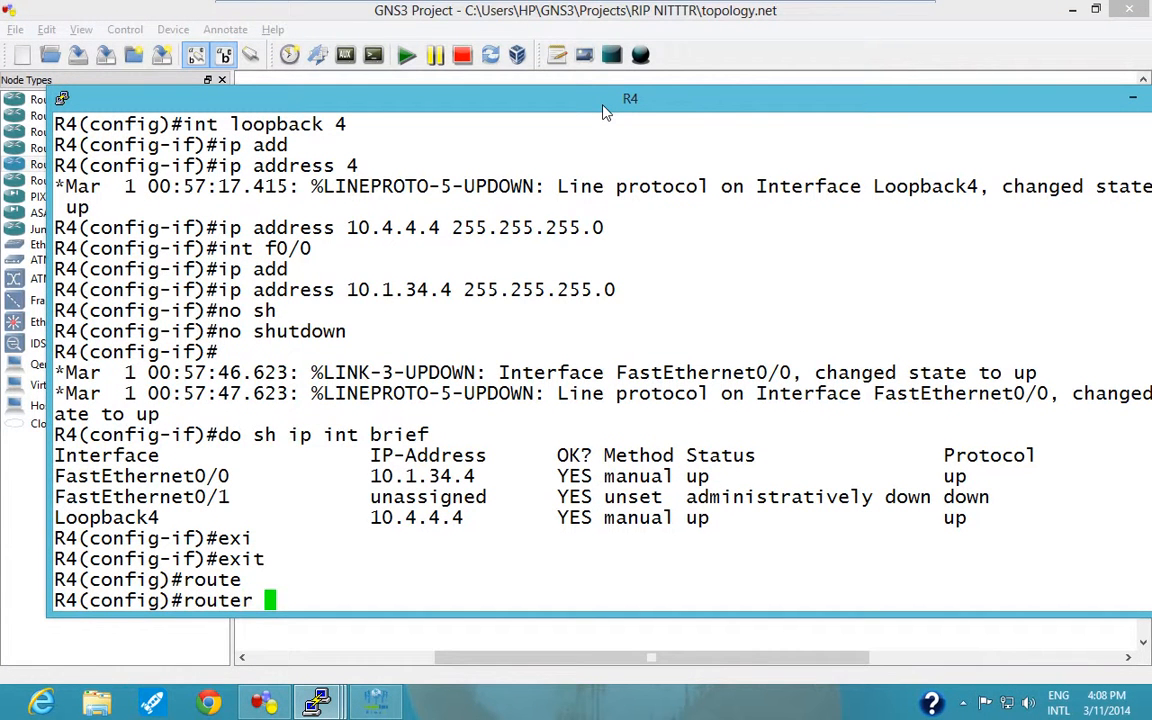
pyautogui.write('rip')
pyautogui.press('Return')
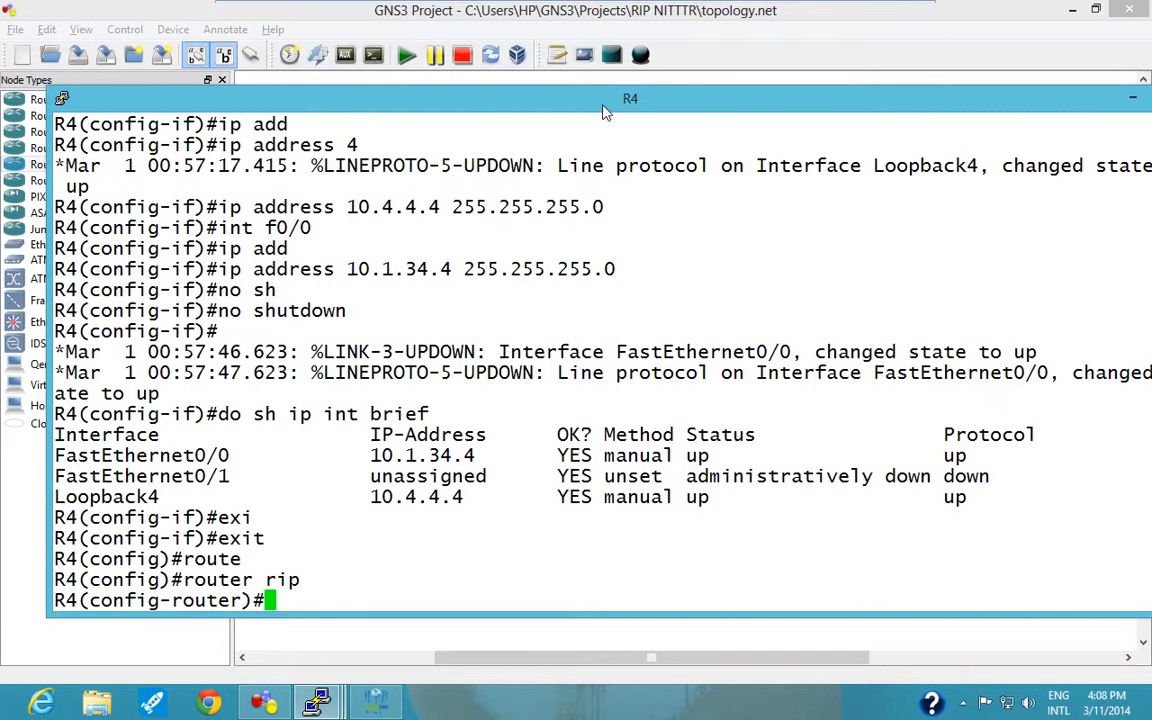
pyautogui.write('ve')
pyautogui.press('Tab')
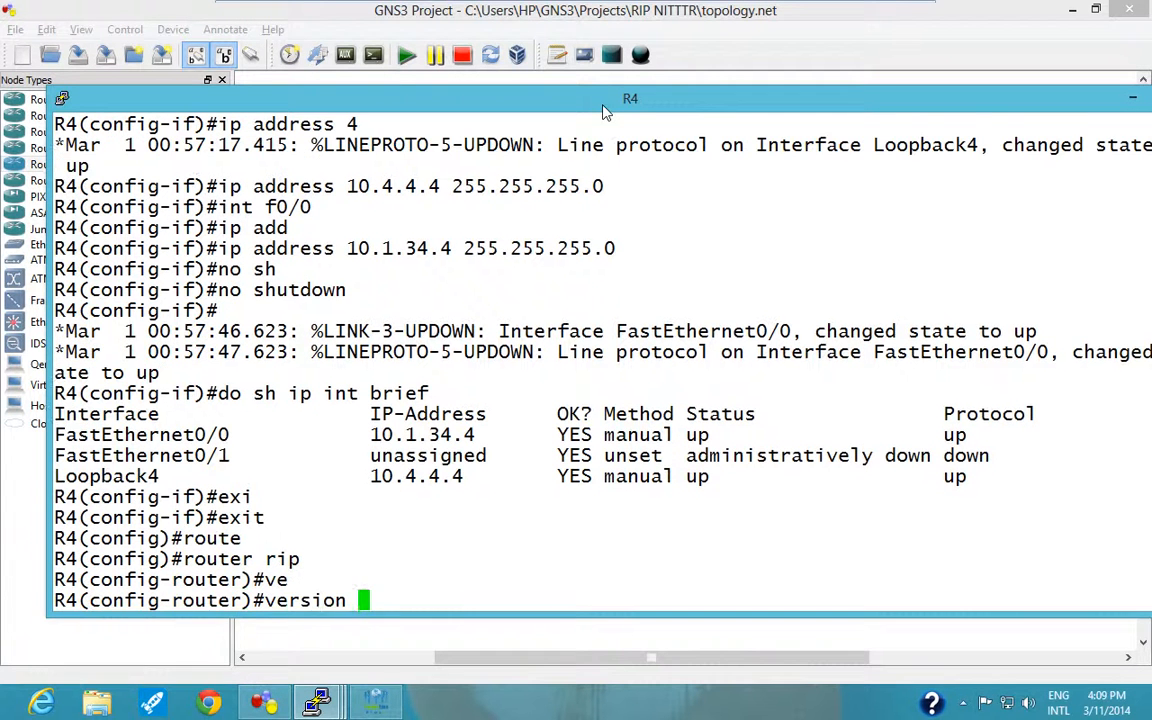
pyautogui.write('2')
pyautogui.press('Return')
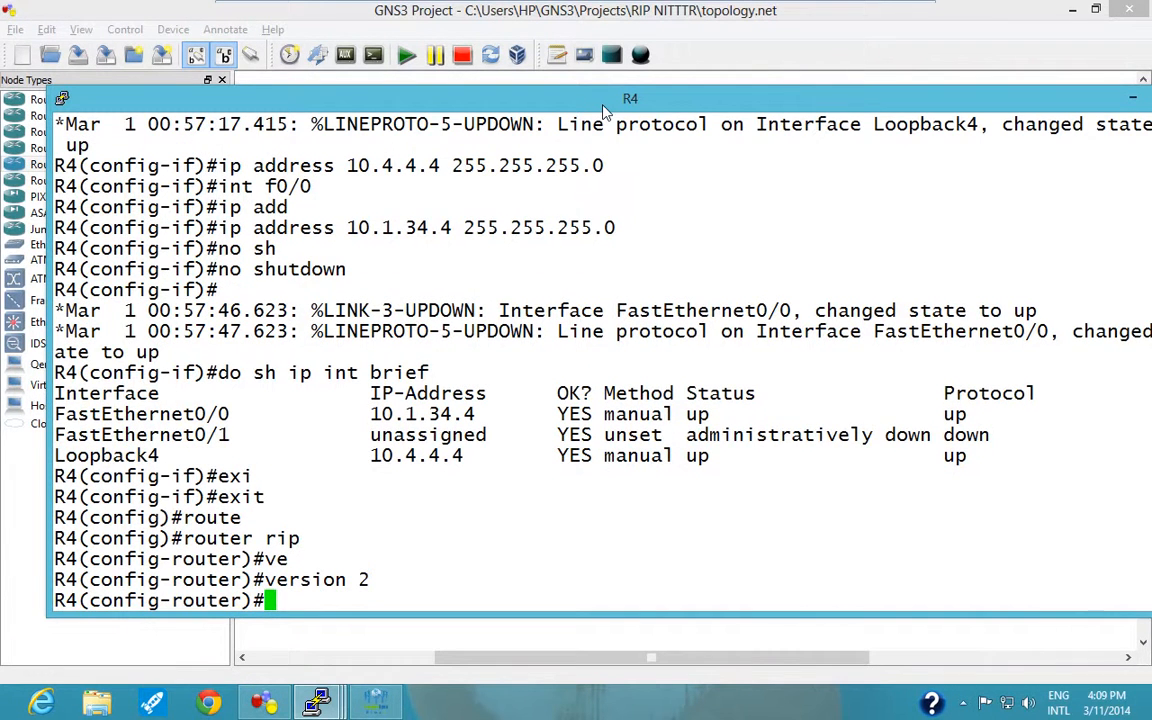
# Disable automatic summarization in R4's RIP process with "no auto-summary" and advertise "network 10.0.0.0".
pyautogui.write('no au')
pyautogui.press('Tab')
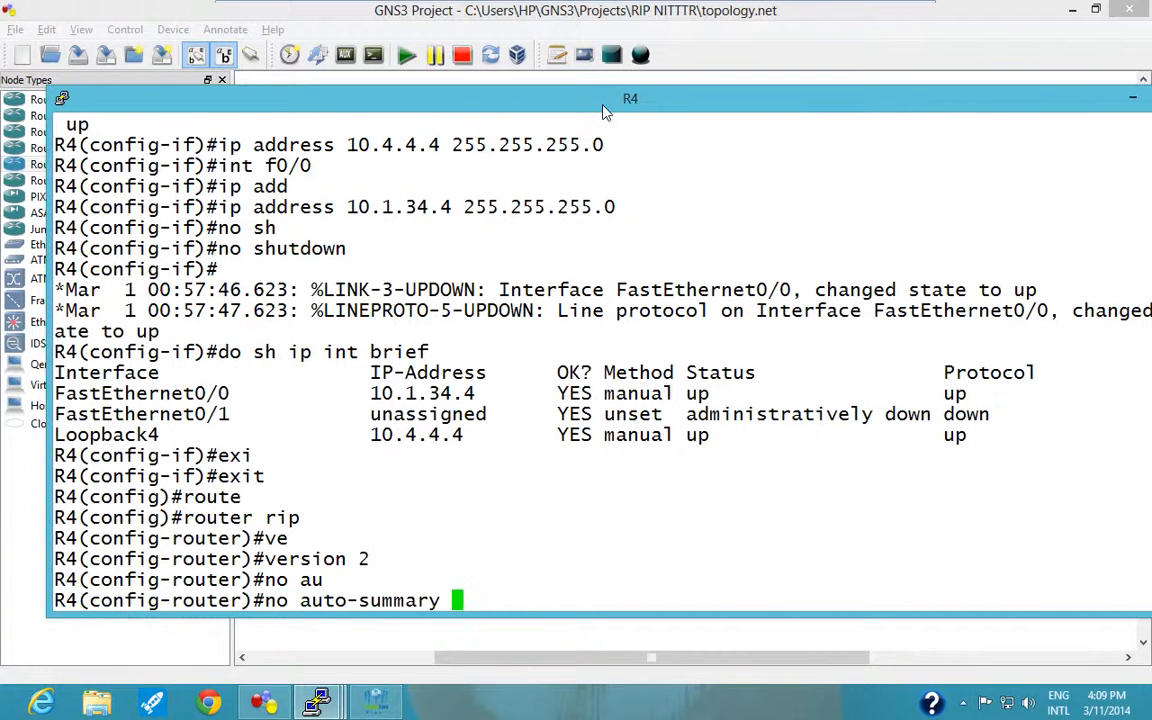
pyautogui.press('Return')
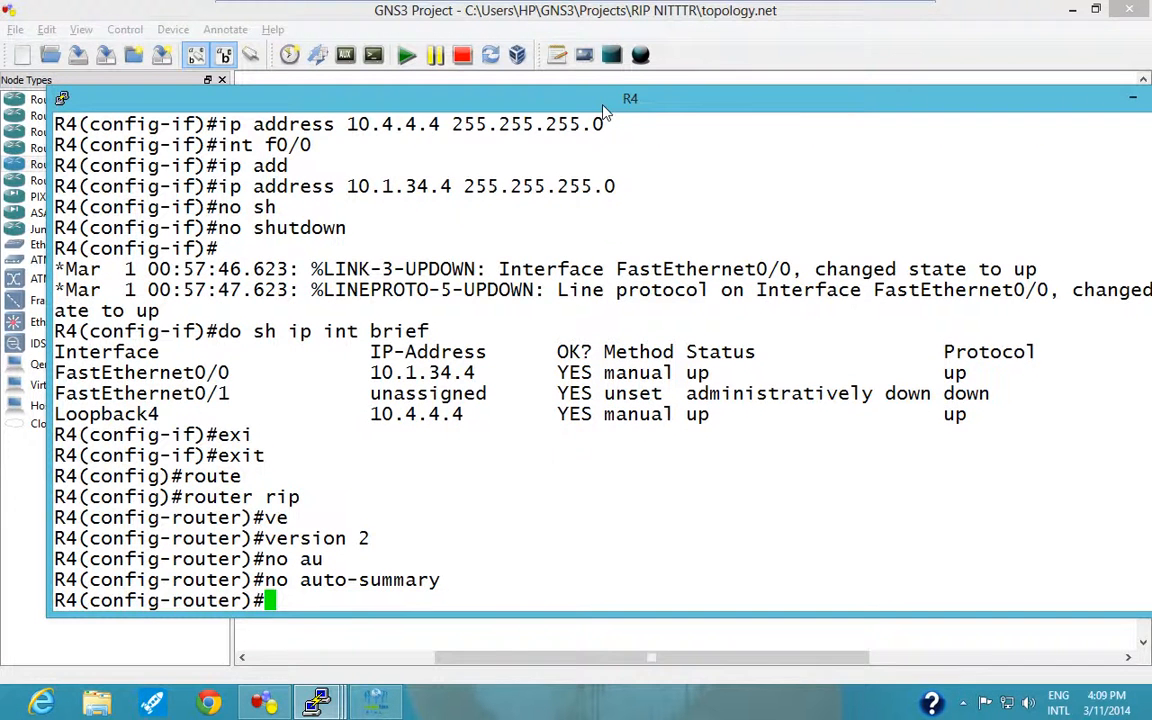
pyautogui.write('net')
pyautogui.press('Tab')
pyautogui.write('10.0.')
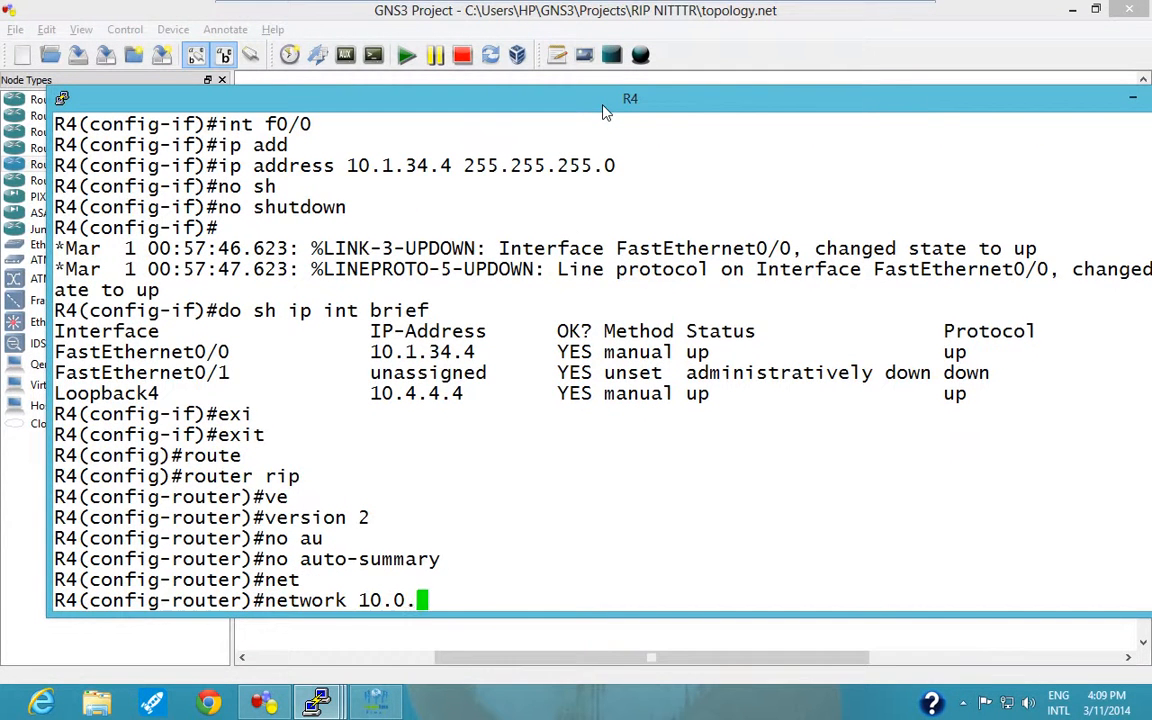
pyautogui.write('0.0')
pyautogui.press('Return')
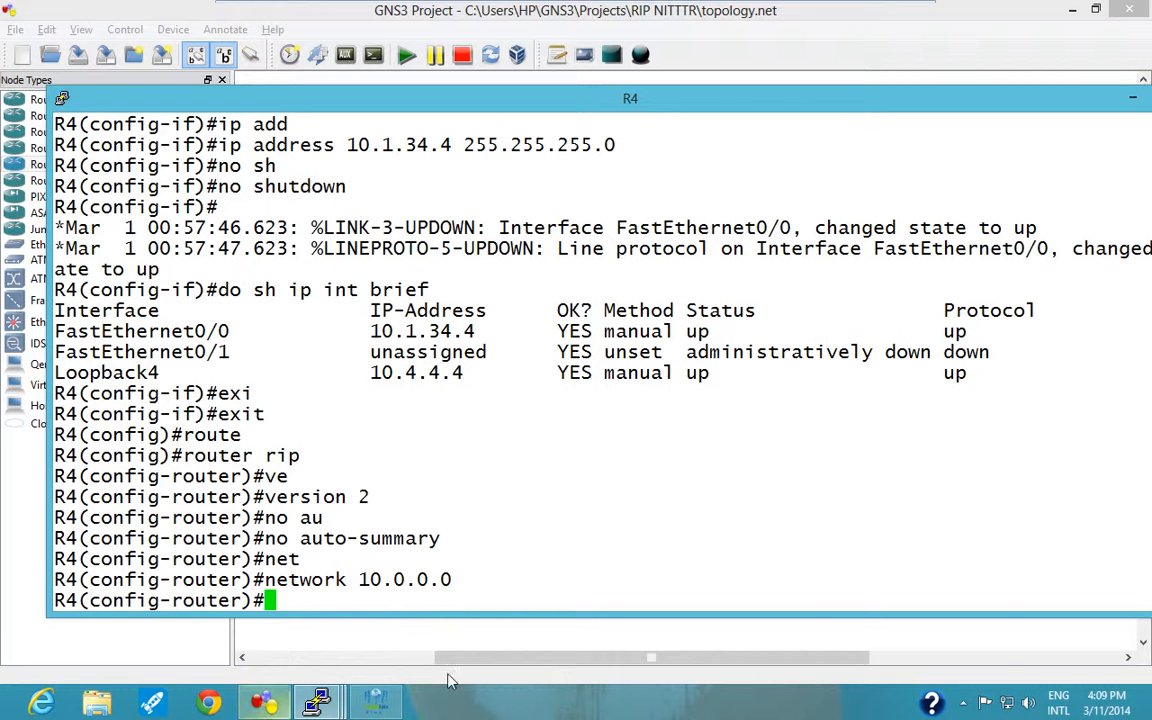
# Leave R4's RIP configuration with "exit" and return its console to privileged EXEC mode.
pyautogui.moveTo(317, 703)
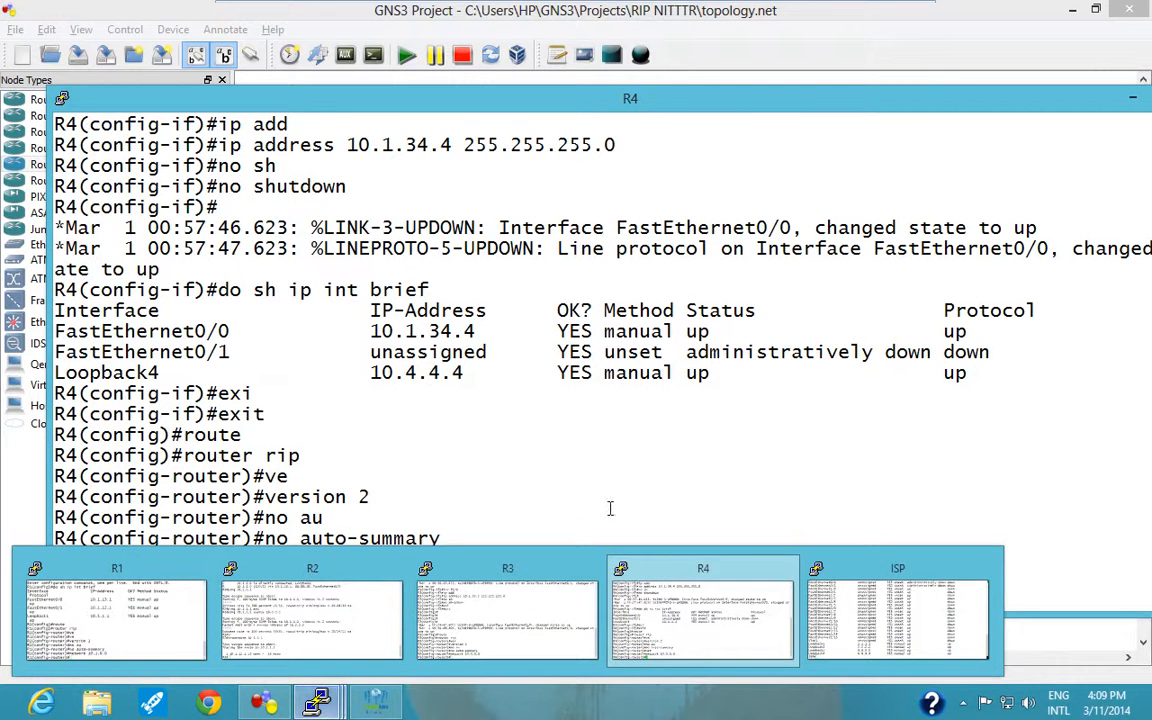
pyautogui.write('exi')
pyautogui.press('Tab')
pyautogui.press('Return')
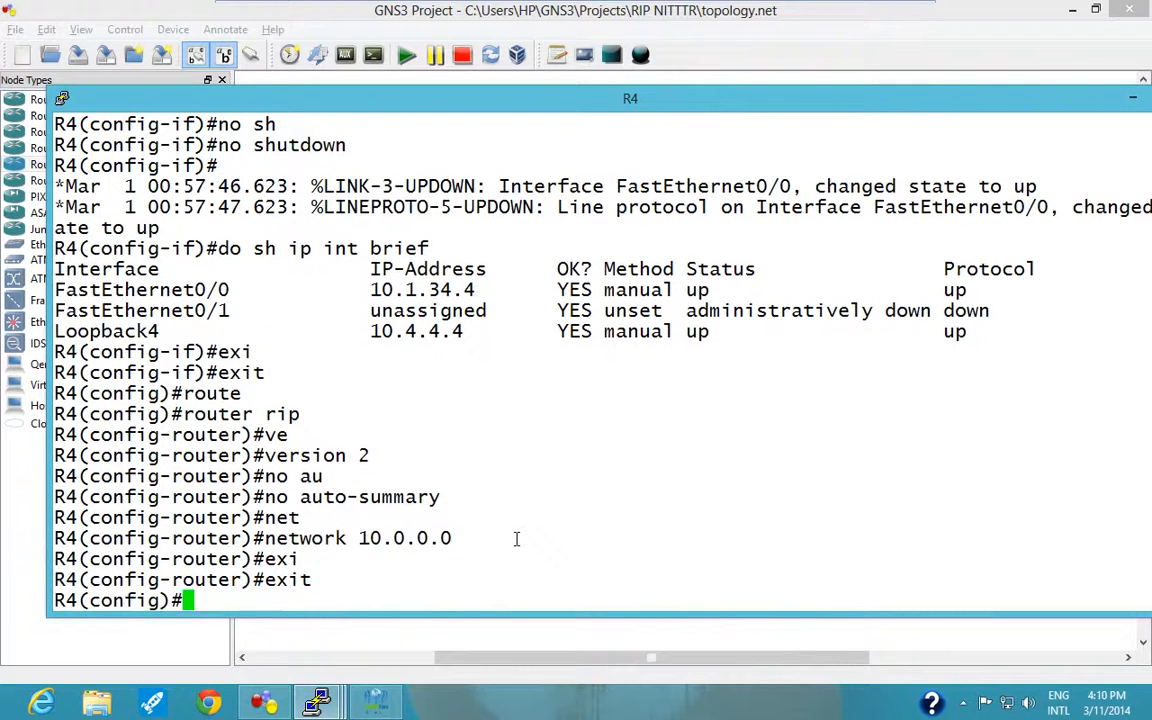
pyautogui.hotkey('ctrl', 'z')
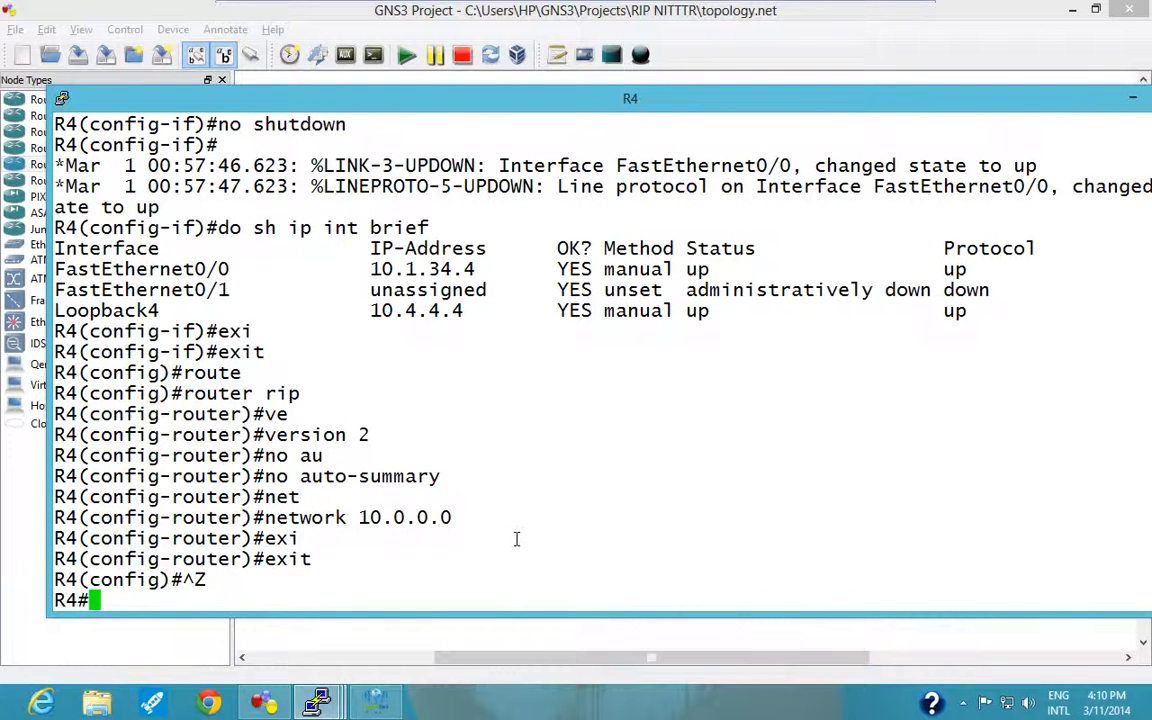
# Turn on RIP and IP packet debugging on R4 with "debug ip rip" and "debug ip packet".
pyautogui.write('debug ')
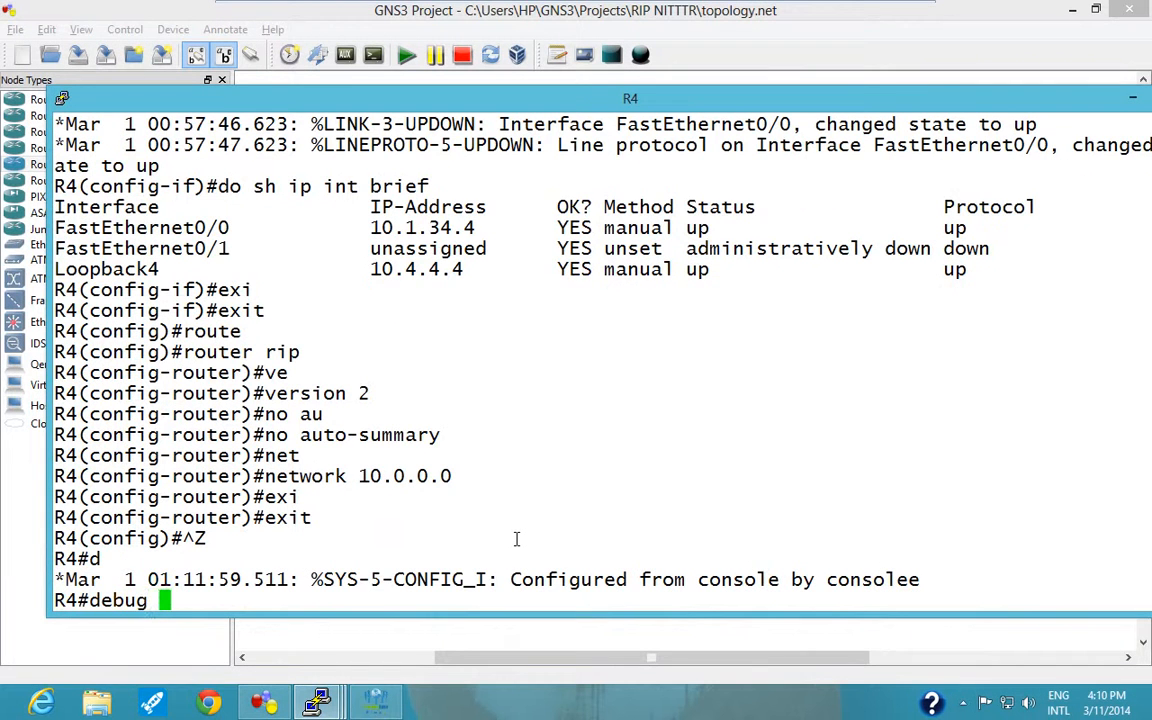
pyautogui.write('ip rip')
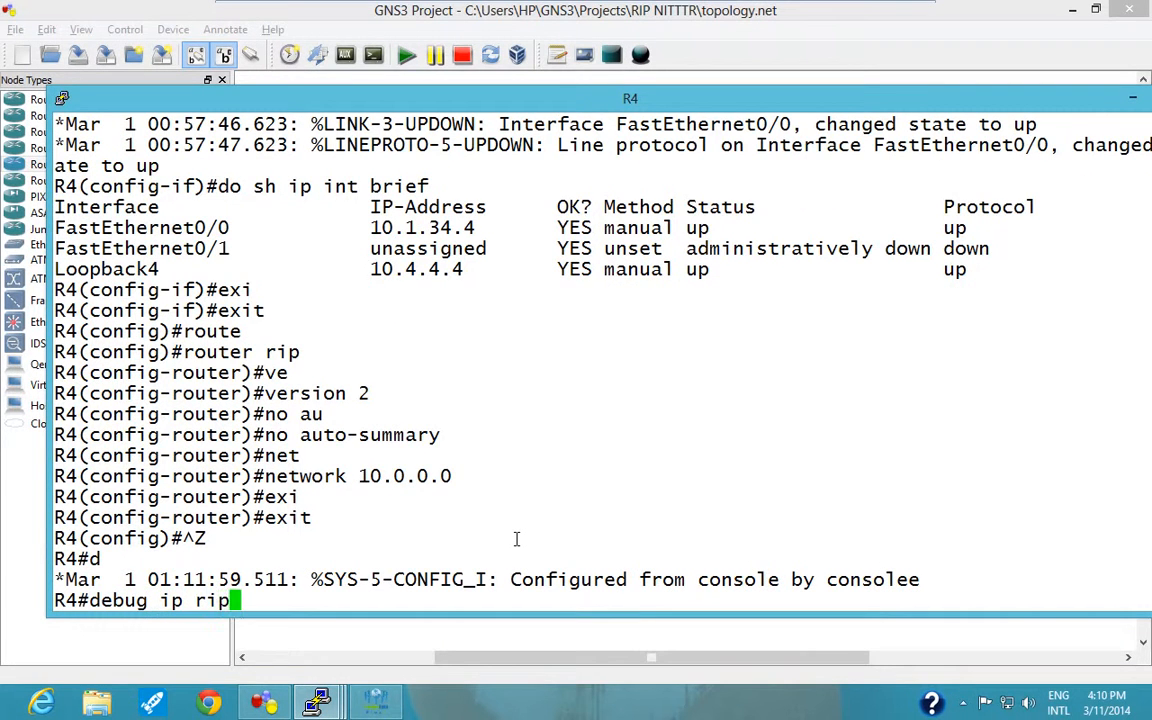
pyautogui.press('Return')
pyautogui.write('debu')
pyautogui.press('Tab')
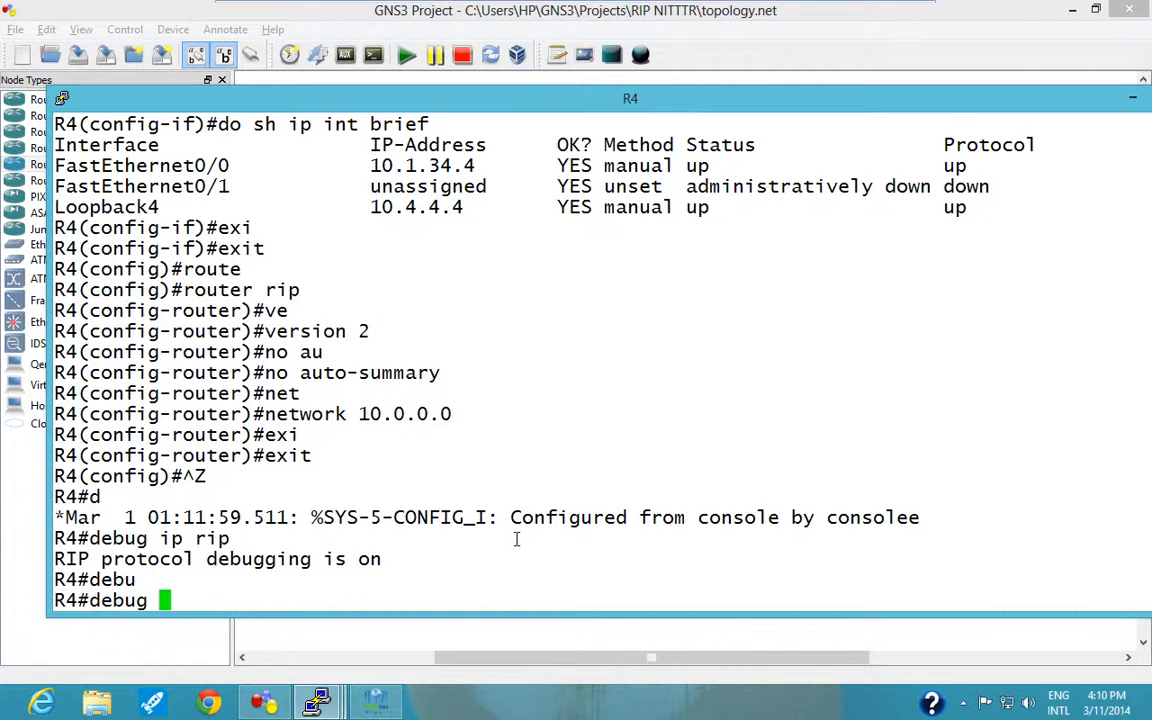
pyautogui.write('ip pack')
pyautogui.press('Tab')
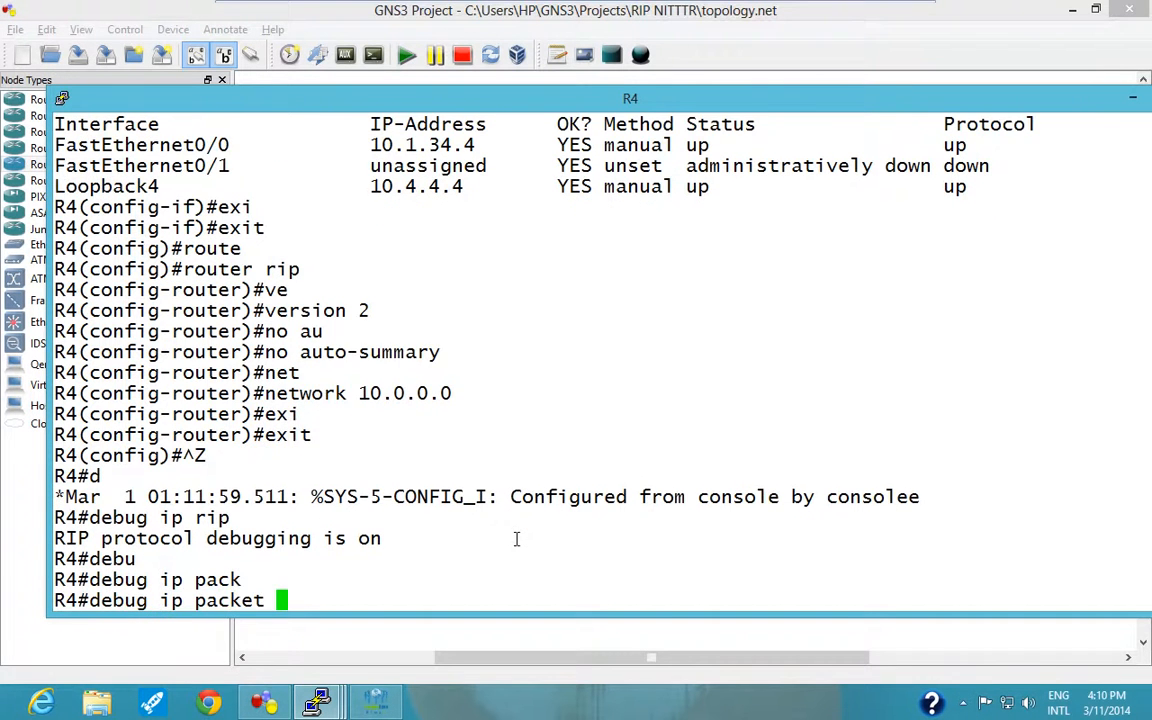
pyautogui.press('Return')
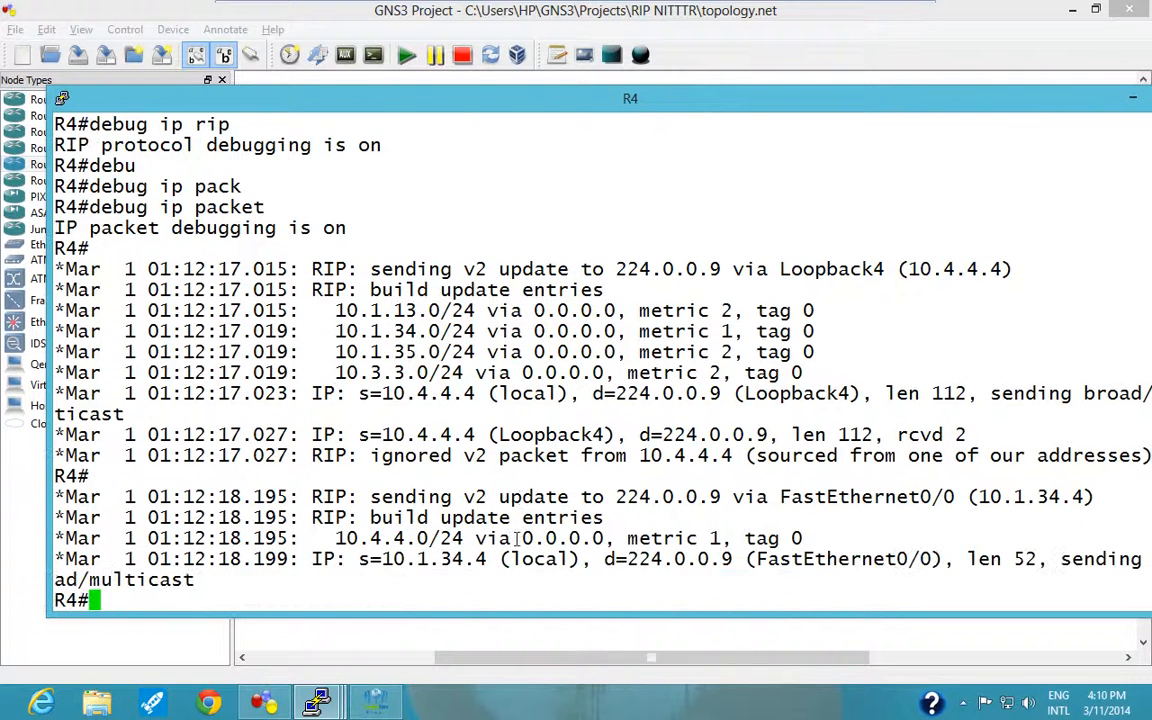
# Turn off all debugging on R4 with "u all" and examine the source and destination addresses of the logged RIP updates.
pyautogui.write('u all')
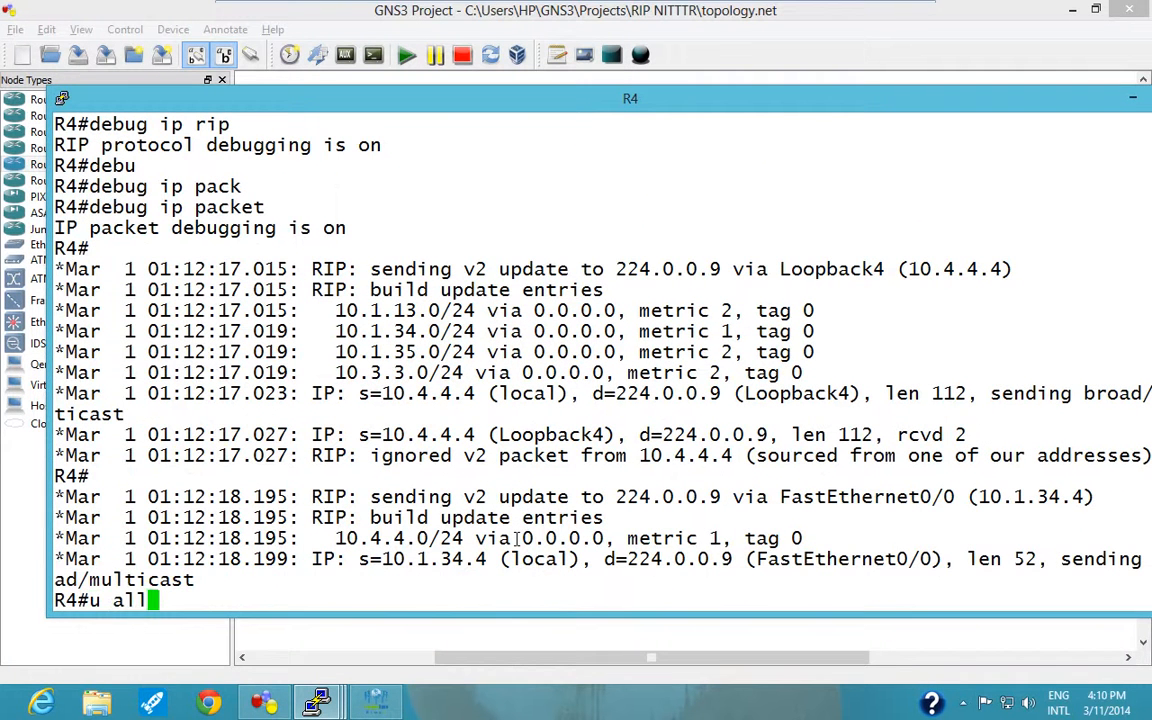
pyautogui.press('Return')
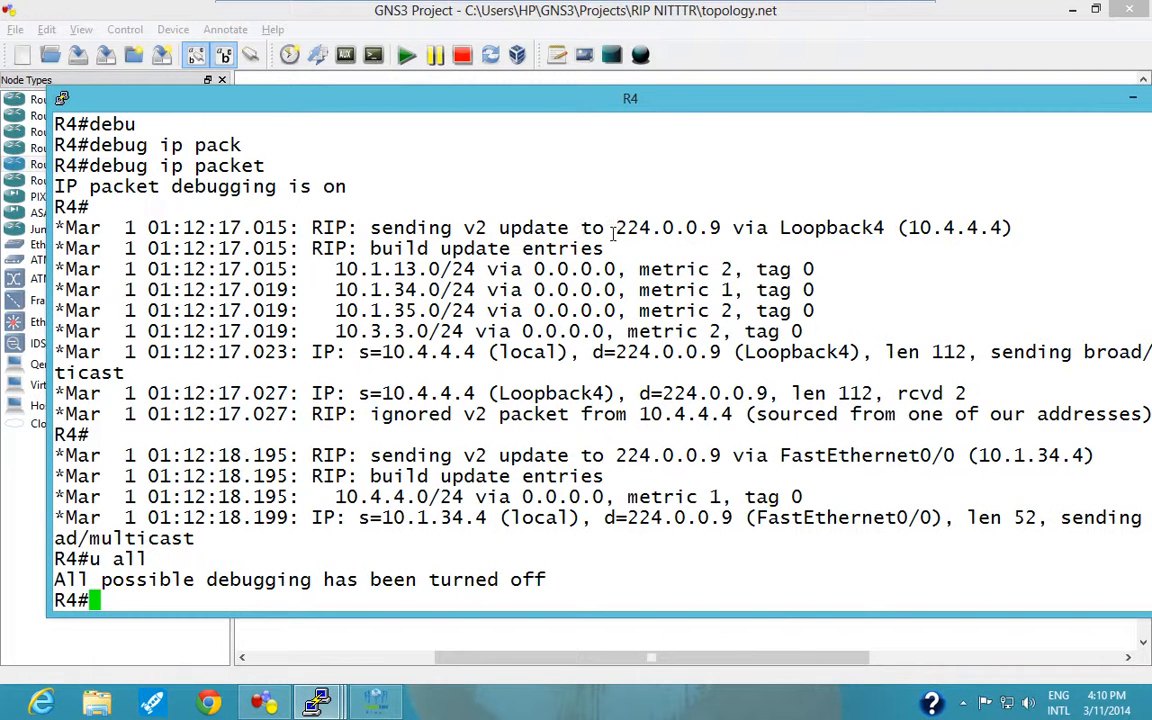
pyautogui.moveTo(615, 227); pyautogui.dragTo(742, 227)
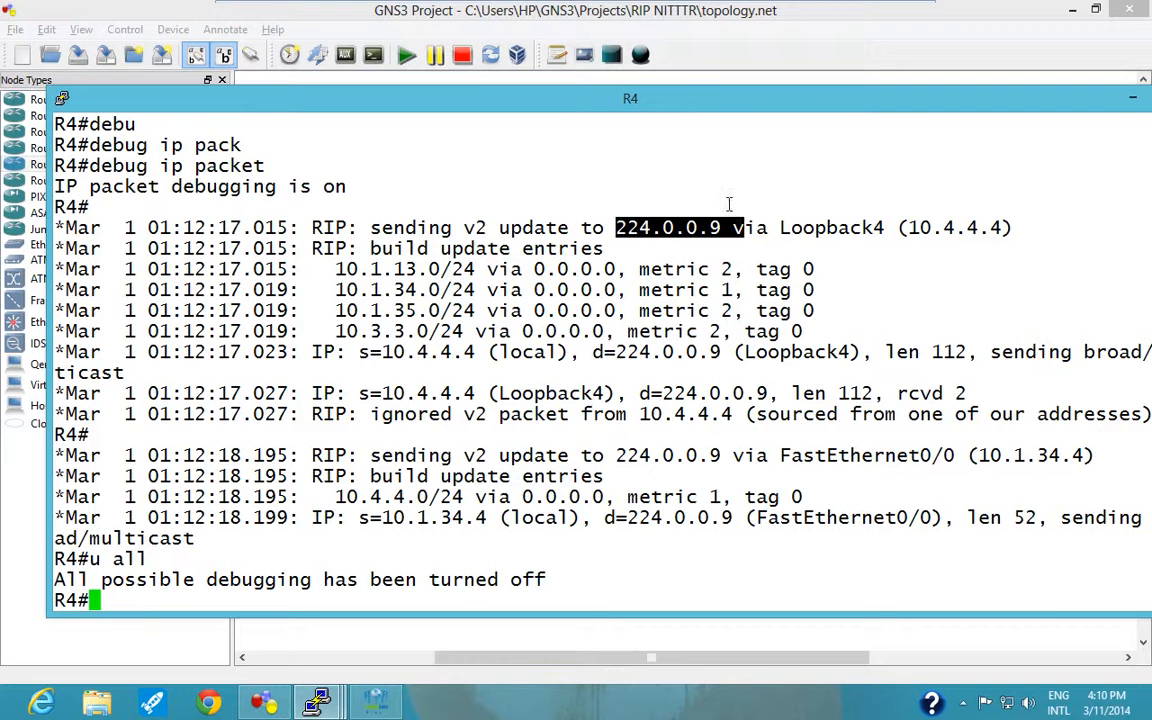
pyautogui.moveTo(368, 393); pyautogui.dragTo(474, 393)
pyautogui.moveTo(662, 393); pyautogui.dragTo(778, 393)
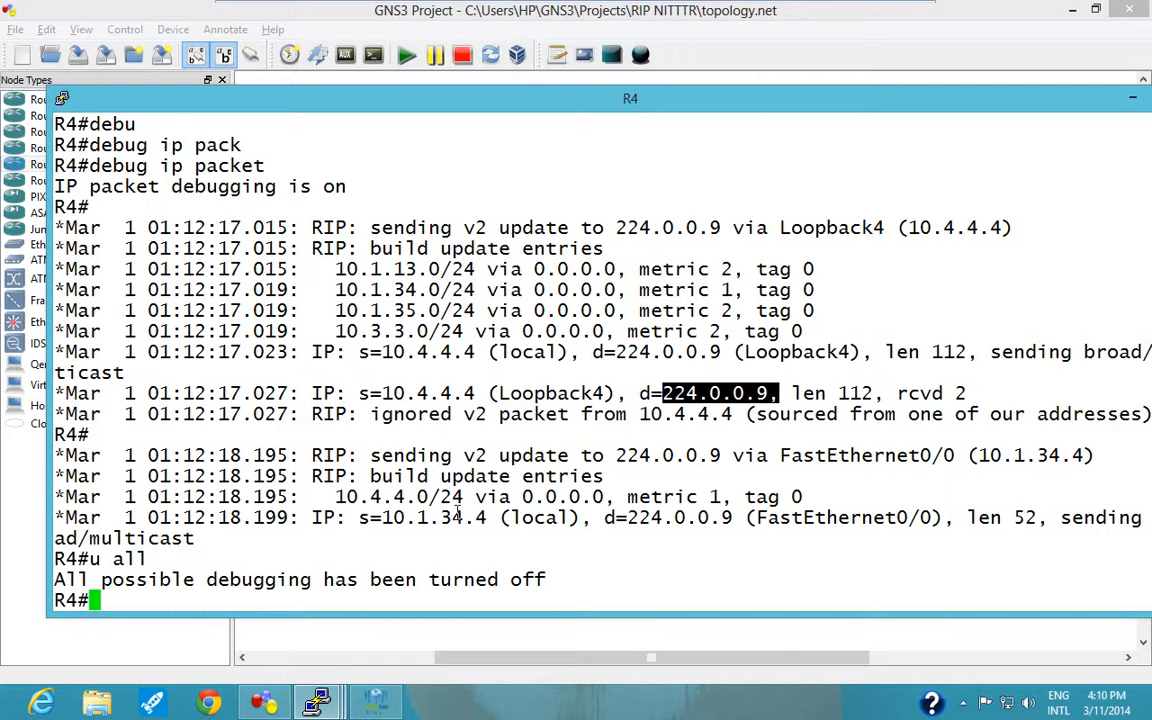
pyautogui.moveTo(382, 517); pyautogui.dragTo(497, 515)
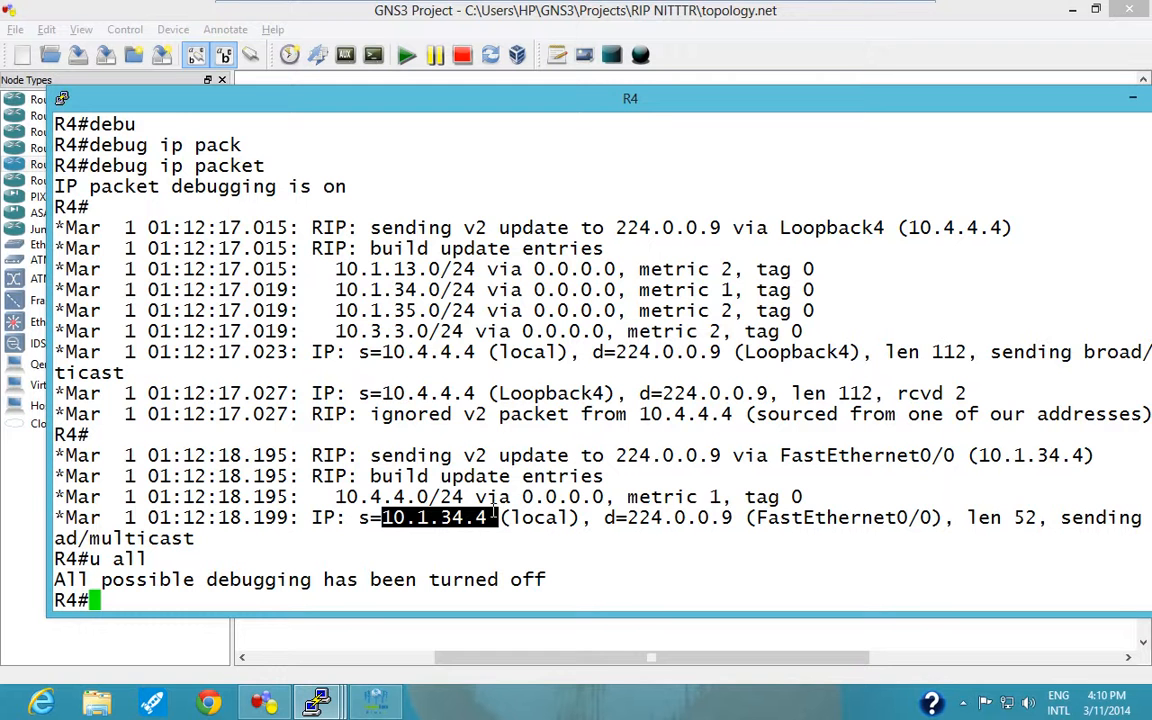
pyautogui.moveTo(628, 517); pyautogui.dragTo(743, 518)
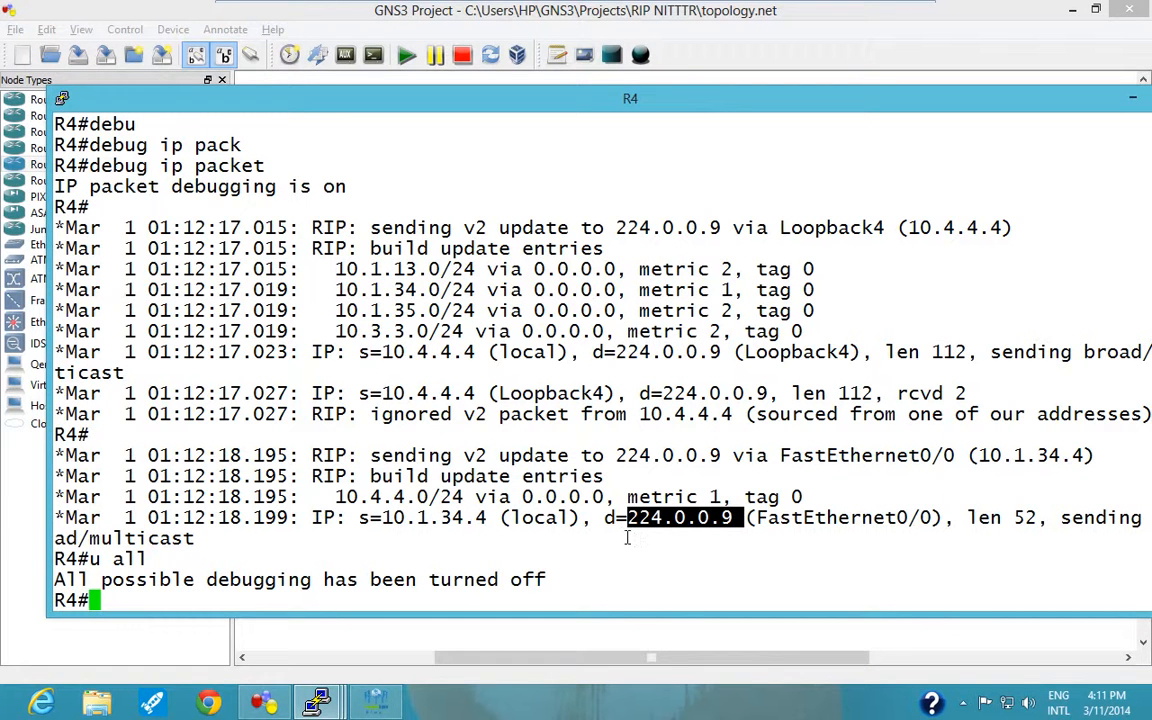
# Display R4's routing table with "sh ip route" and examine the administrative distance and metric of the 10.1.13.0 route.
pyautogui.write('sh ip route')
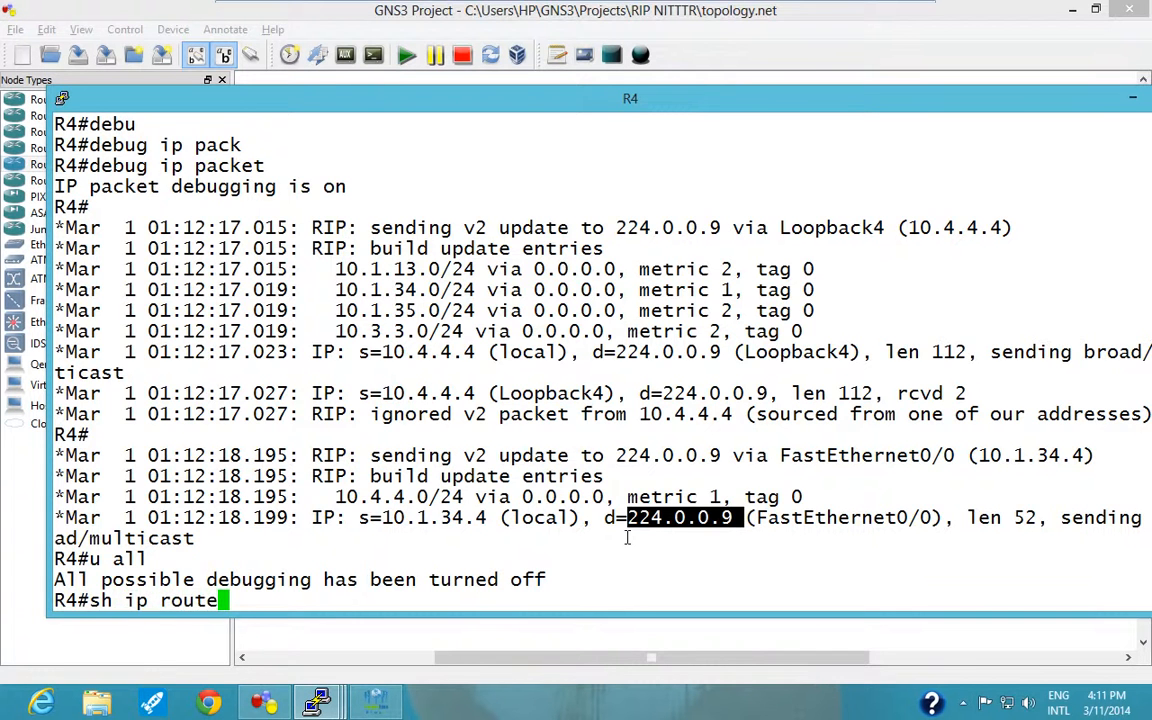
pyautogui.press('Return')
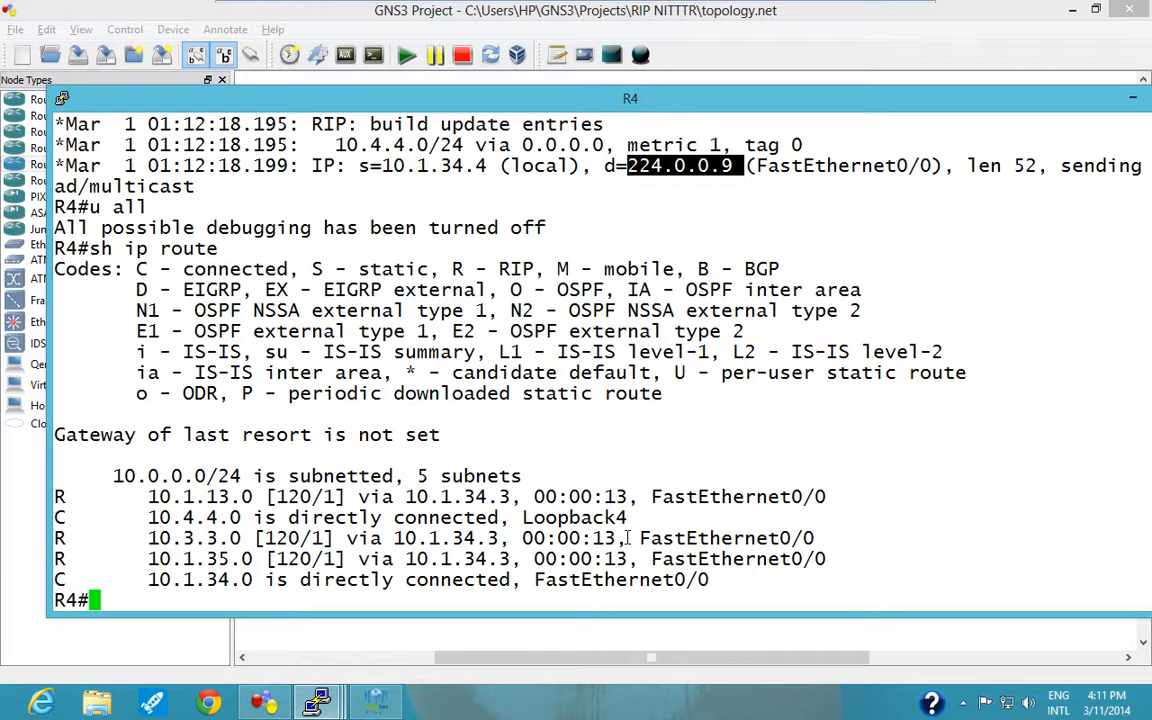
pyautogui.moveTo(501, 8)
pyautogui.moveTo(267, 497); pyautogui.dragTo(320, 497)
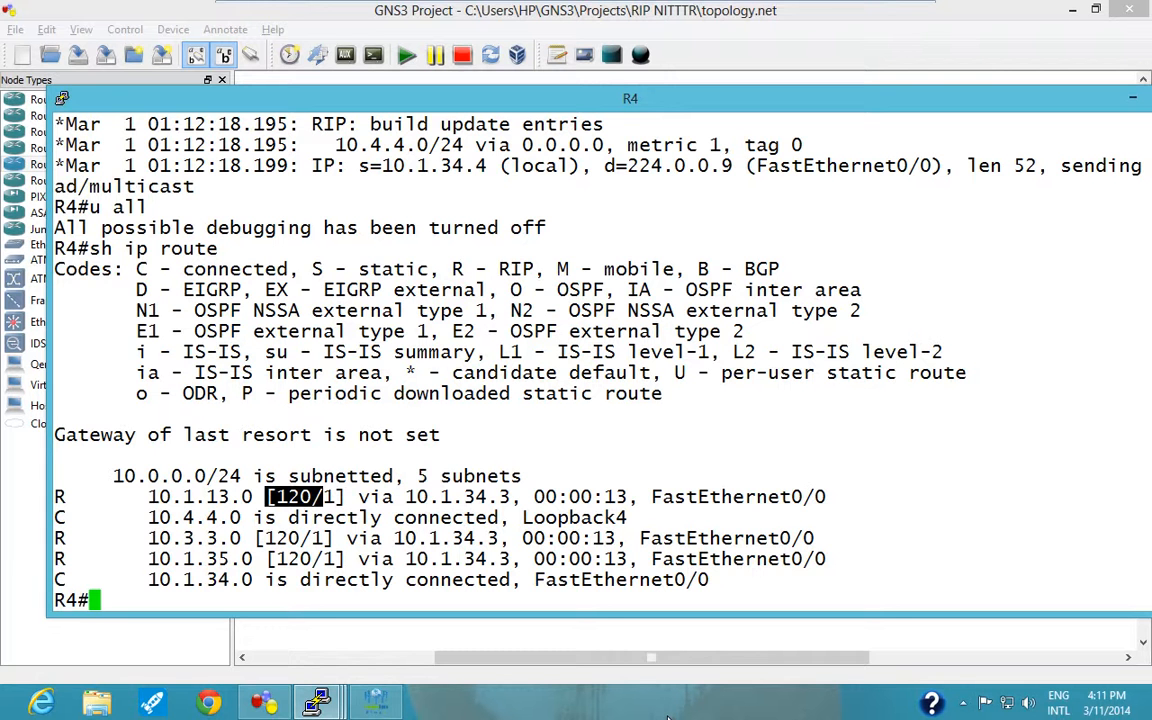
pyautogui.moveTo(557, 580); pyautogui.dragTo(536, 559)
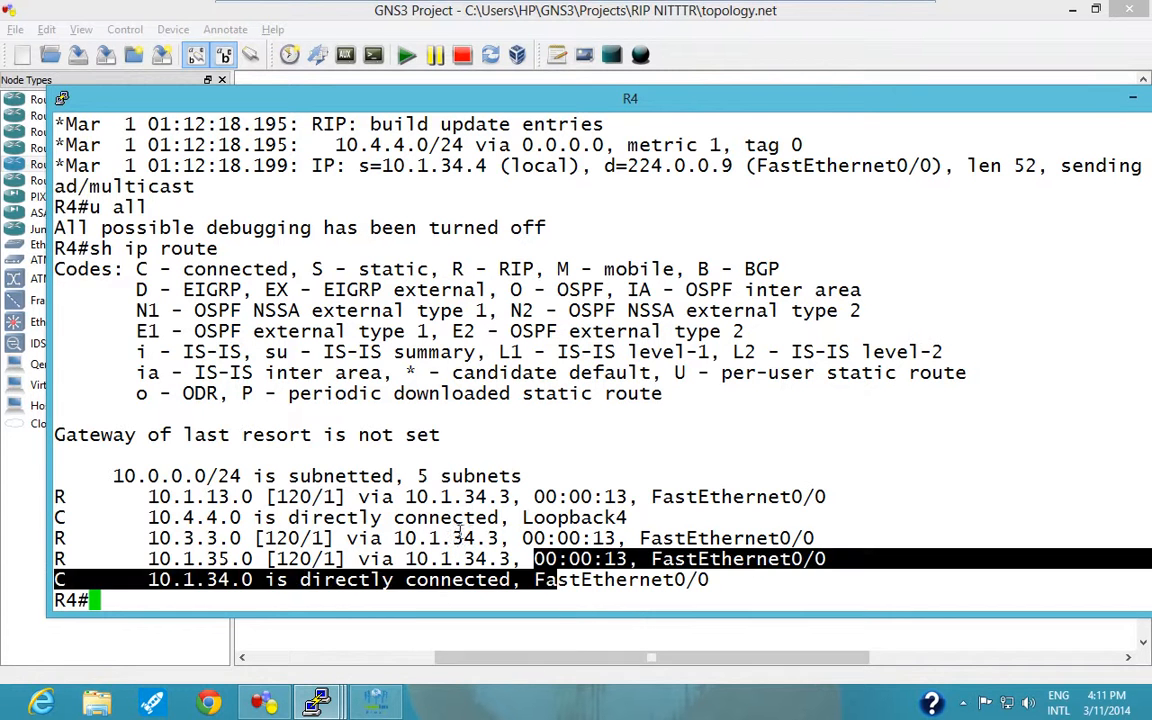
pyautogui.click(333, 497)
pyautogui.doubleClick(333, 497)
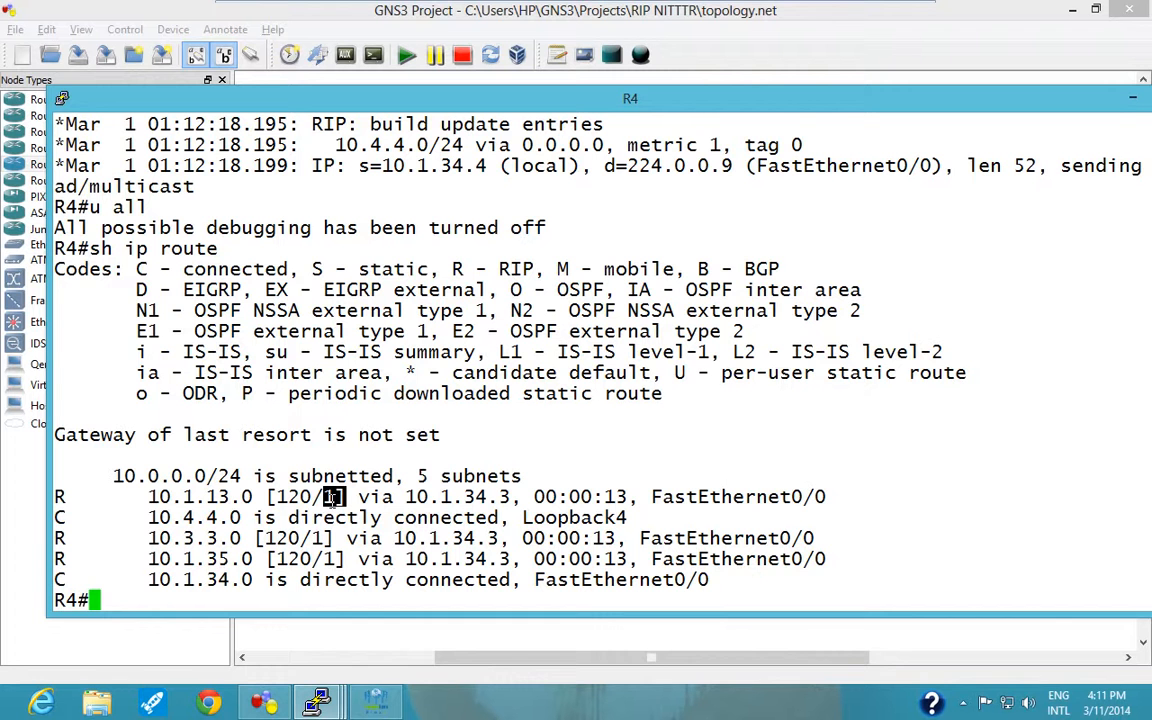
# Test connectivity from R4 to R3's loopback with "ping 10.3.3.3".
pyautogui.write('ping')
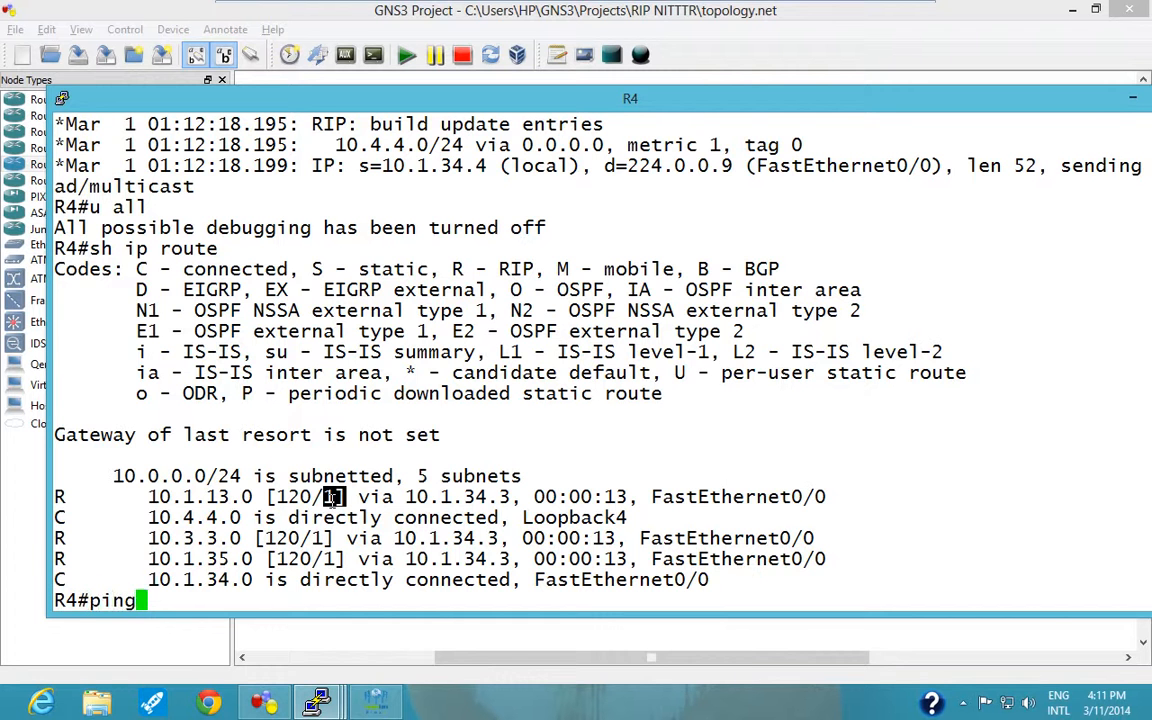
pyautogui.write(' 10.3.3.3')
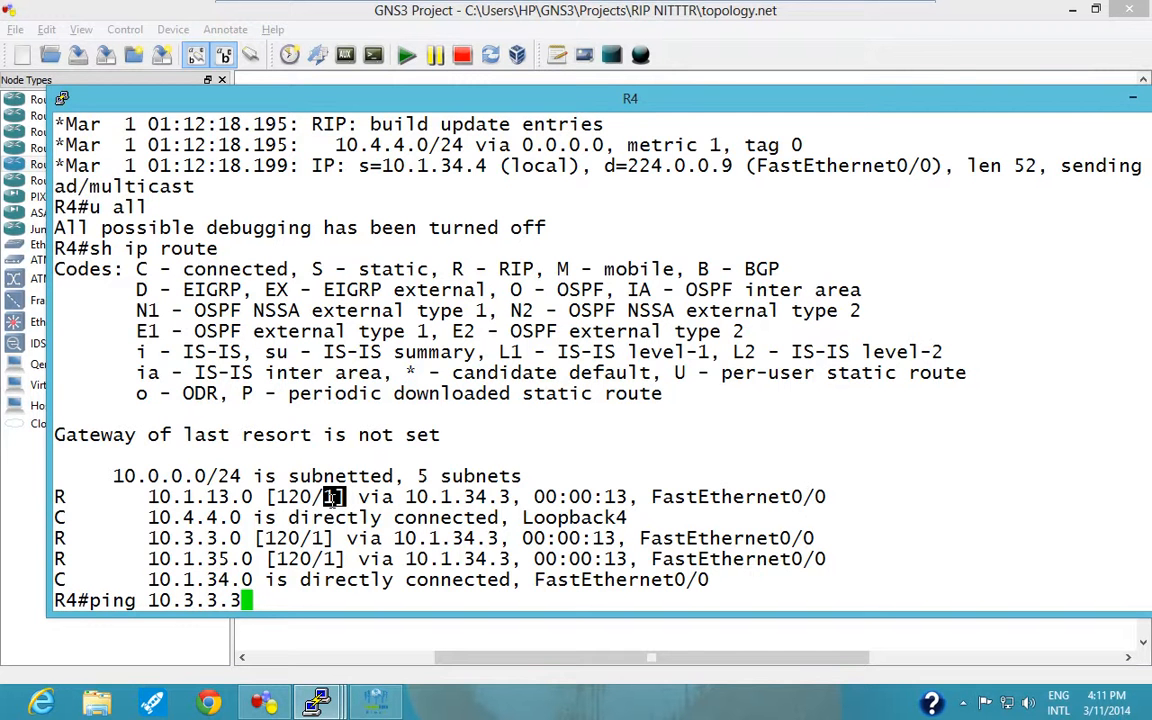
pyautogui.press('Return')
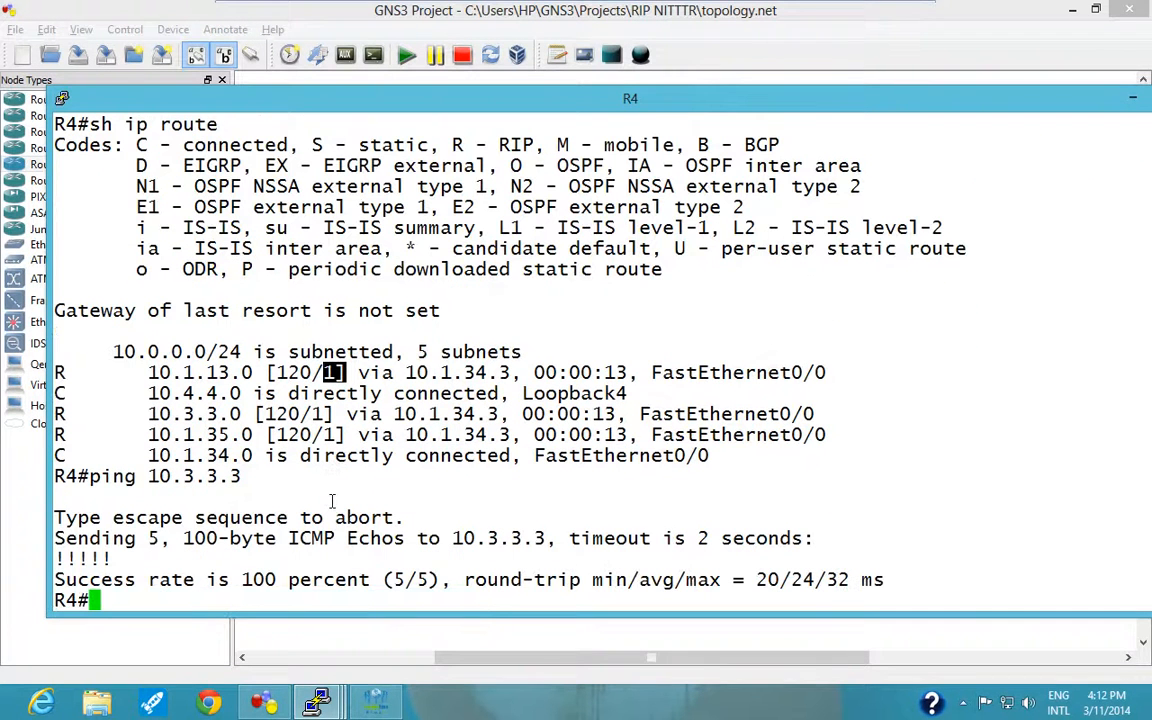
# Repeat the ping to R3's loopback from R4's loopback address with "ping 10.3.3.3 source 10.4.4.4".
pyautogui.press('Up')
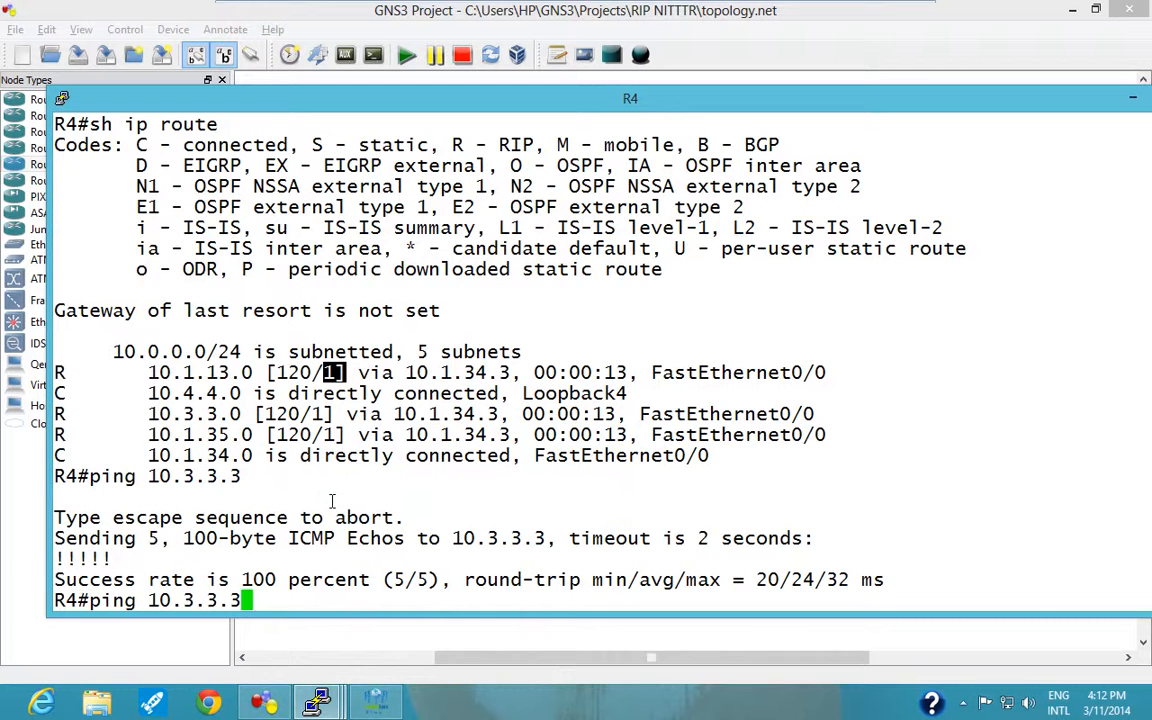
pyautogui.write('sou')
pyautogui.press('Tab')
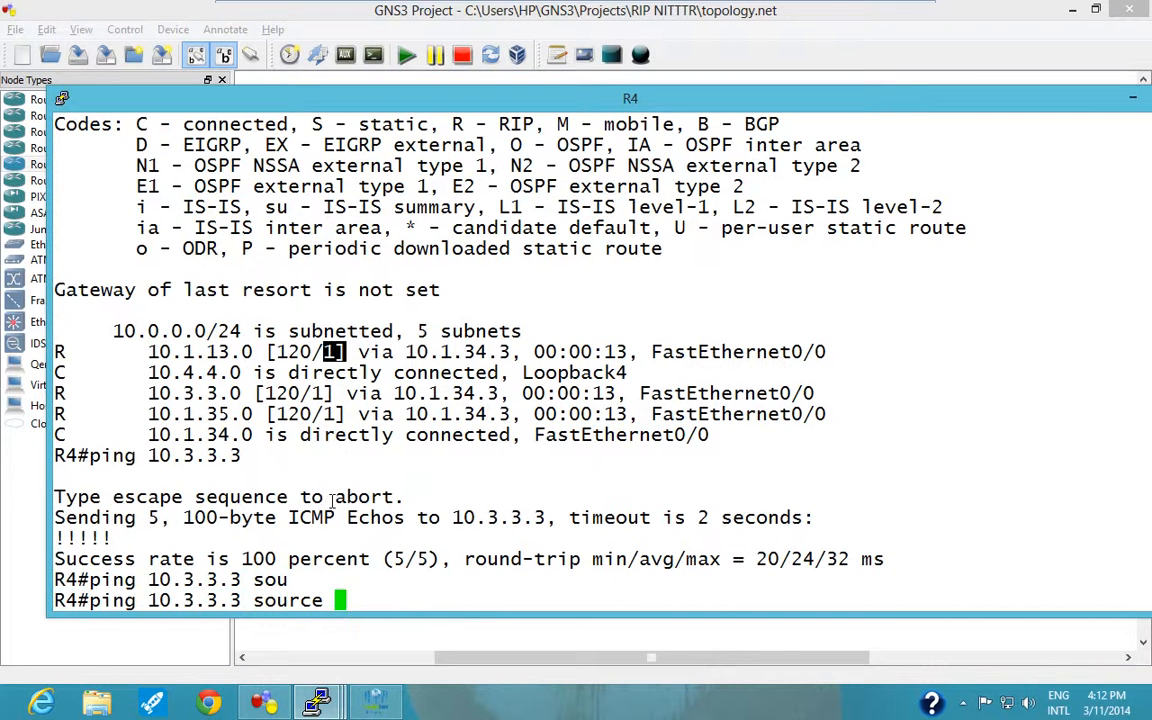
pyautogui.write('10.4.4.4')
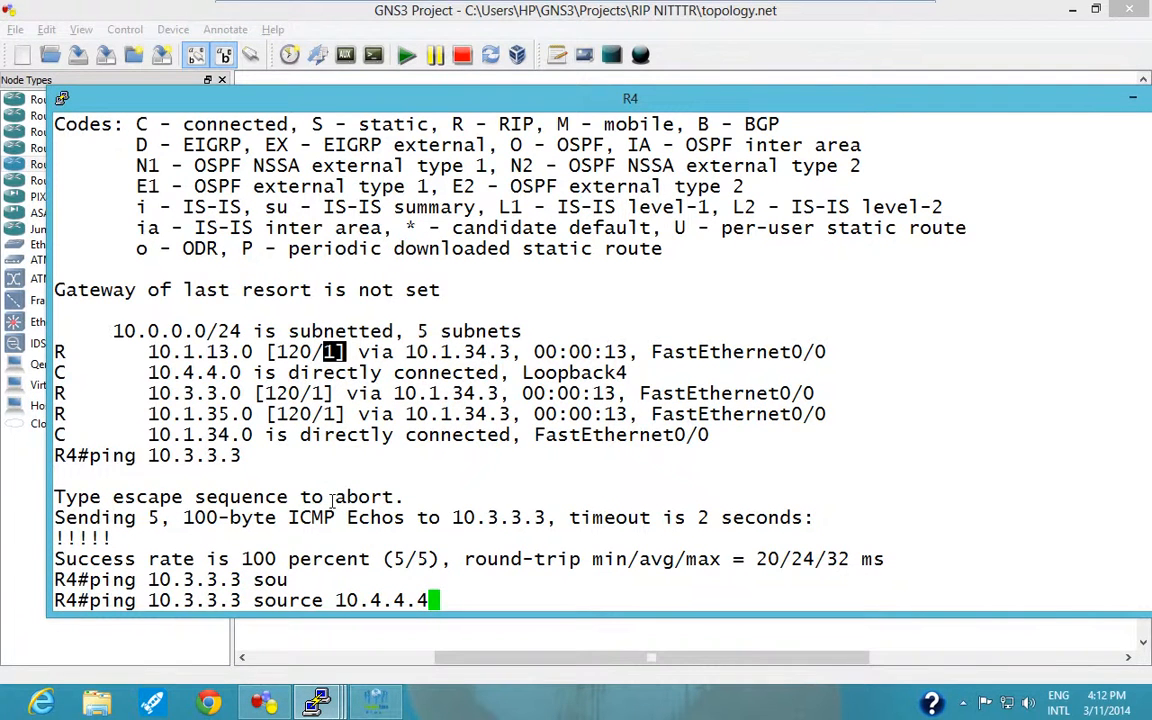
pyautogui.press('Return')
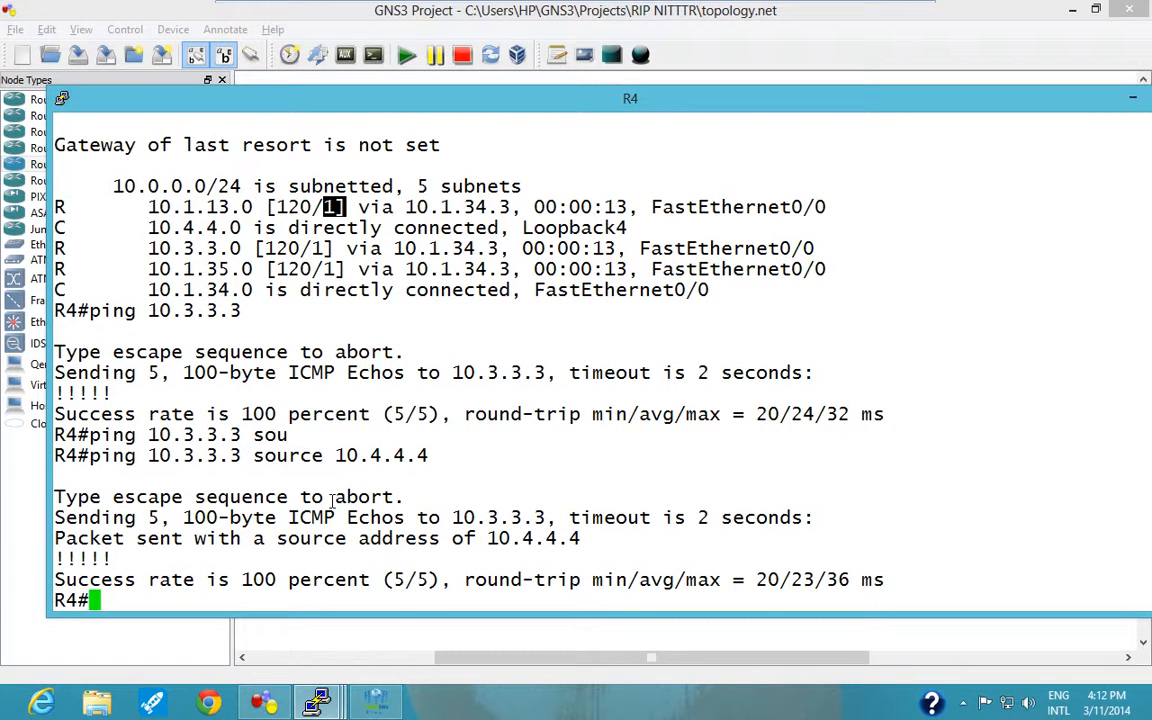
# Check R2's loopback in the topology, return to R4's console and test it with "ping 10.2.2.2".
pyautogui.click(1134, 98)
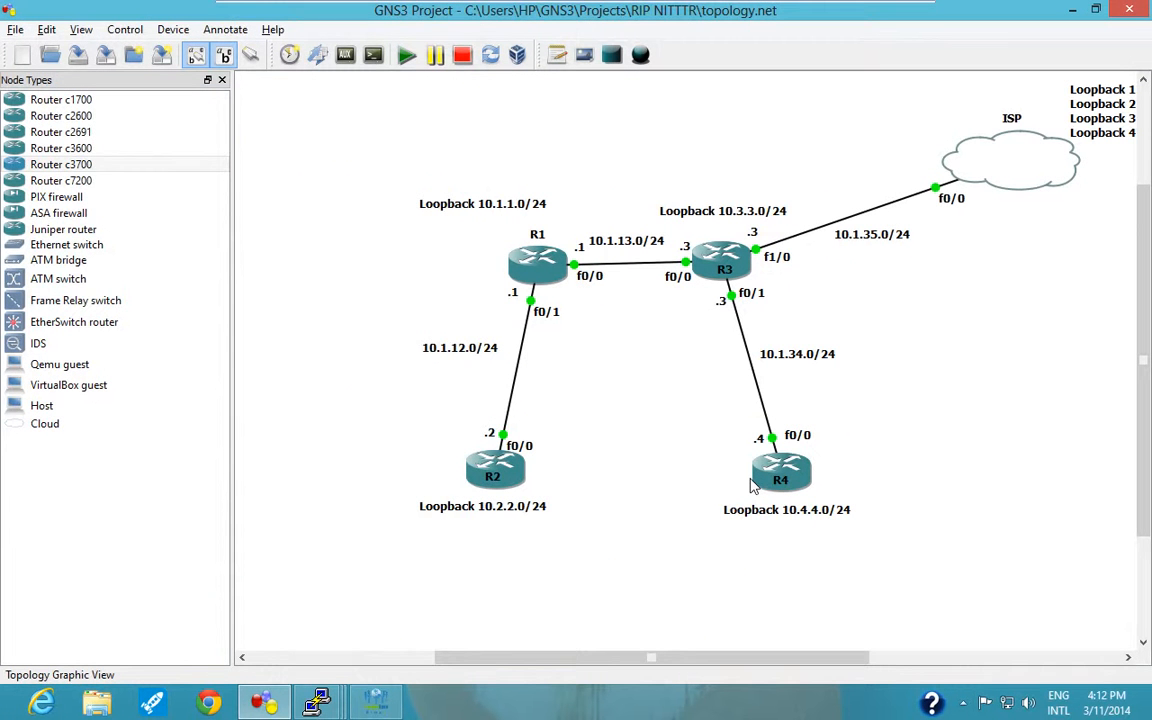
pyautogui.moveTo(490, 470)
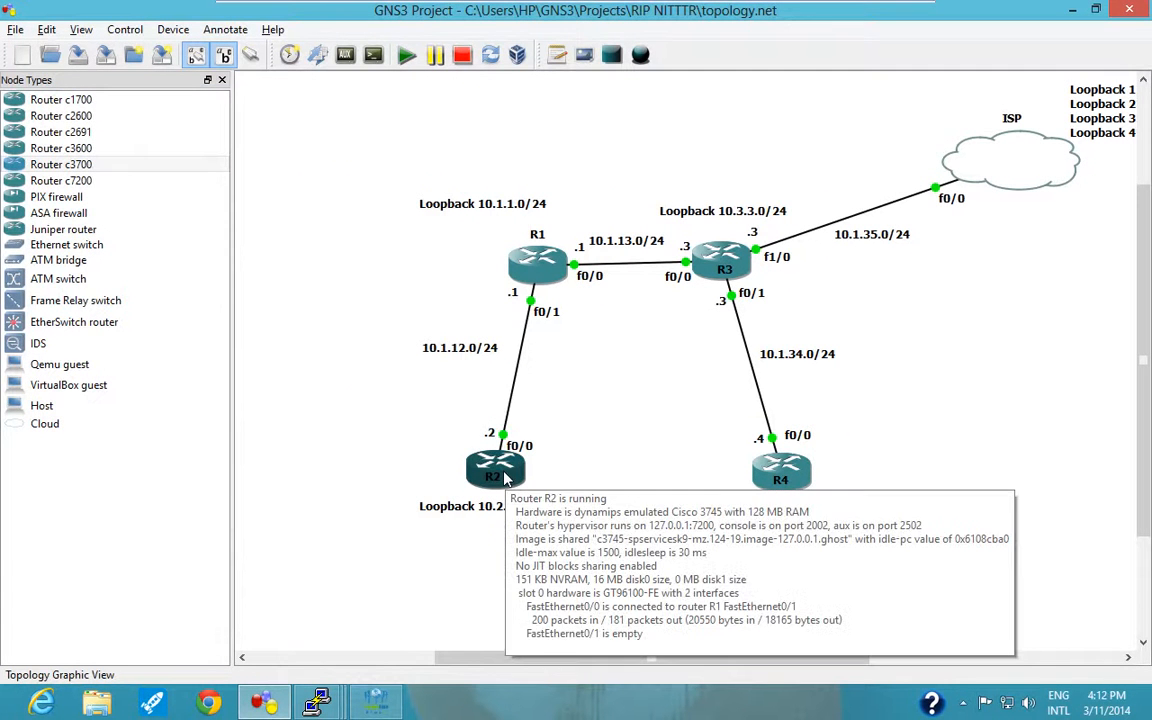
pyautogui.moveTo(316, 703)
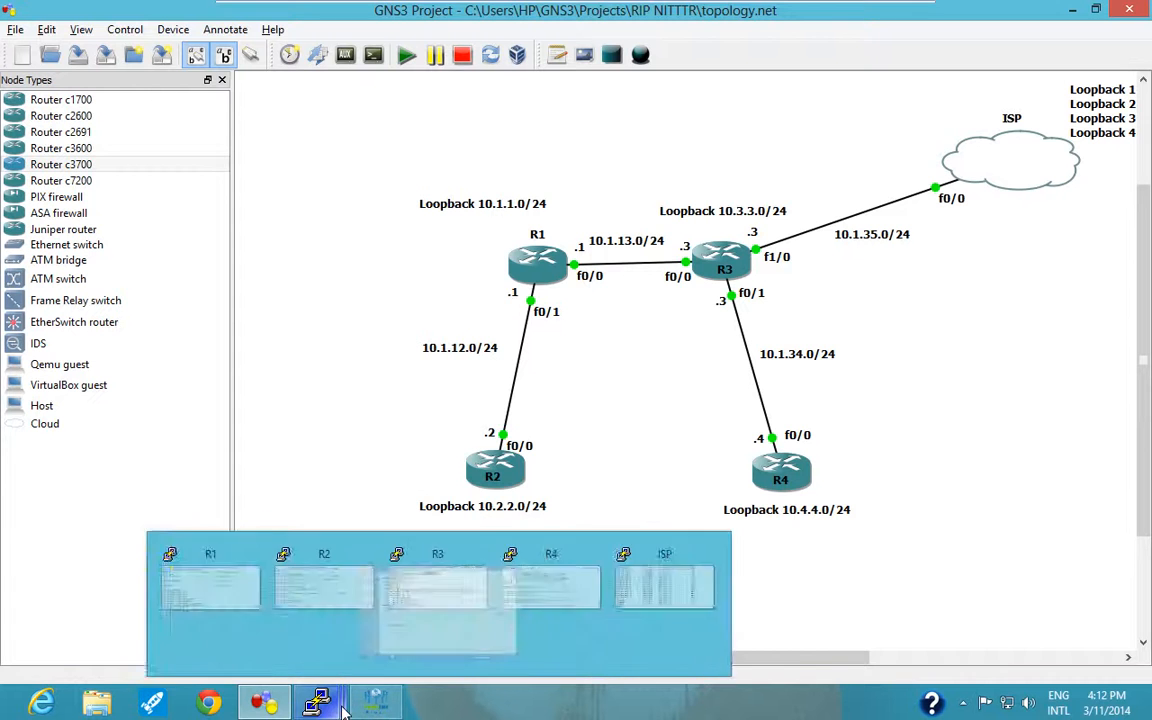
pyautogui.click(697, 580)
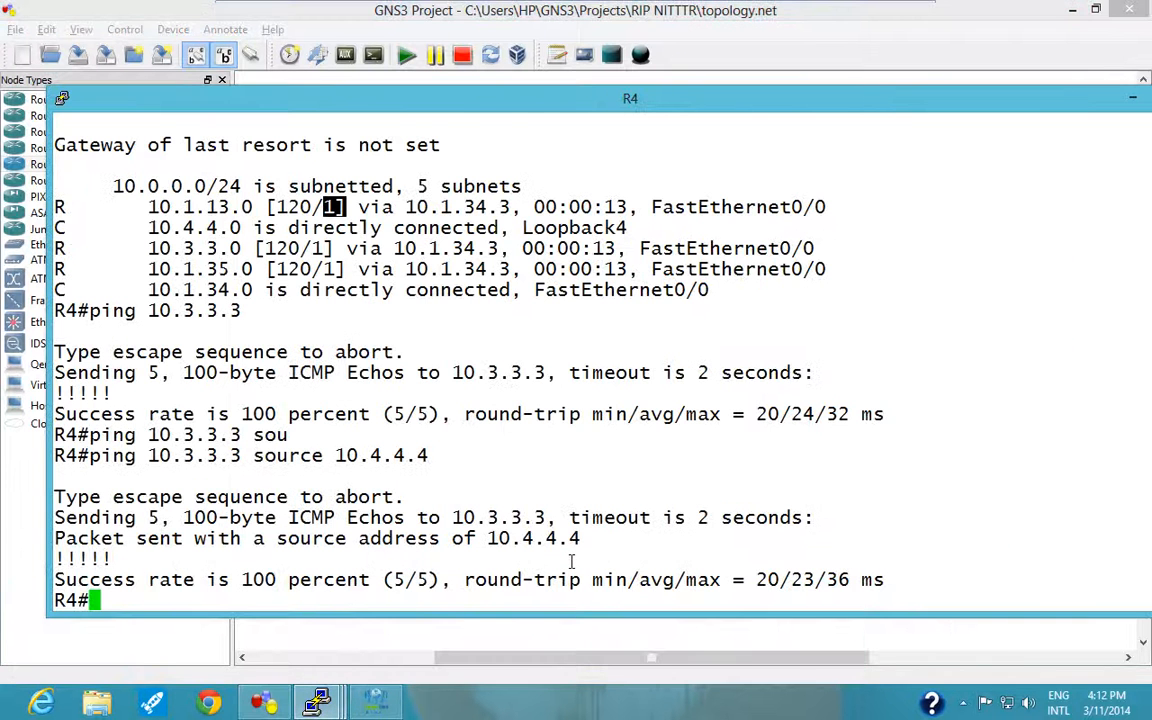
pyautogui.write('ping ')
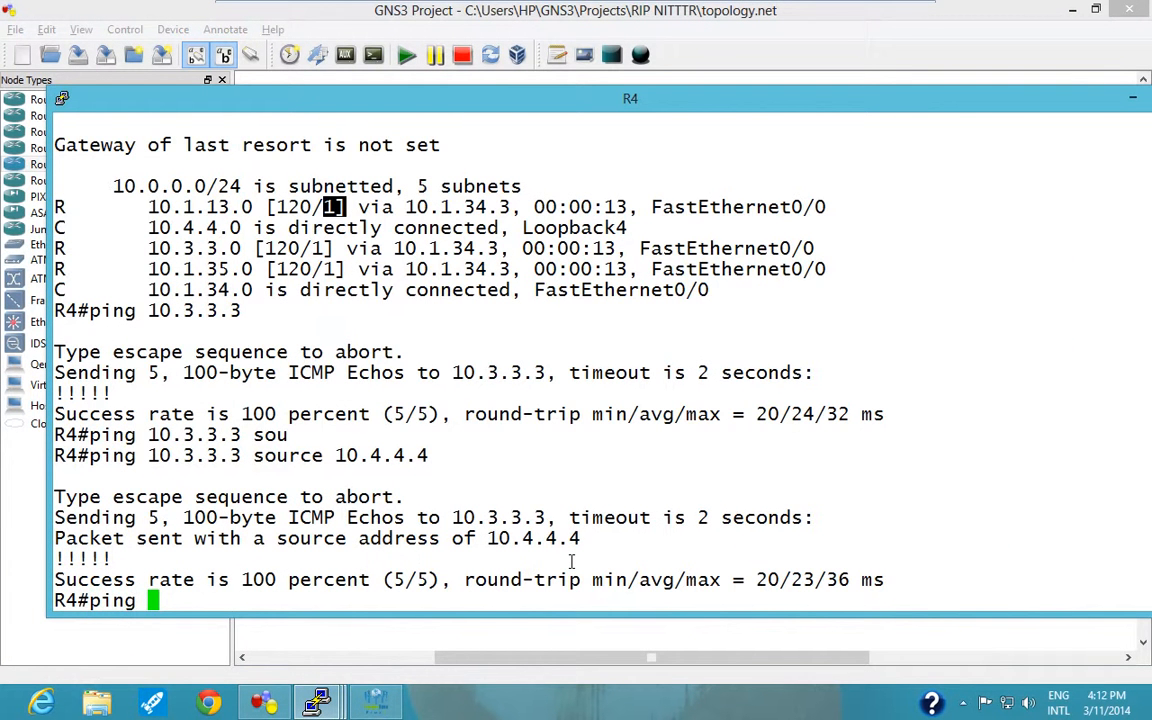
pyautogui.write('10.2.2.2')
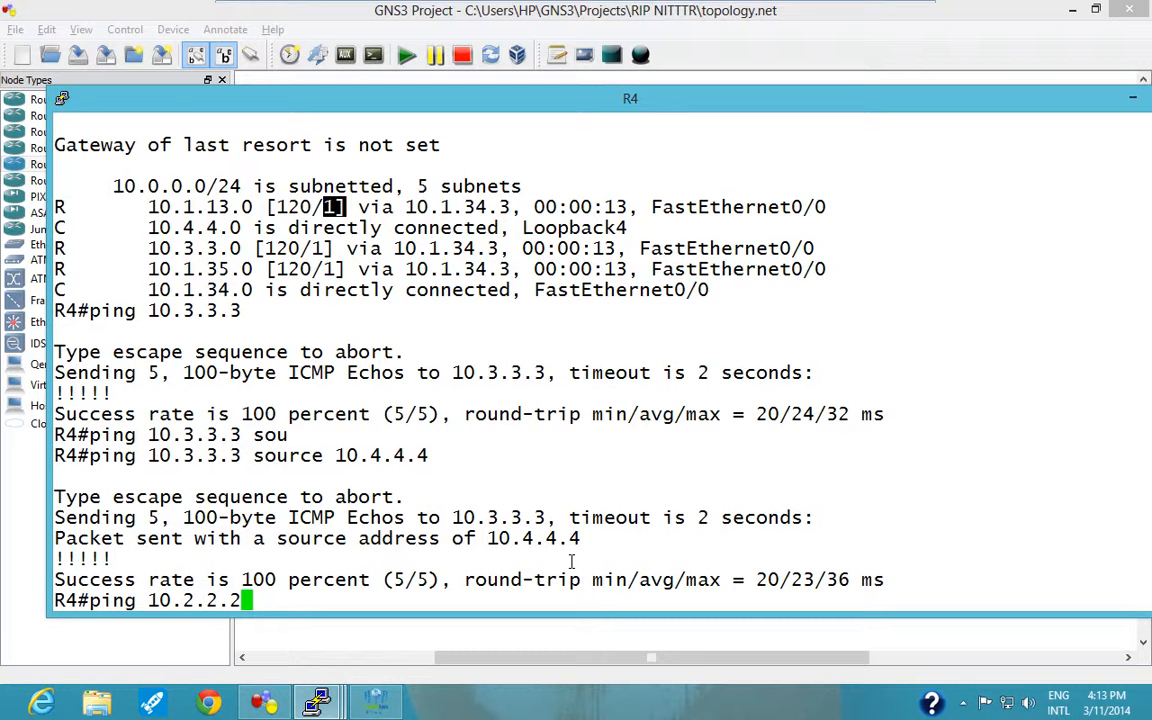
pyautogui.press('Return')
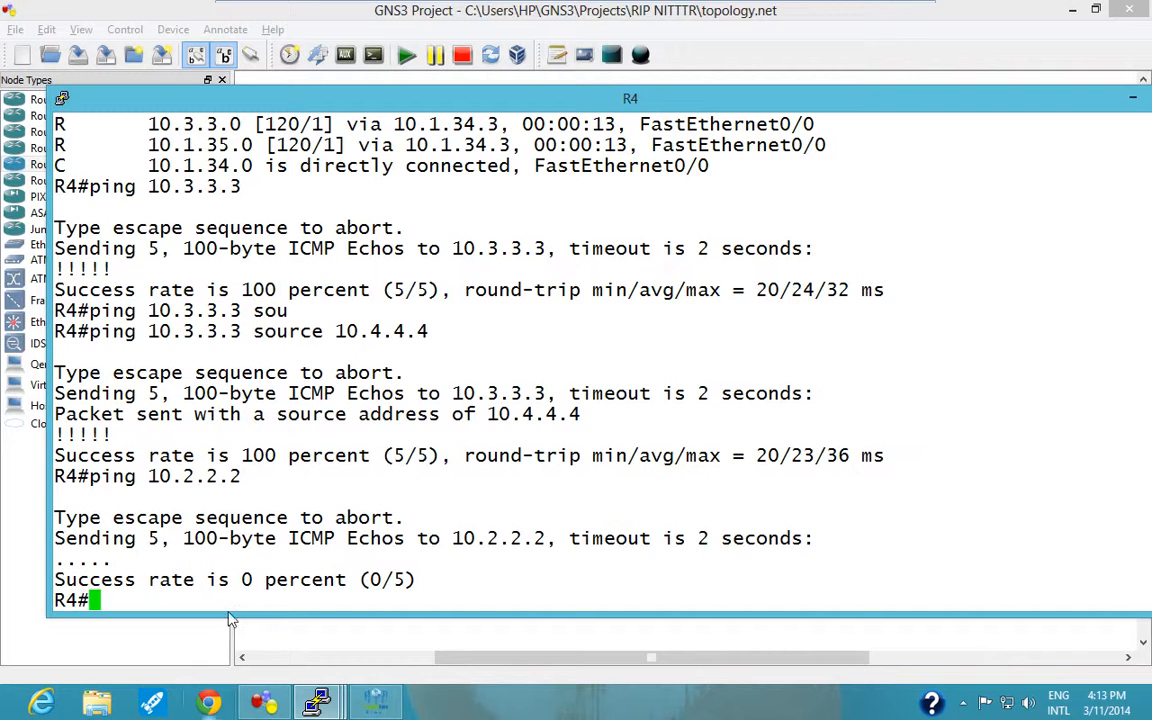
# Switch to Peoplelink Flexi Conference, stop desktop sharing and review the TASK slide of RIP NITTTR.pptx.
pyautogui.click(375, 700)
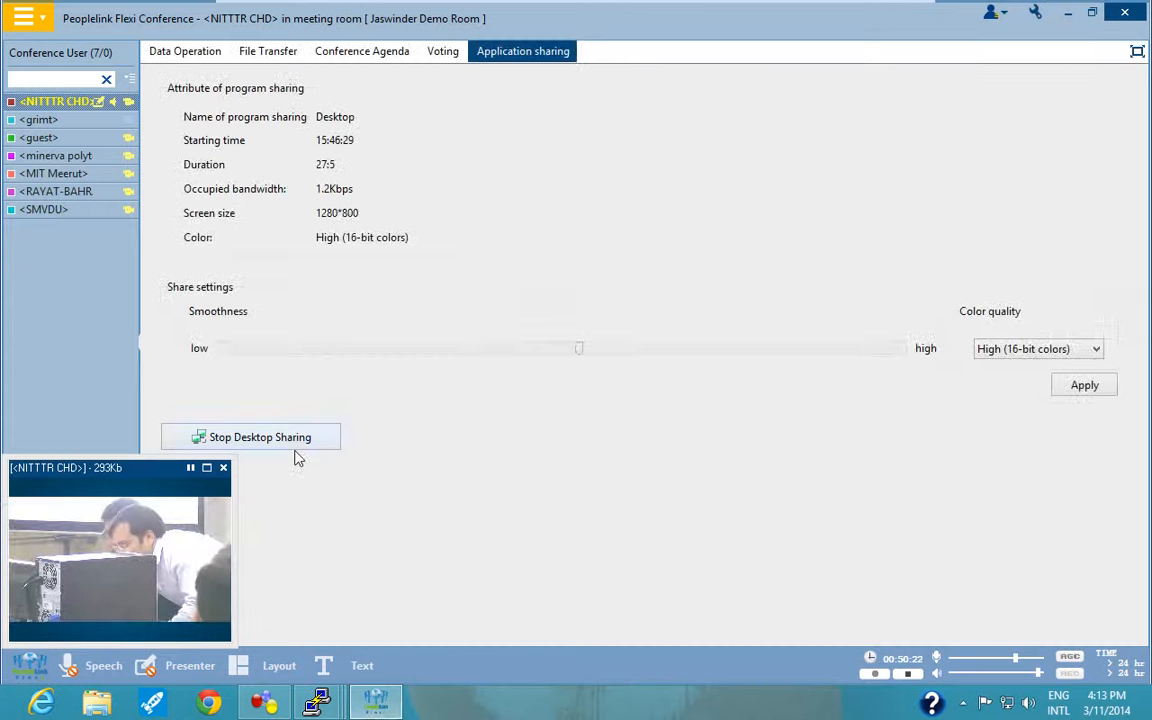
pyautogui.click(229, 444)
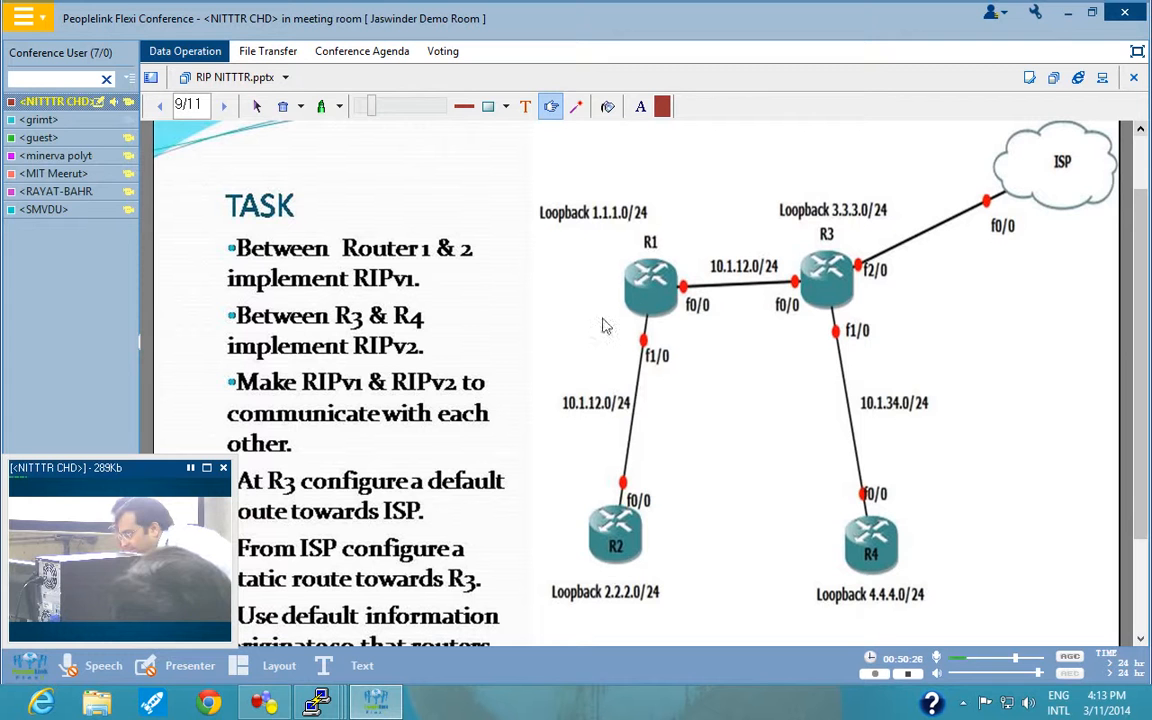
pyautogui.click(549, 109)
pyautogui.scroll(2, 622, 465)
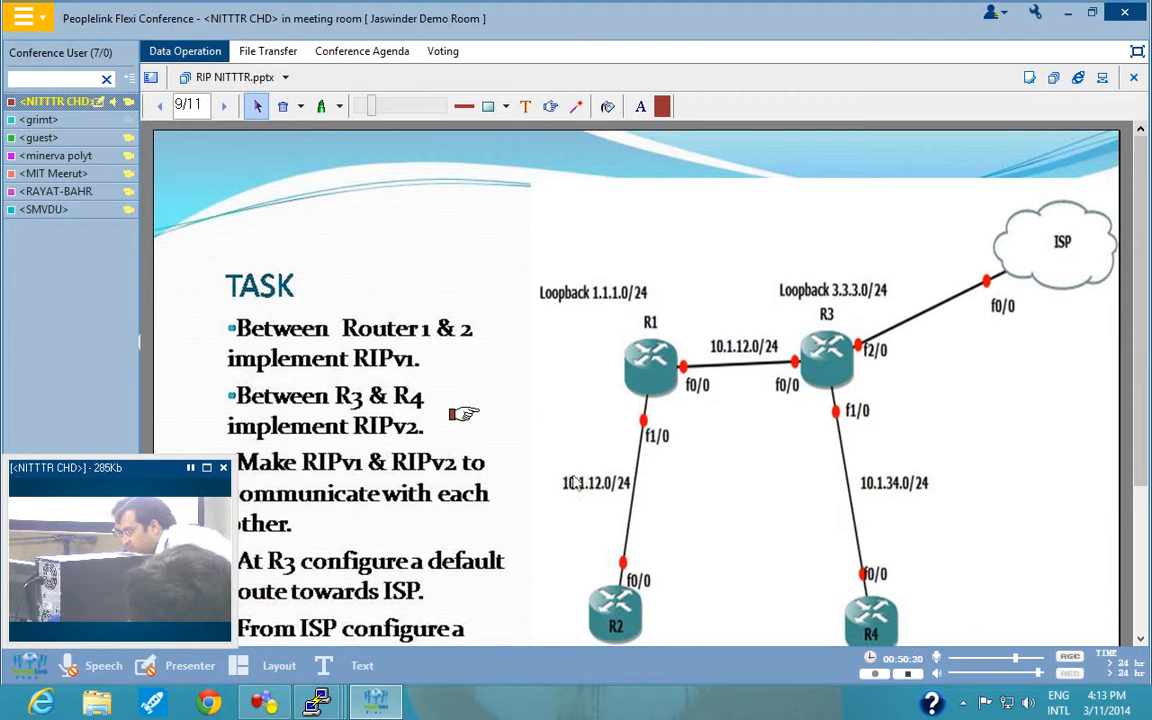
pyautogui.scroll(-1, 617, 640)
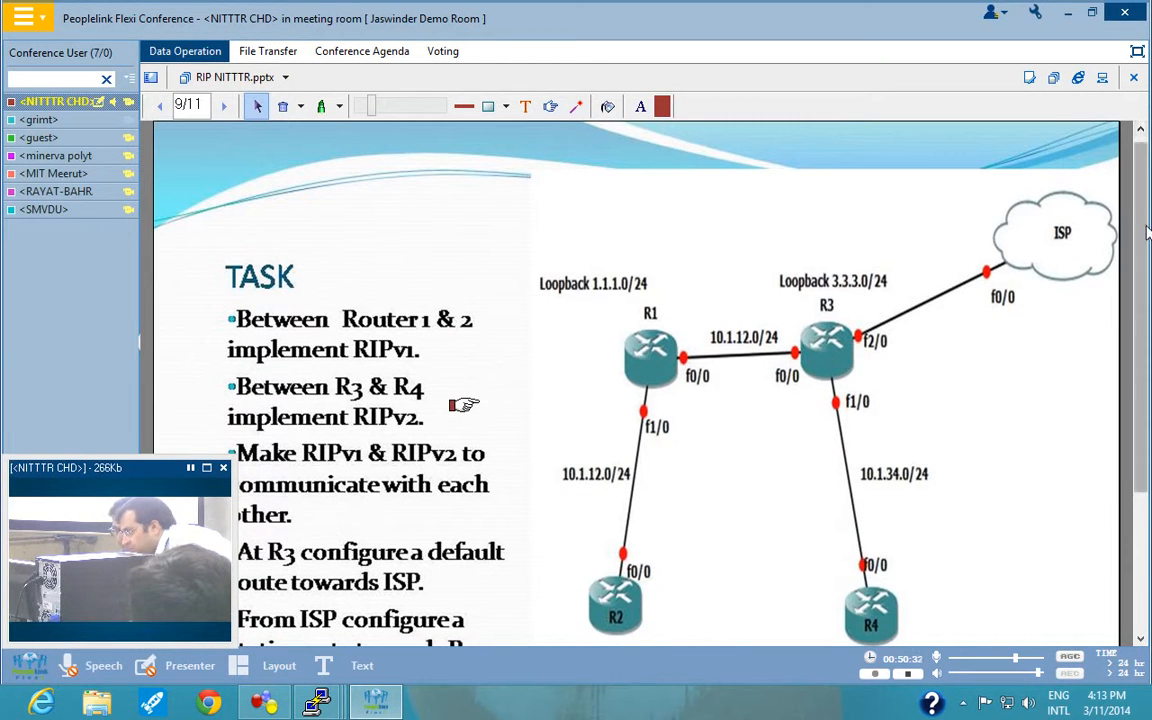
pyautogui.scroll(-5, 1010, 450)
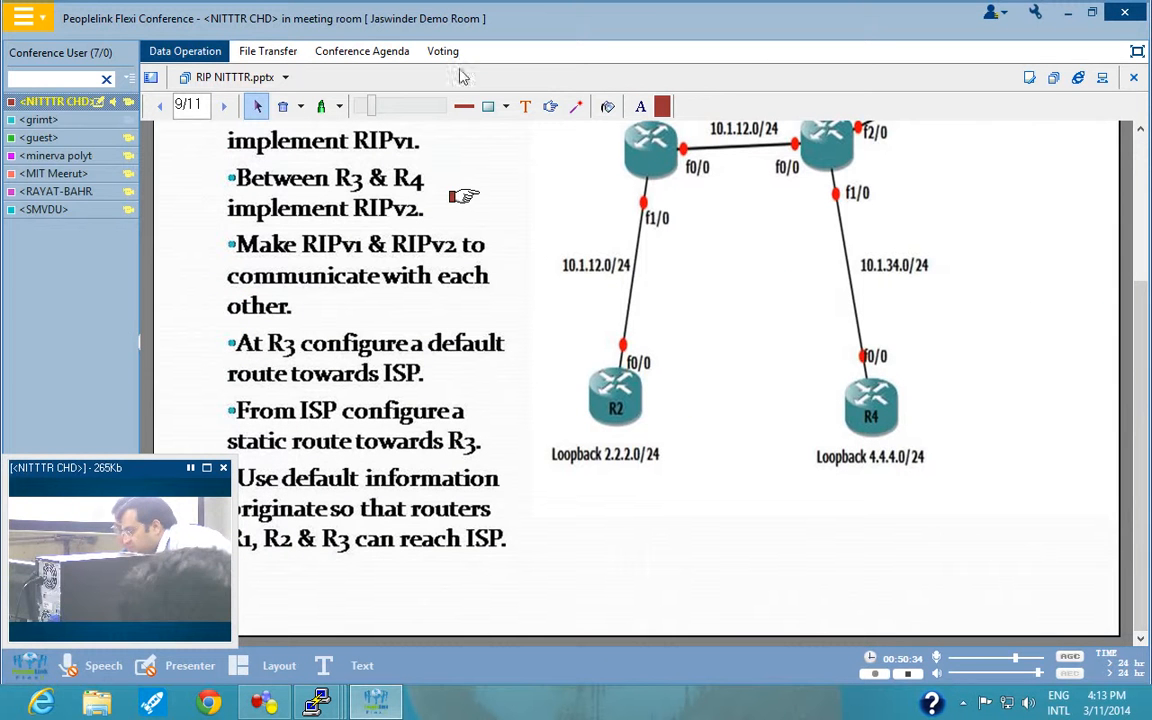
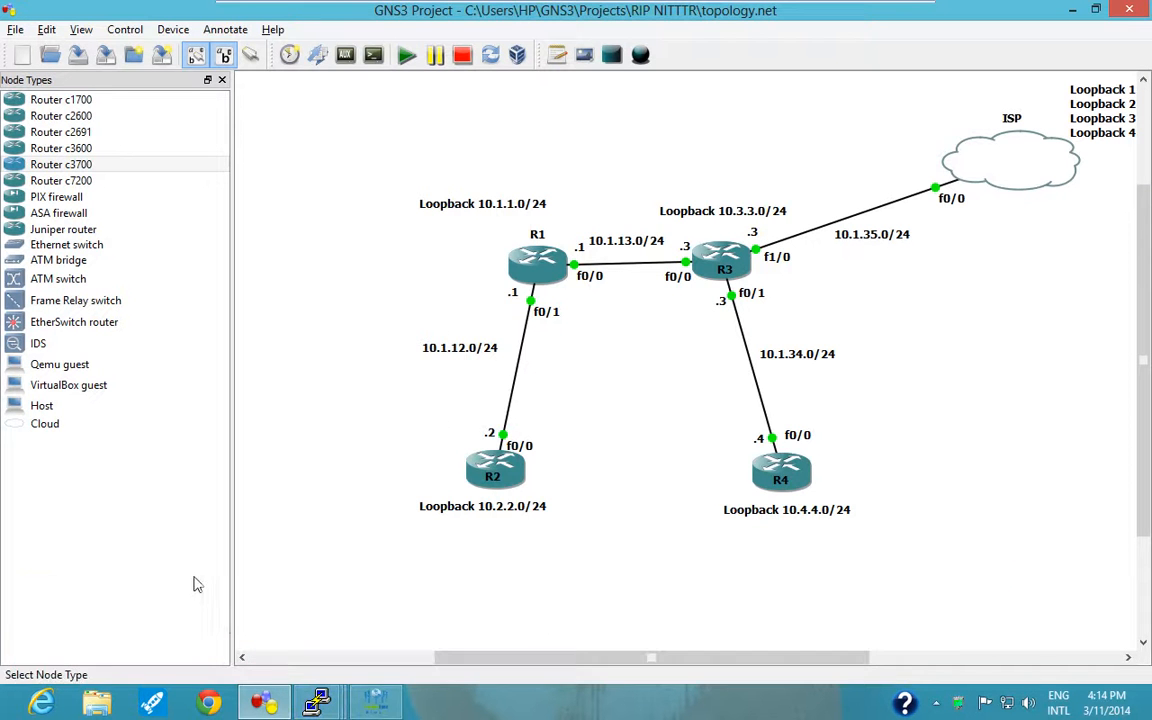
# Leave configuration mode on R1, test the link to R3 twice with "ping 10.1.13.3", and return to the topology.
pyautogui.moveTo(316, 708)
pyautogui.click(200, 628)
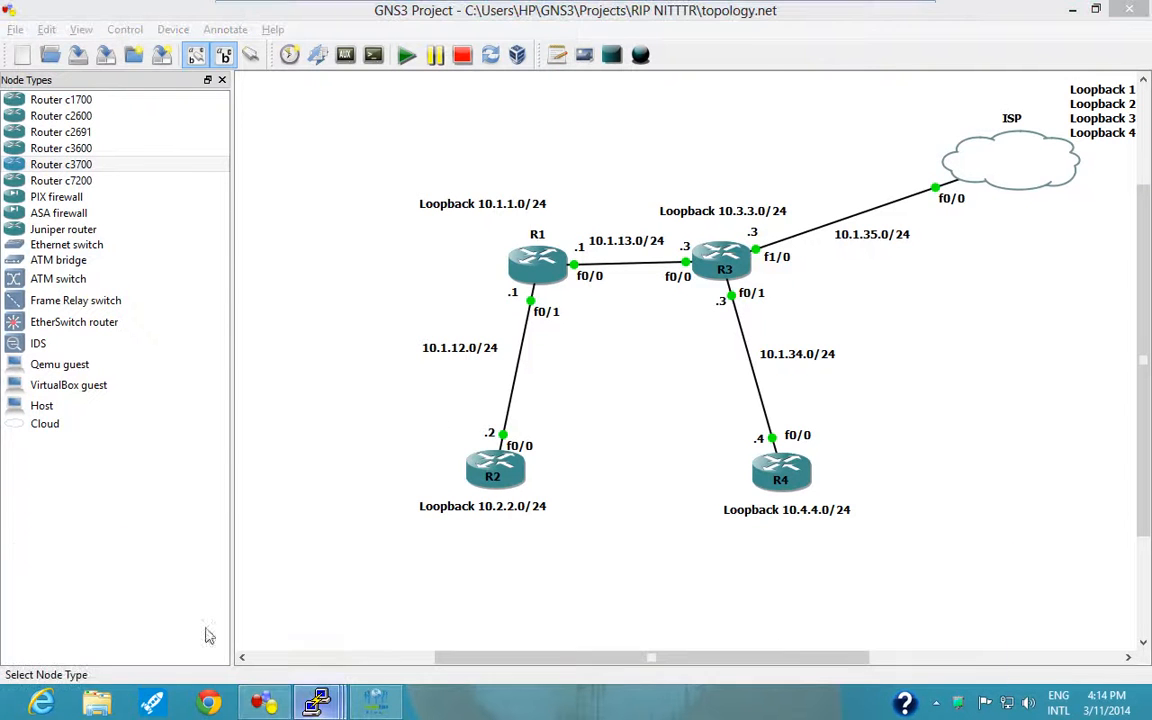
pyautogui.hotkey('ctrl', 'z')
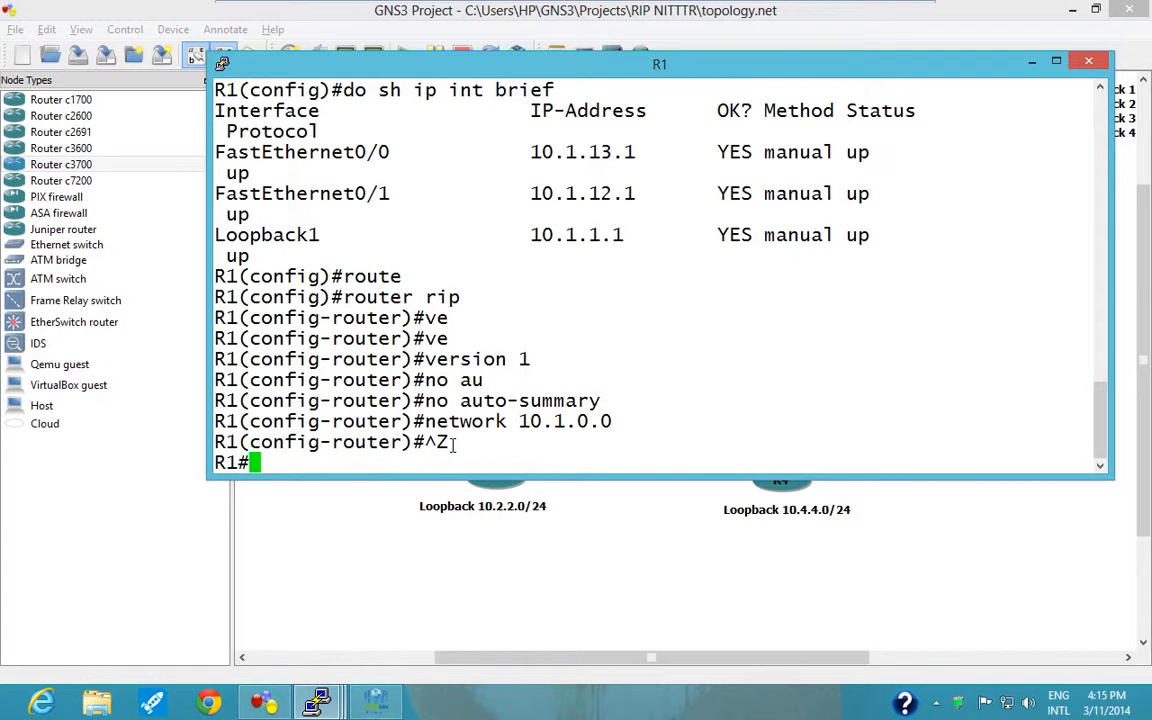
pyautogui.write('pin')
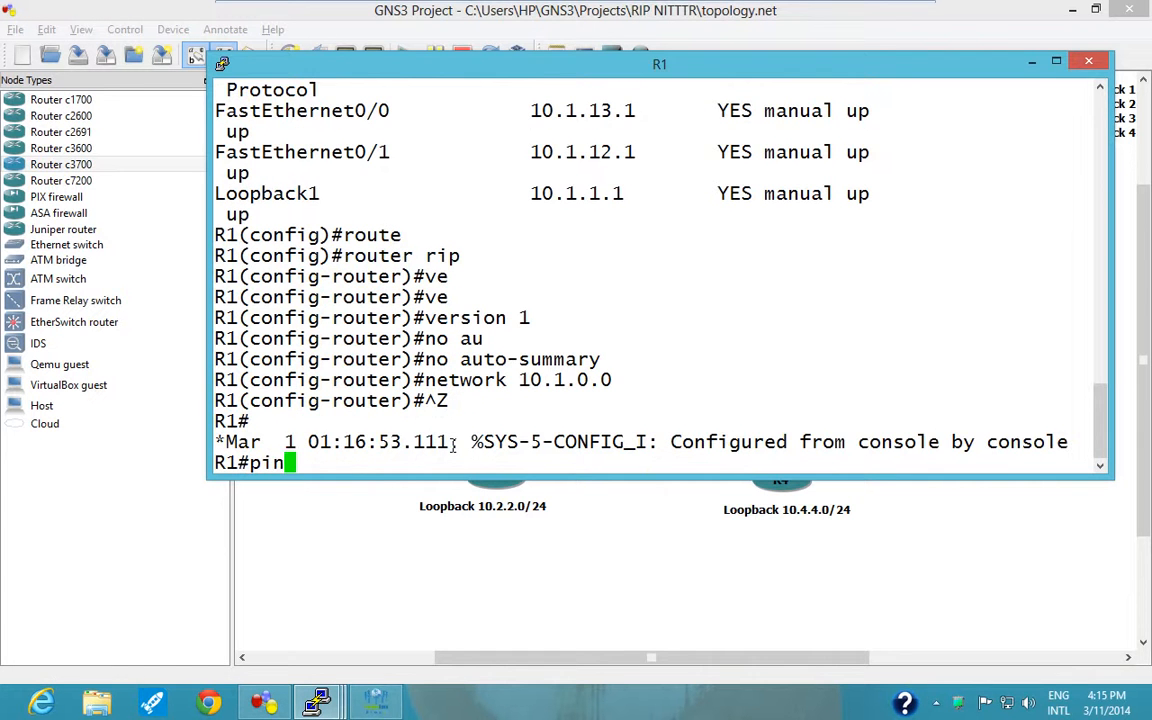
pyautogui.write('g 10.1')
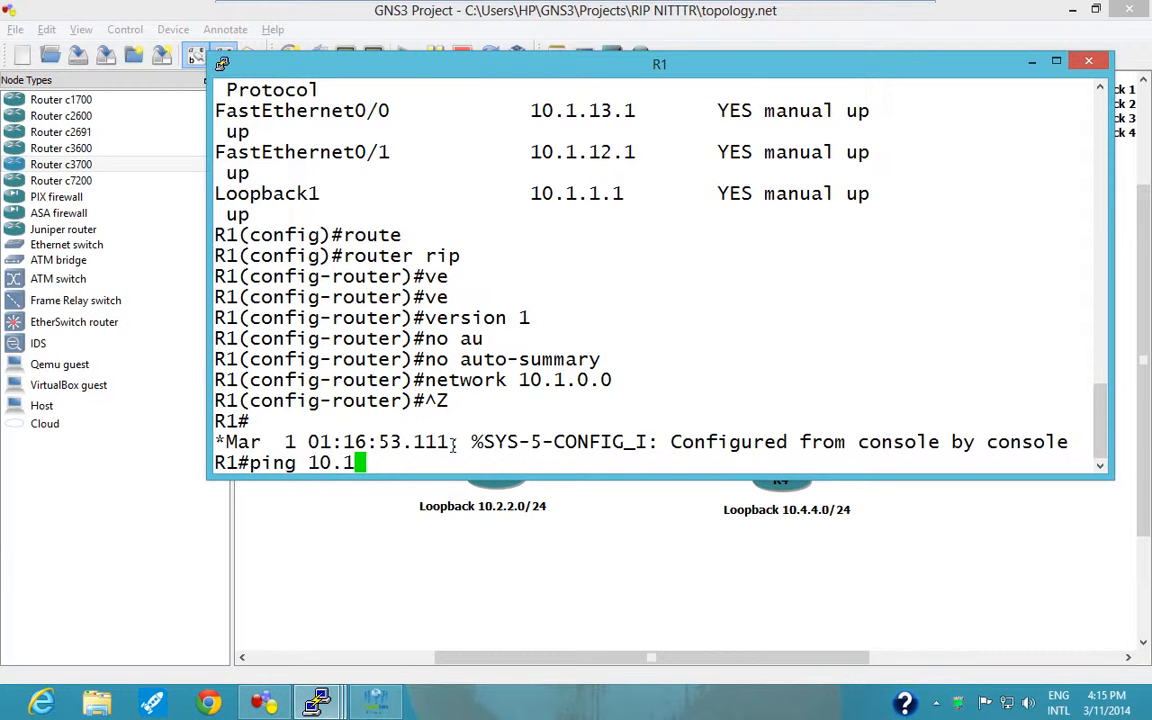
pyautogui.write('.13.3')
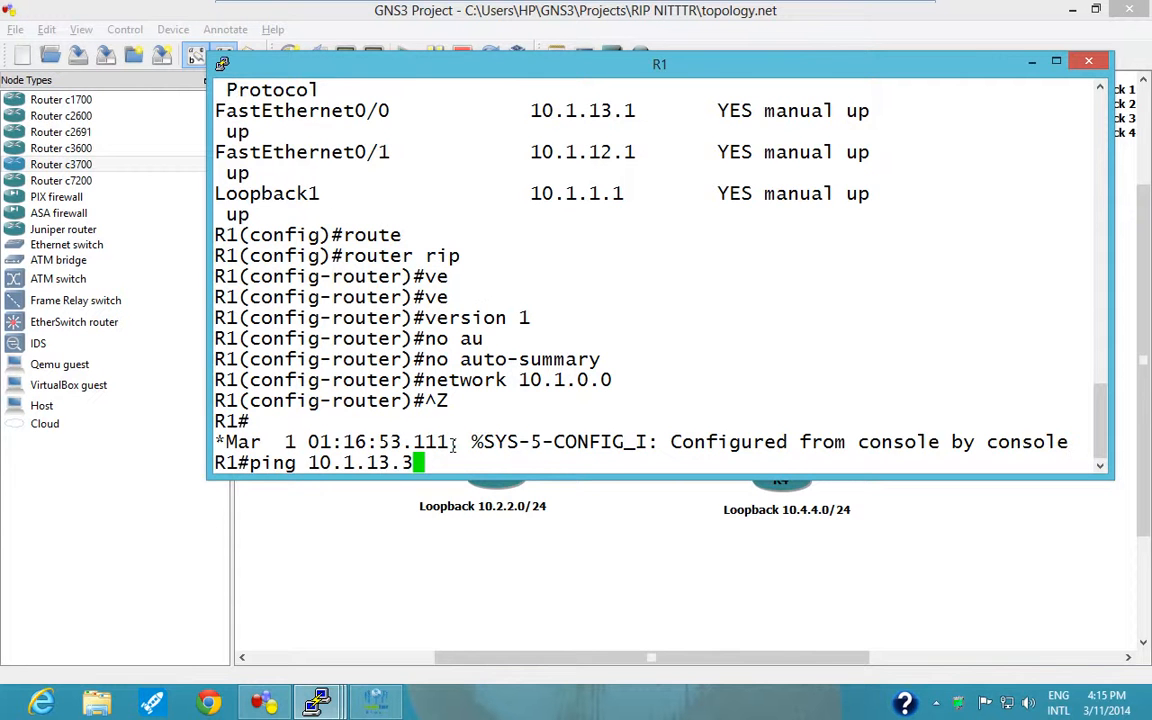
pyautogui.press('Return')
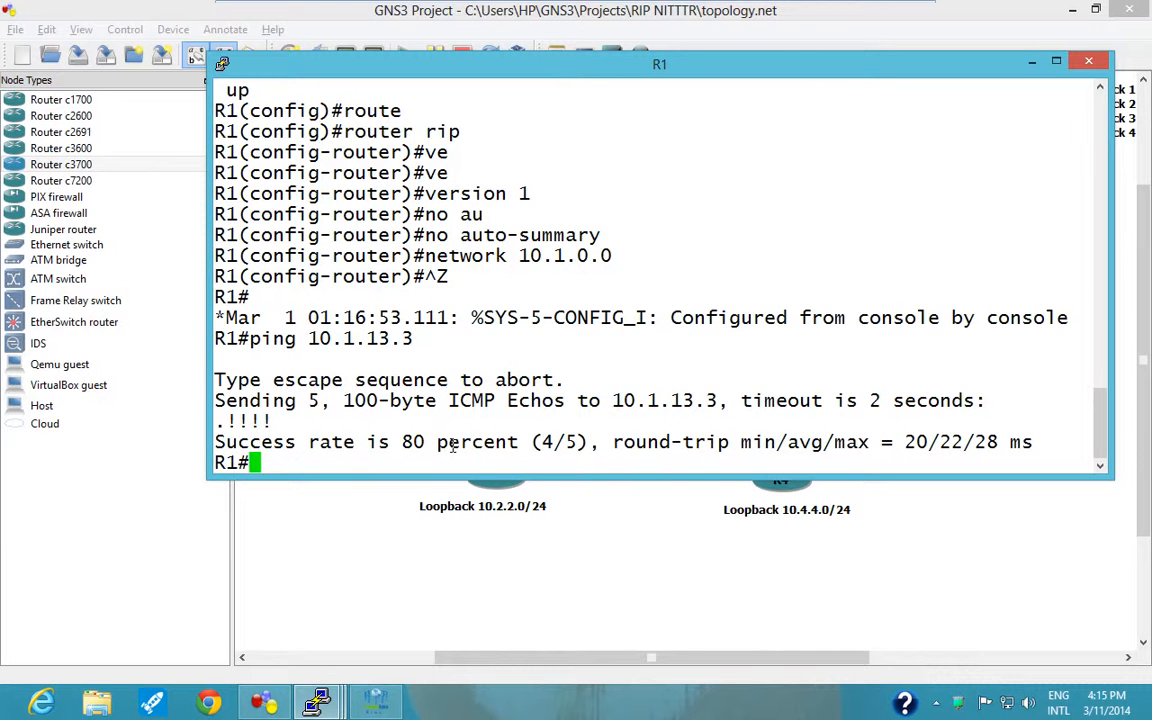
pyautogui.press('Up')
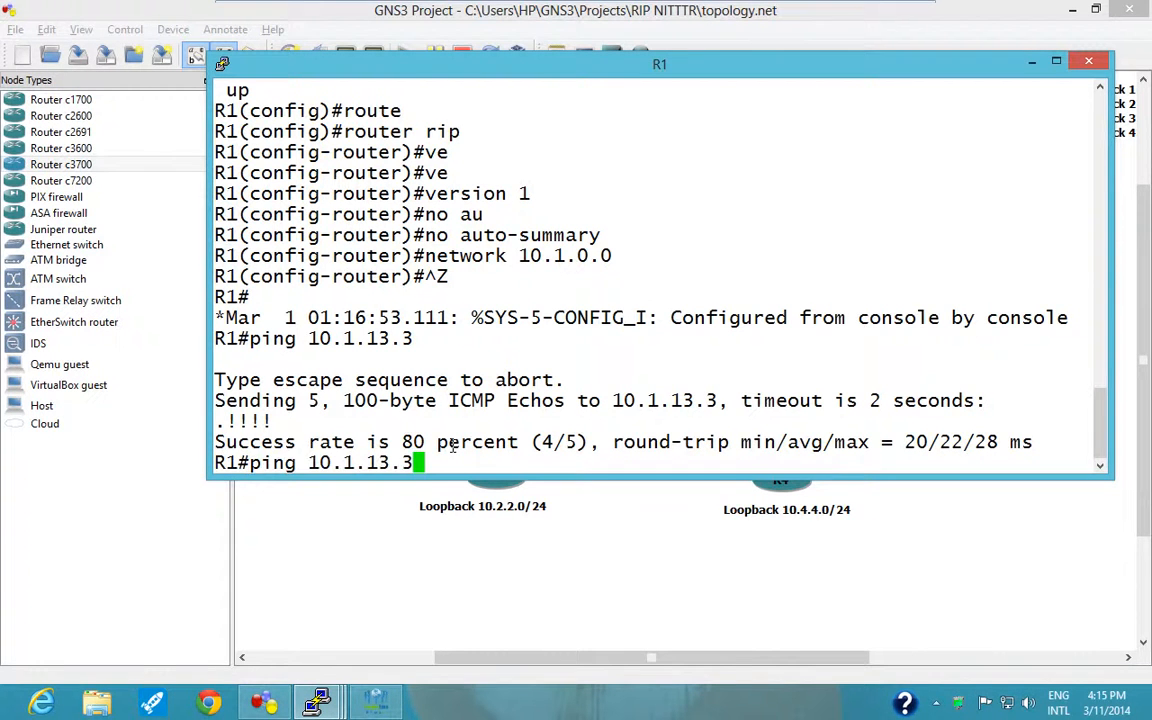
pyautogui.press('Return')
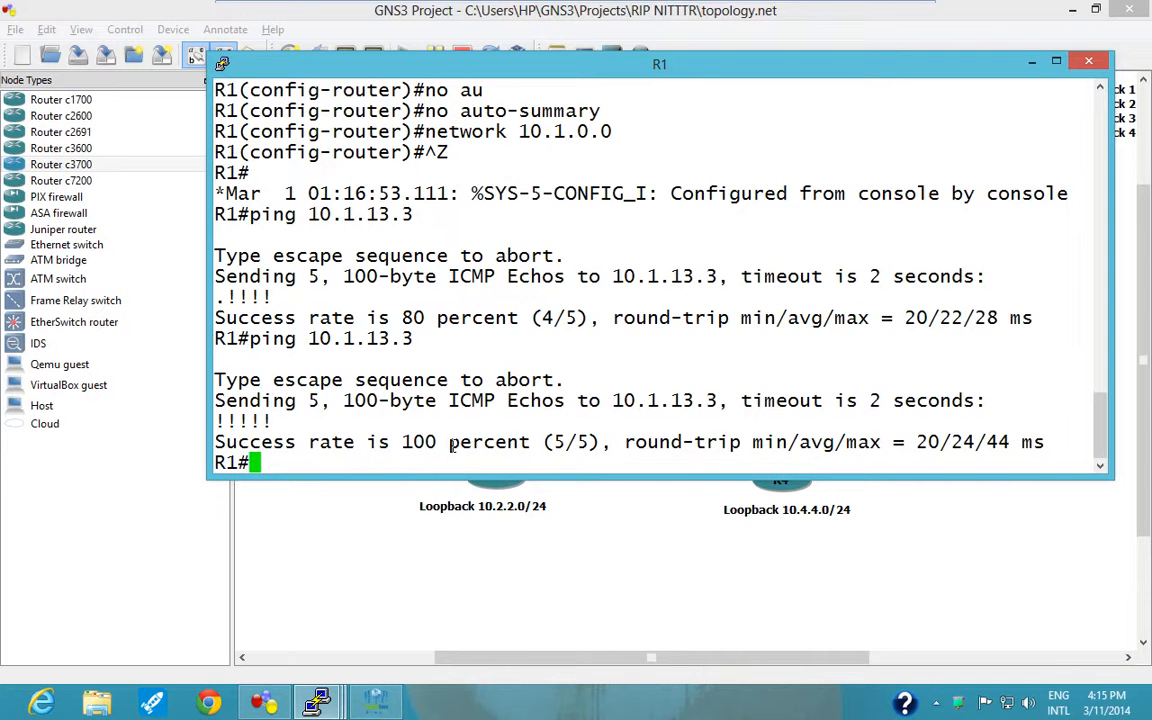
pyautogui.click(1031, 61)
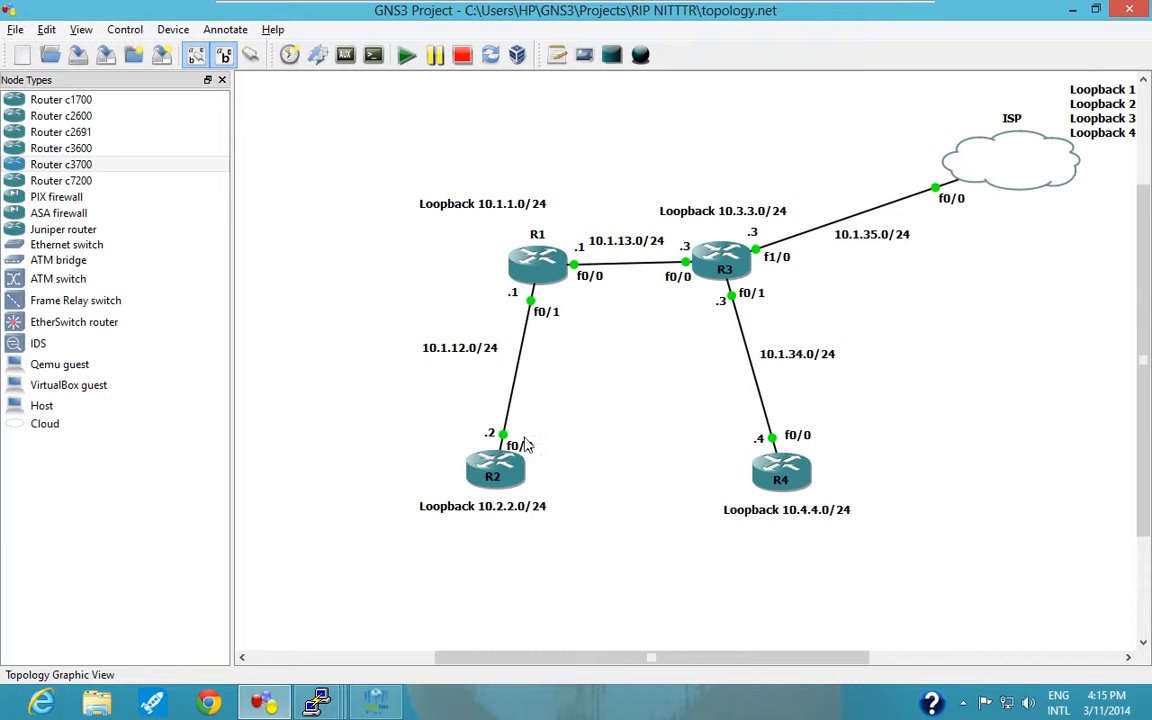
# Reopen R1's console and enter global configuration mode with "conf t".
pyautogui.moveTo(341, 707)
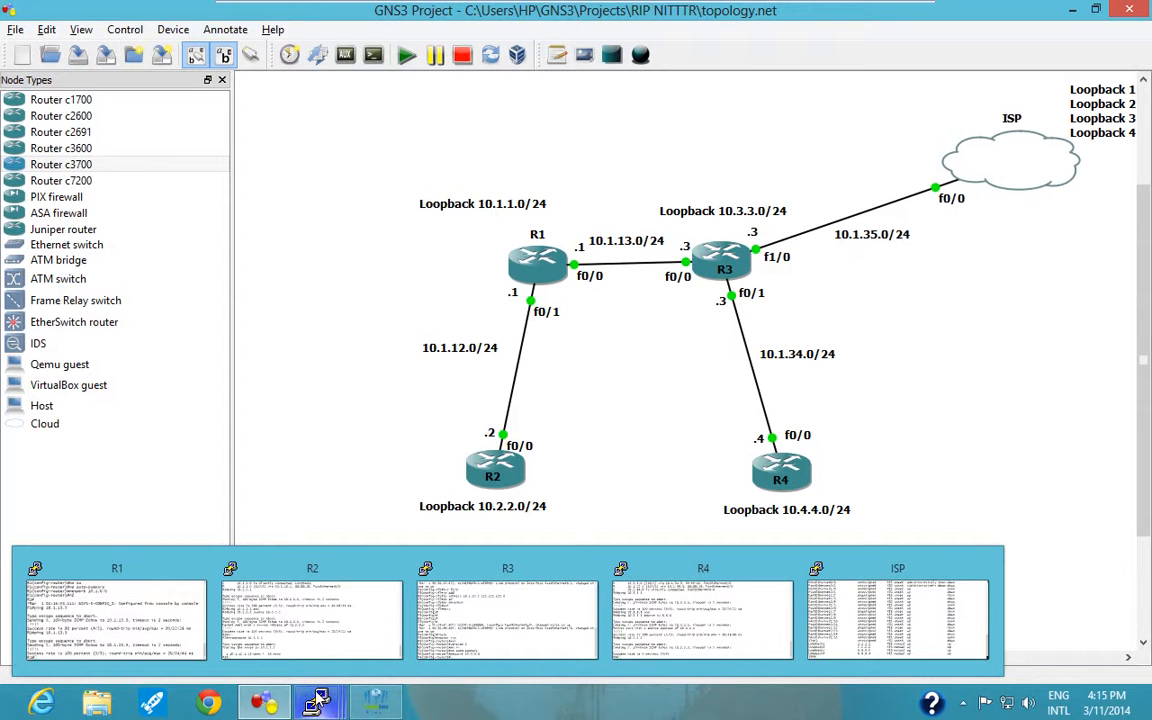
pyautogui.click(160, 615)
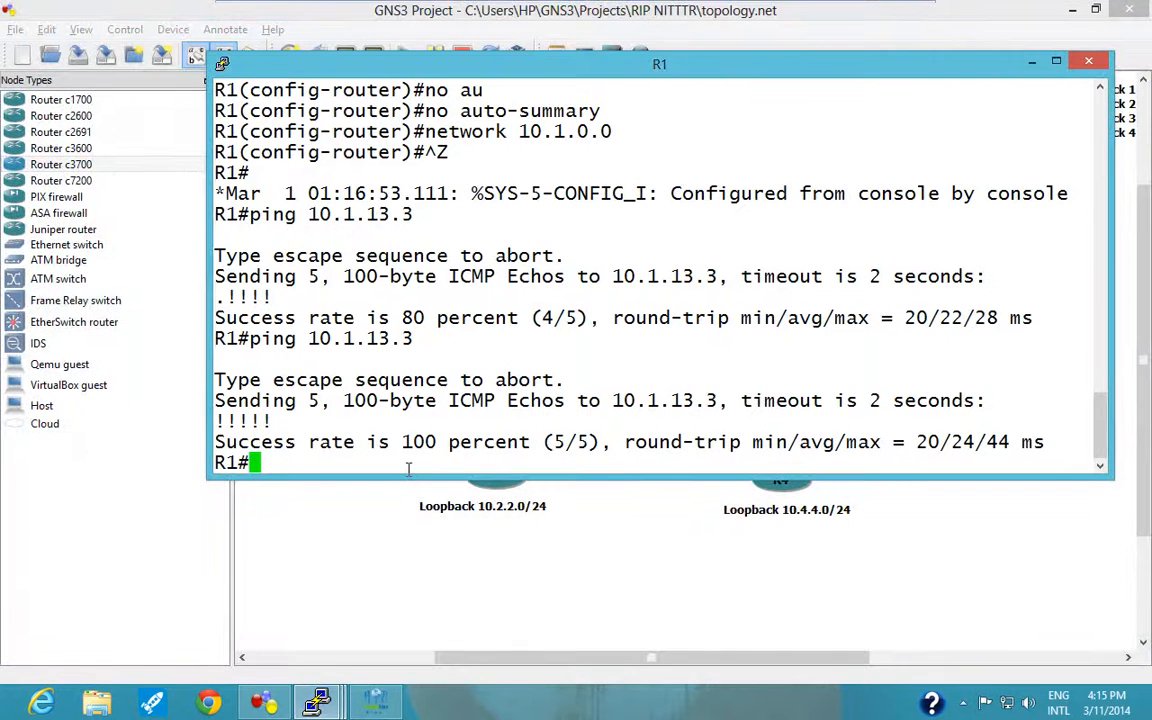
pyautogui.write('conf t')
pyautogui.press('Return')
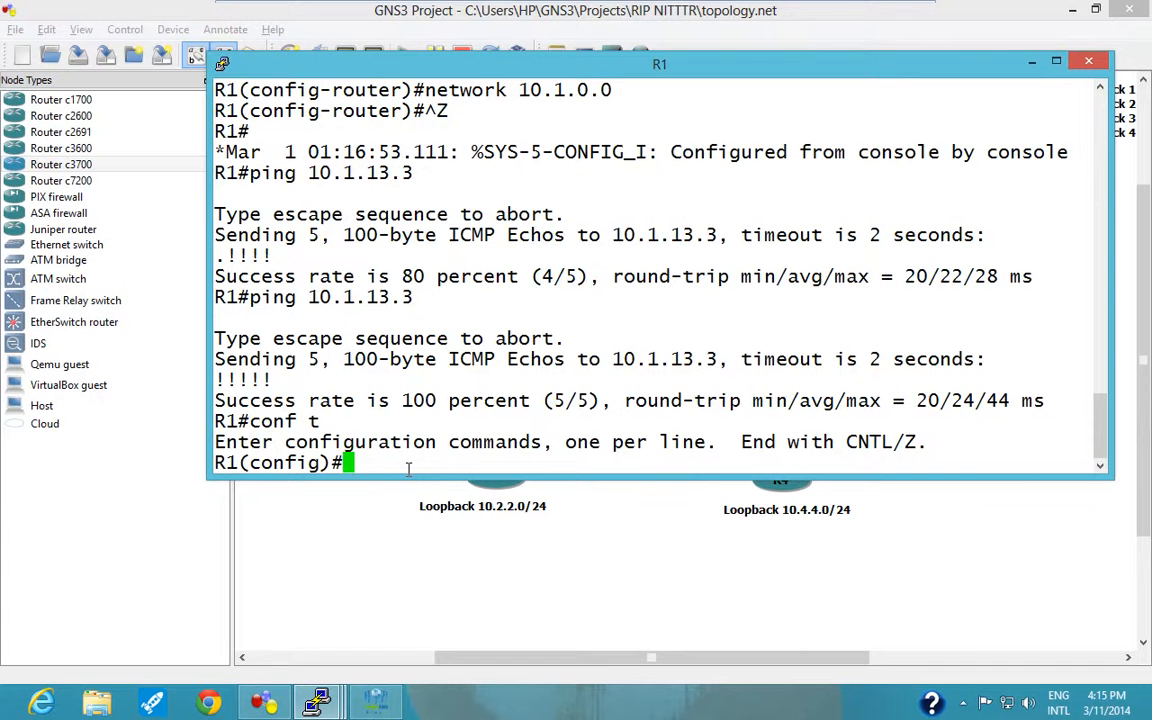
# Check R1's link to R3 in the topology and enter interface configuration on R1 with "int f0/0".
pyautogui.write('int')
pyautogui.moveTo(717, 71); pyautogui.dragTo(740, 468)
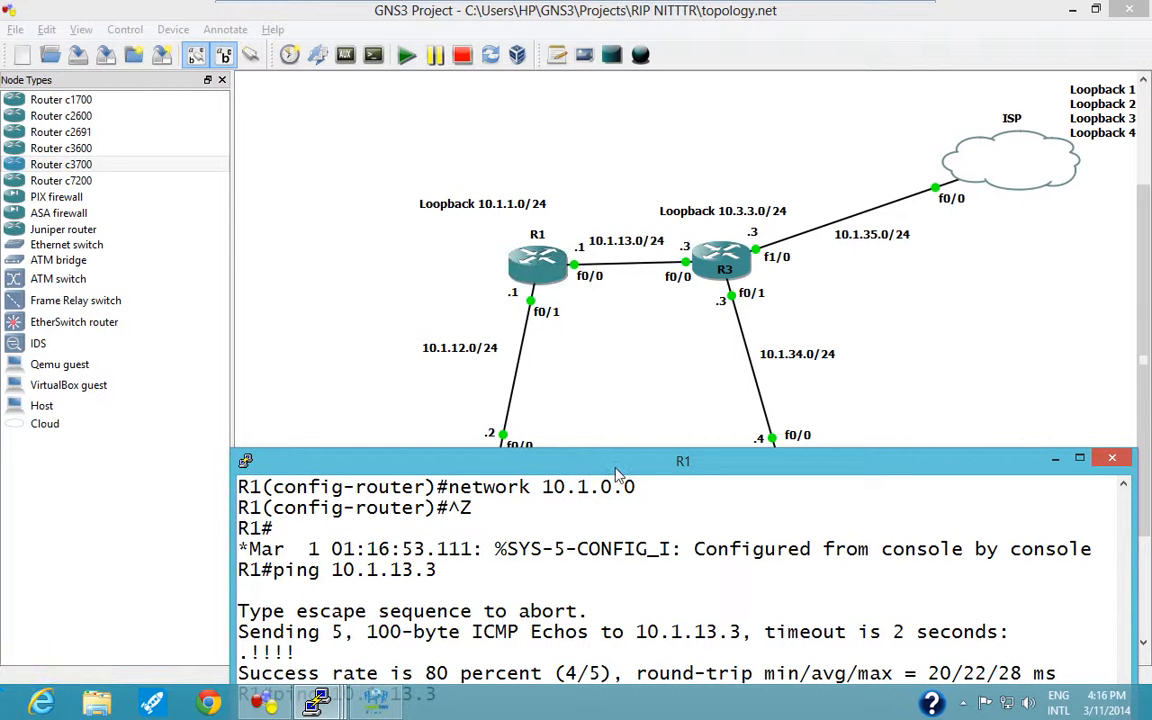
pyautogui.moveTo(618, 466); pyautogui.dragTo(624, 225)
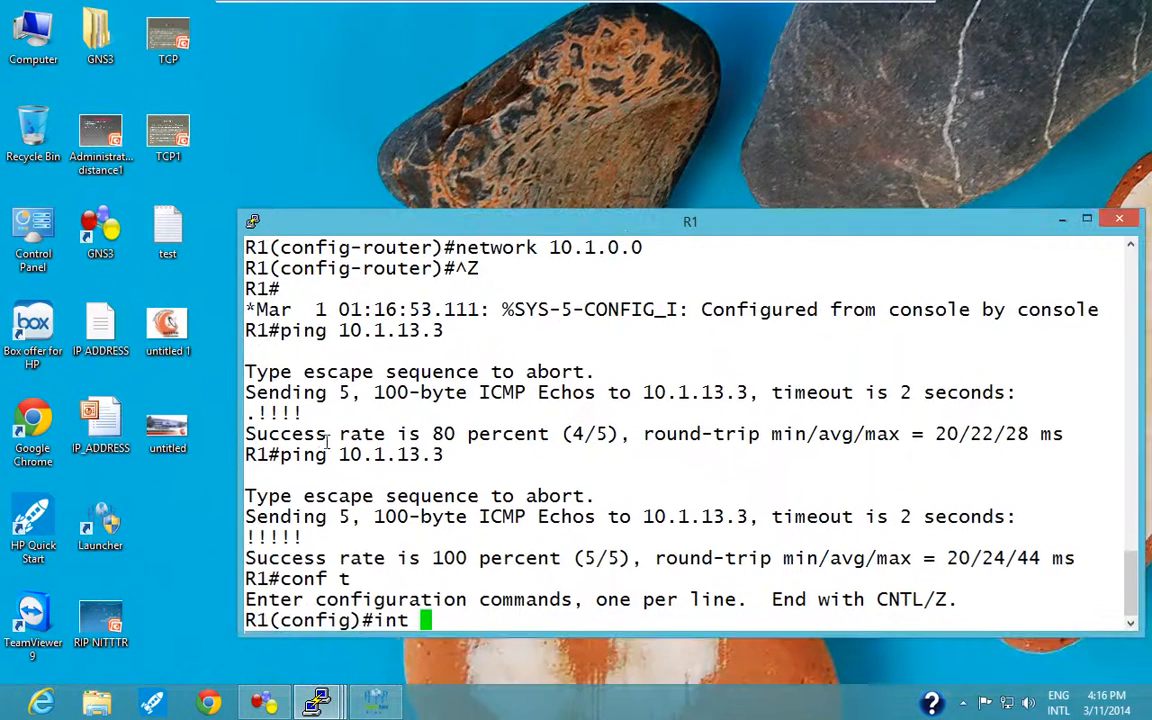
pyautogui.click(266, 703)
pyautogui.moveTo(316, 705)
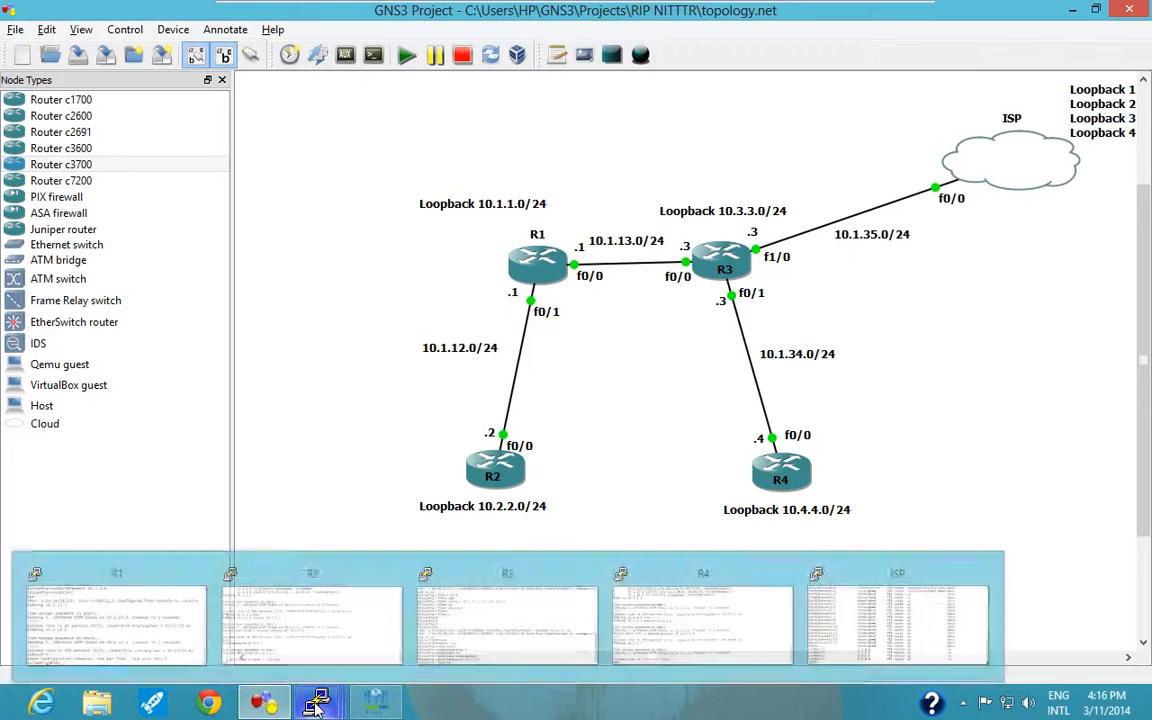
pyautogui.click(110, 615)
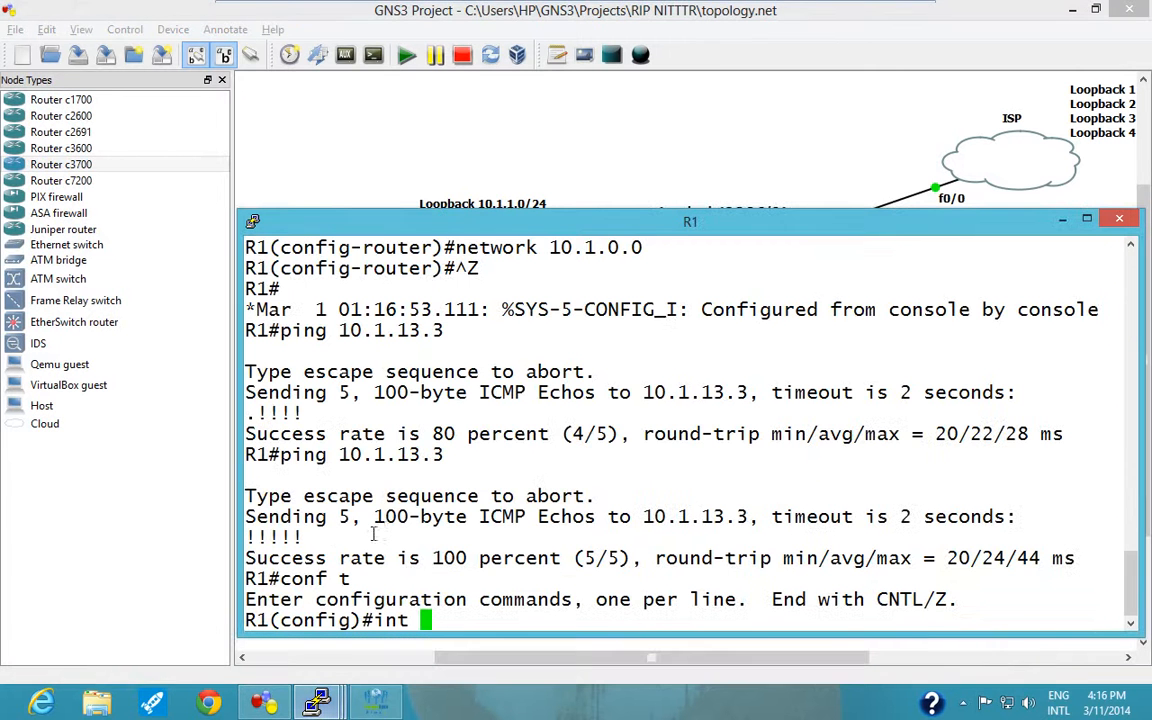
pyautogui.write('f0/0')
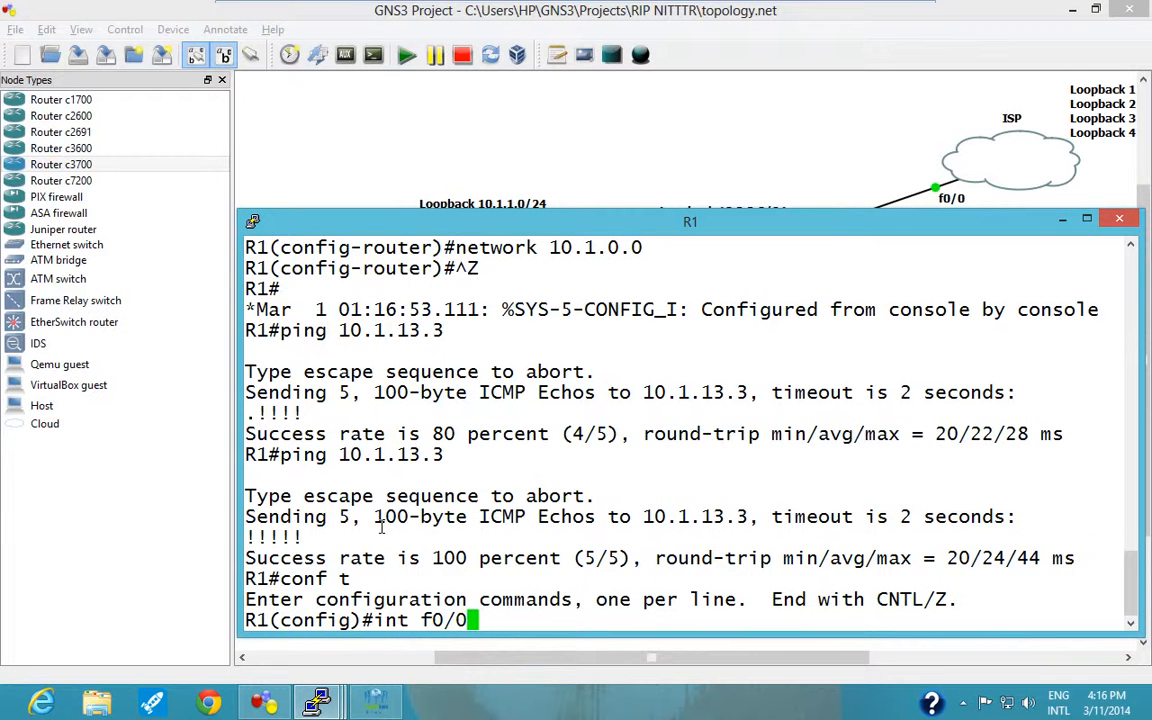
pyautogui.press('Return')
# Try to set the RIP send version on R1's f0/0 with "ip rip send v2".
pyautogui.write('ip')
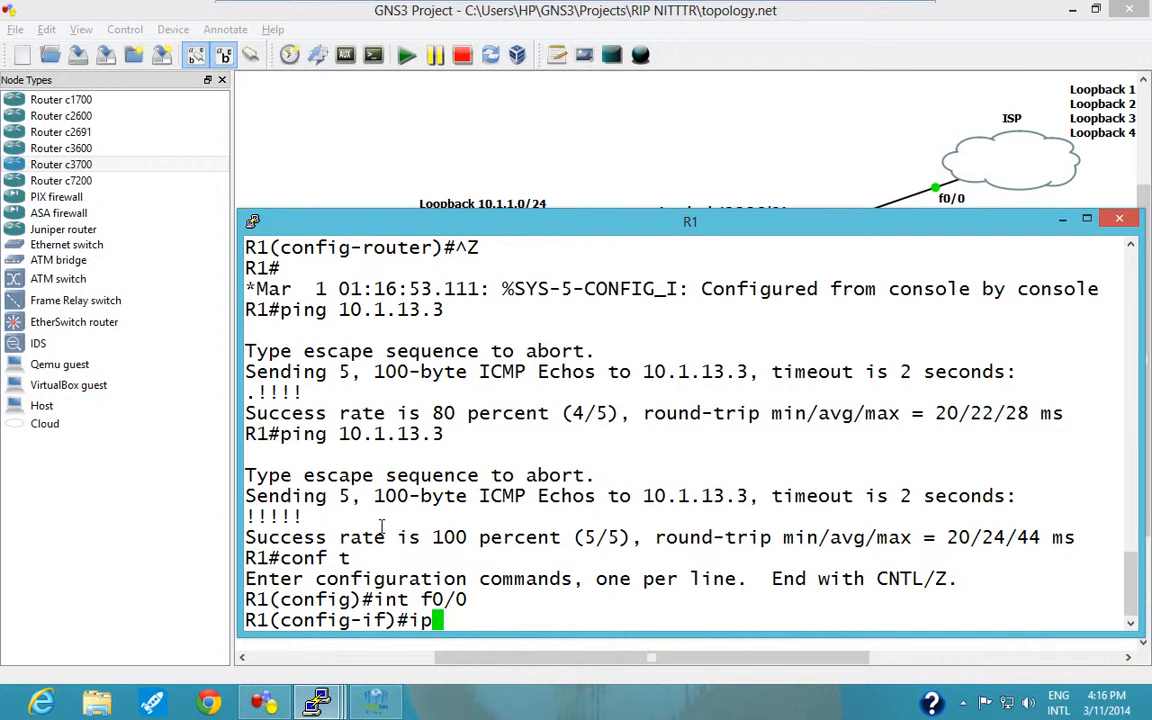
pyautogui.write(' rip sen')
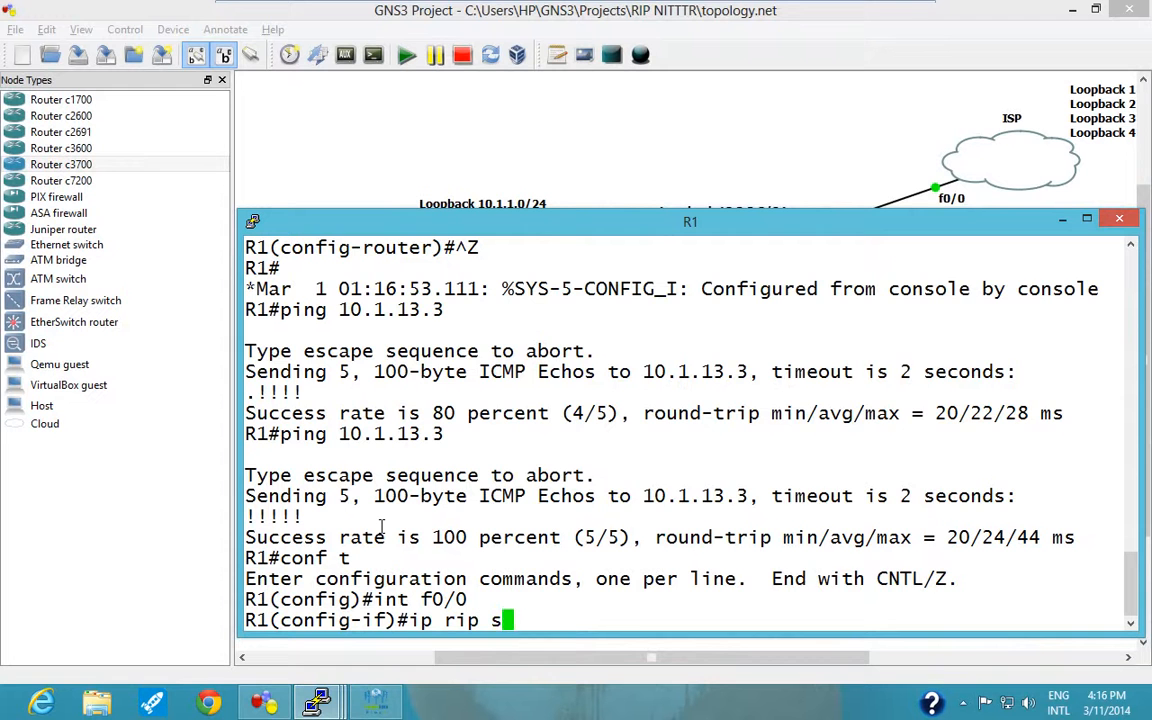
pyautogui.press('Tab')
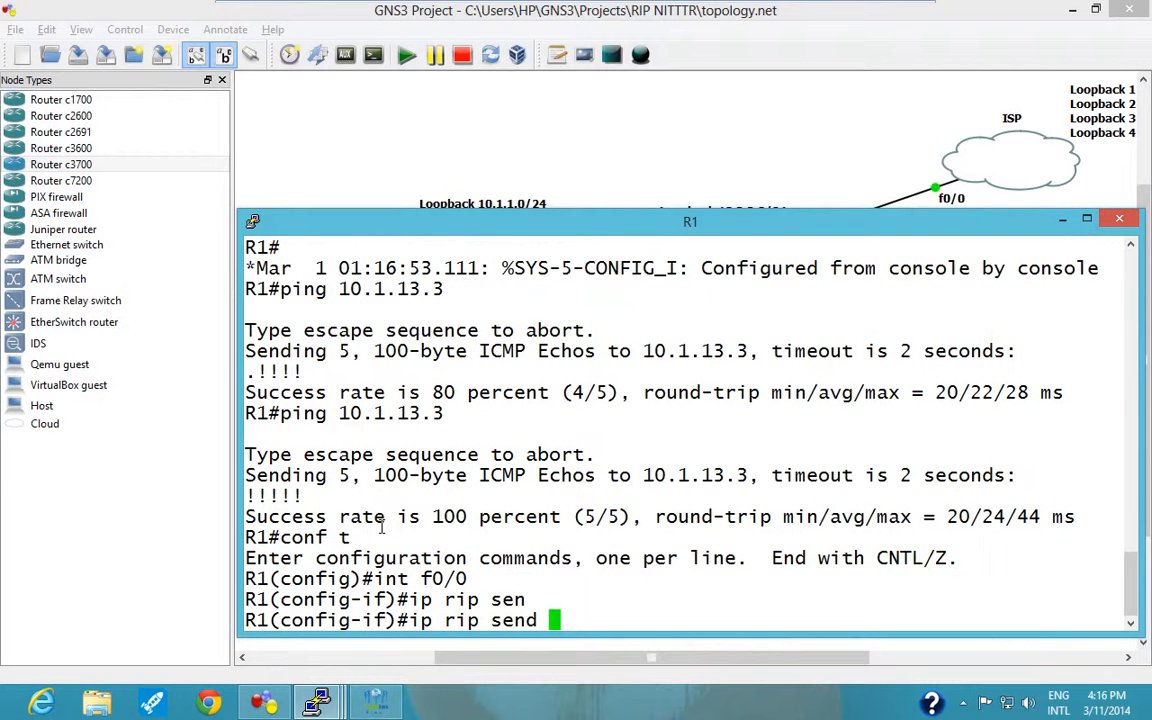
pyautogui.write('v2')
pyautogui.press('Return')
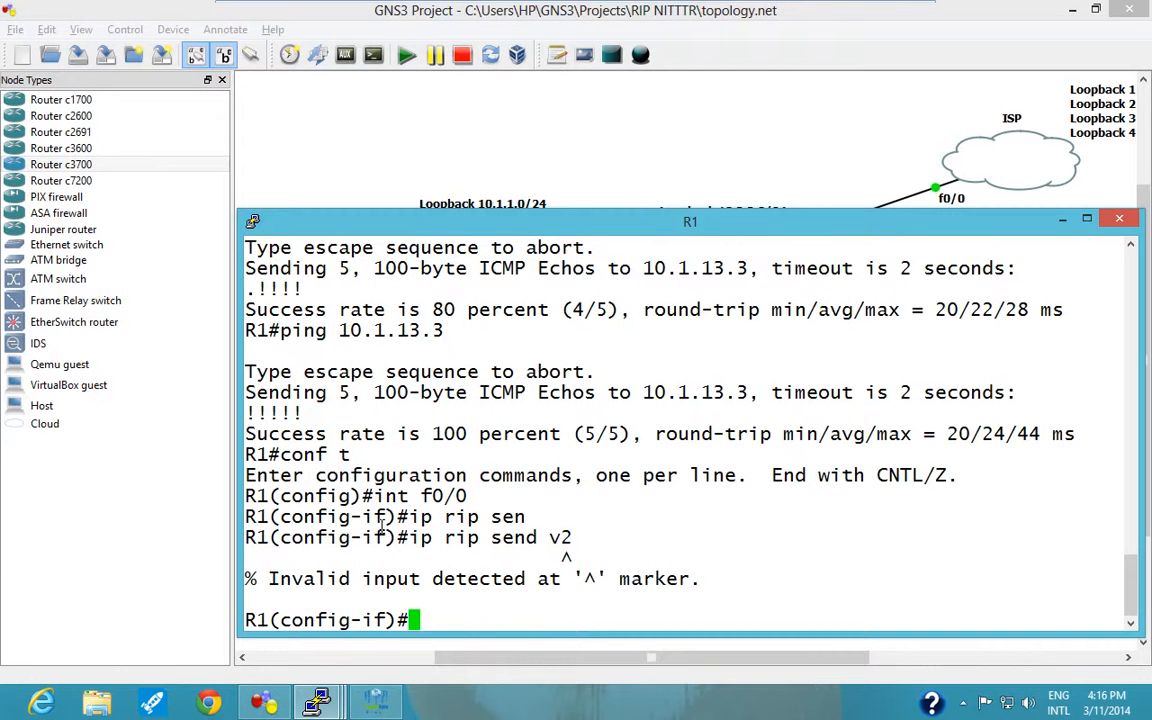
# Look up the options of "ip rip send" and make R1's f0/0 send RIPv2 with "ip rip send version 2".
pyautogui.press('Up')
pyautogui.press('BackSpace')
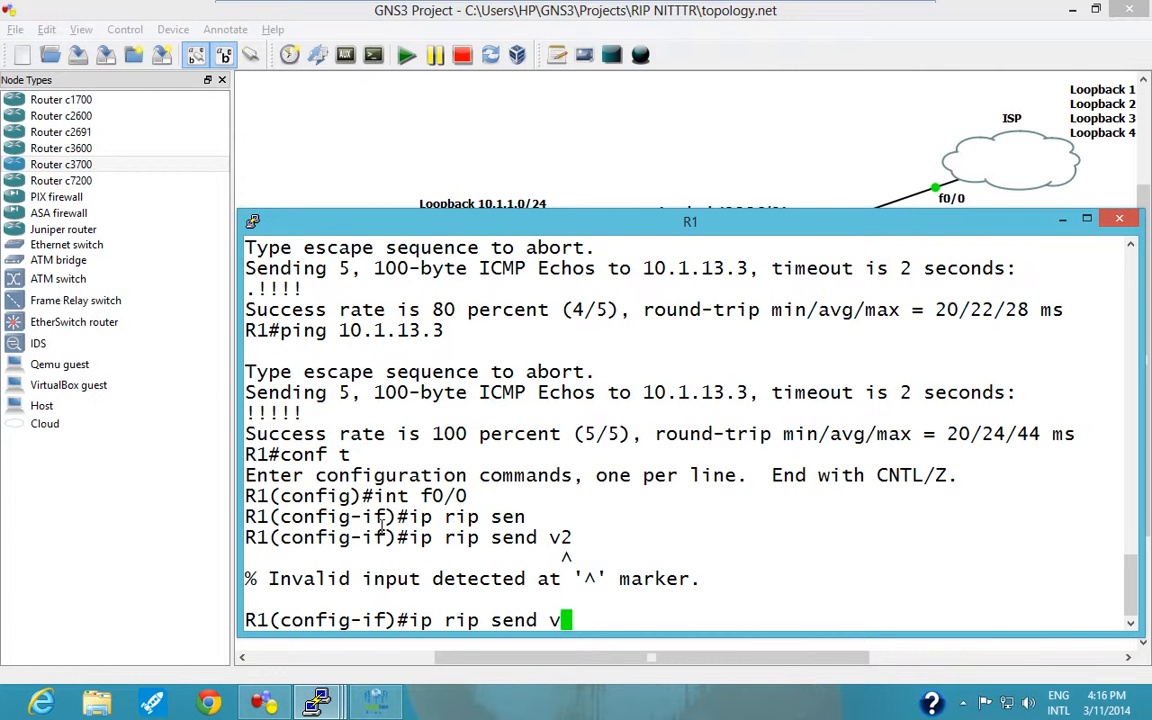
pyautogui.press('BackSpace')
pyautogui.write('?')
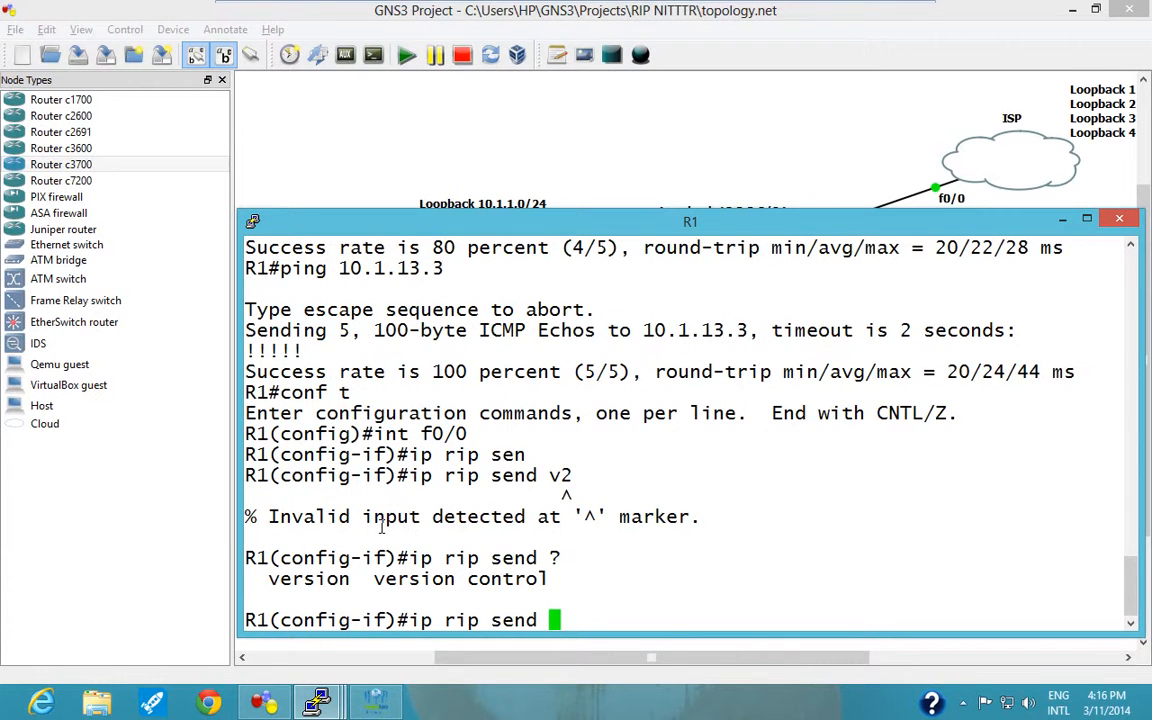
pyautogui.write('ve')
pyautogui.write('r')
pyautogui.press('Tab')
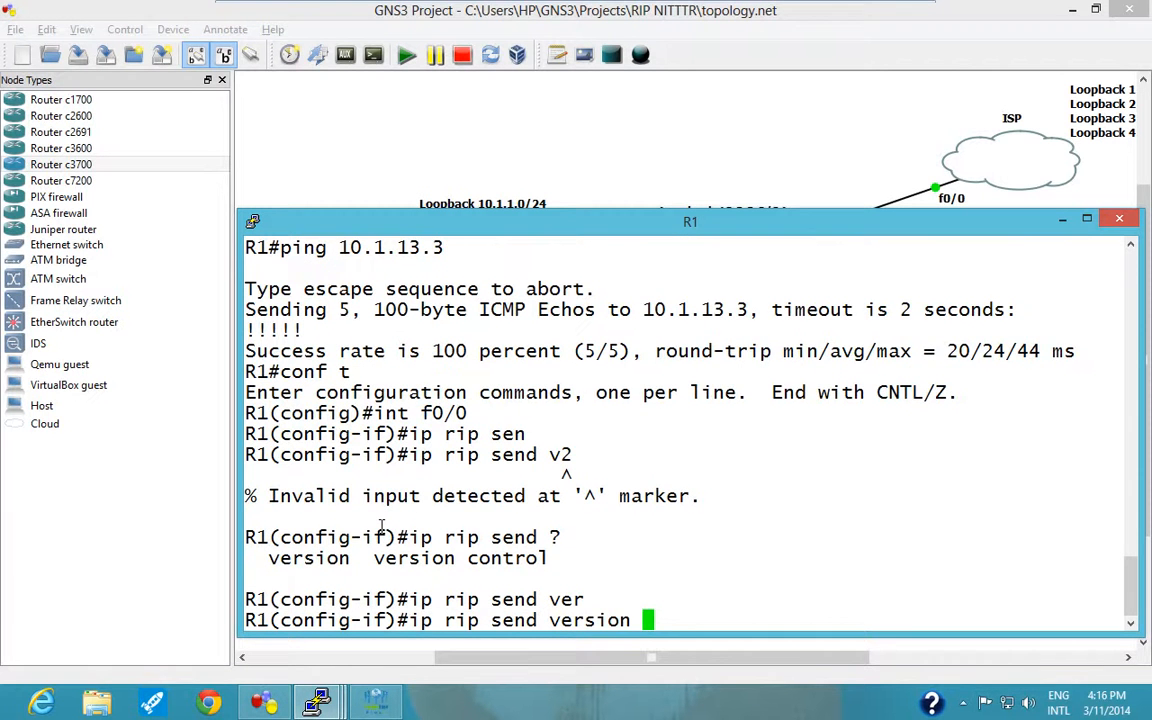
pyautogui.write('2')
pyautogui.press('Return')
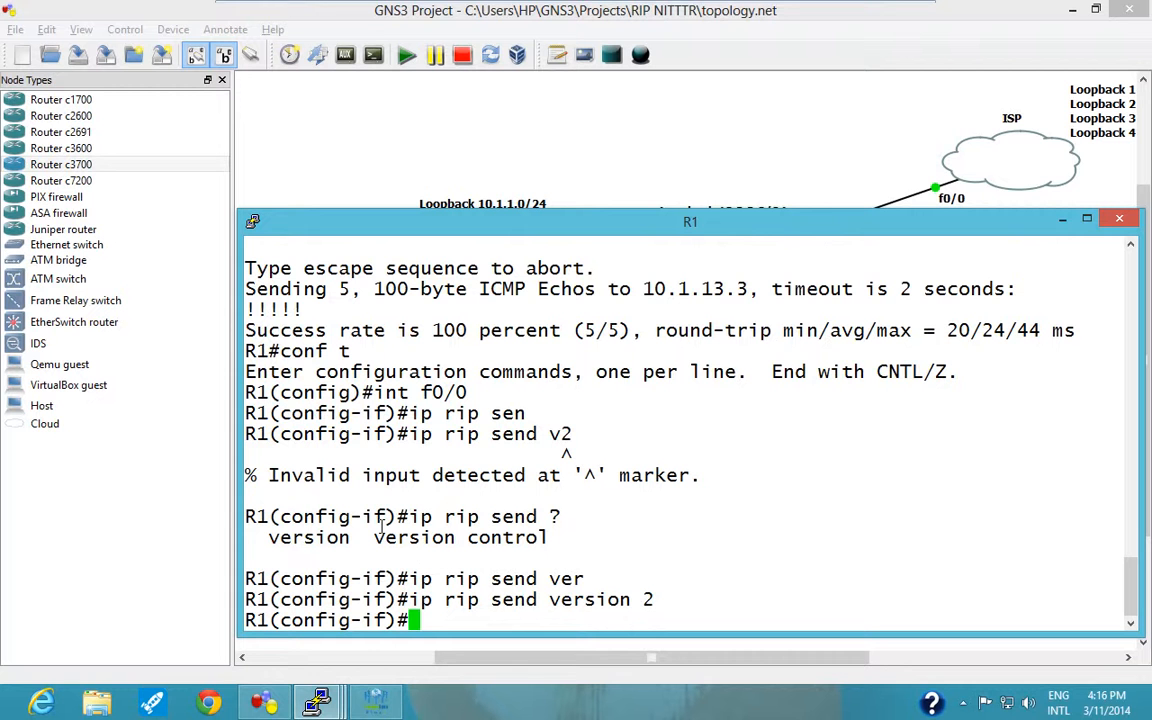
# Reuse the previous command to make R1's f0/0 accept RIPv2 updates with "ip rip receive version 2".
pyautogui.press('Up')
pyautogui.press('Left')
pyautogui.press('Left')
pyautogui.press('Left')
pyautogui.press('Left')
pyautogui.press('Left')
pyautogui.press('Left')
pyautogui.press('Left')
pyautogui.press('Left')
pyautogui.press('Left')
pyautogui.press('Left')
pyautogui.press('Left')
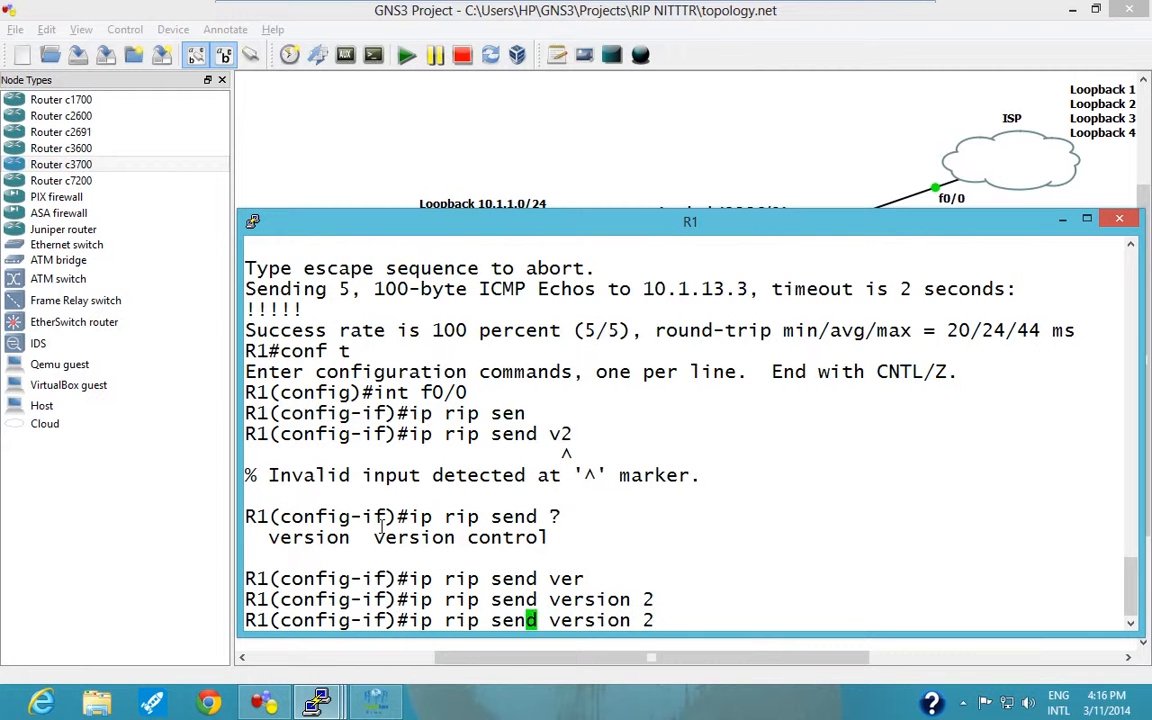
pyautogui.press('Right')
pyautogui.press('BackSpace')
pyautogui.press('BackSpace')
pyautogui.press('BackSpace')
pyautogui.press('BackSpace')
pyautogui.write('re')
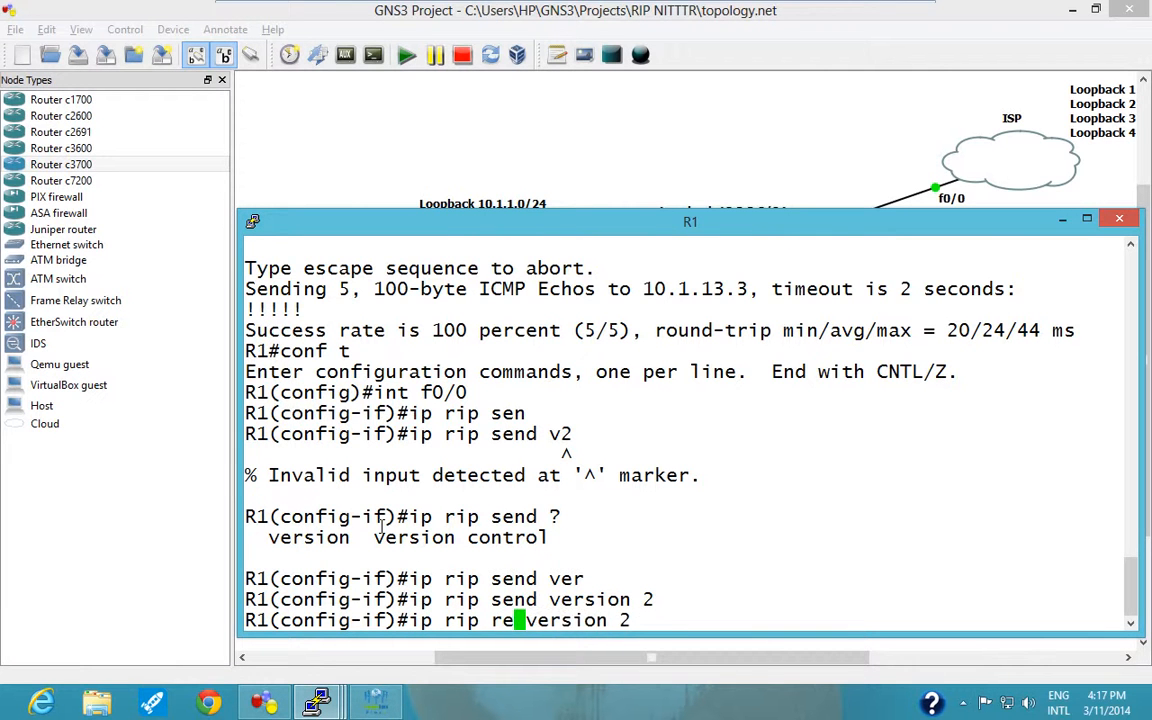
pyautogui.write('ceive')
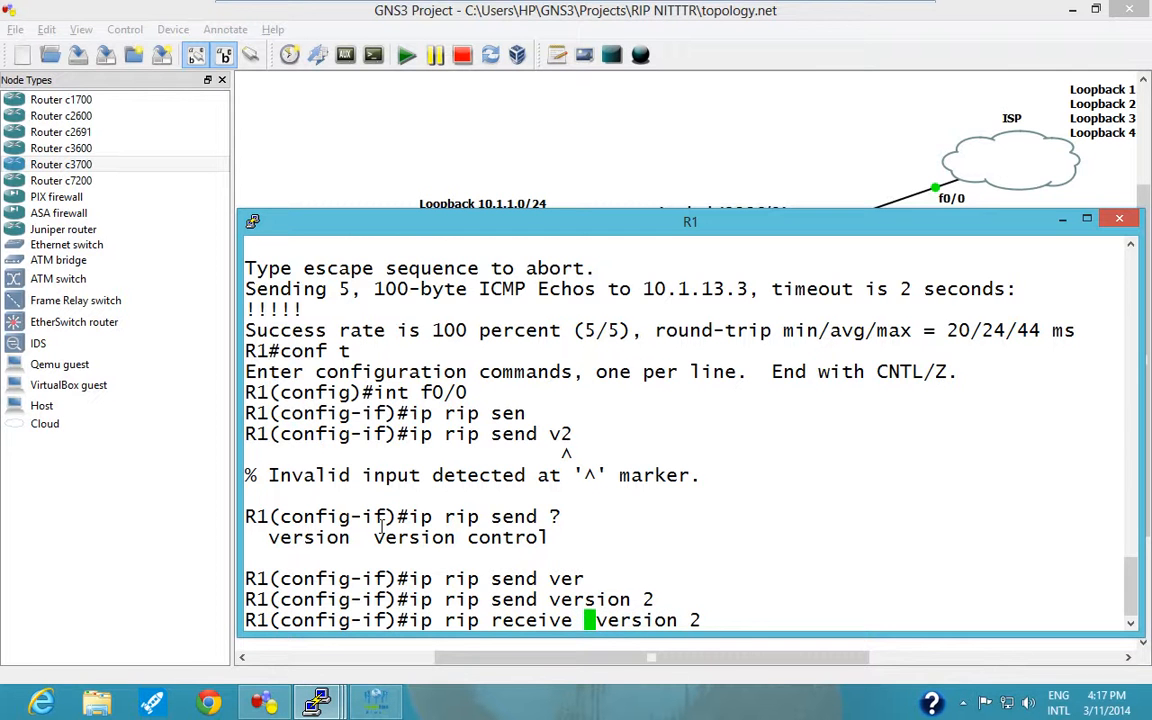
pyautogui.press('Return')
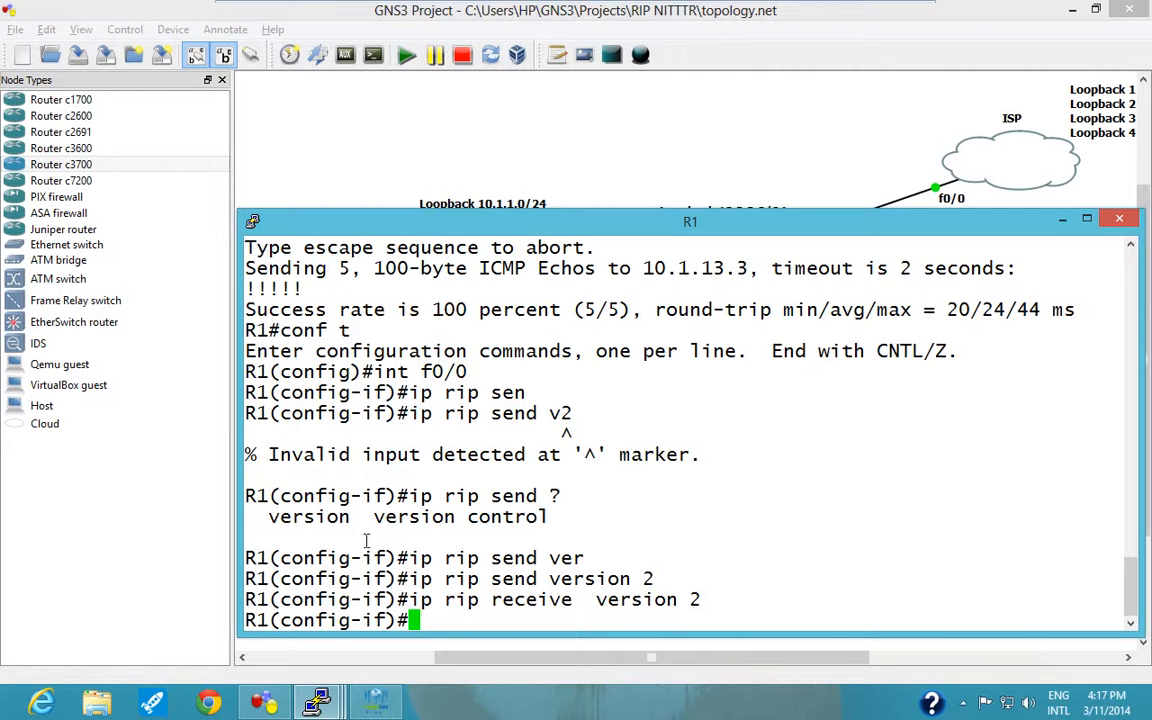
# Exit interface configuration on R1 with "exit" and minimize its console.
pyautogui.write('exi')
pyautogui.press('Tab')
pyautogui.press('Return')
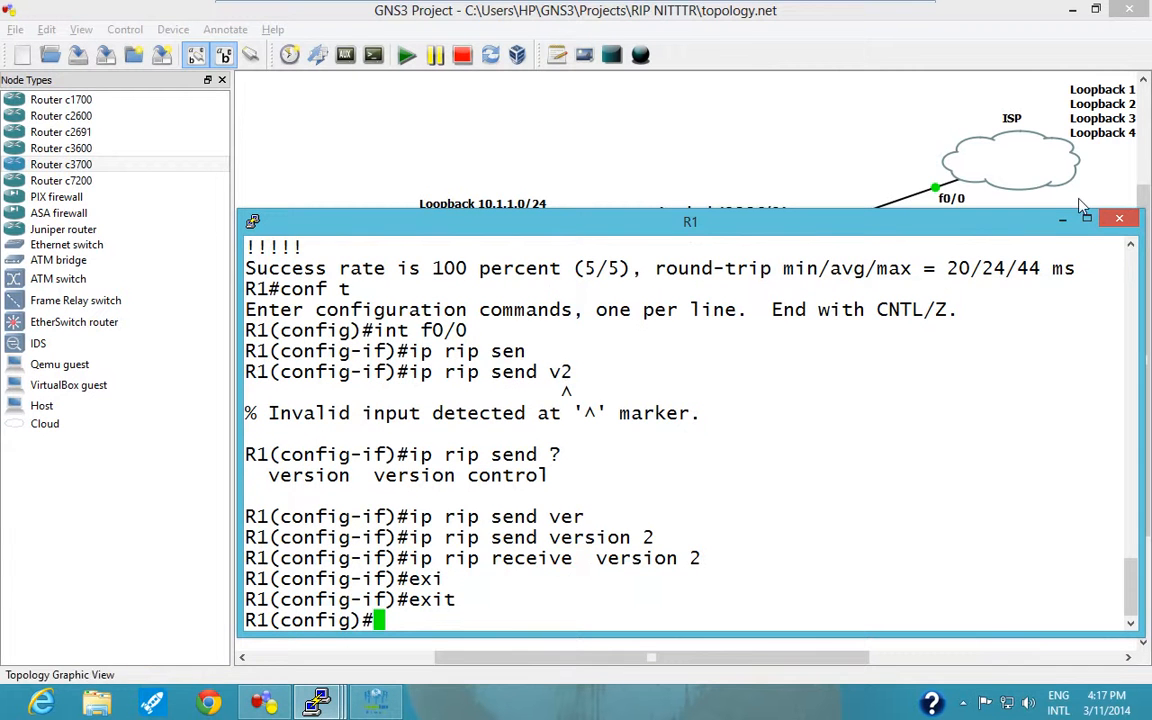
pyautogui.click(1063, 223)
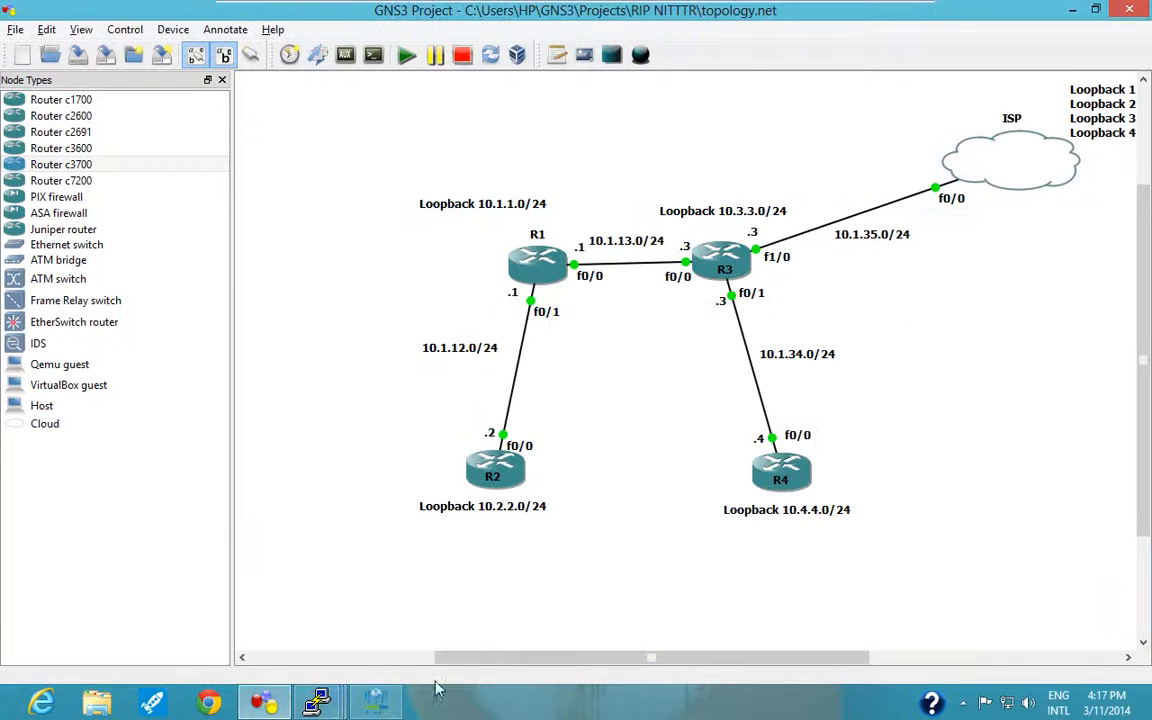
# Open R2's console and examine the connected and RIP routes in its earlier routing table output.
pyautogui.click(285, 705)
pyautogui.click(290, 706)
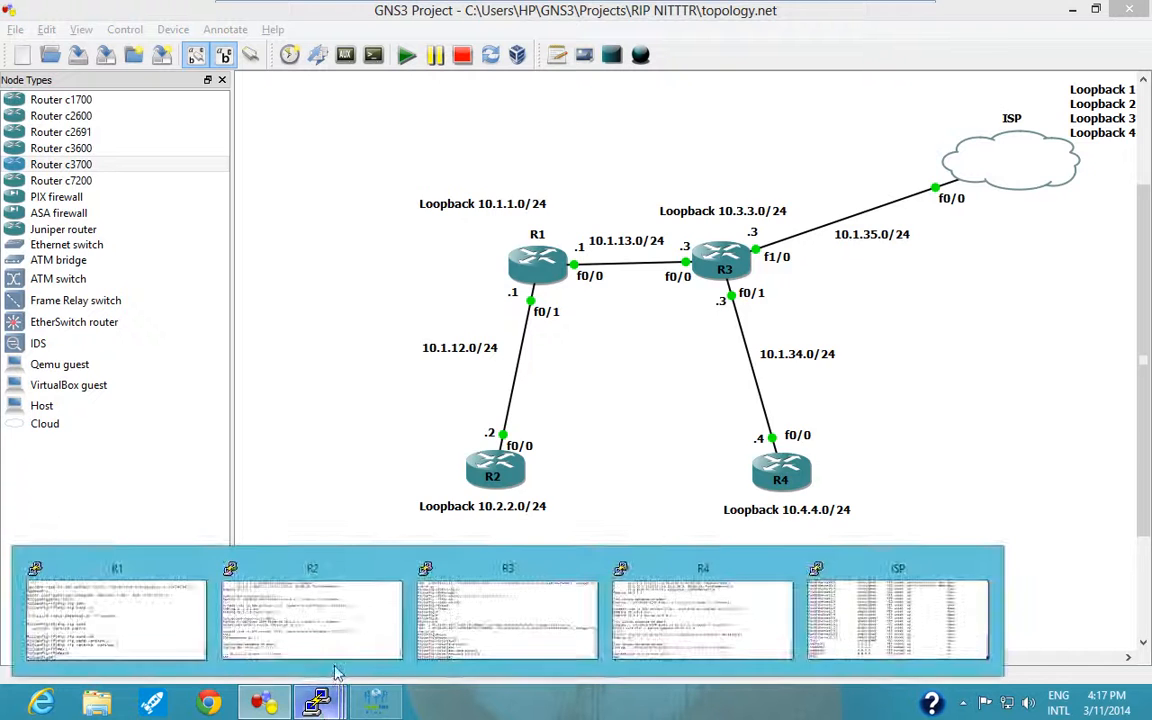
pyautogui.click(330, 618)
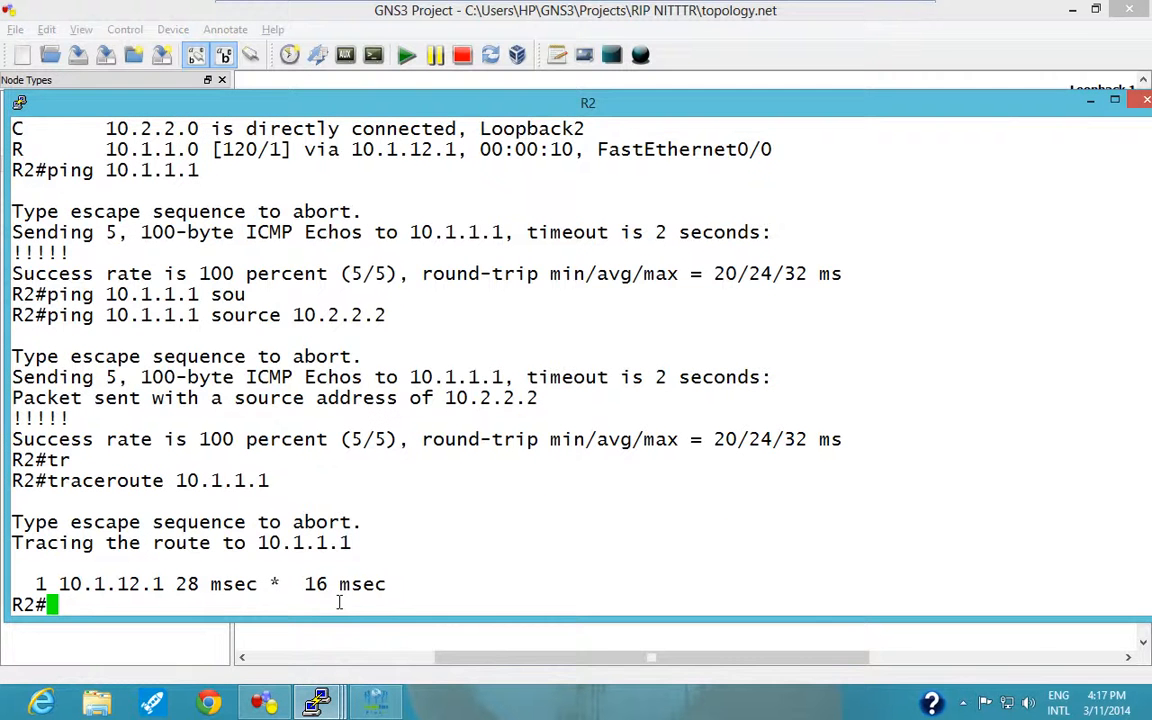
pyautogui.moveTo(447, 103); pyautogui.dragTo(487, 106)
pyautogui.moveTo(480, 153); pyautogui.dragTo(481, 156)
pyautogui.scroll(1, 452, 321)
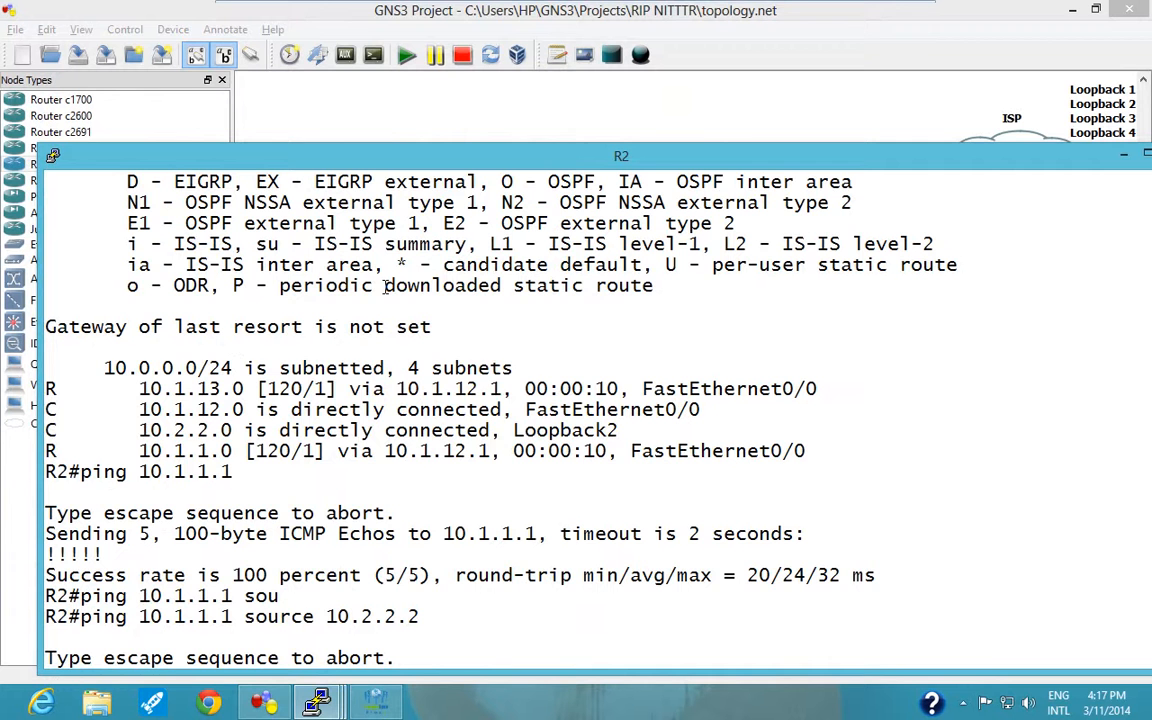
pyautogui.moveTo(57, 368); pyautogui.dragTo(277, 466)
pyautogui.click(294, 426)
pyautogui.moveTo(812, 451); pyautogui.dragTo(45, 345)
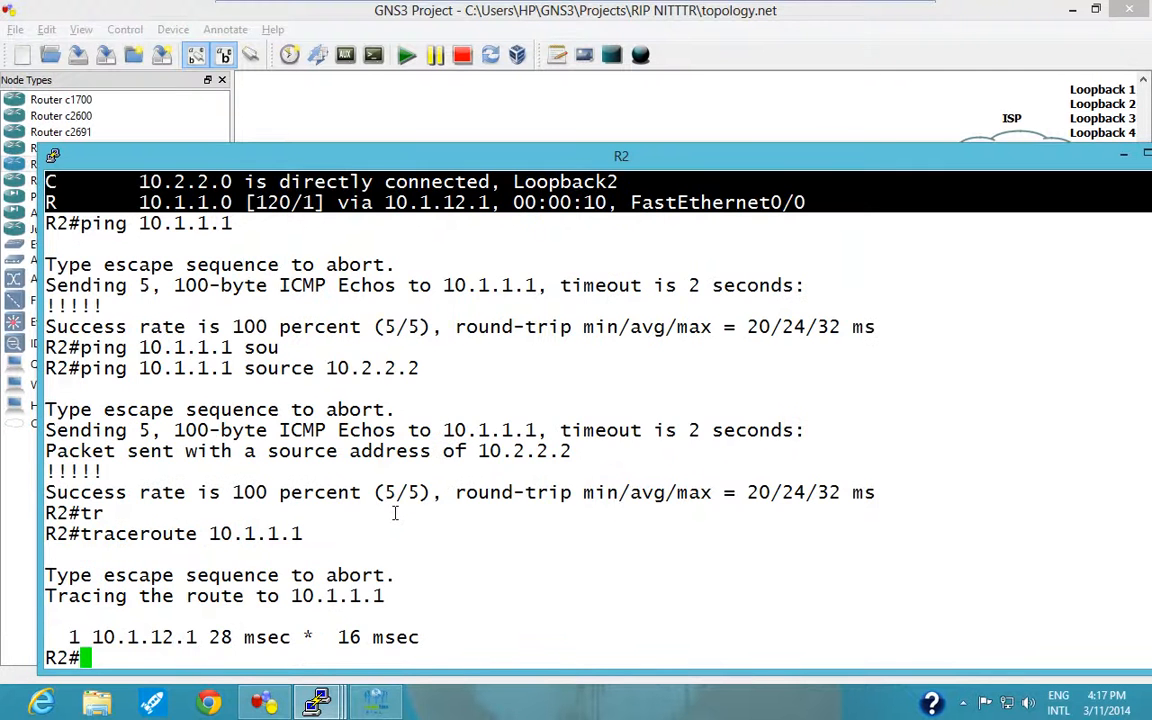
# Display R2's current routing table with "sh ip route" and examine its 10.4.4.0 entry.
pyautogui.scroll(4, 395, 513)
pyautogui.write('sh ip route')
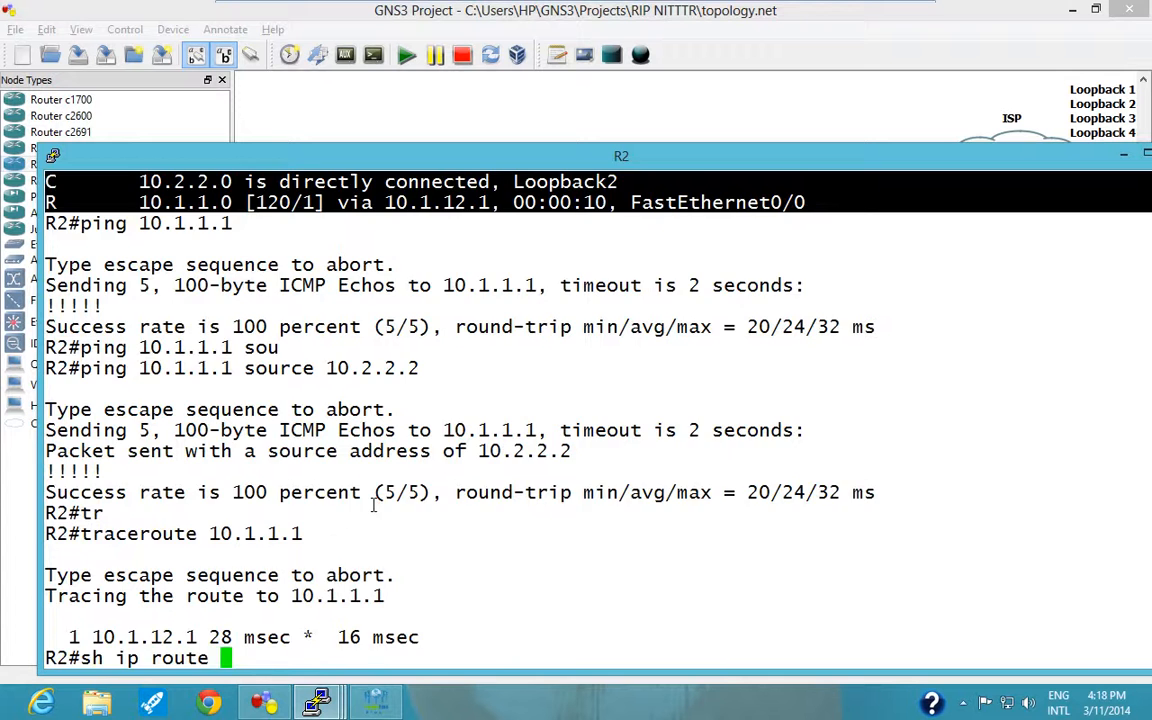
pyautogui.press('Return')
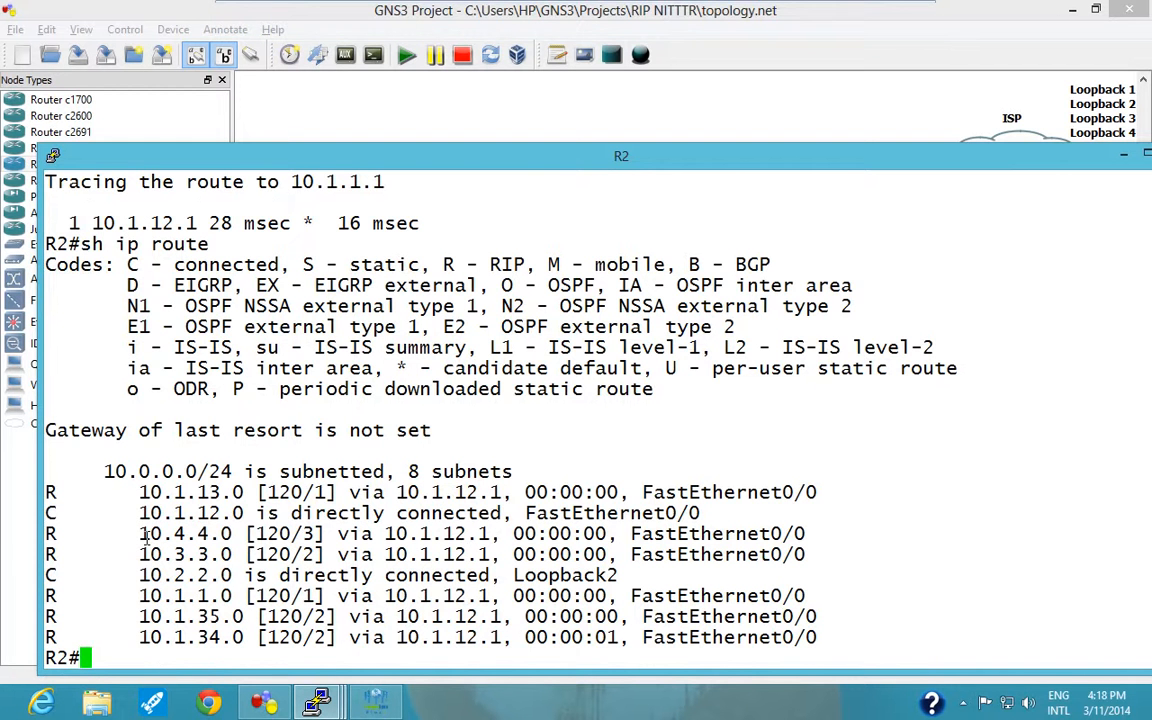
pyautogui.moveTo(139, 533); pyautogui.dragTo(243, 533)
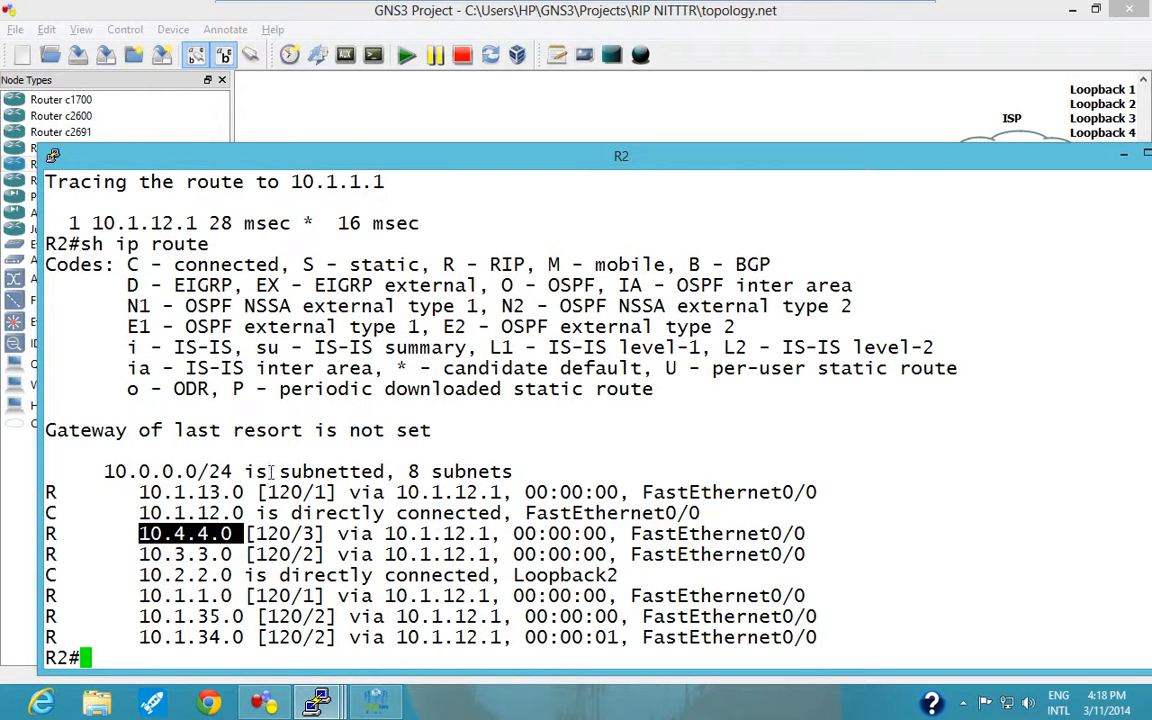
# Compare the topology diagram with the RIP routes in R2's routing table, and minimize R2's console.
pyautogui.click(644, 128)
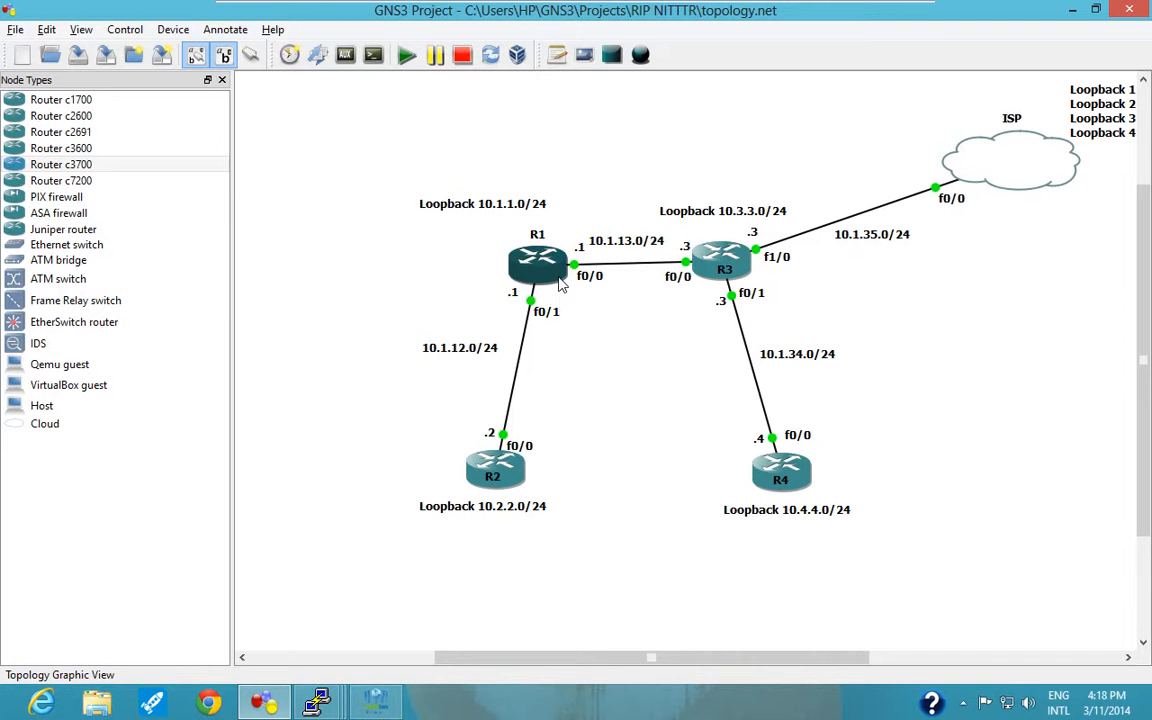
pyautogui.moveTo(558, 284)
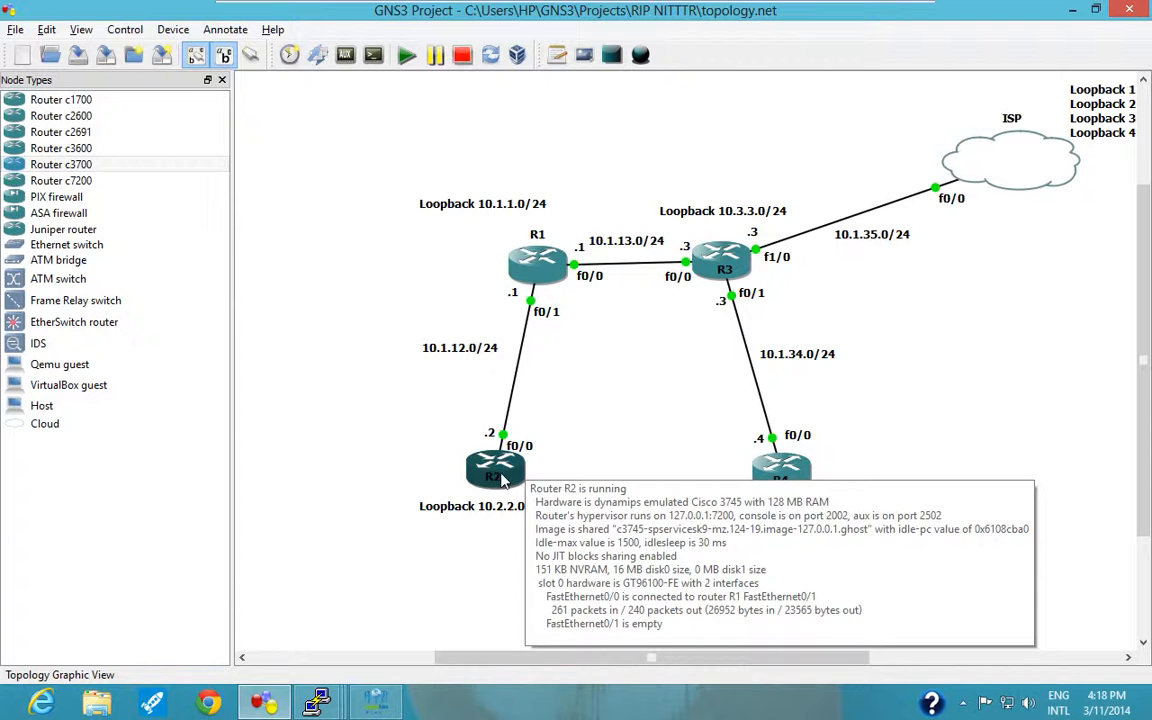
pyautogui.moveTo(500, 472)
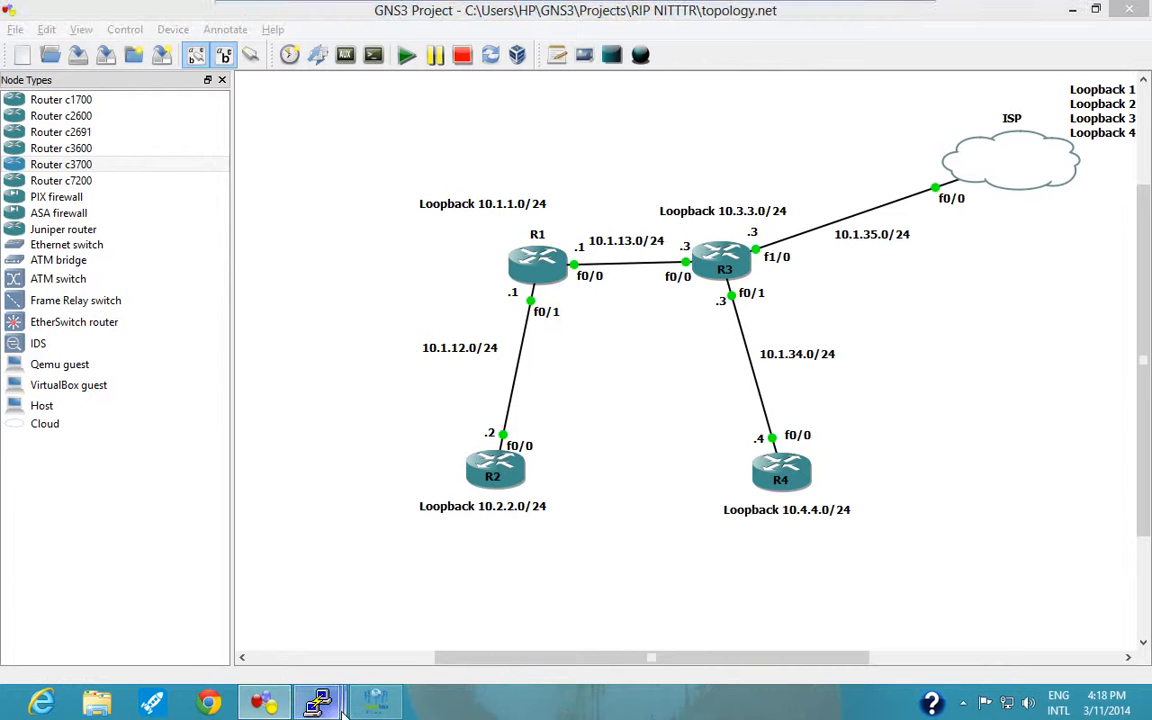
pyautogui.moveTo(317, 700)
pyautogui.click(303, 614)
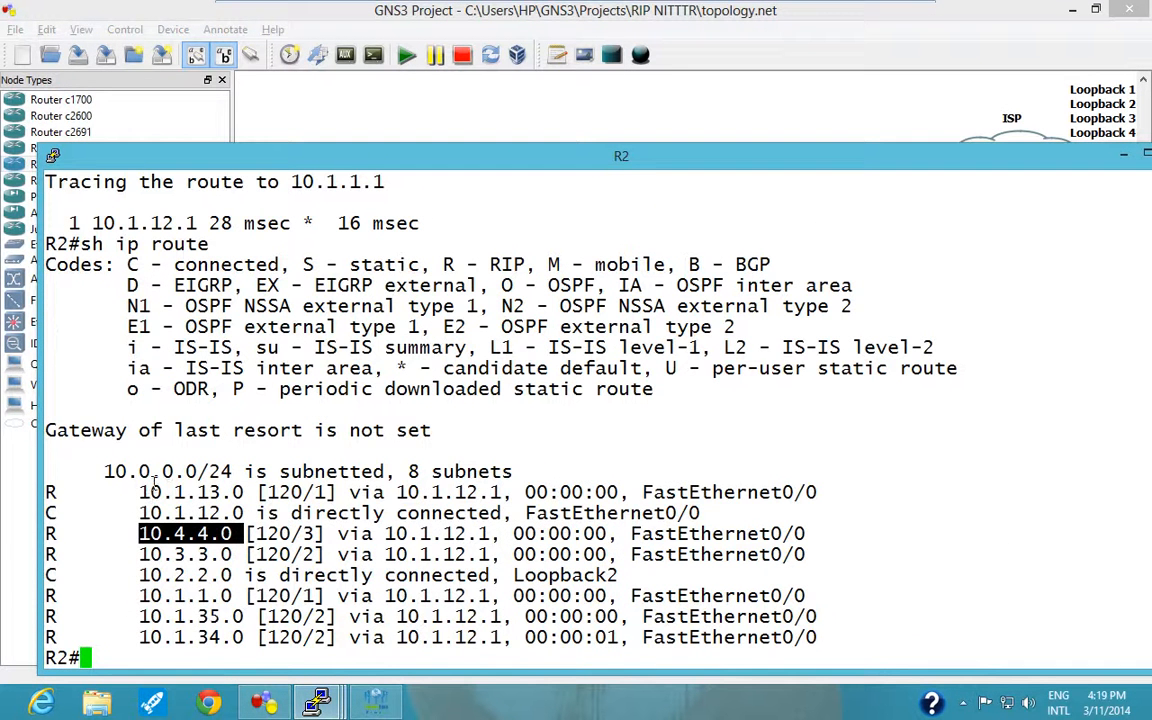
pyautogui.moveTo(71, 471); pyautogui.dragTo(335, 637)
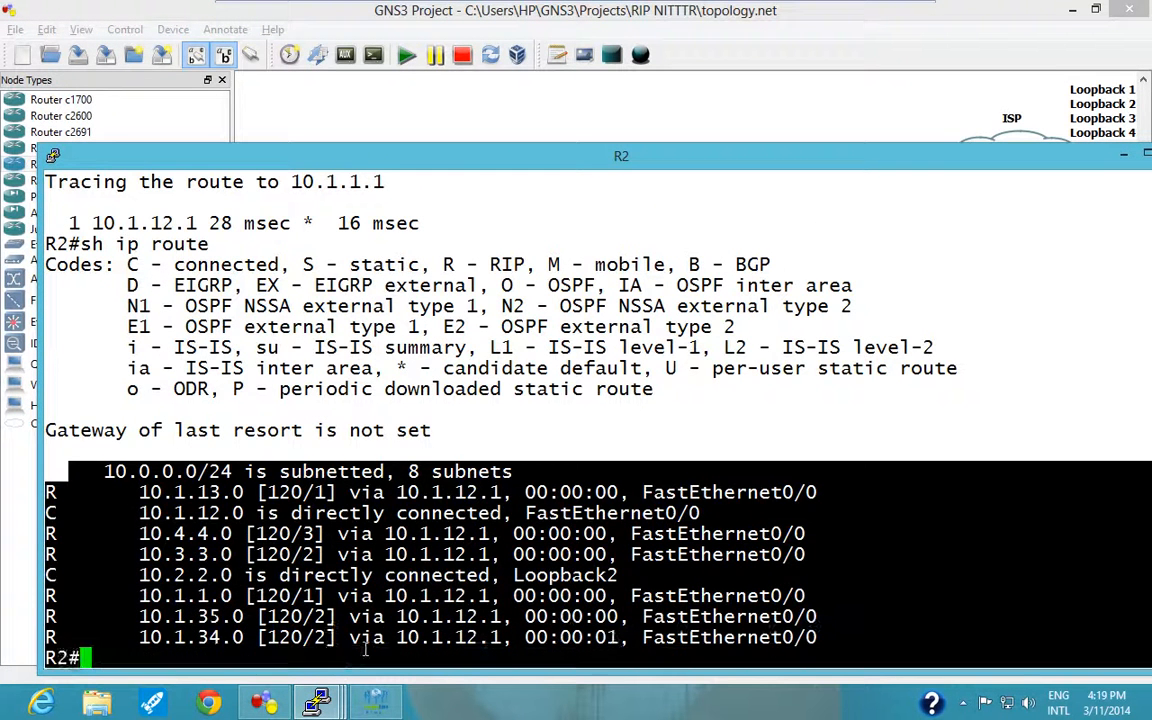
pyautogui.click(365, 648)
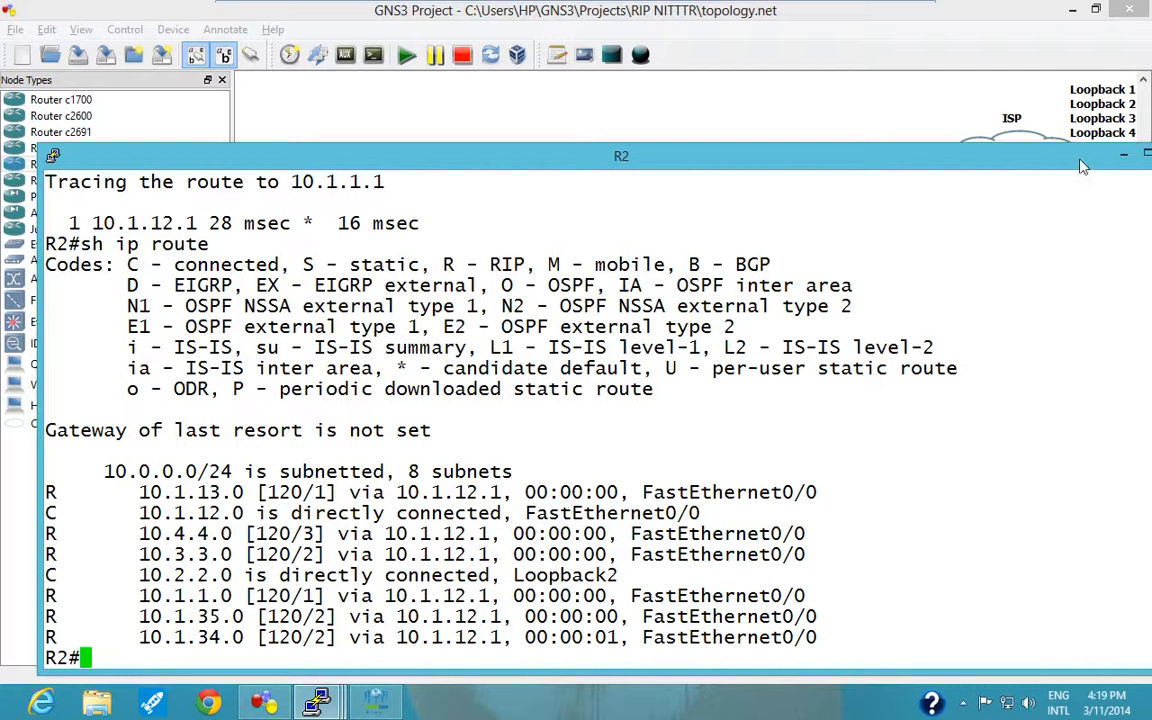
pyautogui.moveTo(1080, 166); pyautogui.dragTo(1018, 160)
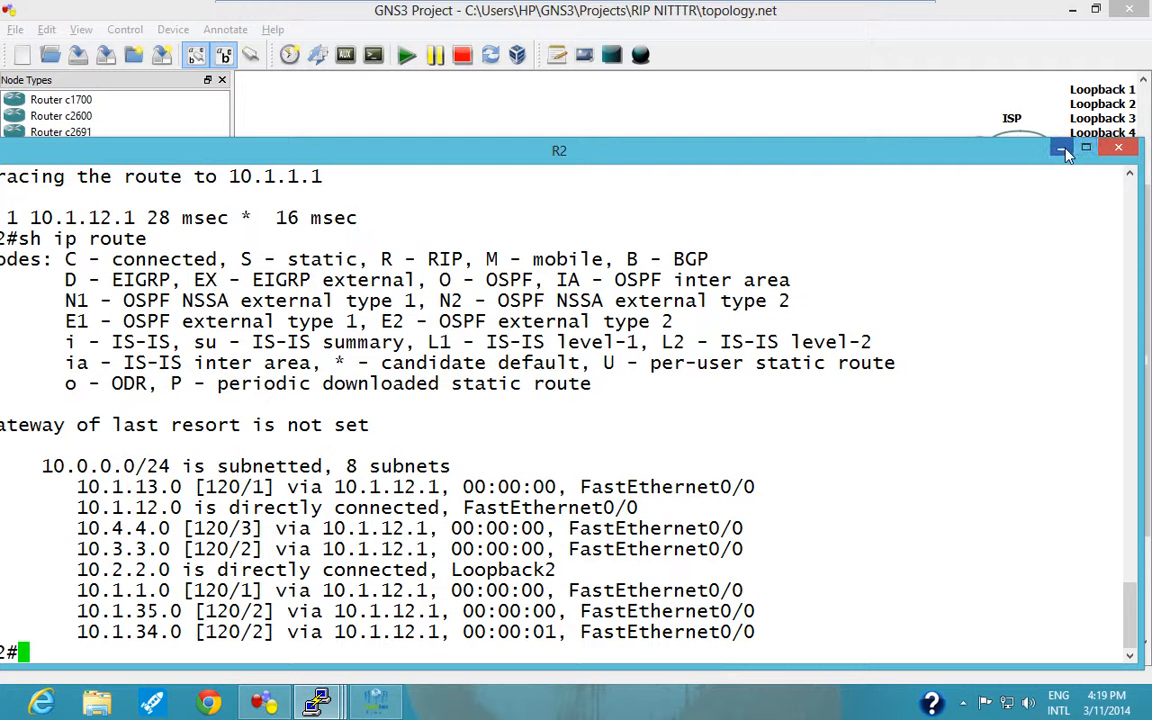
pyautogui.click(1062, 150)
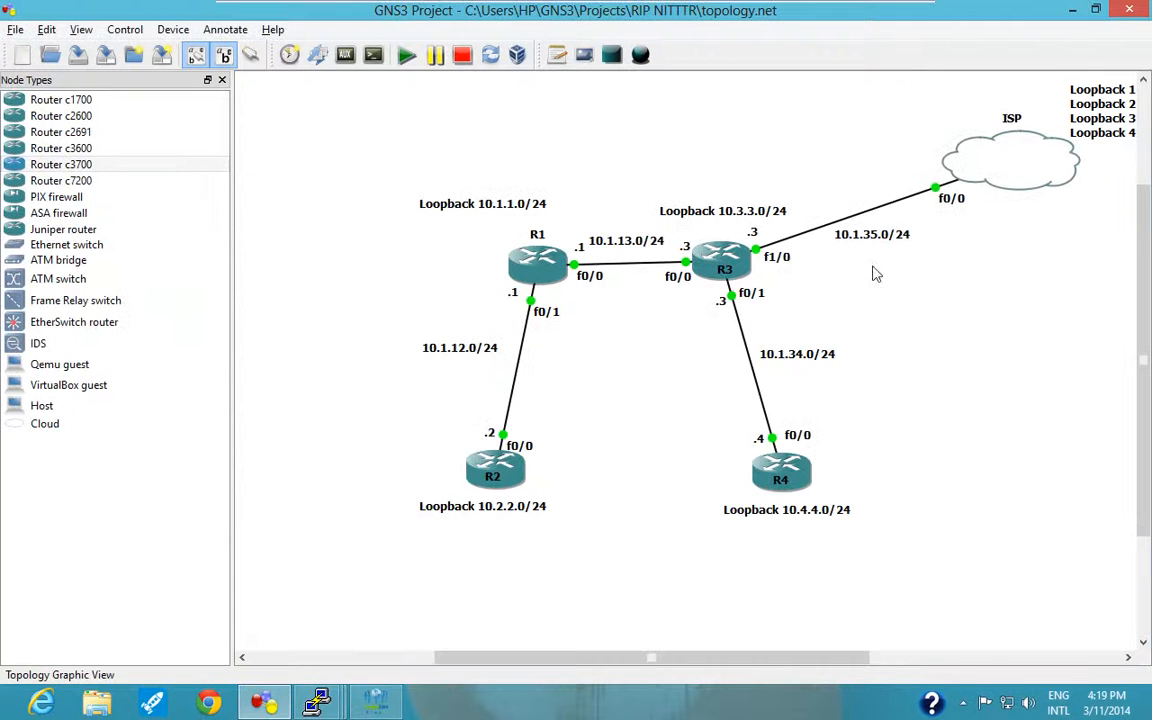
# Open R3's console and leave the RIP router configuration mode with "exit".
pyautogui.moveTo(362, 705)
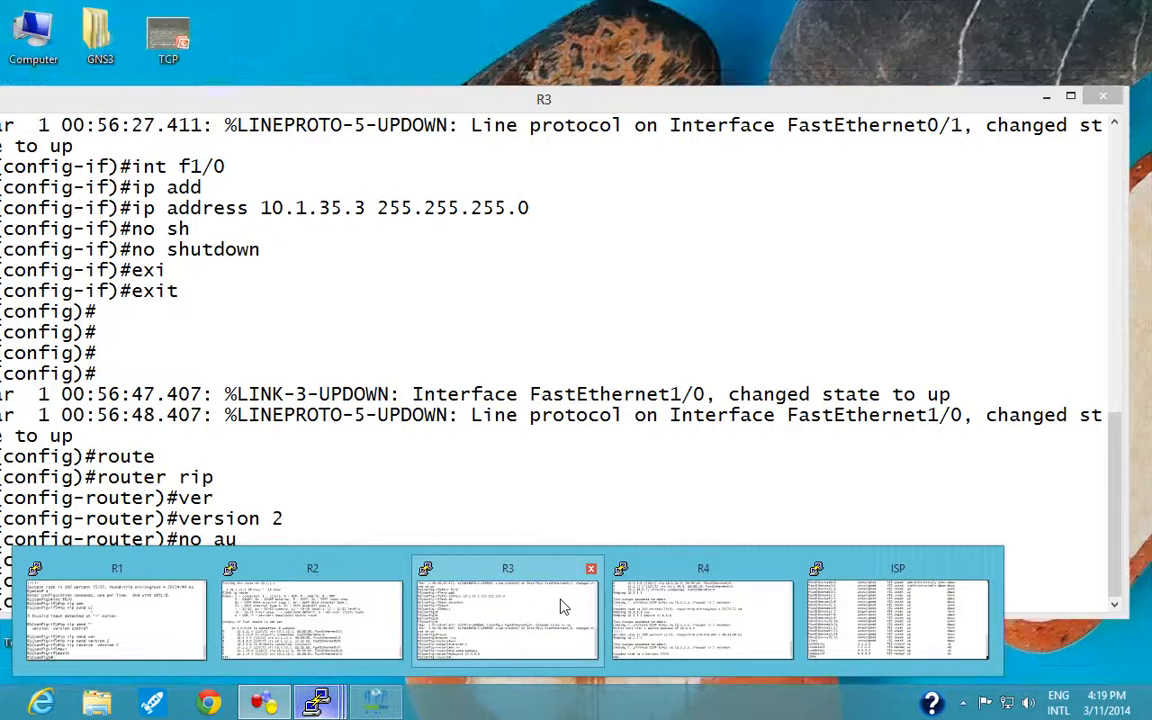
pyautogui.click(561, 602)
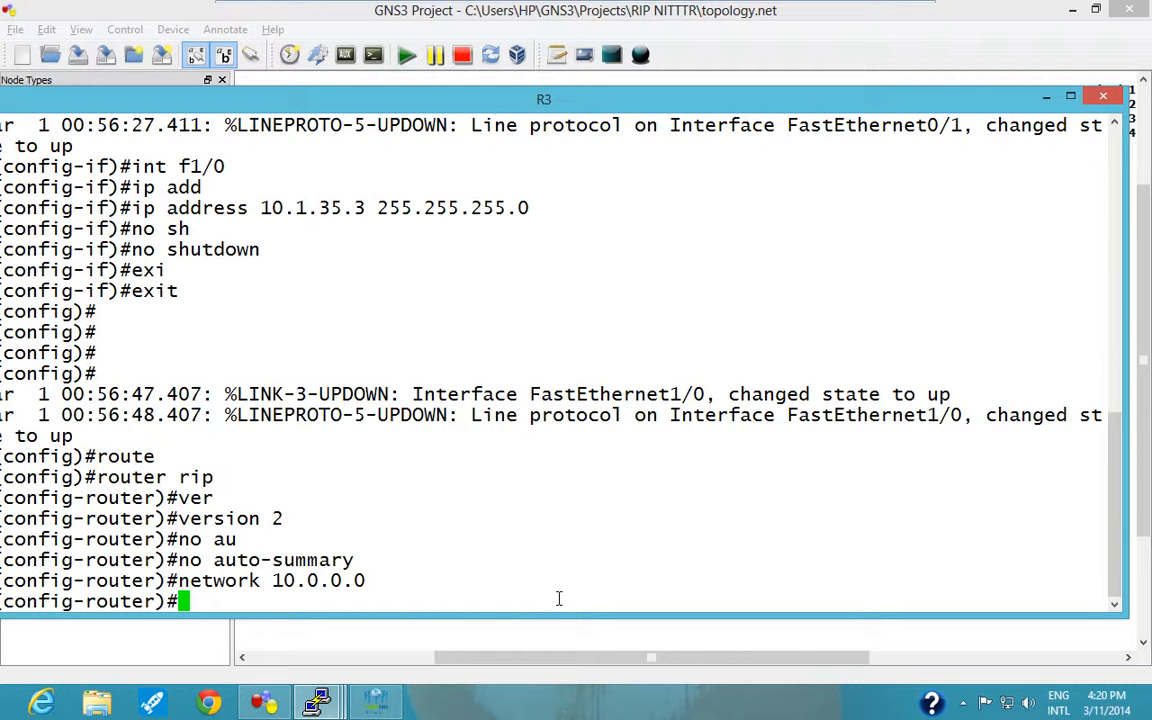
pyautogui.write('exi')
pyautogui.press('Return')
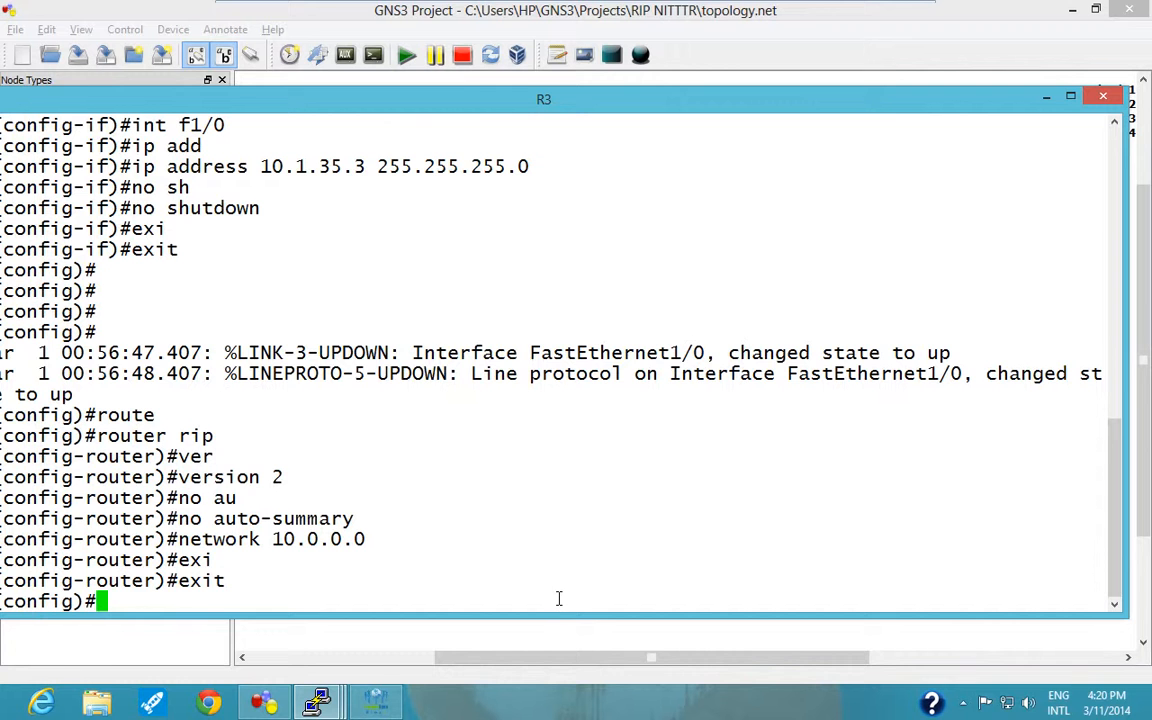
# Write the static default route command "ip route 0.0.0.0 0.0.0.0 10.1.35.5" at R3's configuration prompt.
pyautogui.moveTo(620, 110); pyautogui.dragTo(695, 147)
pyautogui.write('ip route')
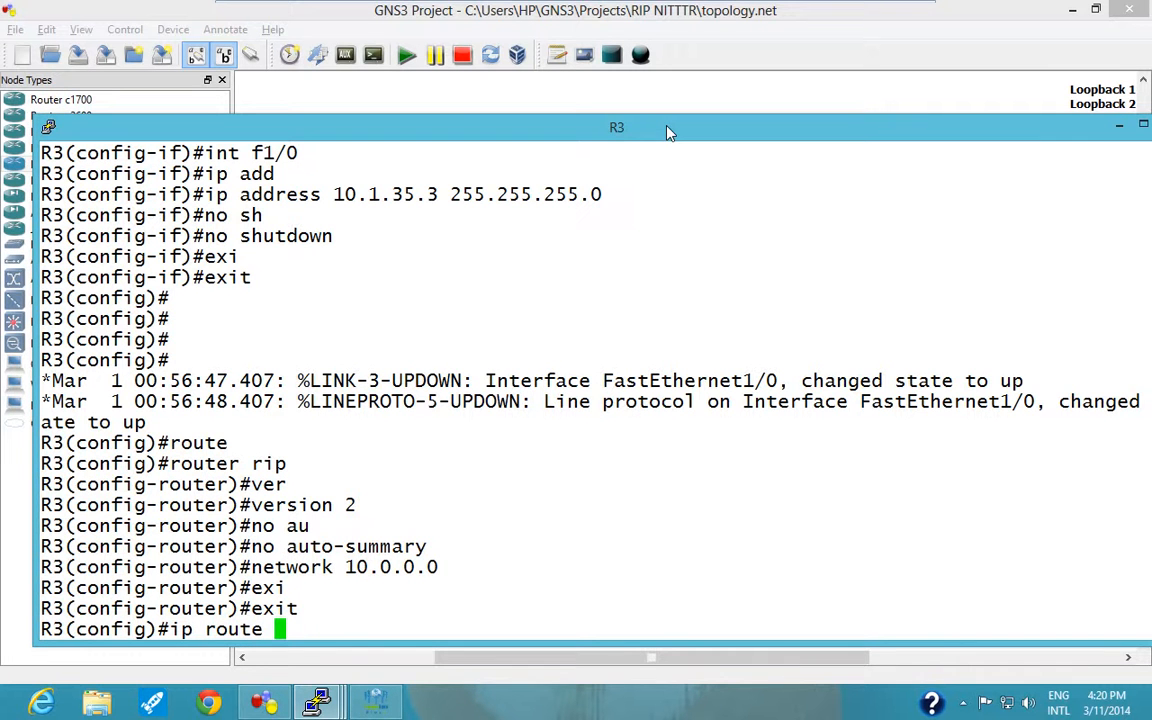
pyautogui.write('0.0.0.0')
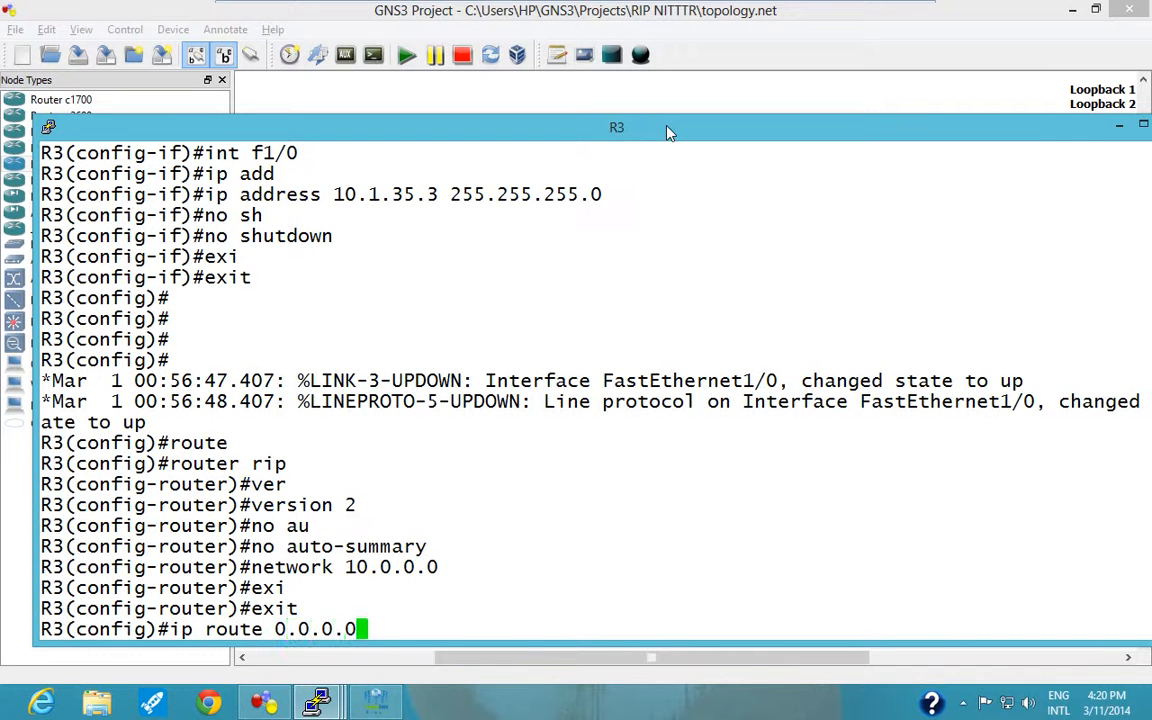
pyautogui.write(' 0.0.0.0')
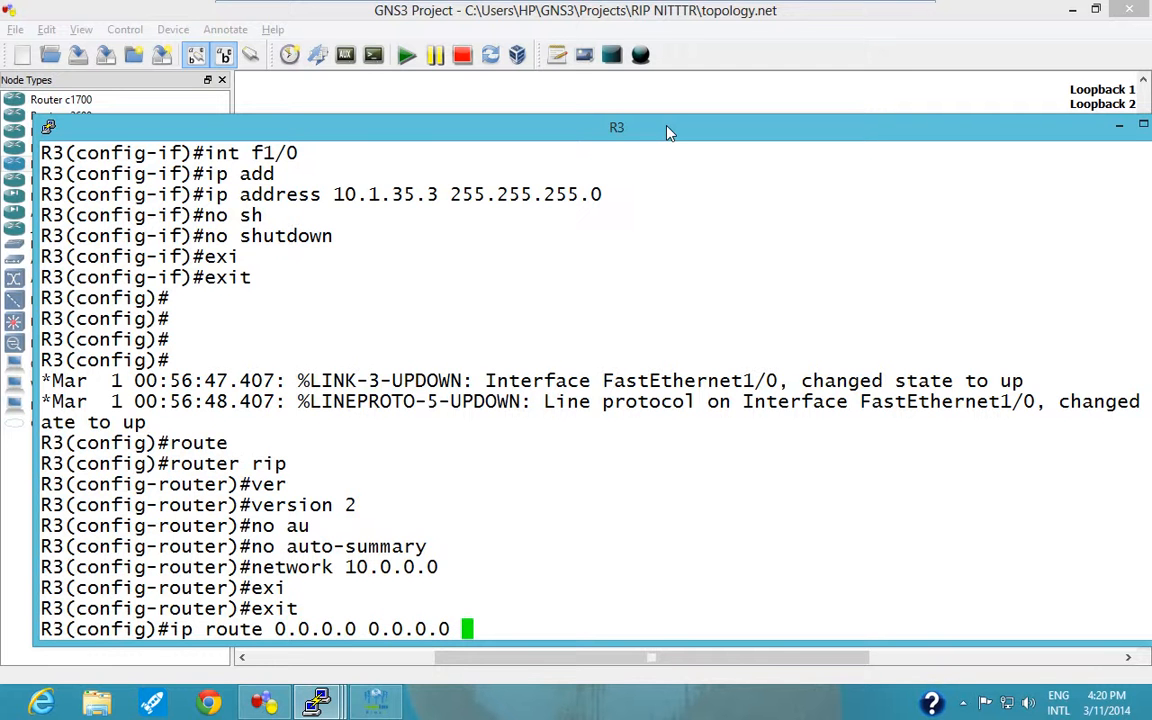
pyautogui.write(' 10.1.353.')
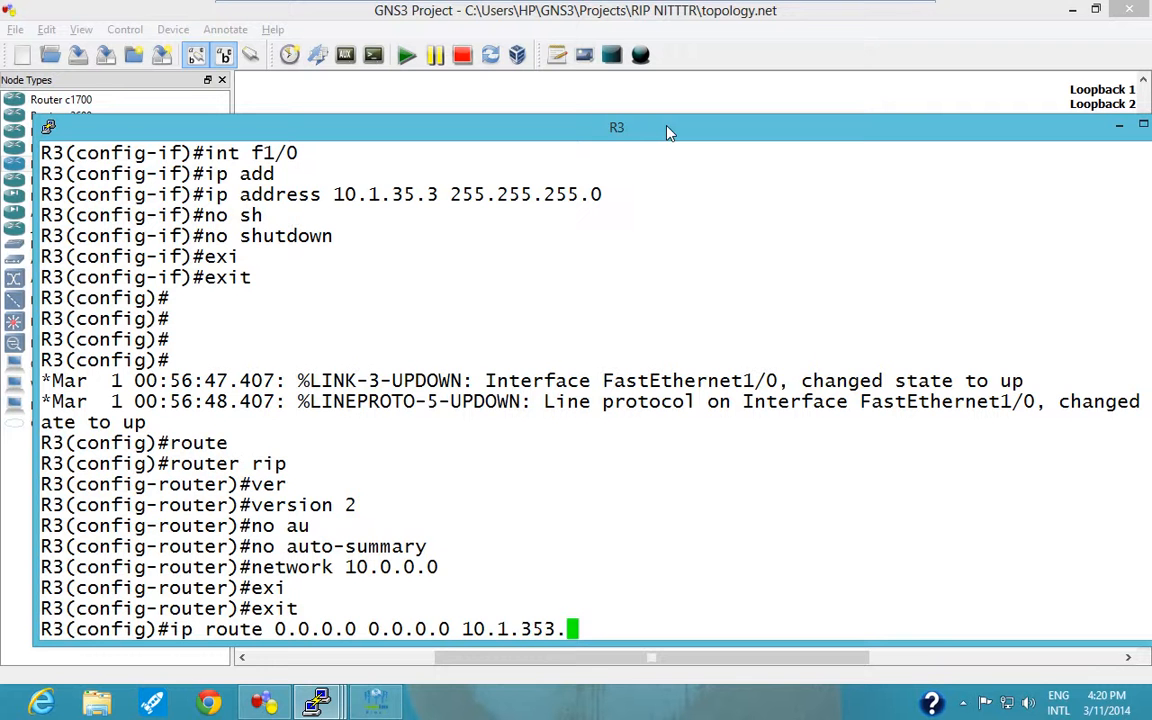
pyautogui.press('BackSpace')
pyautogui.press('BackSpace')
pyautogui.write('.5')
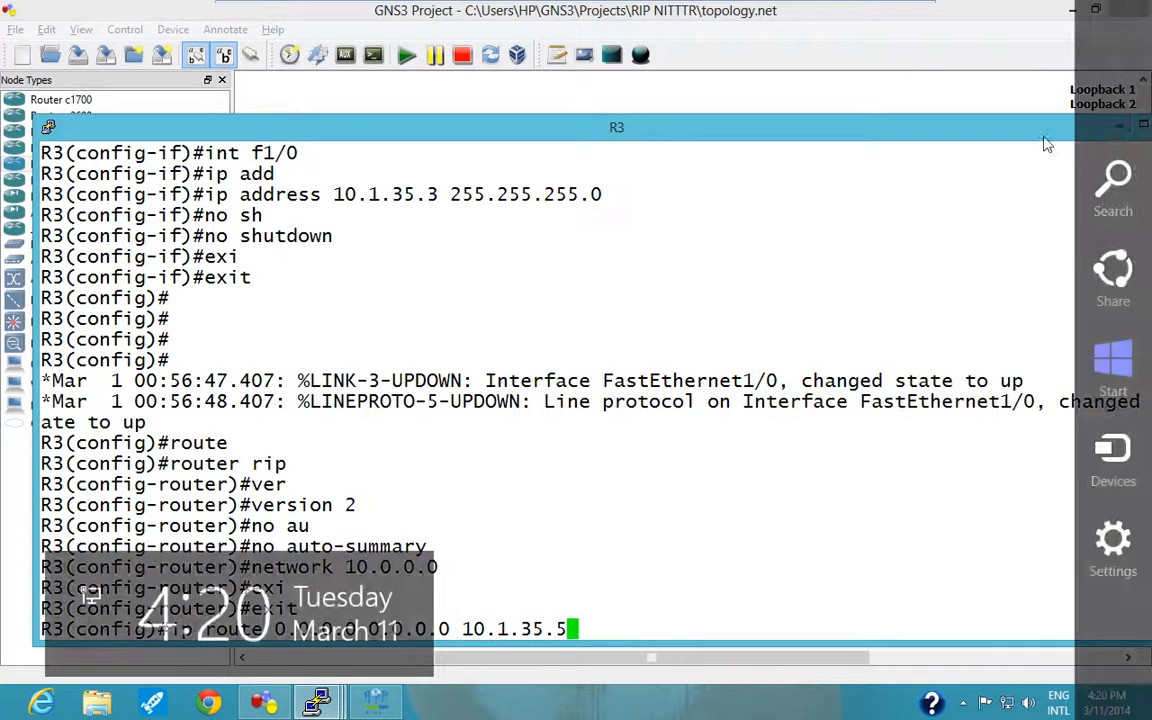
# Minimize R3's console and add a ".5" note beside the ISP cloud's f0/0 end of the R3 link.
pyautogui.click(1117, 129)
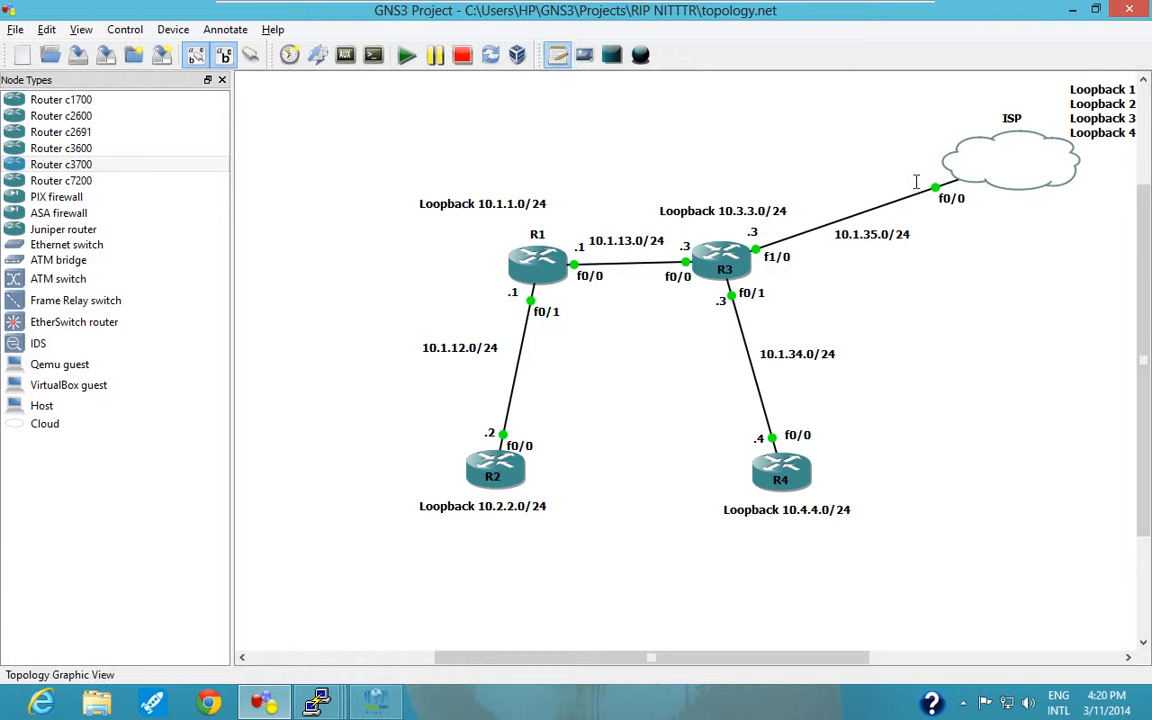
pyautogui.write('.5')
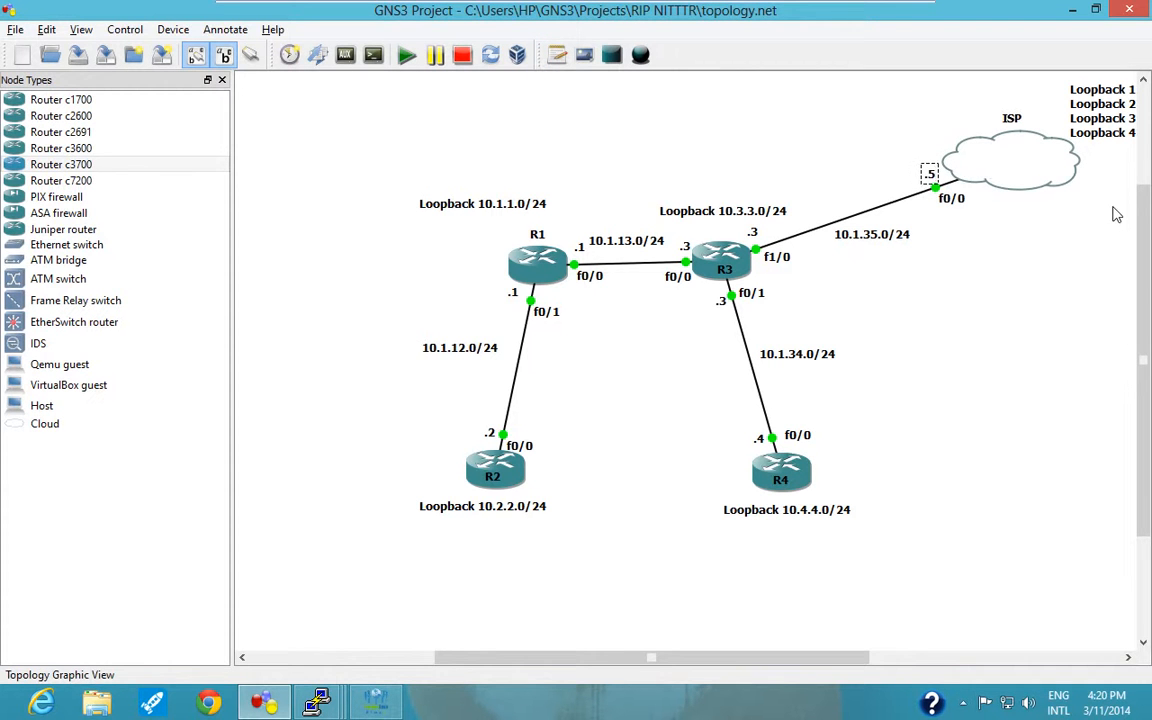
pyautogui.click(846, 151)
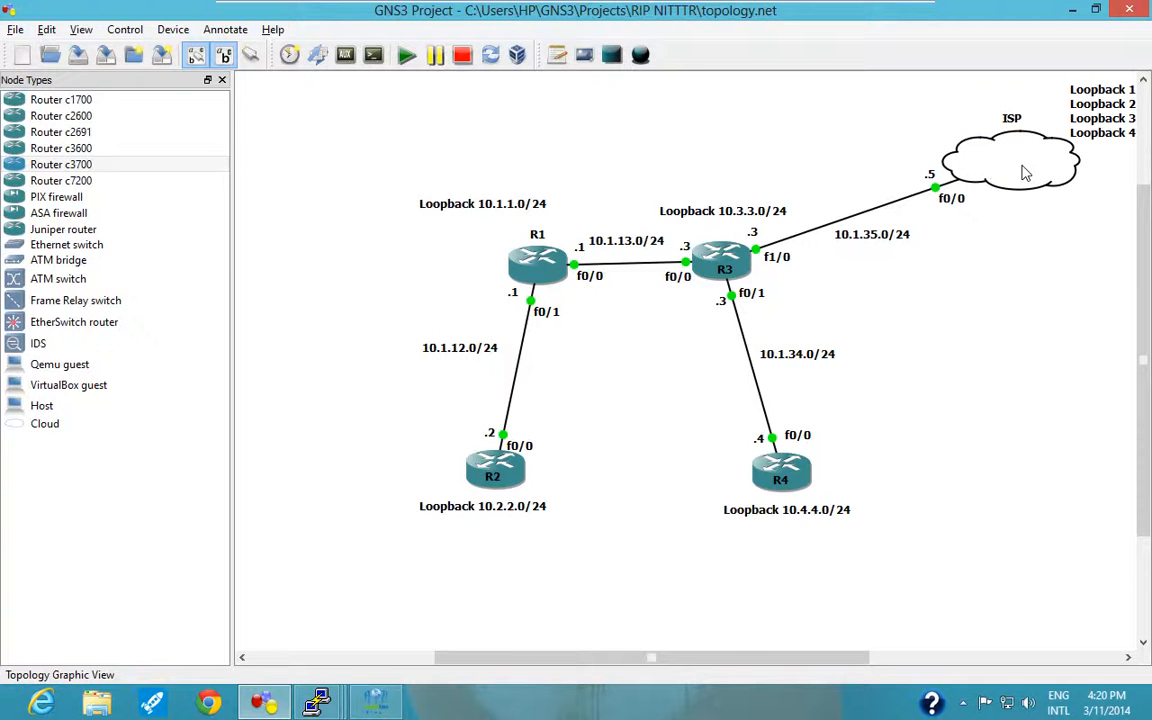
pyautogui.moveTo(1024, 173)
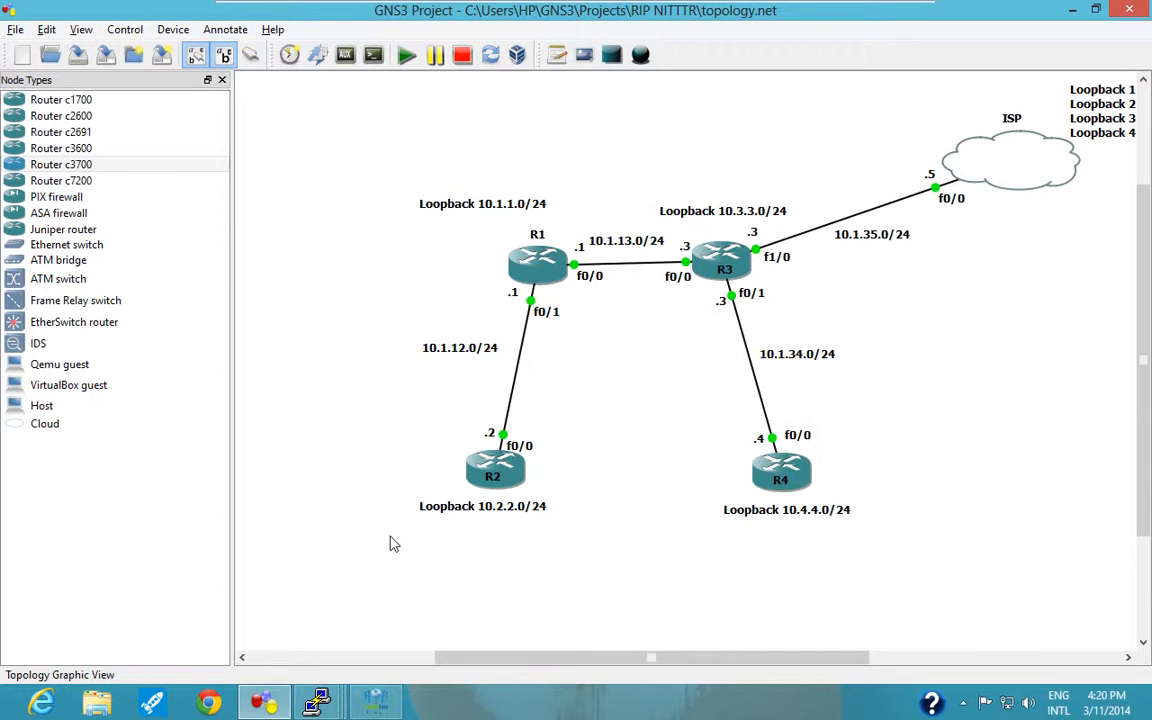
# Return to R3's console and execute the pending default route command towards 10.1.35.5.
pyautogui.moveTo(332, 708)
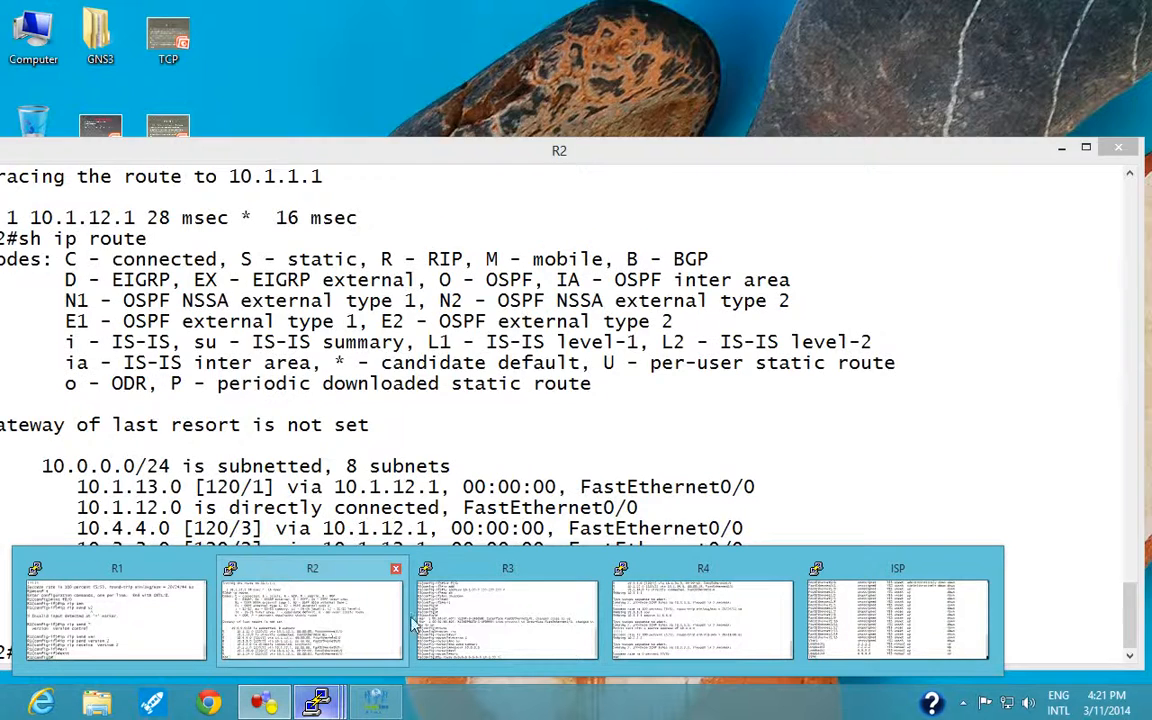
pyautogui.click(500, 615)
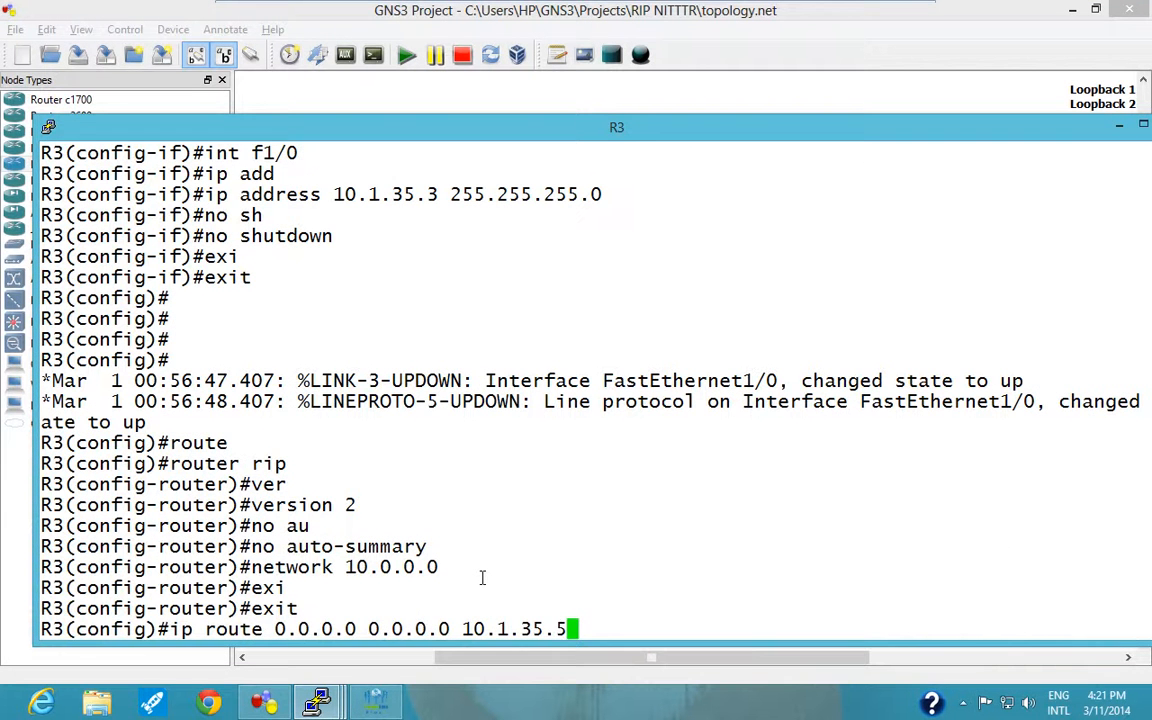
pyautogui.press('Return')
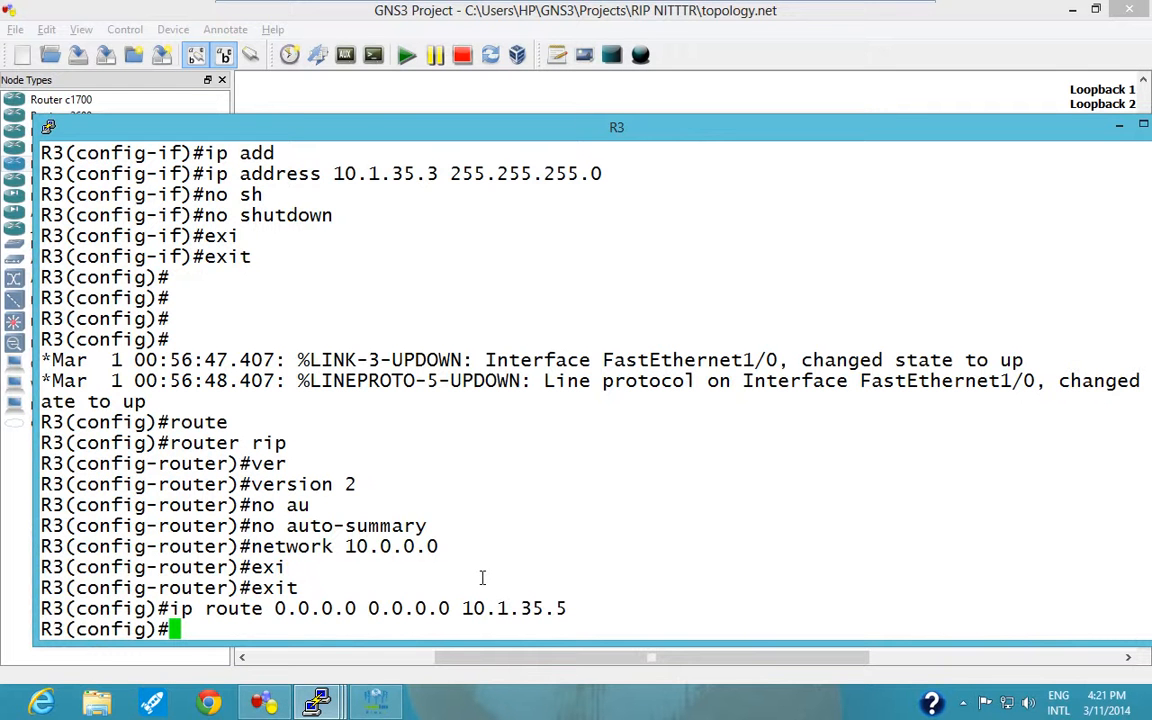
# Leave R3's configuration mode and run "sh ip route" to examine its gateway of last resort.
pyautogui.hotkey('ctrl', 'z')
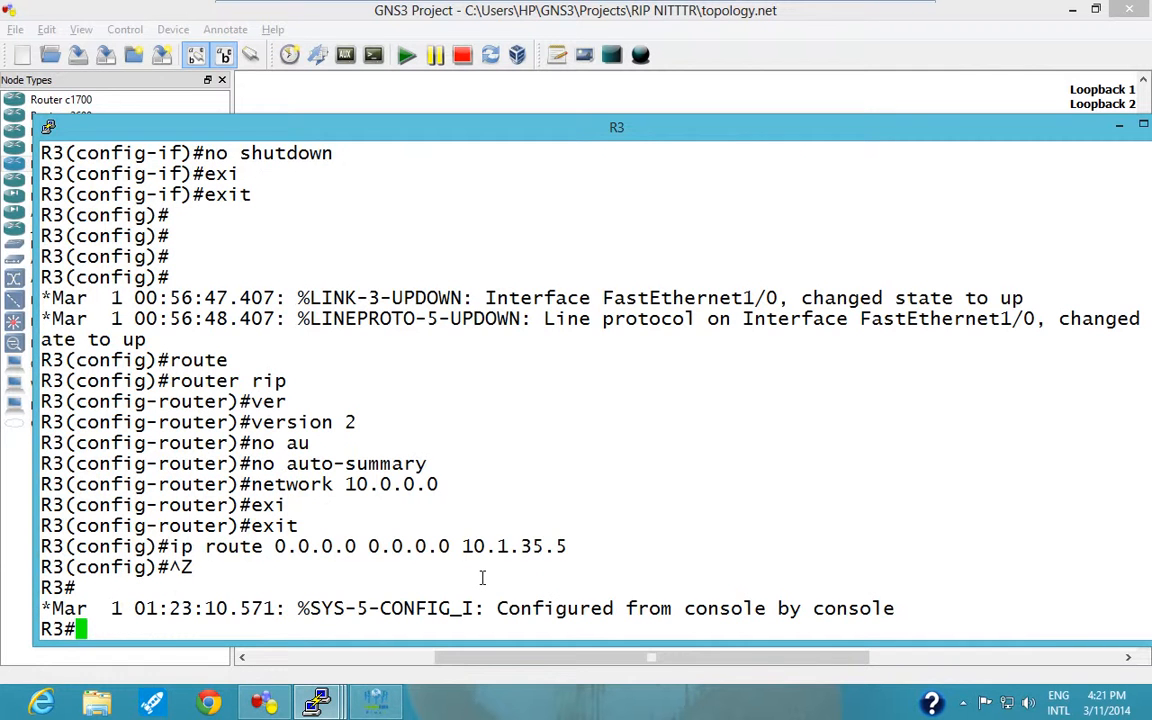
pyautogui.write('sh ip route')
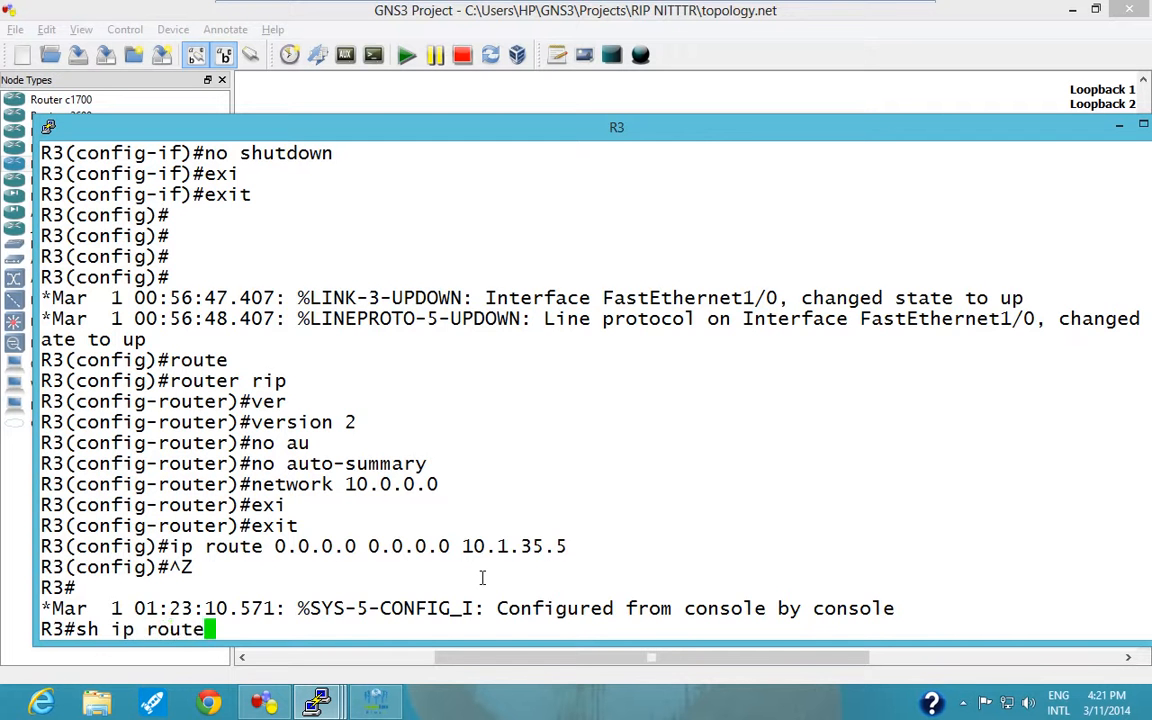
pyautogui.press('Return')
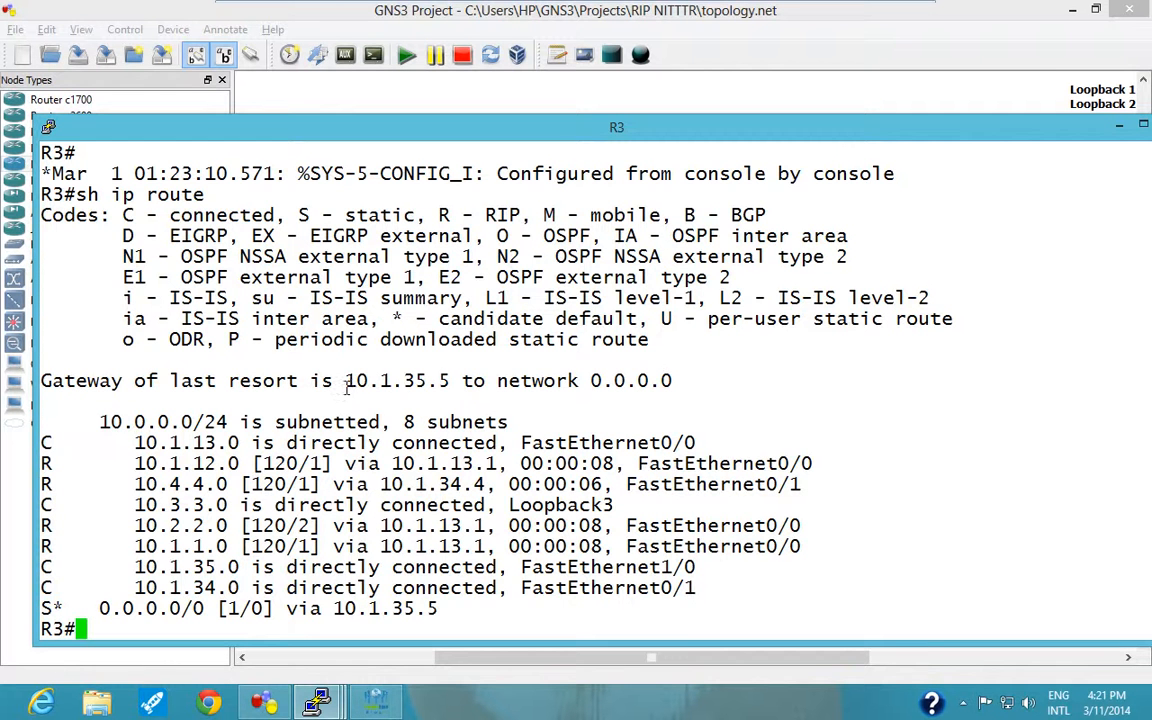
pyautogui.moveTo(345, 381); pyautogui.dragTo(451, 381)
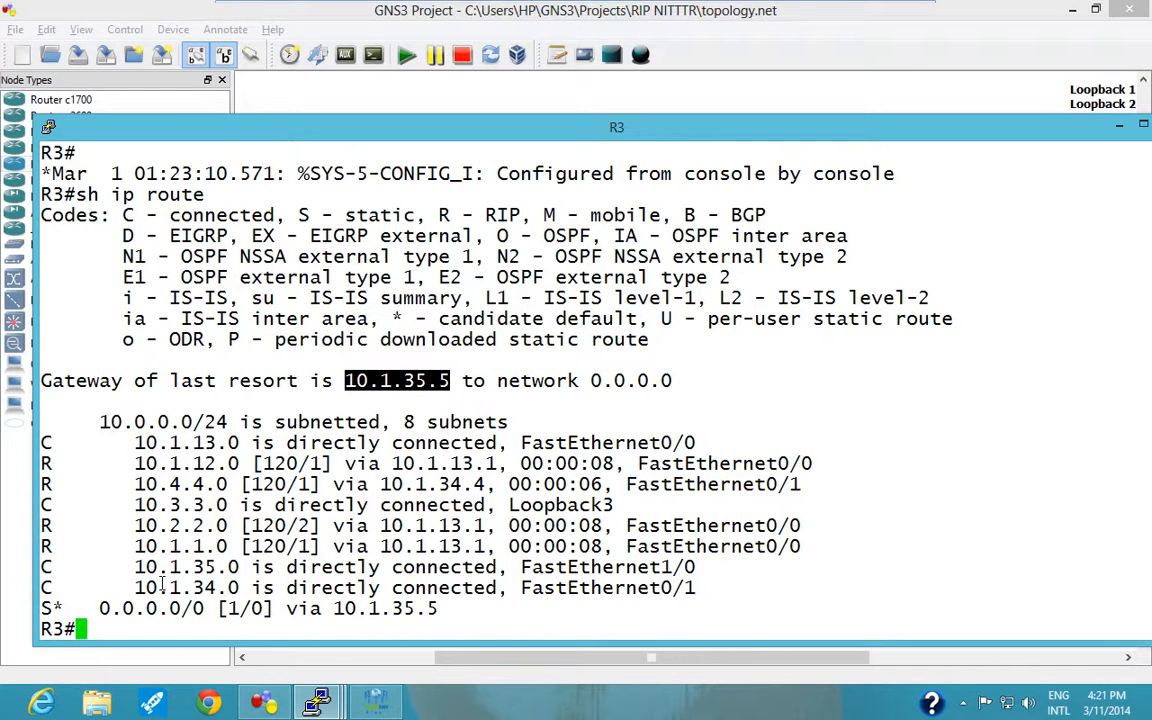
# Switch to R1's console, leave configuration mode and display its routing table to check the gateway of last resort.
pyautogui.moveTo(318, 706)
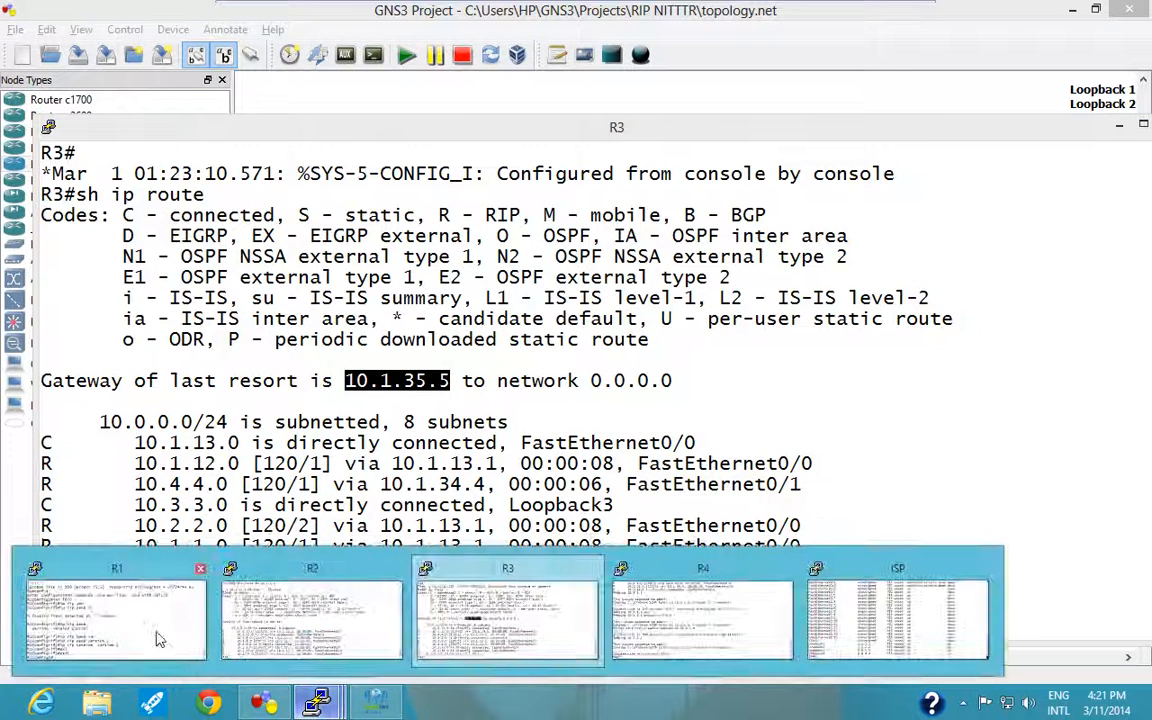
pyautogui.click(296, 590)
pyautogui.hotkey('ctrl', 'z')
pyautogui.write('sh ip rou')
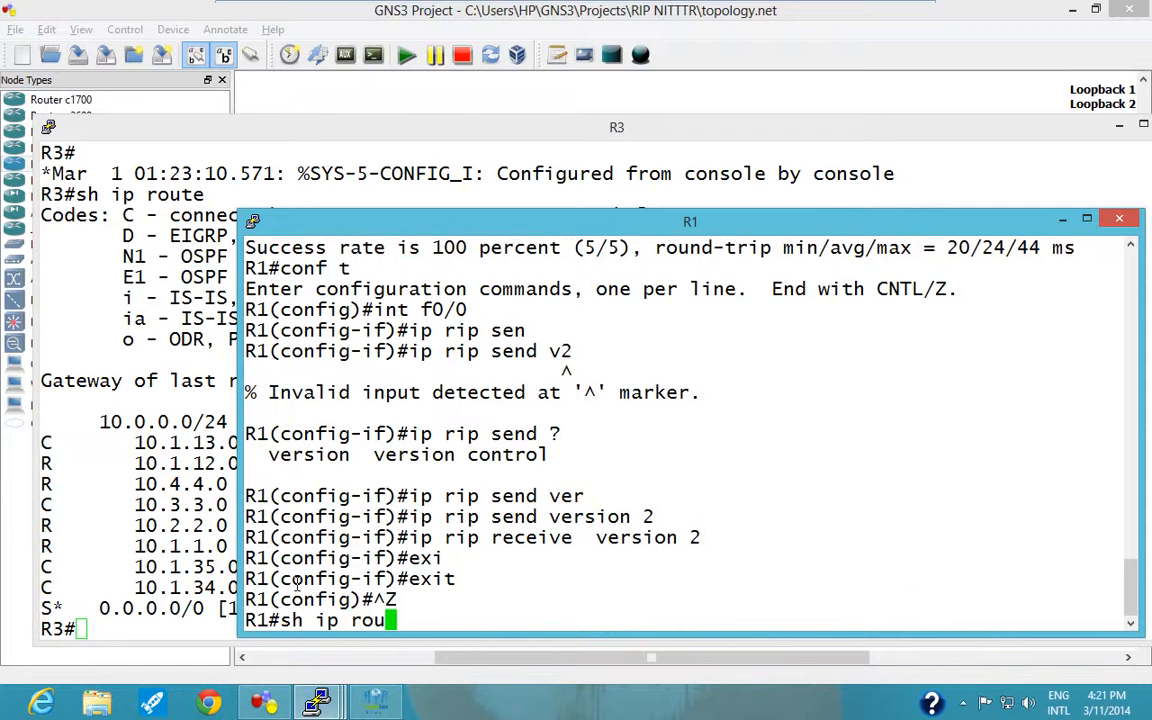
pyautogui.press('Return')
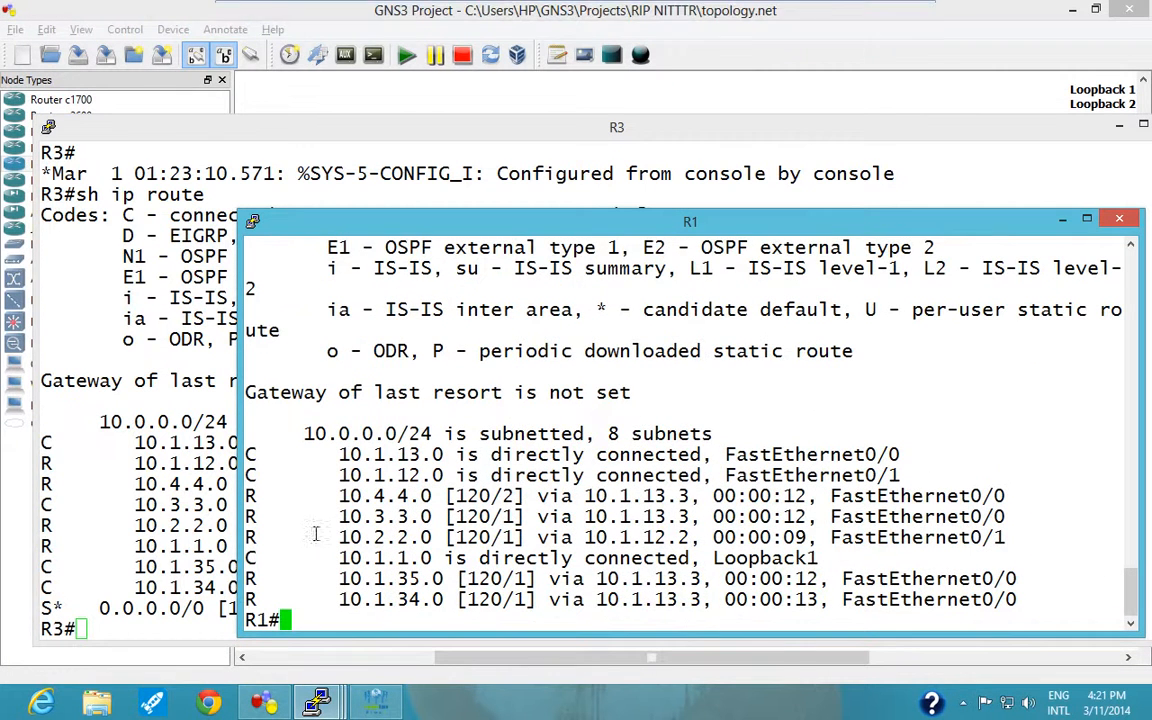
pyautogui.moveTo(297, 398); pyautogui.dragTo(675, 398)
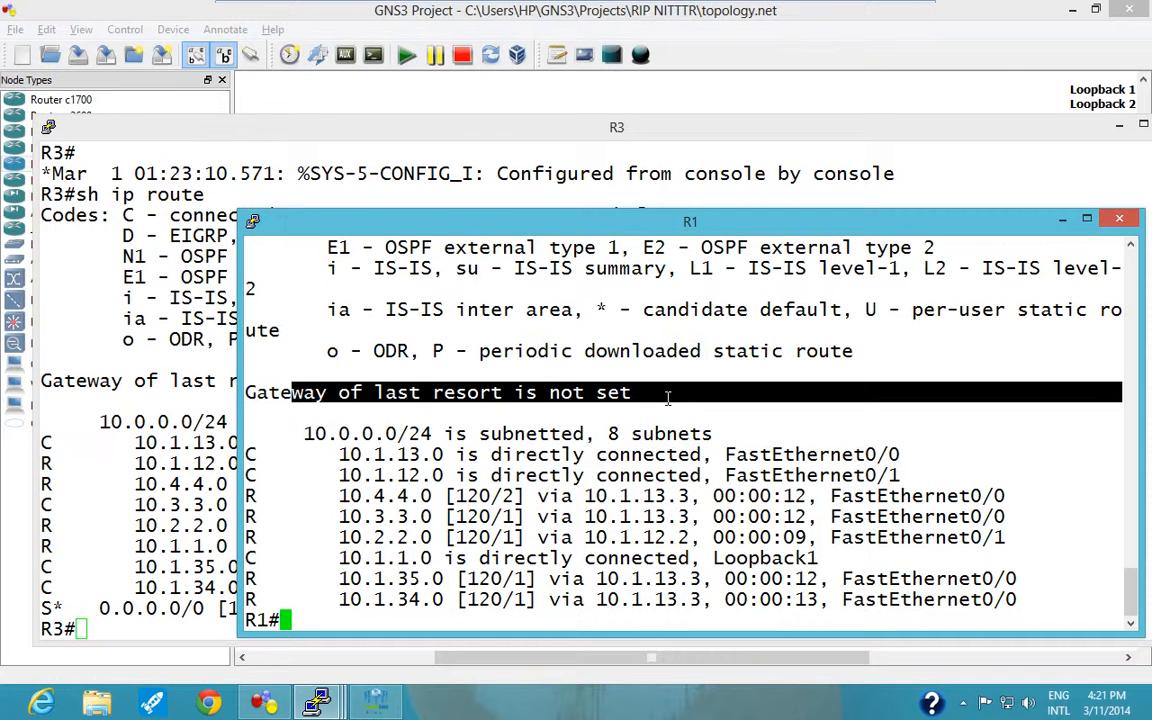
# Return to R3's console and examine its gateway of last resort and the static default route in the routing table.
pyautogui.click(183, 396)
pyautogui.moveTo(172, 381); pyautogui.dragTo(443, 380)
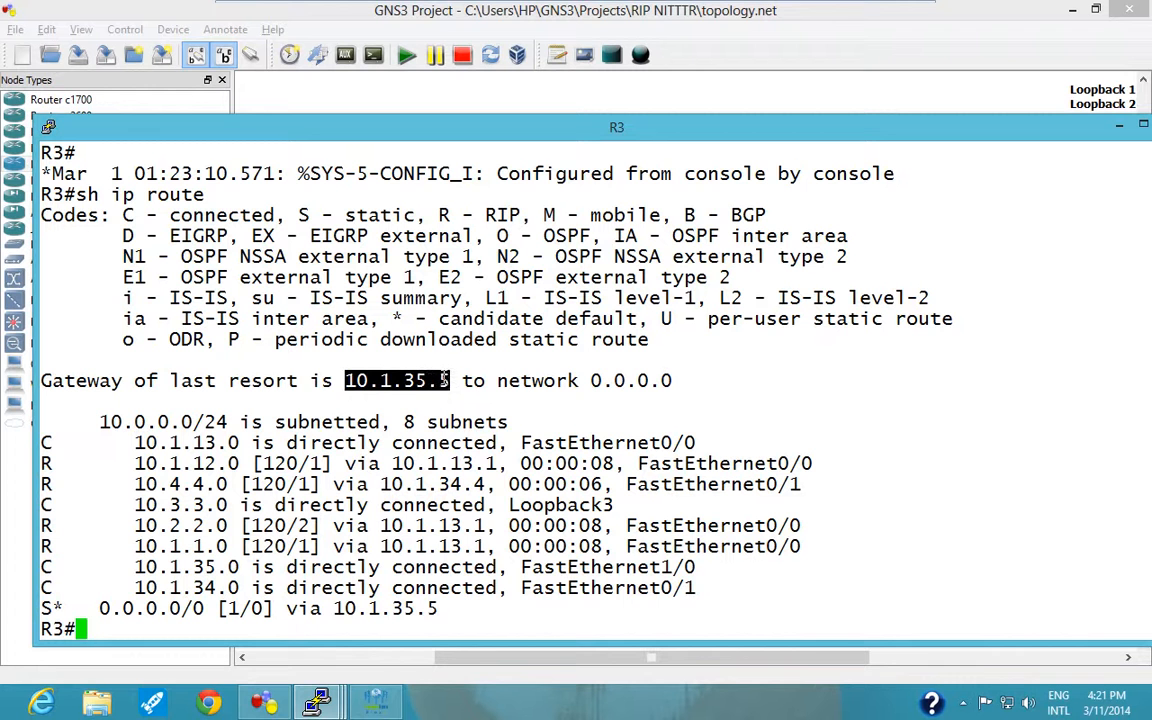
pyautogui.click(344, 481)
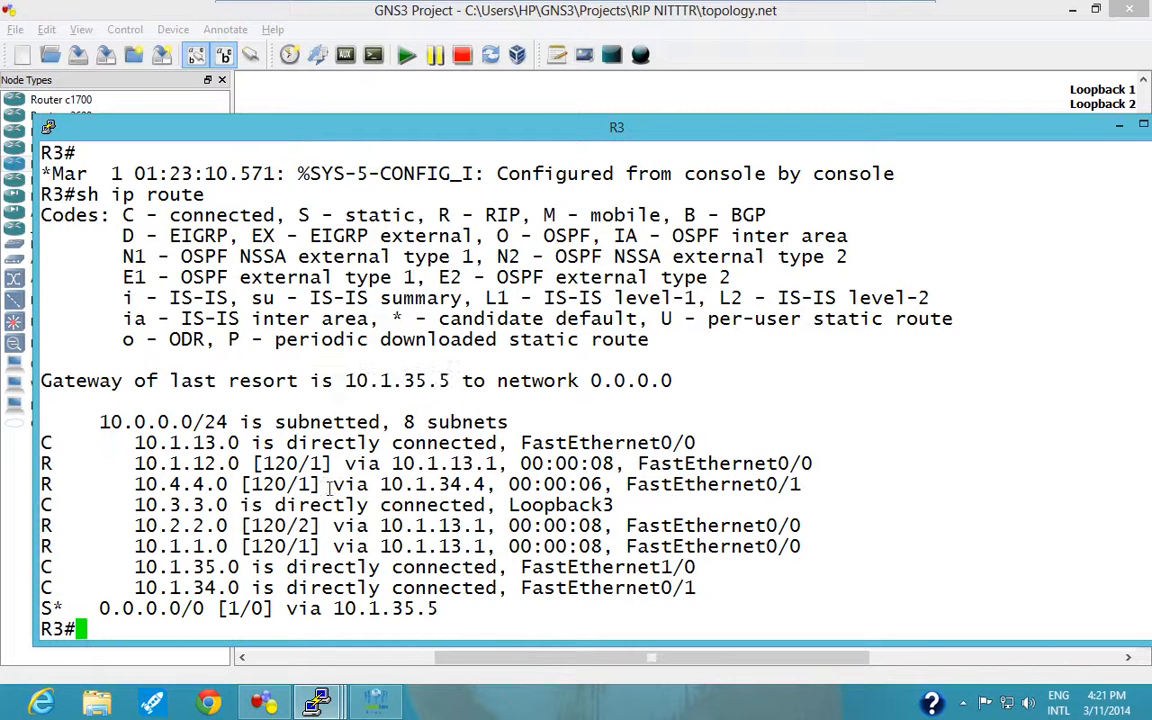
pyautogui.moveTo(41, 607); pyautogui.dragTo(440, 606)
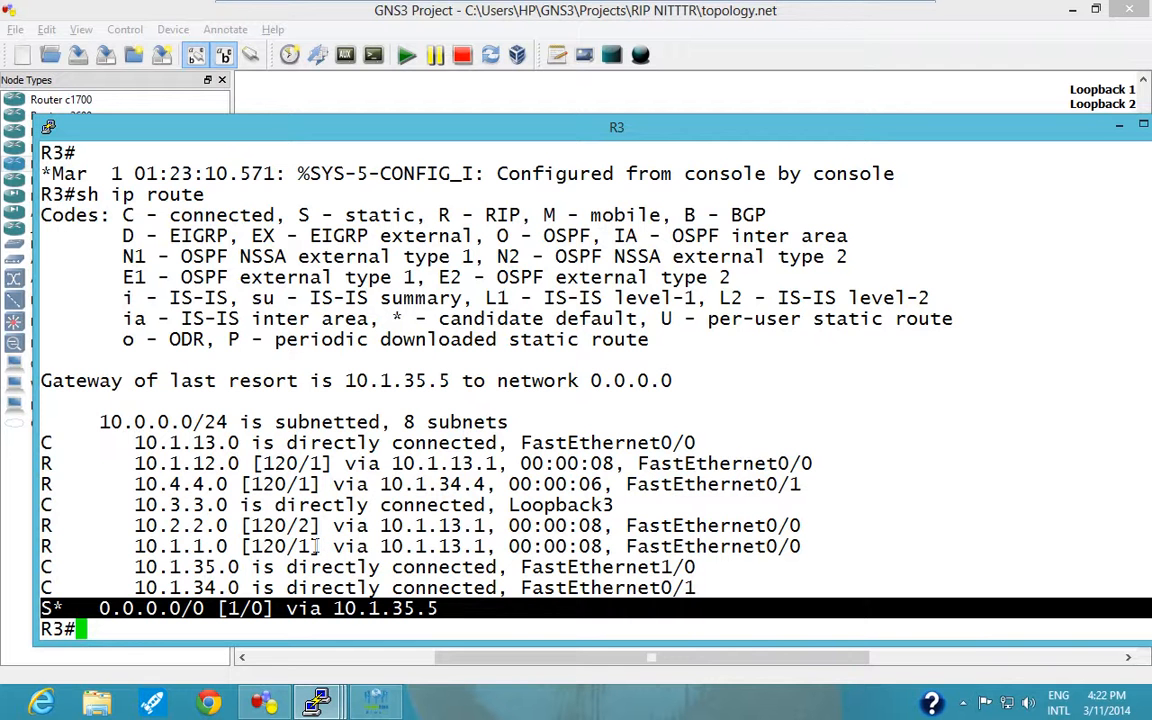
pyautogui.moveTo(42, 437); pyautogui.dragTo(61, 461)
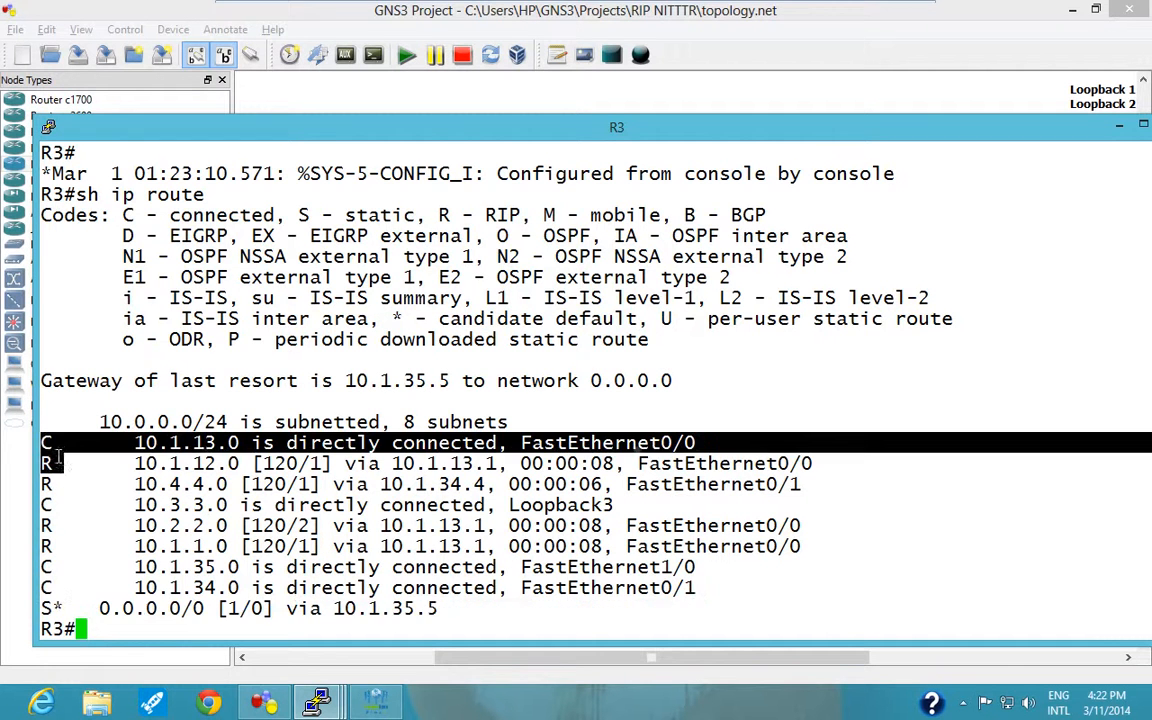
pyautogui.click(61, 461)
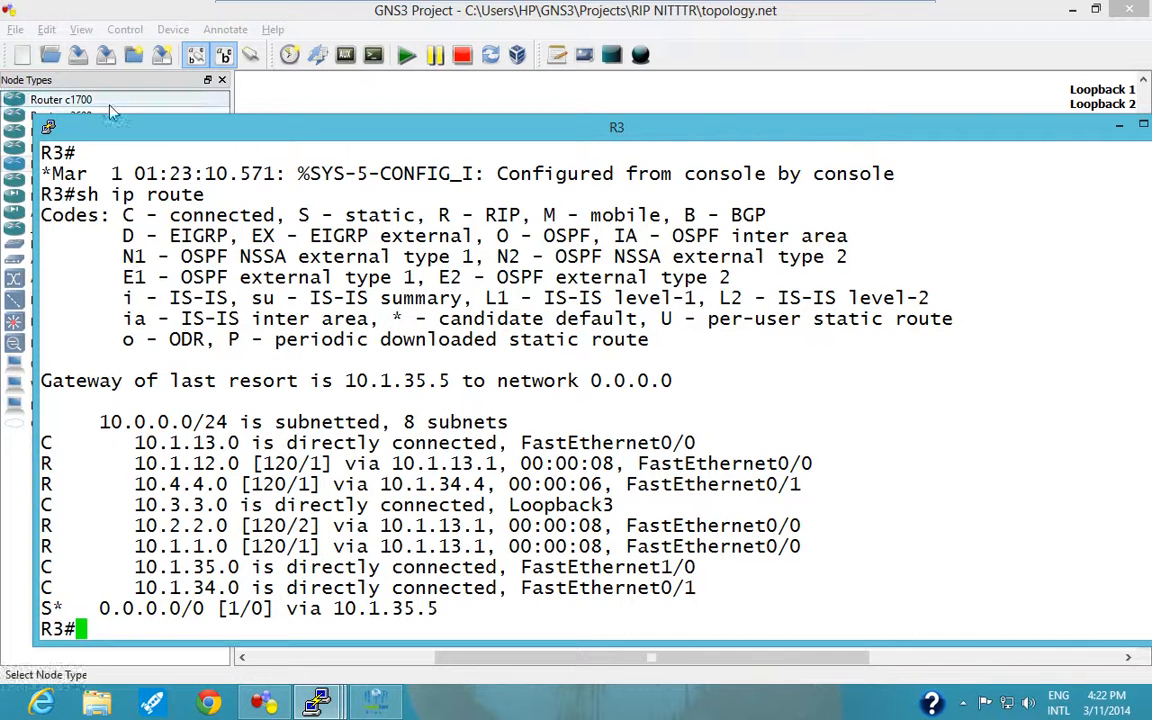
# Examine R3's route code legend for connected, EIGRP, OSPF and candidate default, and compare the asterisk with the default route entry.
pyautogui.moveTo(123, 215); pyautogui.dragTo(193, 215)
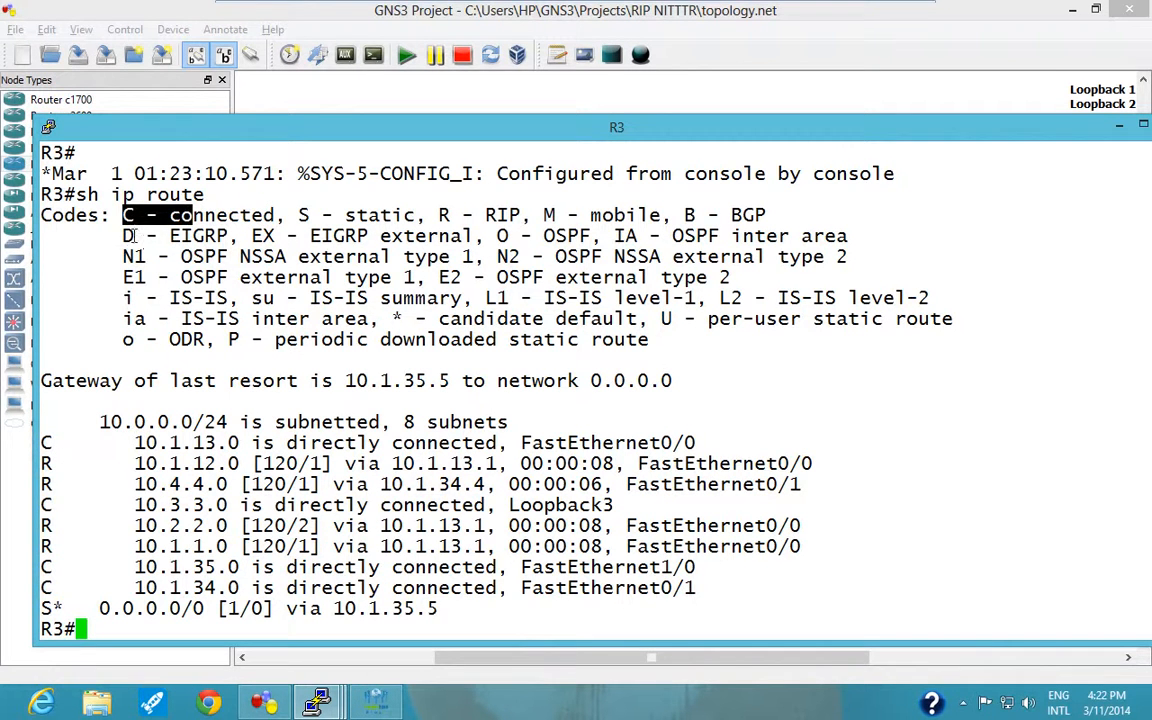
pyautogui.moveTo(126, 236); pyautogui.dragTo(113, 236)
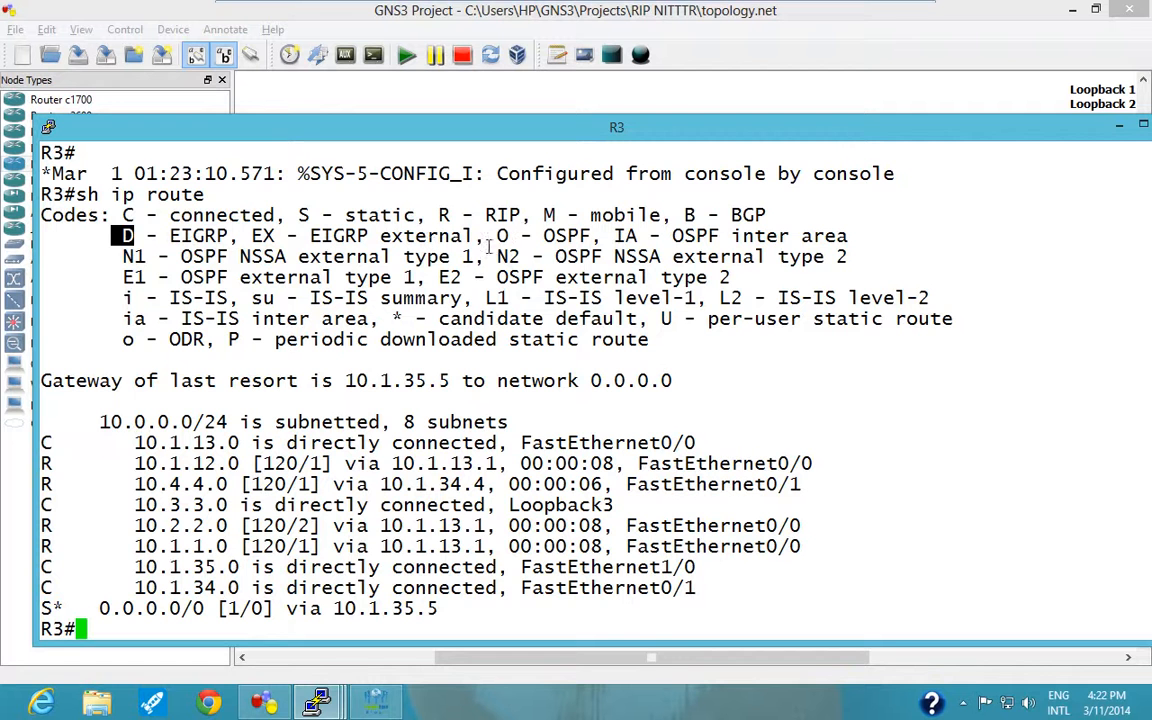
pyautogui.moveTo(499, 236); pyautogui.dragTo(518, 236)
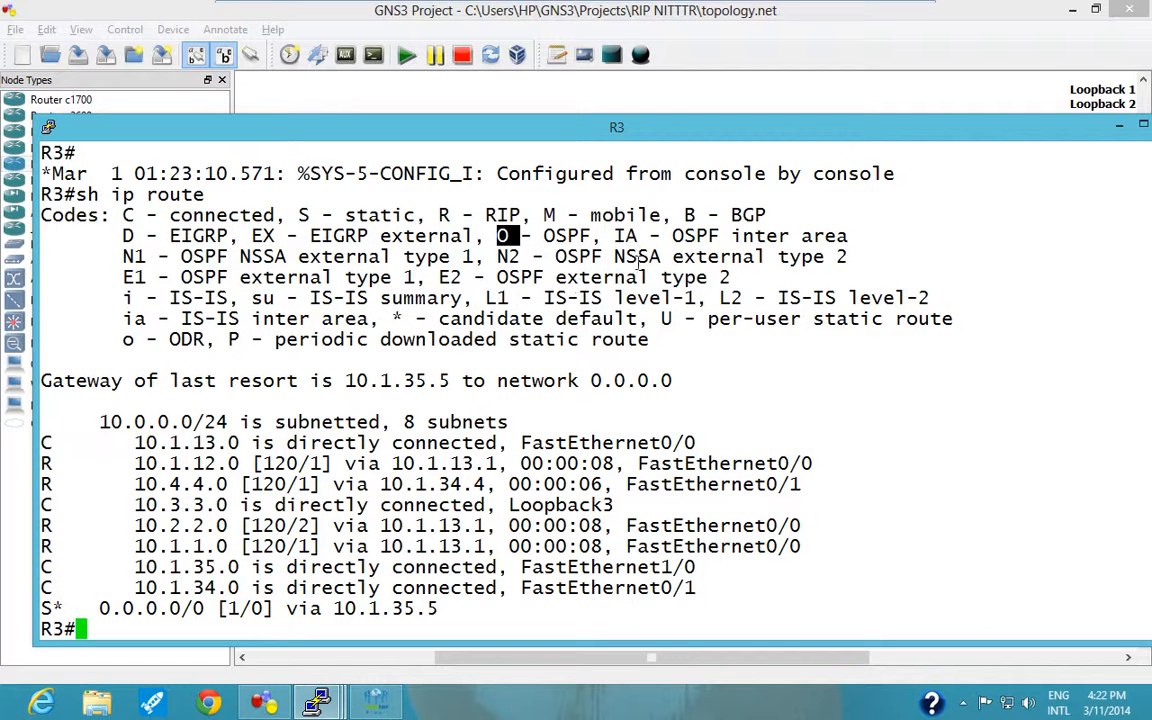
pyautogui.moveTo(604, 236); pyautogui.dragTo(630, 236)
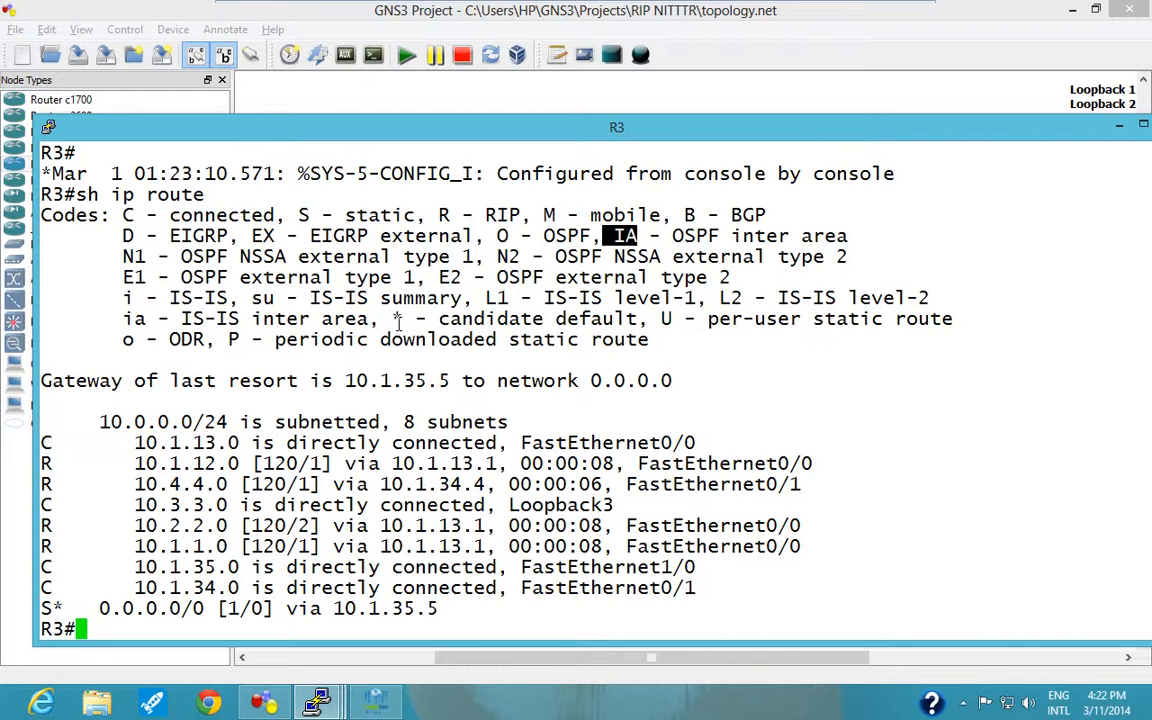
pyautogui.moveTo(439, 319); pyautogui.dragTo(577, 318)
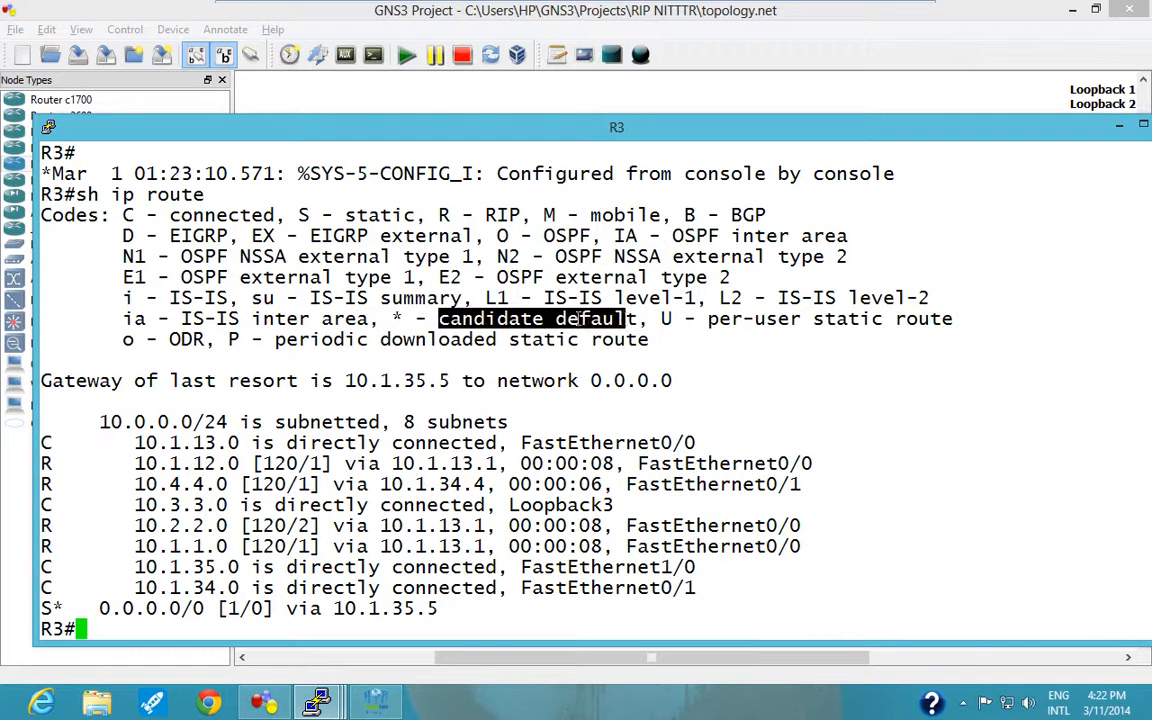
pyautogui.moveTo(381, 319); pyautogui.dragTo(401, 319)
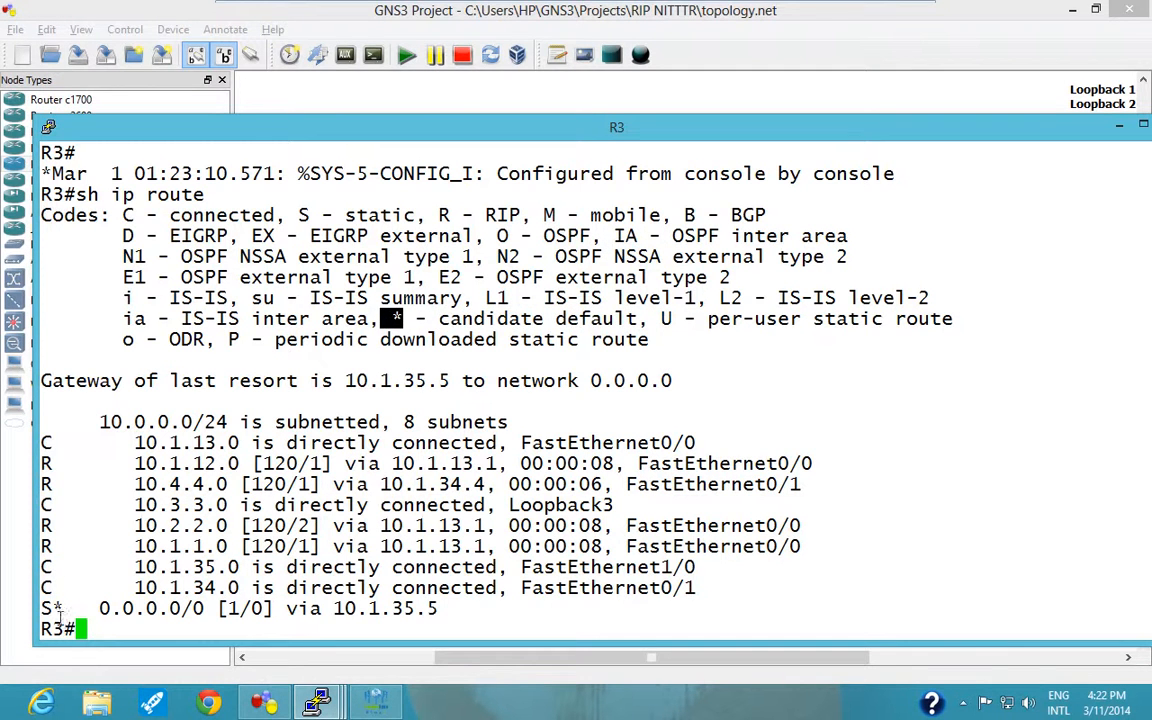
pyautogui.moveTo(57, 607); pyautogui.dragTo(72, 607)
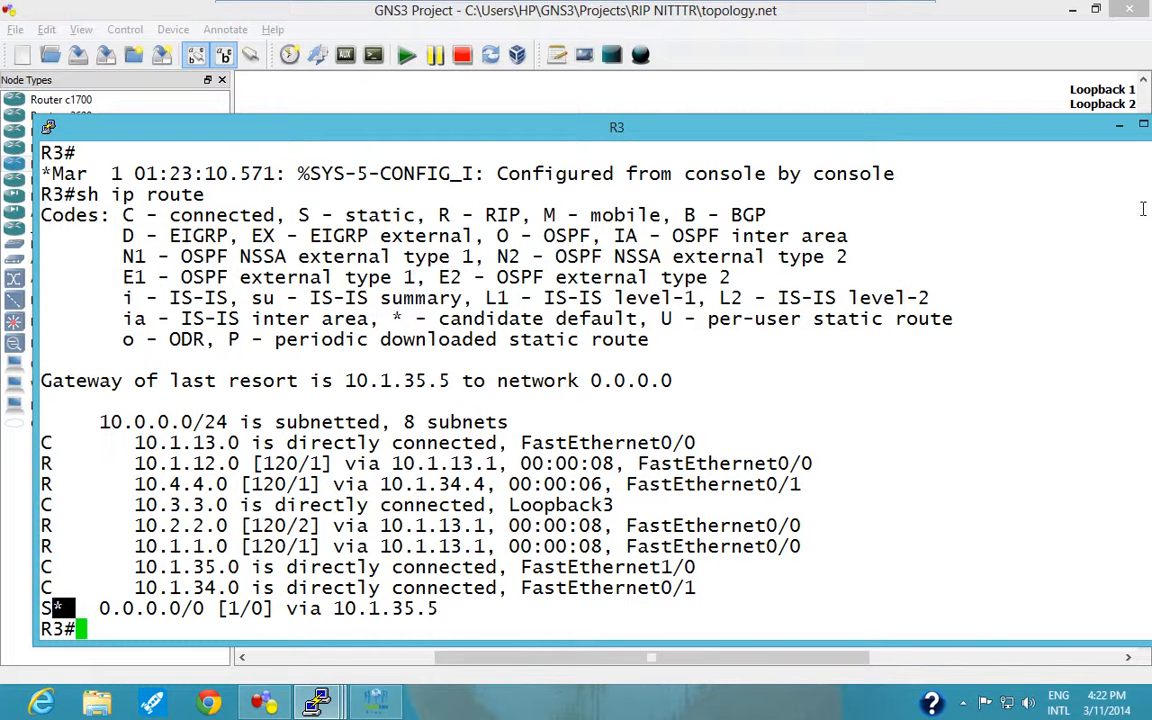
# Minimize the R3 and R1 consoles to examine the ISP's f0/0 link in the topology.
pyautogui.click(1122, 128)
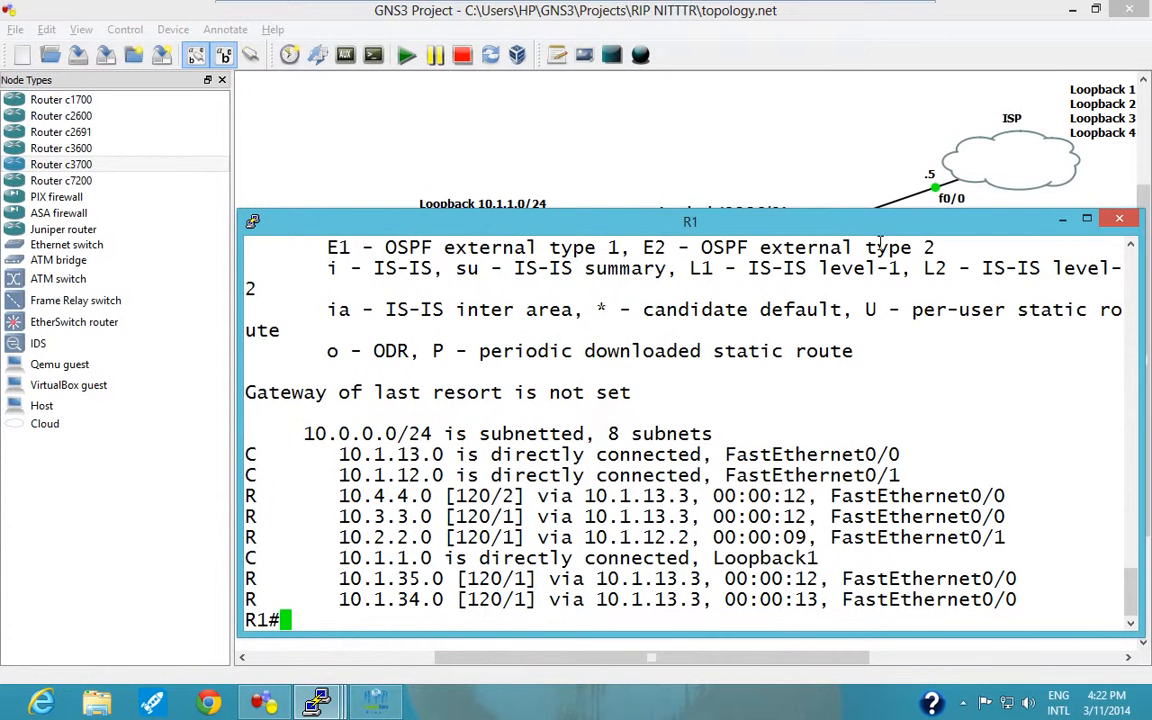
pyautogui.click(1062, 221)
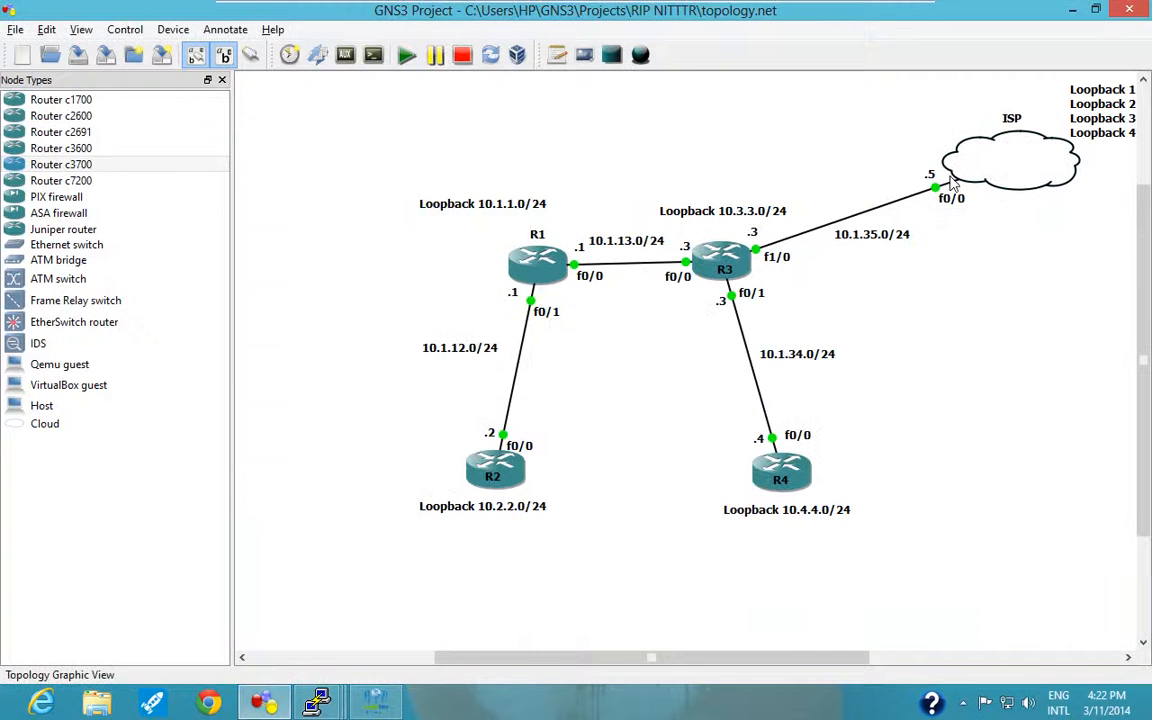
pyautogui.moveTo(945, 180)
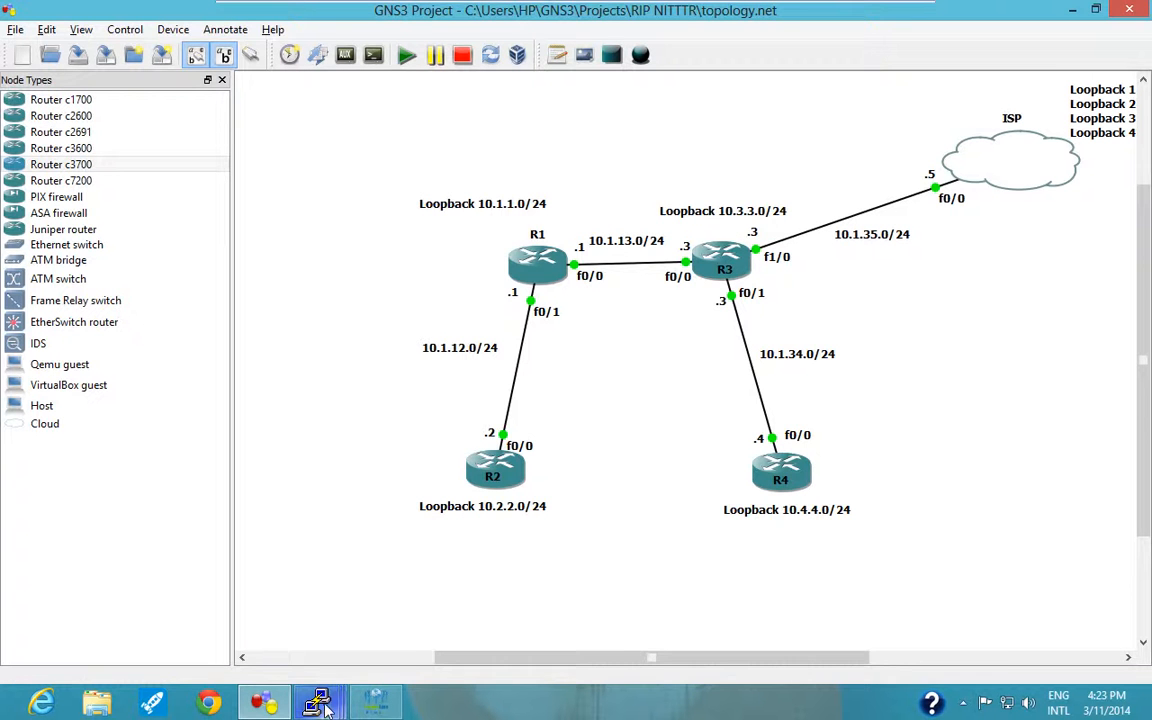
# Reopen R3's console and ping the ISP loopback address 1.1.1.1.
pyautogui.moveTo(316, 700)
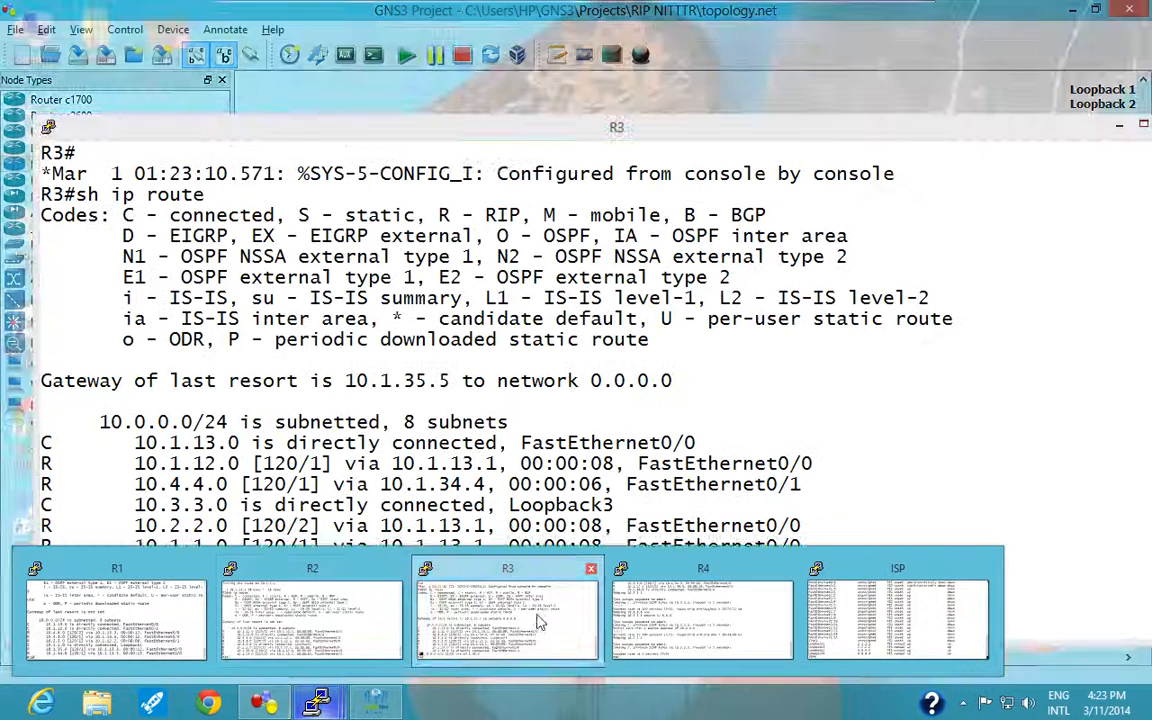
pyautogui.click(505, 620)
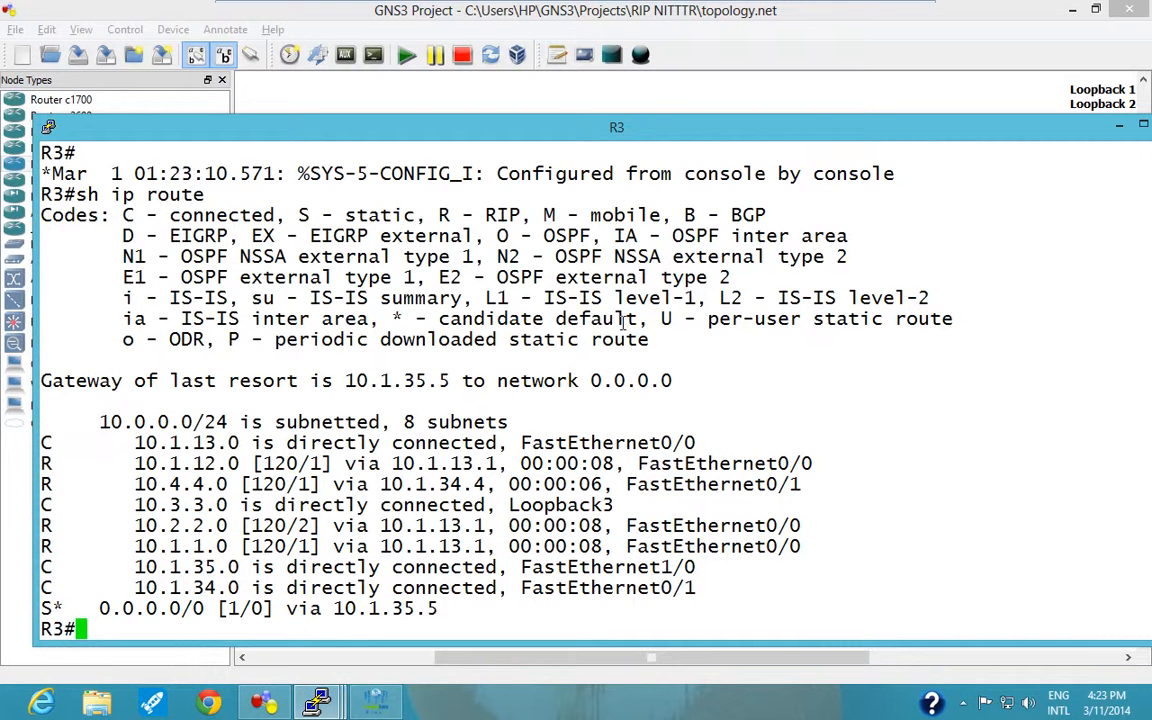
pyautogui.write('ping ')
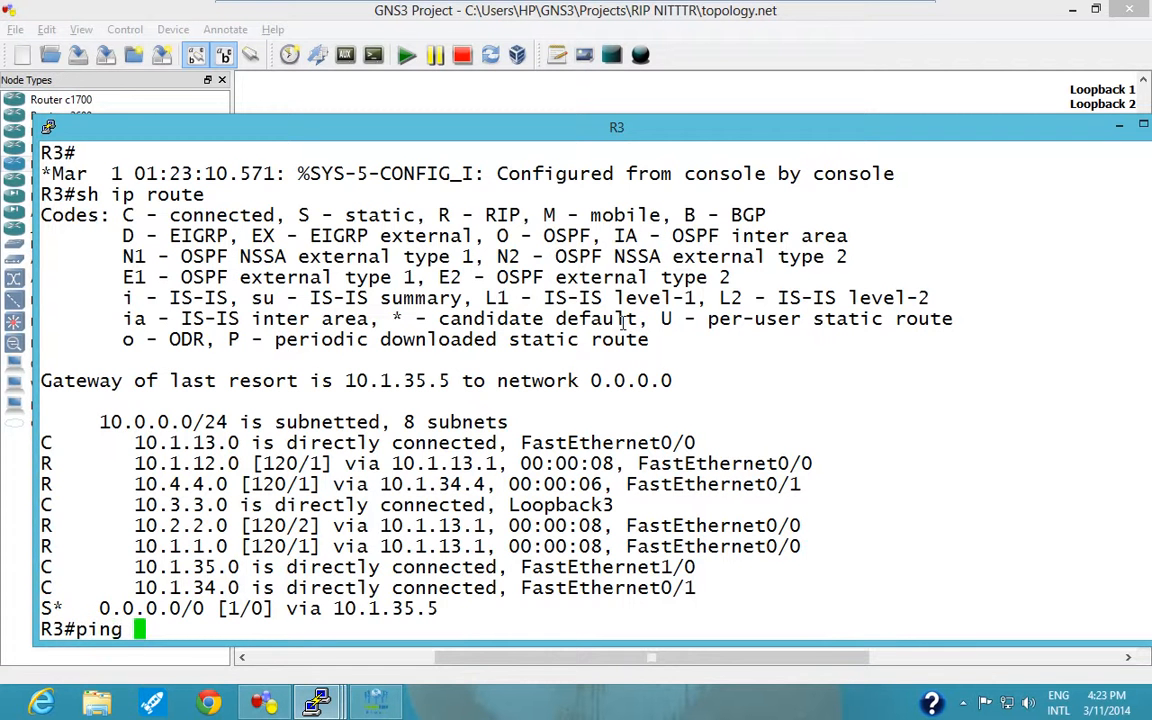
pyautogui.write('1.1.11')
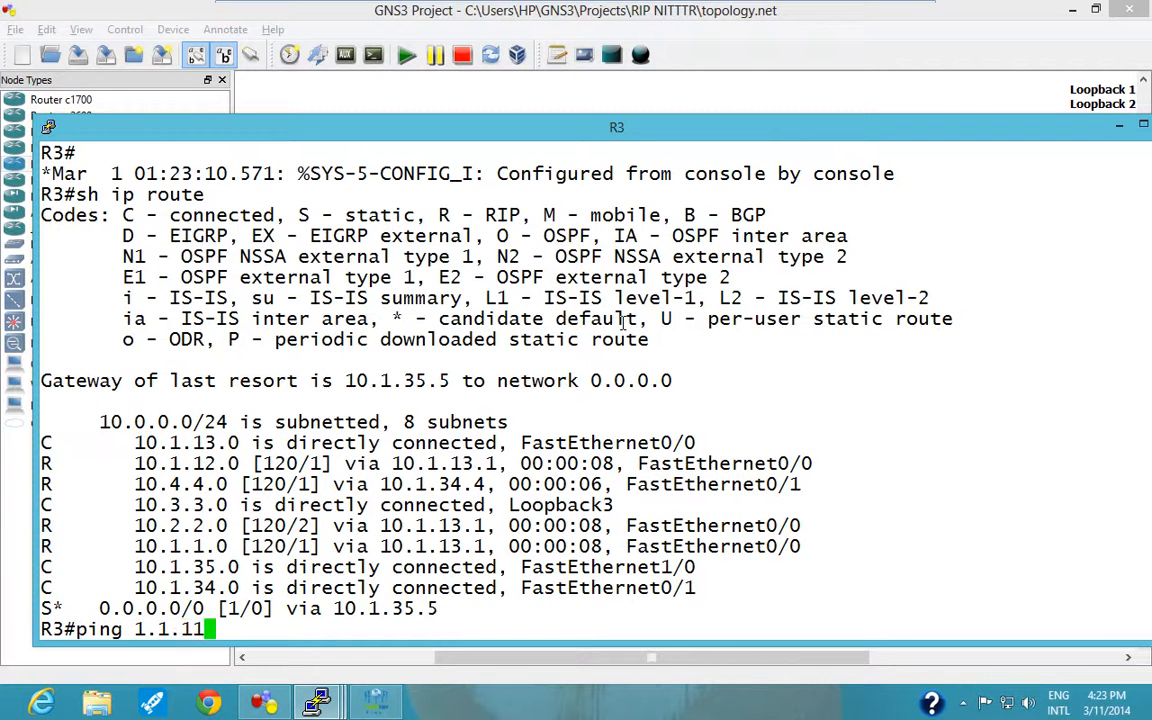
pyautogui.press('BackSpace')
pyautogui.write('.1')
pyautogui.press('Return')
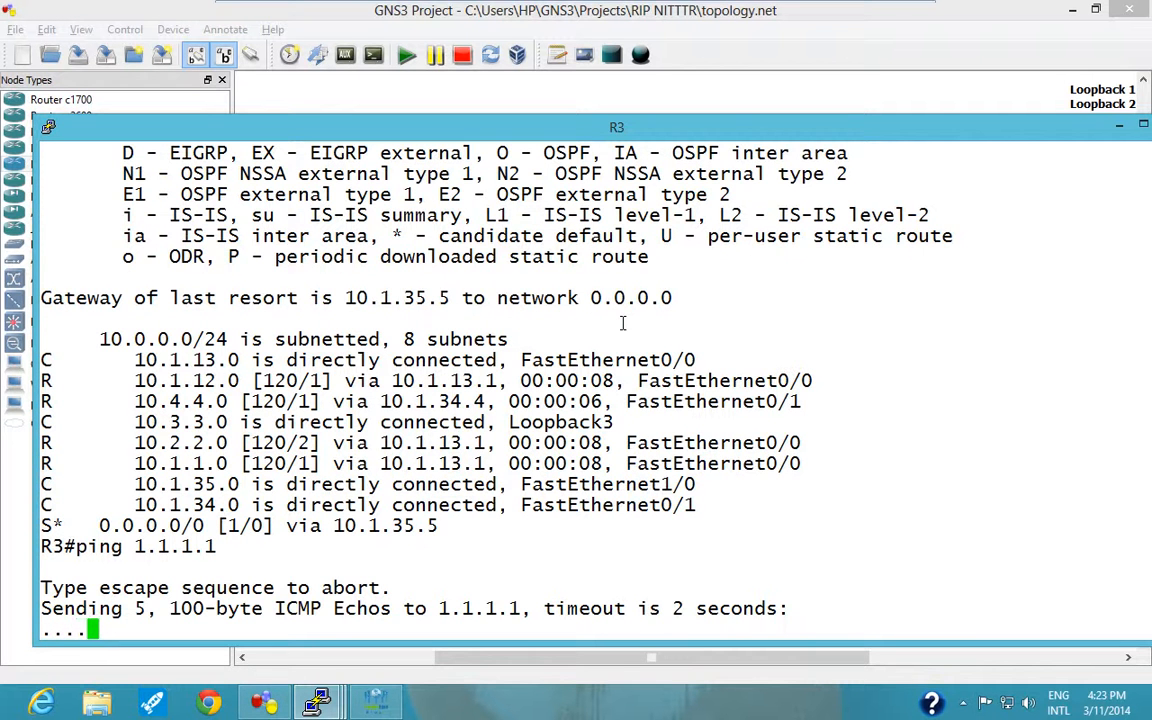
# Minimize R3's console, switch to the ISP console and enter global configuration mode with "conf t".
pyautogui.moveTo(1020, 133); pyautogui.dragTo(943, 139)
pyautogui.click(1043, 134)
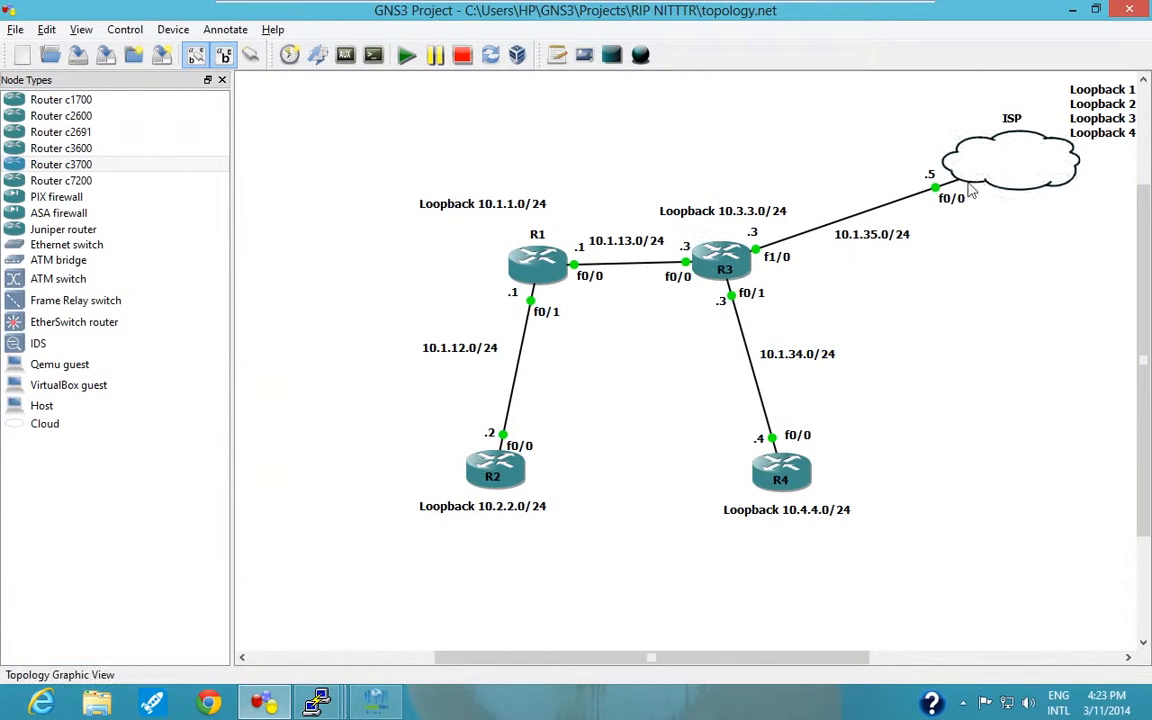
pyautogui.moveTo(316, 703)
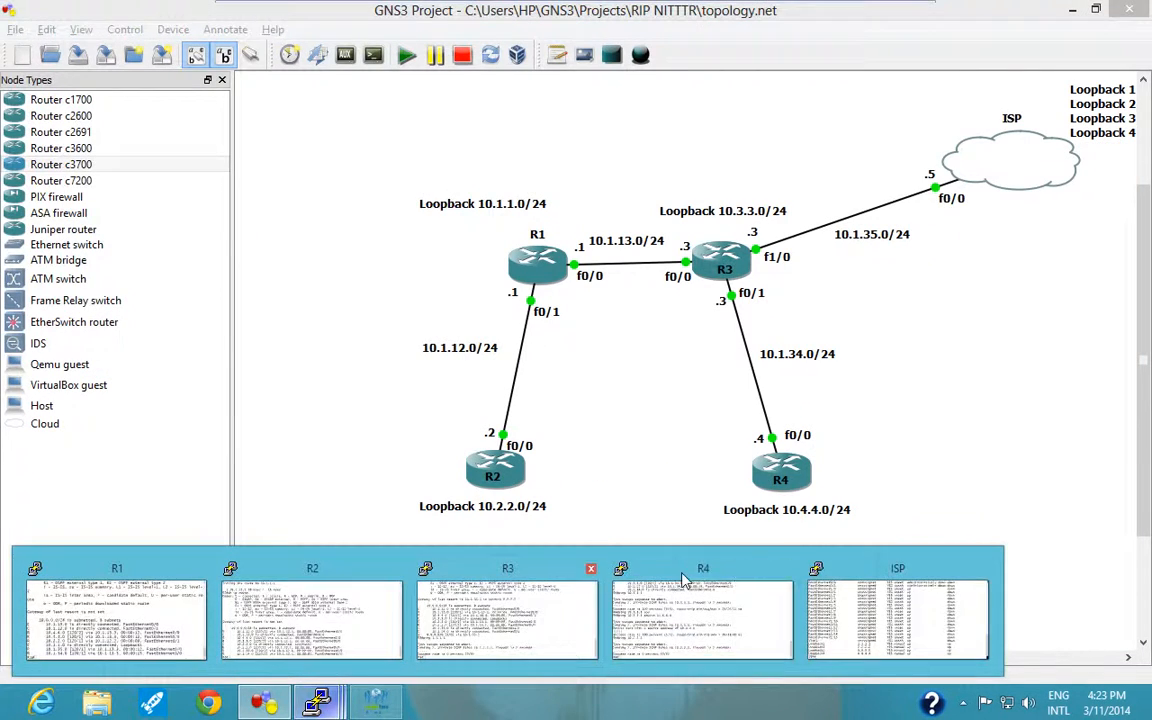
pyautogui.click(826, 598)
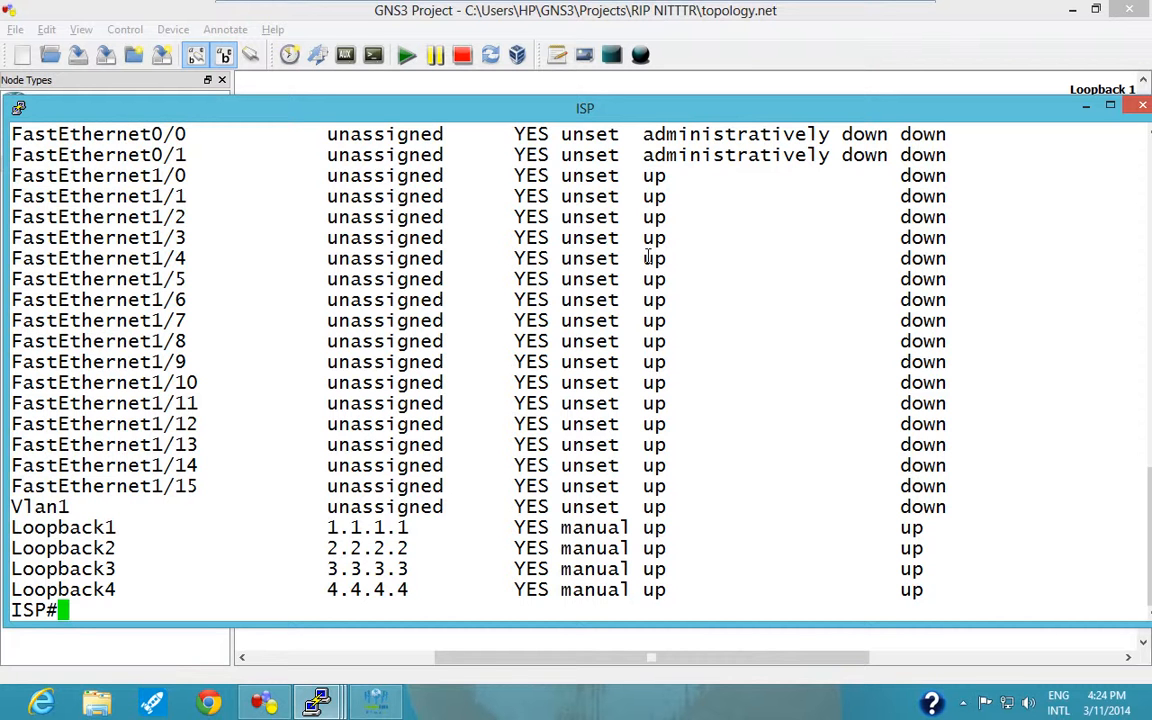
pyautogui.write('conf t')
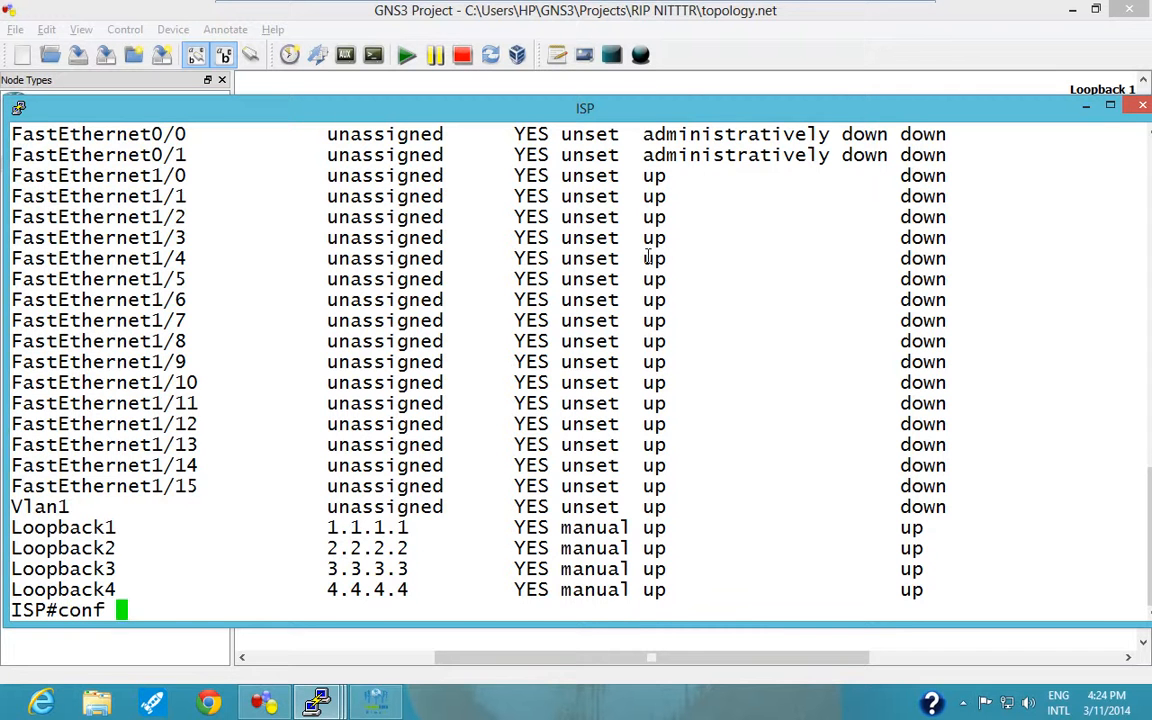
pyautogui.press('Return')
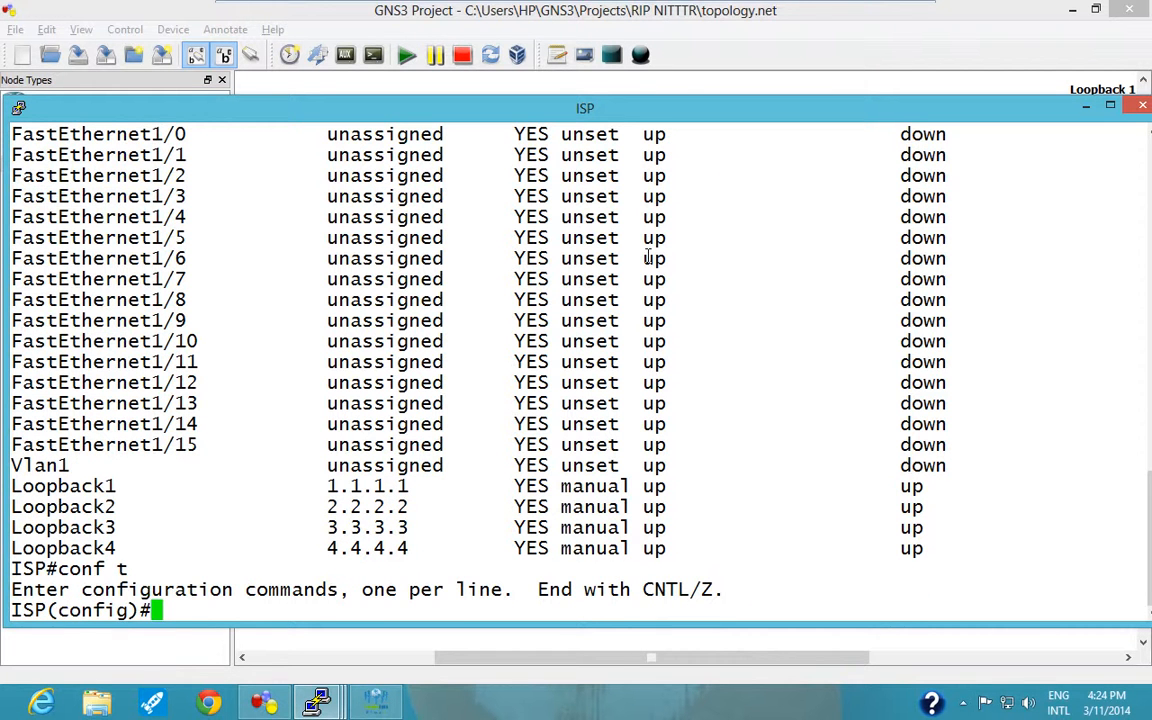
# Add a static route on ISP for network 10.0.0.0 with mask 255.255.255.0 through interface f0/0.
pyautogui.write('ip route ')
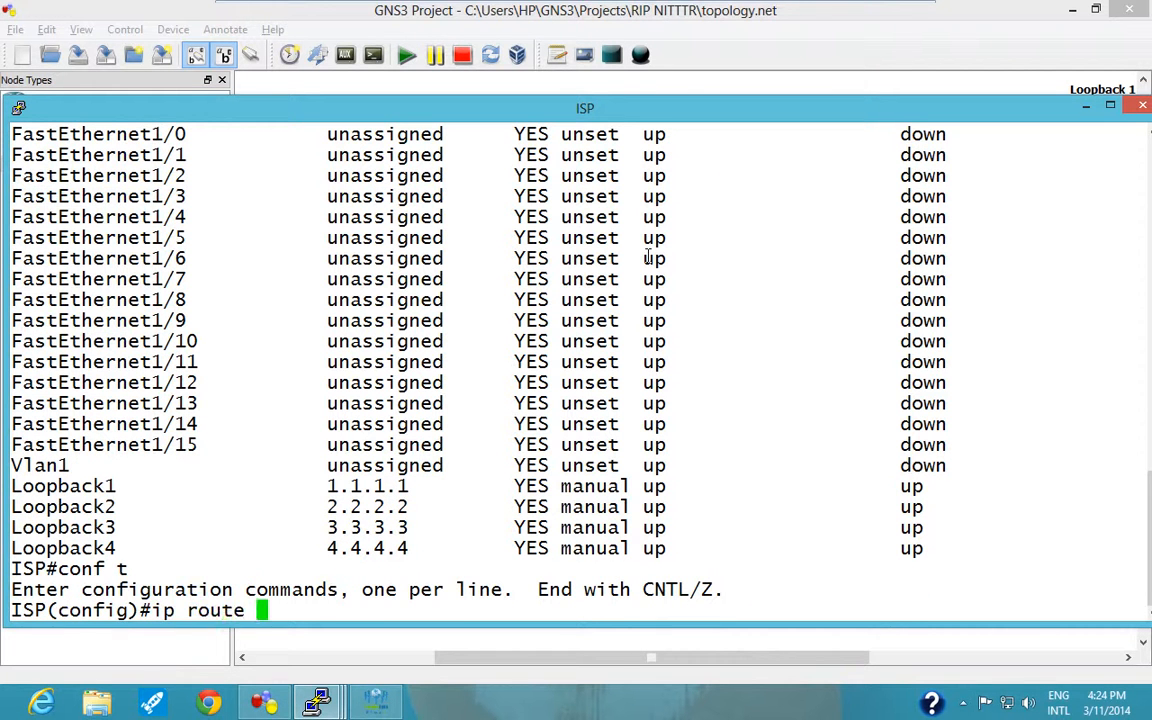
pyautogui.write('10.0.0.')
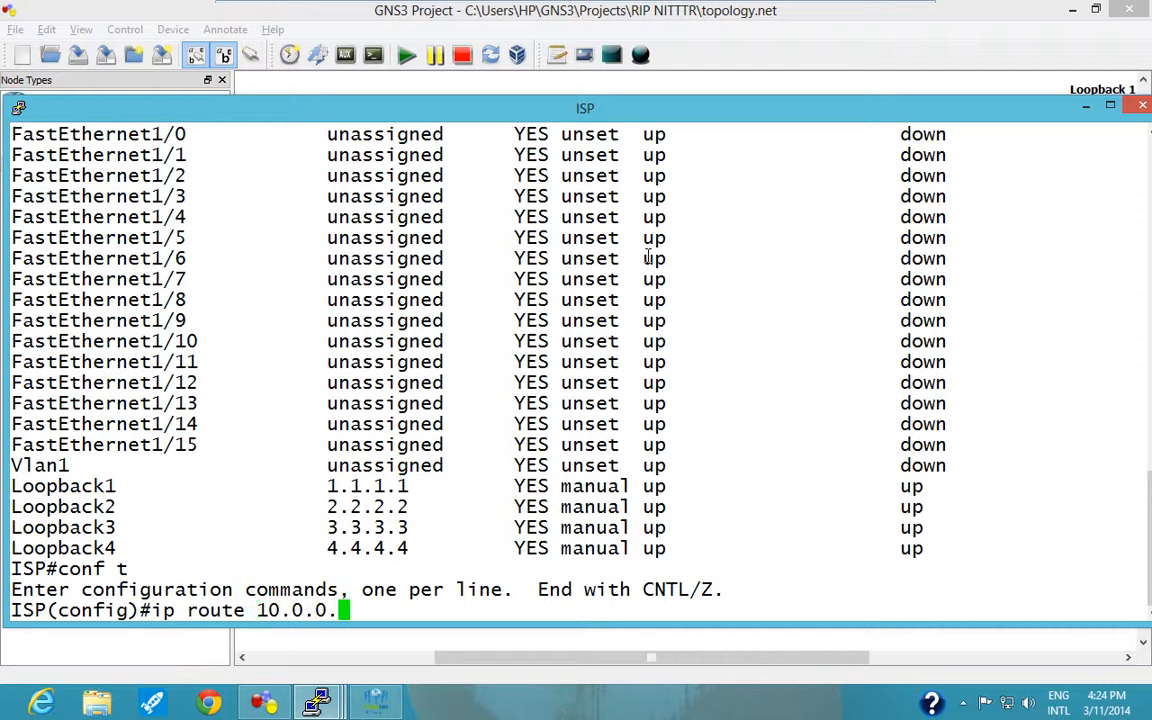
pyautogui.write('0 255.')
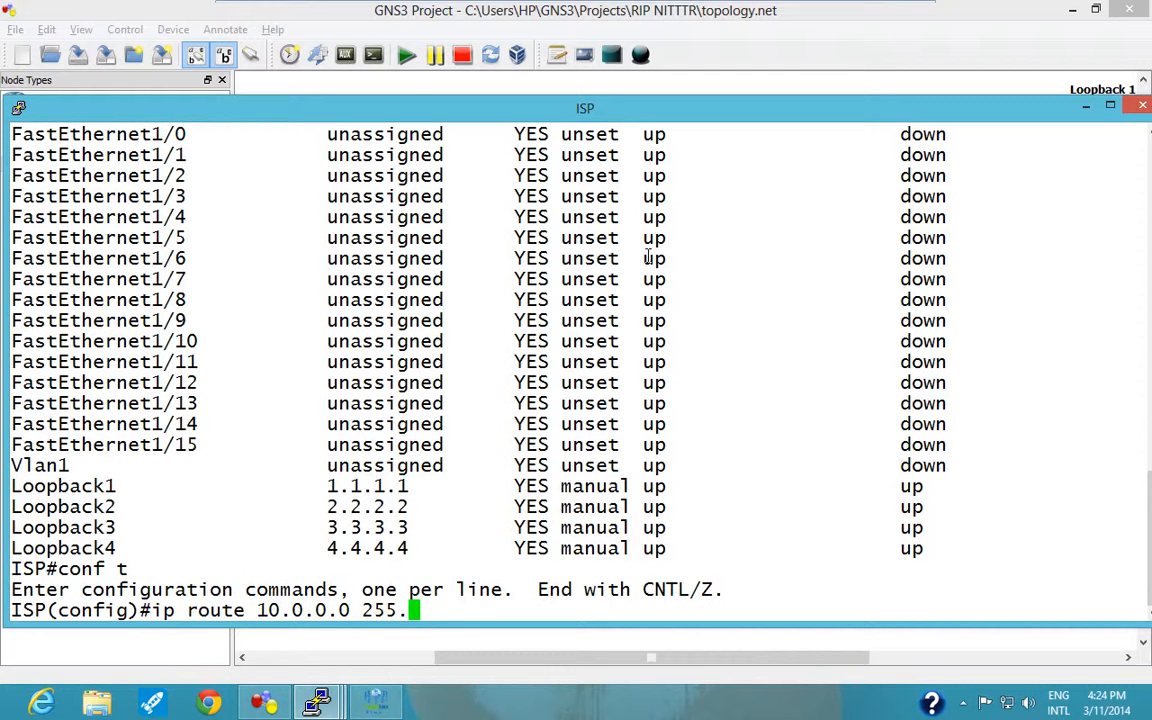
pyautogui.write('0.0.0')
pyautogui.press('BackSpace')
pyautogui.press('BackSpace')
pyautogui.press('BackSpace')
pyautogui.press('BackSpace')
pyautogui.press('BackSpace')
pyautogui.write('255.255.0 ')
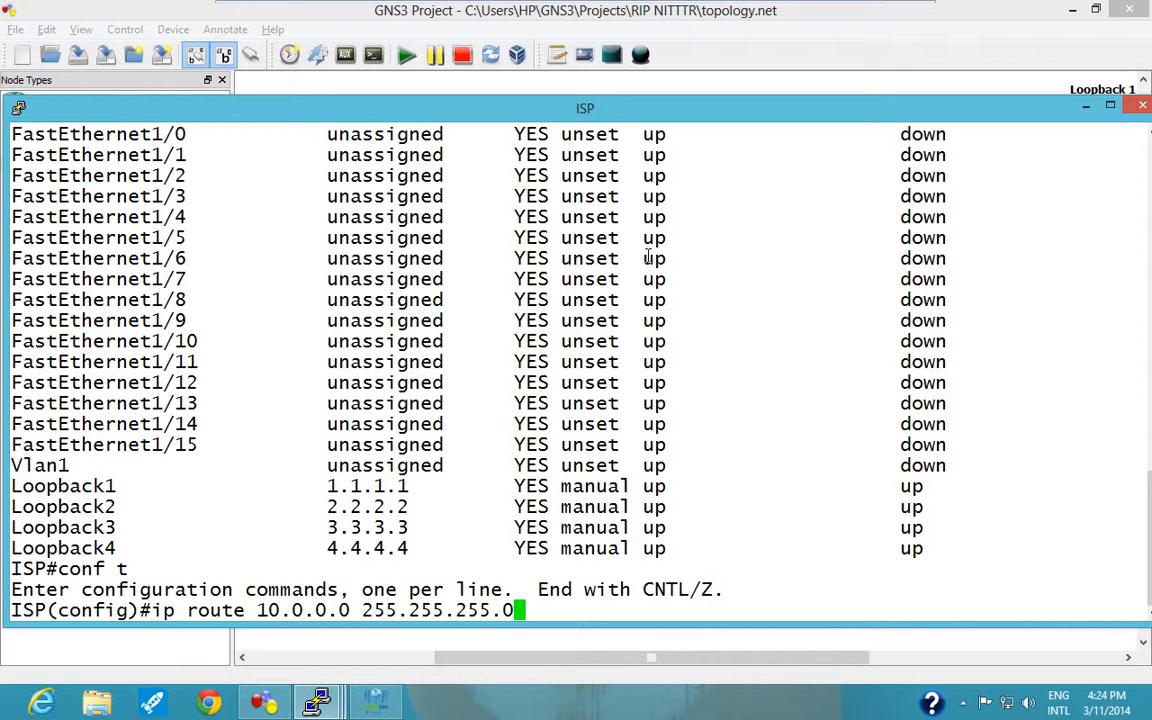
pyautogui.write('1')
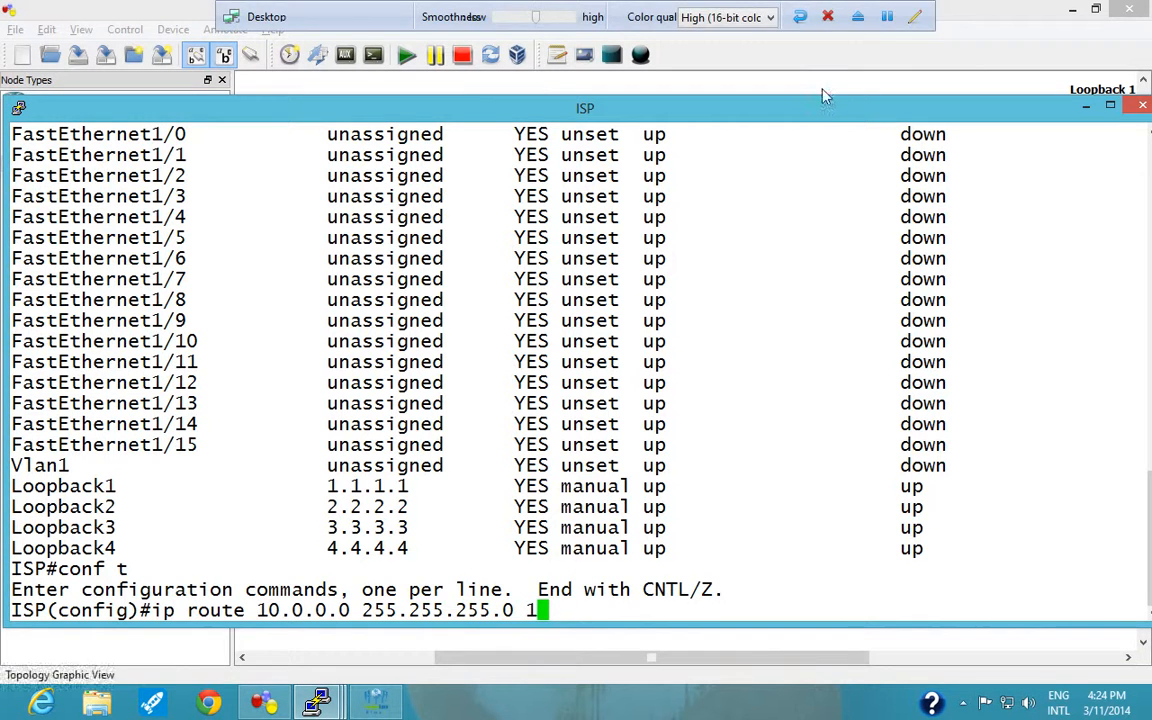
pyautogui.press('BackSpace')
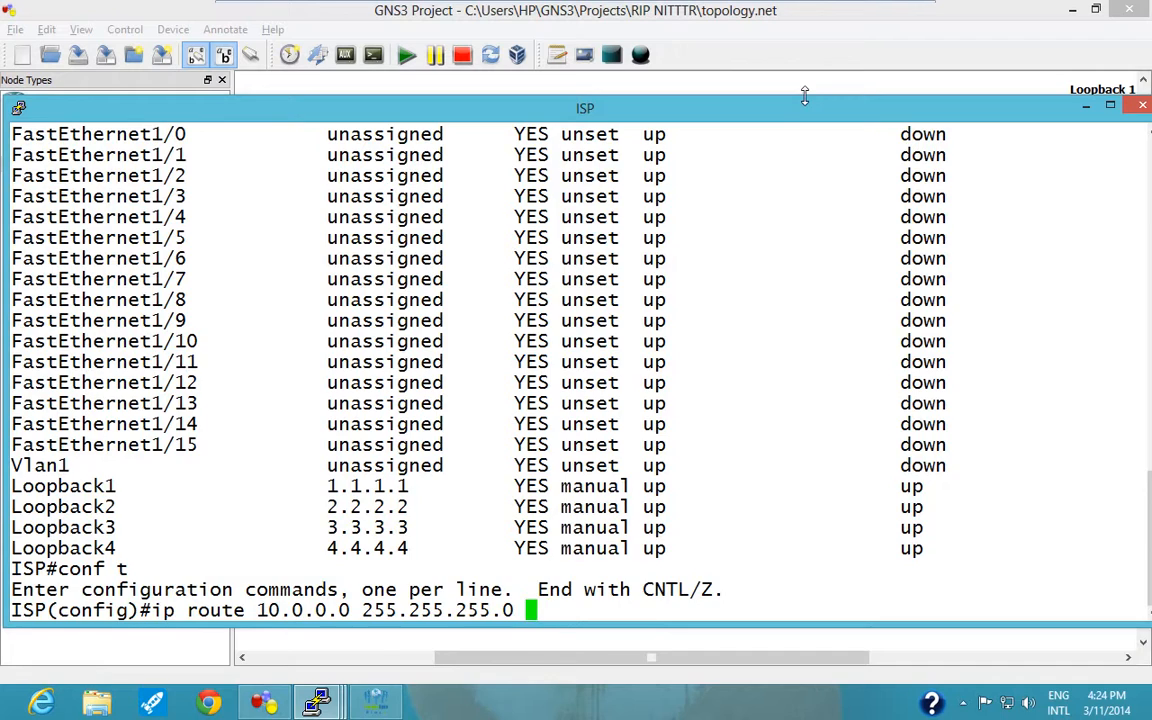
pyautogui.moveTo(792, 116); pyautogui.dragTo(843, 118)
pyautogui.write('f')
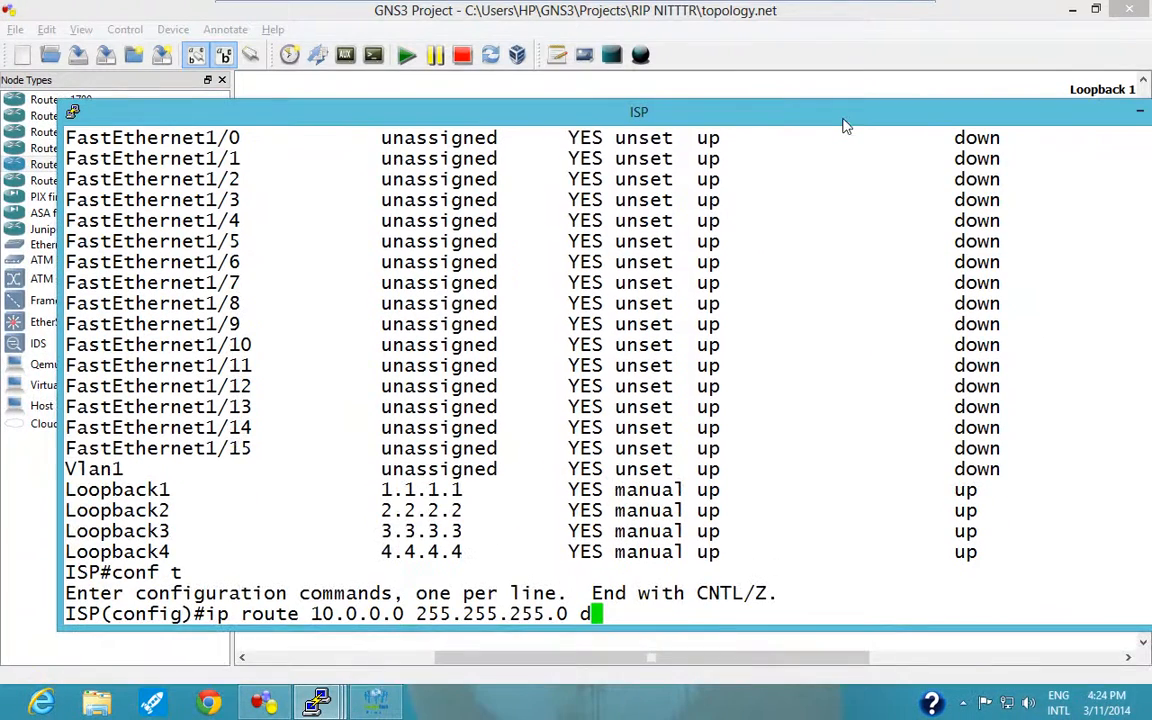
pyautogui.write('0/0')
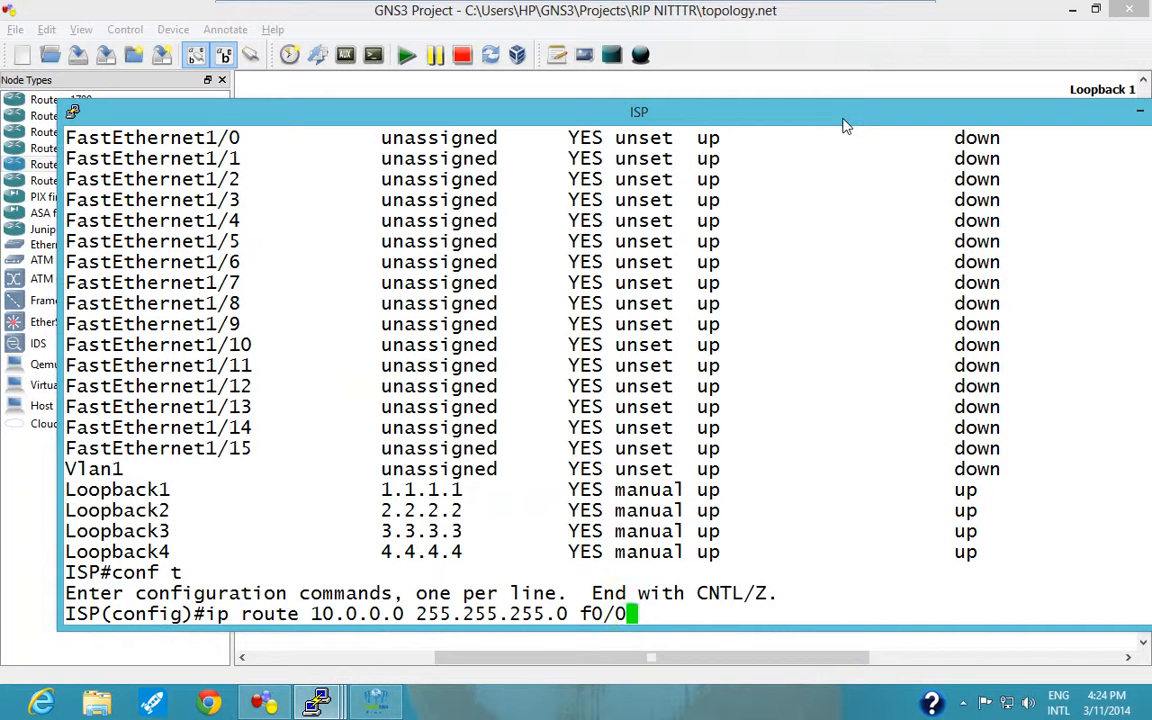
pyautogui.press('Return')
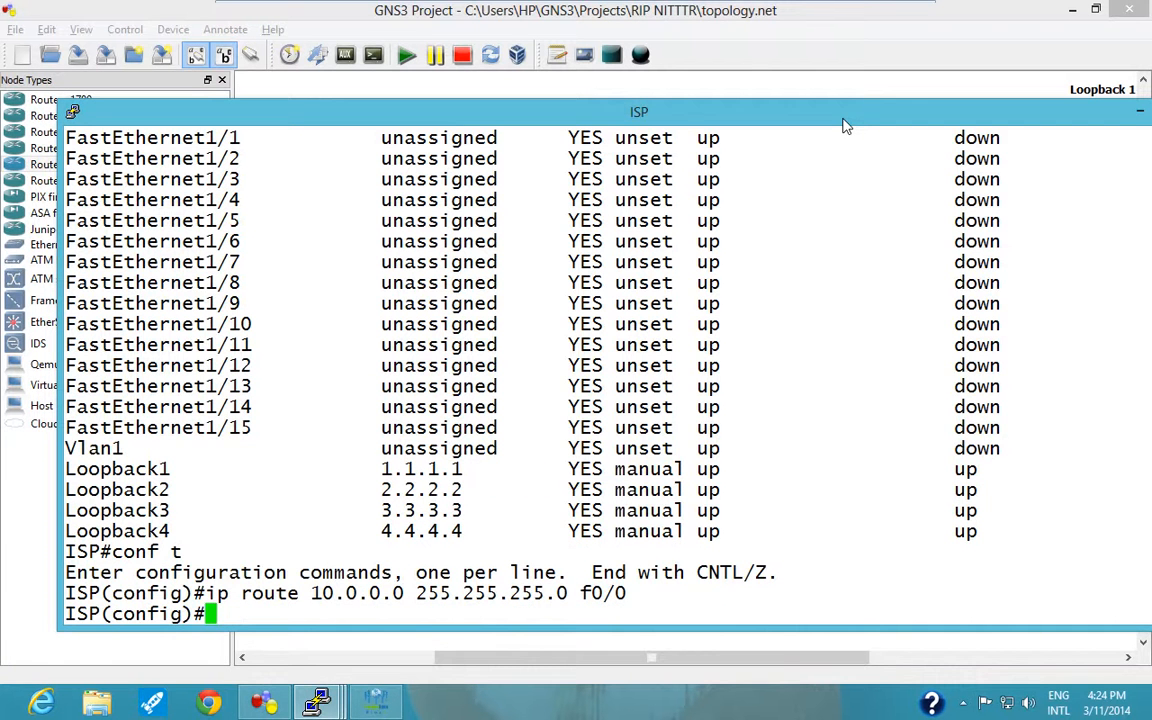
# Switch from the ISP console to R3's console and repeat the ping to 1.1.1.1.
pyautogui.click(1139, 112)
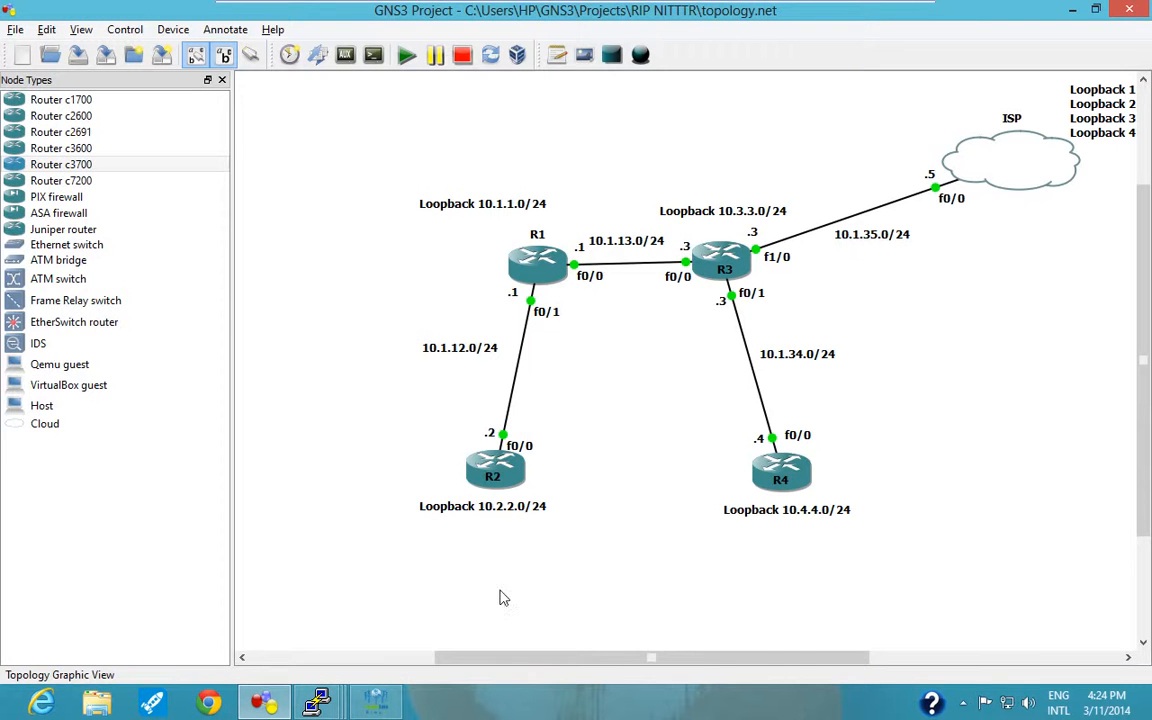
pyautogui.moveTo(343, 708)
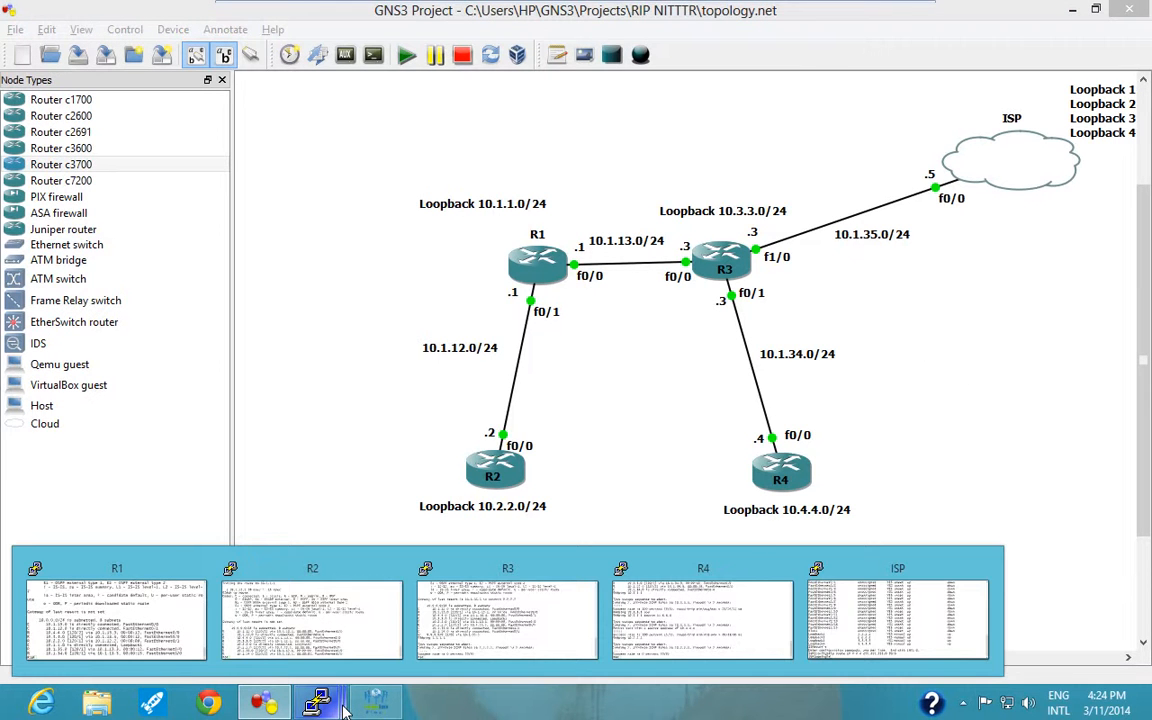
pyautogui.click(311, 615)
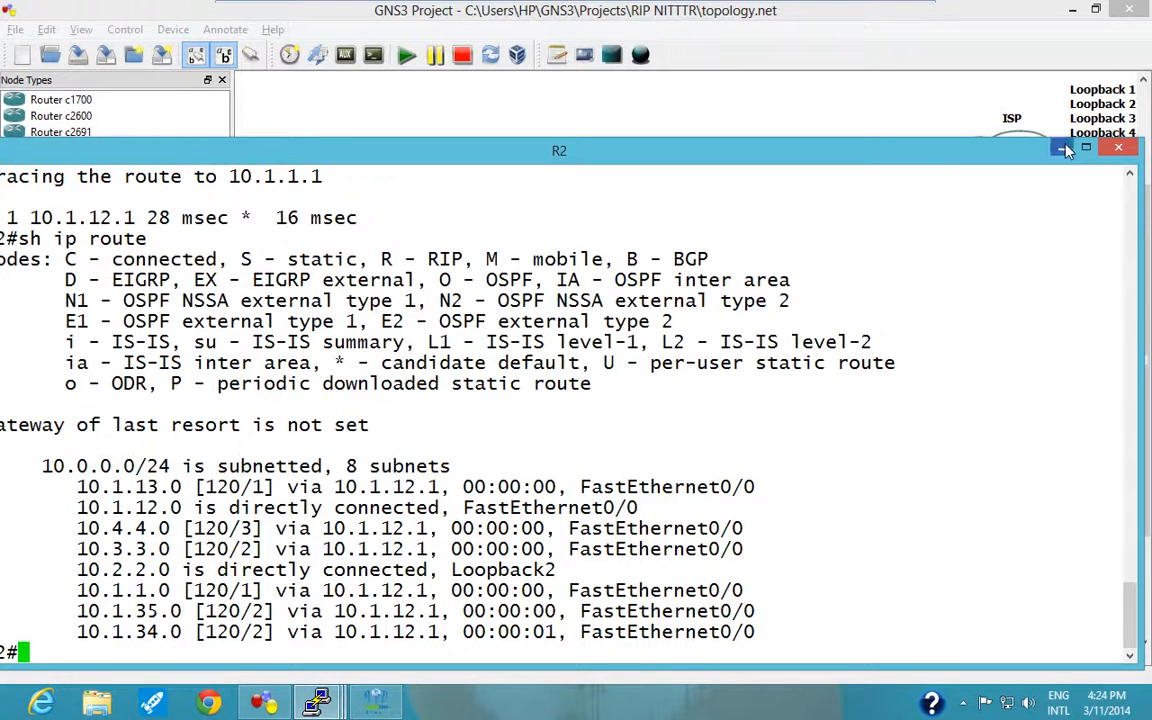
pyautogui.click(958, 129)
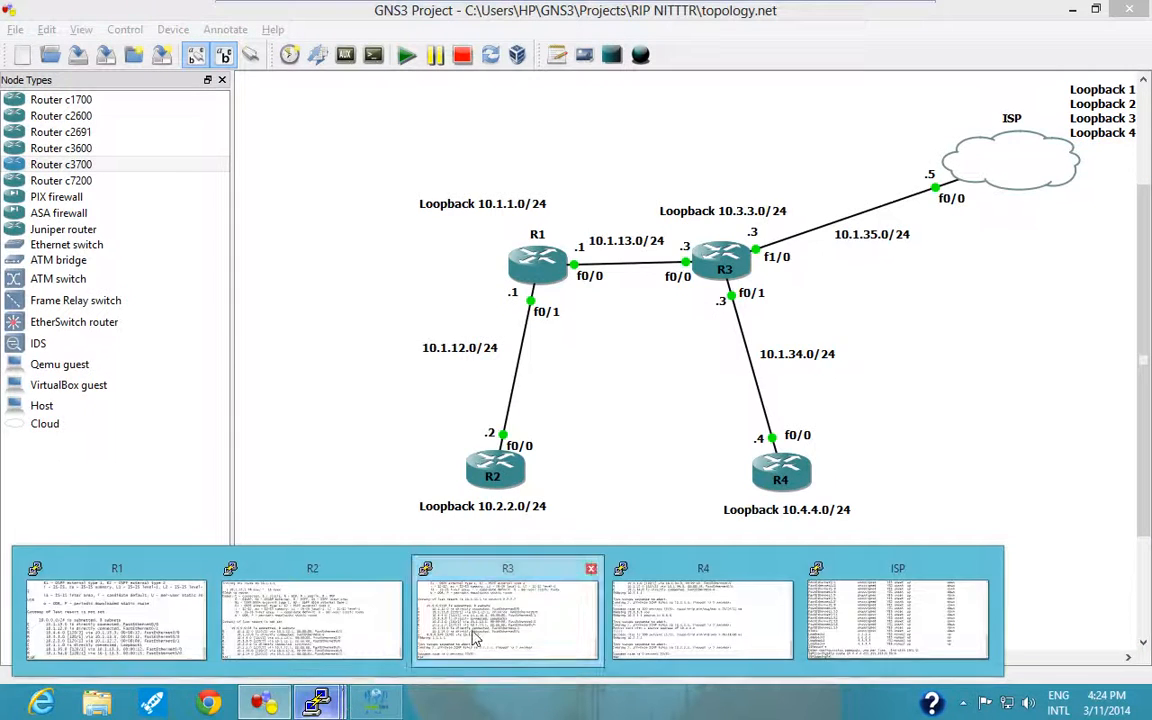
pyautogui.click(508, 615)
pyautogui.moveTo(565, 137); pyautogui.dragTo(665, 100)
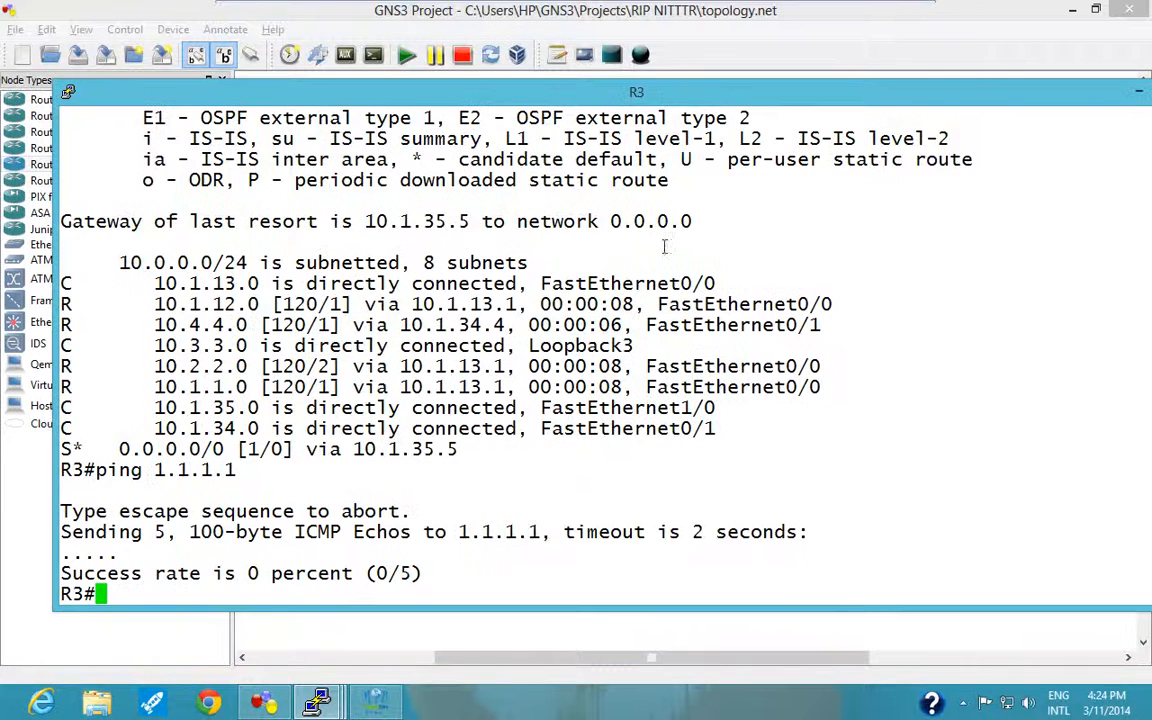
pyautogui.press('Up')
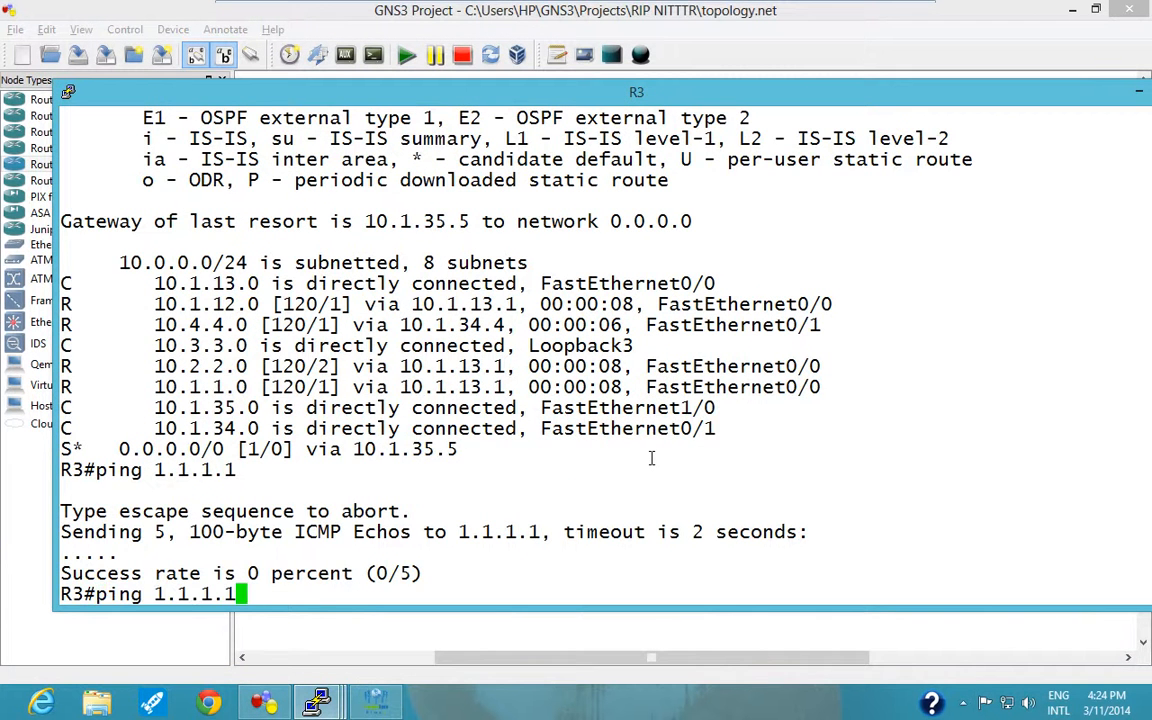
pyautogui.press('Return')
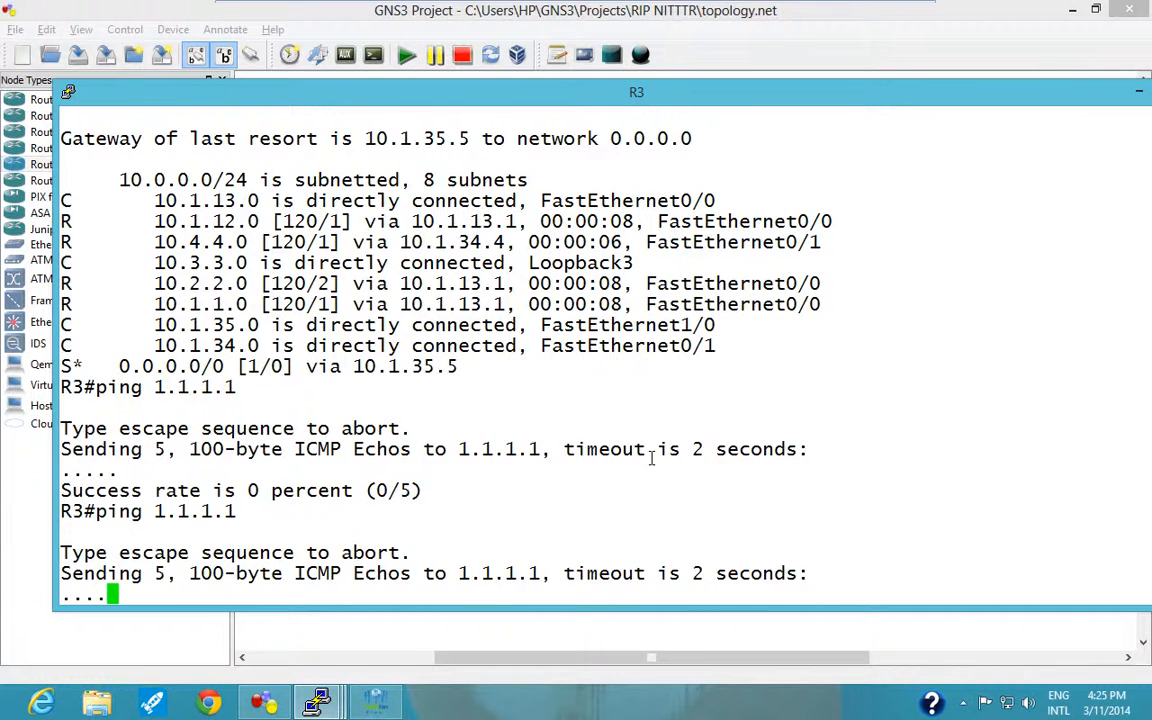
pyautogui.press('Return')
pyautogui.press('Return')
pyautogui.press('Return')
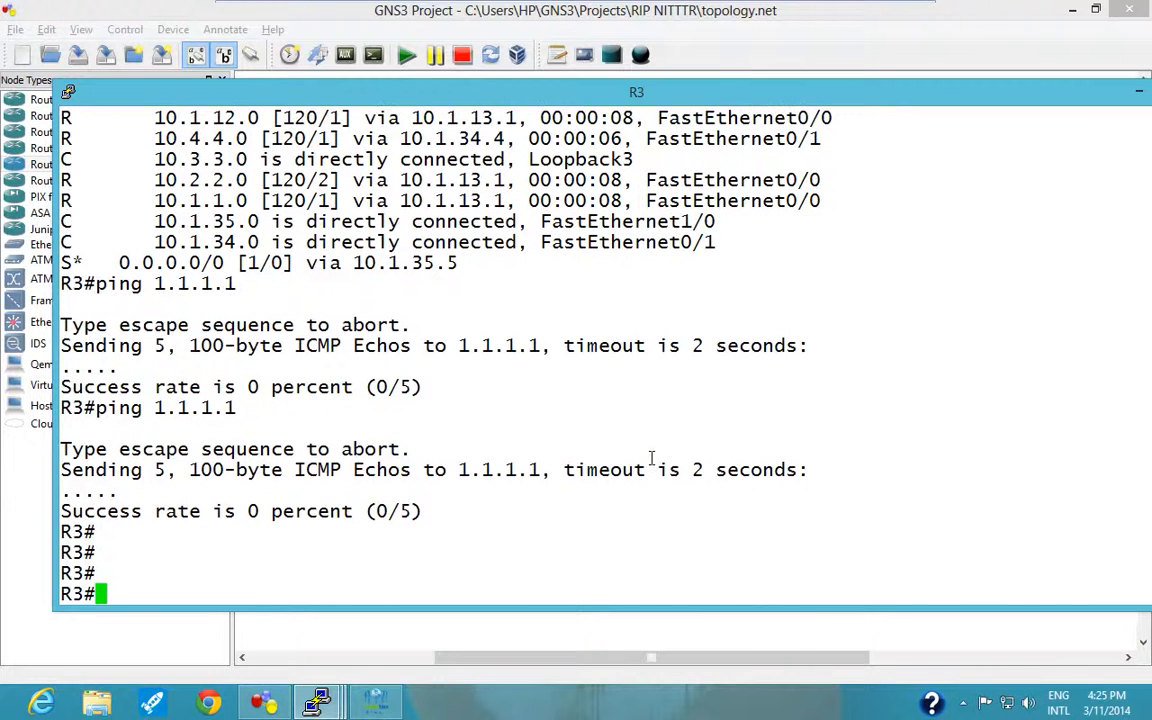
# Clear all entries from R3's routing table with "clear ip route *".
pyautogui.write('clear i')
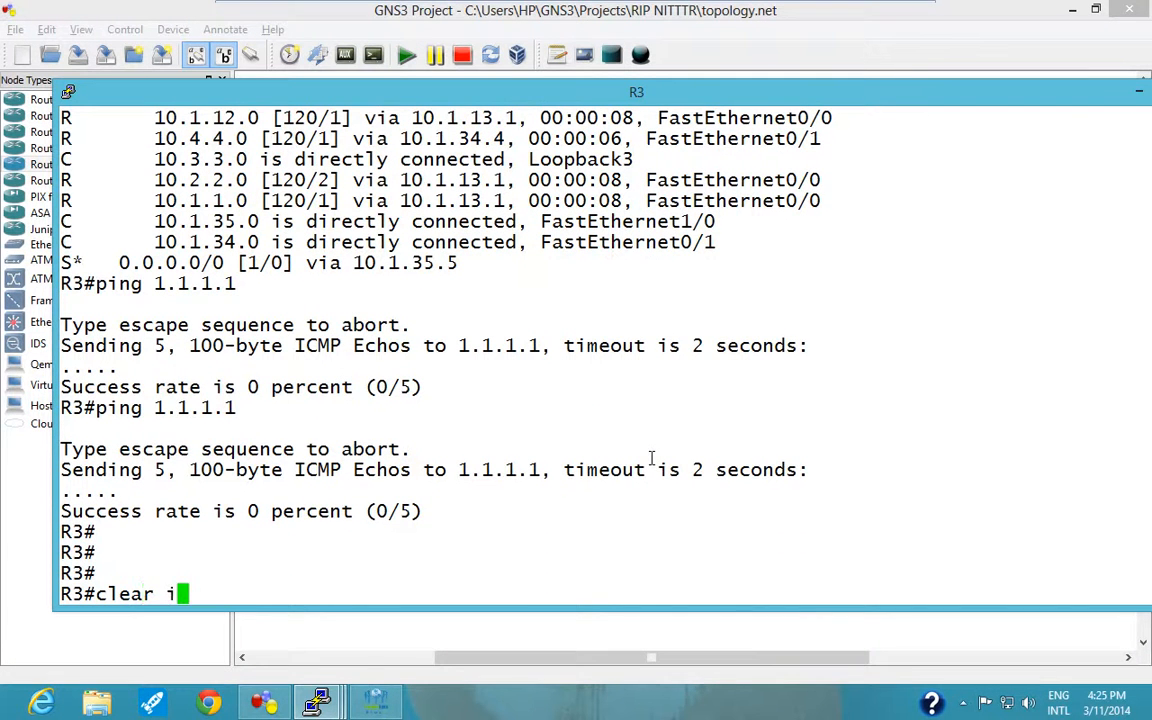
pyautogui.write('p route ')
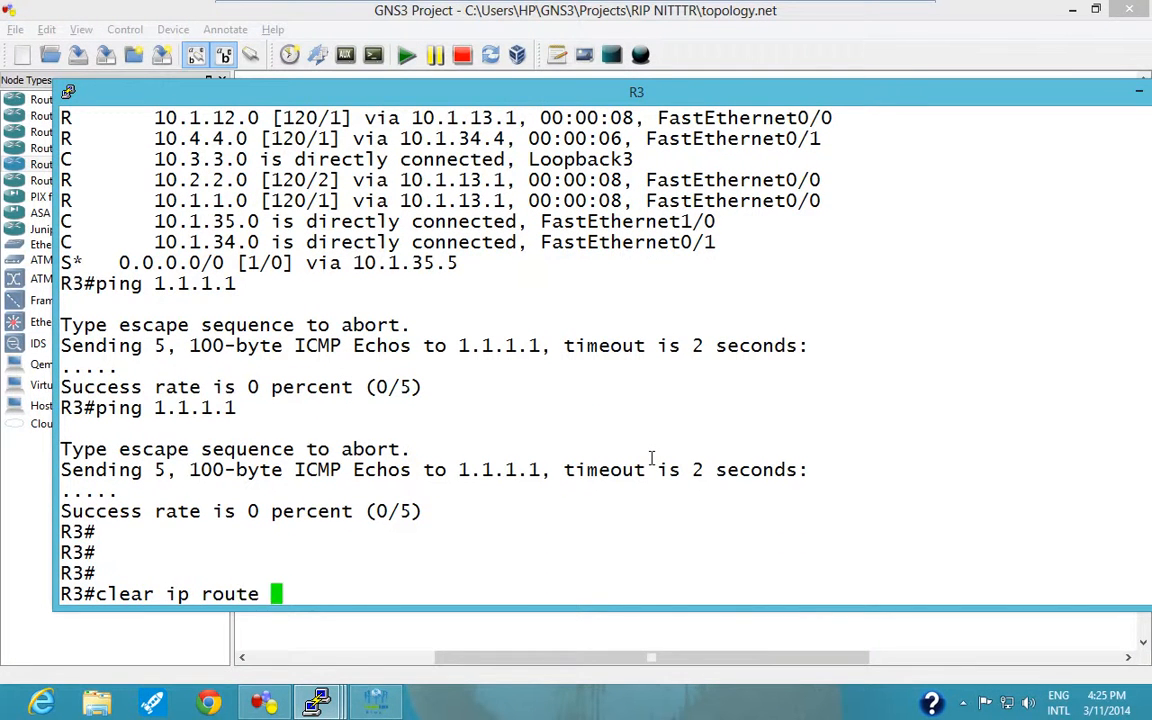
pyautogui.write('*')
pyautogui.press('Return')
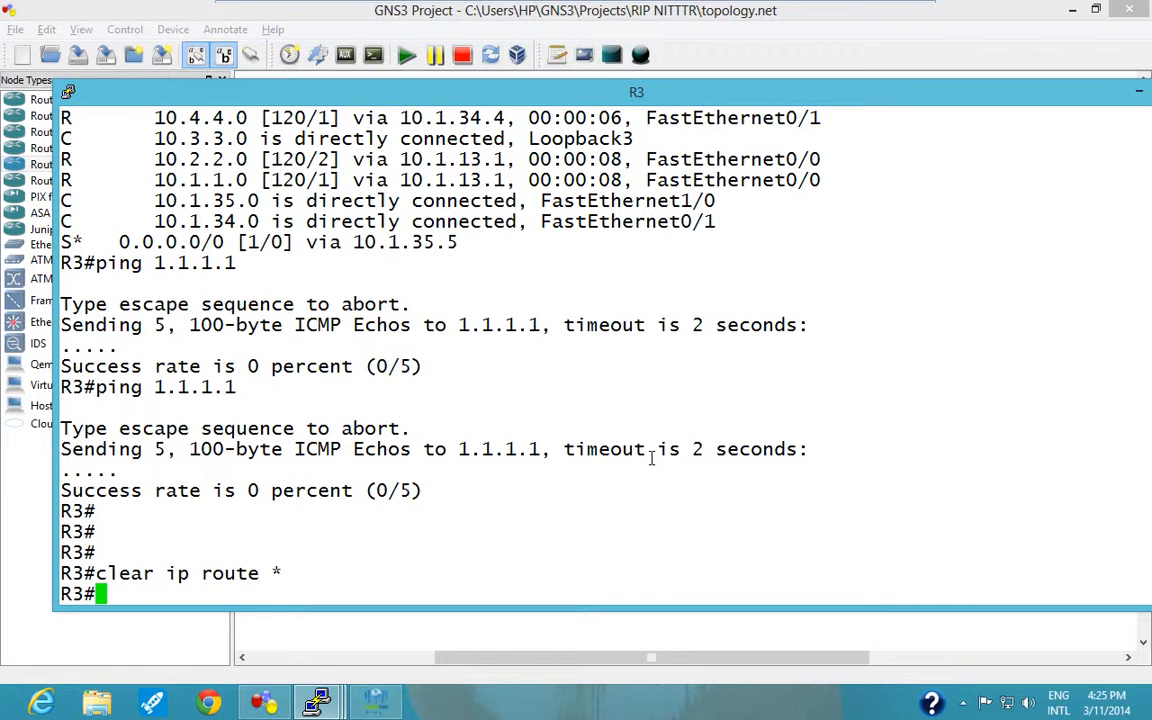
# Ping 1.1.1.1 from R3 after the route clearing and abort the ping partway through.
pyautogui.press('Up')
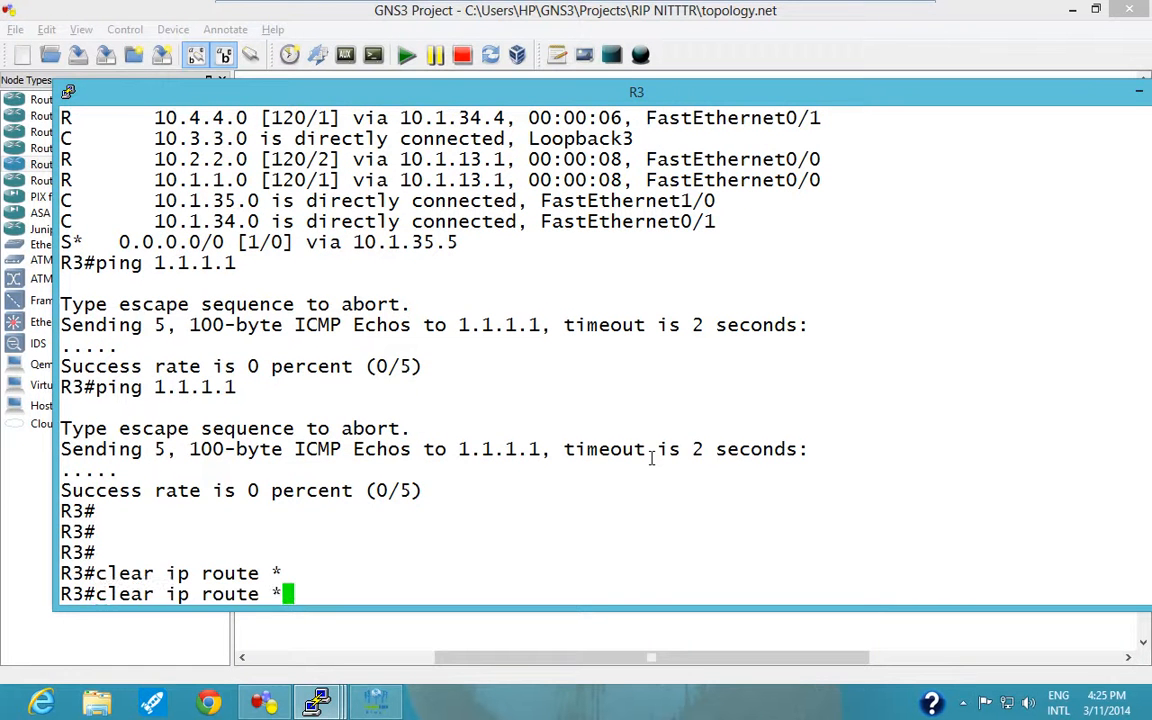
pyautogui.press('Up')
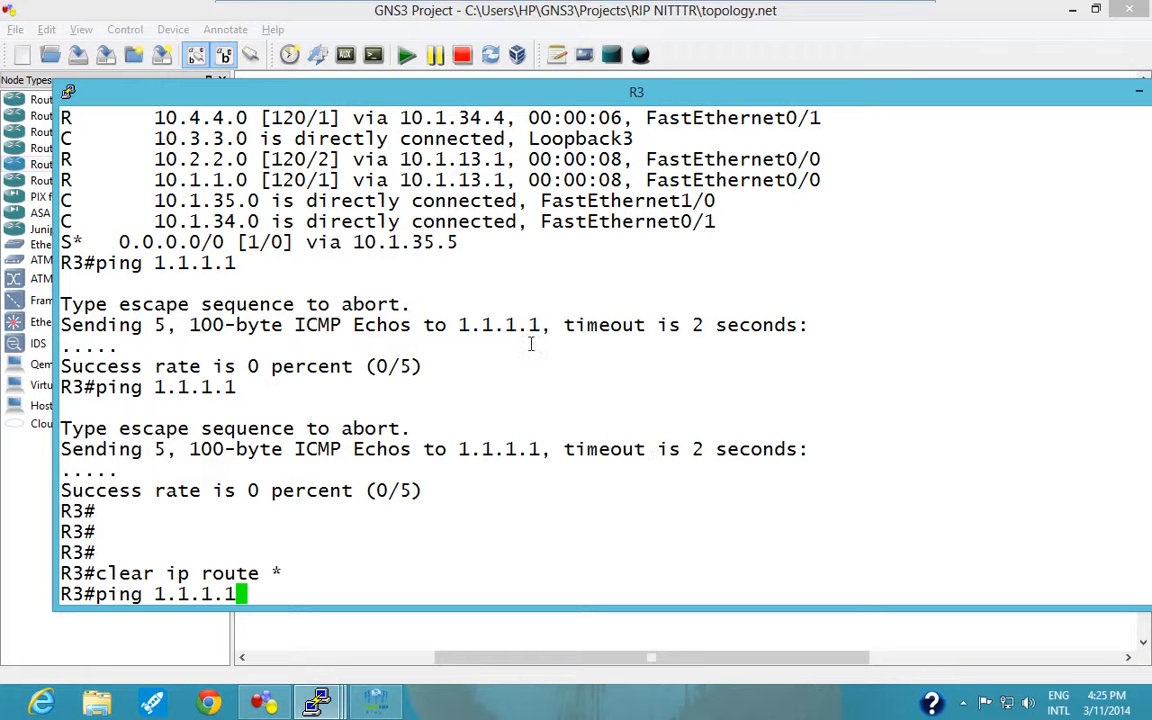
pyautogui.press('Return')
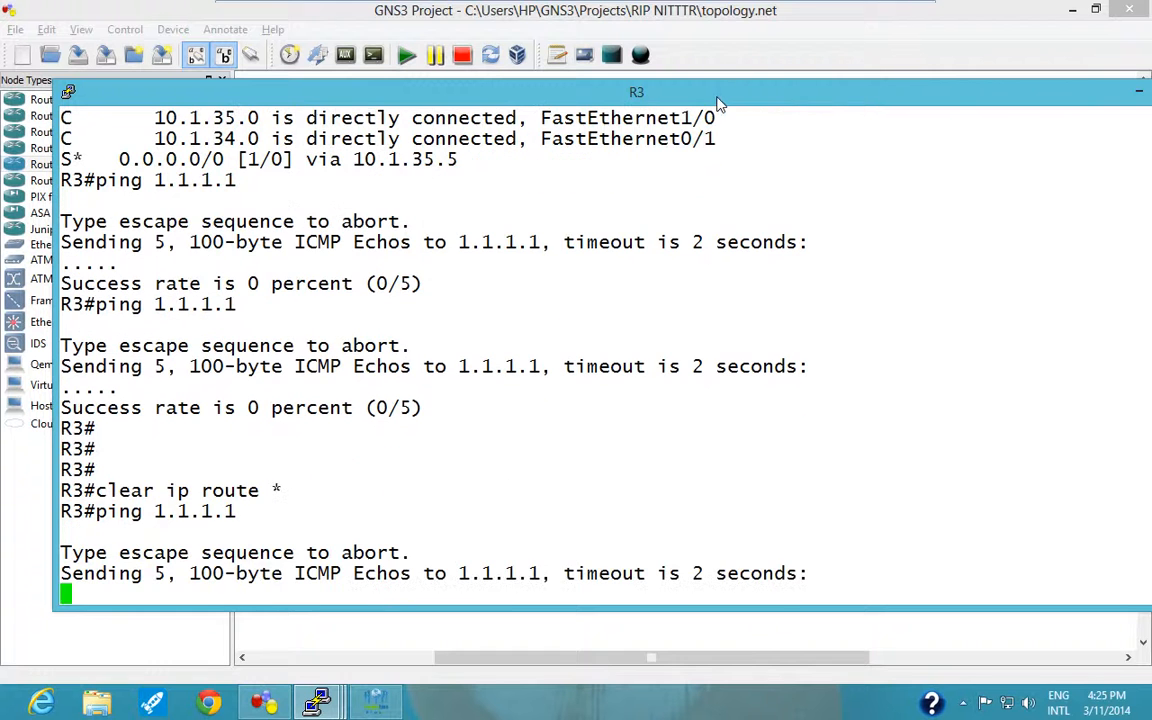
pyautogui.moveTo(640, 8)
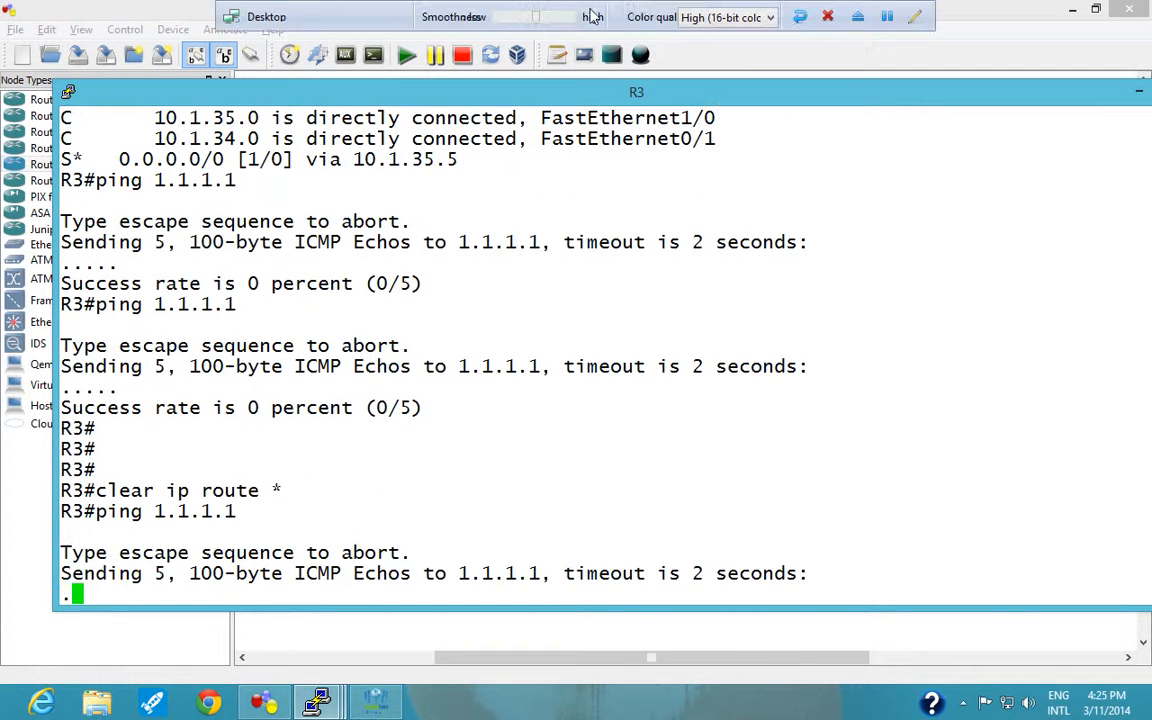
pyautogui.hotkey('ctrl', 'shift', '6')
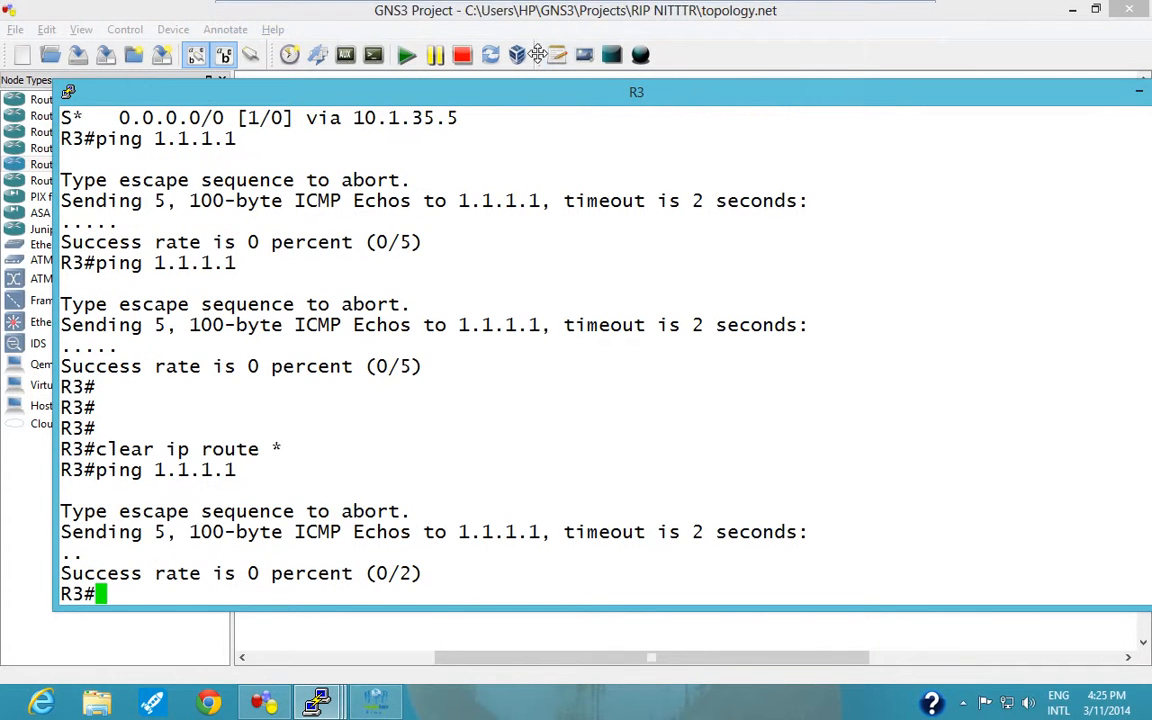
# Minimize R3's console and remove the ISP's static route for 10.0.0.0 with mask 255.255.255.0 through f0/0.
pyautogui.moveTo(972, 92); pyautogui.dragTo(806, 124)
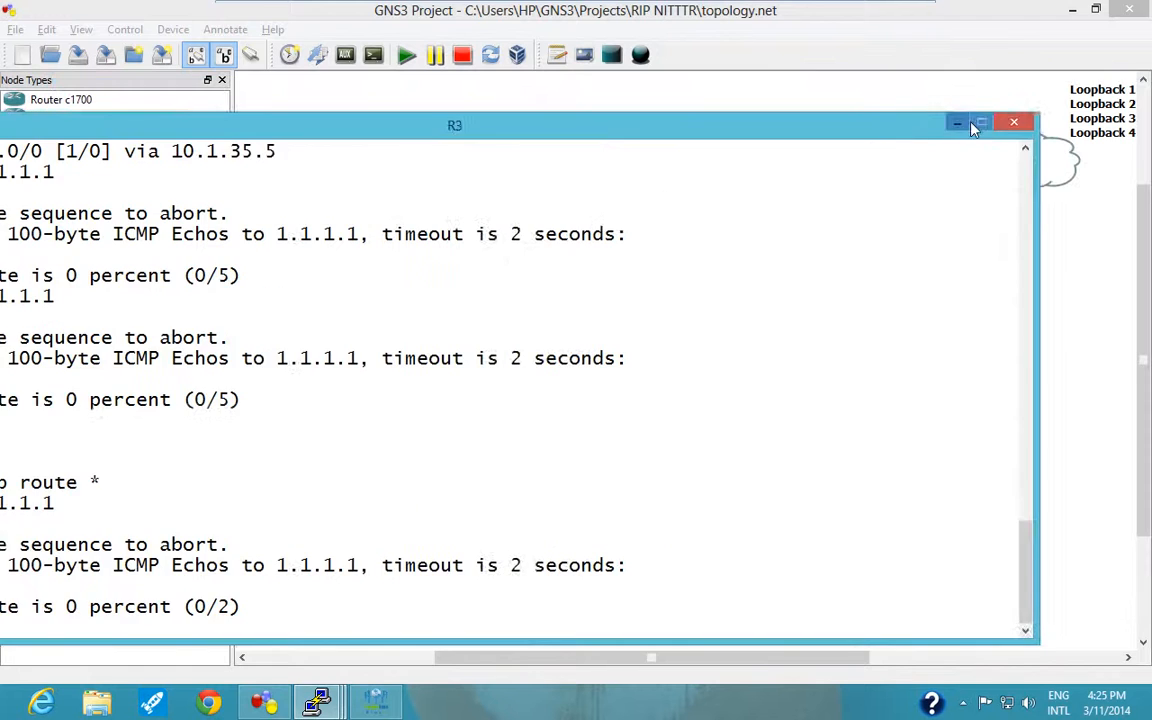
pyautogui.click(955, 128)
pyautogui.moveTo(375, 702)
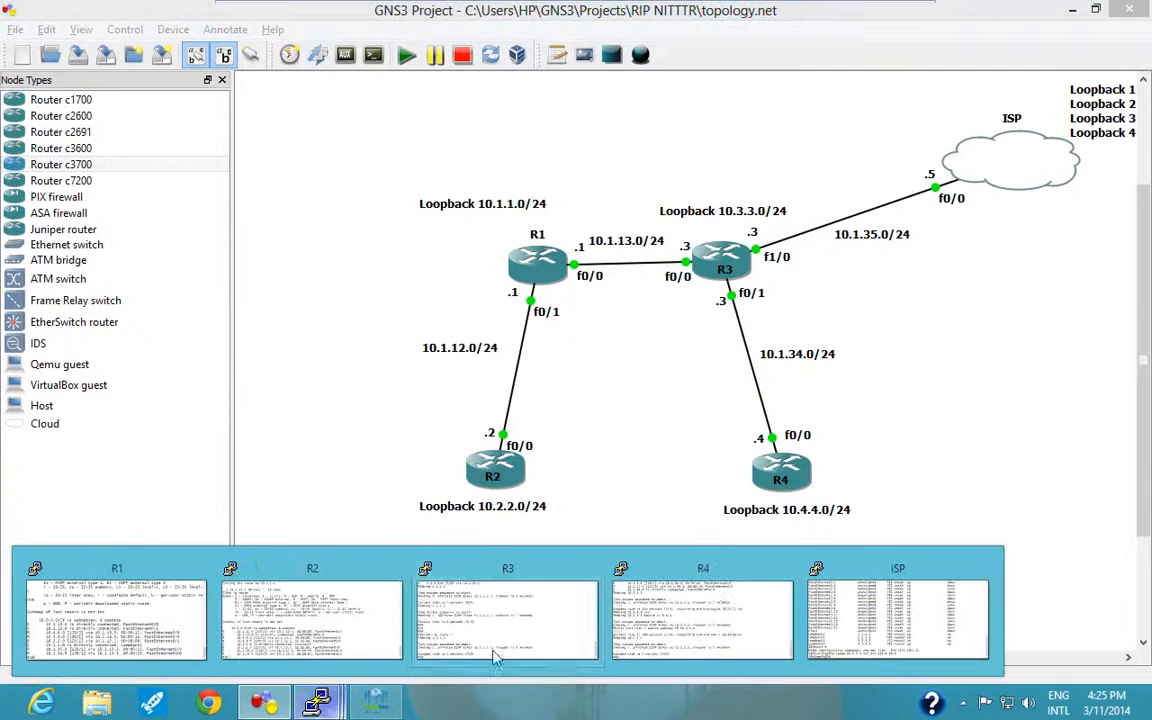
pyautogui.click(812, 605)
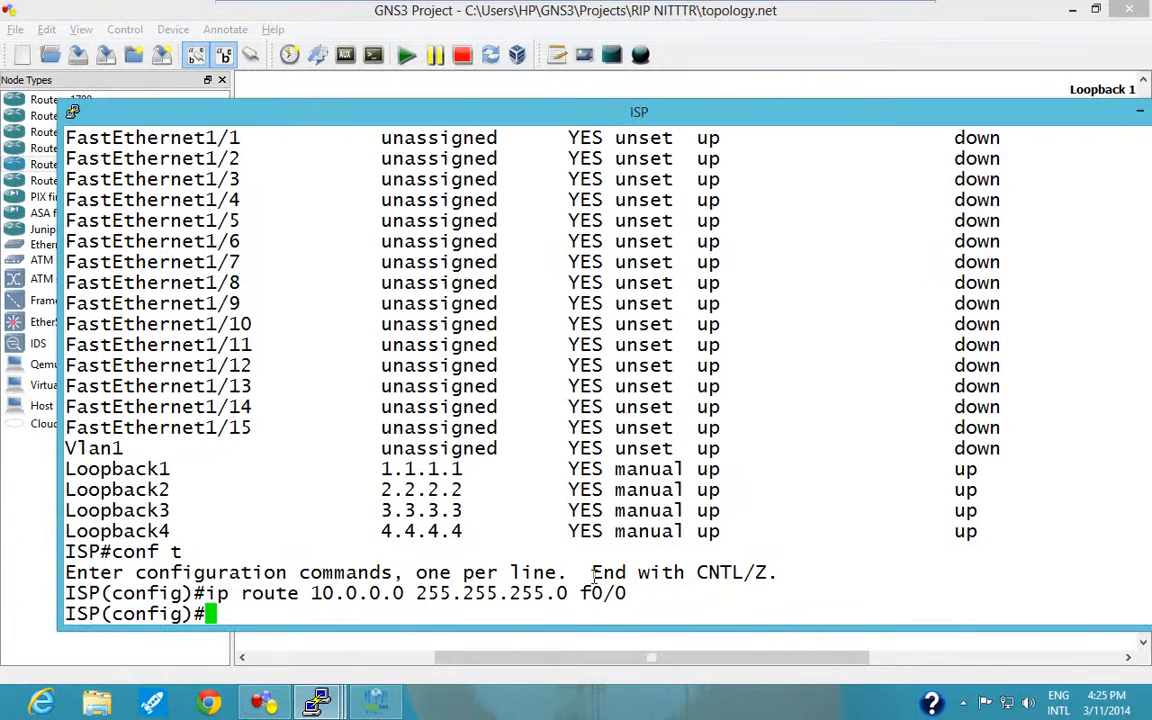
pyautogui.write('no ip route ')
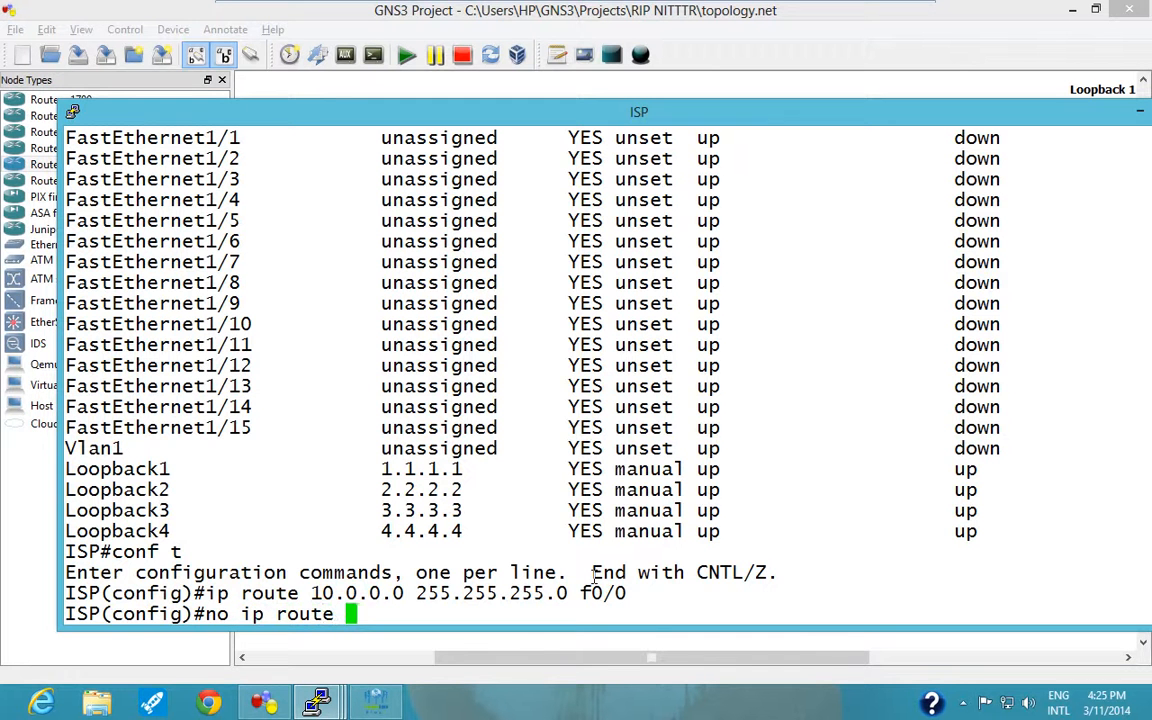
pyautogui.write('10.0.00.0')
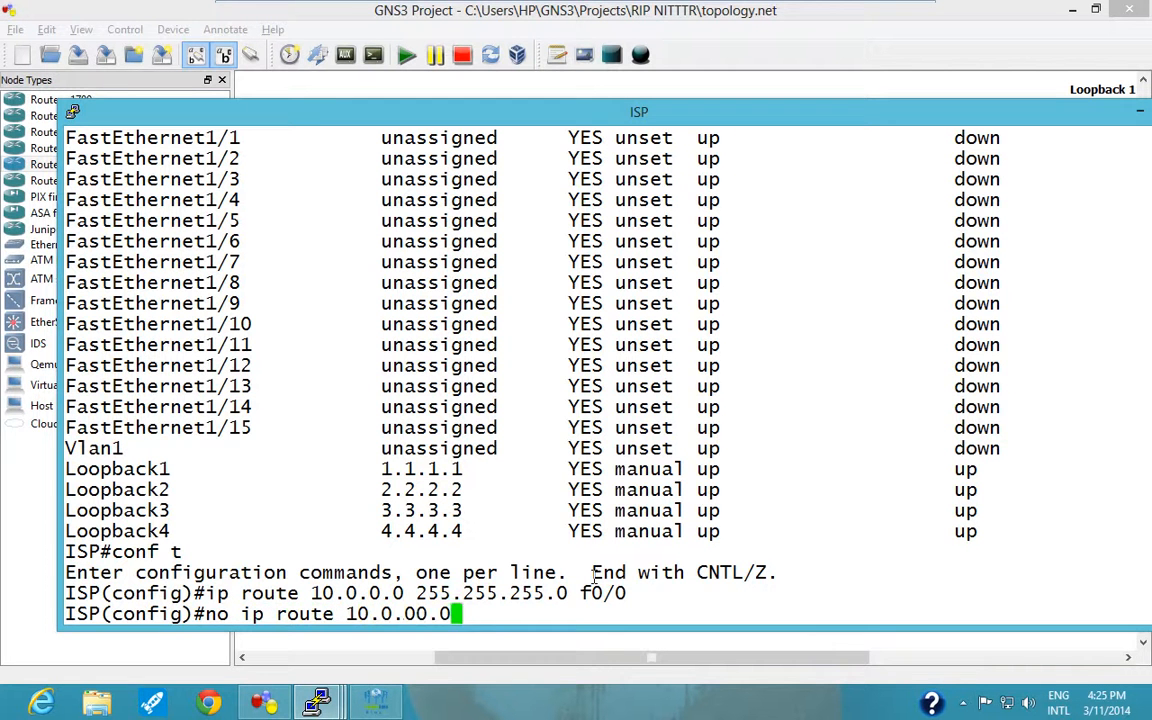
pyautogui.write(' 255.255.25')
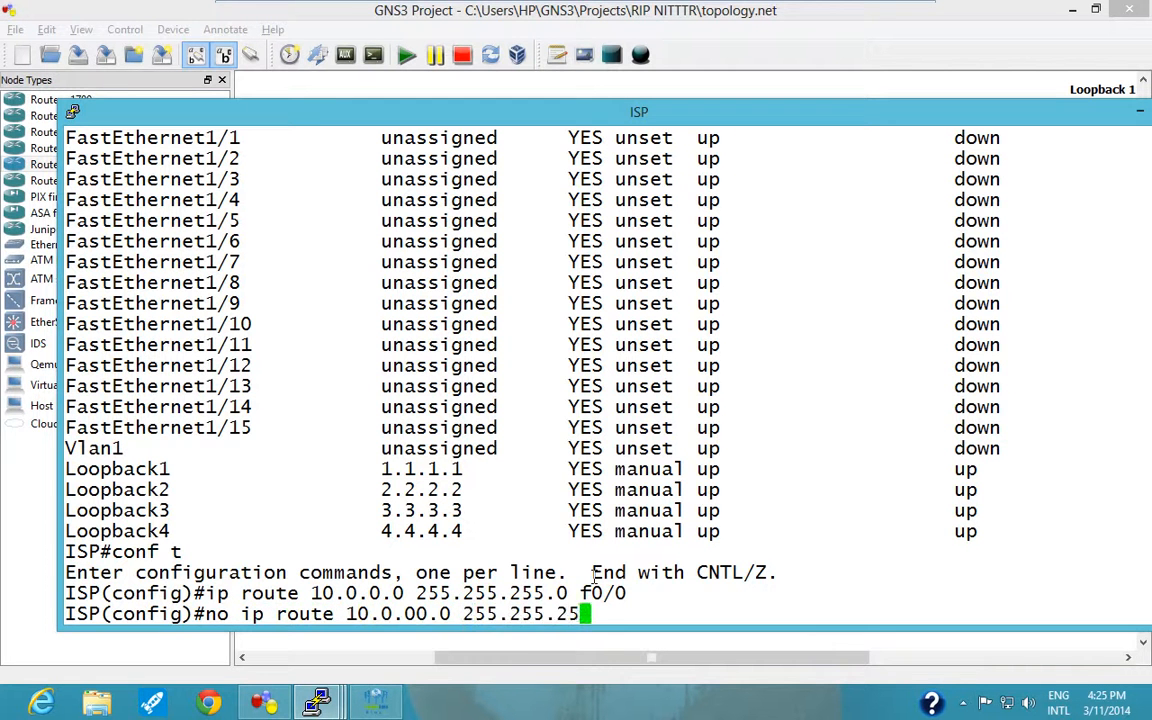
pyautogui.write('5.0 f0/0')
pyautogui.press('Return')
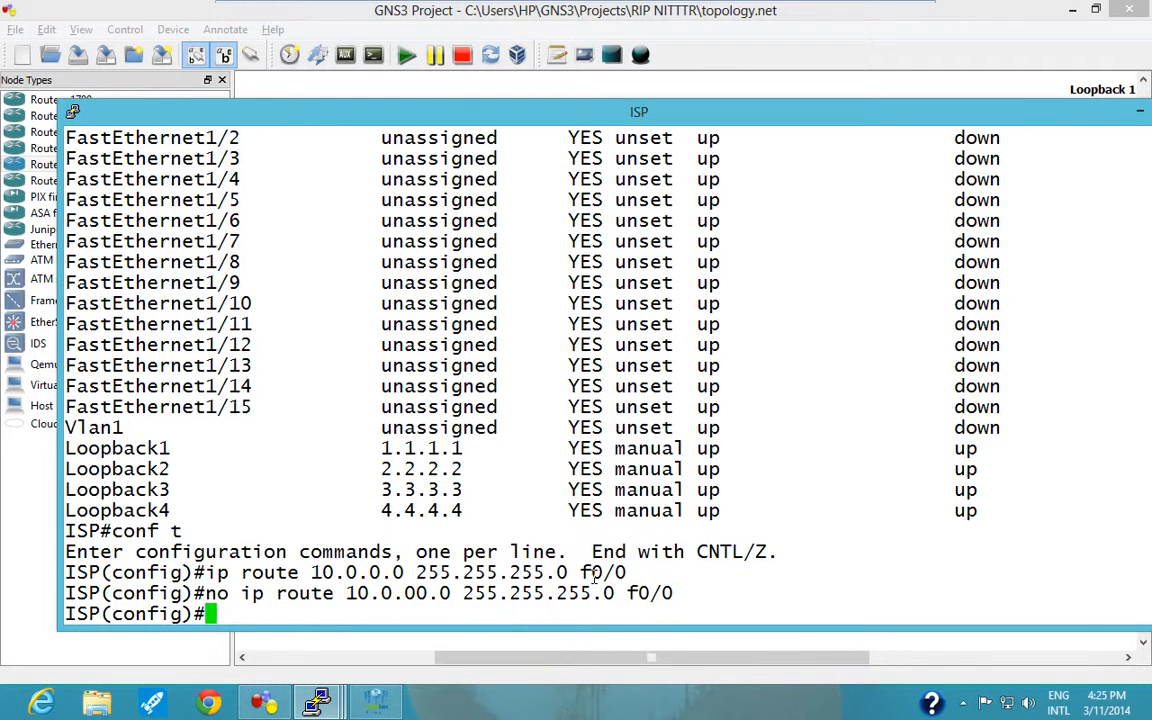
# Add a static route on ISP for network 10.0.0.0 with mask 255.0.0.0 via next hop 10.1.35.3.
pyautogui.write('ip route ')
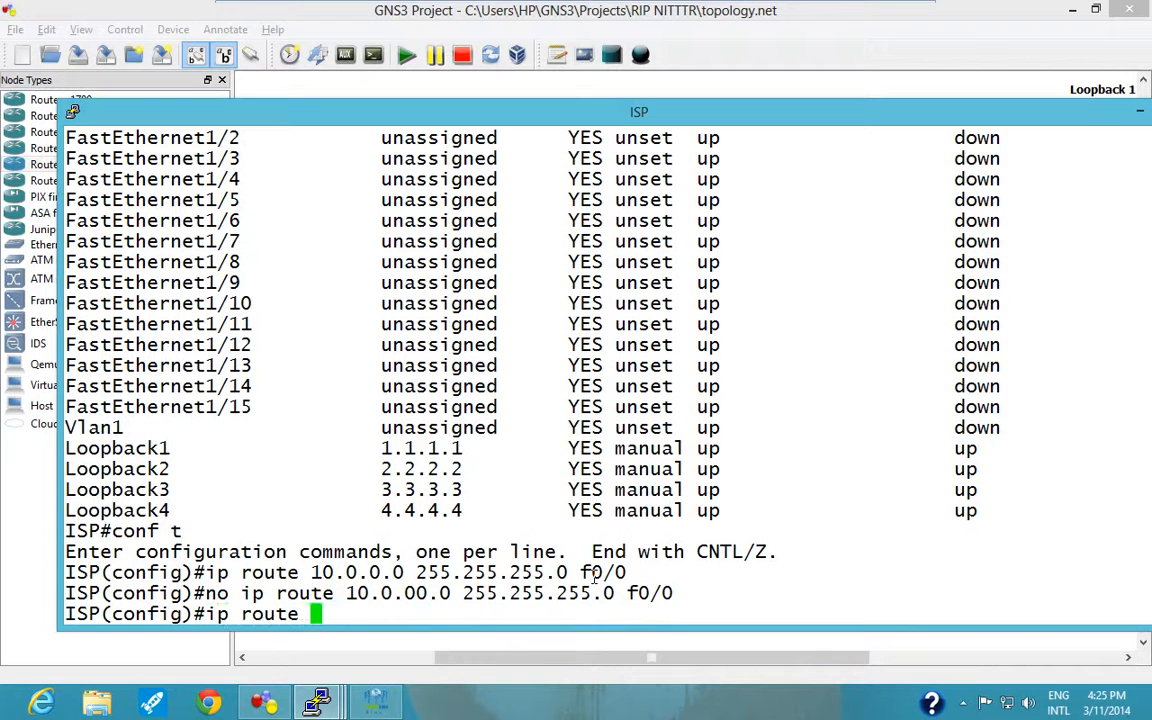
pyautogui.write('10.0.0.0 2')
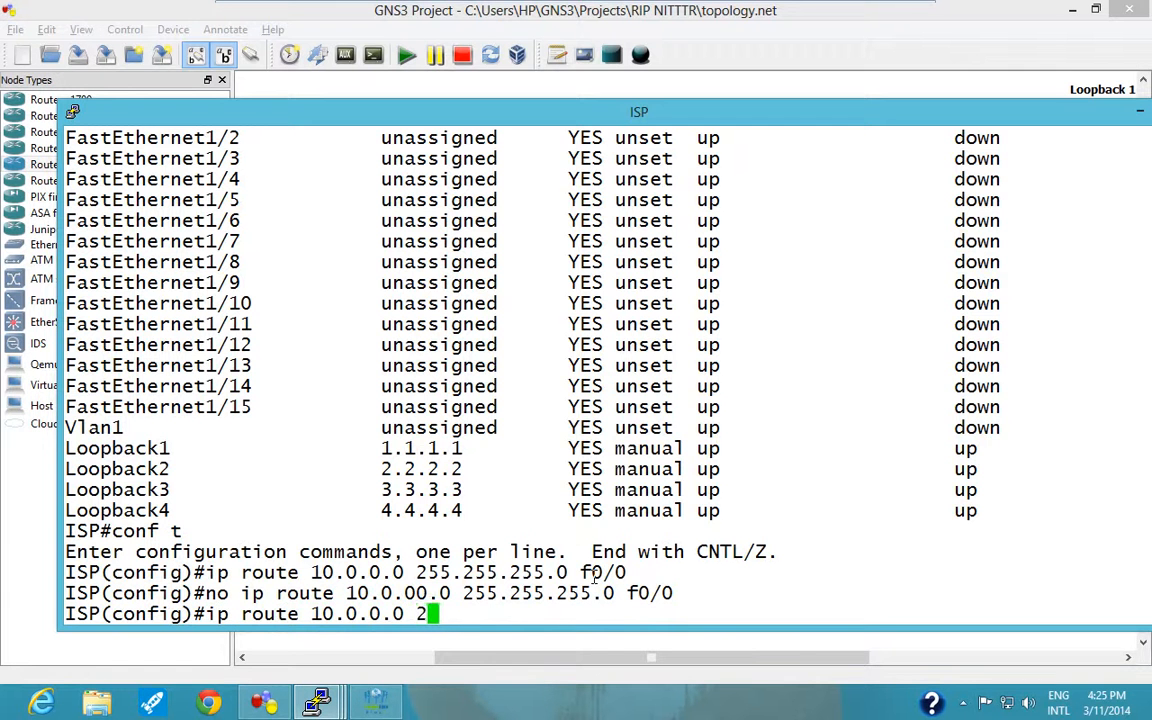
pyautogui.write('55.0.0.0')
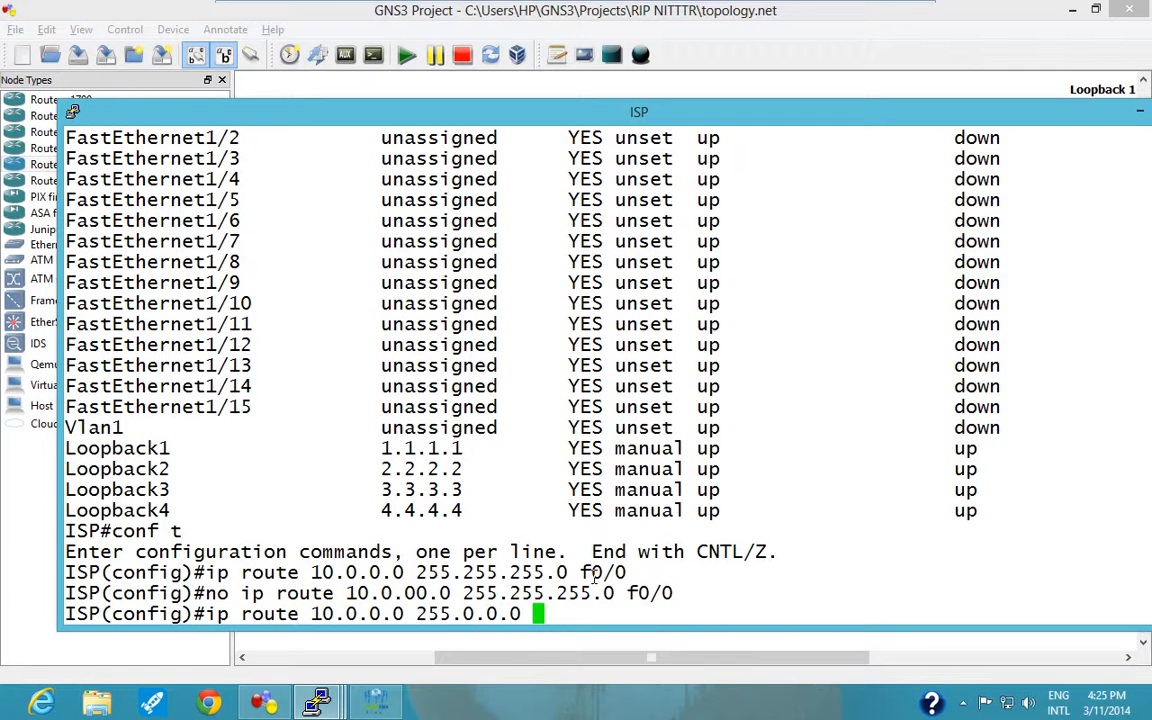
pyautogui.moveTo(946, 113)
pyautogui.mouseDown()
pyautogui.moveTo(963, 368)
pyautogui.moveTo(950, 113)
pyautogui.mouseUp()
pyautogui.write('10.1.')
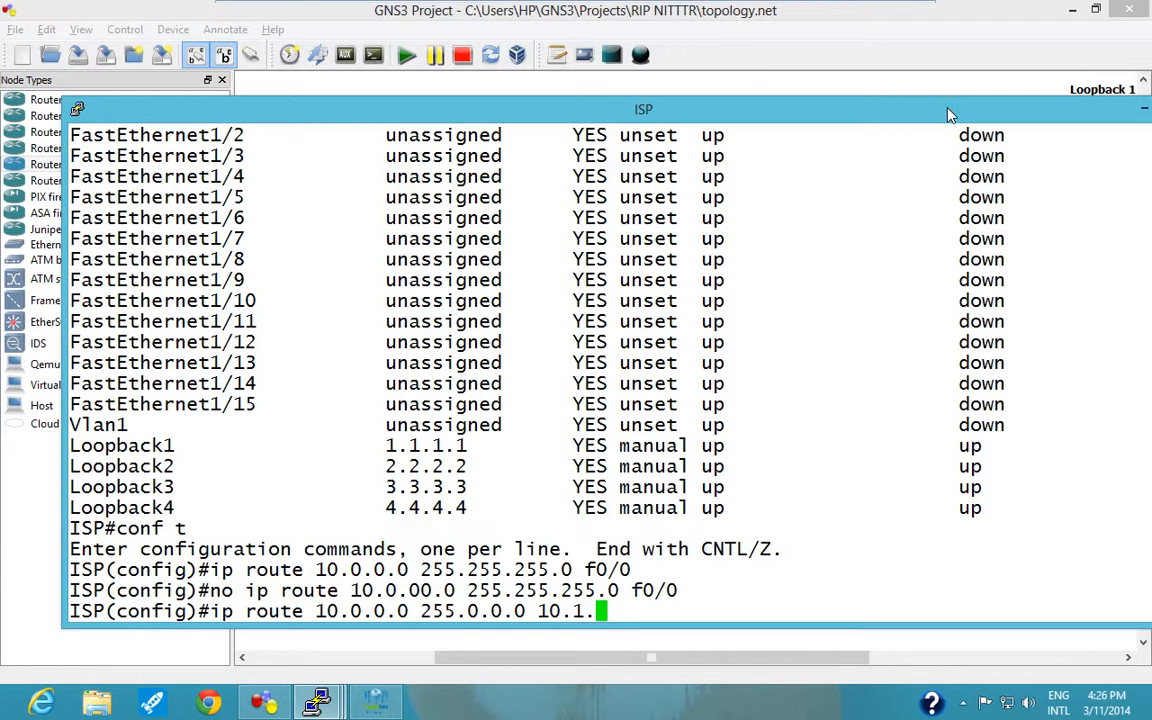
pyautogui.write('1')
pyautogui.press('BackSpace')
pyautogui.write('35.3')
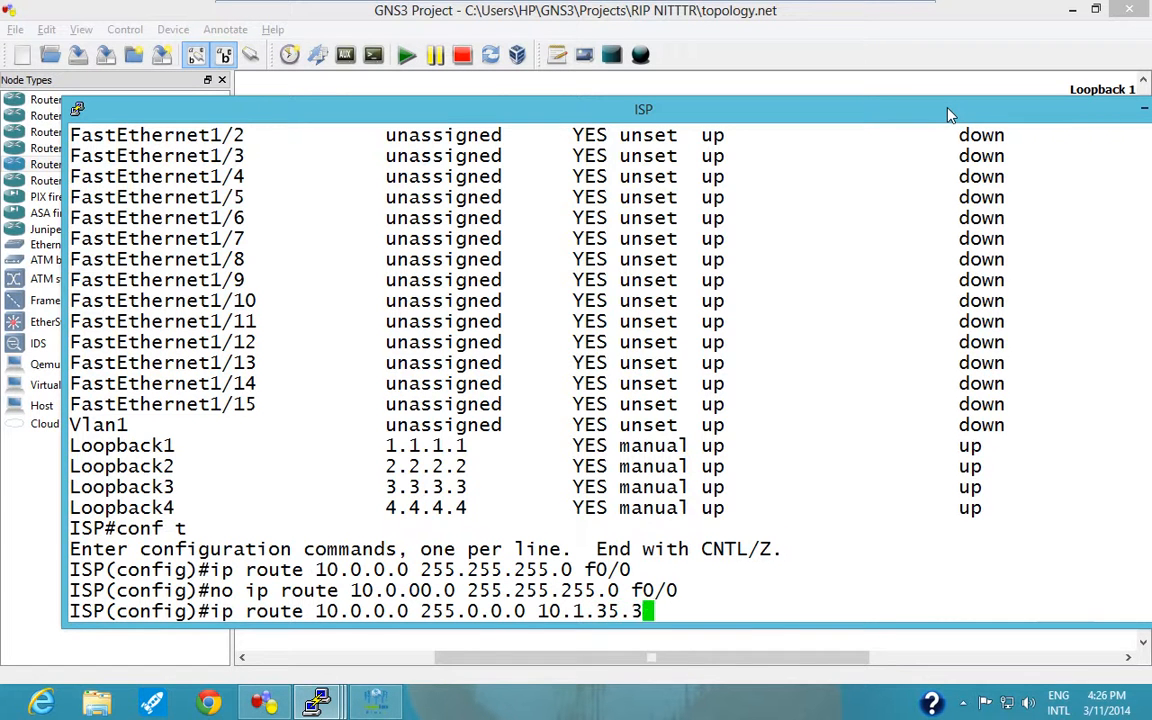
pyautogui.press('Return')
# Minimize the ISP console, return to R3's console and ping 1.1.1.1 to test the new return route.
pyautogui.click(1142, 107)
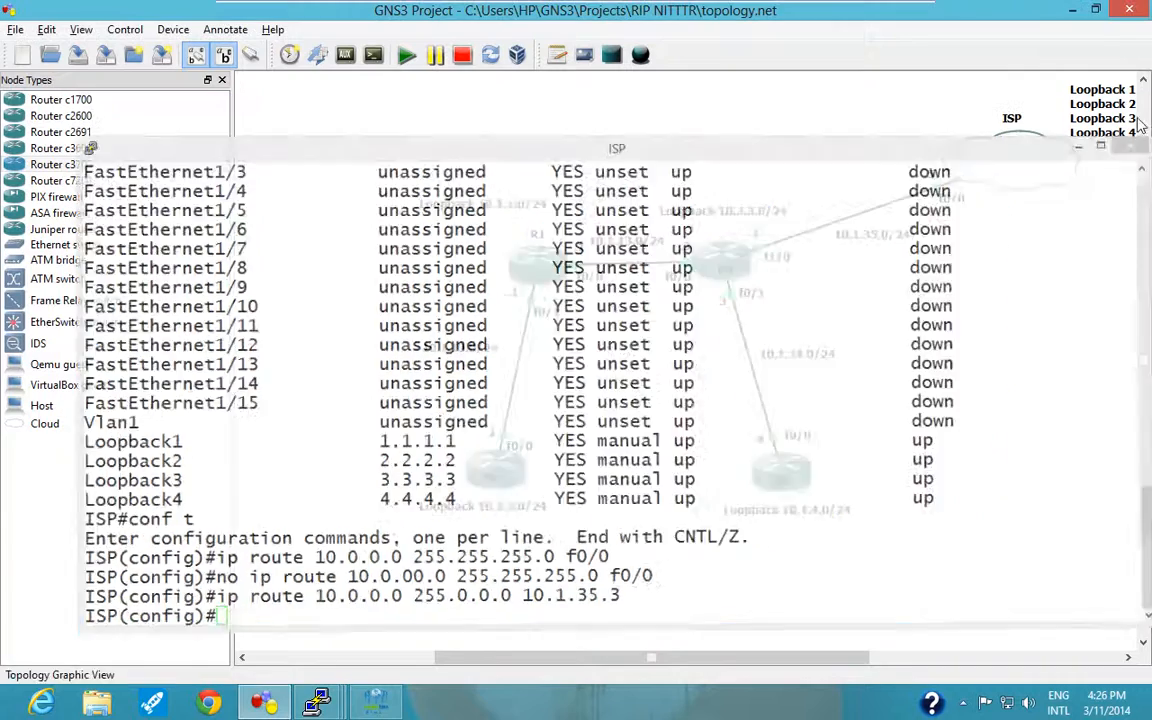
pyautogui.moveTo(317, 703)
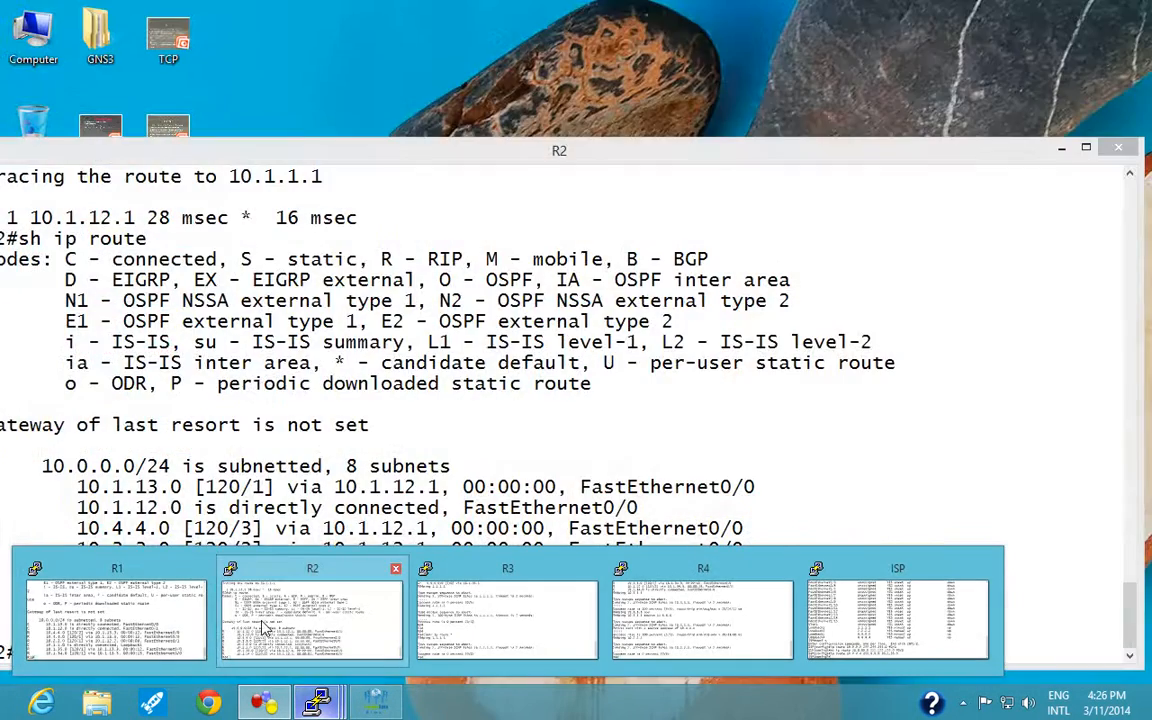
pyautogui.click(480, 615)
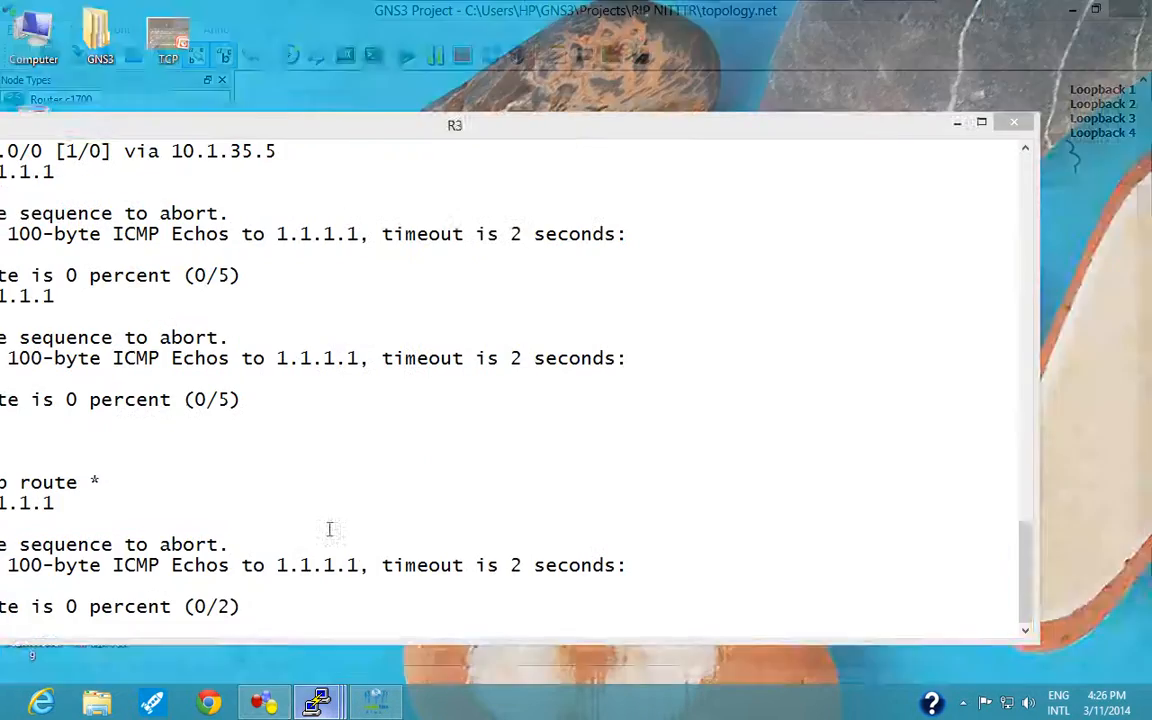
pyautogui.moveTo(421, 135); pyautogui.dragTo(619, 94)
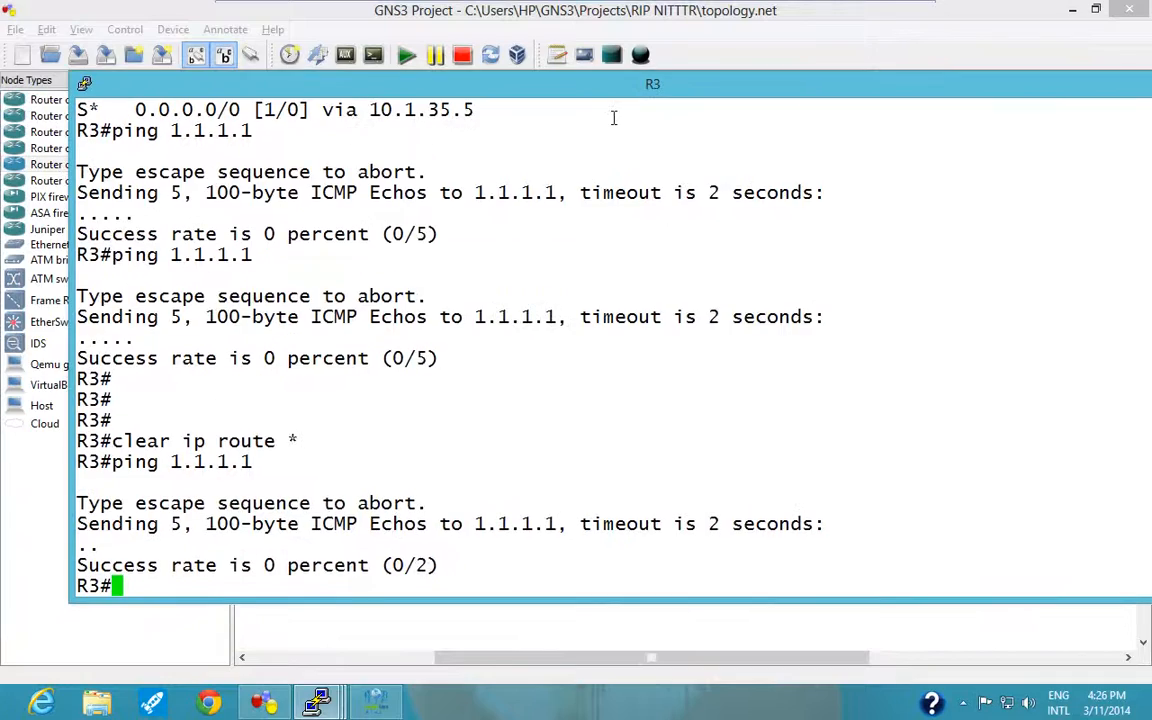
pyautogui.press('Up')
pyautogui.press('Return')
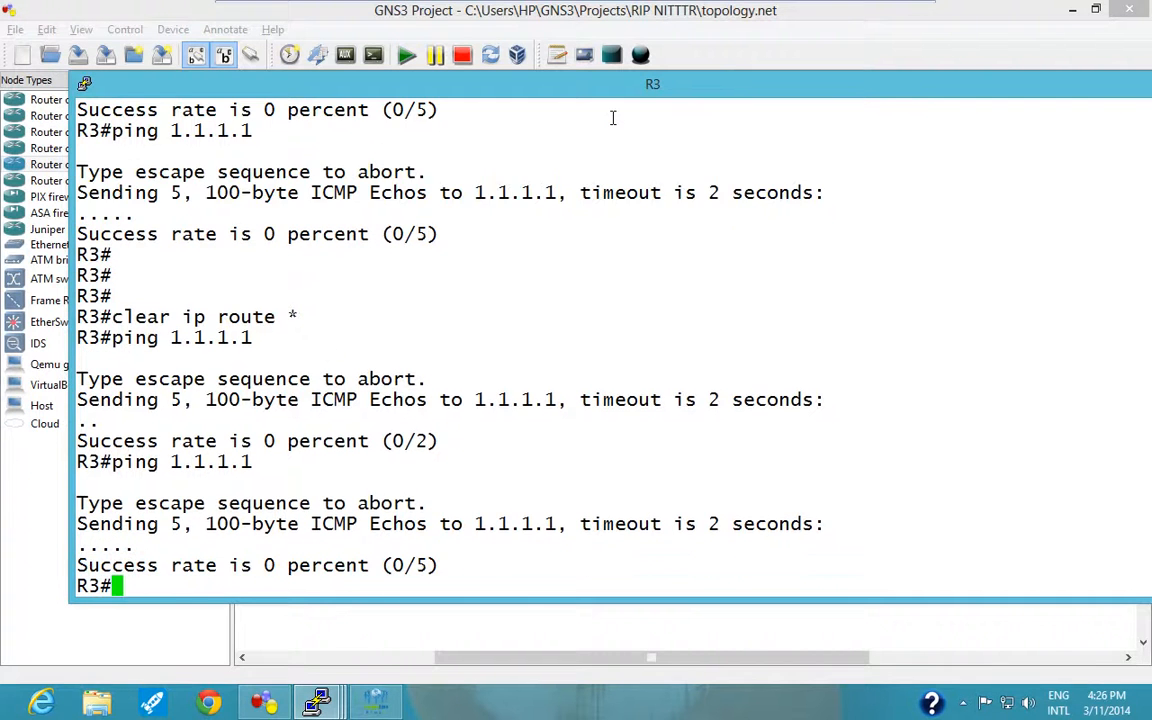
# Run a traceroute from R3 to 1.1.1.1.
pyautogui.write('trac')
pyautogui.press('Tab')
pyautogui.write('1.1.1.1')
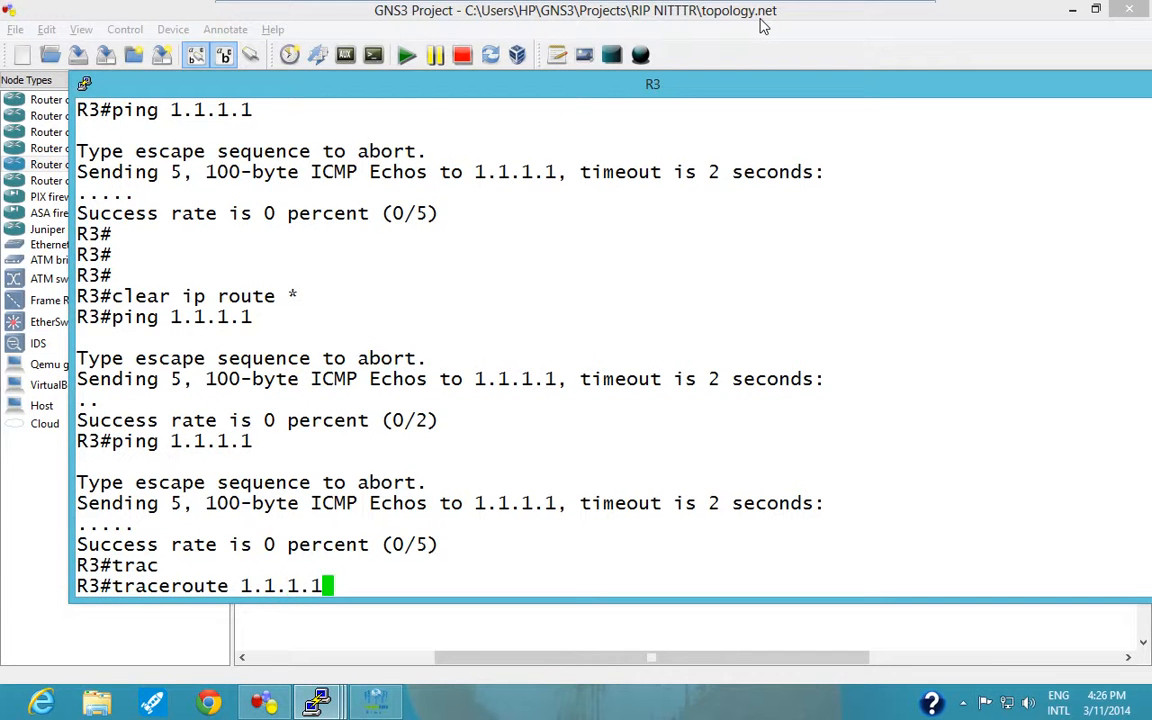
pyautogui.press('Return')
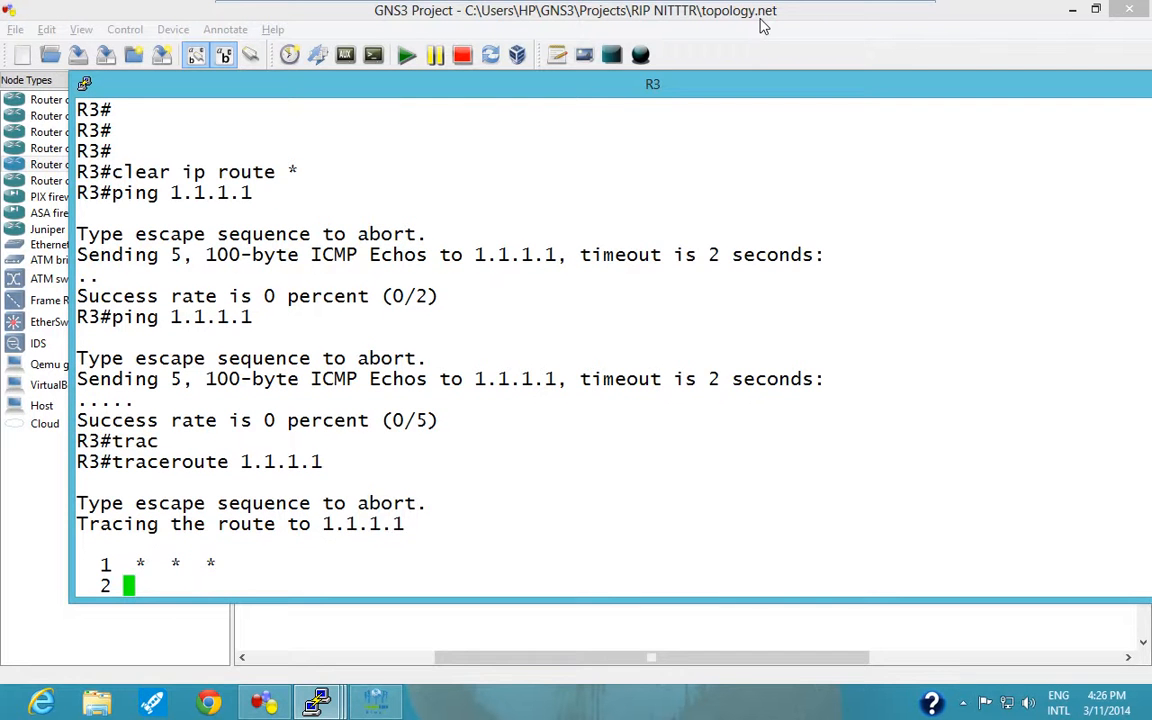
# Abort the running traceroute on R3 and list its interfaces with sh ip int brief.
pyautogui.hotkey('ctrl', 'shift', '6')
pyautogui.press('Return')
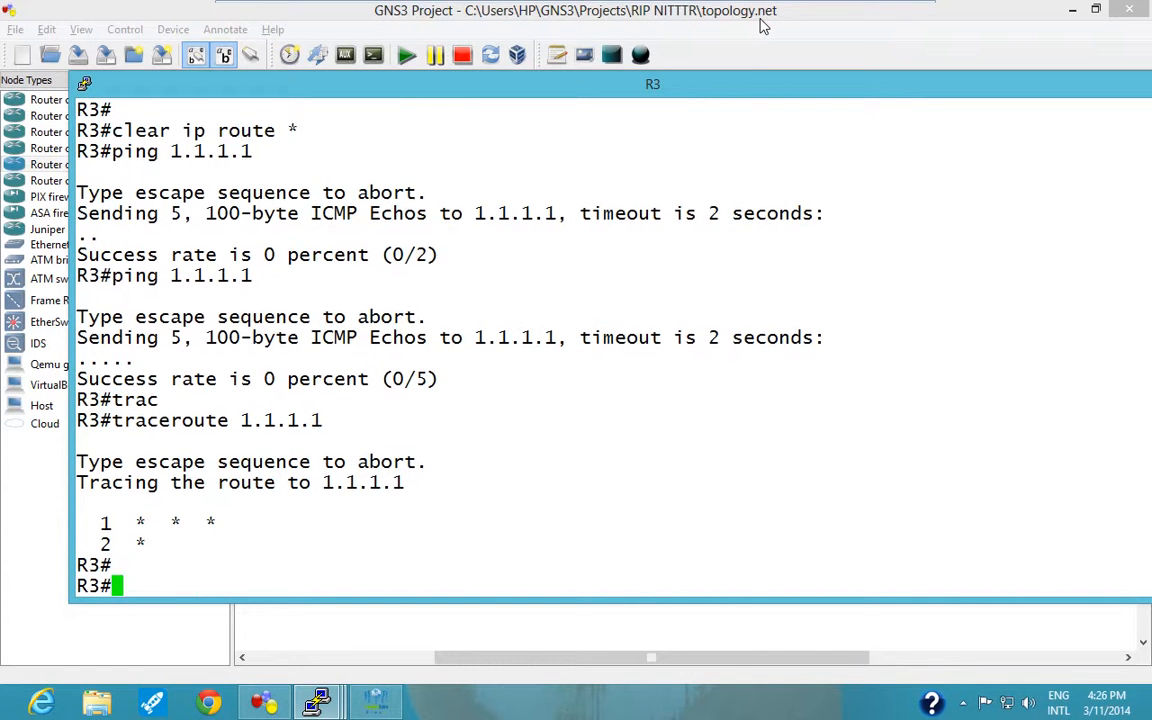
pyautogui.press('Return')
pyautogui.write('sh ip int nb')
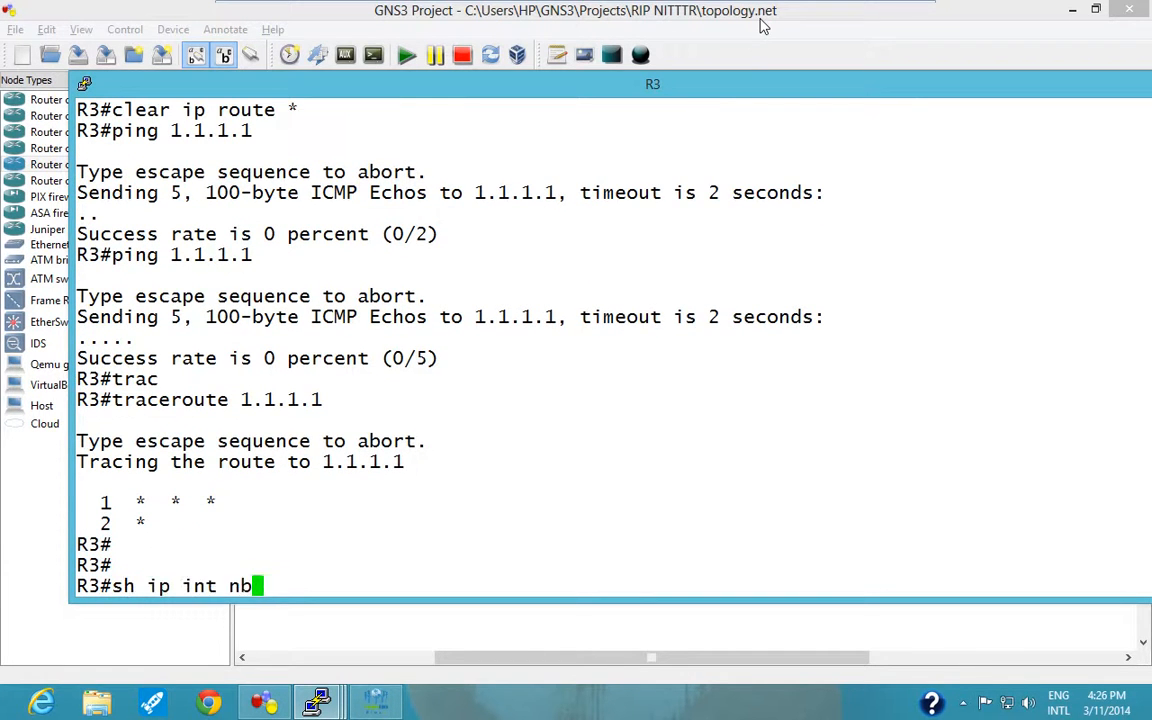
pyautogui.press('BackSpace')
pyautogui.press('BackSpace')
pyautogui.write('brioe')
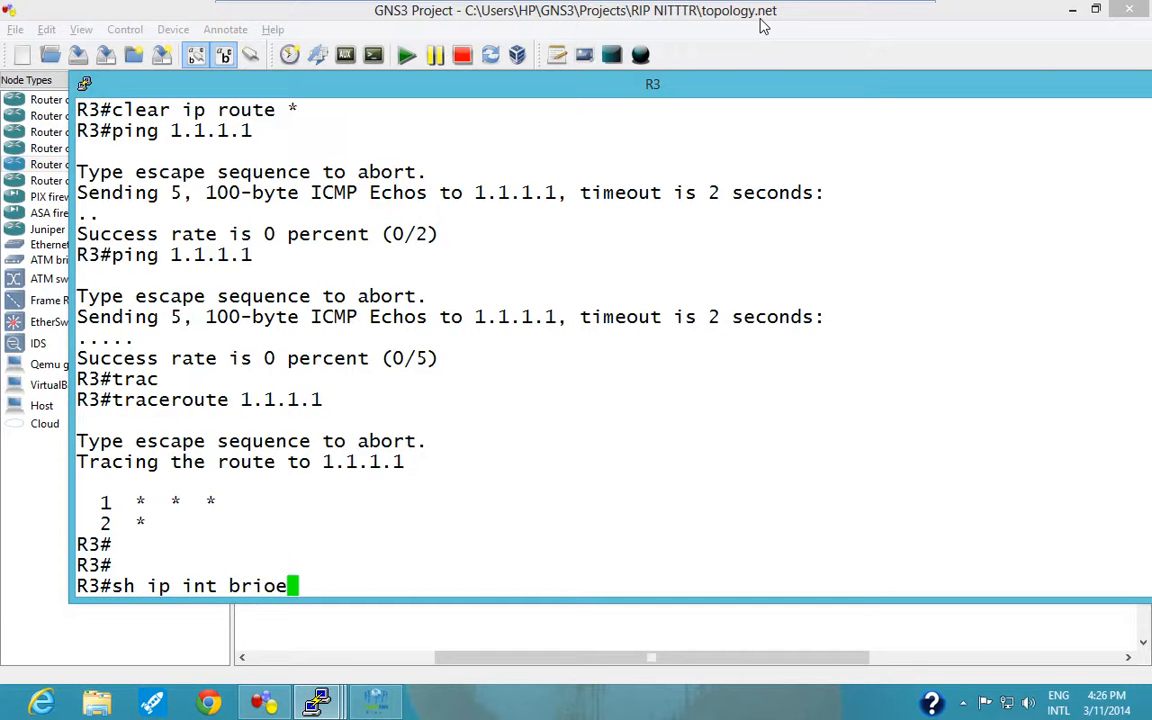
pyautogui.press('BackSpace')
pyautogui.press('BackSpace')
pyautogui.press('BackSpace')
pyautogui.write('ie')
pyautogui.press('Tab')
pyautogui.press('Return')
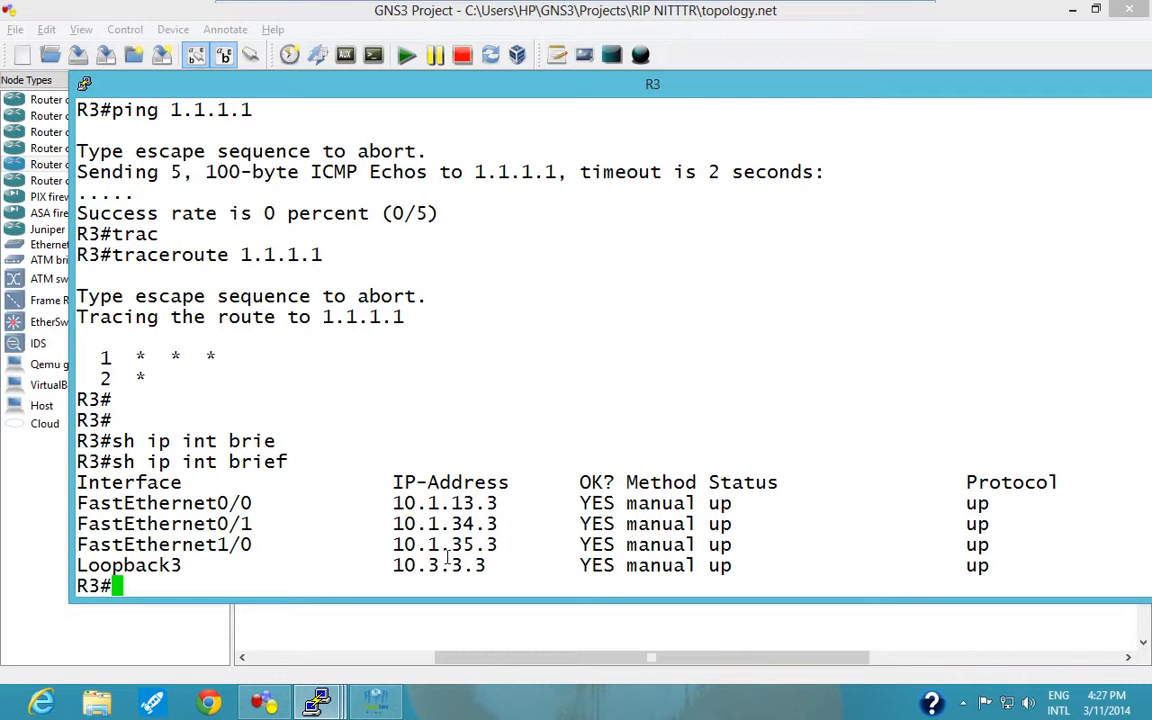
# Switch to the ISP console and examine the FastEthernet0/0 and FastEthernet0/1 entries in its earlier interface summary.
pyautogui.moveTo(343, 707)
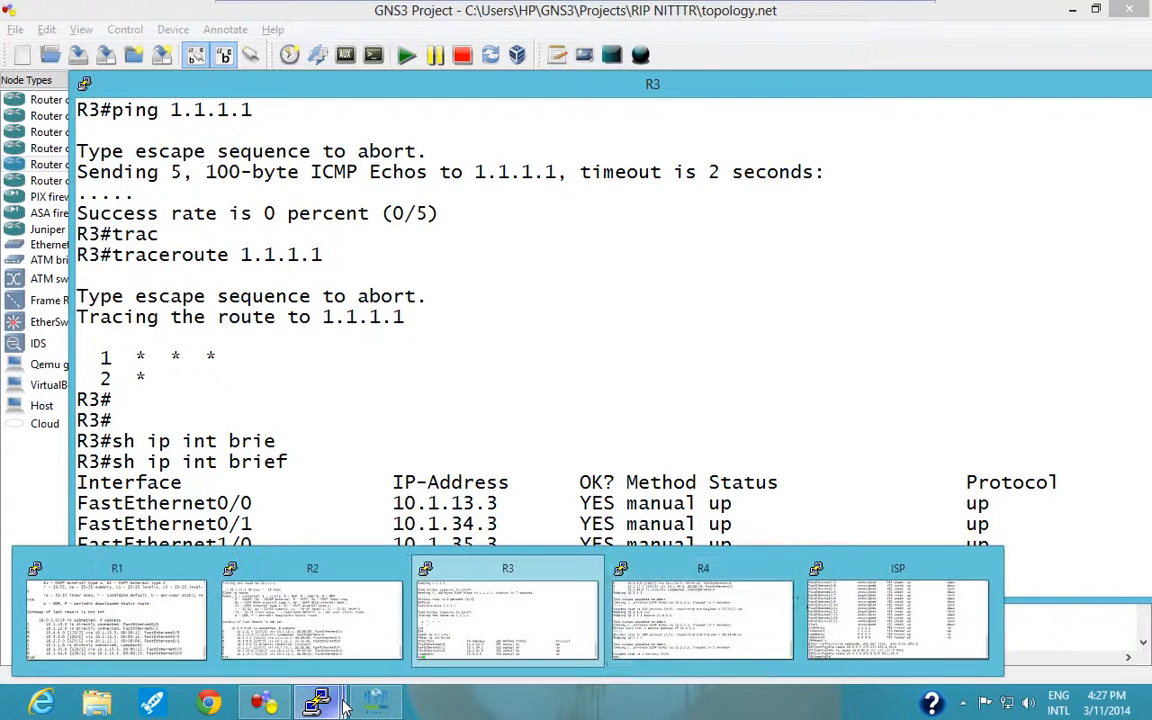
pyautogui.click(897, 620)
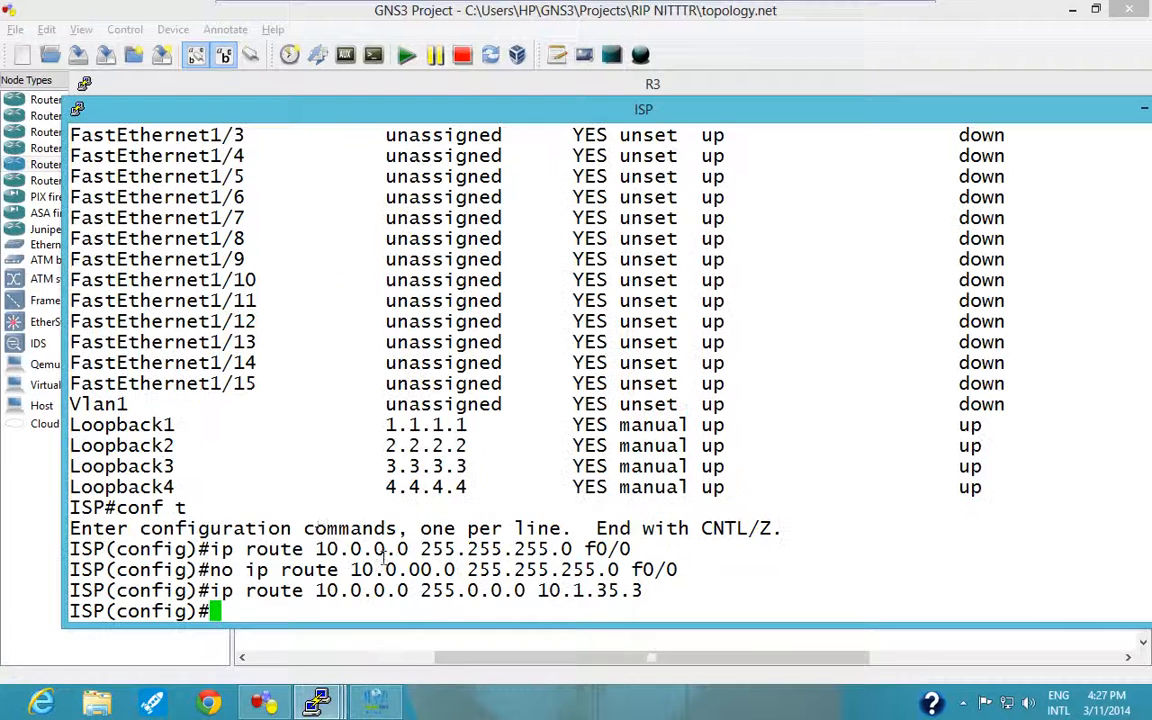
pyautogui.scroll(12, 263, 455)
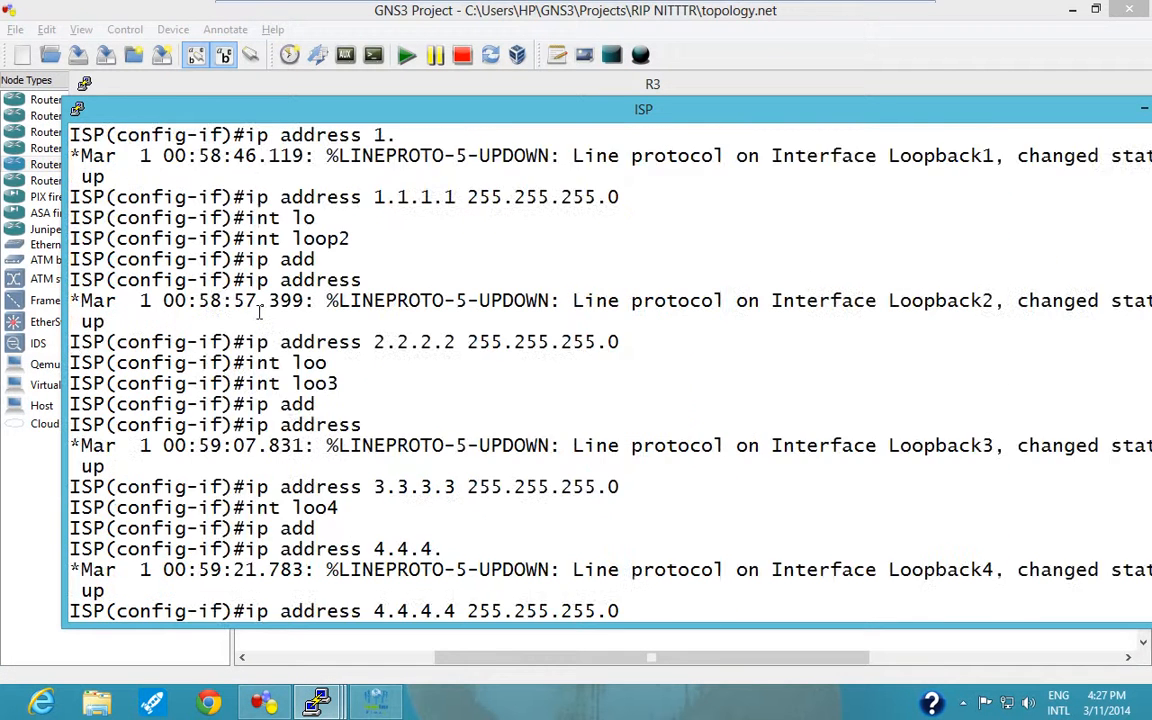
pyautogui.scroll(-4, 260, 316)
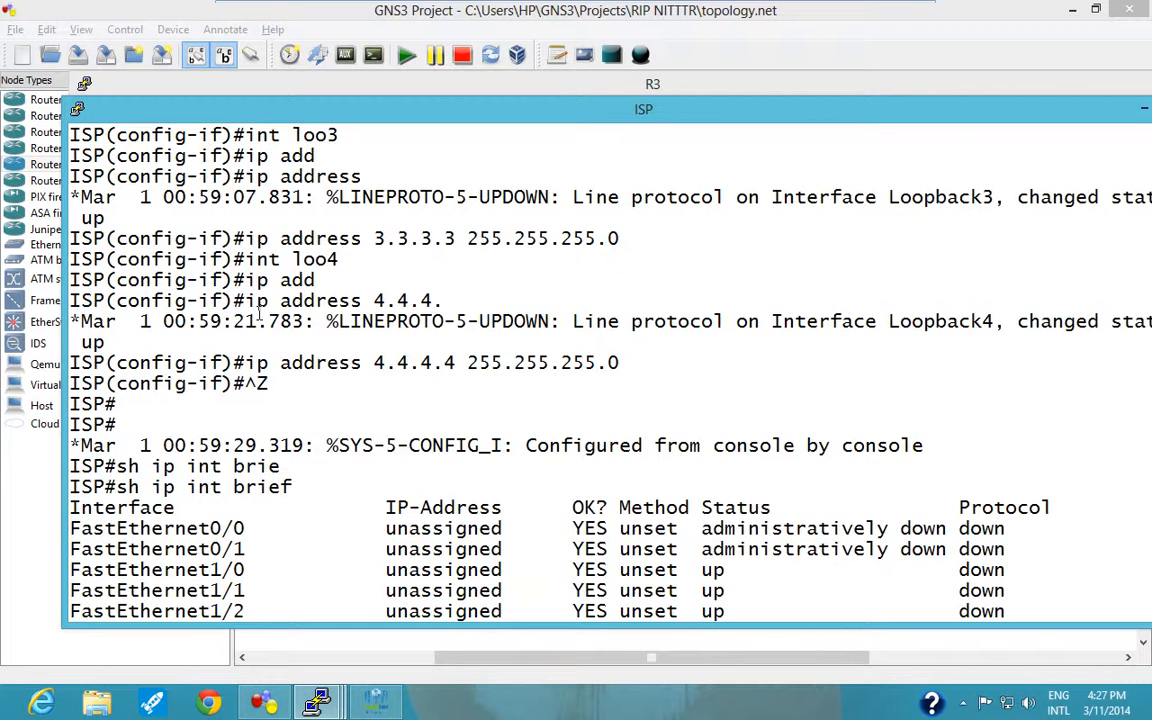
pyautogui.scroll(-8, 259, 316)
pyautogui.scroll(4, 230, 283)
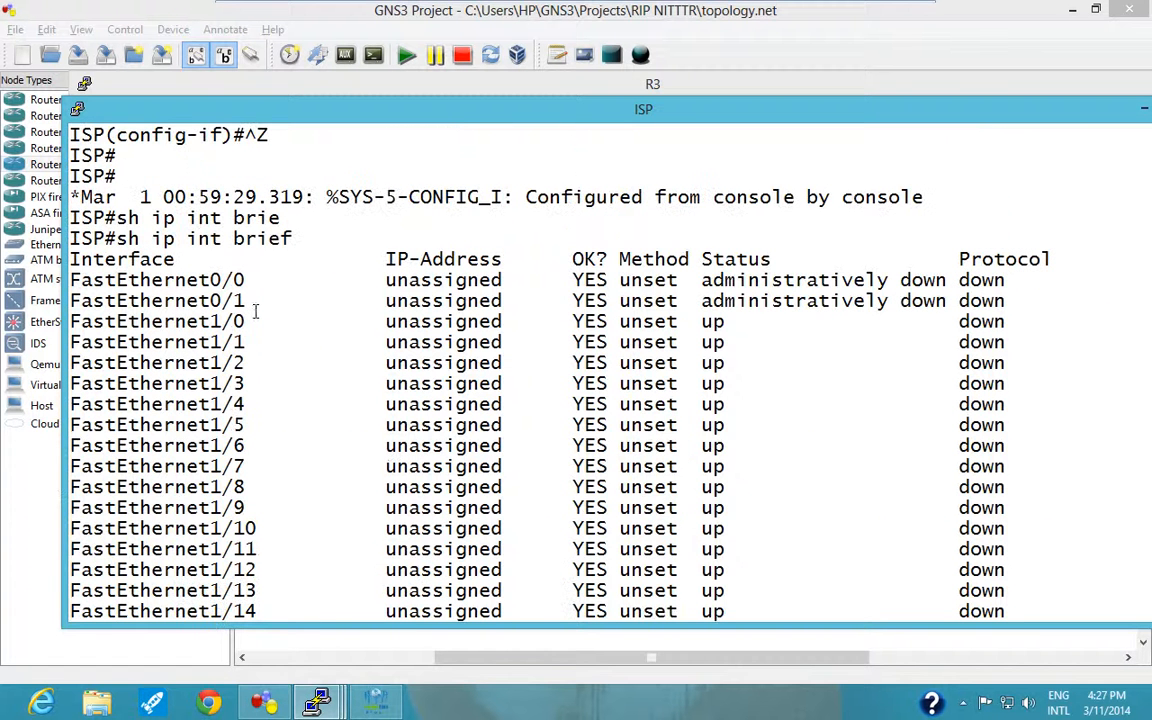
pyautogui.moveTo(245, 282); pyautogui.dragTo(852, 301)
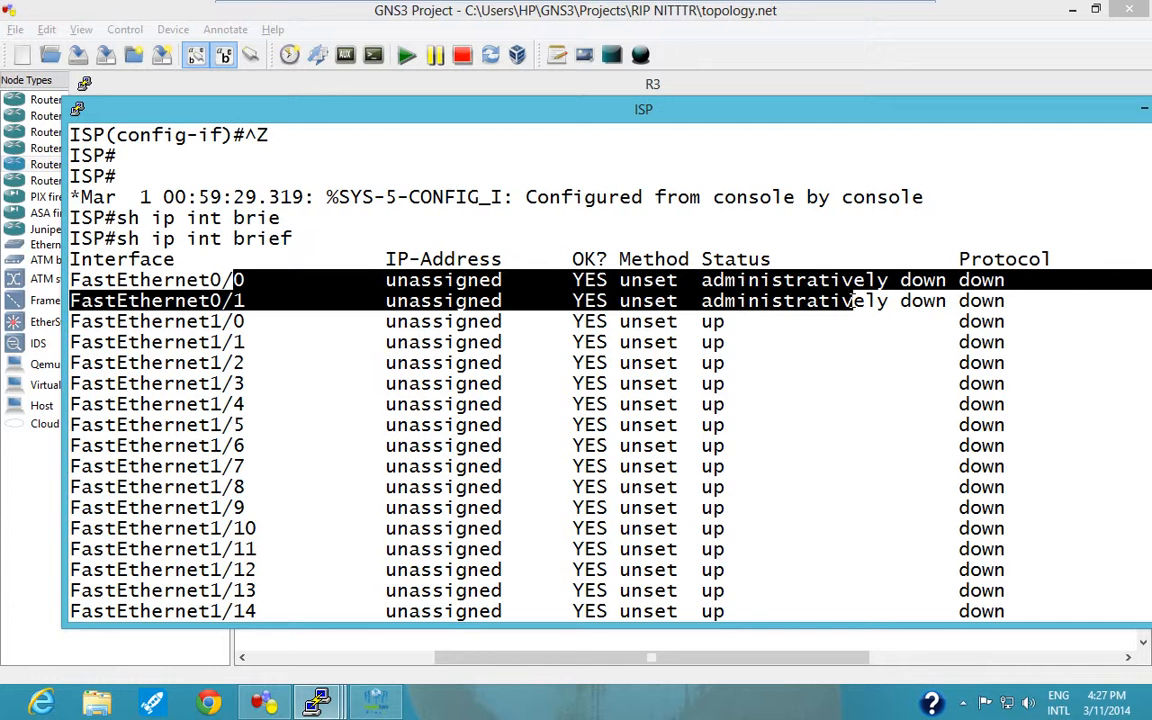
pyautogui.click(848, 349)
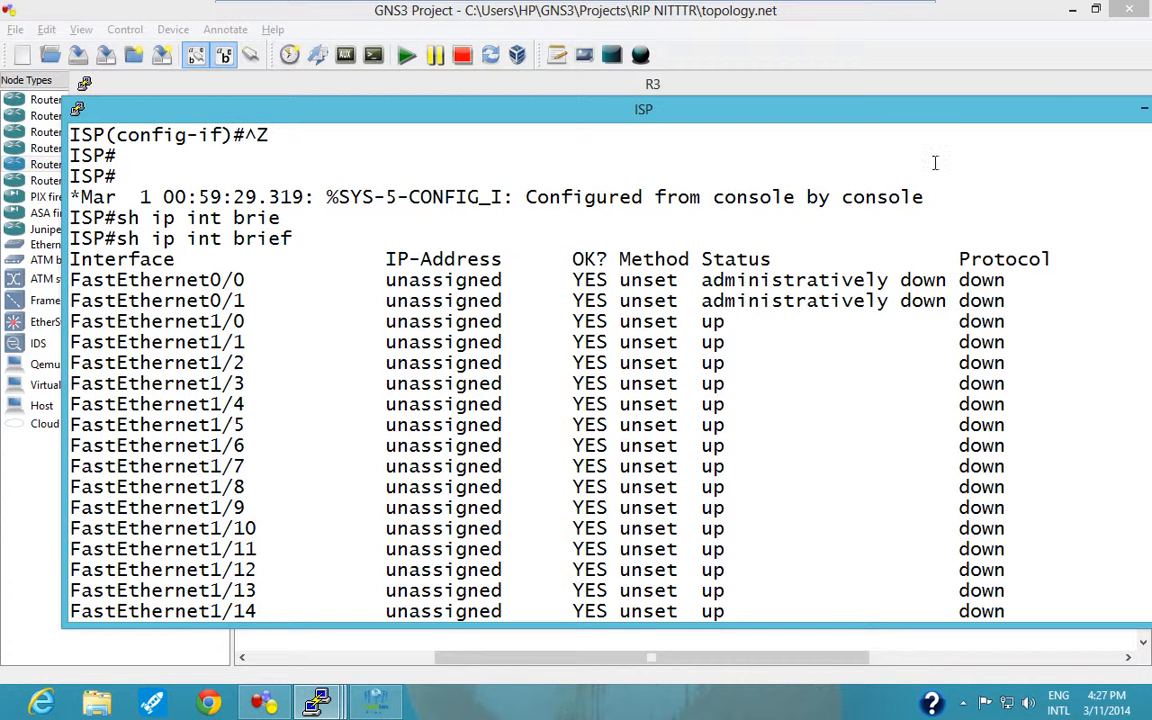
# Minimize both consoles to check the ISP link in the topology, and compare it with FastEthernet0/0 in the ISP console's interface summary.
pyautogui.click(1143, 108)
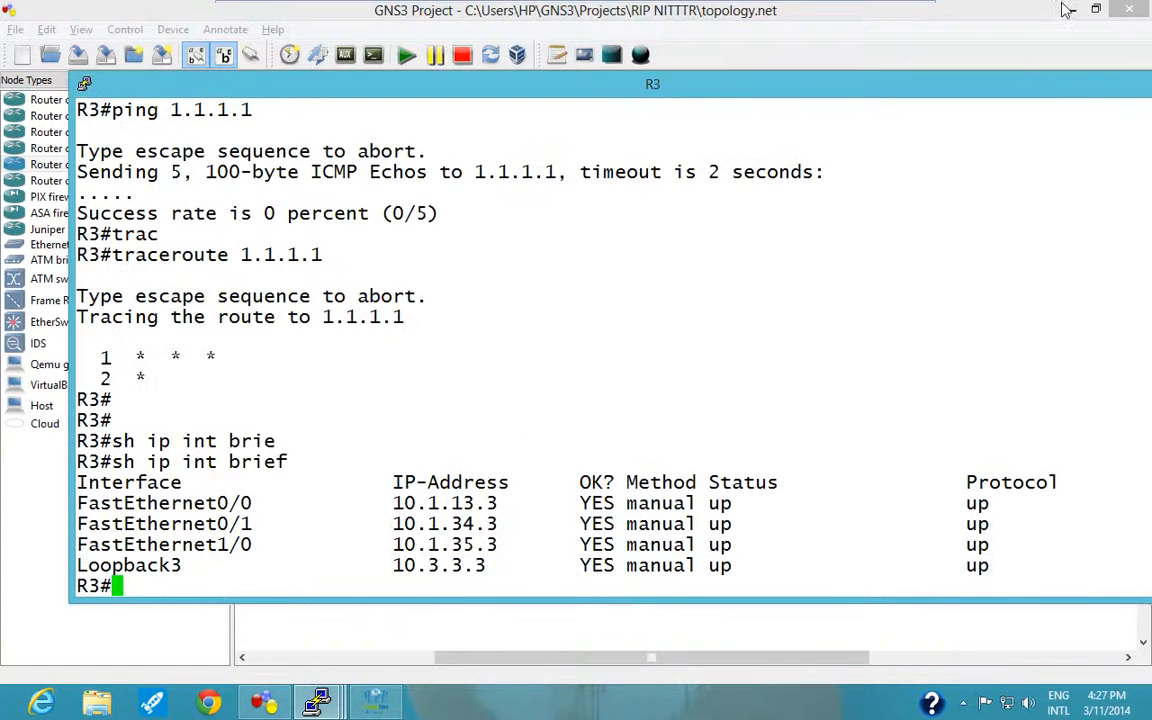
pyautogui.click(973, 74)
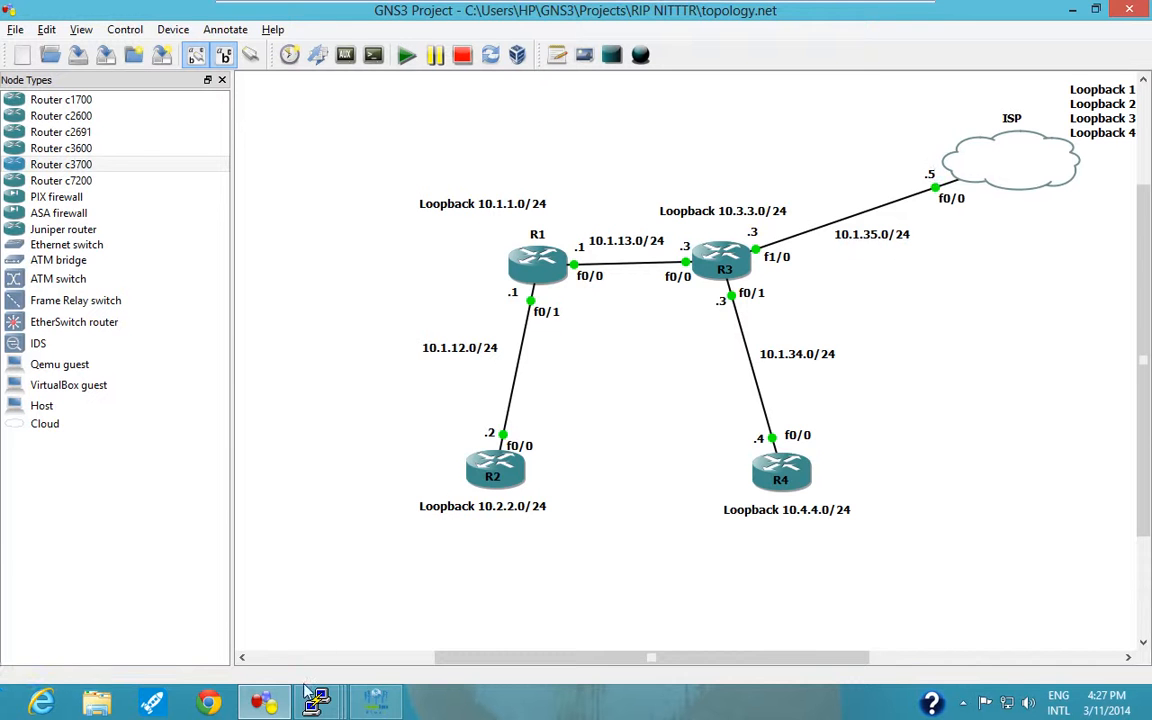
pyautogui.moveTo(315, 700)
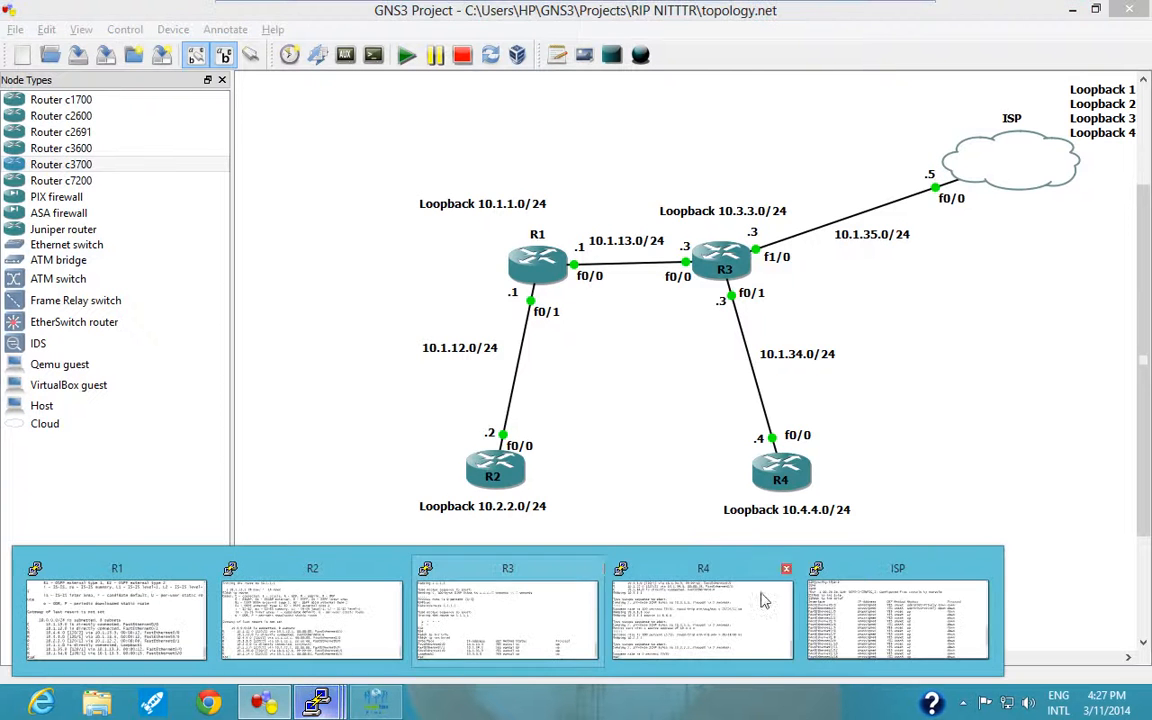
pyautogui.click(885, 617)
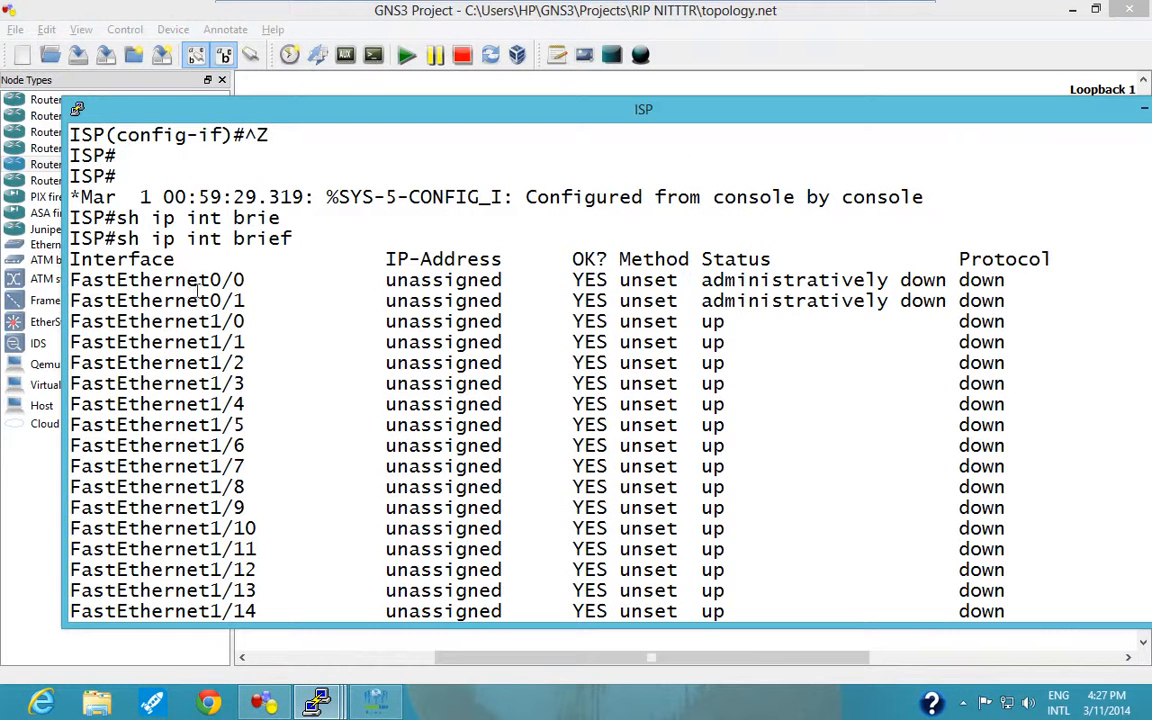
pyautogui.moveTo(188, 282); pyautogui.dragTo(1040, 282)
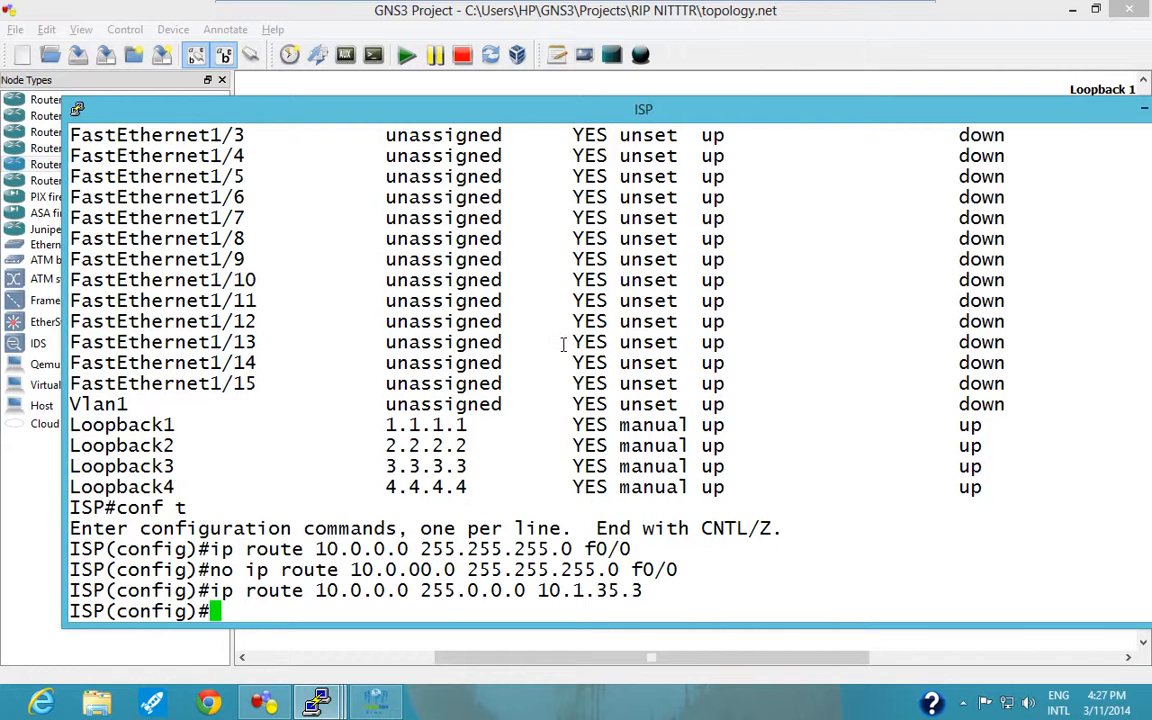
# Assign IP address 10.1.35.5 with mask 255.255.255.0 to ISP's interface f0/0.
pyautogui.write('int ')
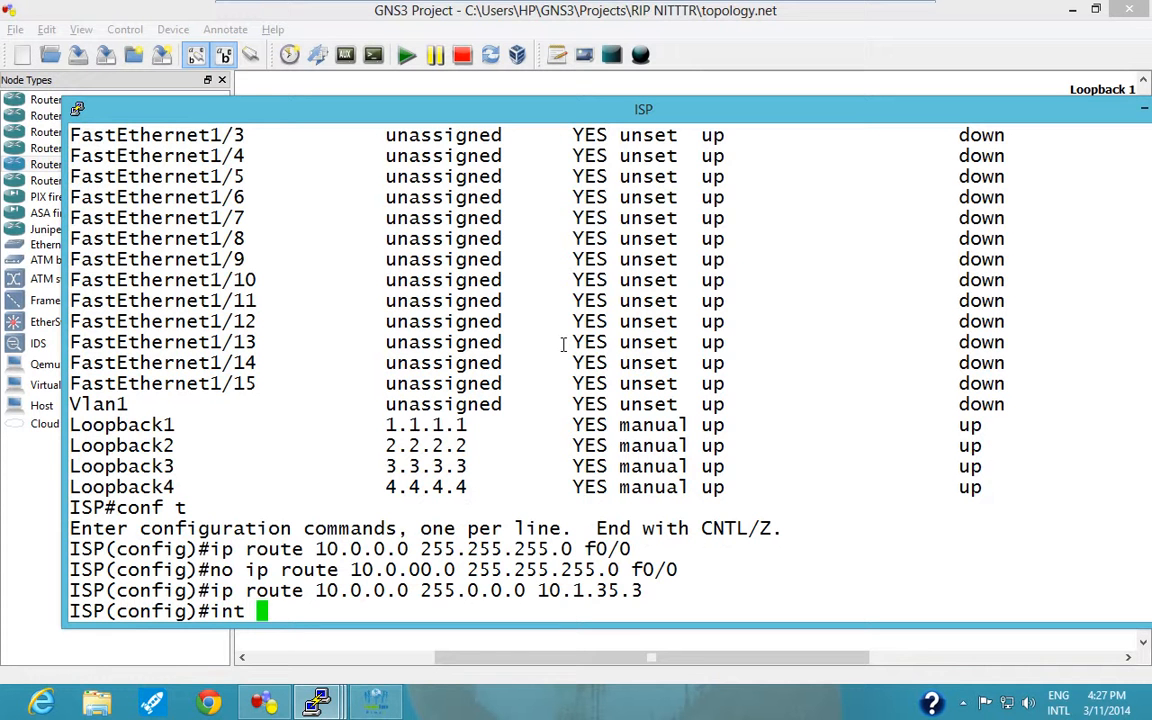
pyautogui.write('f0/0')
pyautogui.press('Return')
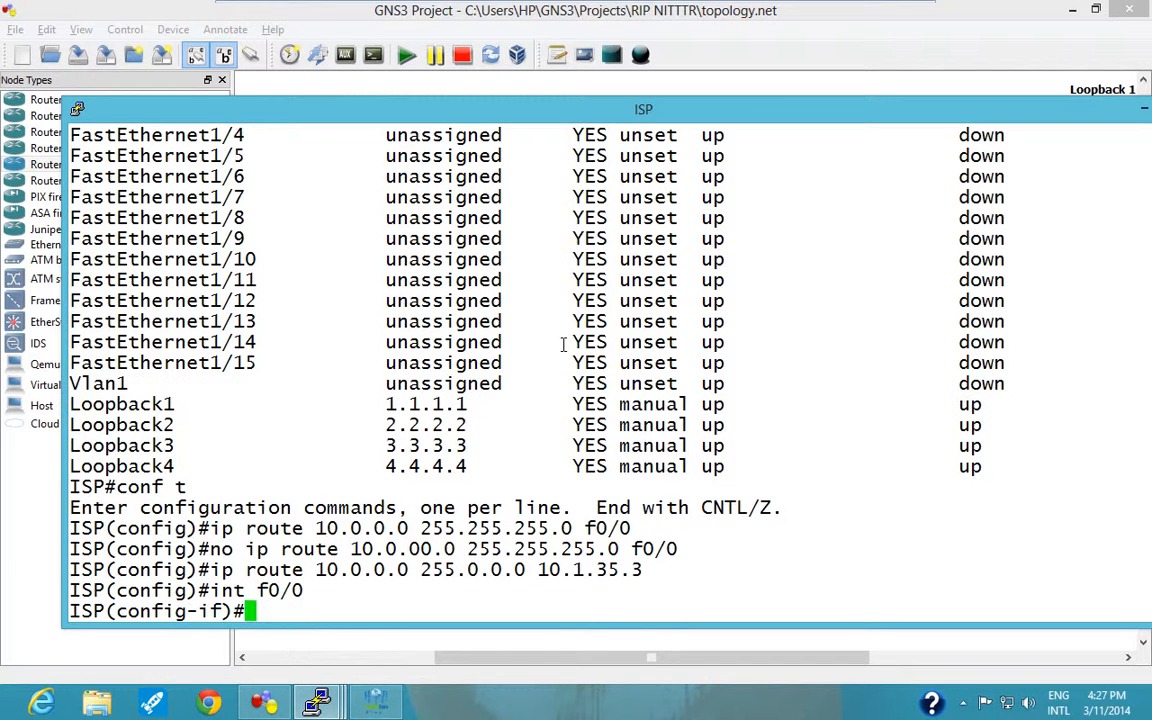
pyautogui.write('ip add')
pyautogui.press('Tab')
pyautogui.write('10.1.35.')
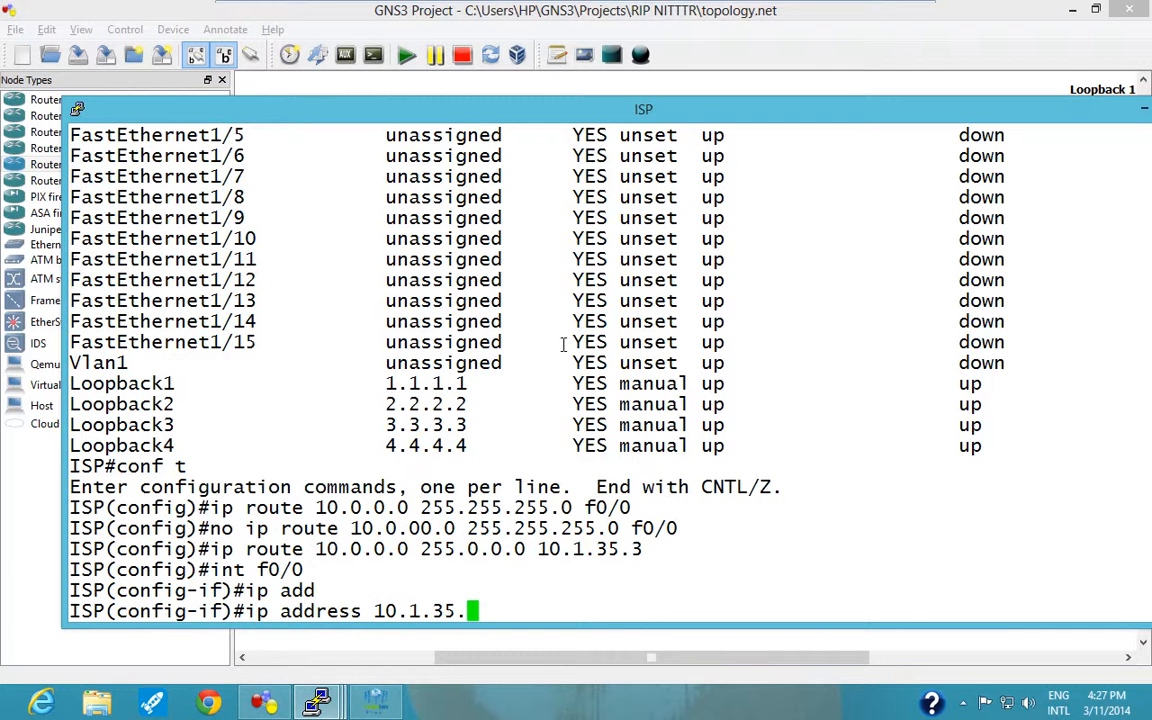
pyautogui.write('5 255.255.')
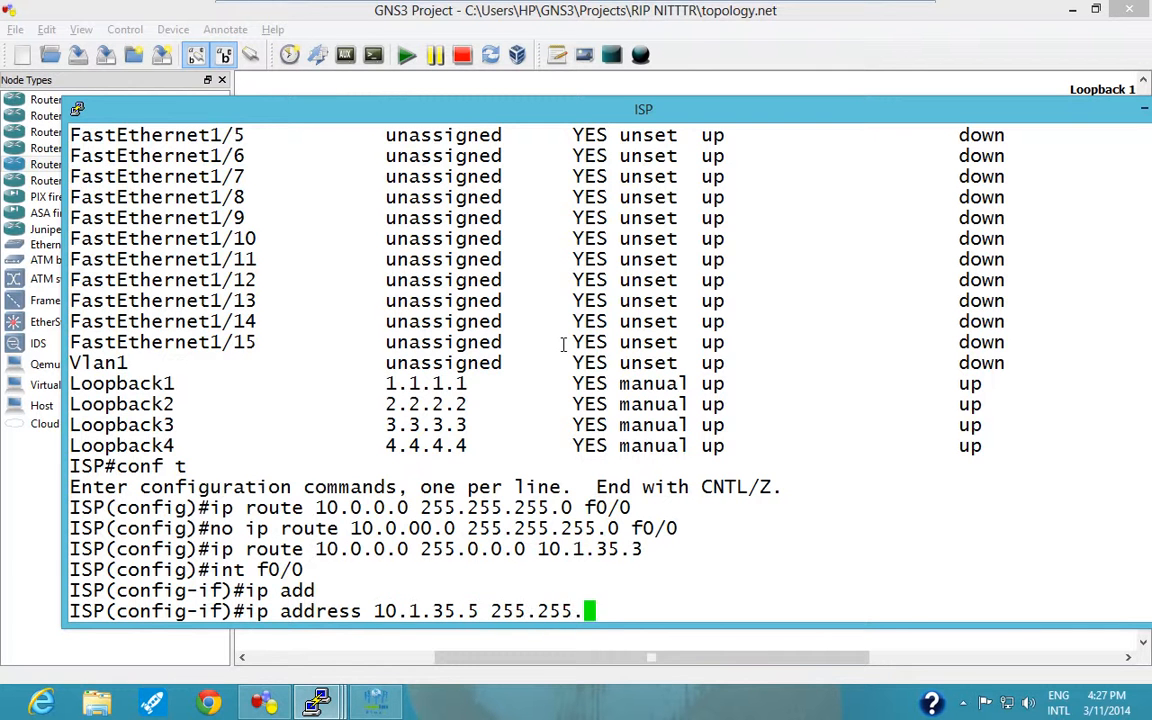
pyautogui.write('255.0')
pyautogui.press('Return')
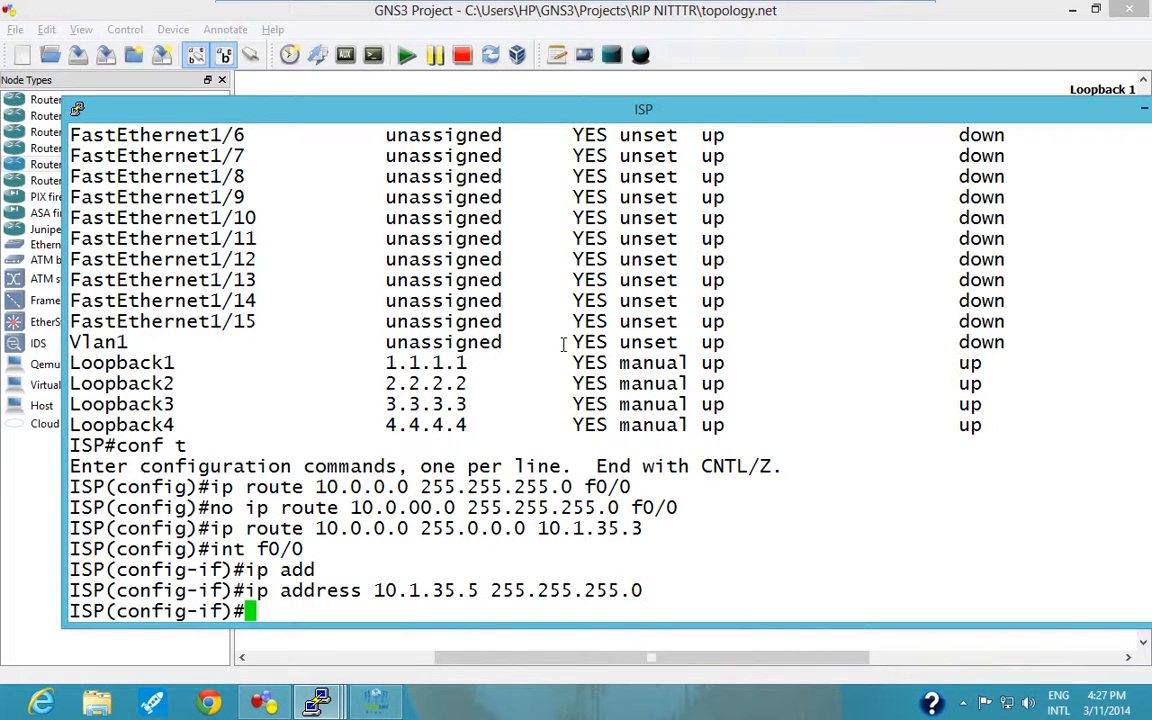
# Enable ISP's f0/0 interface with no shutdown and exit to privileged mode.
pyautogui.write('no sh')
pyautogui.press('Tab')
pyautogui.press('Return')
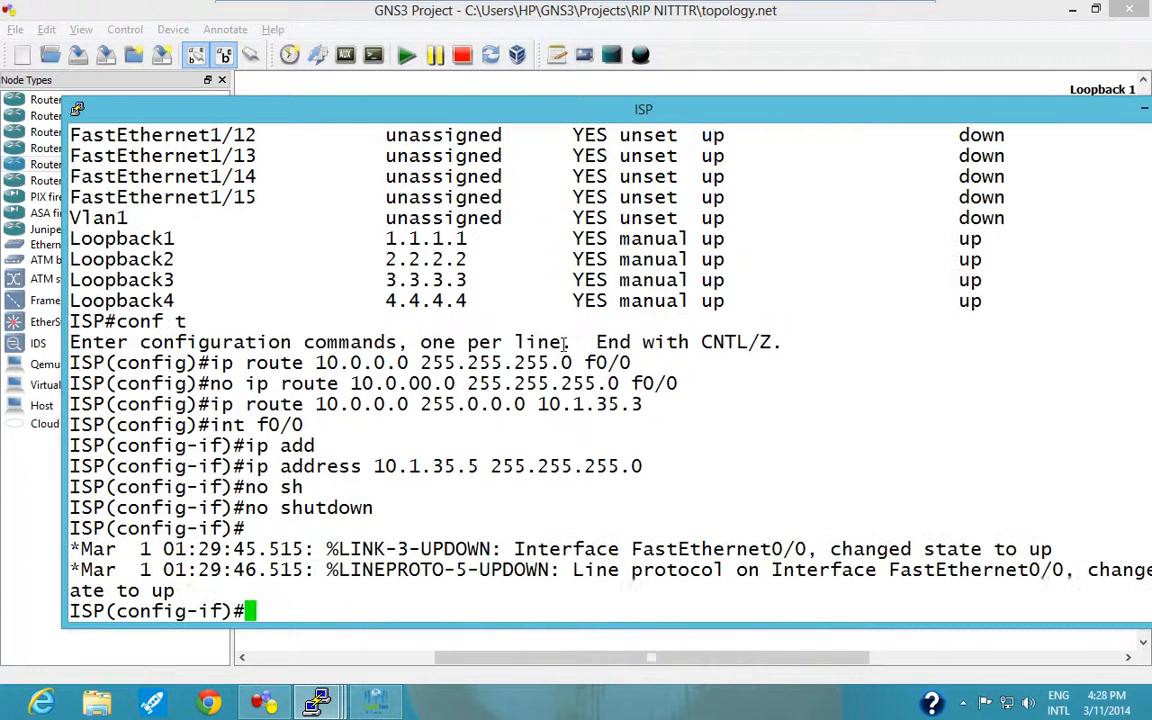
pyautogui.moveTo(724, 552); pyautogui.dragTo(928, 566)
pyautogui.click(684, 516)
pyautogui.hotkey('ctrl', 'z')
pyautogui.press('Return')
pyautogui.press('Return')
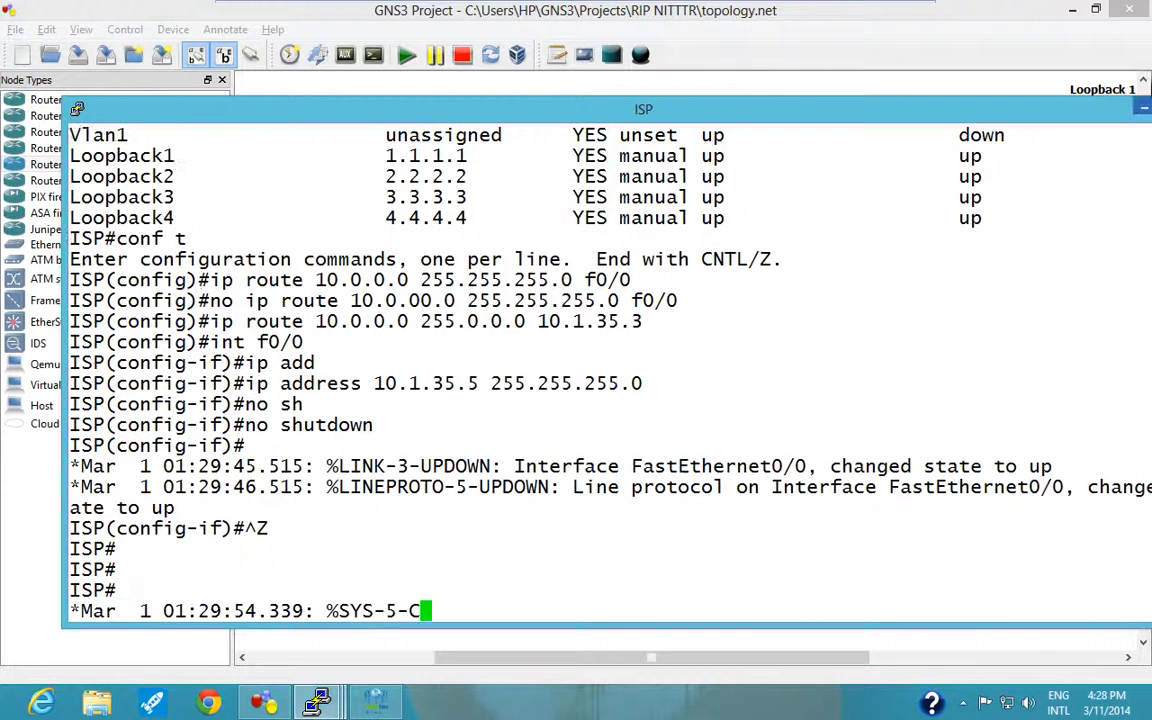
# Minimize the ISP console, reopen R3's console and ping 1.1.1.1.
pyautogui.click(1145, 113)
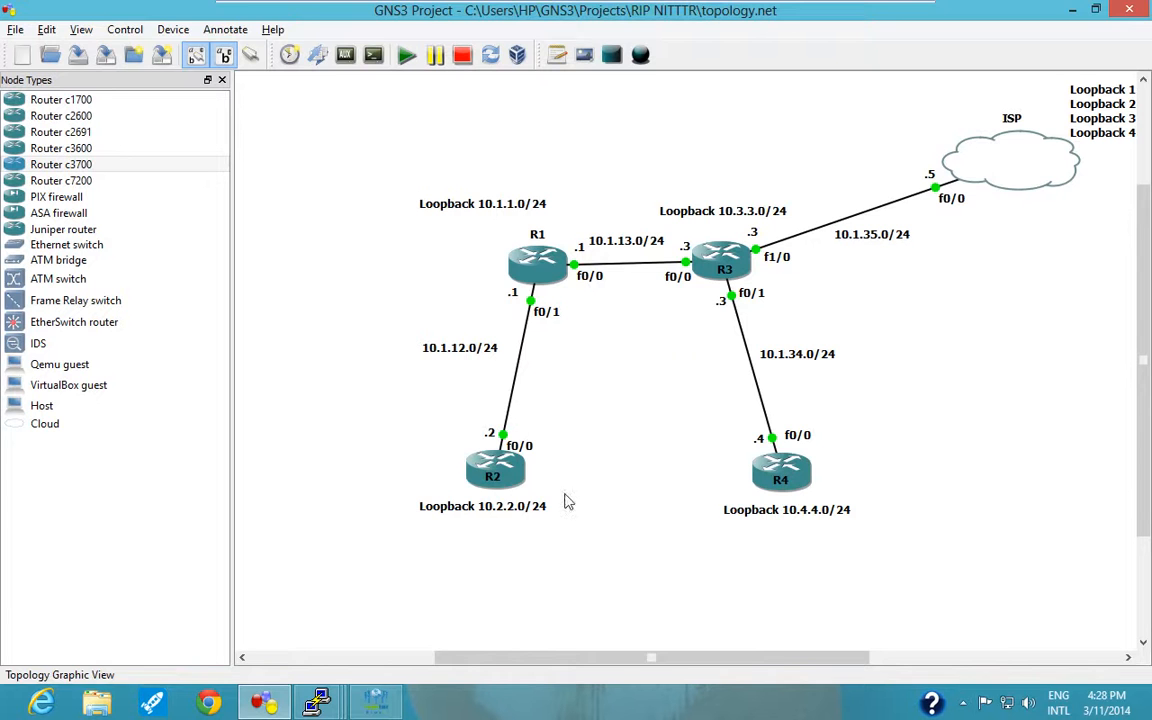
pyautogui.click(338, 690)
pyautogui.click(507, 620)
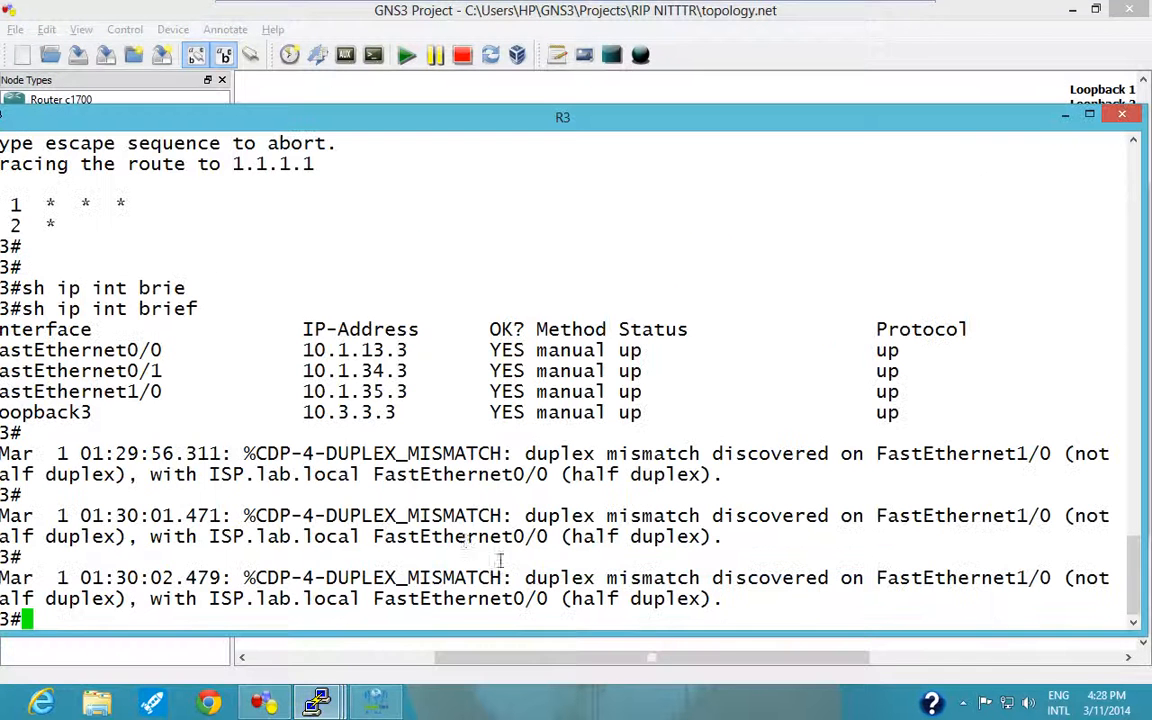
pyautogui.write('ping ')
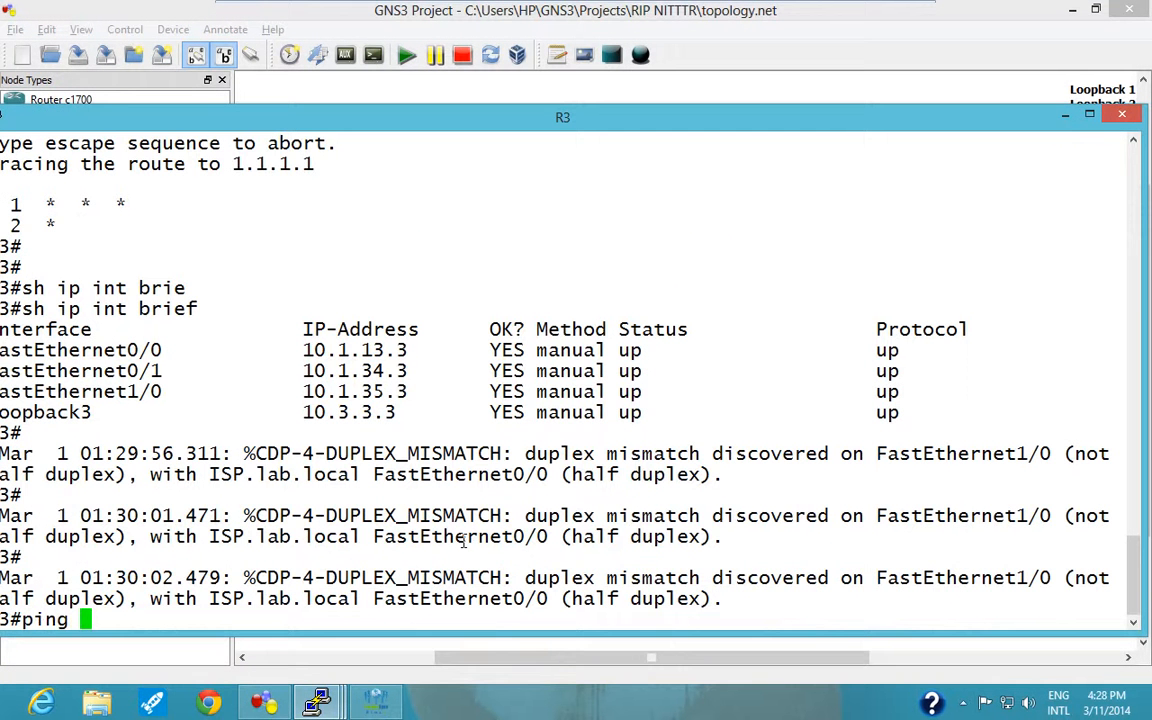
pyautogui.write('1.1.1.1.1.')
pyautogui.press('Return')
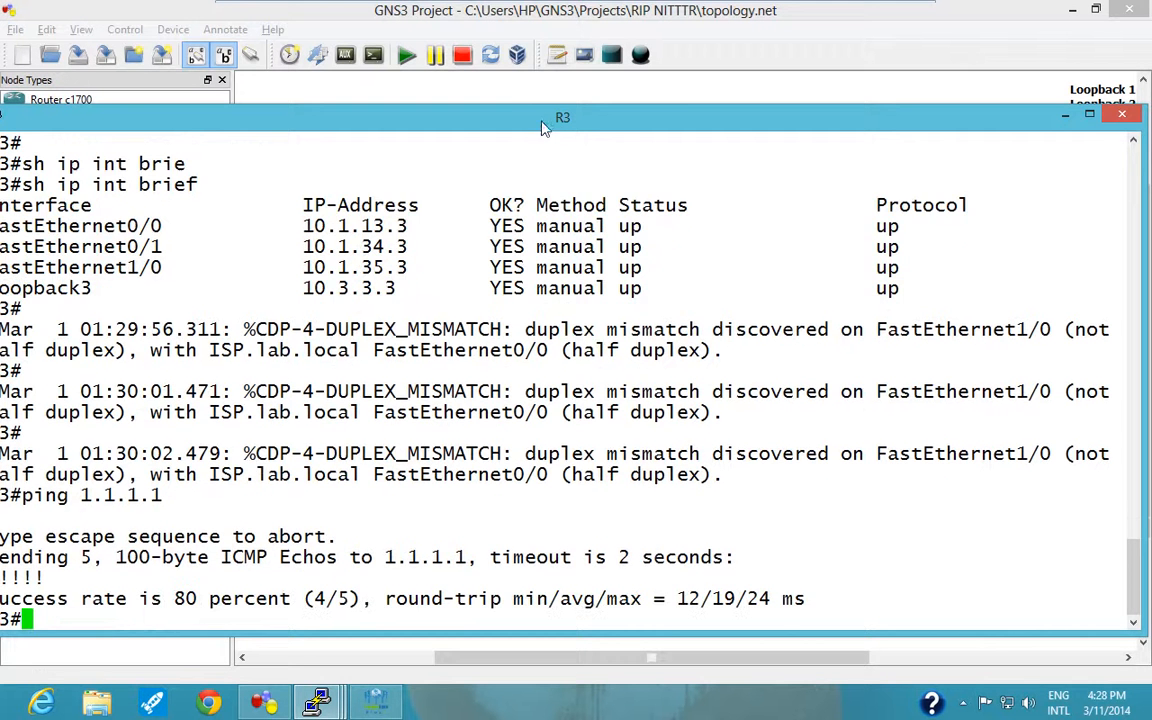
# Reposition R3's console fully into view and ping 2.2.2.2 from it.
pyautogui.moveTo(544, 124); pyautogui.dragTo(646, 62)
pyautogui.press('Up')
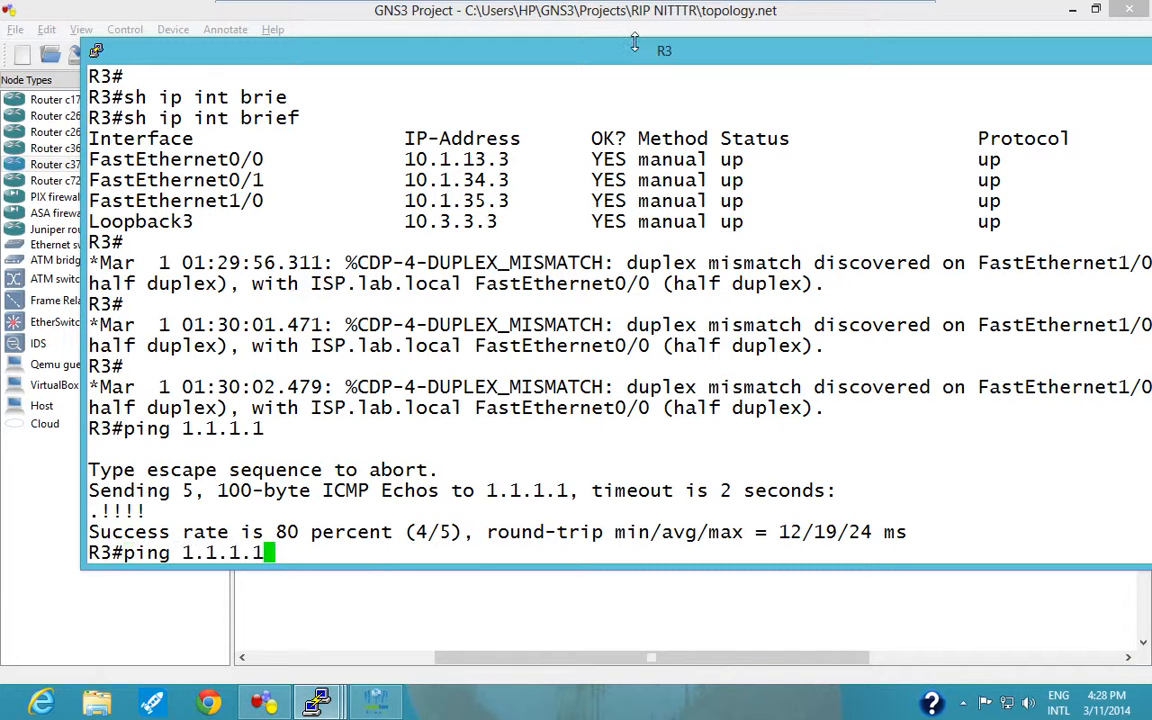
pyautogui.press('BackSpace')
pyautogui.press('BackSpace')
pyautogui.press('BackSpace')
pyautogui.press('BackSpace')
pyautogui.press('BackSpace')
pyautogui.press('BackSpace')
pyautogui.press('BackSpace')
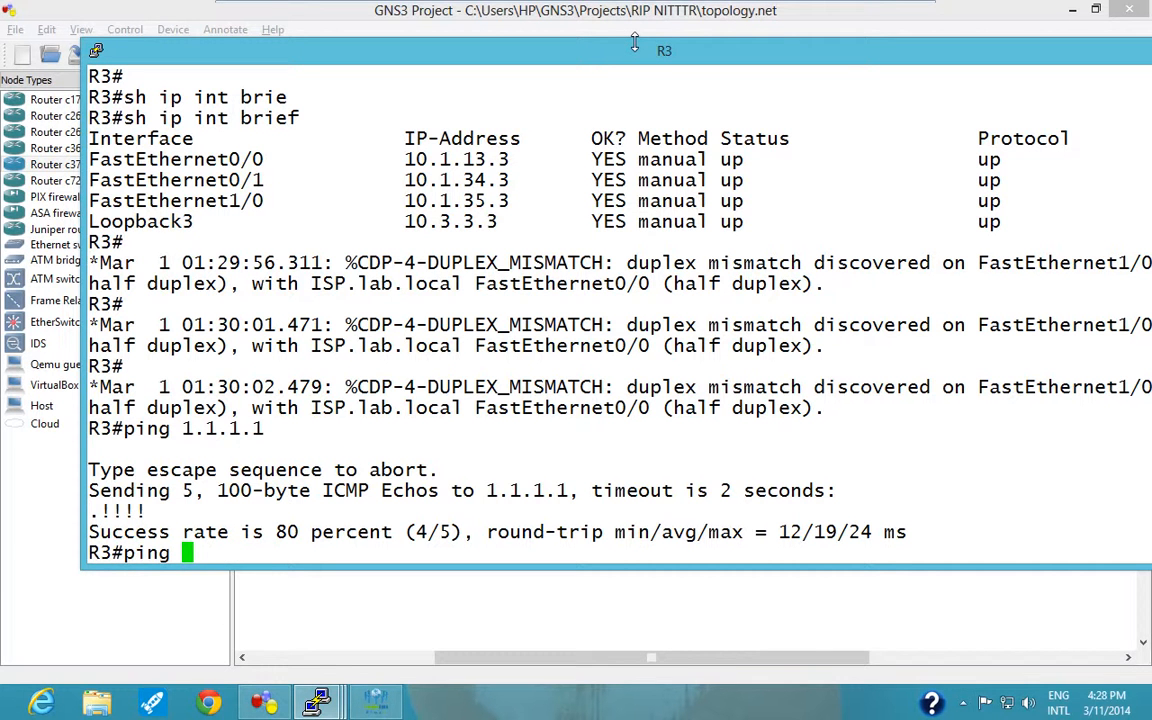
pyautogui.write('2.2.2.2')
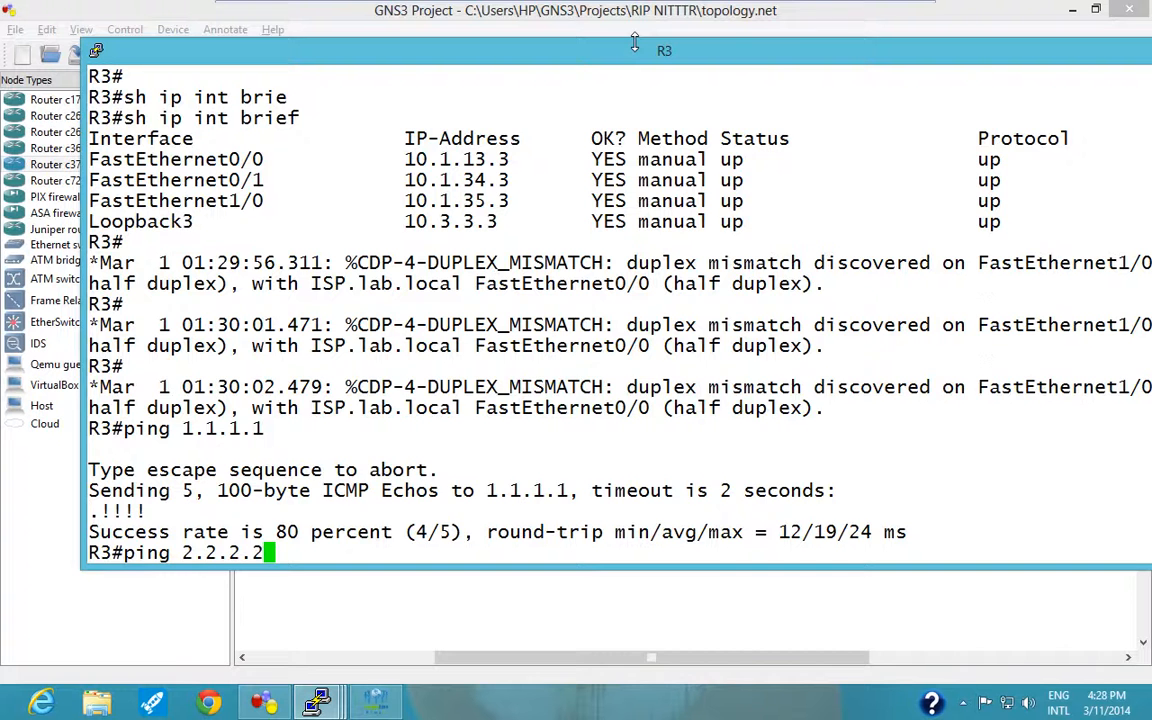
pyautogui.press('Return')
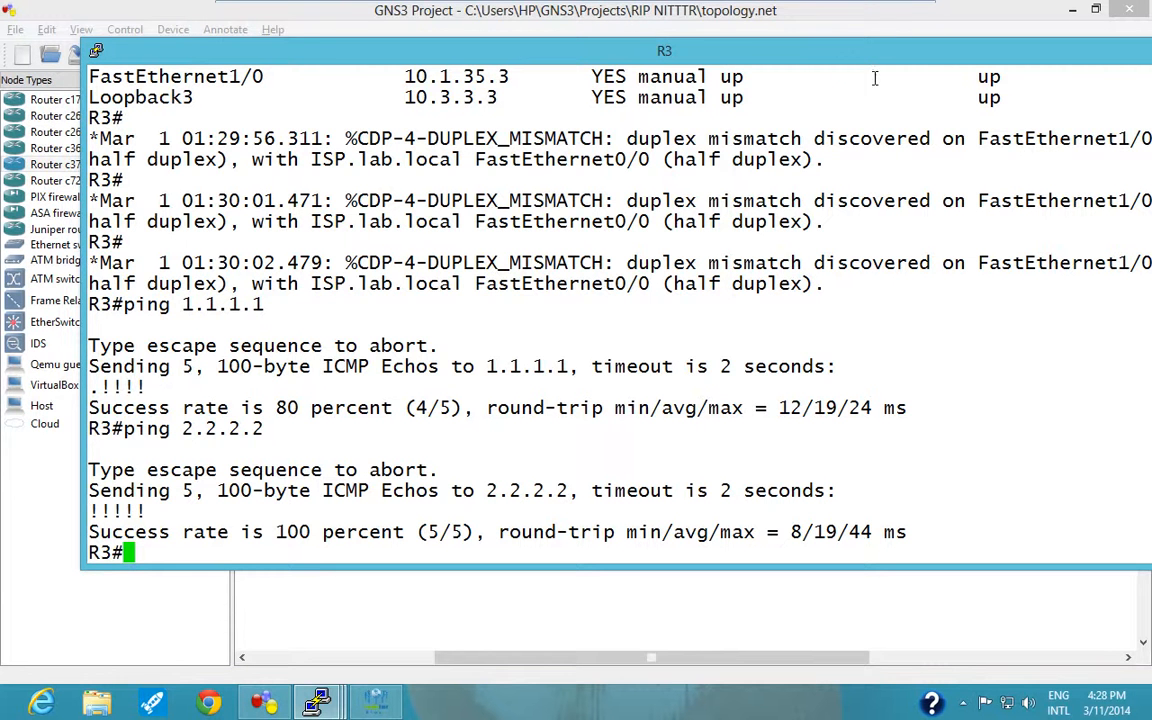
# Bring up R2's console in full view, ping 1.1.1.1 from it, and minimize the console.
pyautogui.moveTo(846, 57); pyautogui.dragTo(736, 81)
pyautogui.click(327, 705)
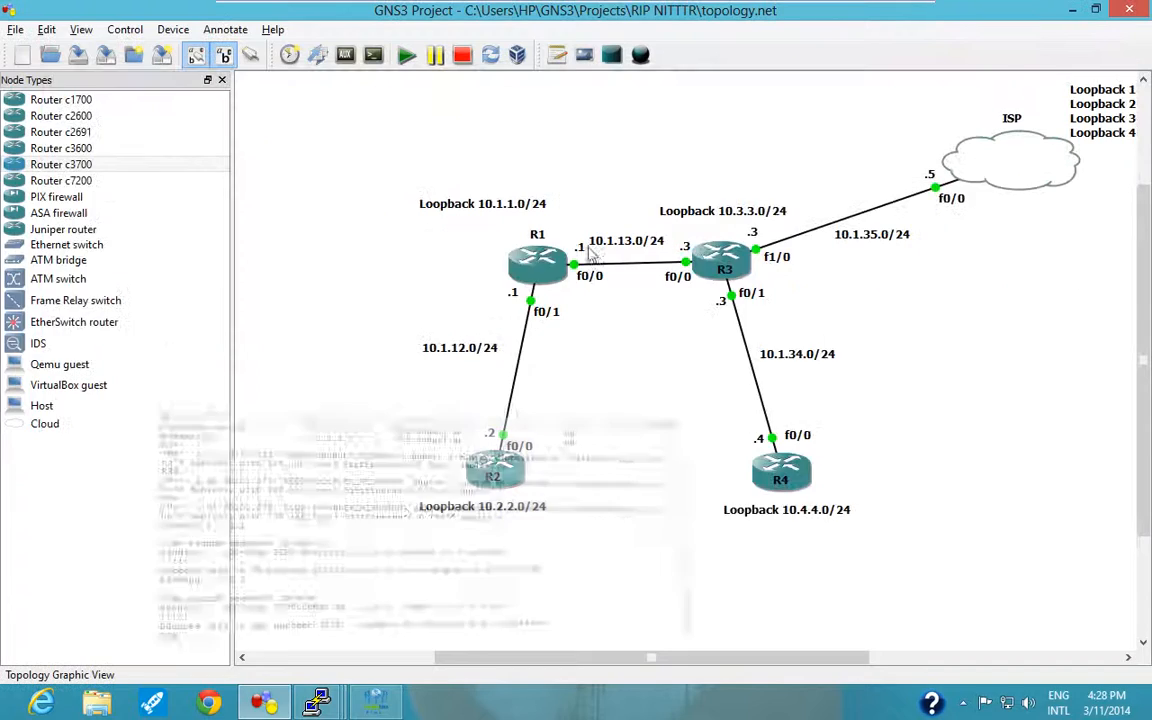
pyautogui.moveTo(327, 705)
pyautogui.click(330, 585)
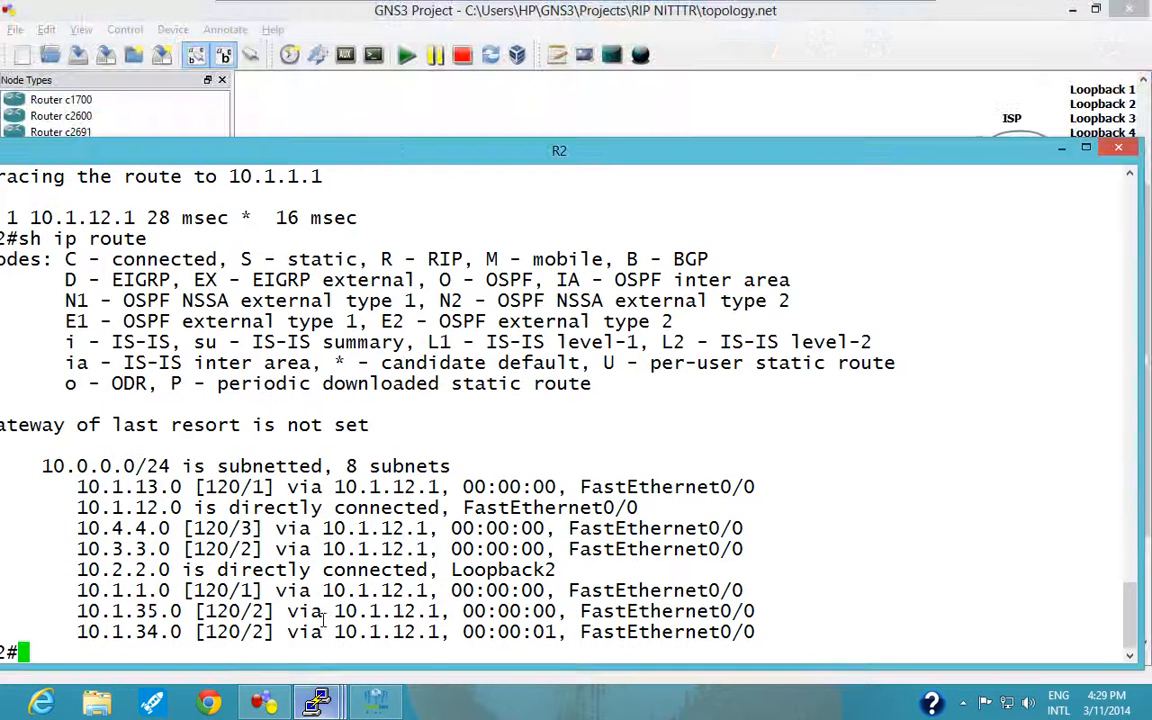
pyautogui.moveTo(388, 152); pyautogui.dragTo(465, 105)
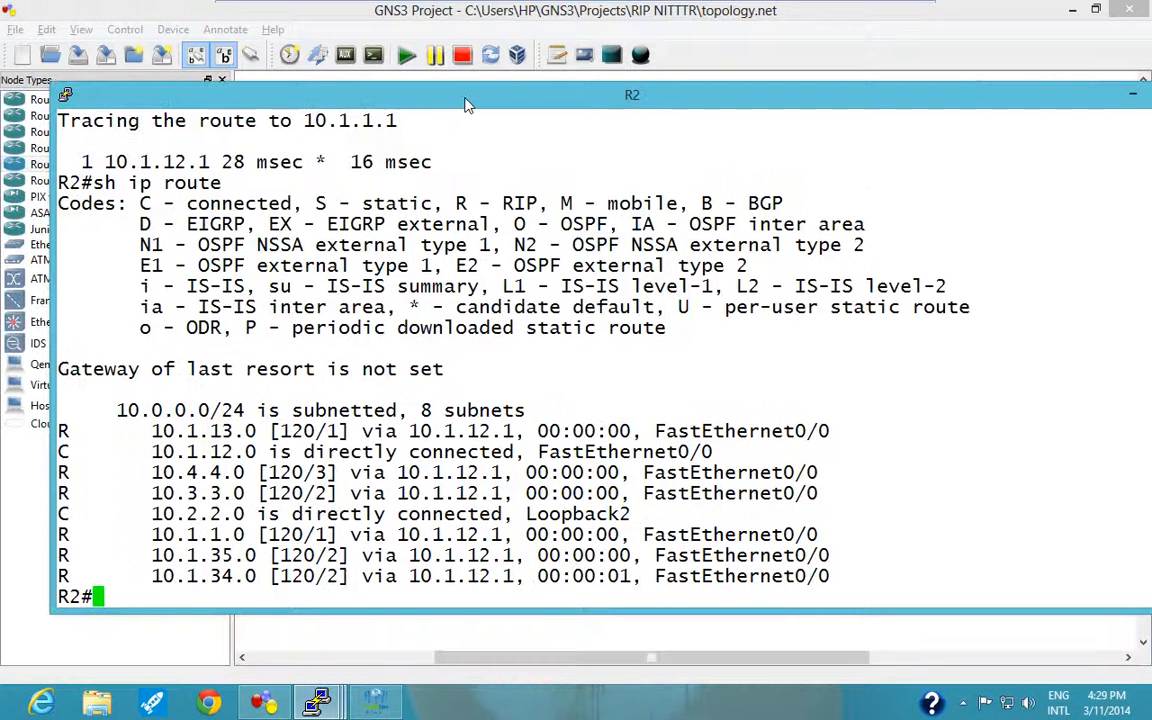
pyautogui.write('ping ')
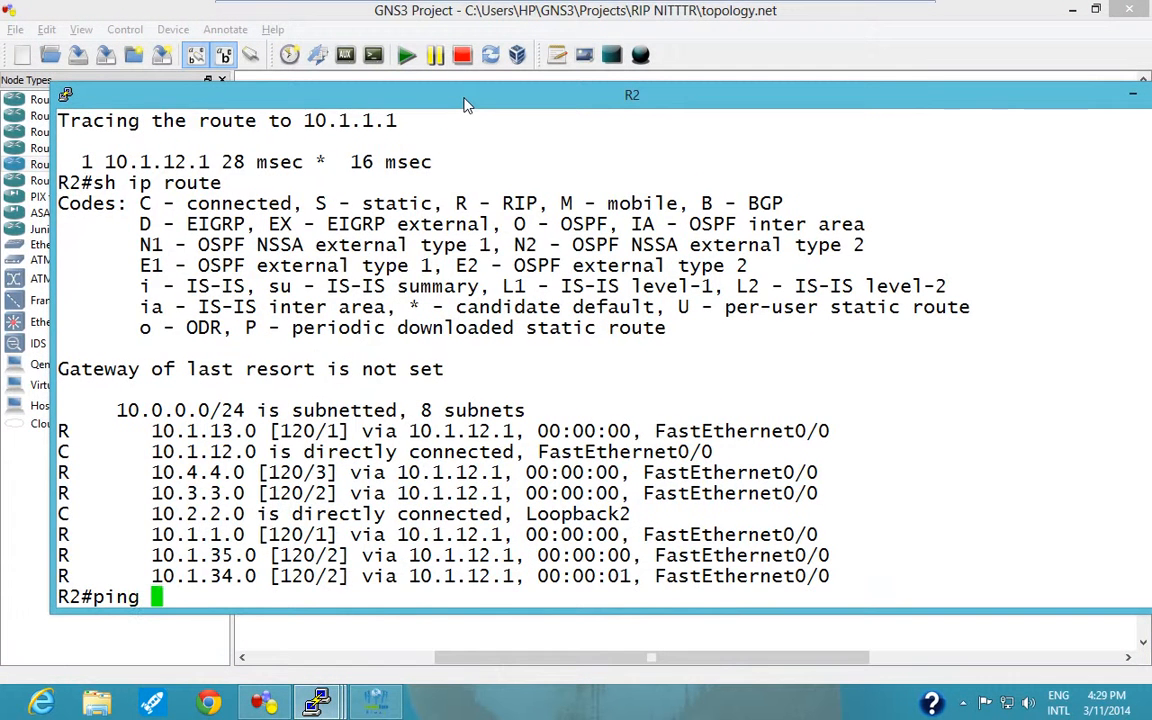
pyautogui.write('1.1.1.1')
pyautogui.press('Return')
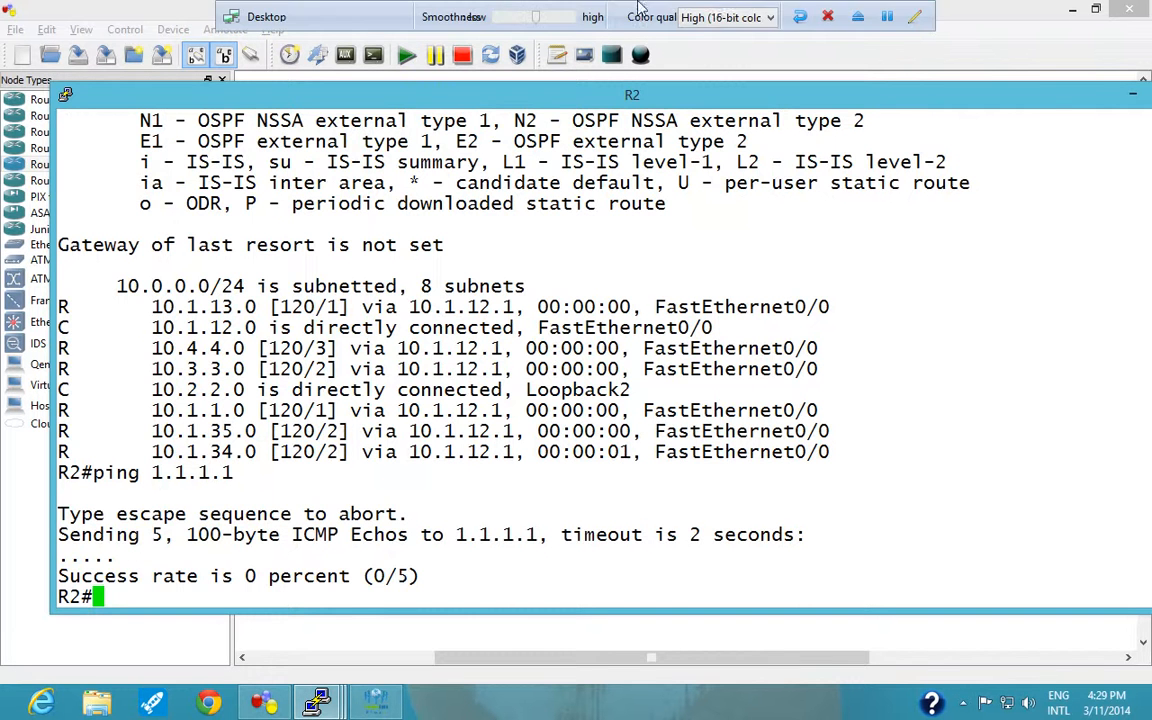
pyautogui.click(1132, 93)
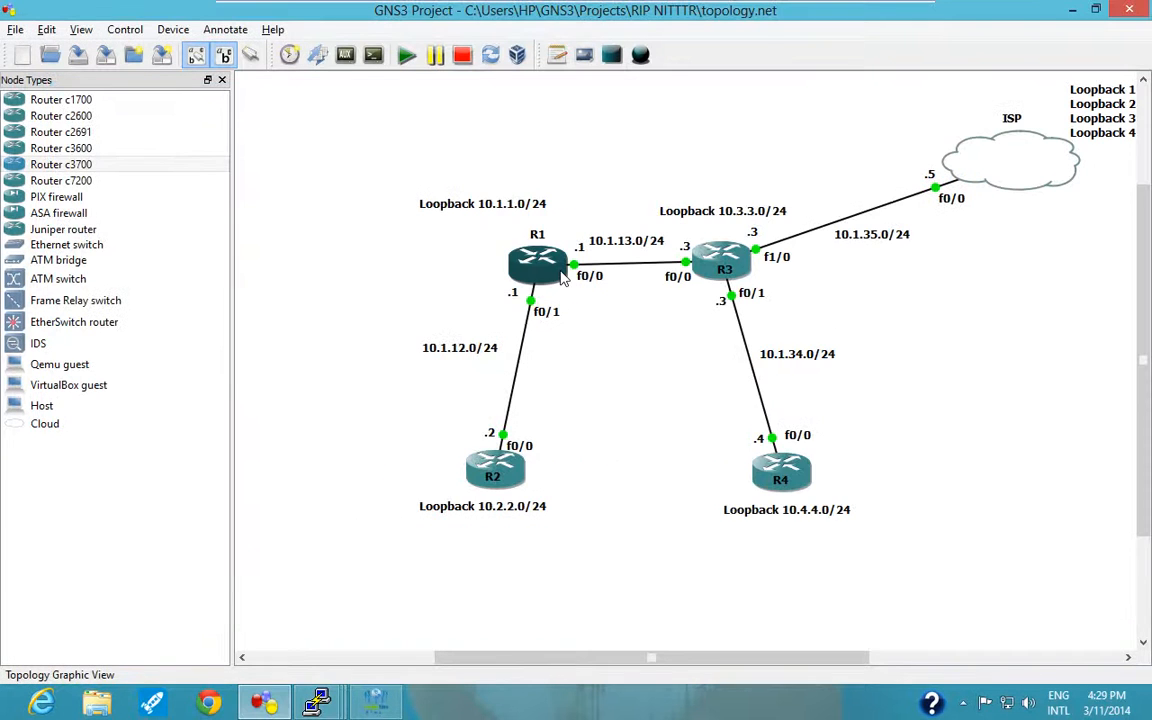
# Reopen R3's console, move it fully into view and enter global configuration mode with conf t.
pyautogui.moveTo(785, 480)
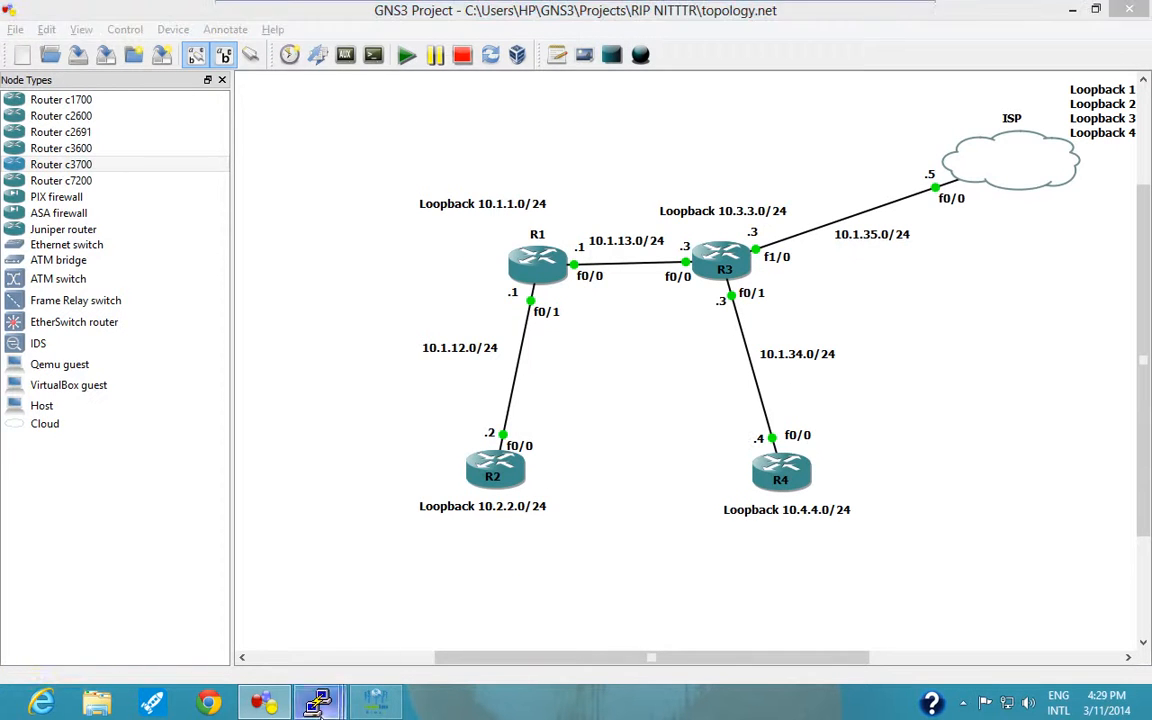
pyautogui.moveTo(318, 702)
pyautogui.click(466, 632)
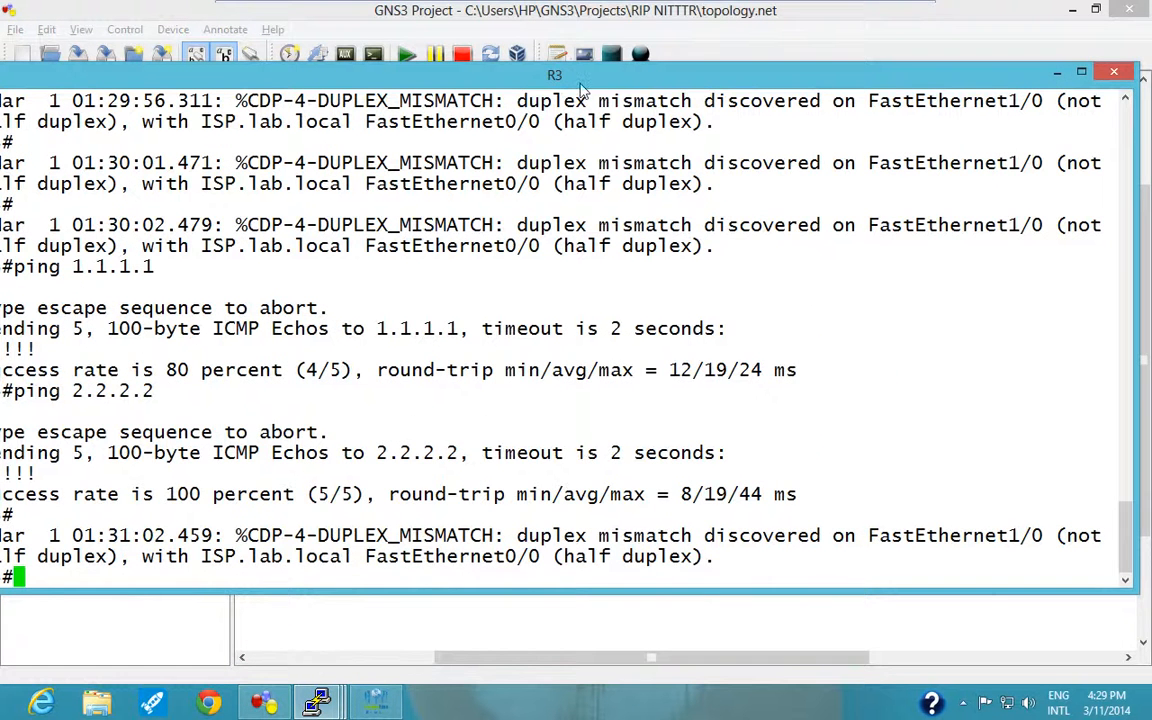
pyautogui.moveTo(578, 80); pyautogui.dragTo(664, 74)
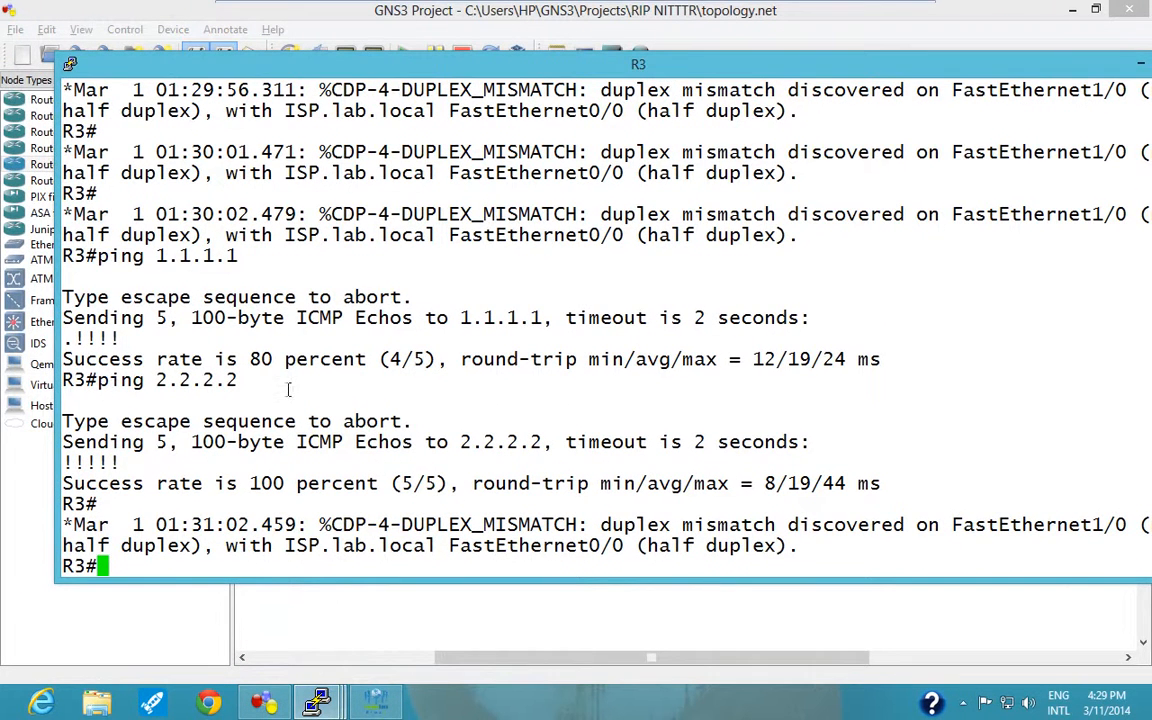
pyautogui.write('conf t')
pyautogui.press('Return')
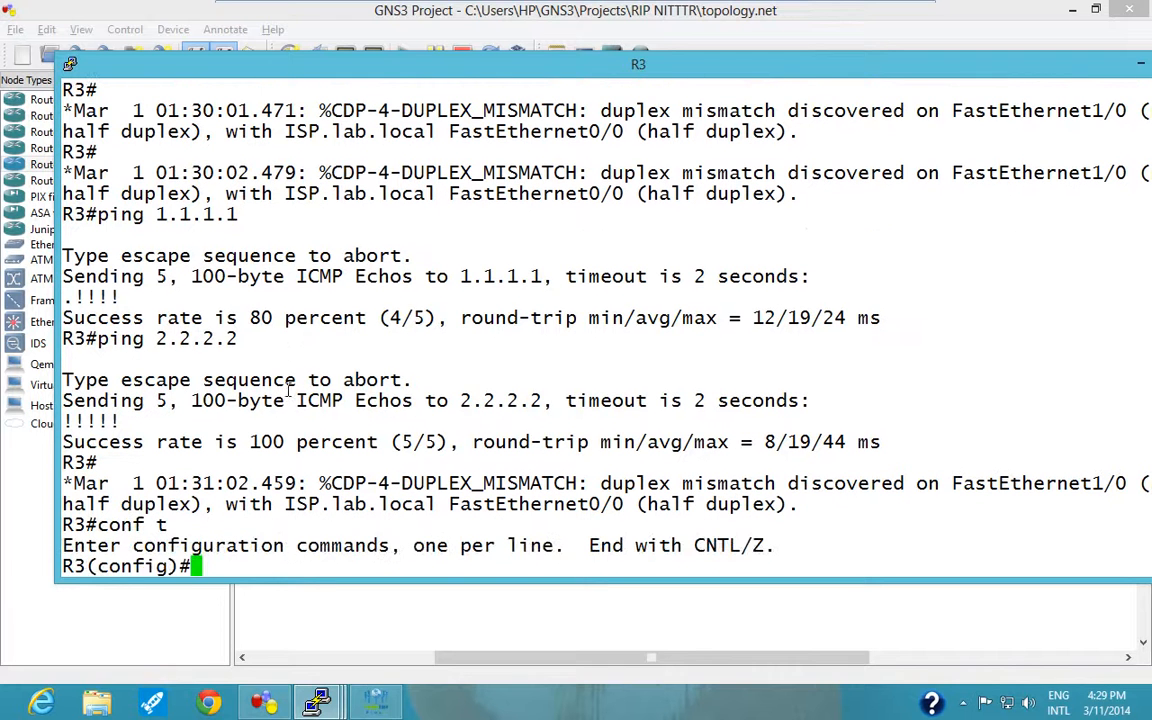
# Enter RIP configuration mode on R3 with router rip.
pyautogui.write('rout')
pyautogui.press('Tab')
pyautogui.write('e')
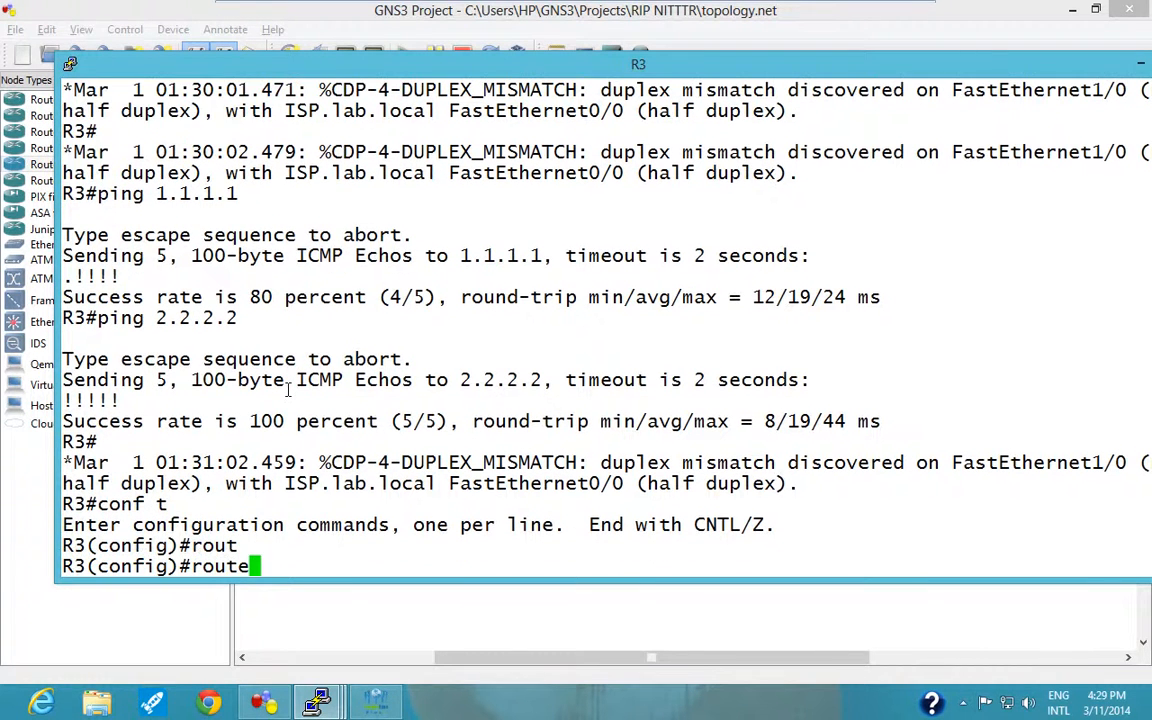
pyautogui.write('r rip')
pyautogui.press('Return')
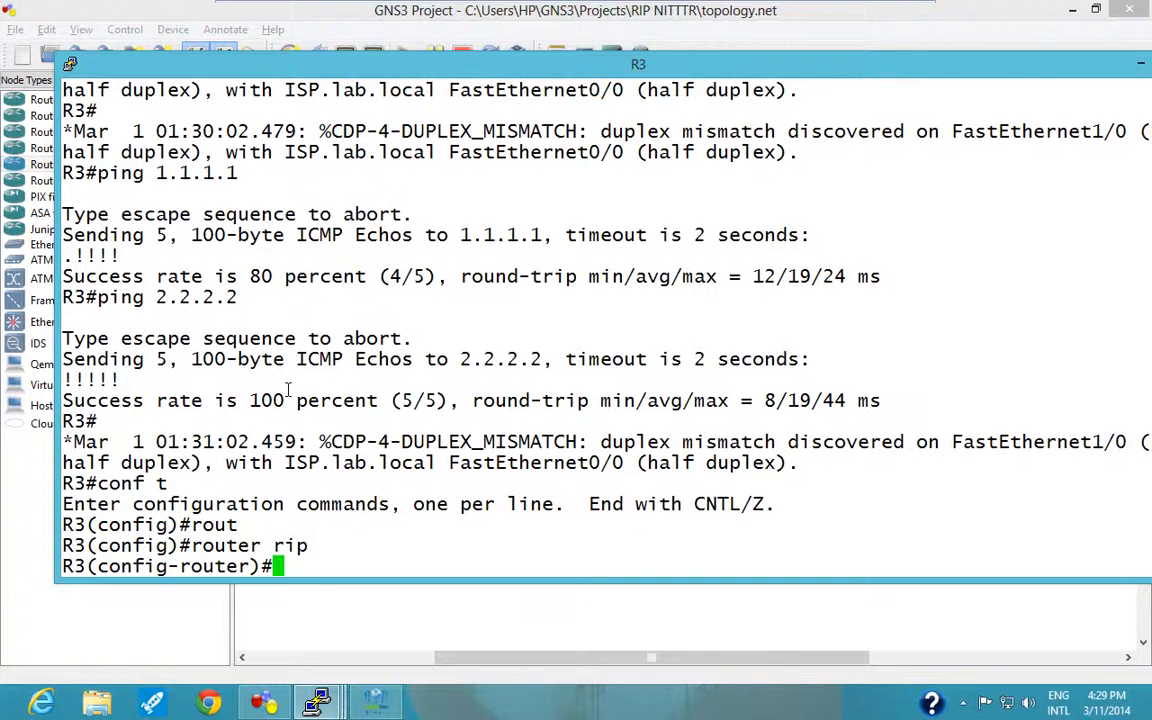
# Write the default-information originate command at R3's RIP configuration prompt without running it yet.
pyautogui.write('defau')
pyautogui.press('Tab')
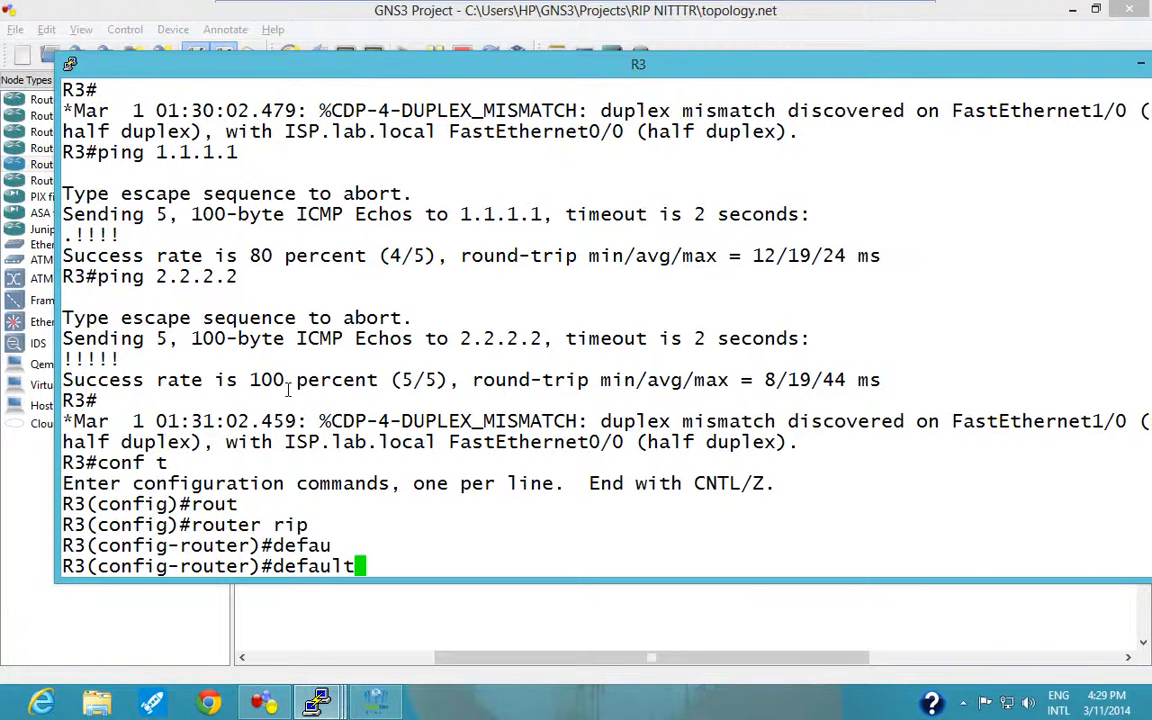
pyautogui.write('-in')
pyautogui.press('Tab')
pyautogui.write('or')
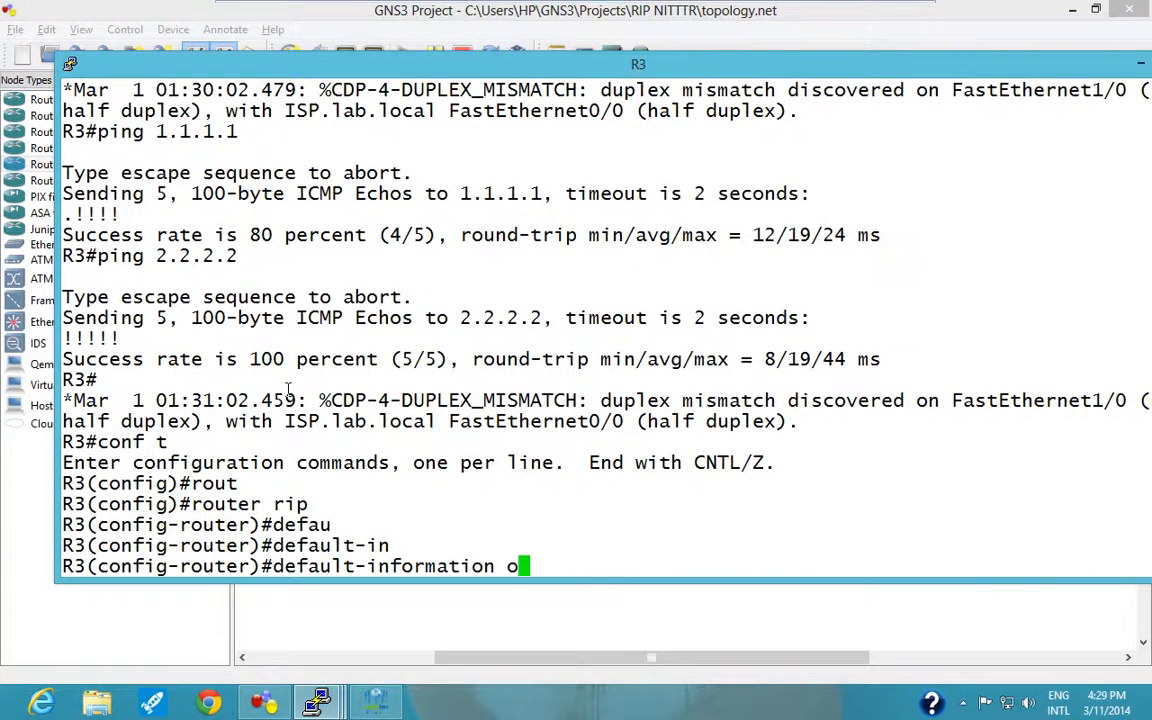
pyautogui.press('Tab')
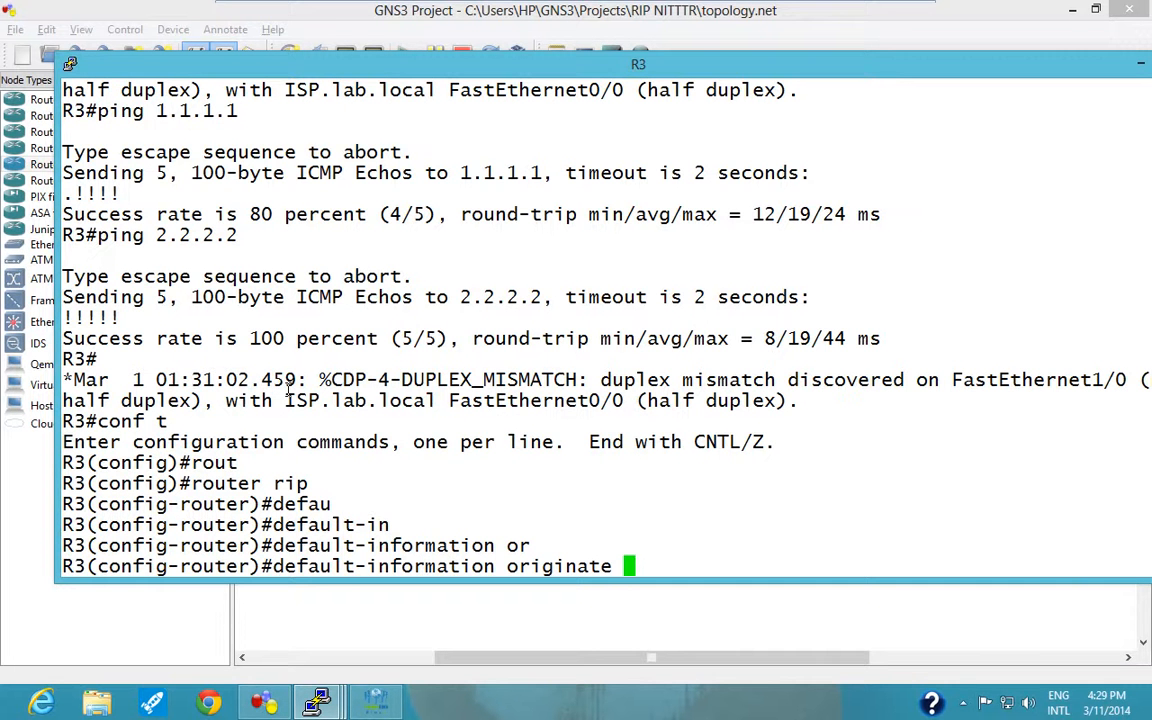
# Examine the static default route in R3's earlier routing table output and compare it with R2's routing table.
pyautogui.scroll(10, 289, 393)
pyautogui.scroll(8, 171, 347)
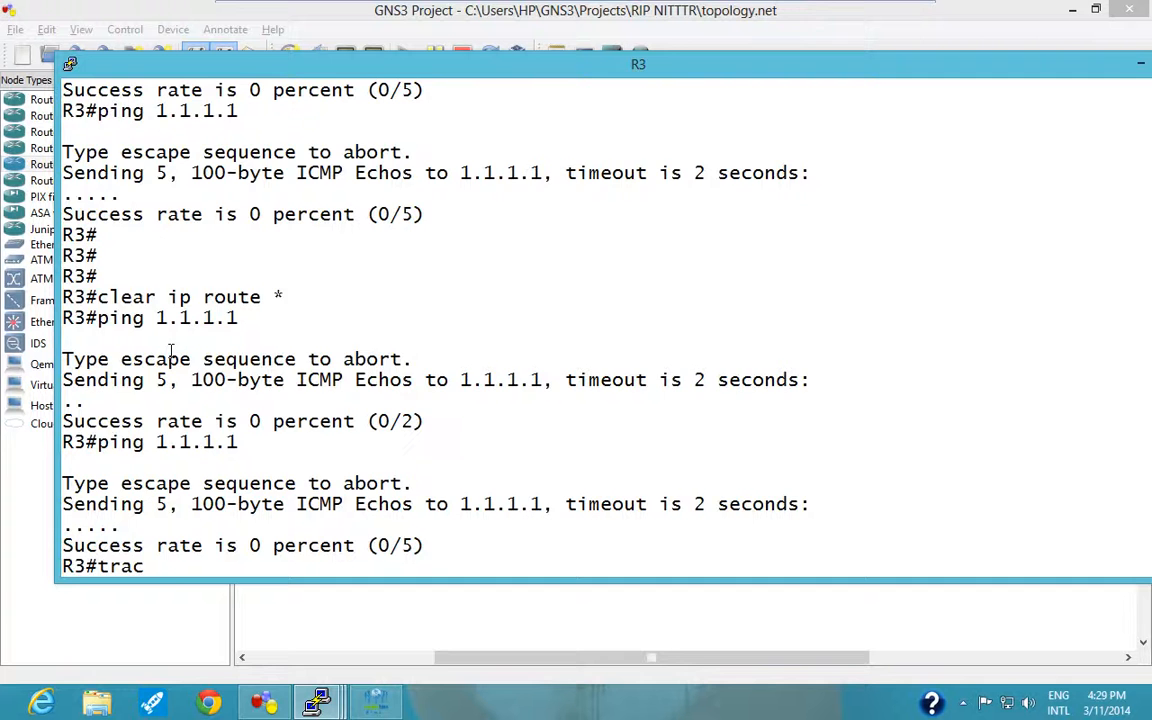
pyautogui.scroll(8, 171, 347)
pyautogui.scroll(-5, 171, 347)
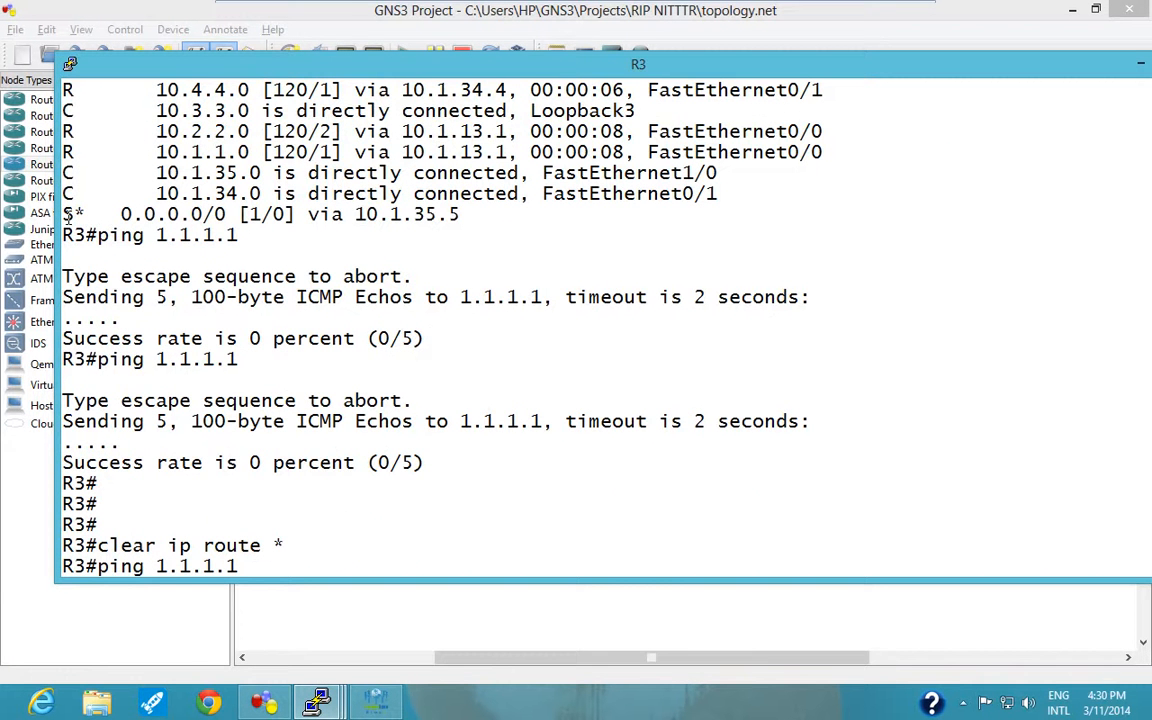
pyautogui.click(314, 701)
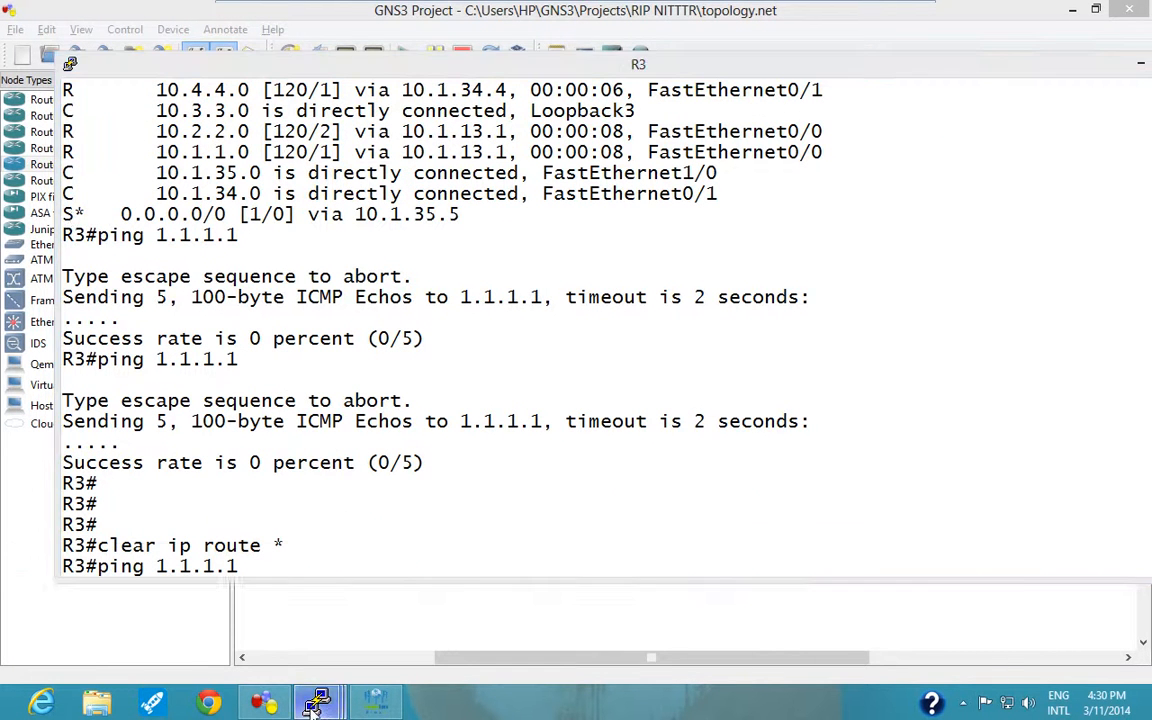
pyautogui.click(298, 645)
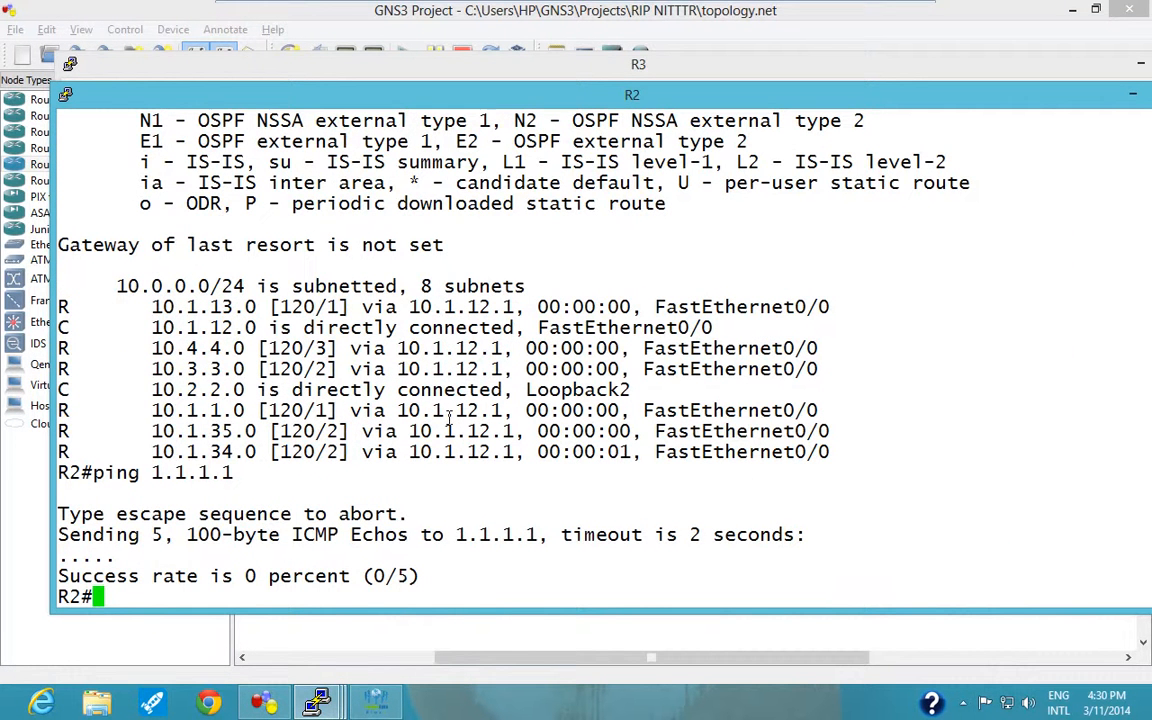
# Return to R3's console and run the prepared default-information originate command under RIP.
pyautogui.click(1012, 72)
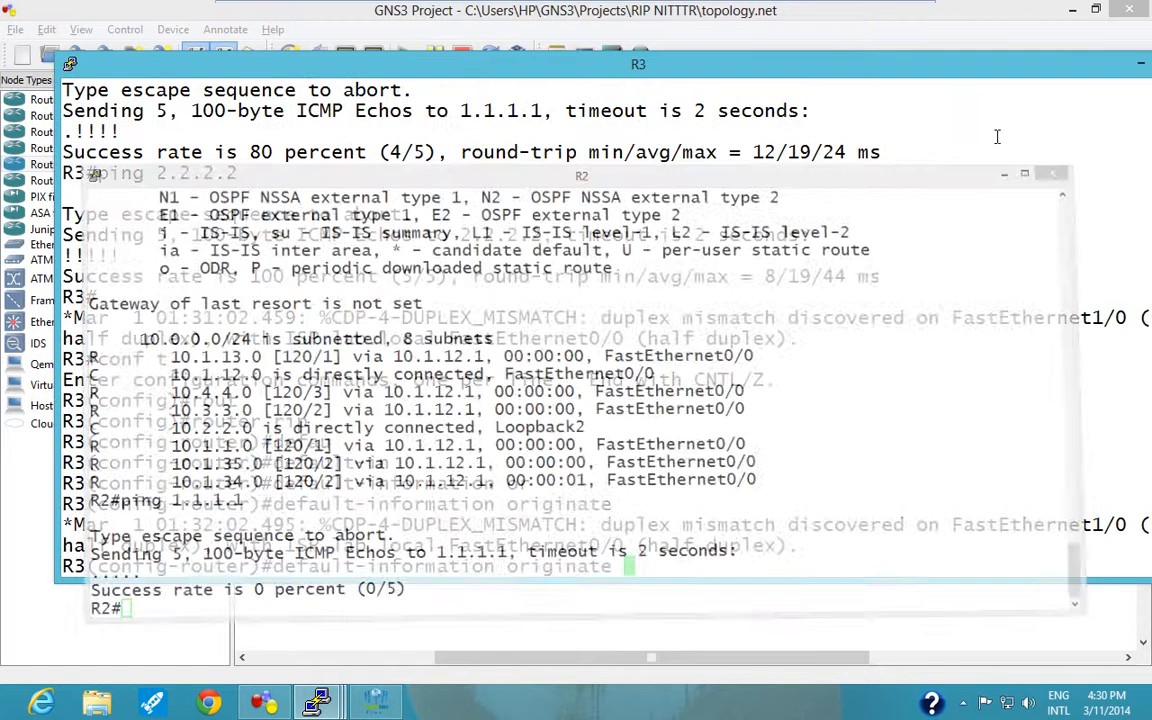
pyautogui.scroll(5, 630, 478)
pyautogui.scroll(-5, 625, 476)
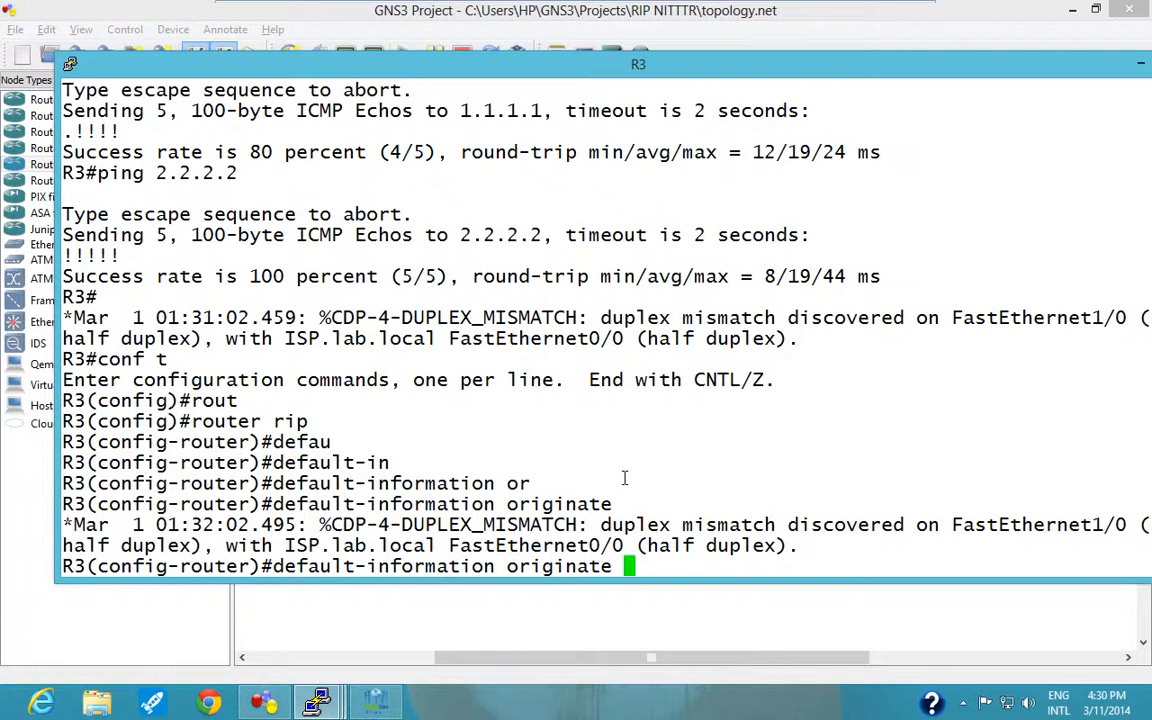
pyautogui.press('Return')
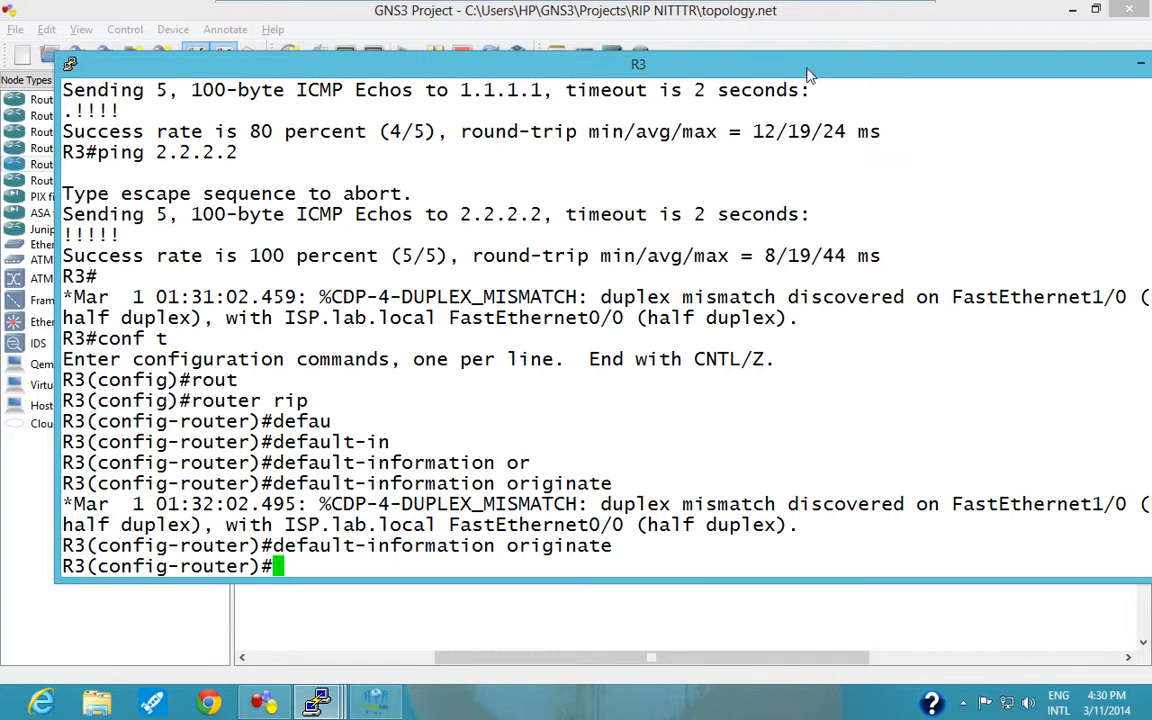
# Display R2's routing table with sh ip route and highlight the code of its 0.0.0.0/0 entry.
pyautogui.moveTo(316, 703)
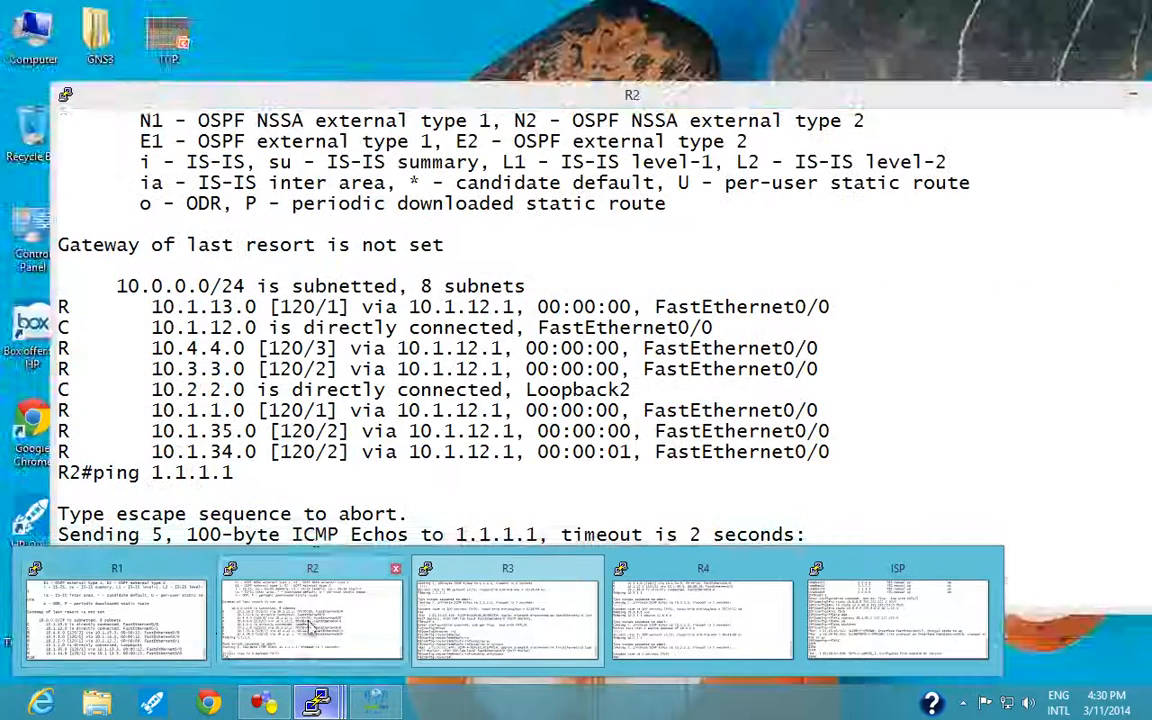
pyautogui.click(316, 615)
pyautogui.write('sh')
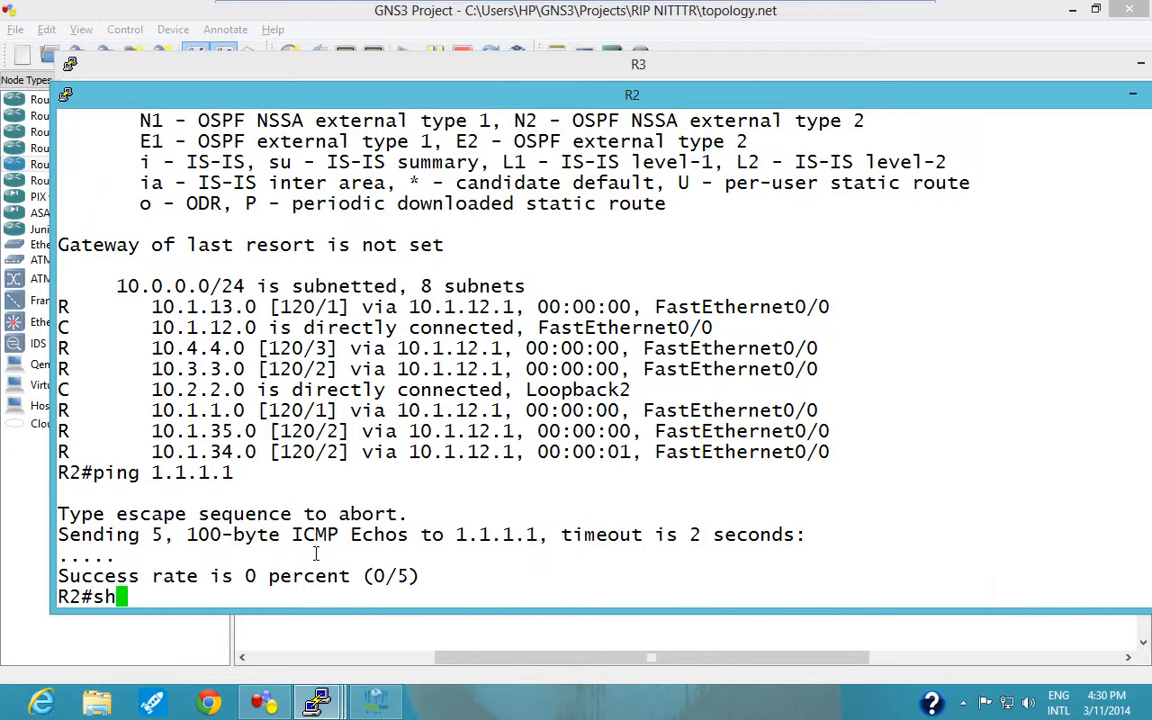
pyautogui.write(' ip route')
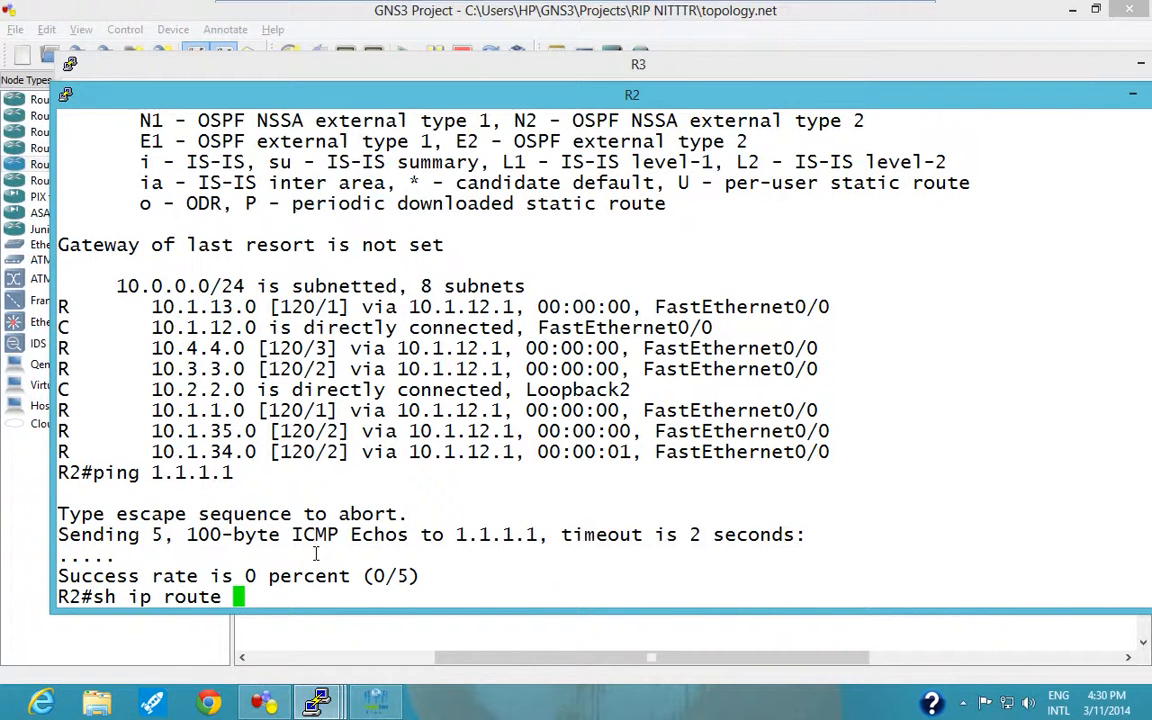
pyautogui.press('Return')
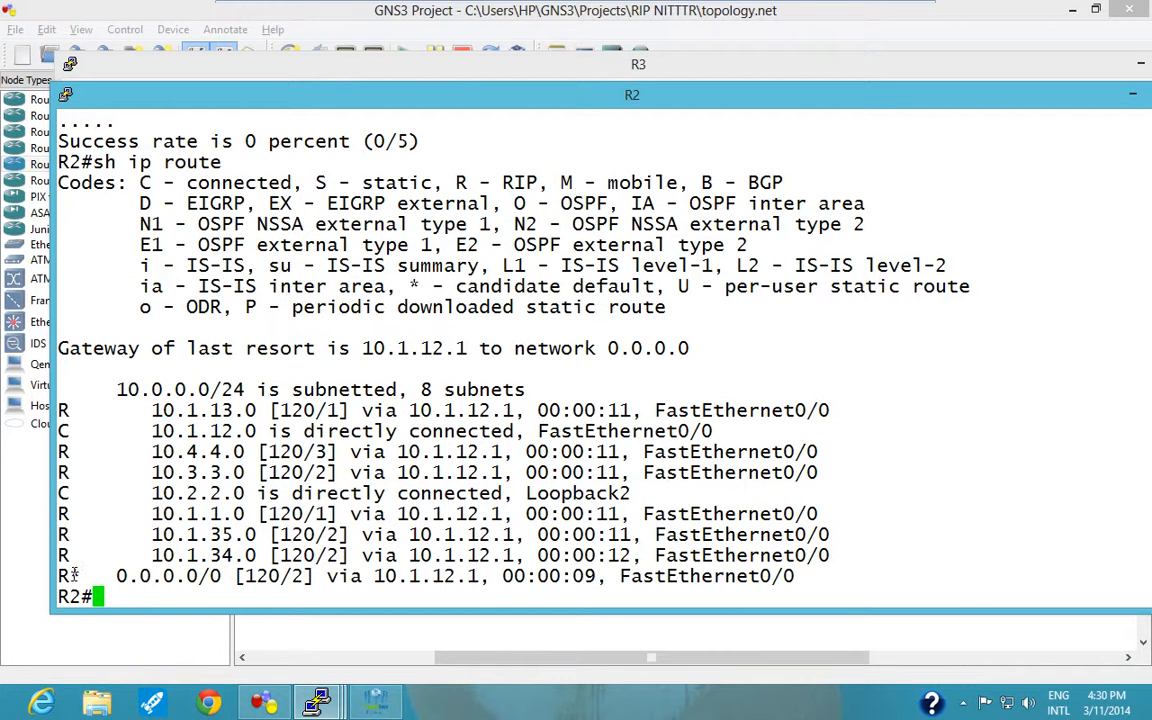
pyautogui.moveTo(73, 574); pyautogui.dragTo(57, 575)
# Ping 1.1.1.1 from R2 again to test reachability over the default route.
pyautogui.write('ping ')
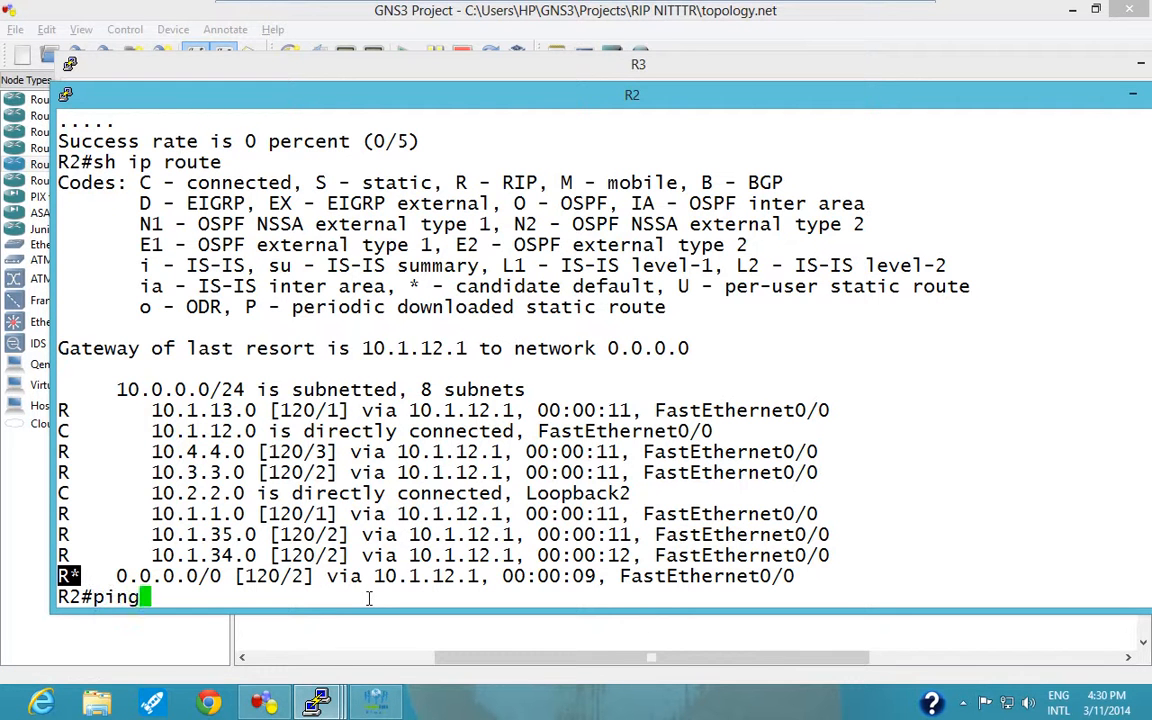
pyautogui.write('1.1.1.')
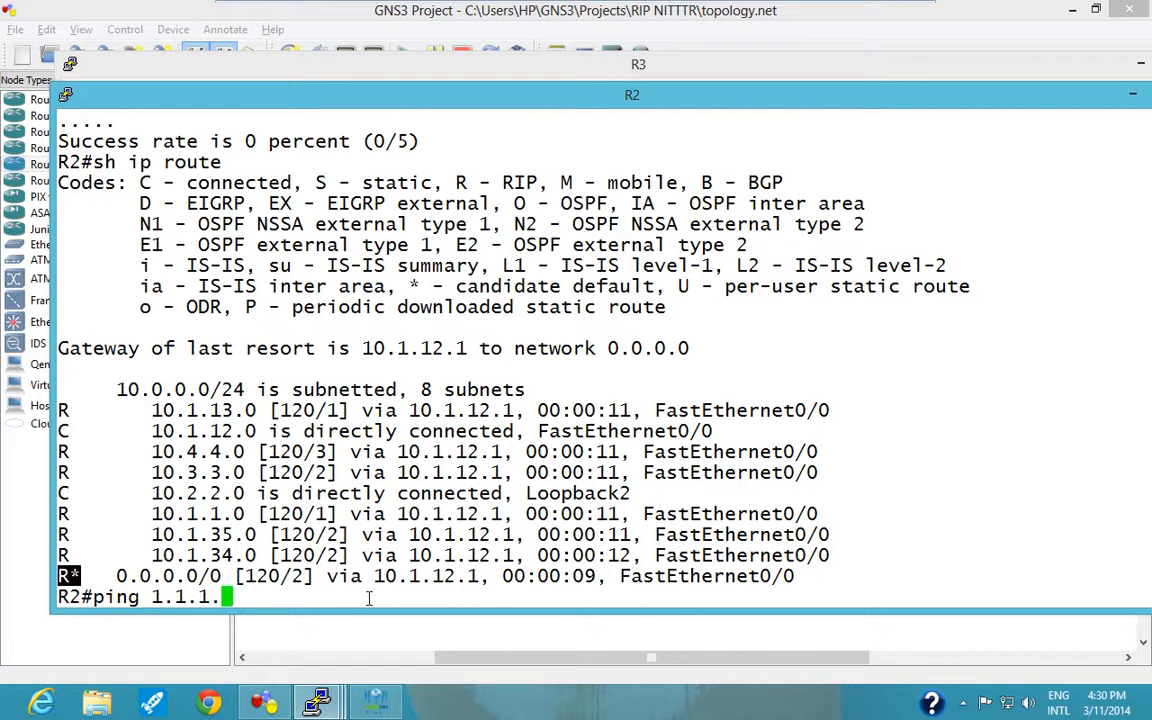
pyautogui.write('1')
pyautogui.press('Return')
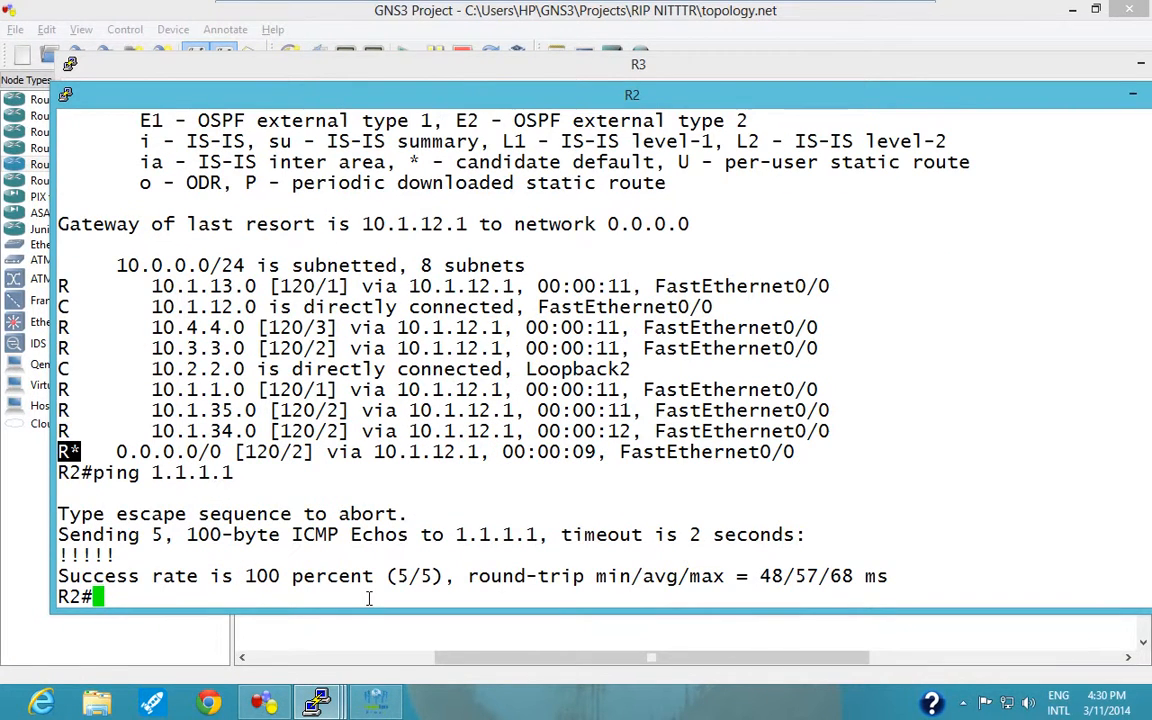
# Switch to R4's console and ping 1.1.1.1 from it.
pyautogui.moveTo(316, 703)
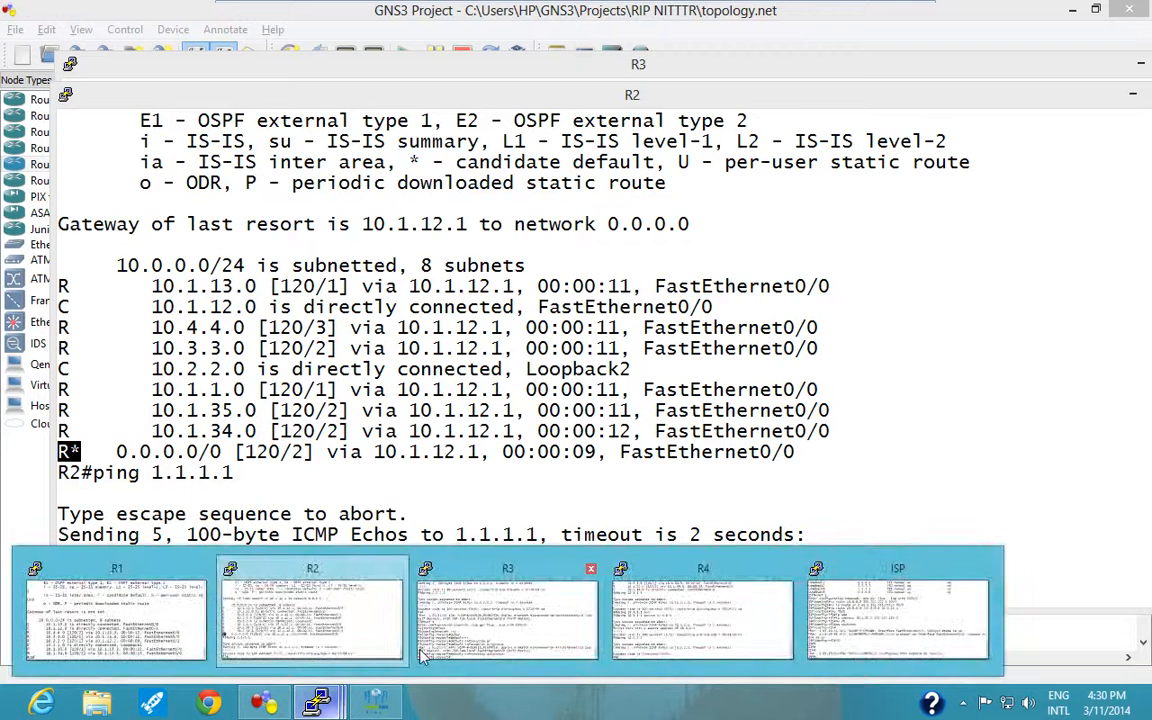
pyautogui.click(693, 618)
pyautogui.write('pin')
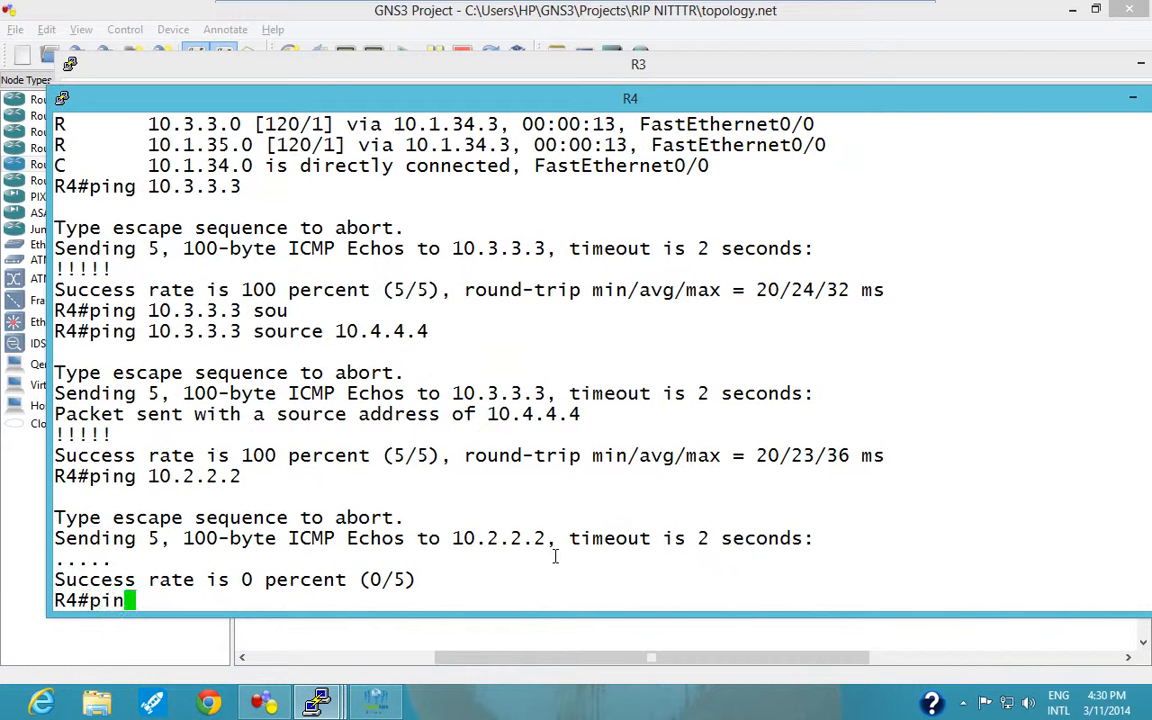
pyautogui.write('g 1.1.1.1')
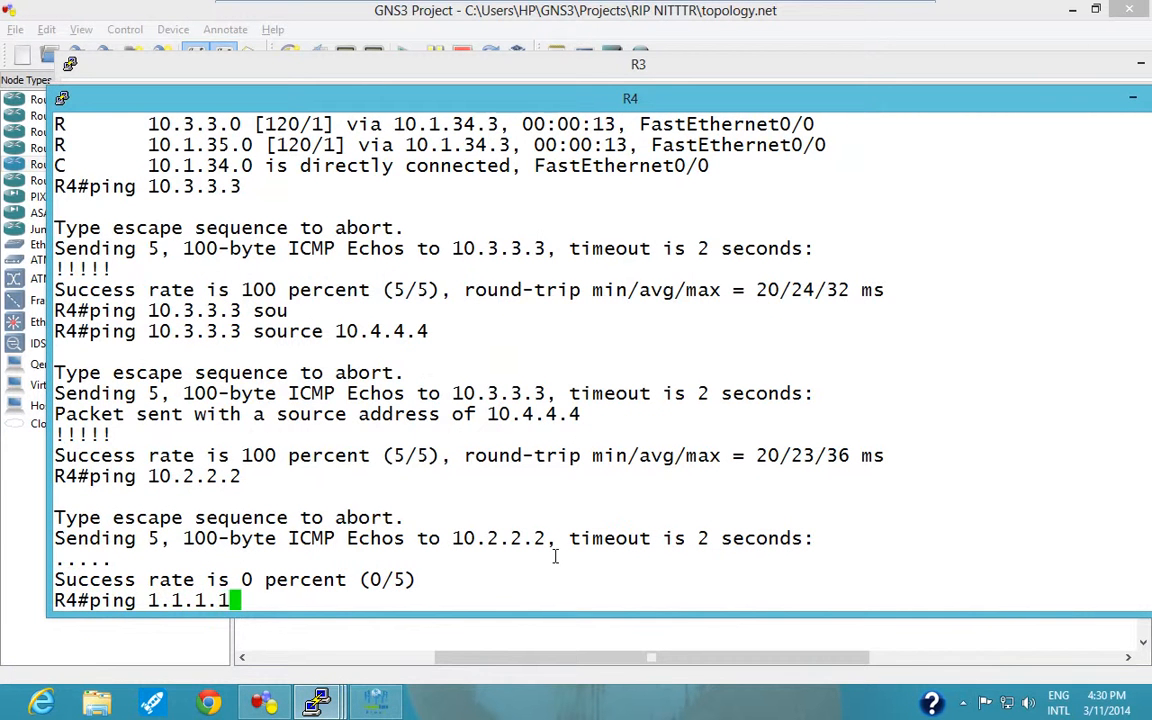
pyautogui.press('Return')
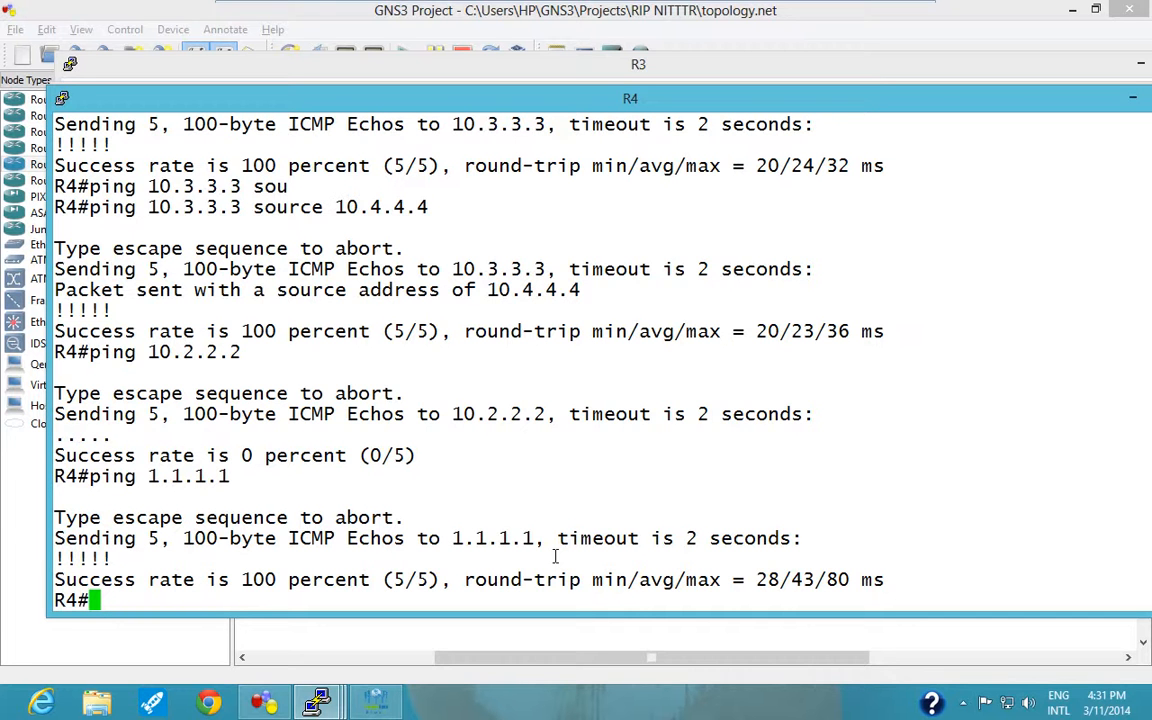
# Minimize the R4, R2 and R3 consoles to show the GNS3 topology.
pyautogui.write('ping')
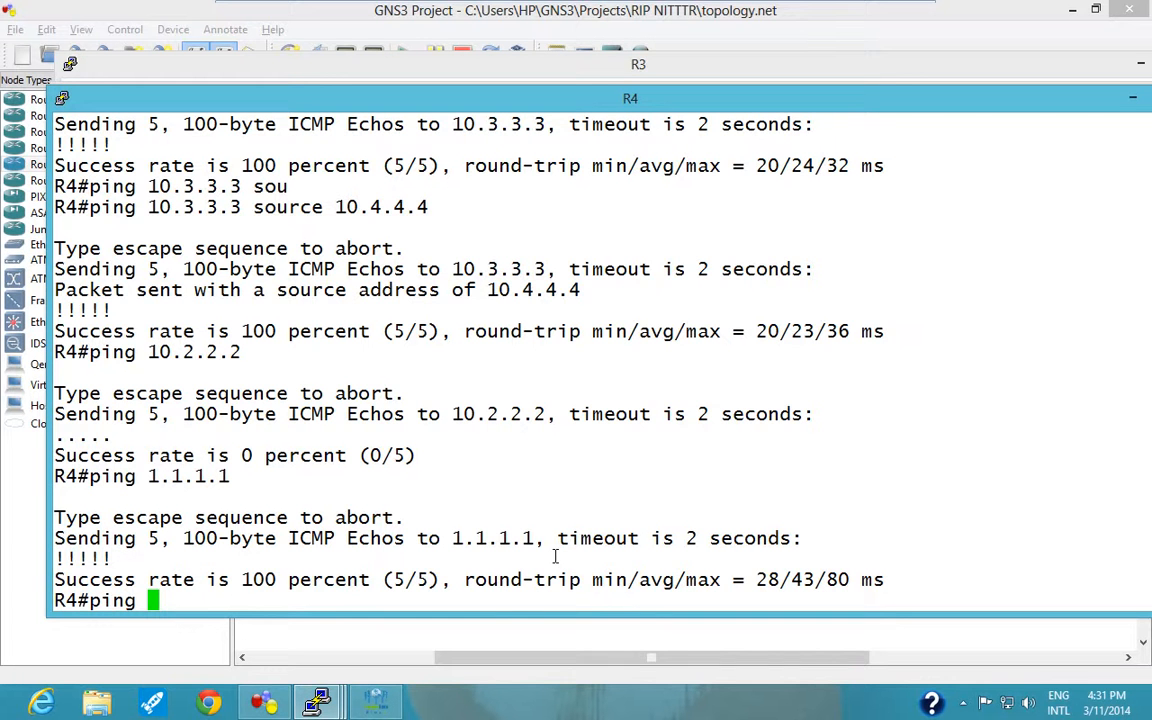
pyautogui.moveTo(1025, 110); pyautogui.dragTo(921, 118)
pyautogui.click(953, 98)
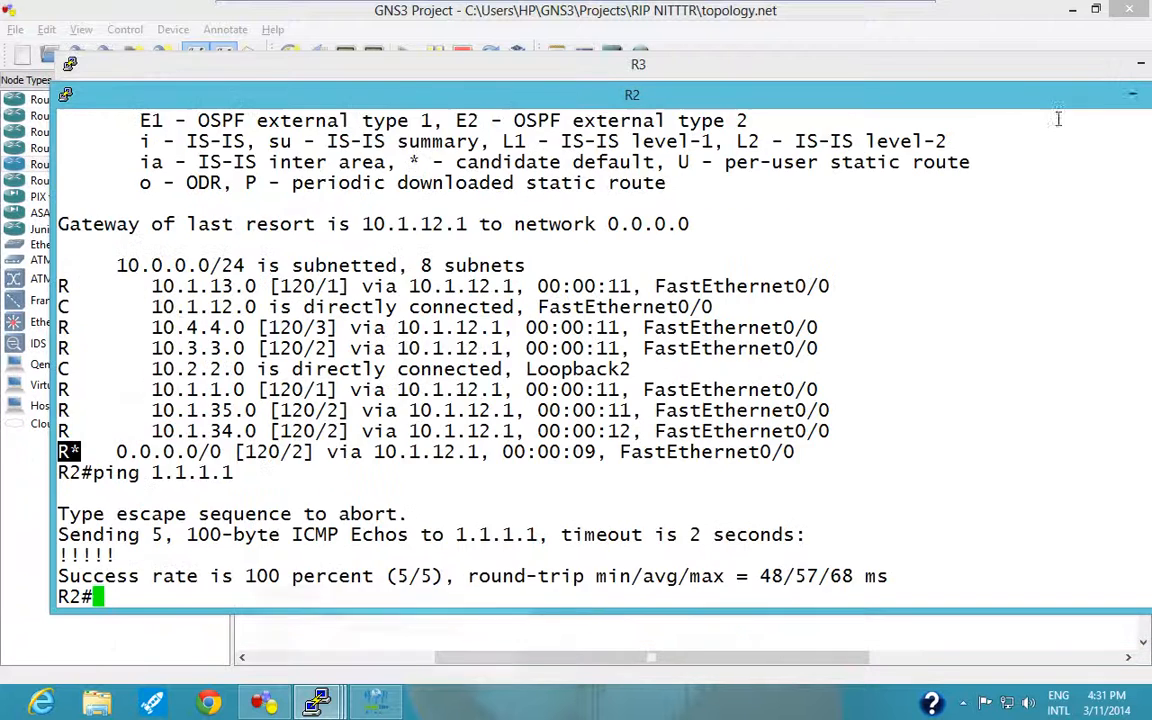
pyautogui.click(1130, 96)
pyautogui.click(1141, 63)
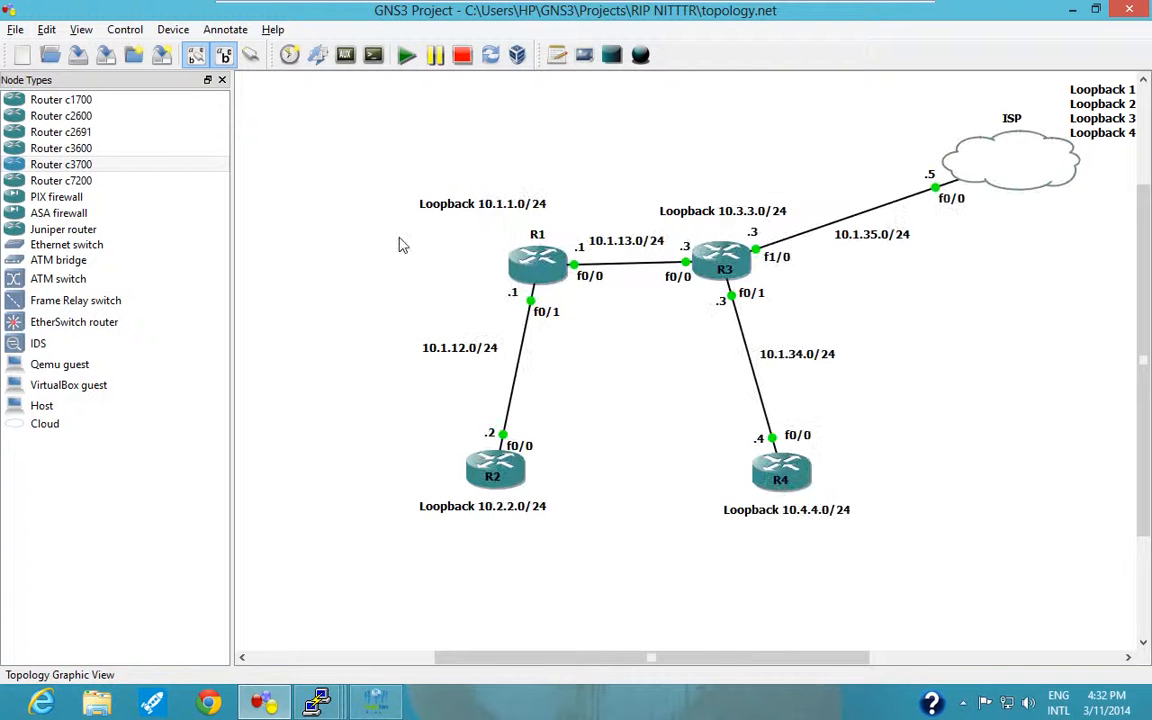
# Reopen R2's console and try to ping 1.1.1.1 with source address 10.1.1.1.
pyautogui.click(338, 707)
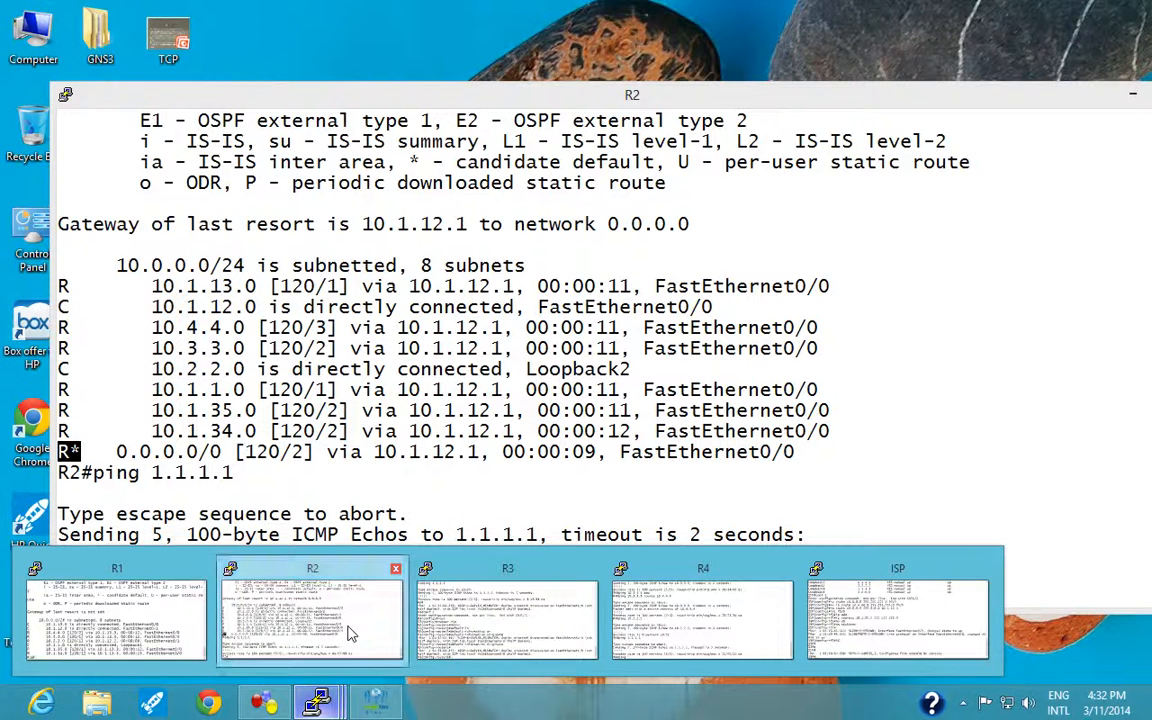
pyautogui.click(350, 633)
pyautogui.write('p')
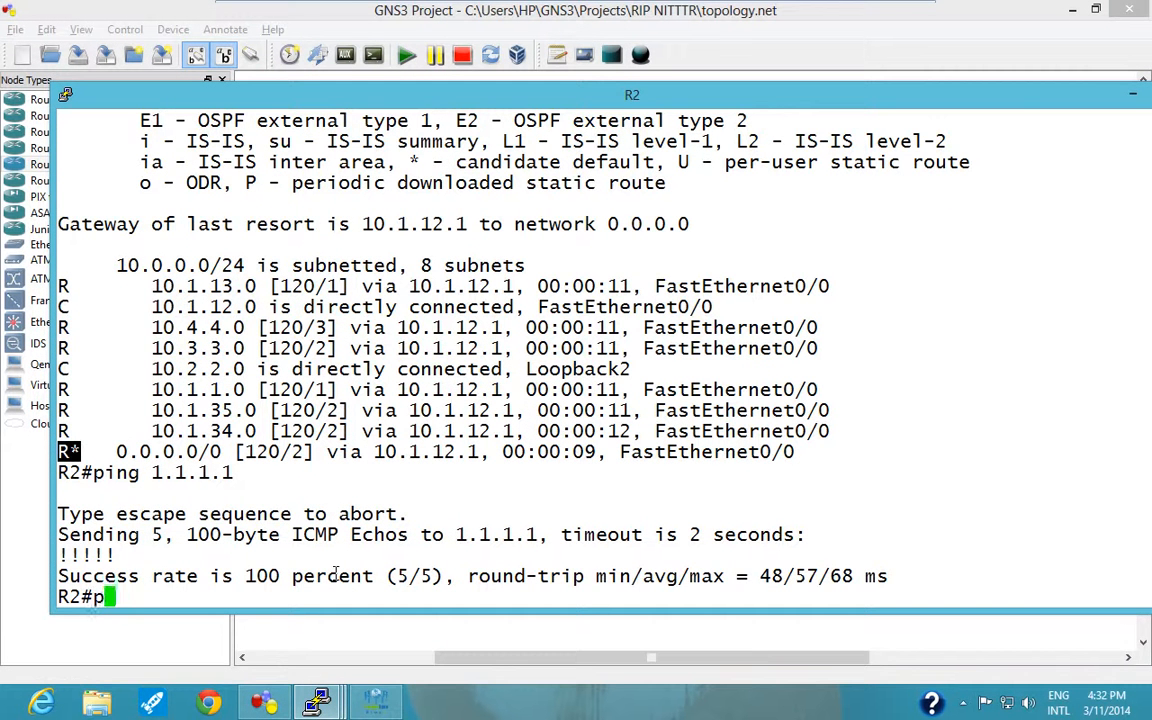
pyautogui.write('ing 1')
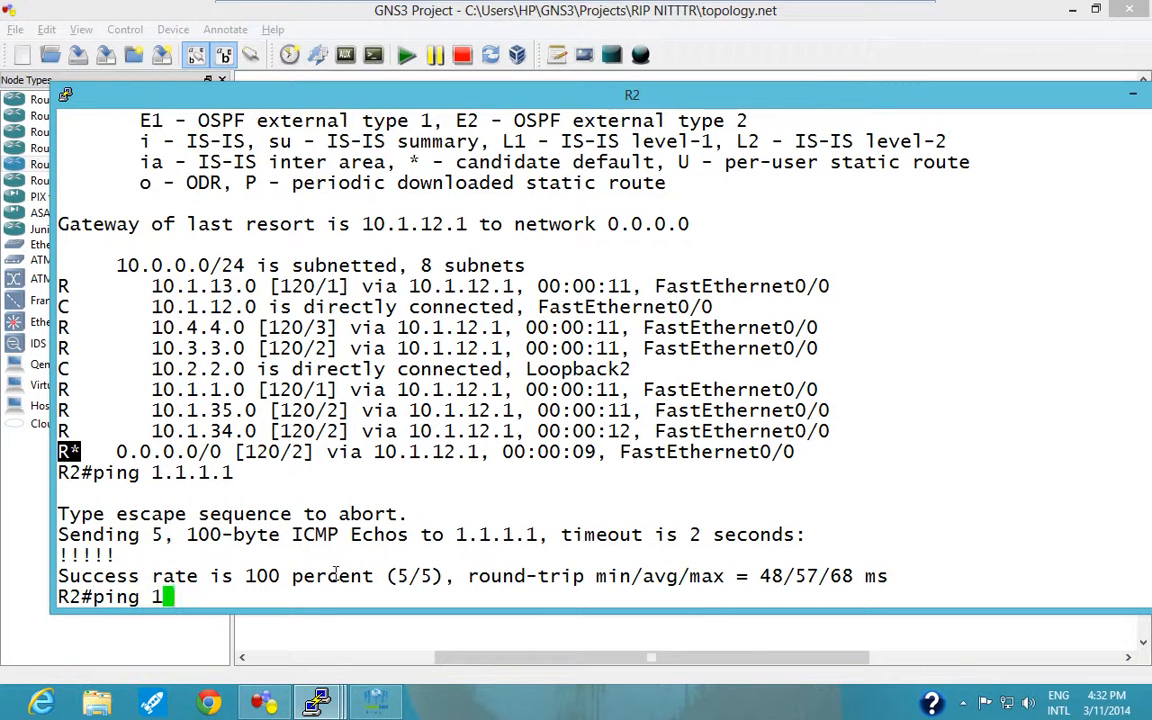
pyautogui.write('.1.1.1 so')
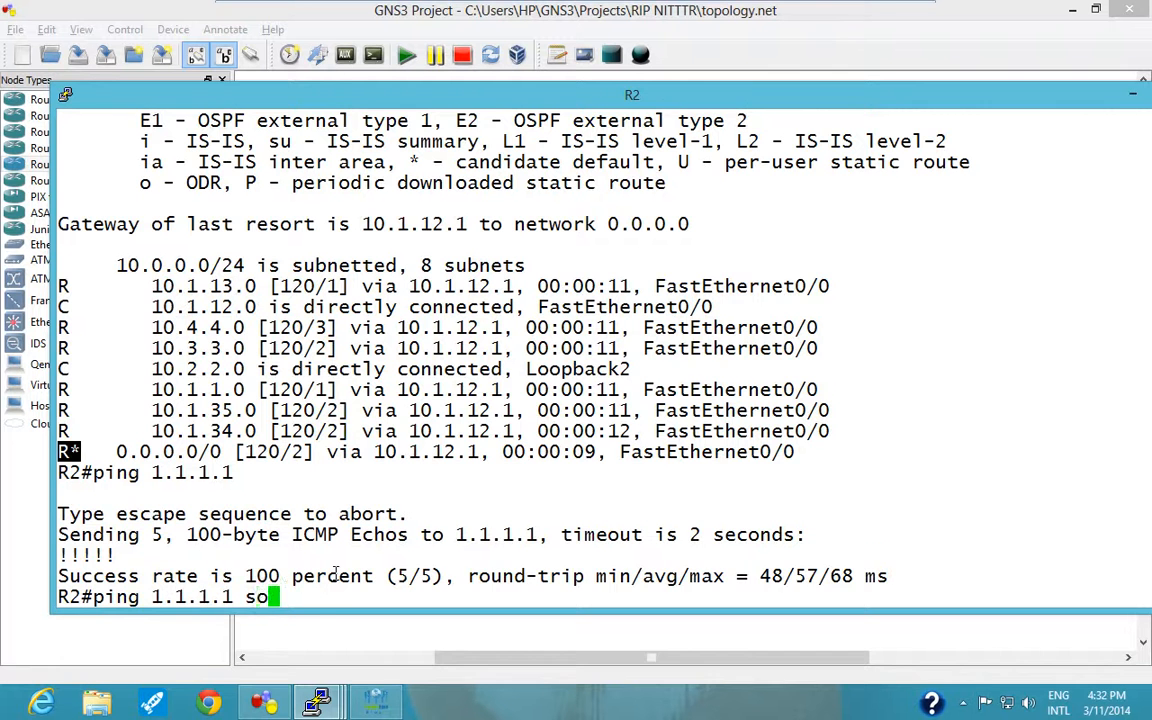
pyautogui.press('Tab')
pyautogui.write('10.1.1.1')
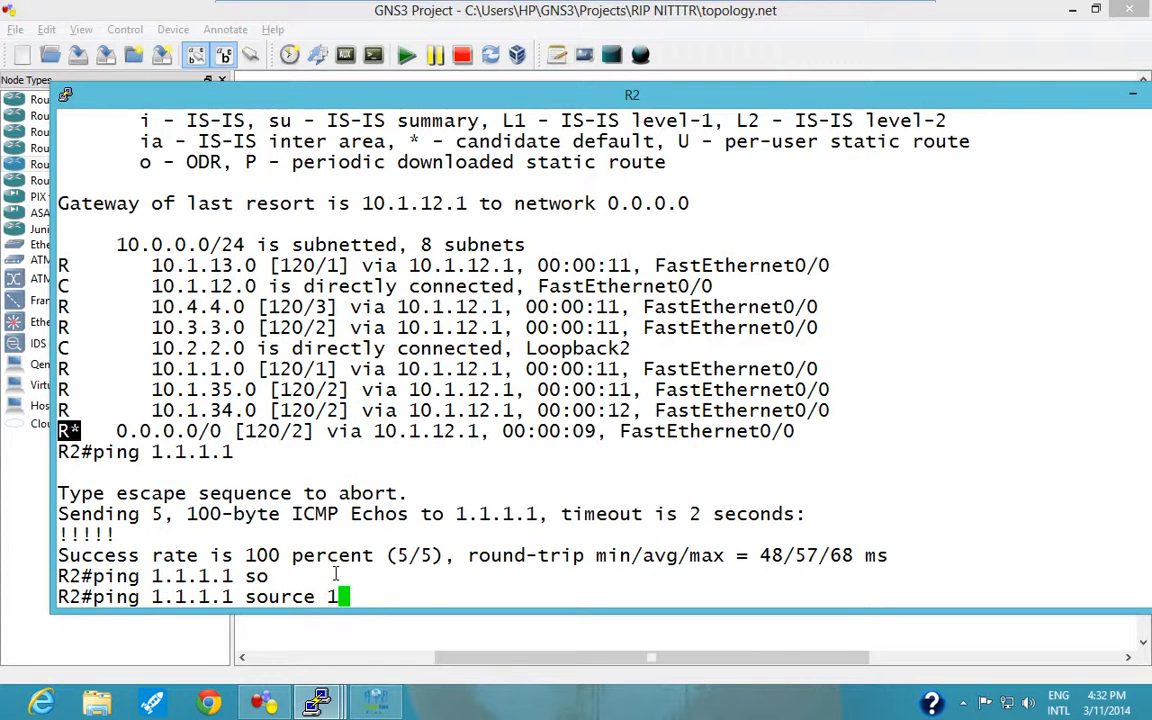
pyautogui.press('Return')
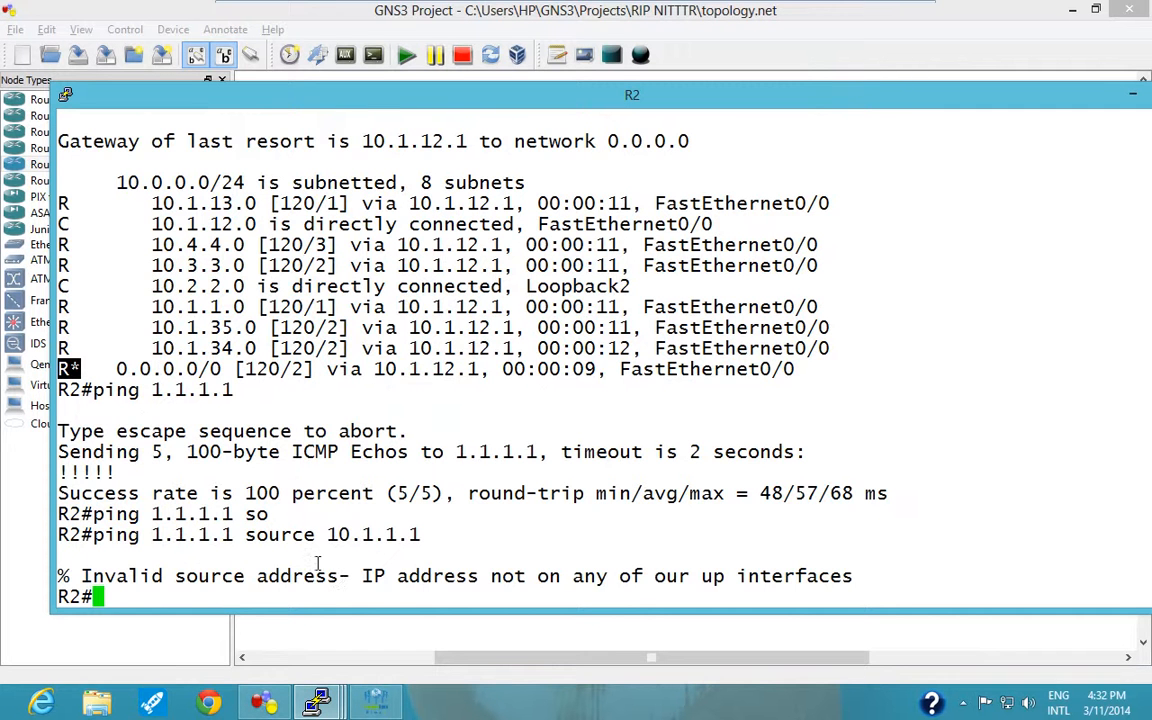
# Ping 1.1.1.1 from R2 using its loopback address 10.2.2.2 as the source.
pyautogui.press('Up')
pyautogui.press('BackSpace')
pyautogui.press('BackSpace')
pyautogui.press('BackSpace')
pyautogui.press('BackSpace')
pyautogui.press('BackSpace')
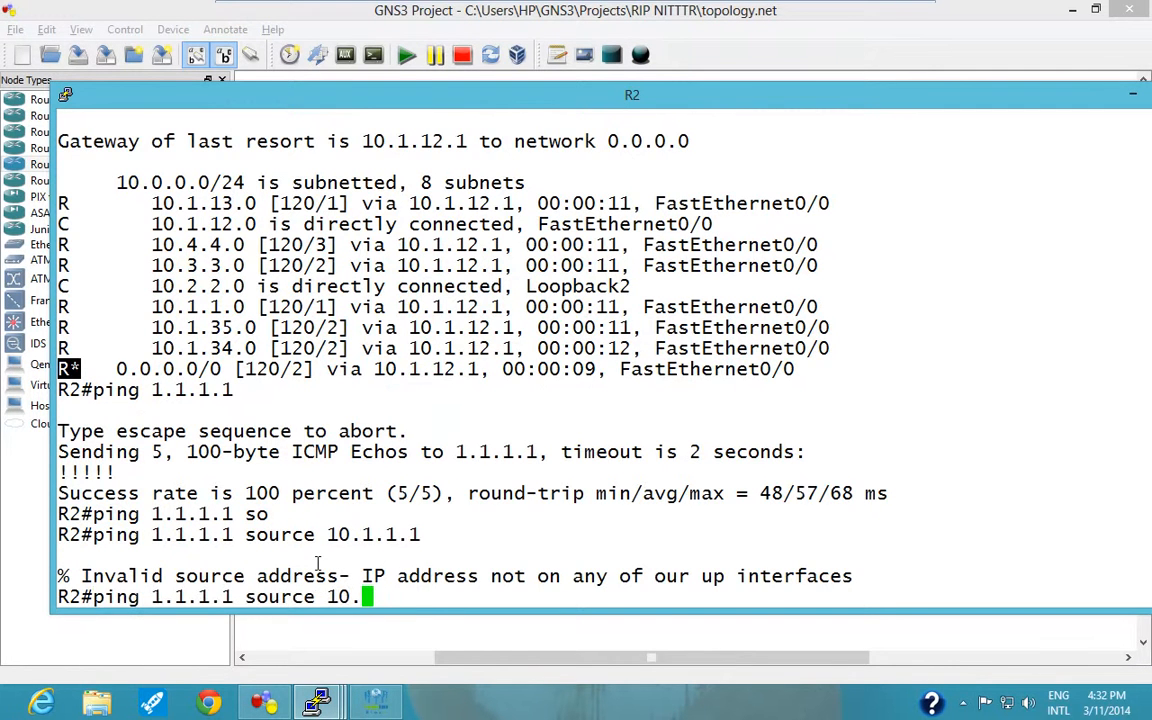
pyautogui.write('2.2.2')
pyautogui.press('Return')
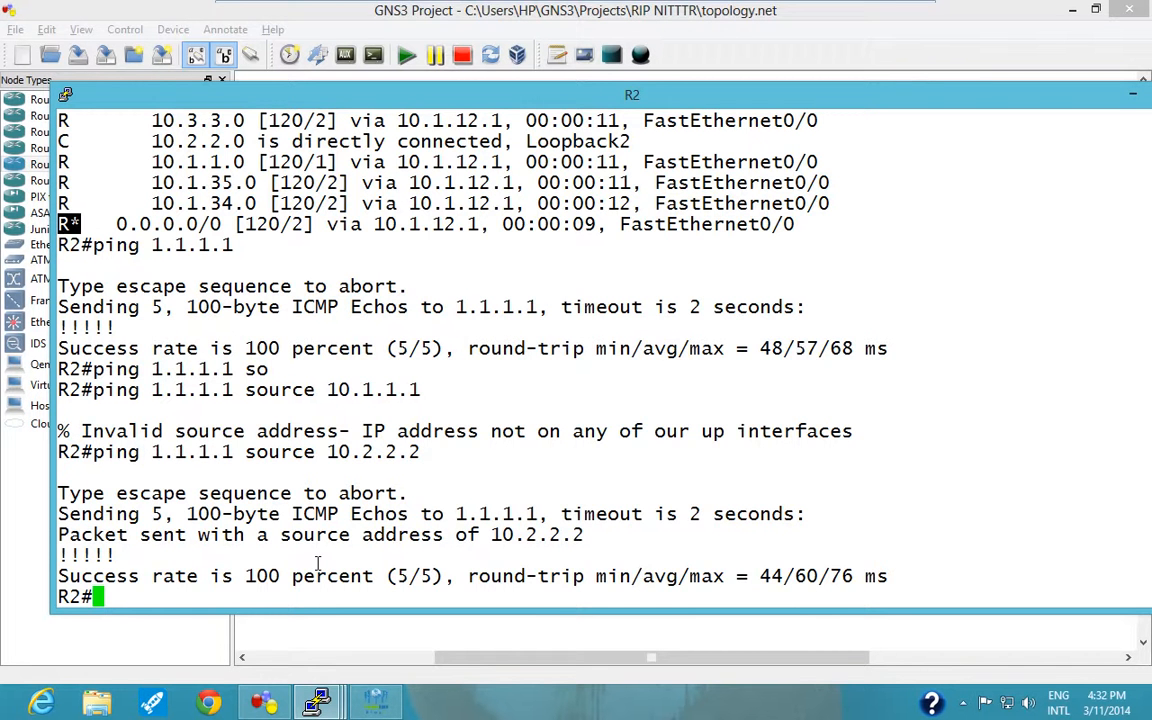
# Minimize R2's console, switch to Peoplelink Flexi Conference and stop the desktop sharing.
pyautogui.click(1018, 79)
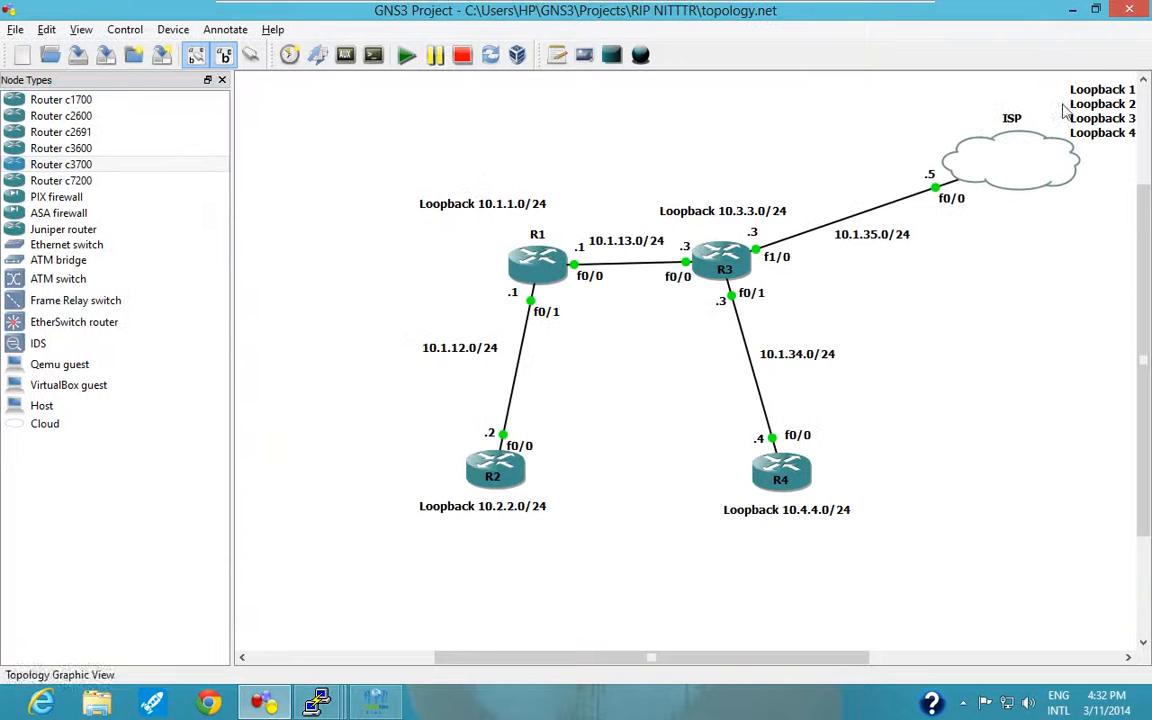
pyautogui.click(388, 703)
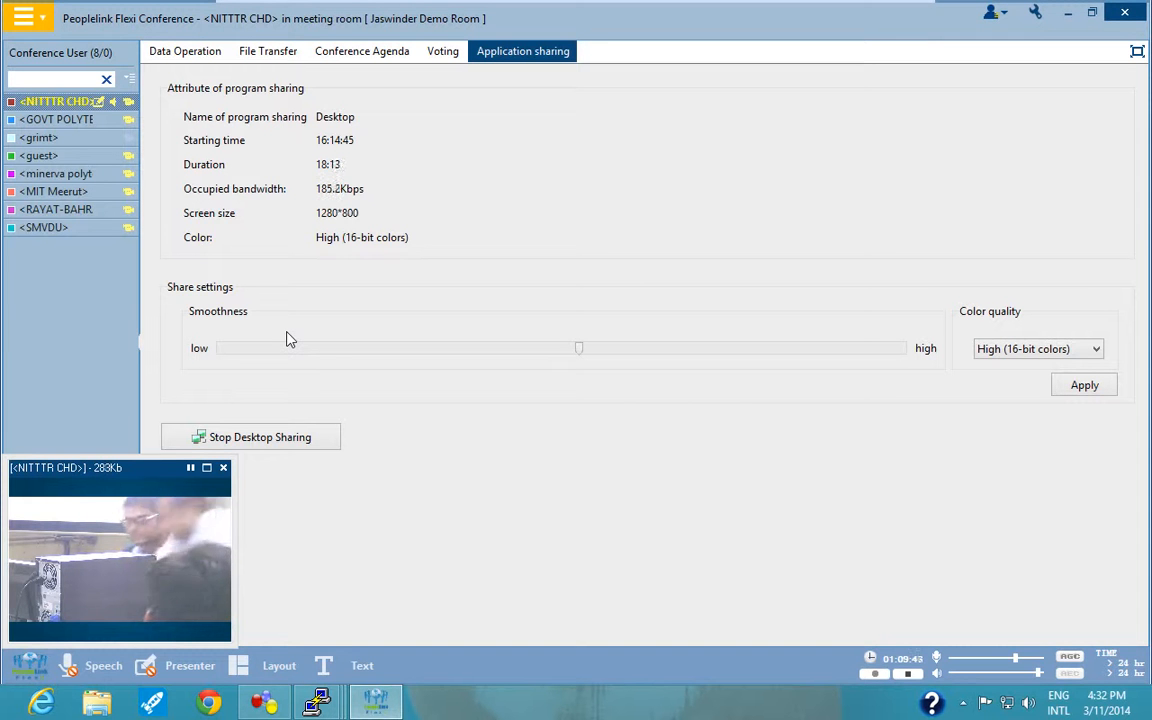
pyautogui.click(278, 438)
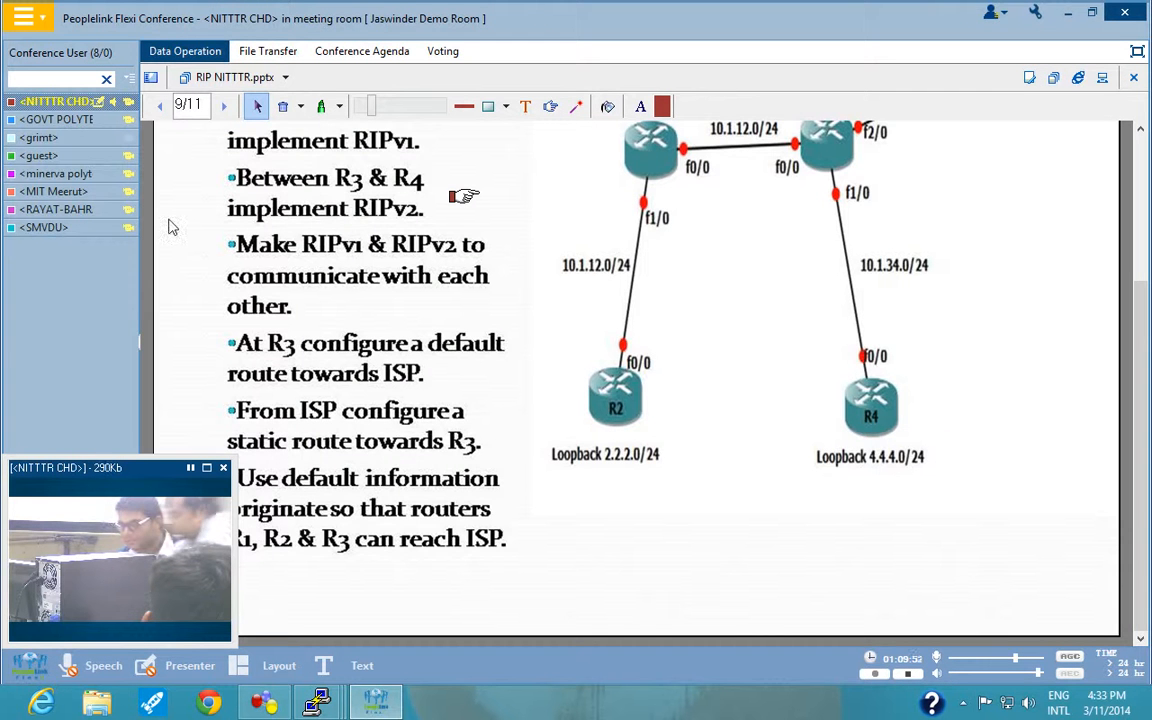
# Advance RIP NITTTR.pptx to its last slide and go back to the "ANY QUESTIONS ??" slide.
pyautogui.click(224, 105)
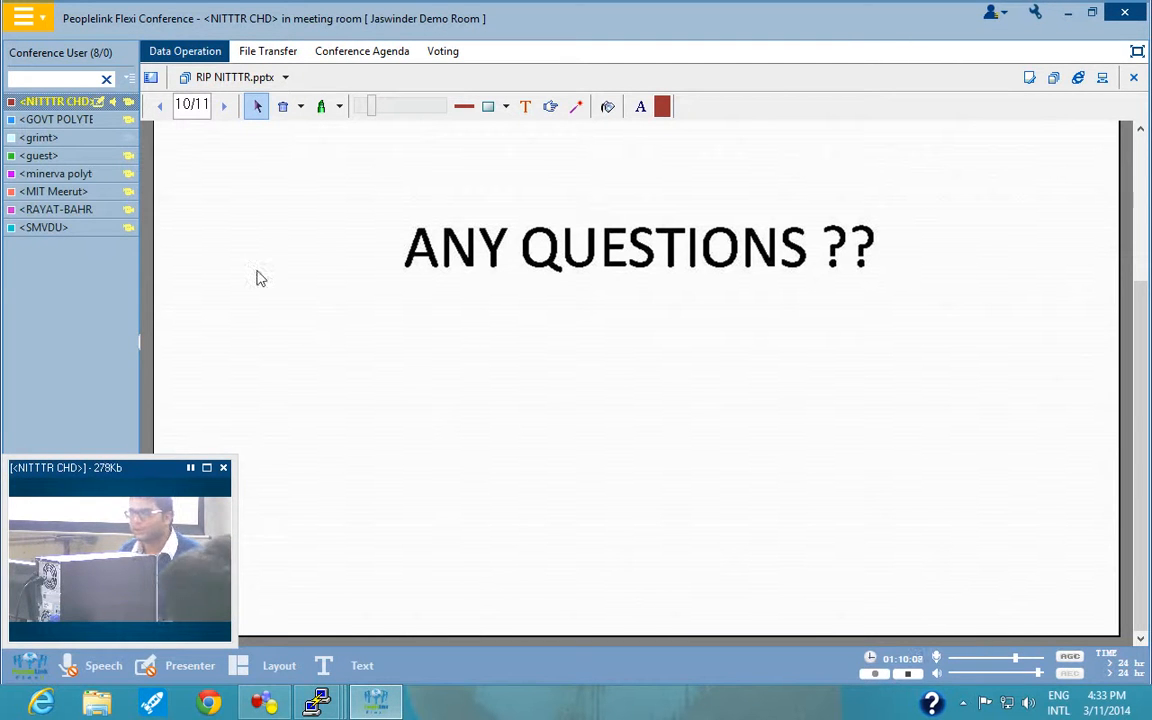
pyautogui.click(226, 106)
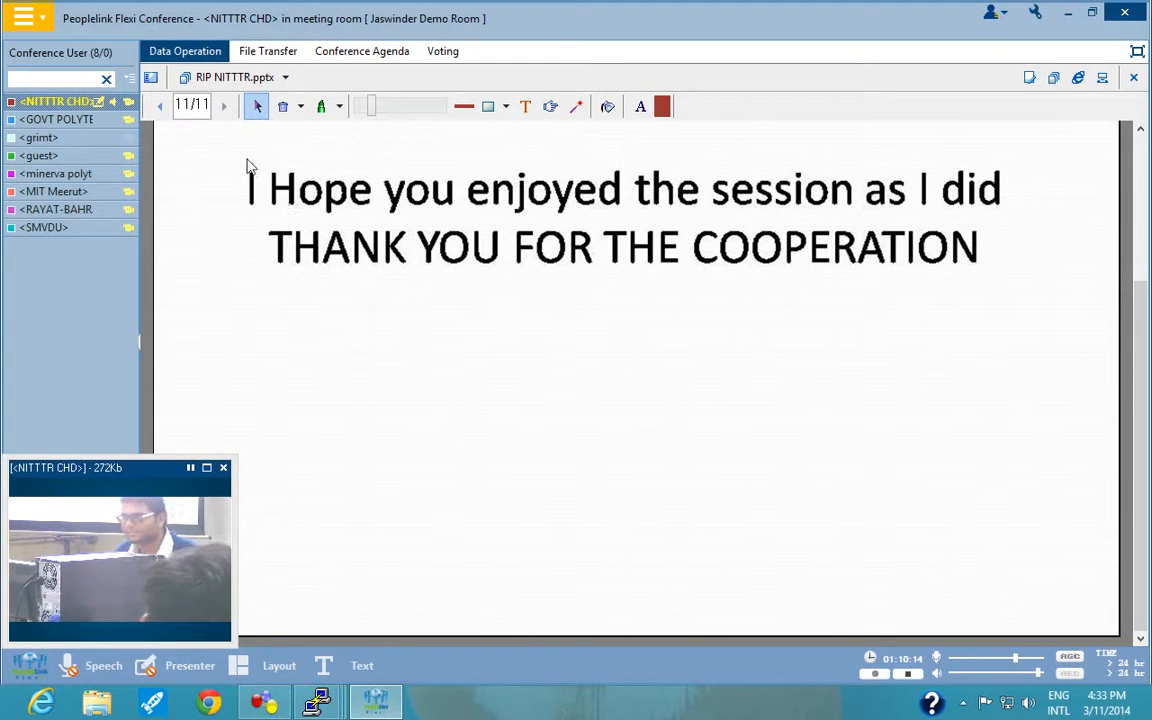
pyautogui.click(159, 110)
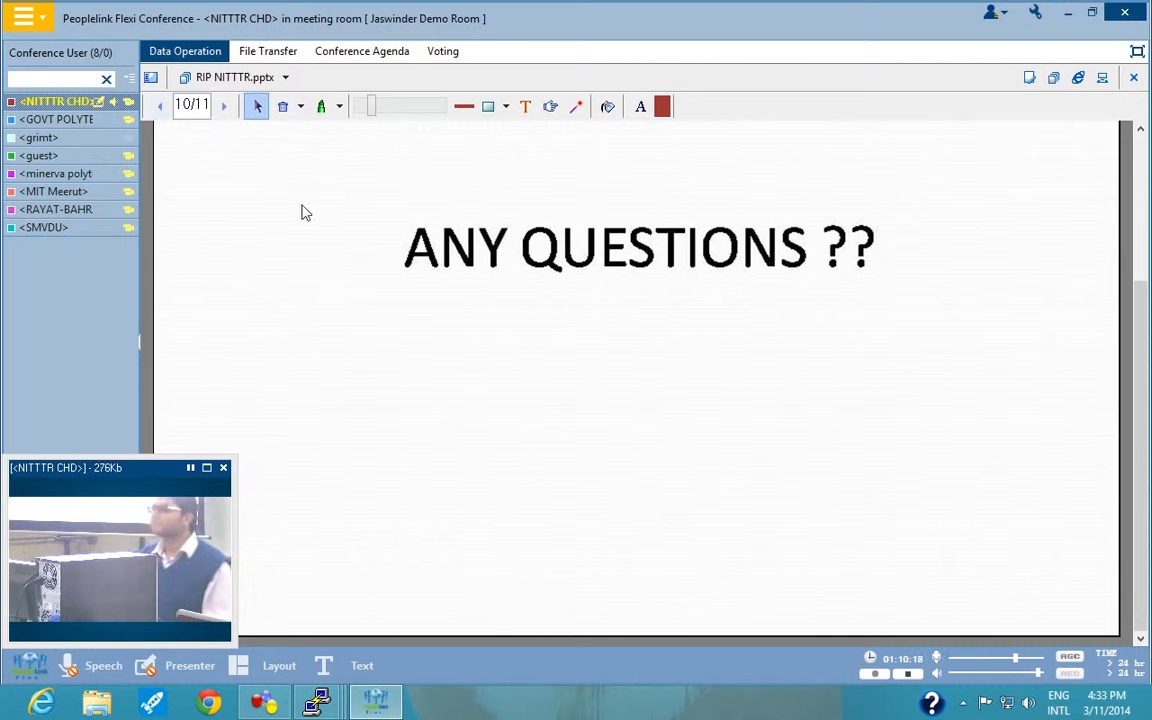
# Switch to R1's console and save its configuration with the write command.
pyautogui.moveTo(316, 703)
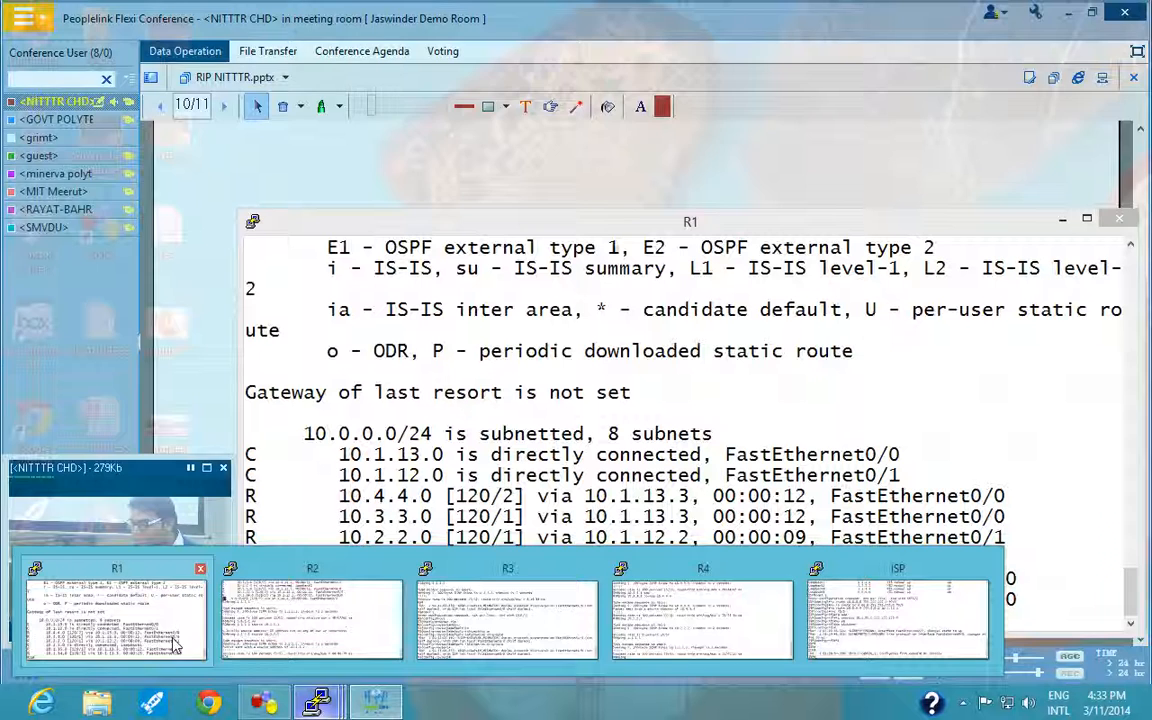
pyautogui.click(300, 590)
pyautogui.write('wr')
pyautogui.press('Tab')
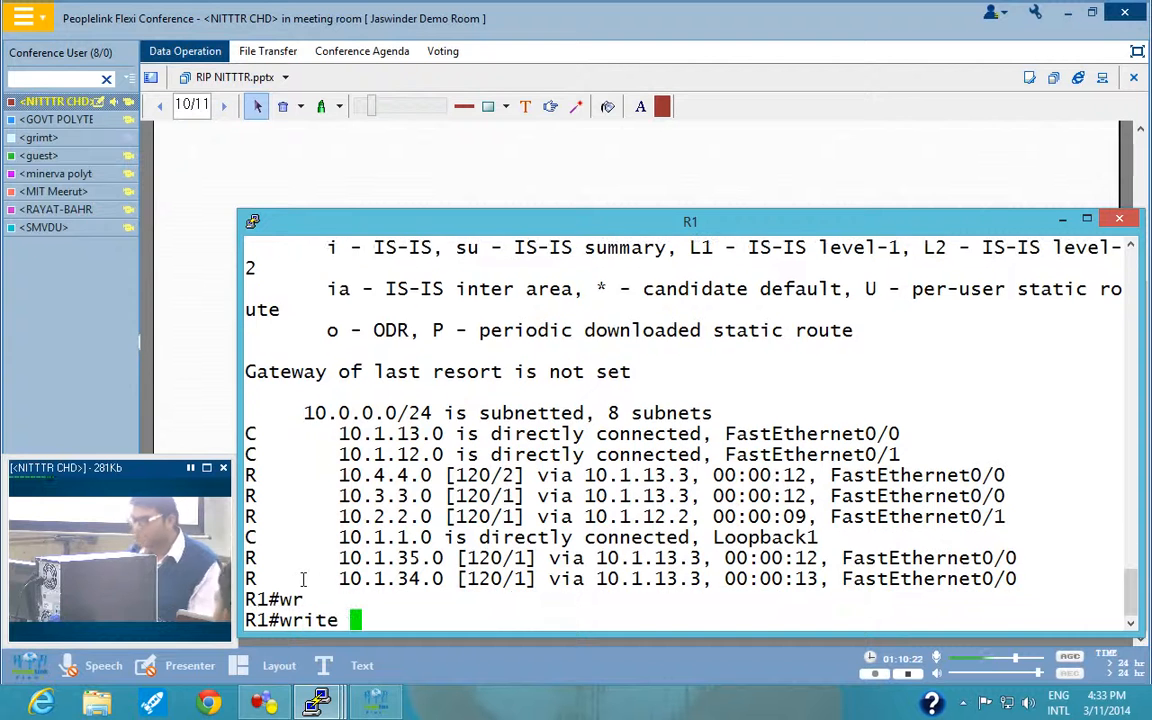
pyautogui.press('Return')
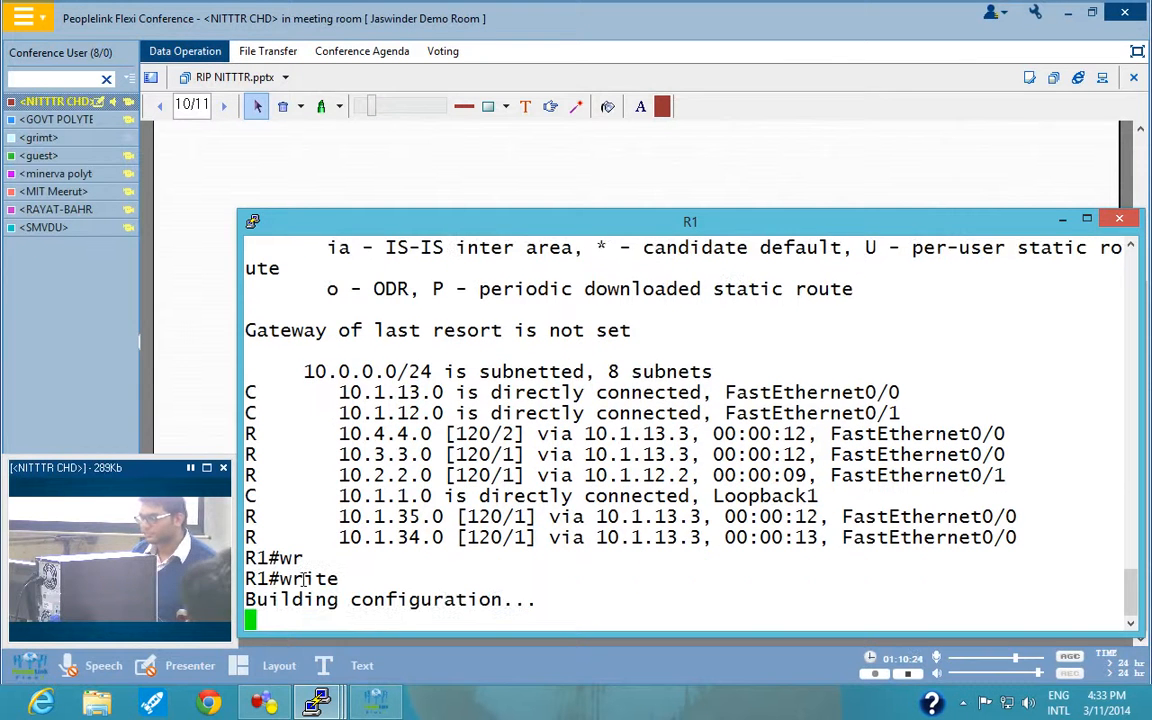
# Switch to R2's console and save its configuration with the write command.
pyautogui.moveTo(305, 702)
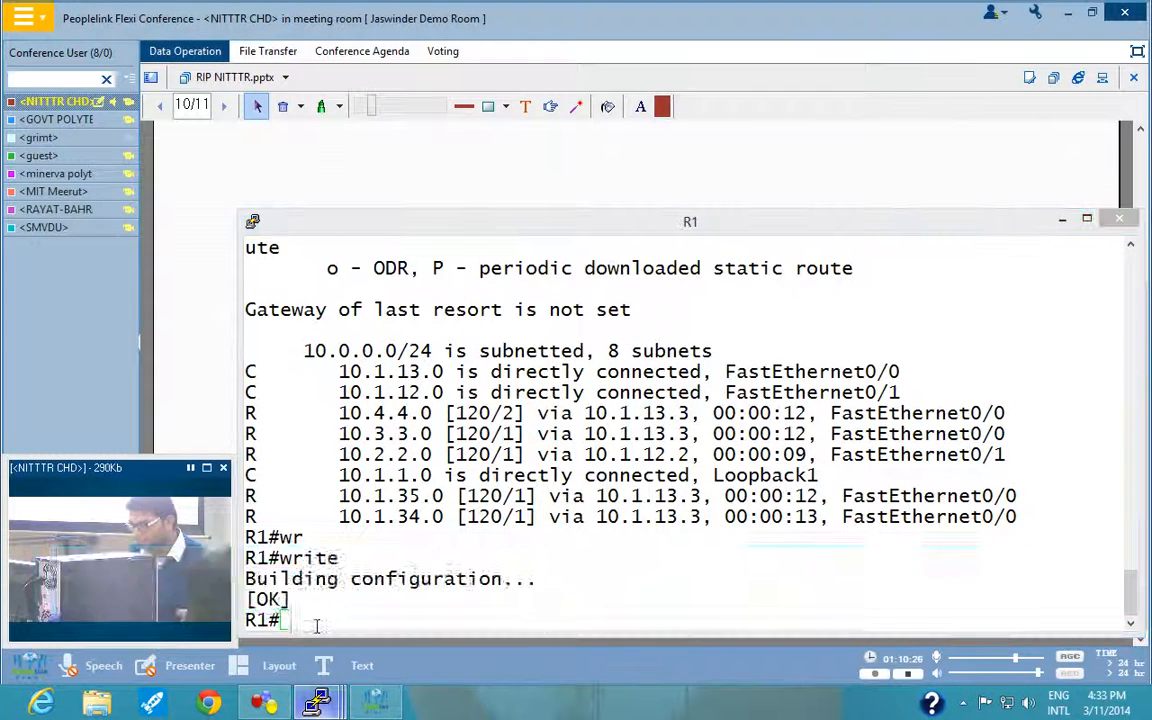
pyautogui.click(300, 595)
pyautogui.write('wr')
pyautogui.press('Tab')
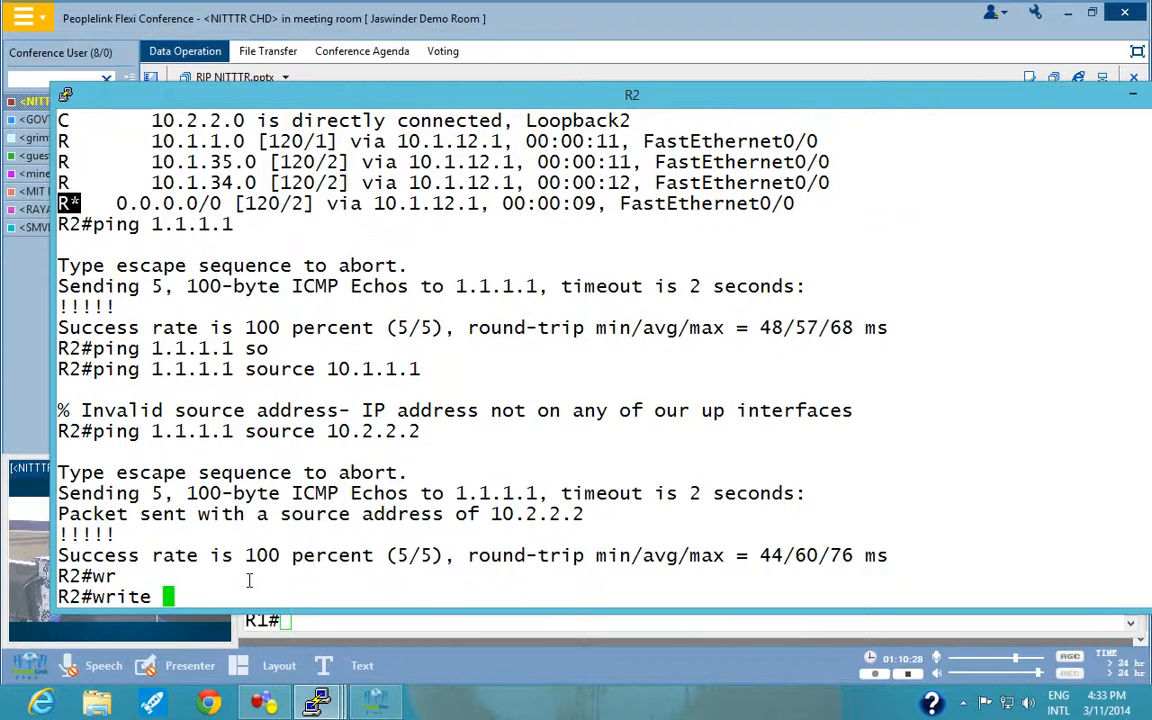
pyautogui.press('Return')
# Switch to R3's console, exit RIP configuration mode and save the configuration with write.
pyautogui.moveTo(316, 702)
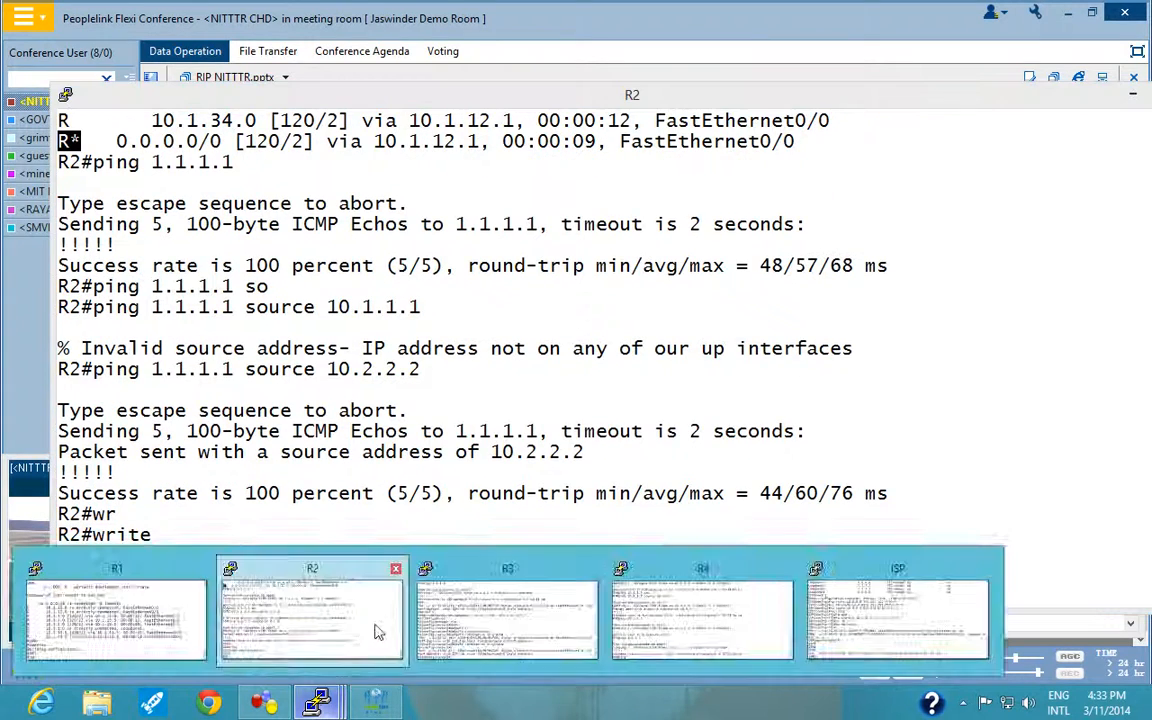
pyautogui.click(460, 630)
pyautogui.hotkey('ctrl', 'z')
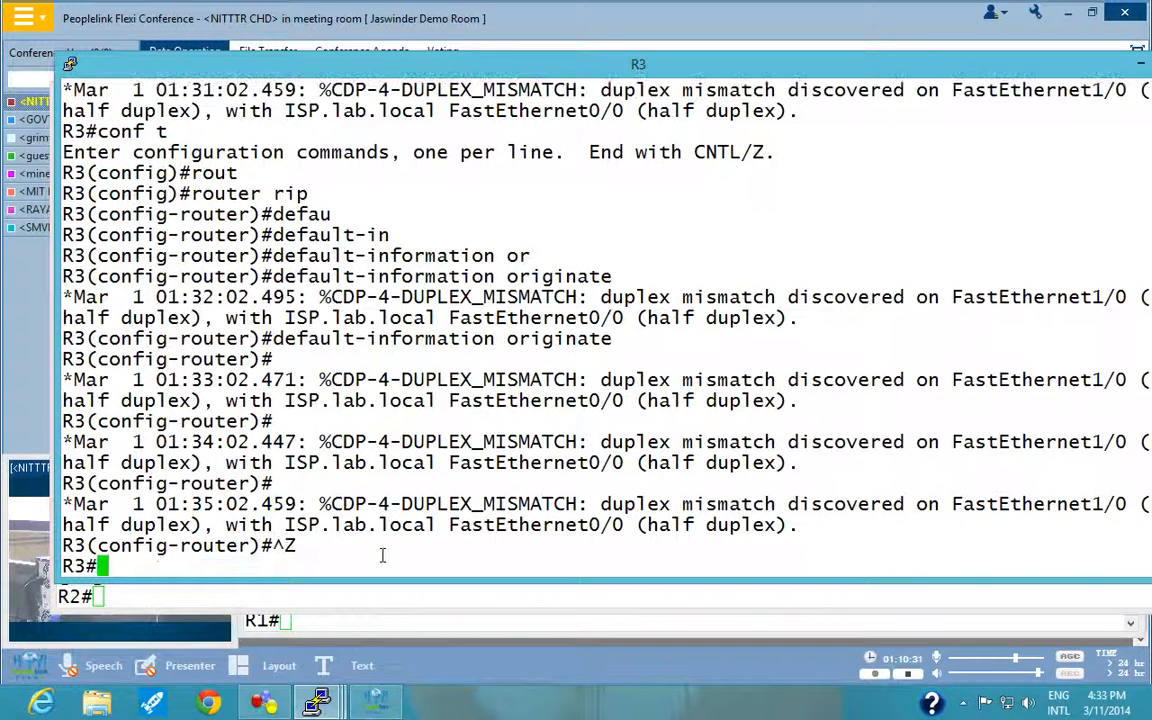
pyautogui.write('wr')
pyautogui.press('Tab')
pyautogui.press('Return')
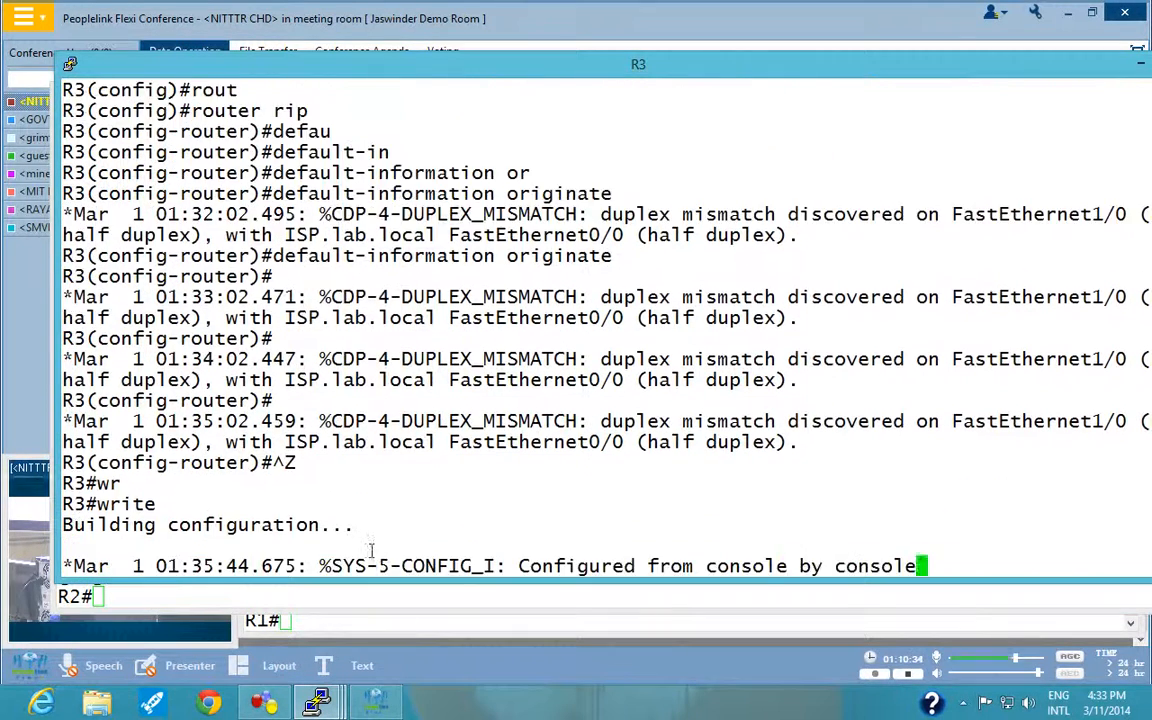
# Bring up R4's console, abandon its unfinished ping command and save the configuration with wr.
pyautogui.click(270, 703)
pyautogui.moveTo(316, 702)
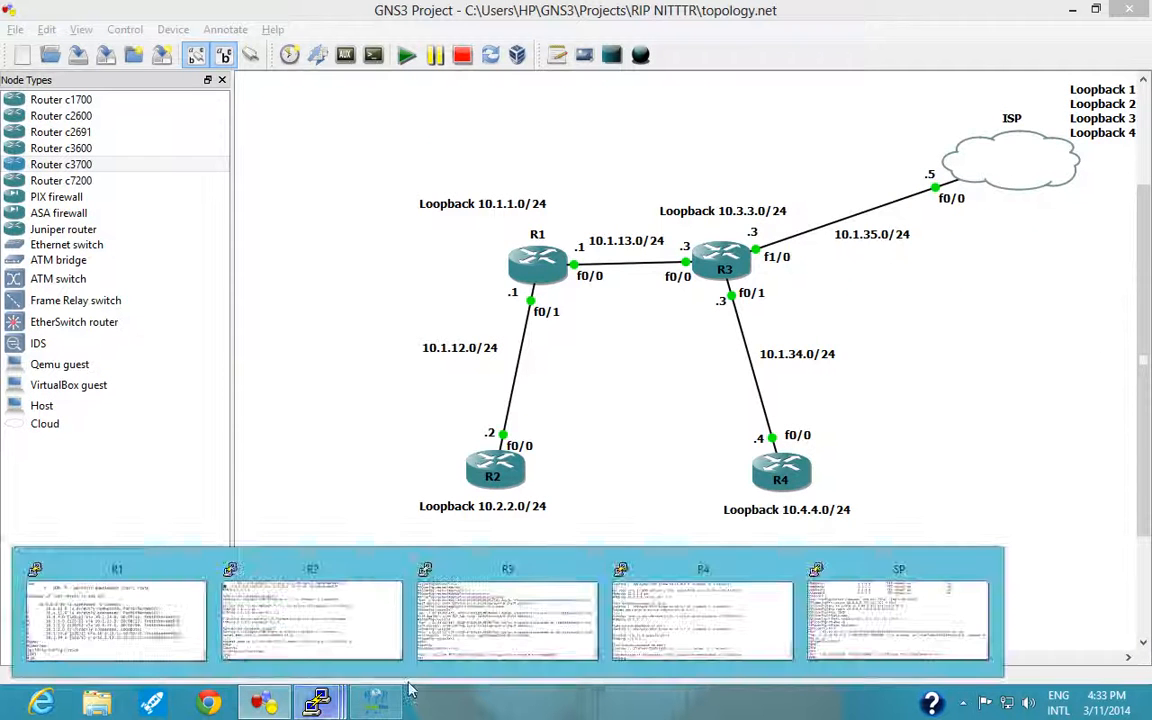
pyautogui.click(618, 632)
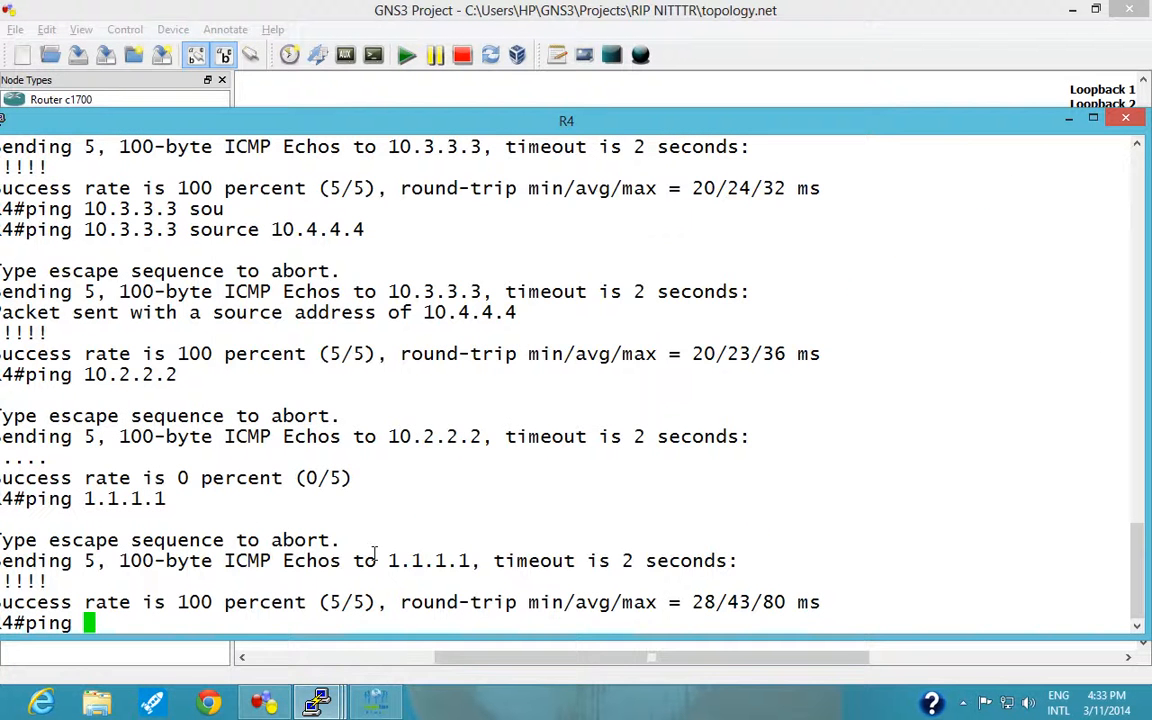
pyautogui.hotkey('ctrl', 'z')
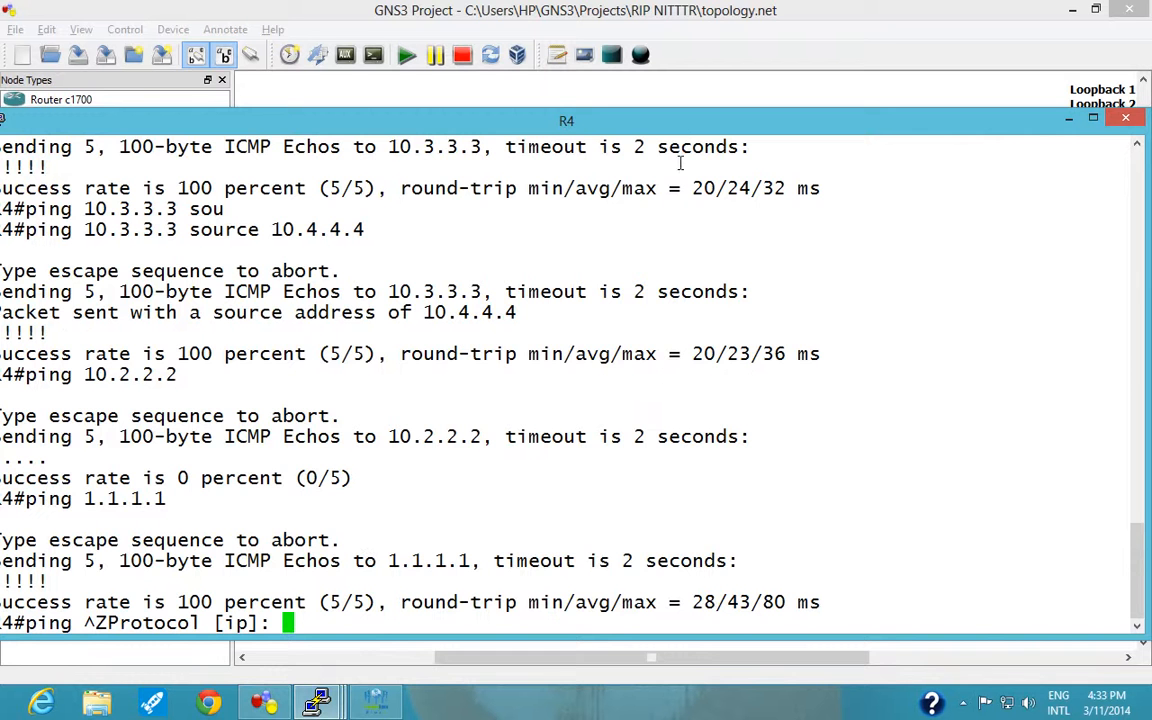
pyautogui.moveTo(615, 118); pyautogui.dragTo(786, 113)
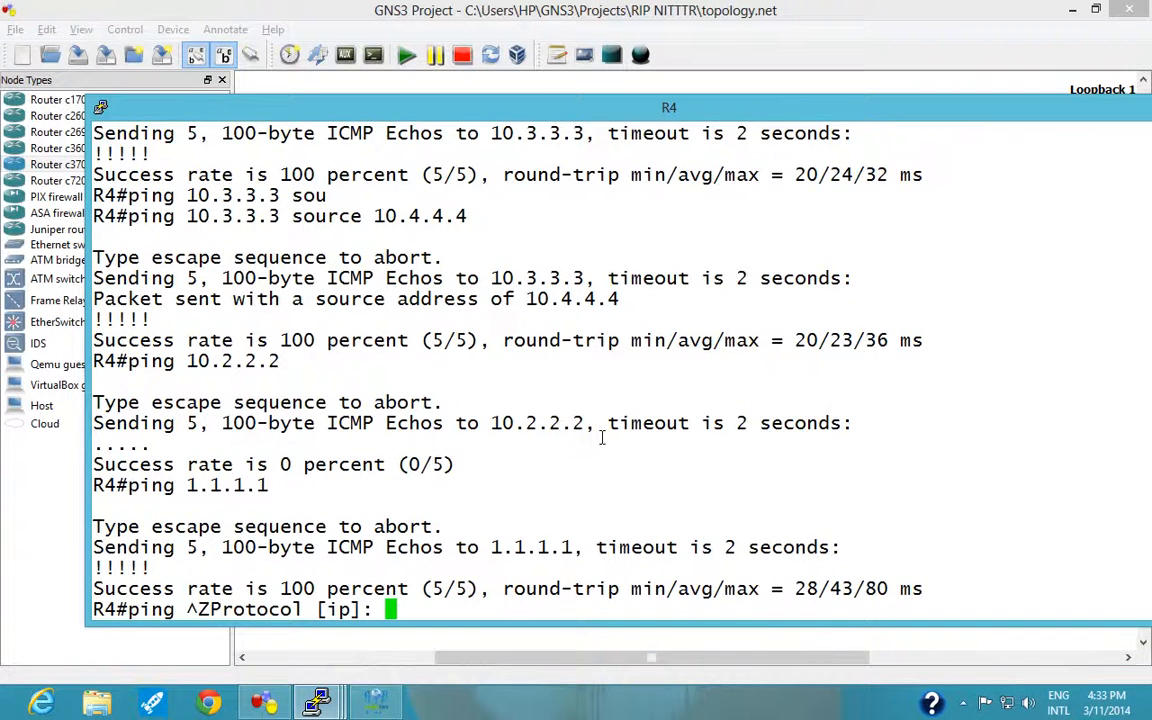
pyautogui.press('Return')
pyautogui.press('Return')
pyautogui.write('wr')
pyautogui.press('Return')
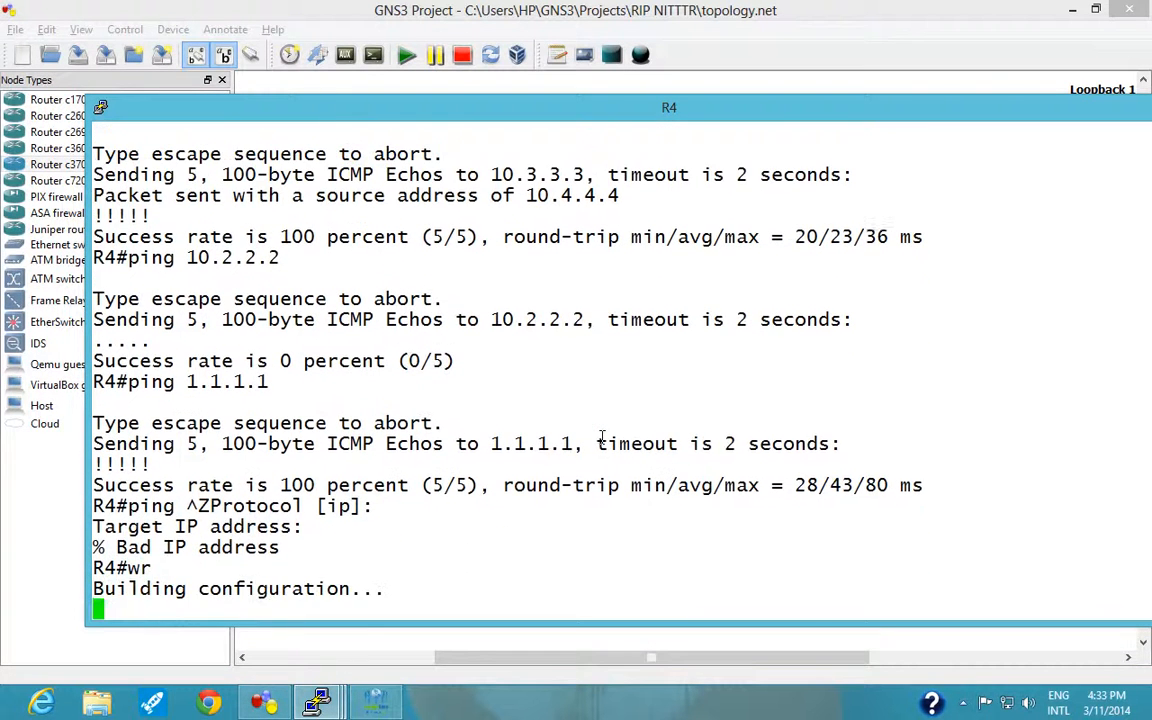
# Switch to the ISP router's console and save its configuration with wr.
pyautogui.moveTo(338, 703)
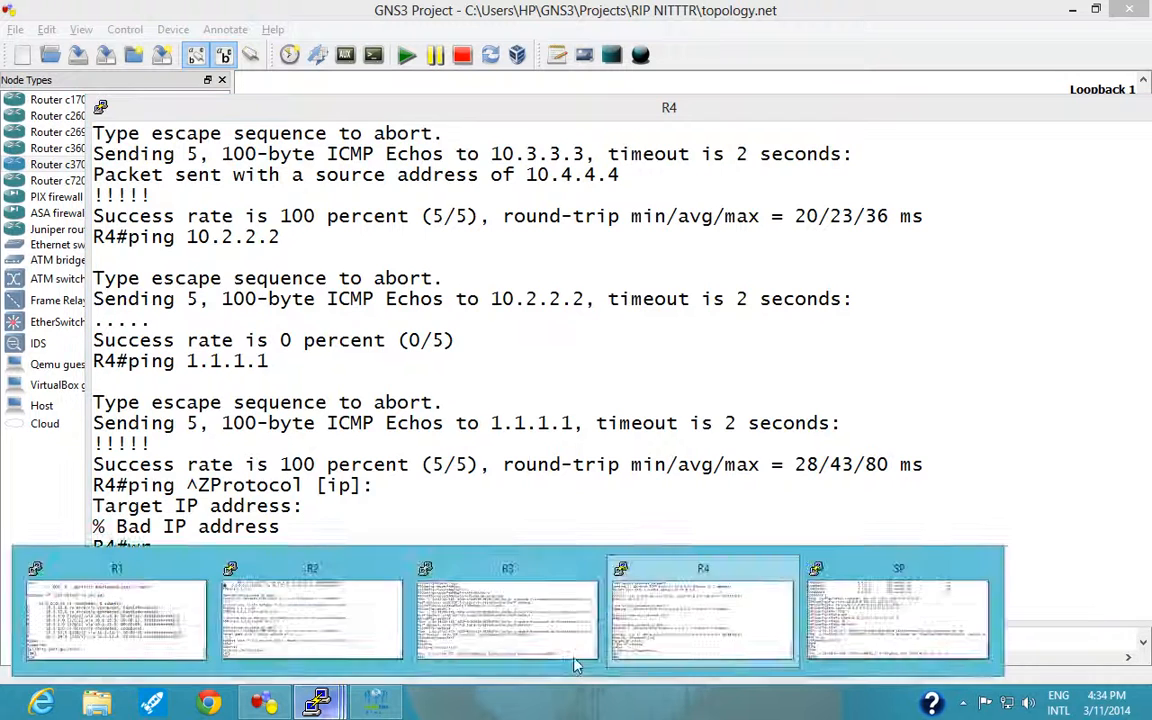
pyautogui.click(895, 646)
pyautogui.write('wr')
pyautogui.press('Return')
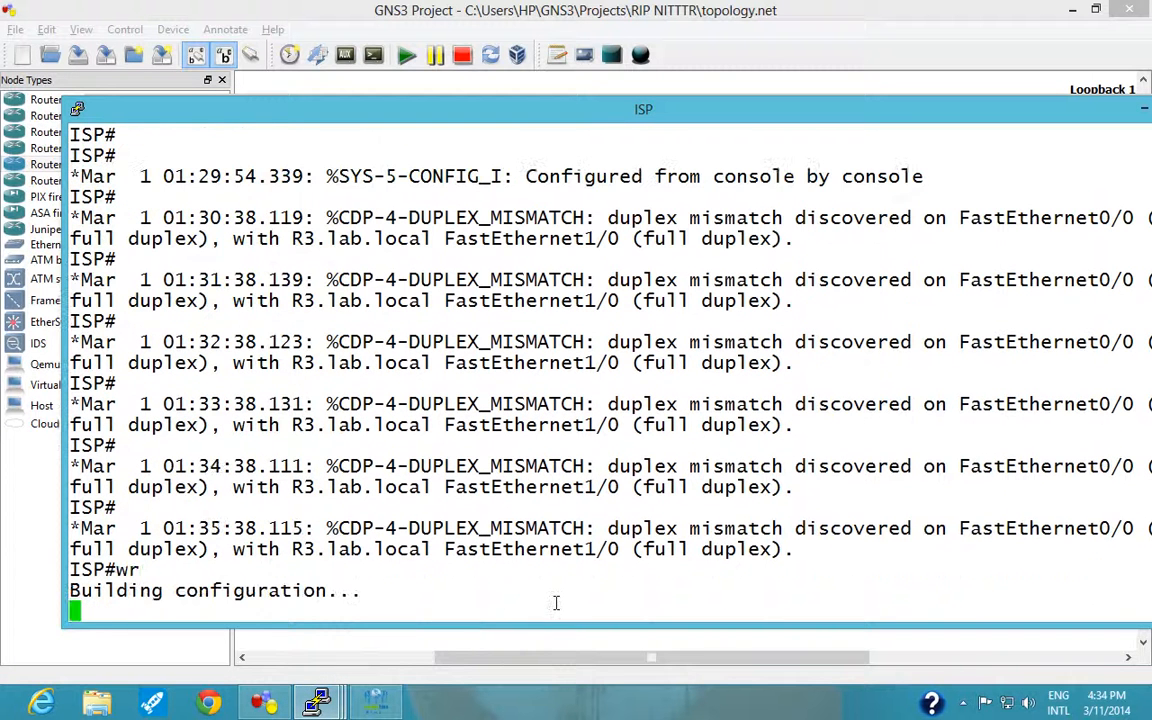